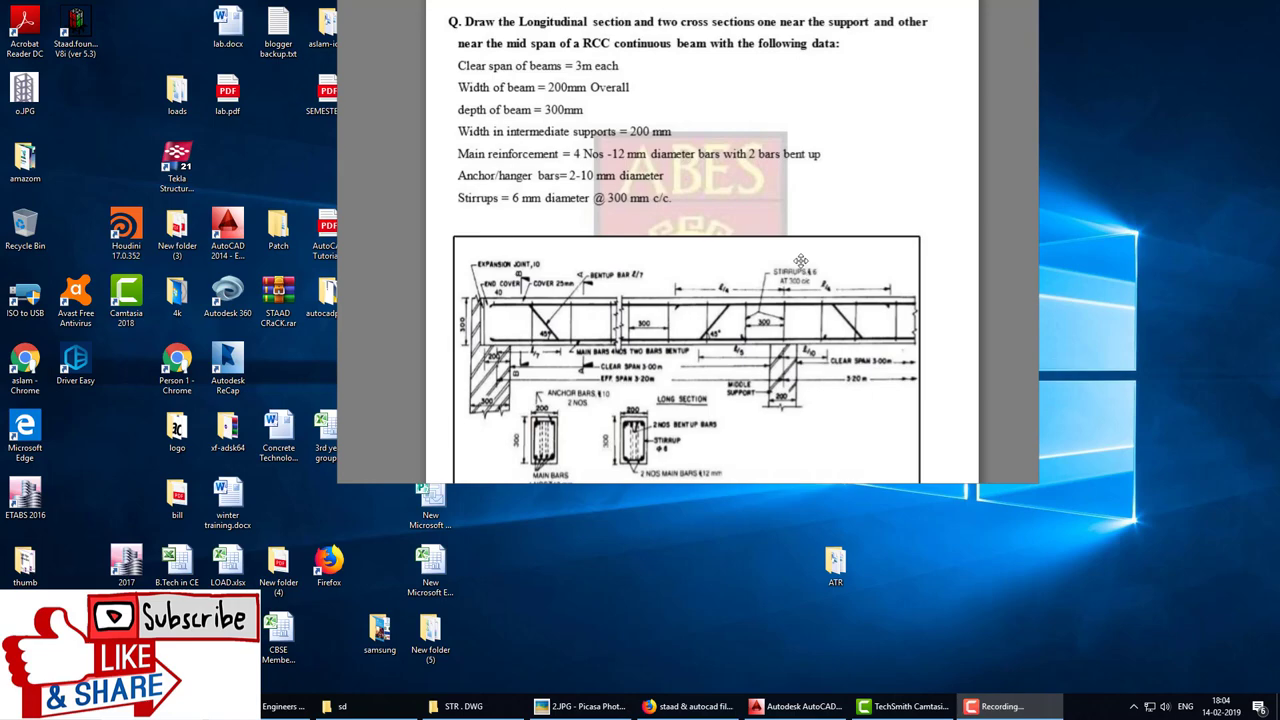
# Step: Zoom and pan 2.JPG to about 132% on the continuous beam's long-section drawing
pyautogui.scroll(-2, 750, 288)
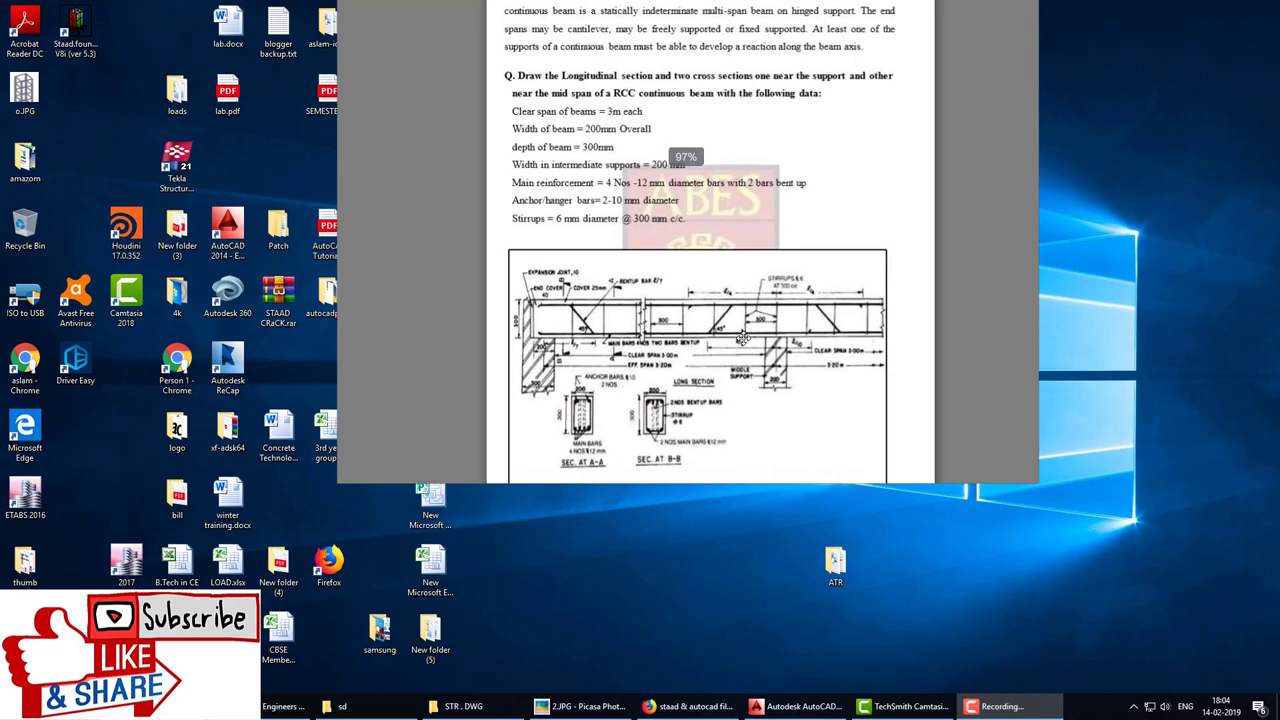
pyautogui.scroll(-1, 743, 338)
pyautogui.scroll(-2, 690, 260)
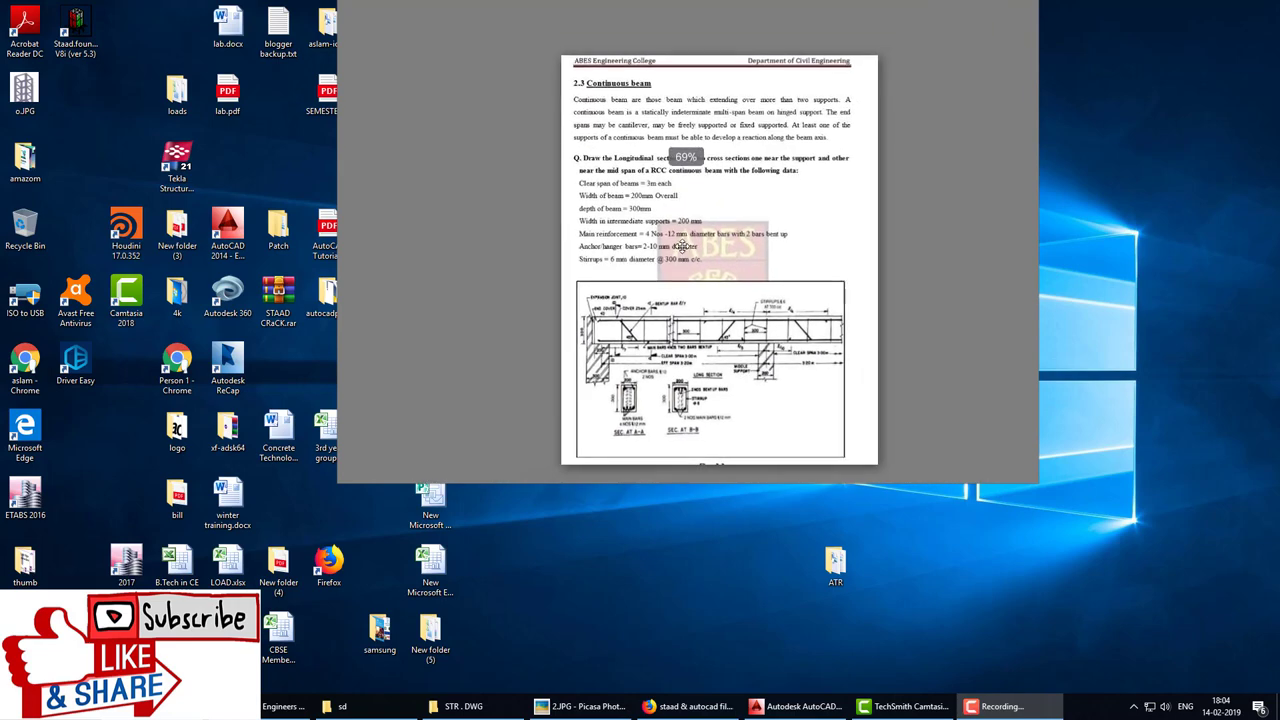
pyautogui.scroll(2, 683, 245)
pyautogui.scroll(1, 688, 225)
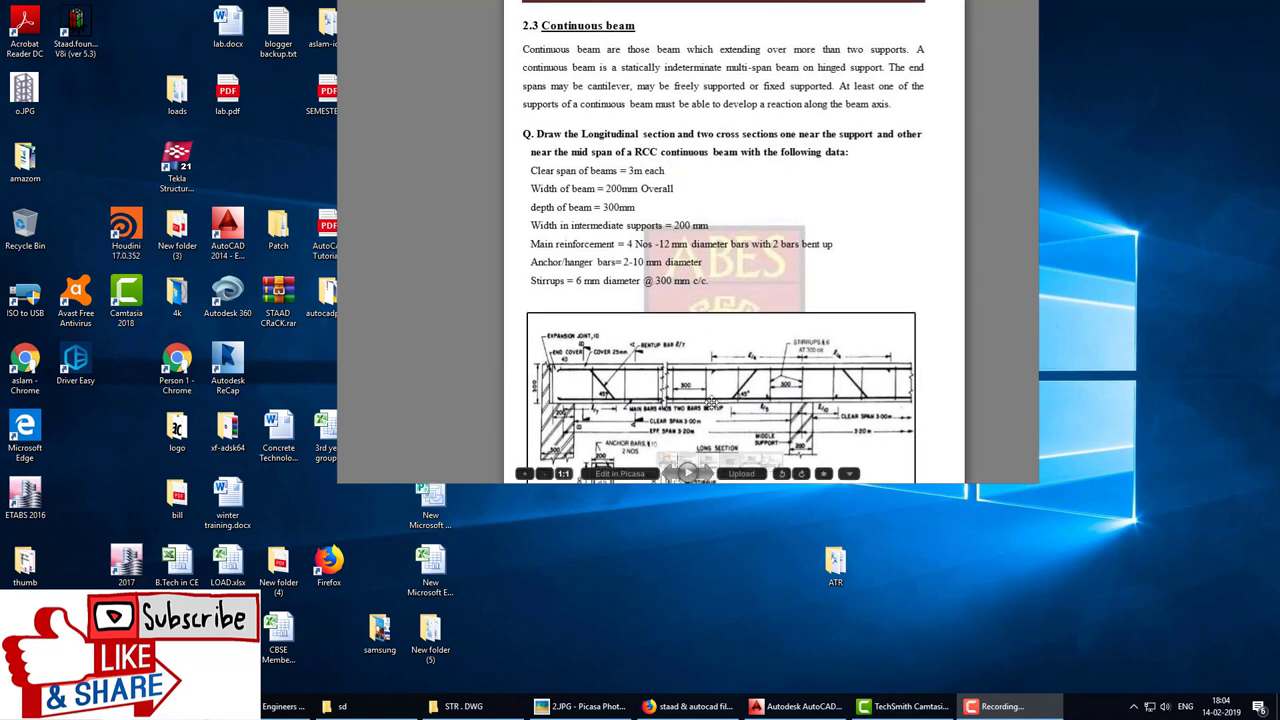
pyautogui.moveTo(710, 402); pyautogui.dragTo(655, 302)
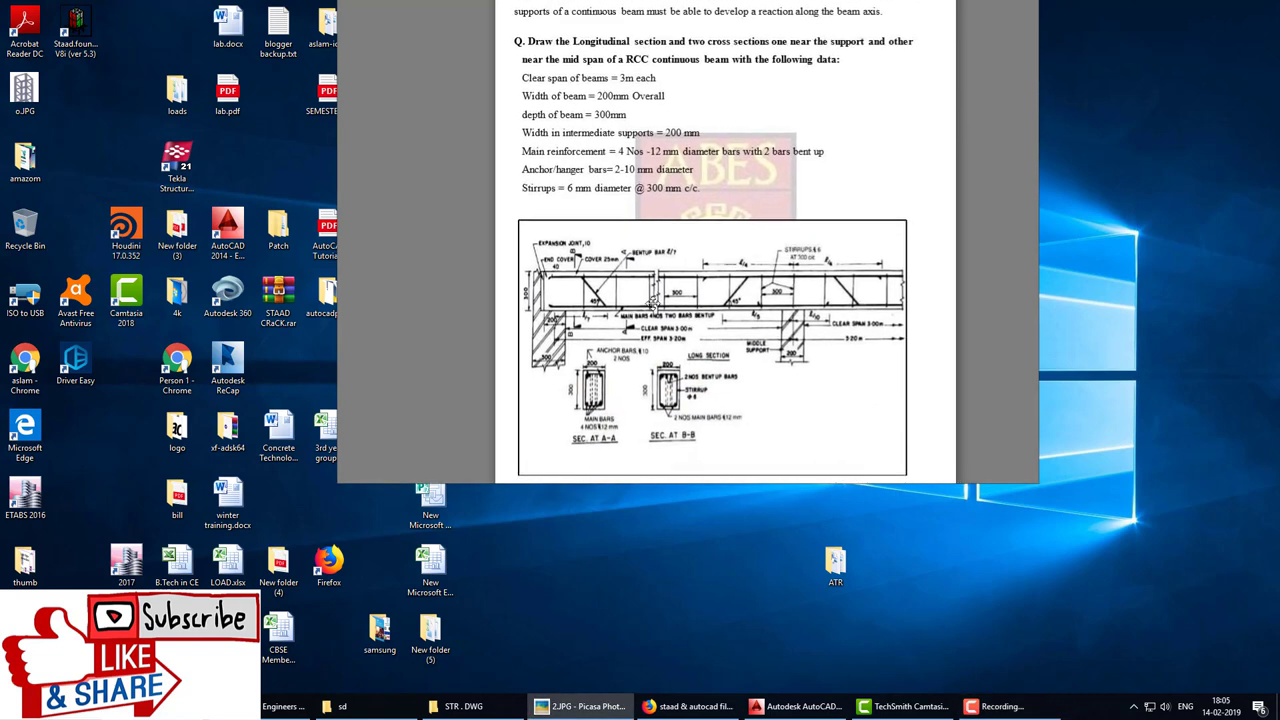
pyautogui.scroll(1, 635, 344)
pyautogui.scroll(1, 620, 341)
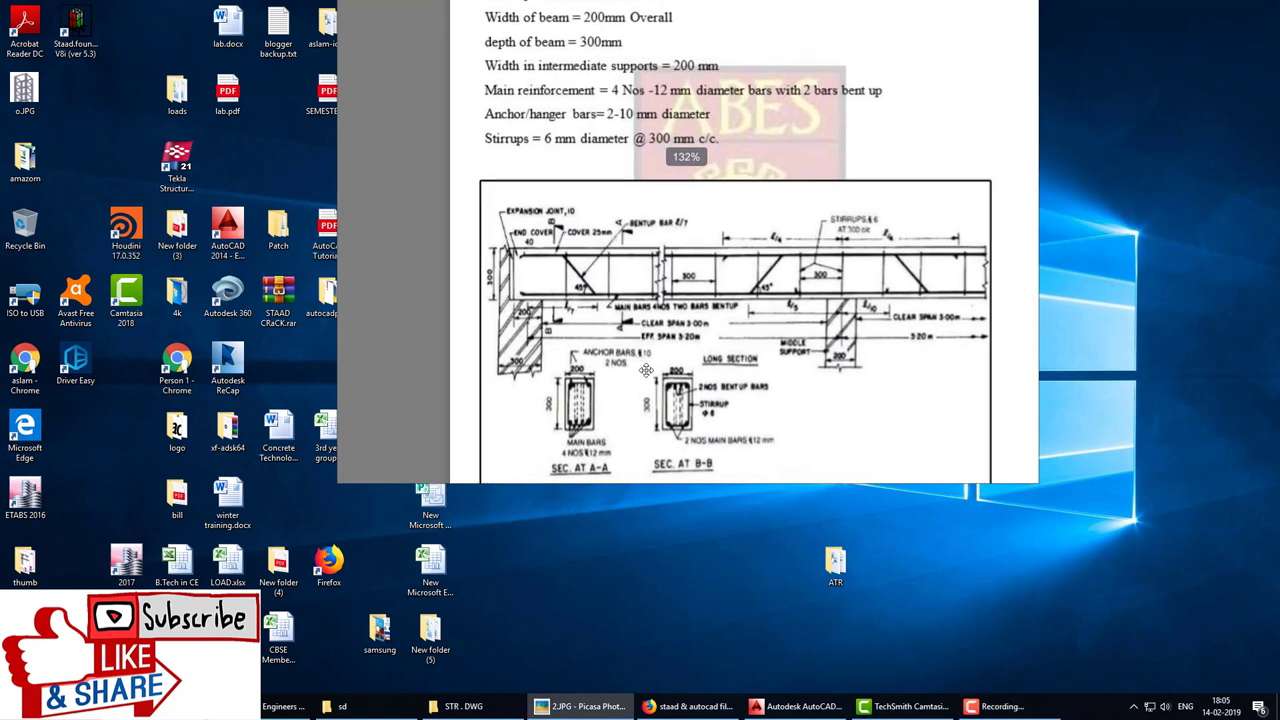
pyautogui.scroll(1, 600, 339)
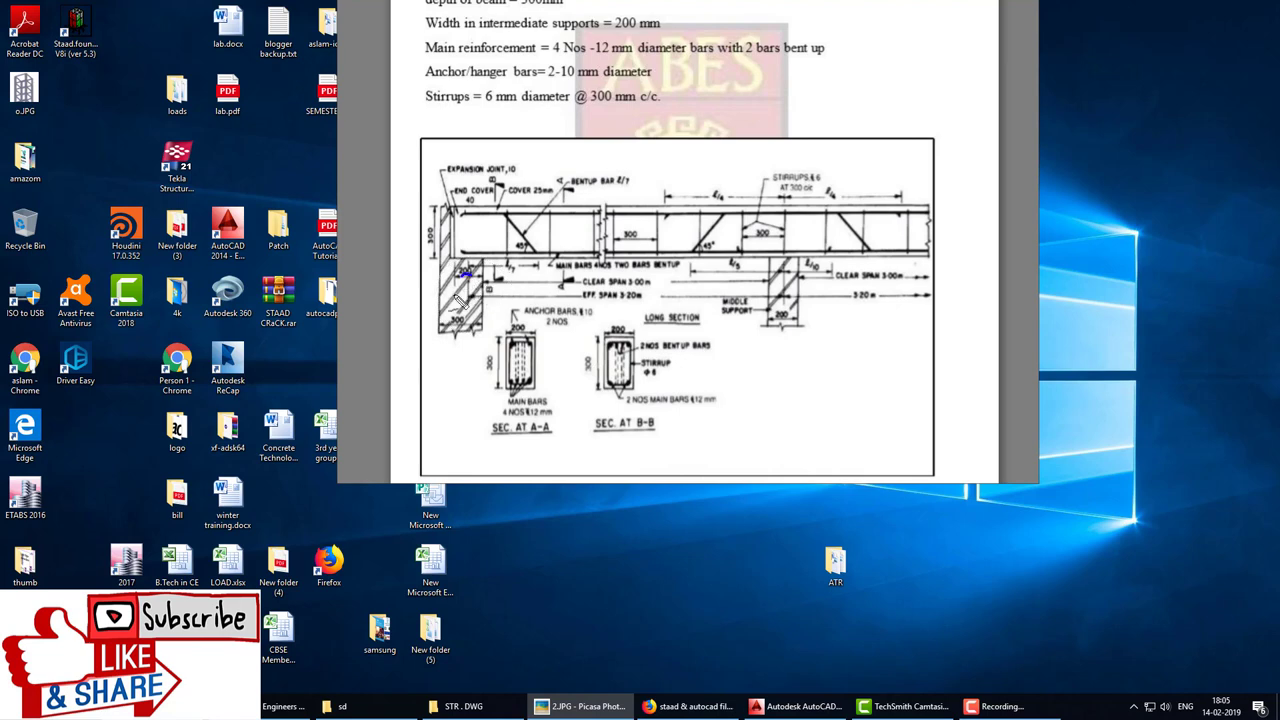
pyautogui.moveTo(485, 290); pyautogui.dragTo(452, 272)
pyautogui.moveTo(810, 270); pyautogui.dragTo(790, 281)
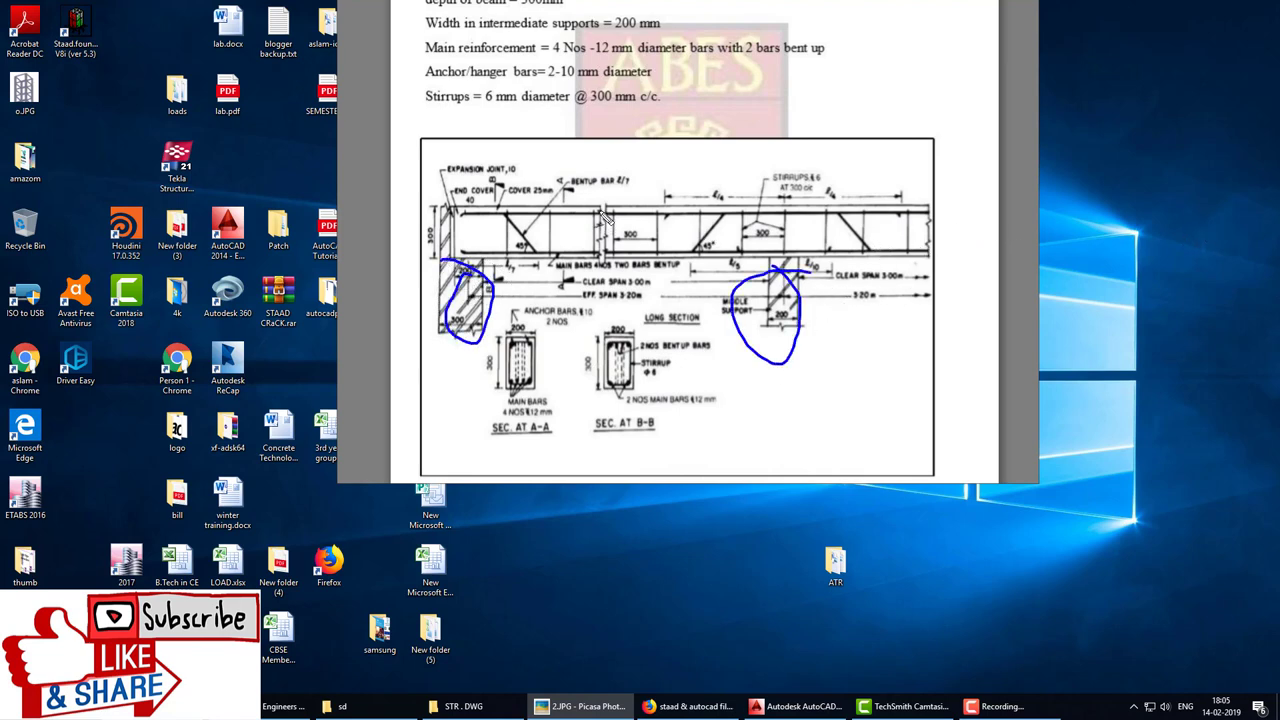
pyautogui.moveTo(594, 190); pyautogui.dragTo(588, 302)
pyautogui.moveTo(504, 283)
pyautogui.mouseDown()
pyautogui.moveTo(479, 308)
pyautogui.moveTo(784, 296)
pyautogui.mouseUp()
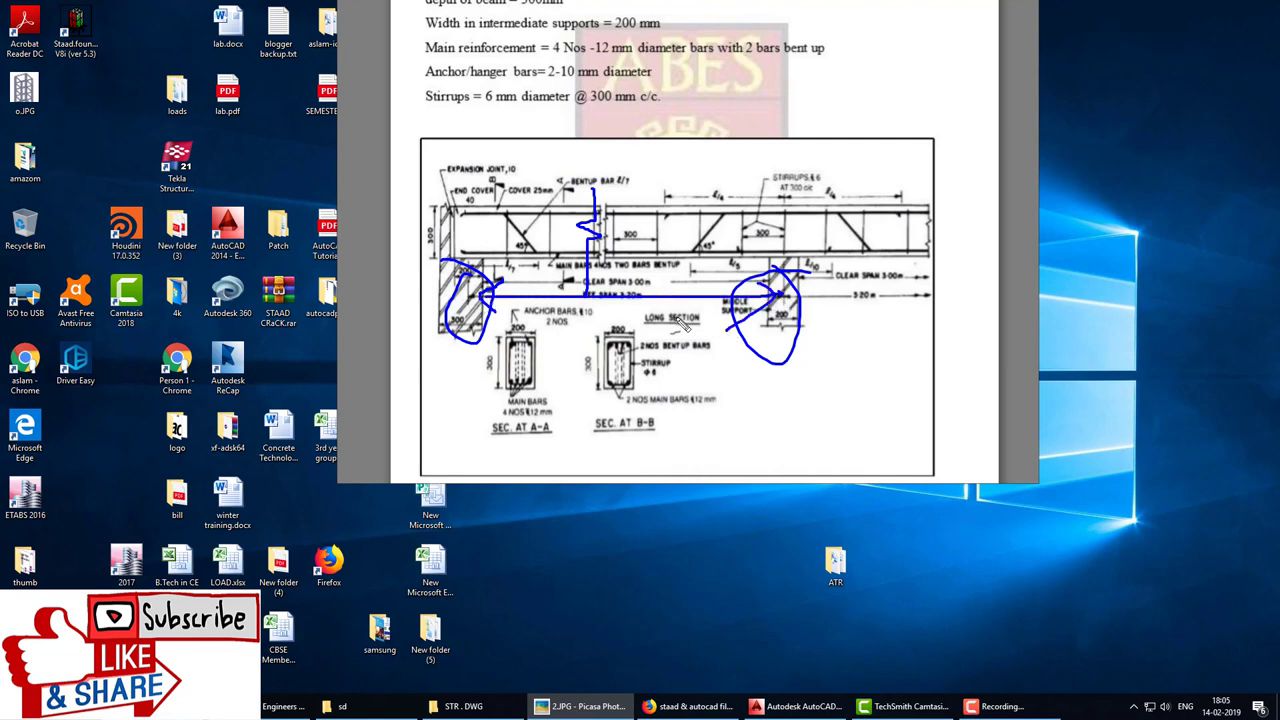
pyautogui.moveTo(615, 293); pyautogui.dragTo(745, 298)
pyautogui.moveTo(612, 184); pyautogui.dragTo(605, 250)
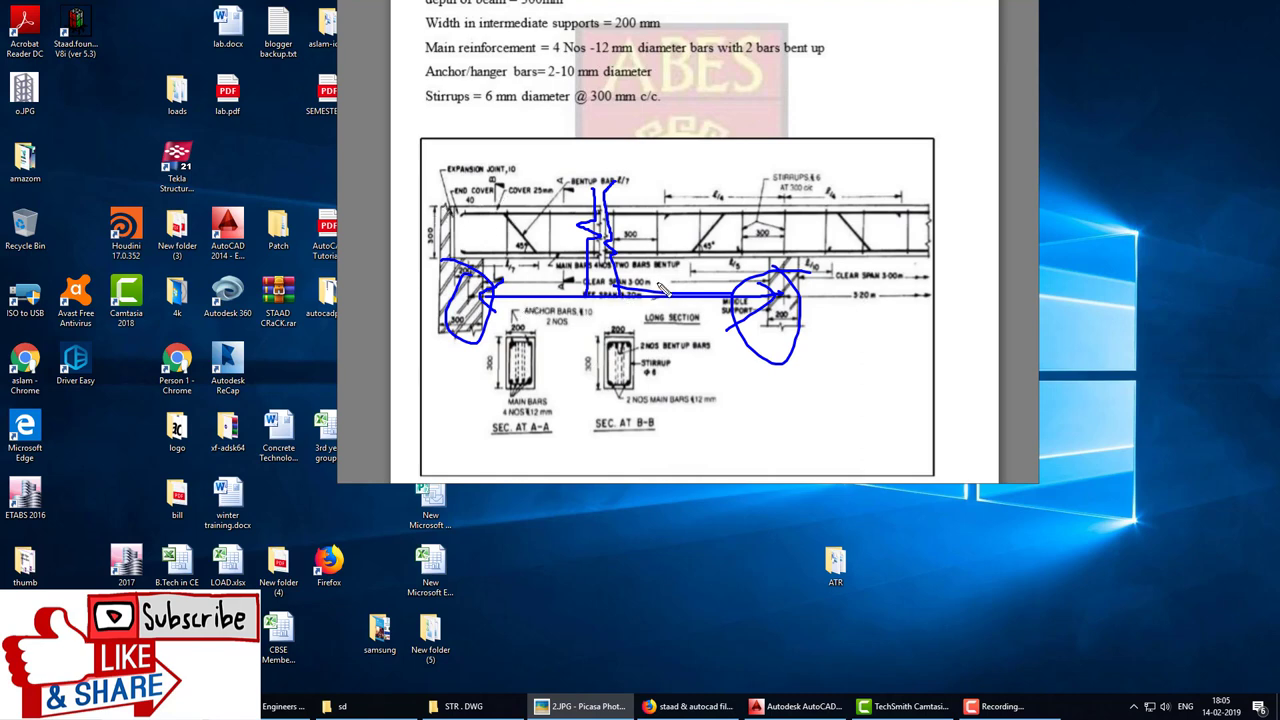
pyautogui.moveTo(663, 287); pyautogui.dragTo(695, 271)
pyautogui.moveTo(452, 156); pyautogui.dragTo(718, 163)
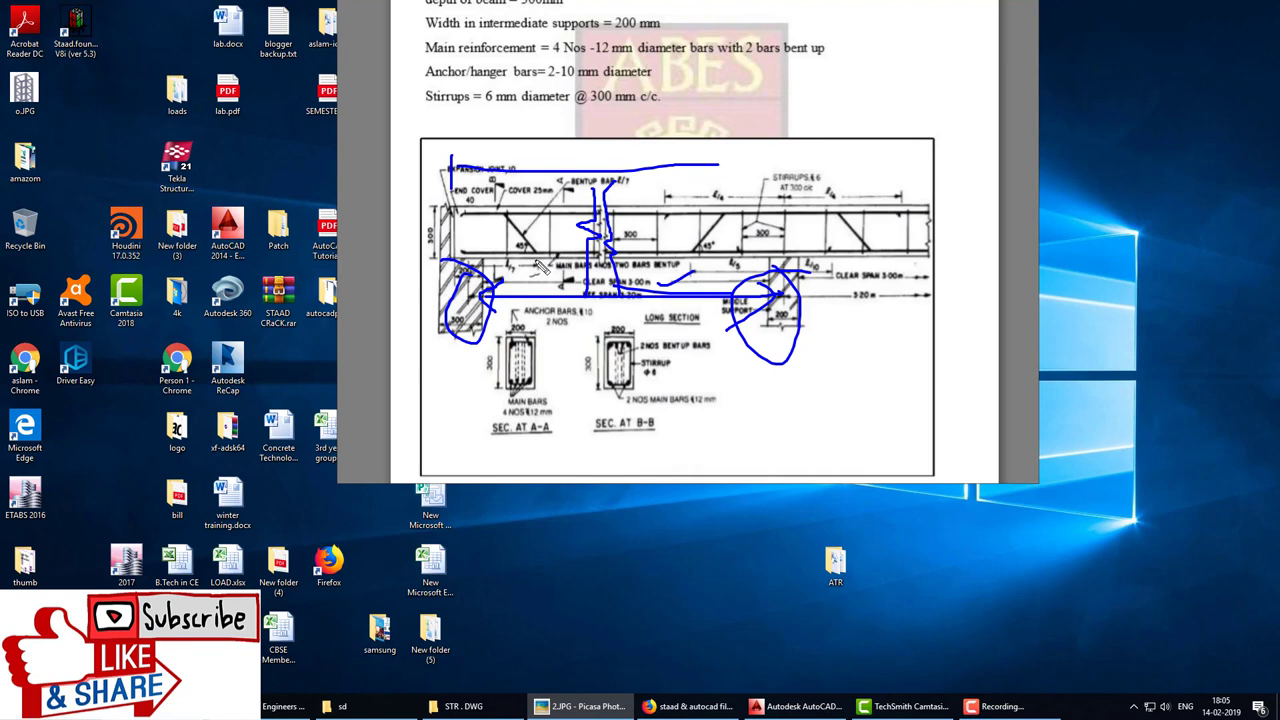
# Step: Clear the ink marks and show the whole sheet, including sections A-A and B-B, over AutoCAD
pyautogui.press('Escape')
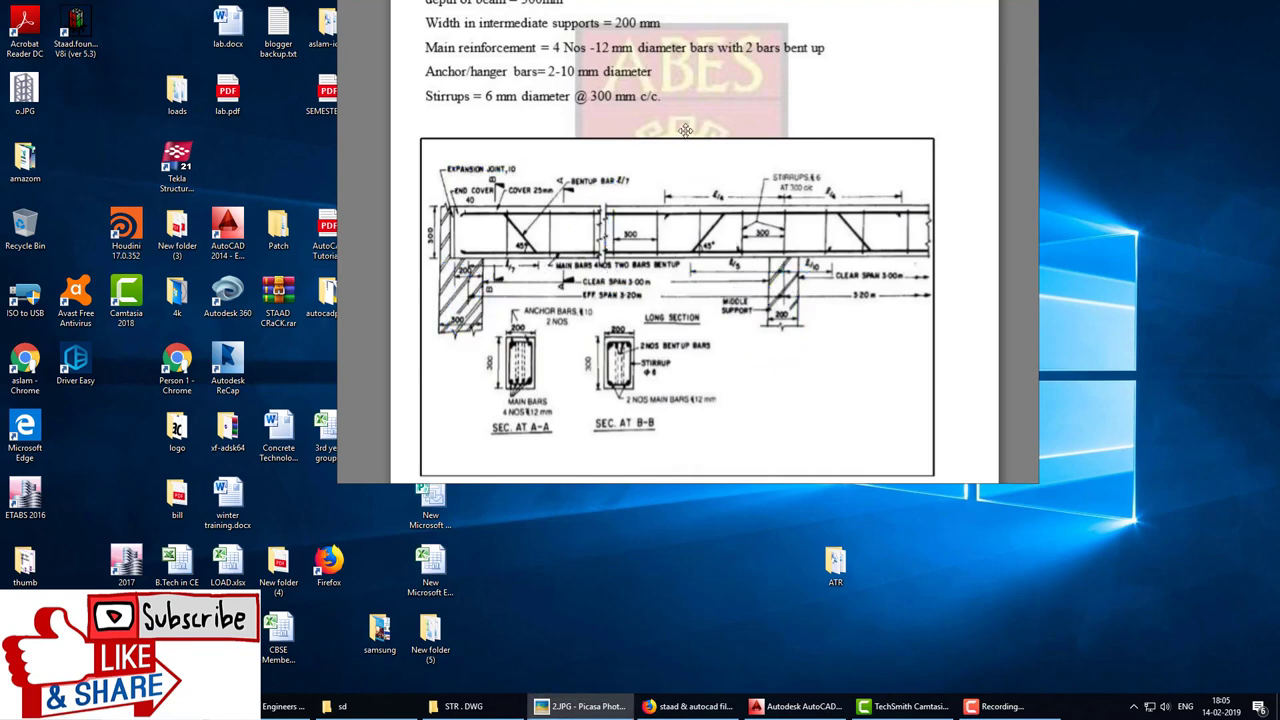
pyautogui.moveTo(708, 238); pyautogui.dragTo(708, 328)
pyautogui.scroll(-2, 708, 328)
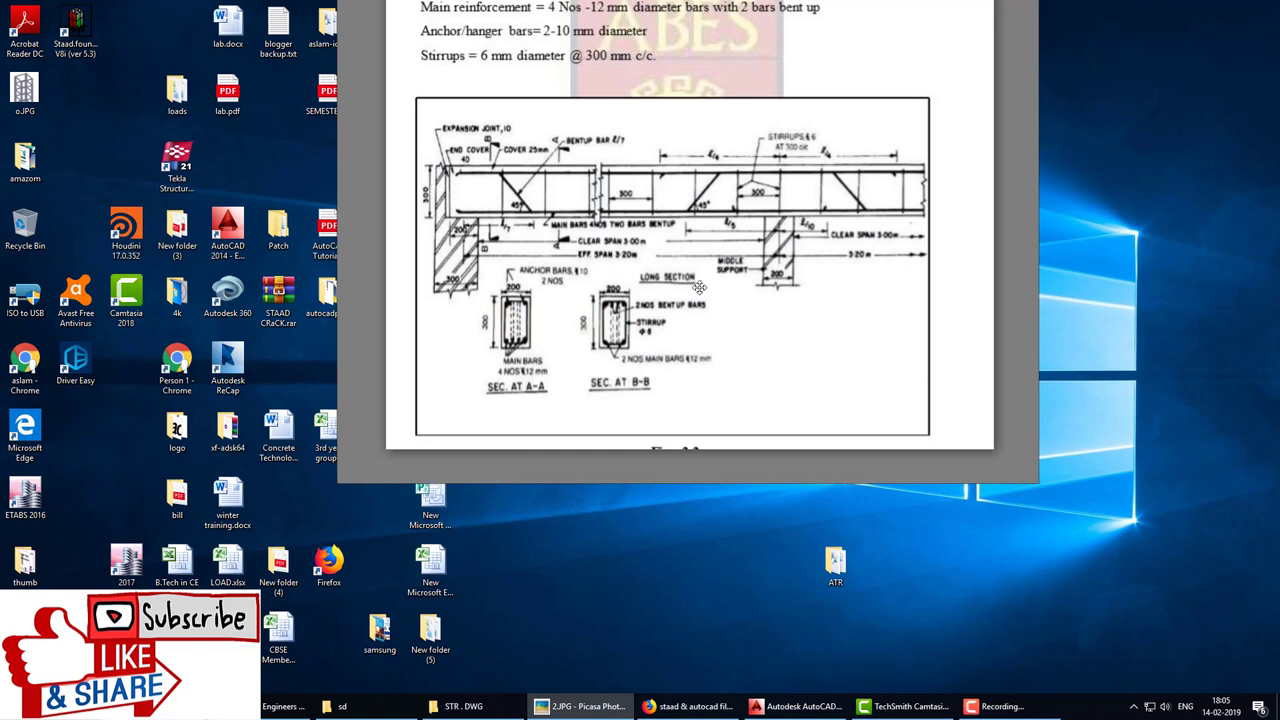
pyautogui.click(797, 706)
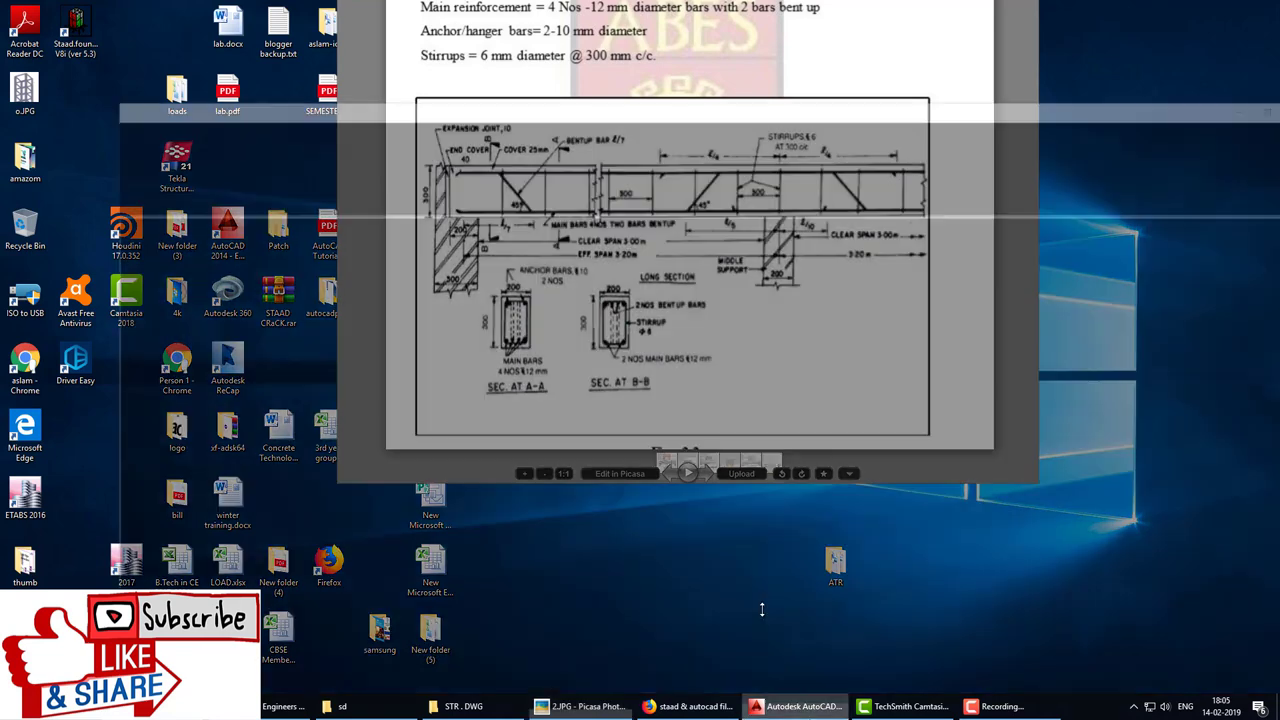
pyautogui.hotkey('alt', 'Tab')
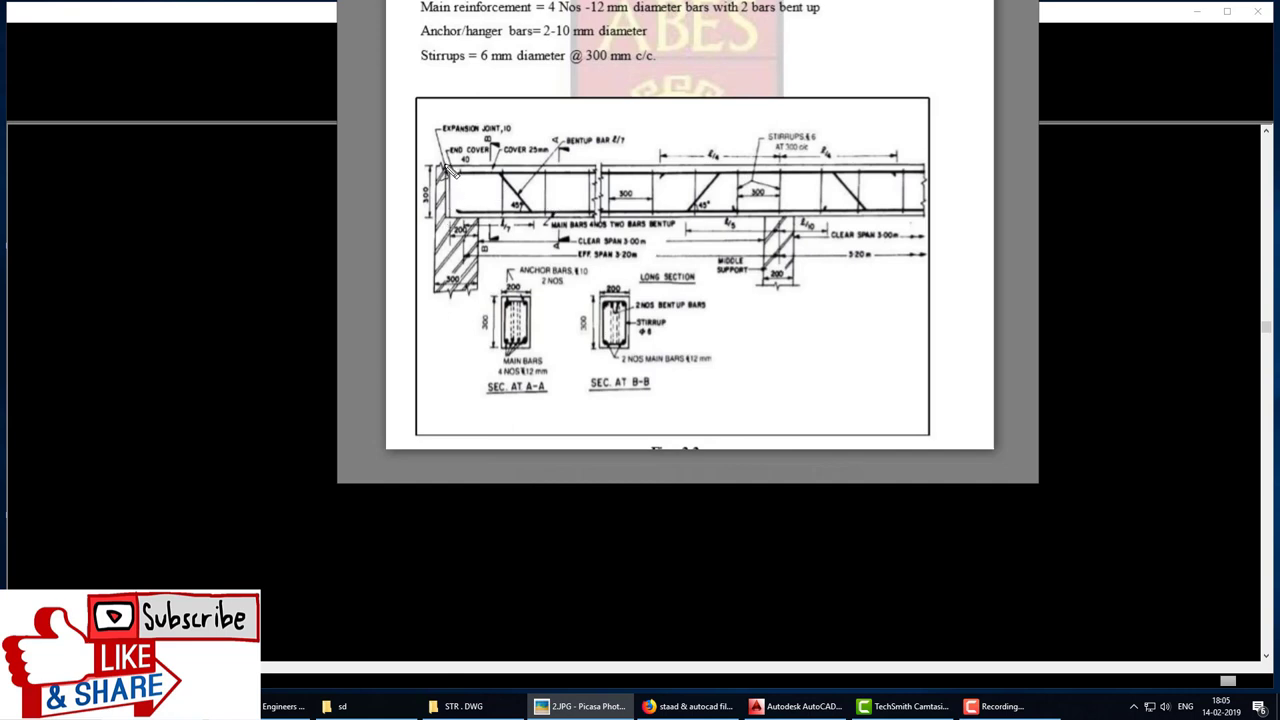
# Step: Outline the beam, tick the 3.00 m span and underline the 300 and 200 support widths
pyautogui.moveTo(445, 166)
pyautogui.mouseDown()
pyautogui.moveTo(447, 213)
pyautogui.moveTo(768, 224)
pyautogui.moveTo(758, 163)
pyautogui.moveTo(728, 170)
pyautogui.mouseUp()
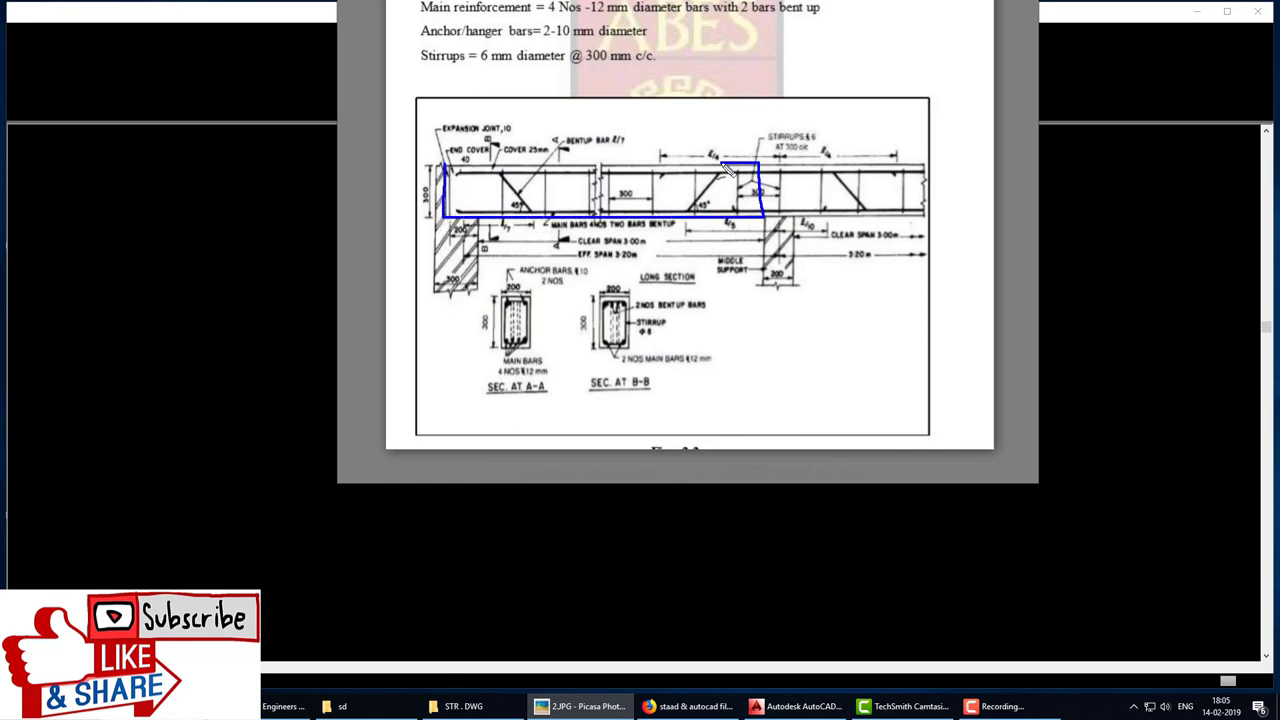
pyautogui.moveTo(641, 244); pyautogui.dragTo(662, 236)
pyautogui.moveTo(445, 285); pyautogui.dragTo(467, 285)
pyautogui.moveTo(768, 283); pyautogui.dragTo(796, 283)
# Step: Write the total length sum 3 + 0.3 + 0.2 + 3 beside the sections
pyautogui.moveTo(461, 329)
pyautogui.mouseDown()
pyautogui.moveTo(466, 356)
pyautogui.moveTo(553, 327)
pyautogui.moveTo(579, 344)
pyautogui.moveTo(660, 322)
pyautogui.moveTo(647, 368)
pyautogui.mouseUp()
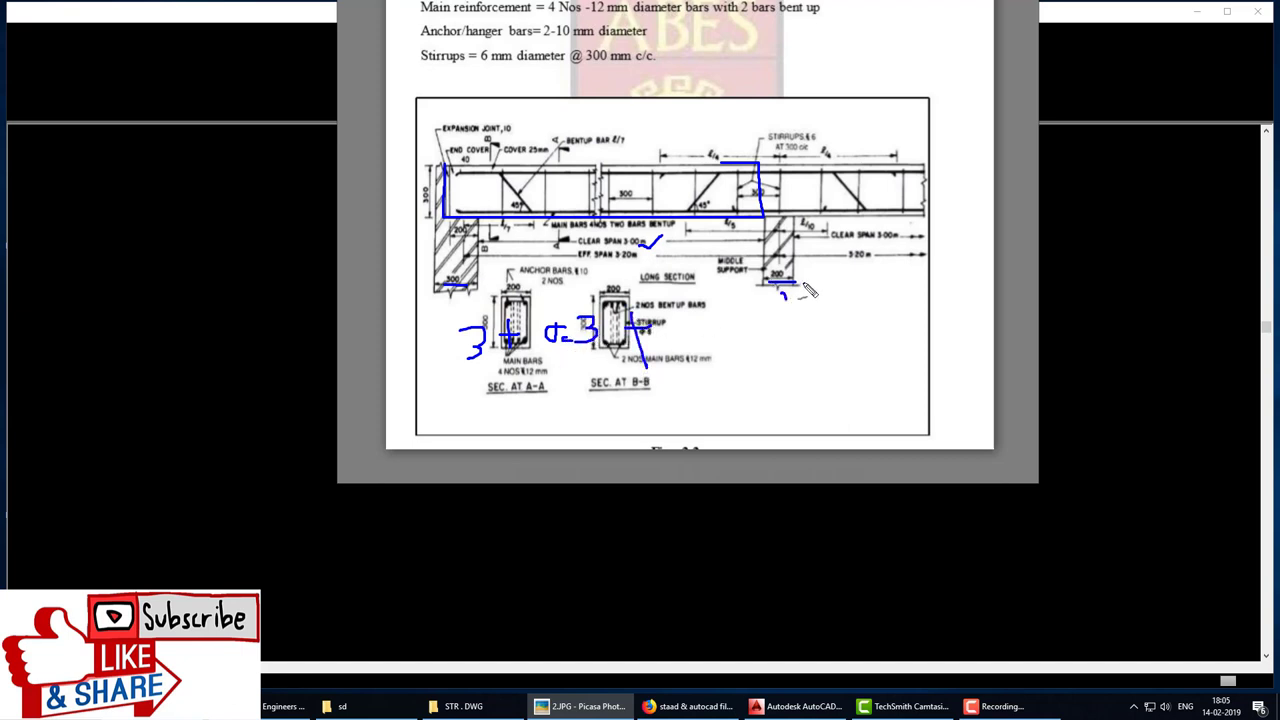
pyautogui.moveTo(784, 292); pyautogui.dragTo(812, 274)
pyautogui.moveTo(685, 330)
pyautogui.mouseDown()
pyautogui.moveTo(734, 351)
pyautogui.moveTo(767, 328)
pyautogui.moveTo(752, 354)
pyautogui.mouseUp()
pyautogui.click(710, 341)
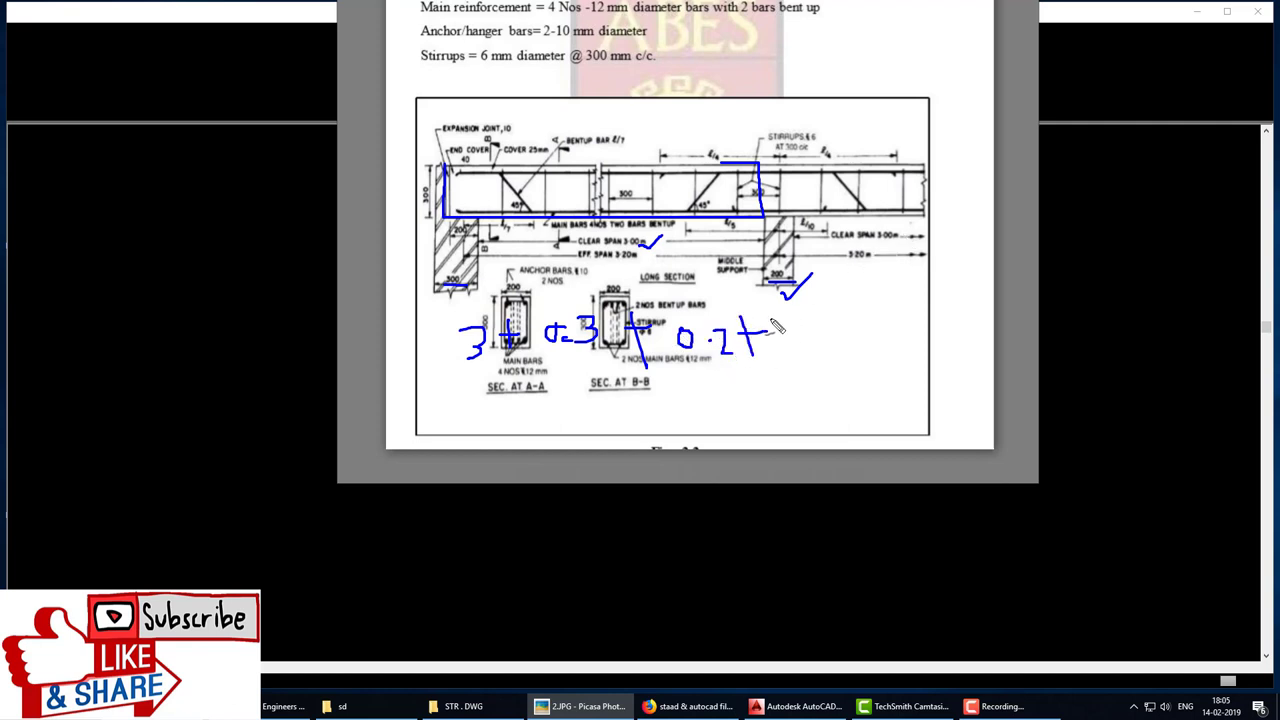
pyautogui.moveTo(785, 313); pyautogui.dragTo(786, 344)
# Step: Mark the left support width and dismiss the AutoCAD crash report without sending
pyautogui.moveTo(414, 208); pyautogui.dragTo(448, 209)
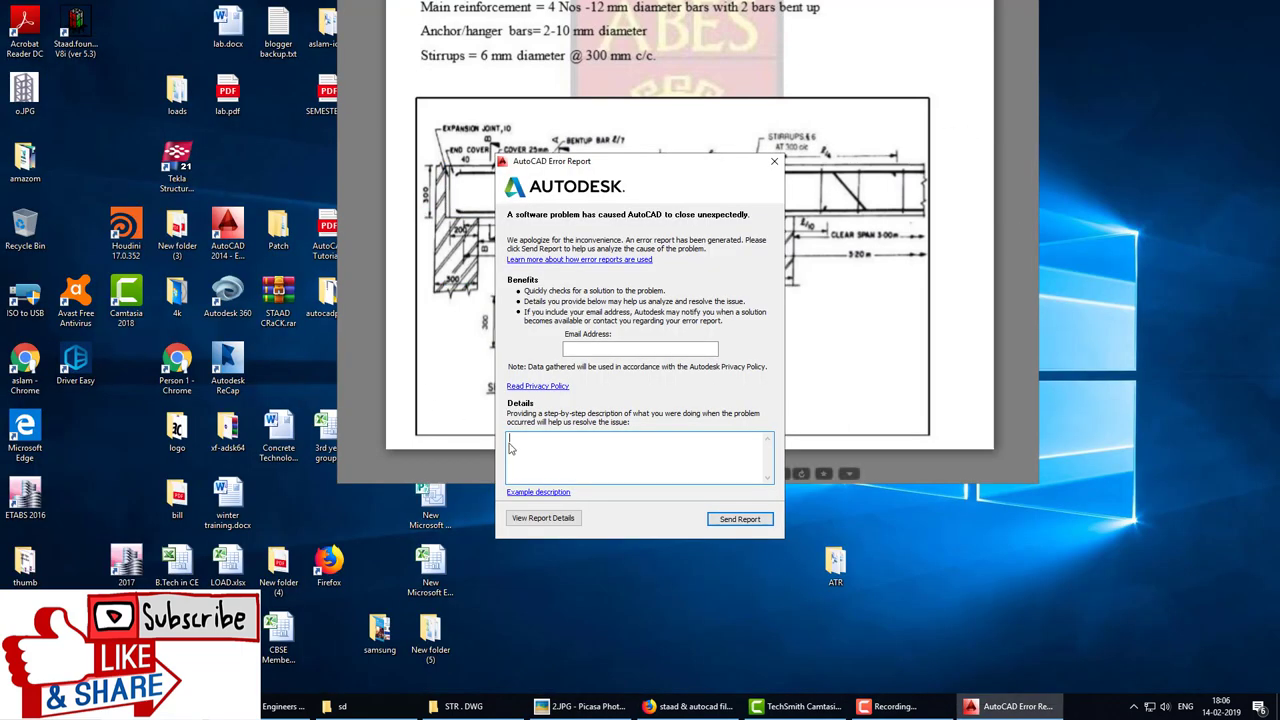
pyautogui.click(774, 162)
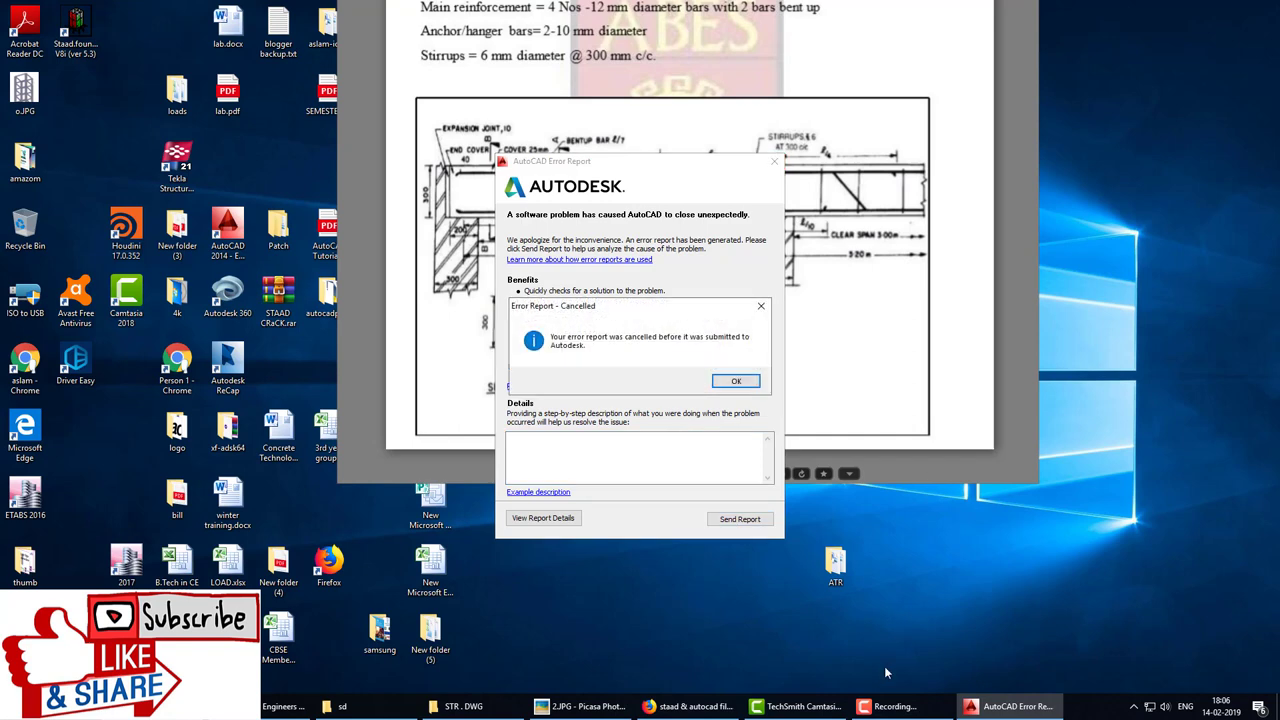
pyautogui.click(735, 381)
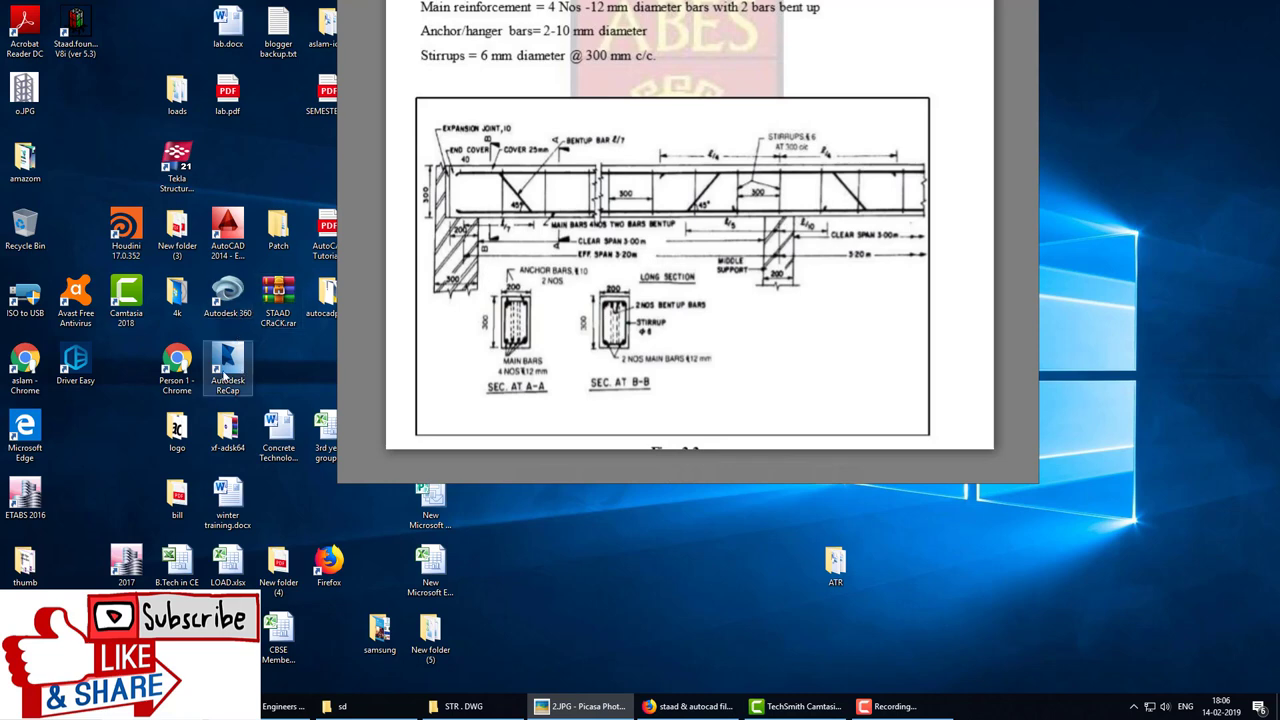
# Step: Move the Picasa viewer aside and relaunch AutoCAD 2014 with an empty drawing
pyautogui.scroll(4, 777, 8)
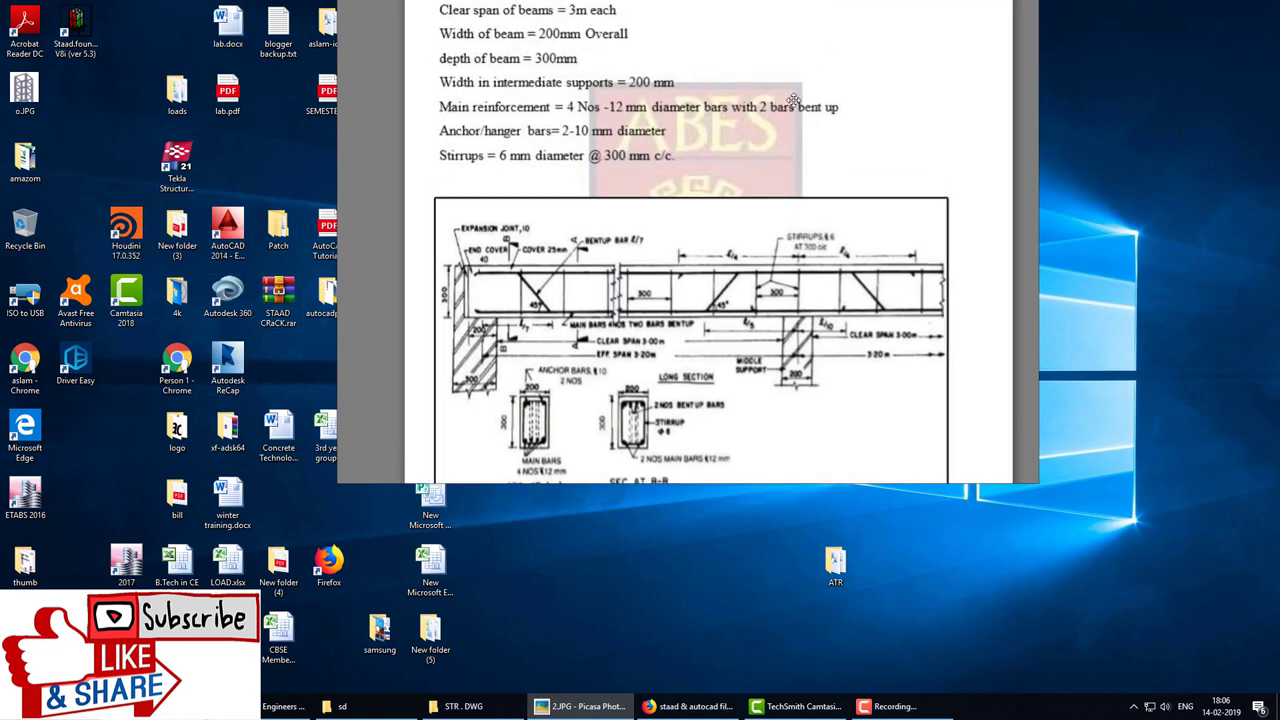
pyautogui.scroll(3, 750, 7)
pyautogui.scroll(1, 720, 6)
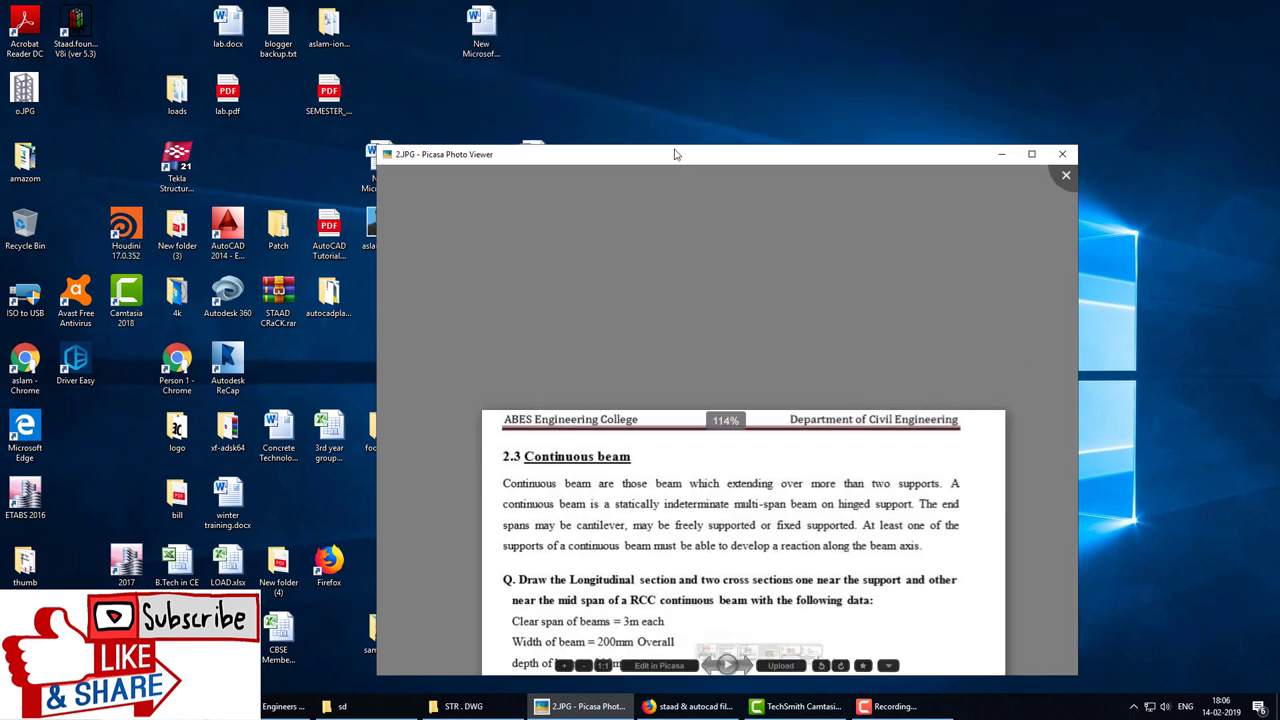
pyautogui.moveTo(680, 15)
pyautogui.mouseDown()
pyautogui.moveTo(980, 108)
pyautogui.moveTo(910, 67)
pyautogui.mouseUp()
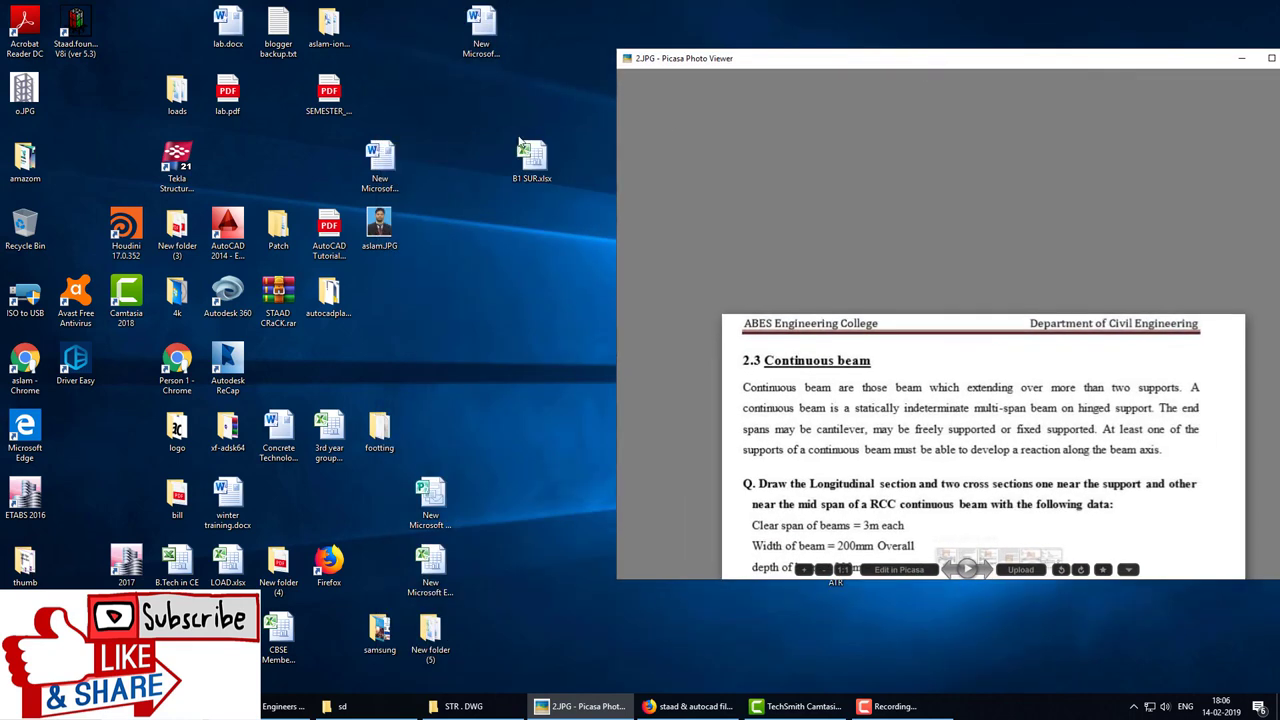
pyautogui.doubleClick(227, 232)
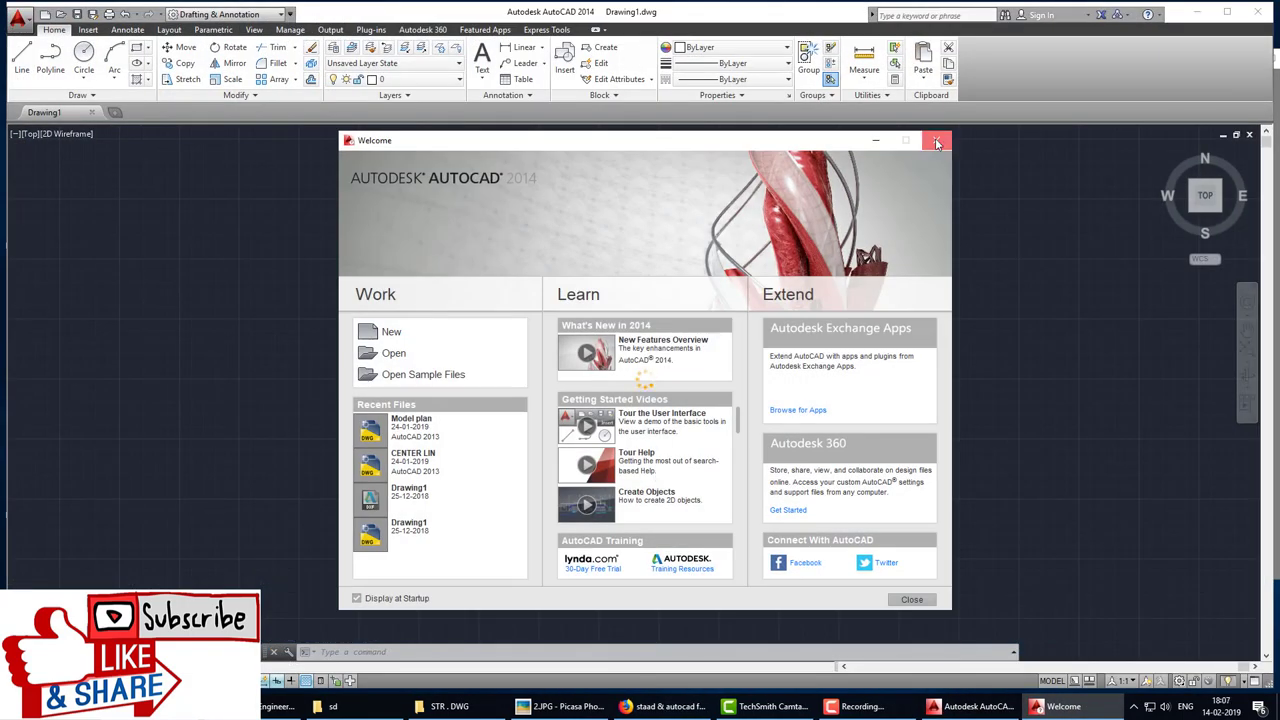
# Step: Draw the beam's 6500-long horizontal top line with ortho mode on
pyautogui.click(937, 143)
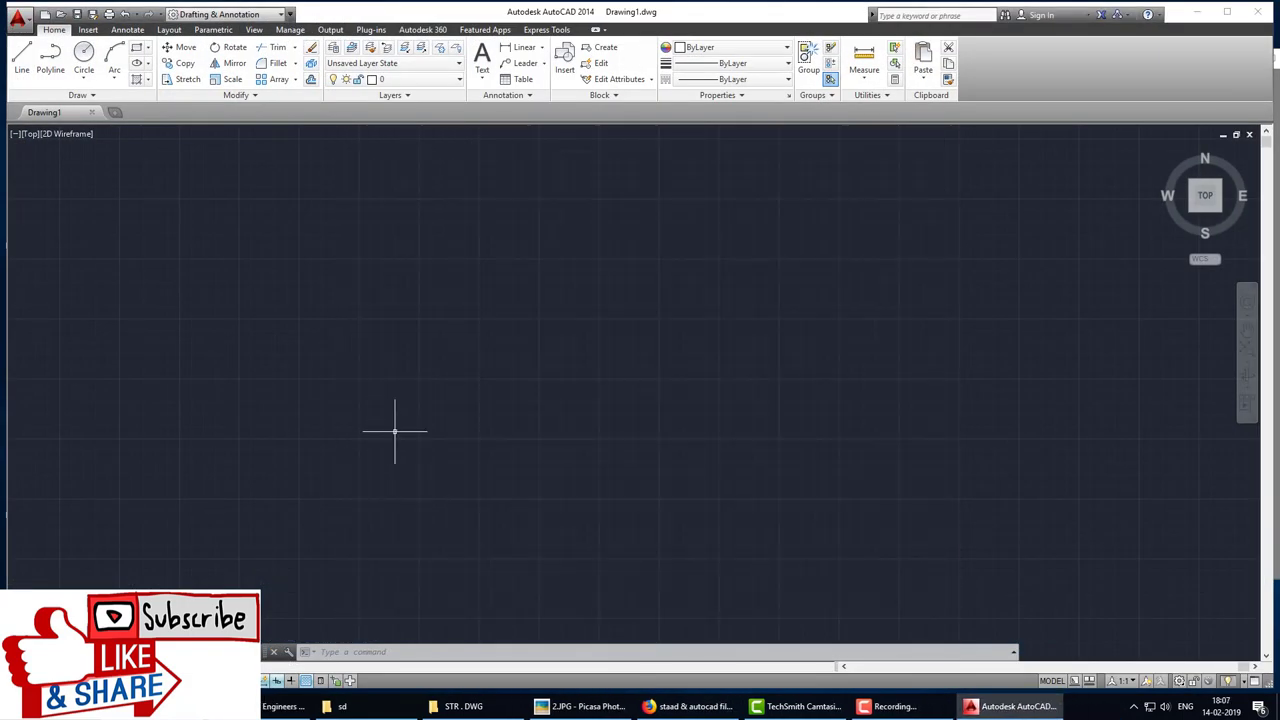
pyautogui.press('Escape')
pyautogui.press('Escape')
pyautogui.write('l')
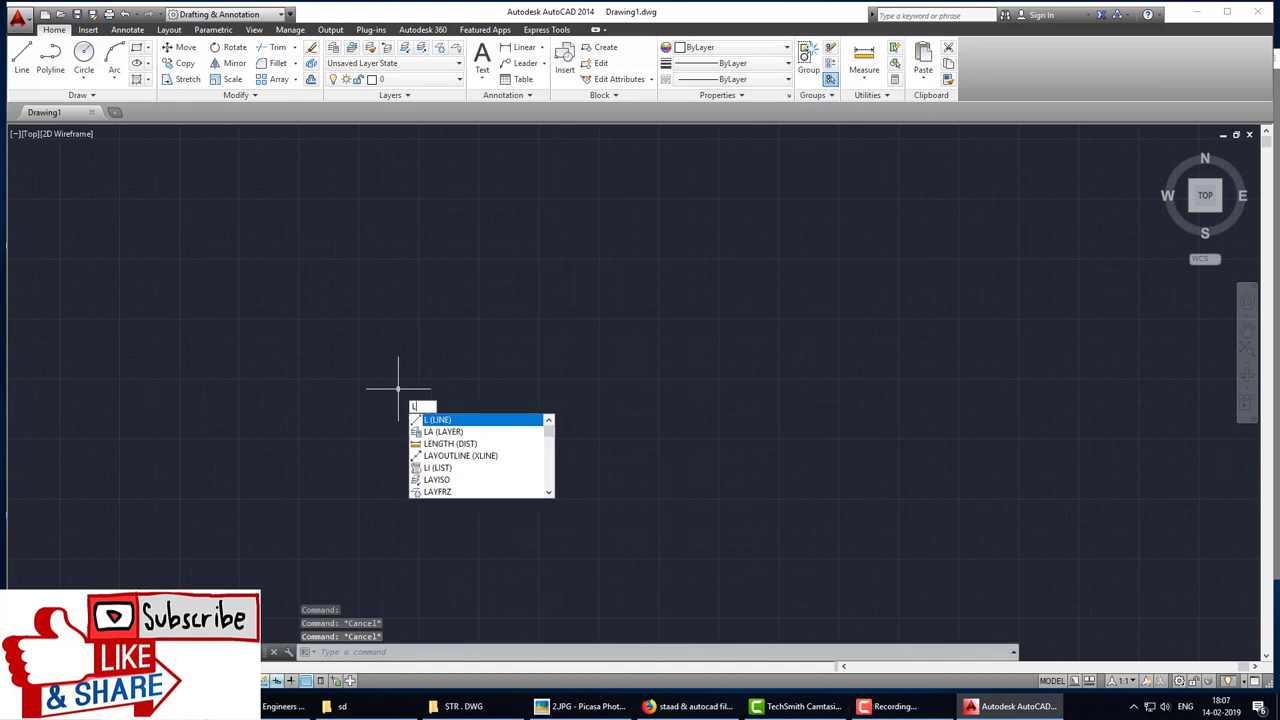
pyautogui.press('Return')
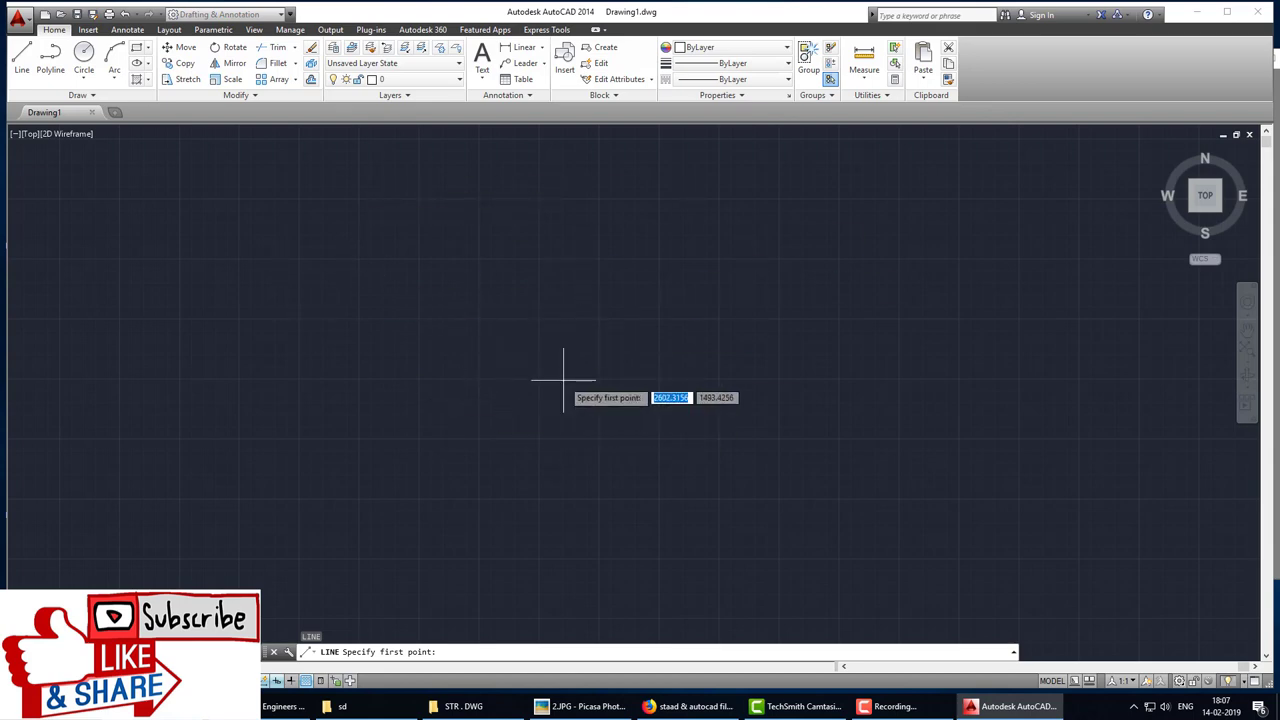
pyautogui.click(358, 240)
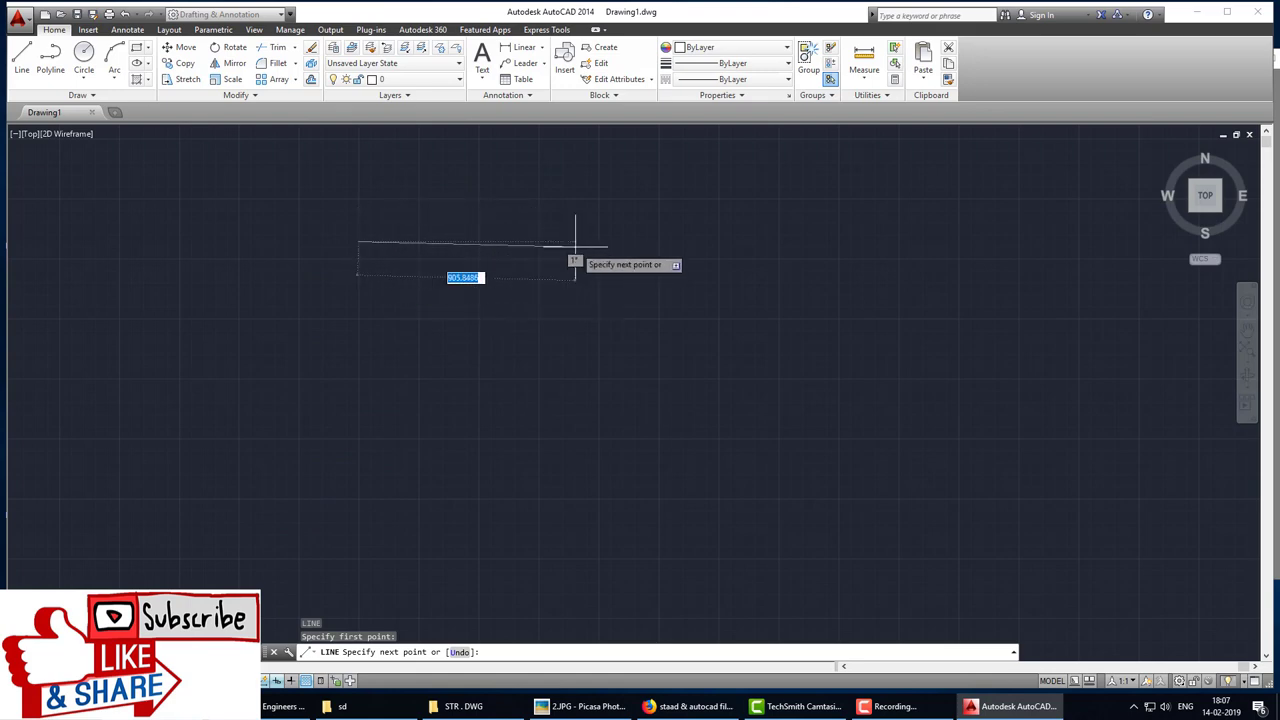
pyautogui.press('F8')
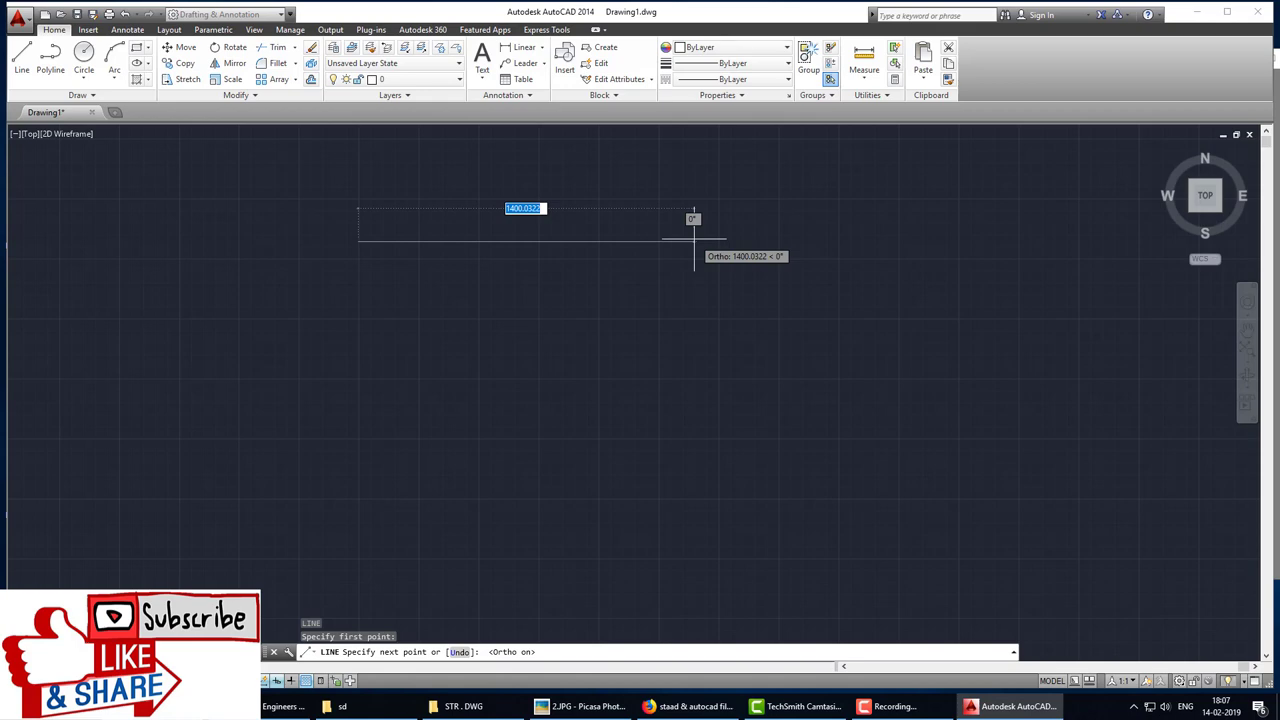
pyautogui.write('6500')
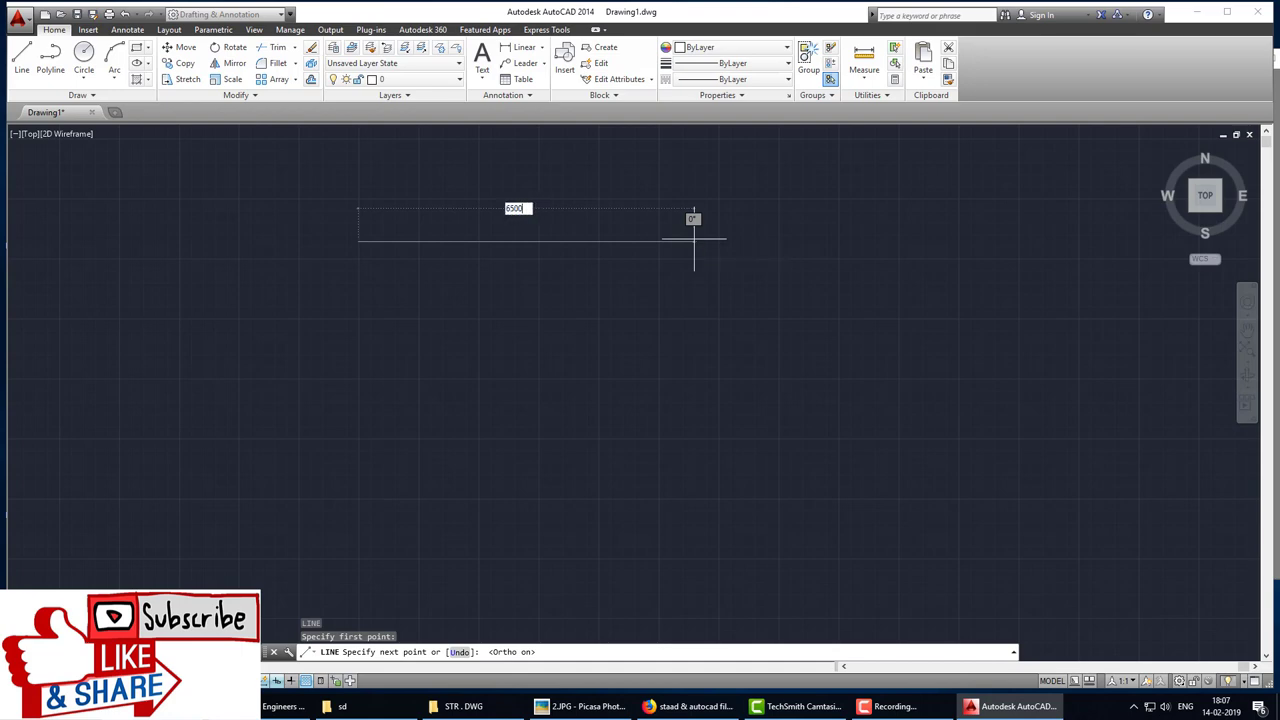
pyautogui.press('Return')
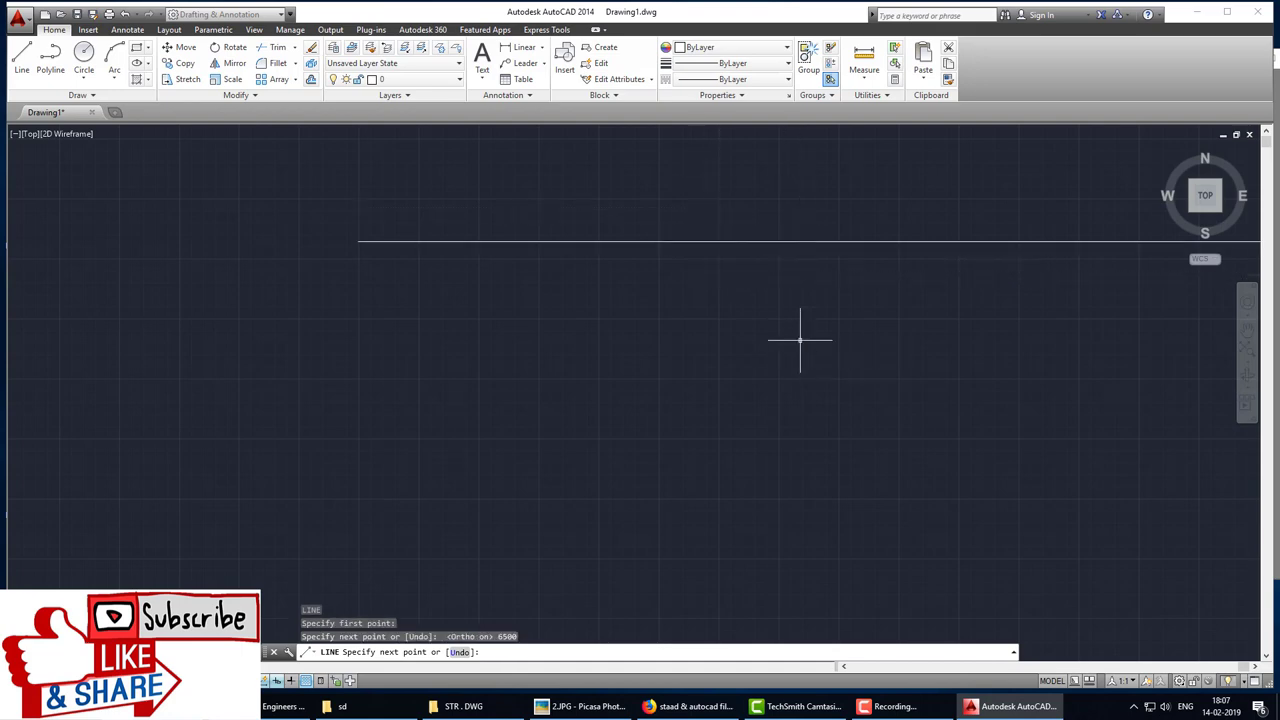
pyautogui.press('Escape')
pyautogui.scroll(-5, 800, 340)
pyautogui.moveTo(903, 357); pyautogui.dragTo(614, 300, button='middle')
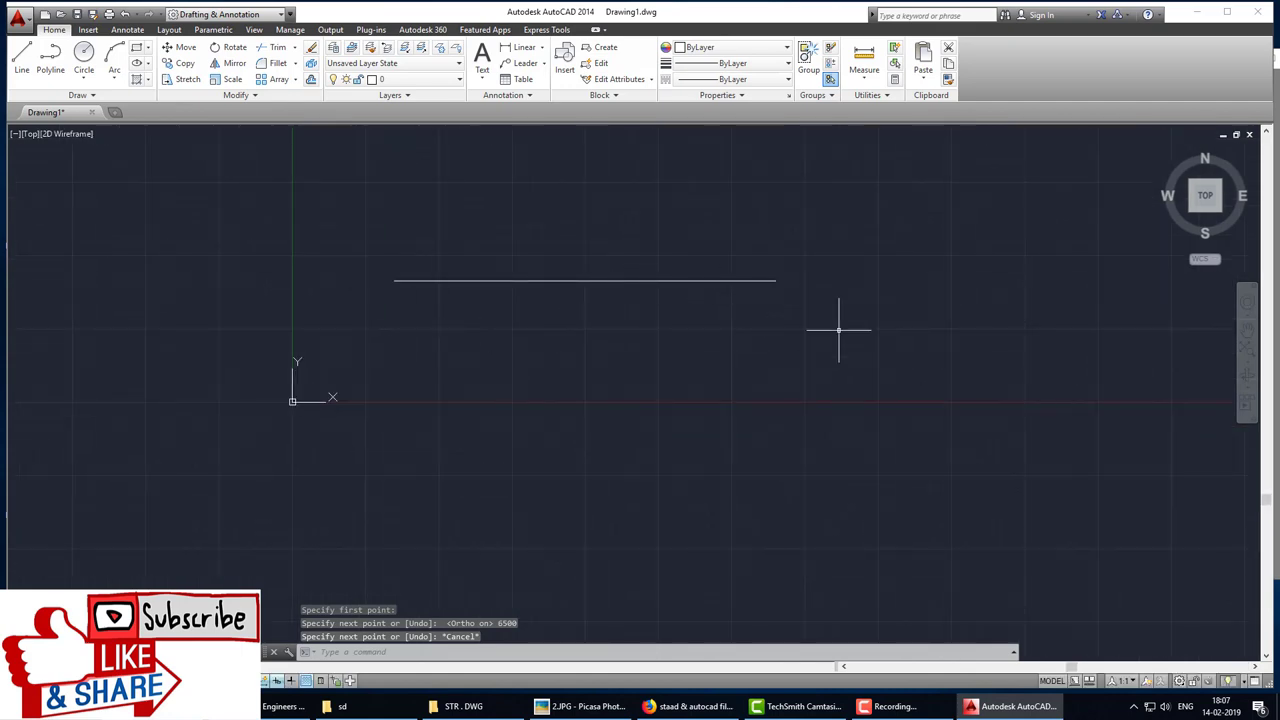
# Step: Add the 300 right edge, 6500 bottom edge and left edge to close the beam rectangle
pyautogui.write('l')
pyautogui.press('Return')
pyautogui.click(775, 281)
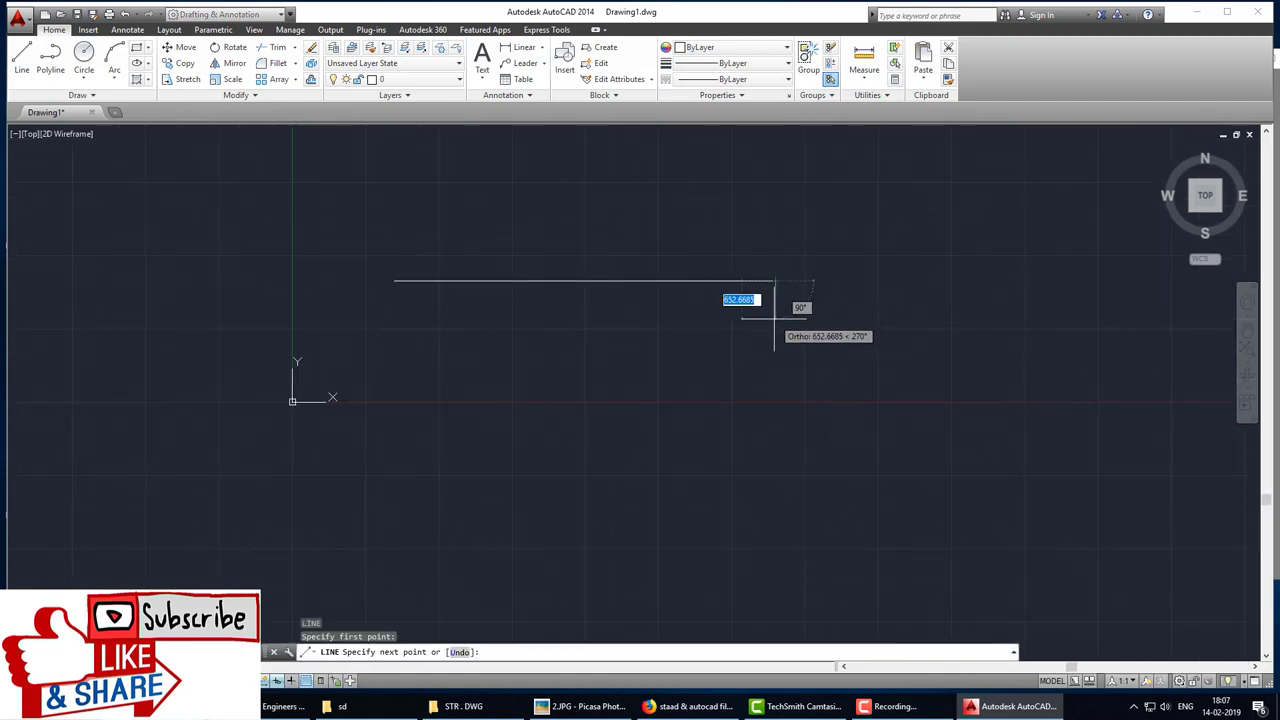
pyautogui.write('300')
pyautogui.press('Return')
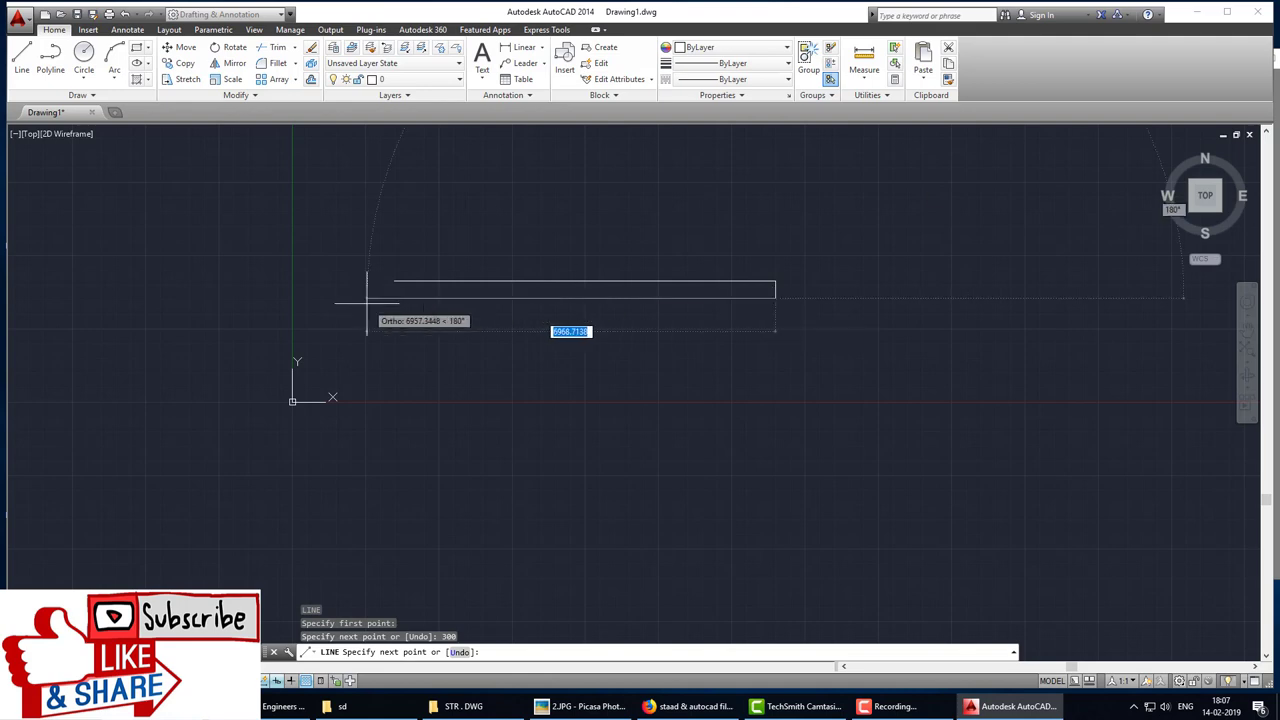
pyautogui.write('6500')
pyautogui.press('Return')
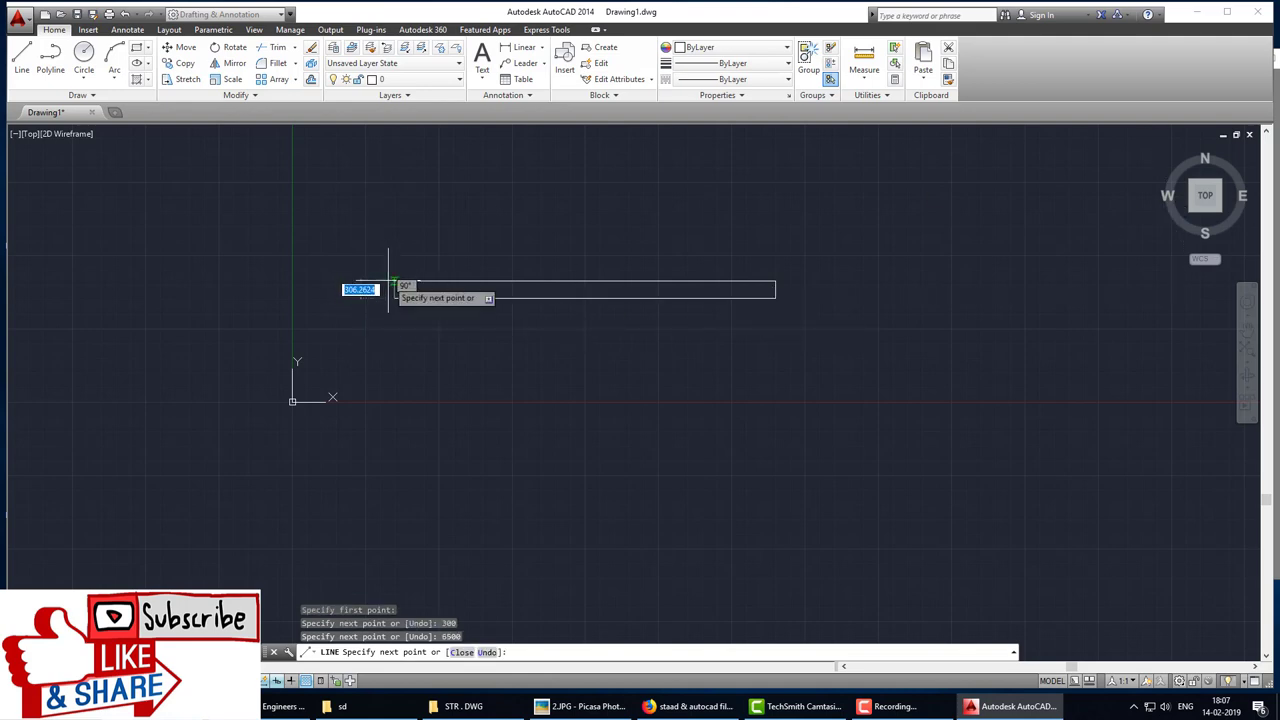
pyautogui.click(392, 283)
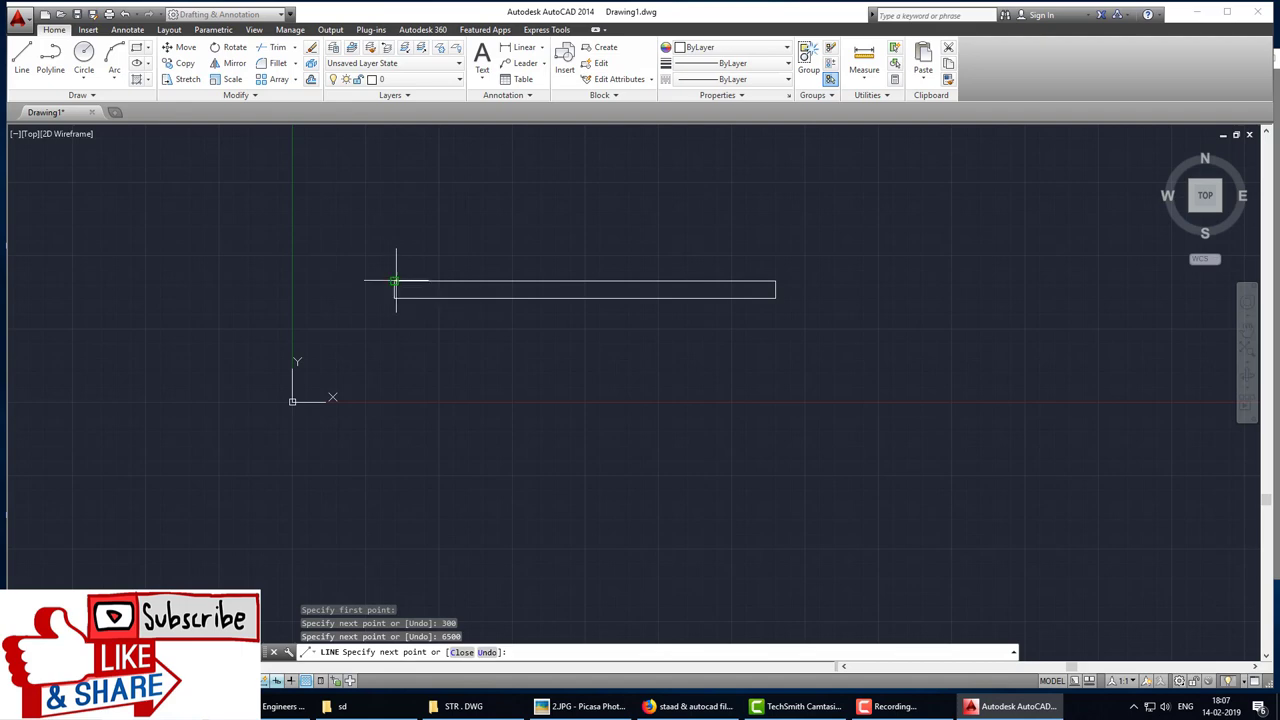
pyautogui.press('Escape')
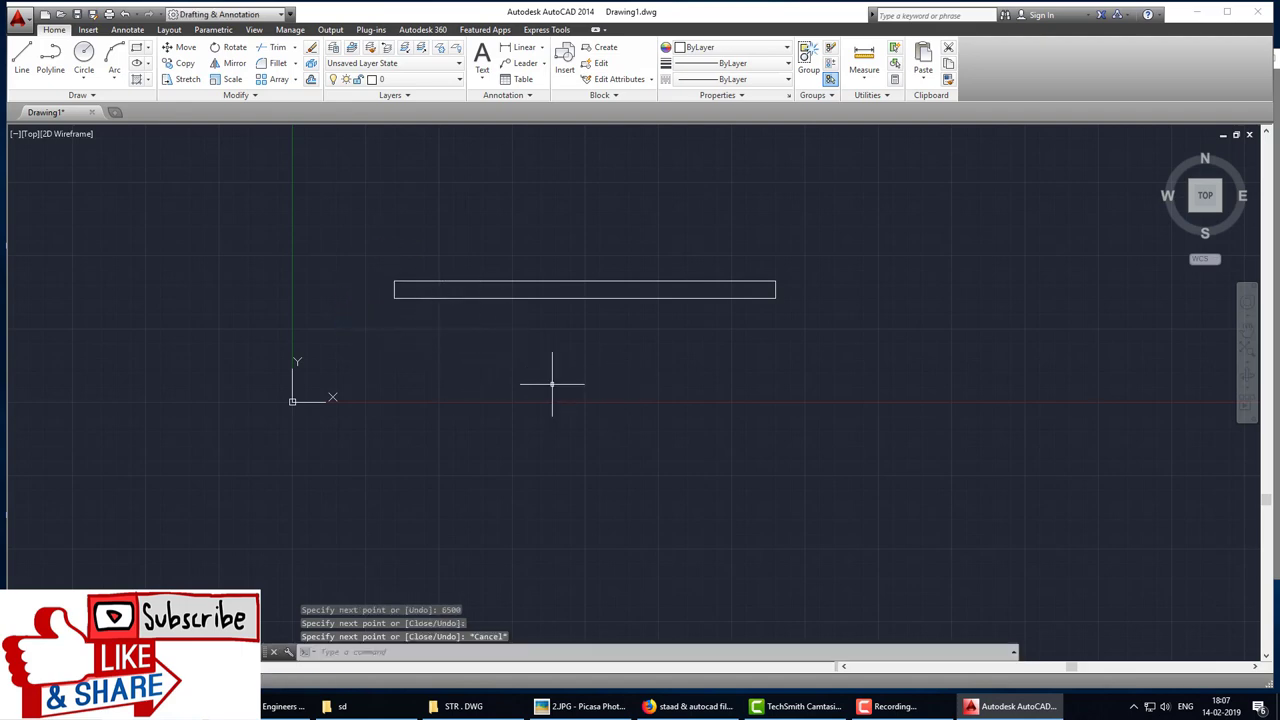
pyautogui.scroll(1, 409, 371)
pyautogui.scroll(2, 409, 371)
pyautogui.scroll(-3, 669, 486)
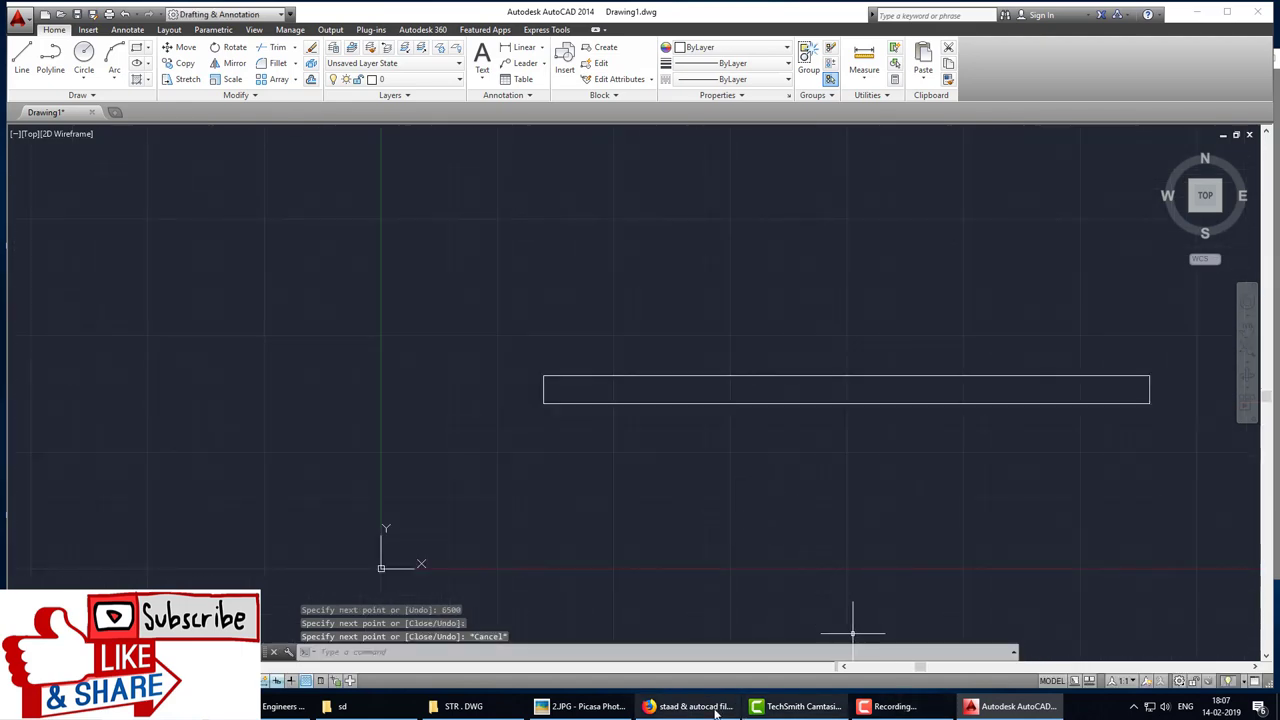
# Step: Bring up 2.JPG and ink the left support's width, height and a 5 annotation
pyautogui.click(583, 706)
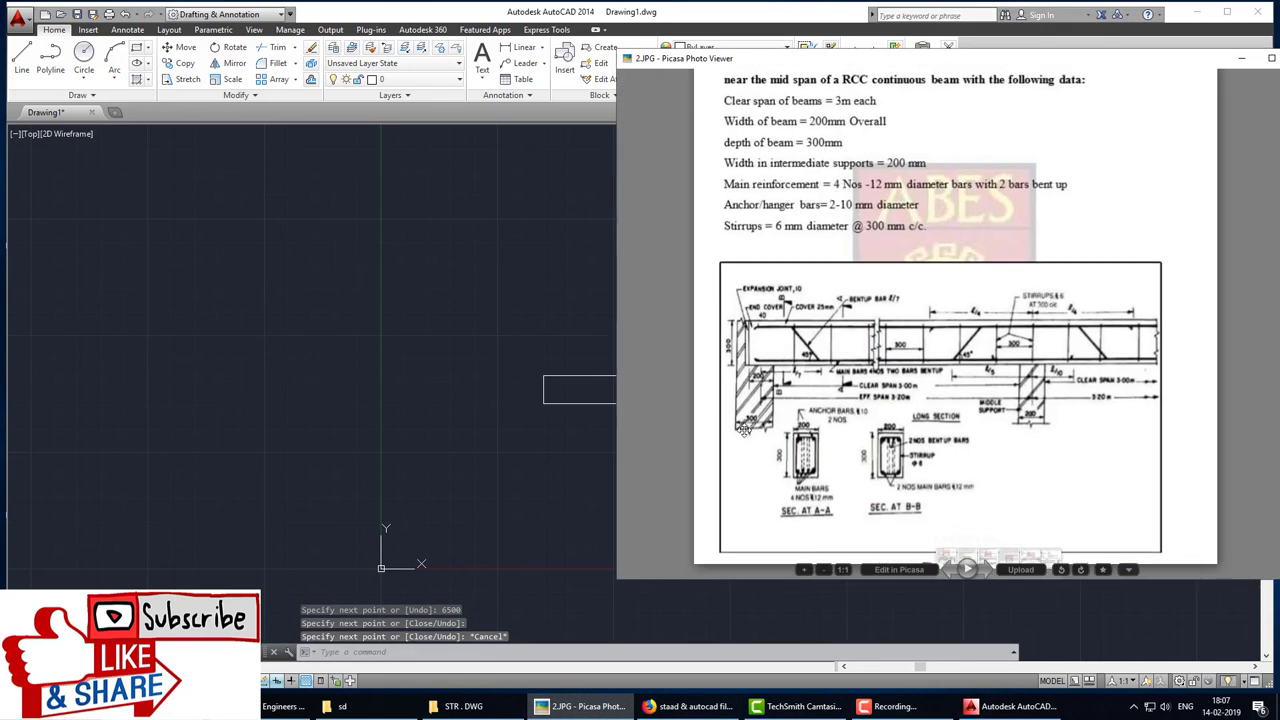
pyautogui.moveTo(728, 431); pyautogui.dragTo(780, 432)
pyautogui.moveTo(716, 368); pyautogui.dragTo(728, 430)
pyautogui.moveTo(704, 388)
pyautogui.mouseDown()
pyautogui.moveTo(702, 412)
pyautogui.moveTo(722, 385)
pyautogui.mouseUp()
# Step: From the beam's lower-left corner, draw support lines 500 down, 300 left and 800 up
pyautogui.click(507, 330)
pyautogui.write('L')
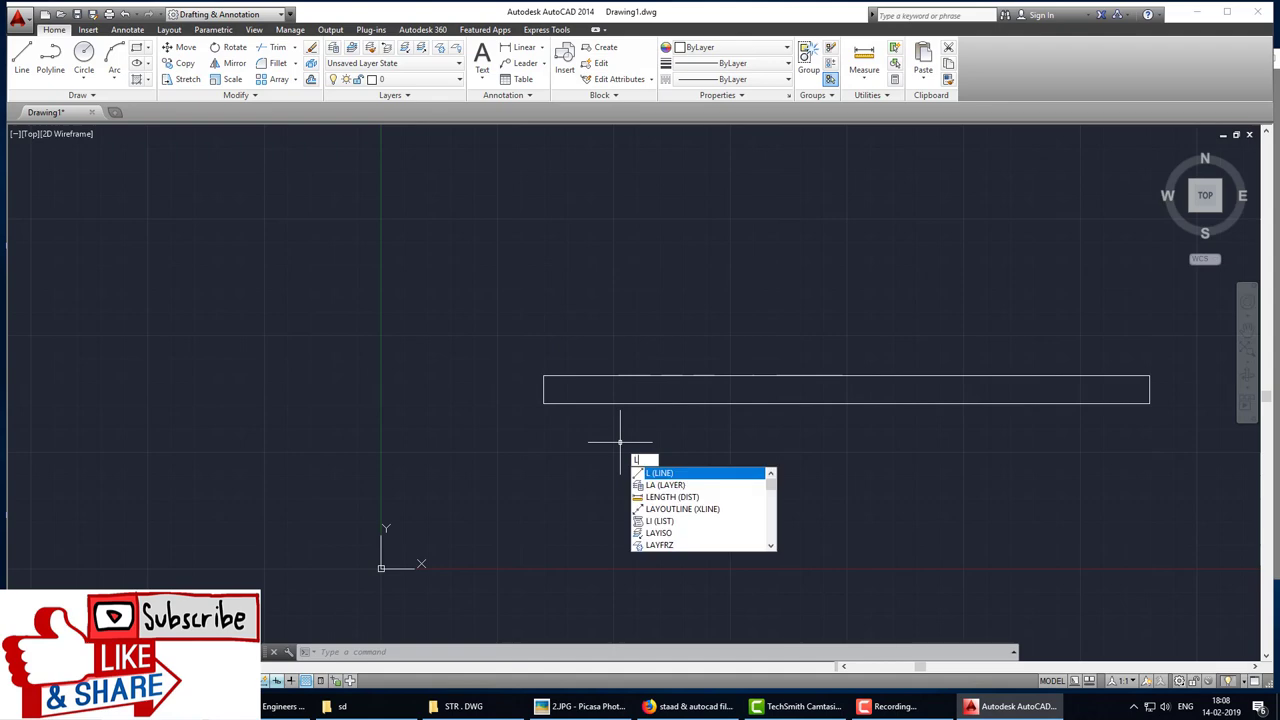
pyautogui.press('Return')
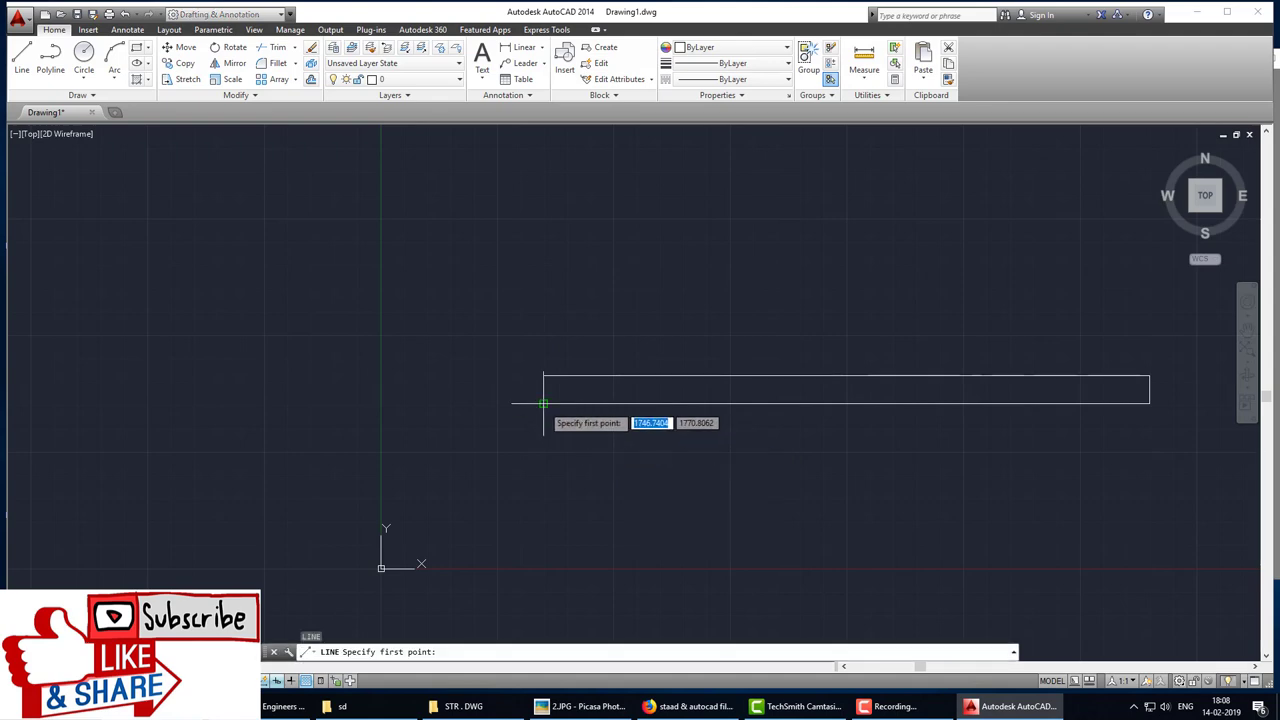
pyautogui.click(545, 404)
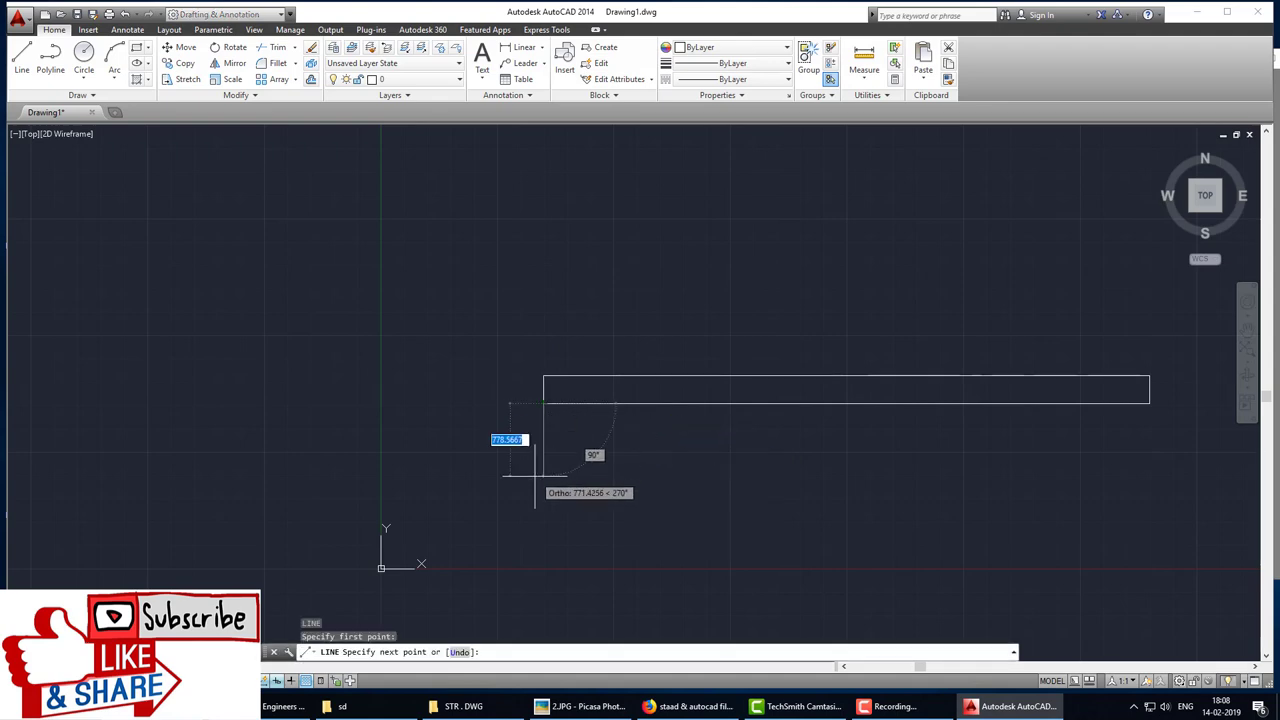
pyautogui.write('500')
pyautogui.press('Return')
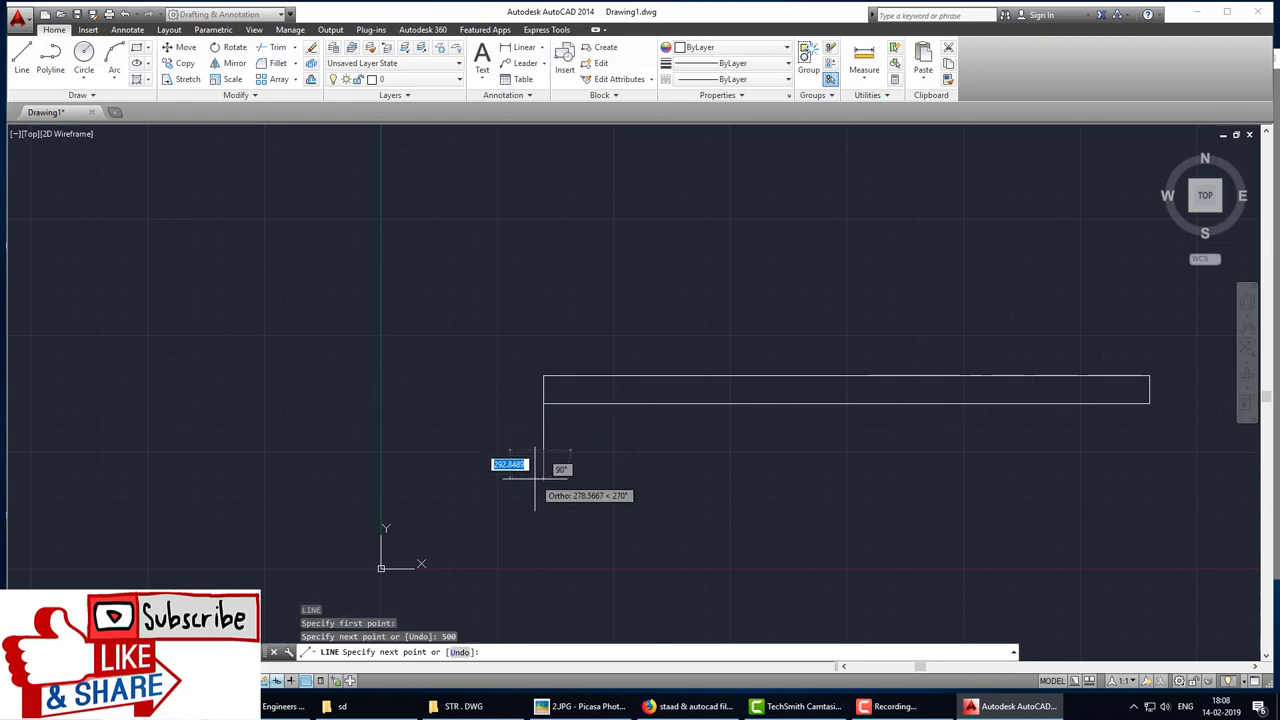
pyautogui.write('300')
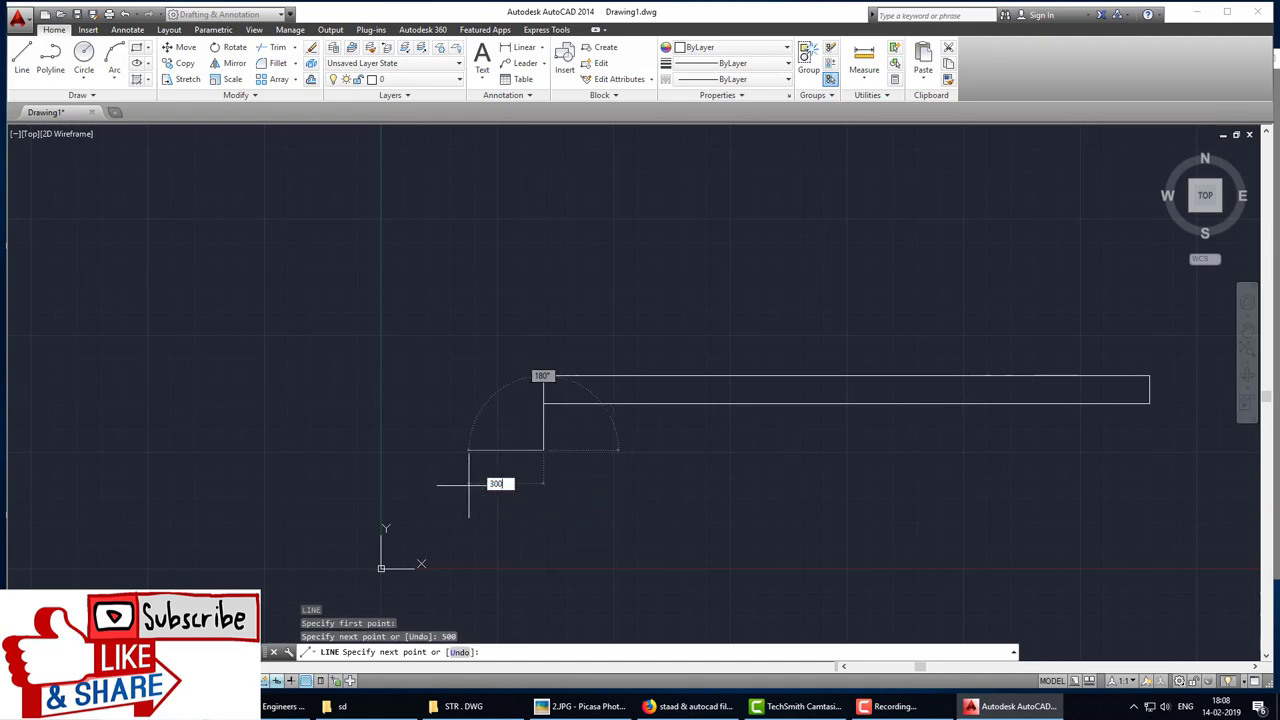
pyautogui.press('Return')
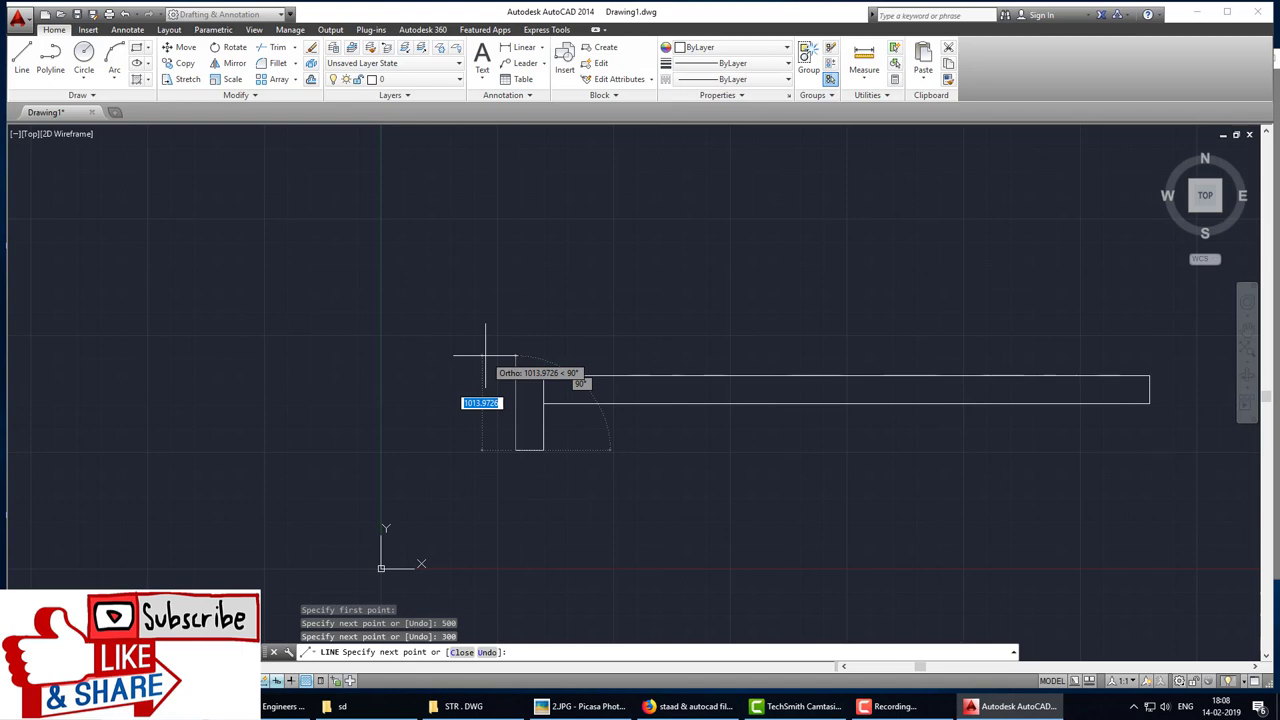
pyautogui.write('800')
pyautogui.press('Return')
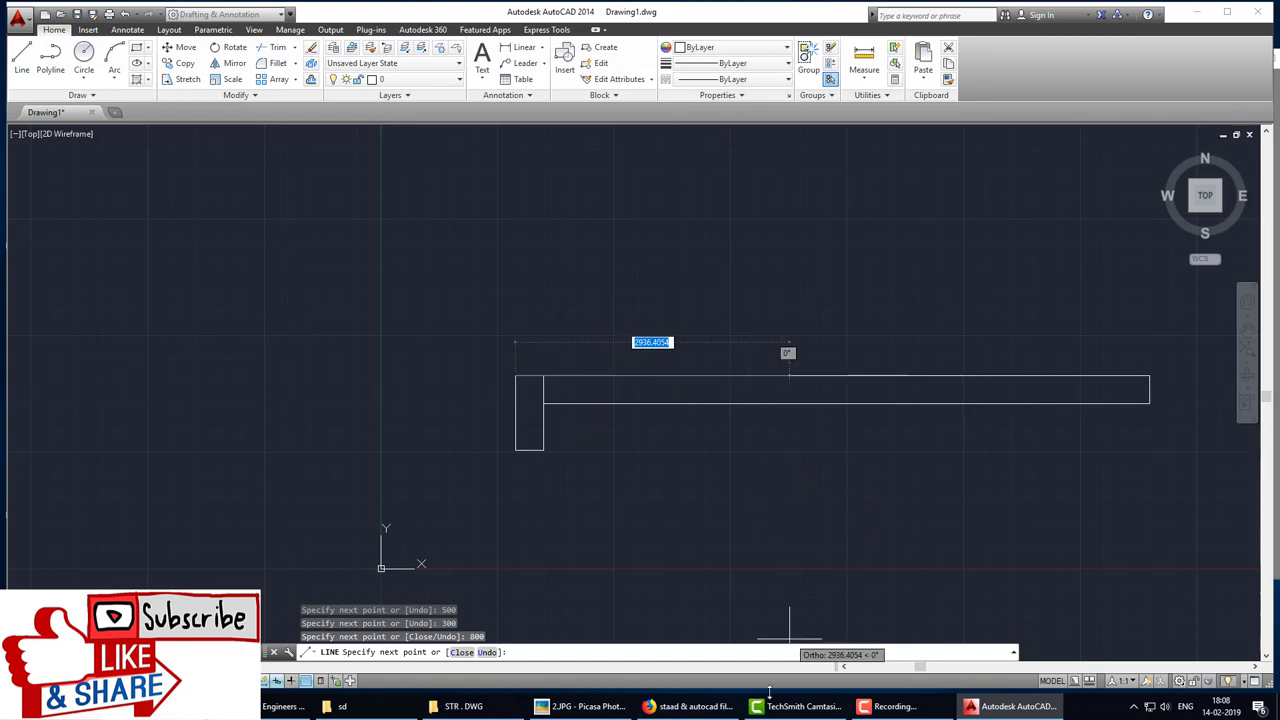
# Step: Complete the left support outline with 100 right and 300 down to the beam's left edge
pyautogui.click(583, 706)
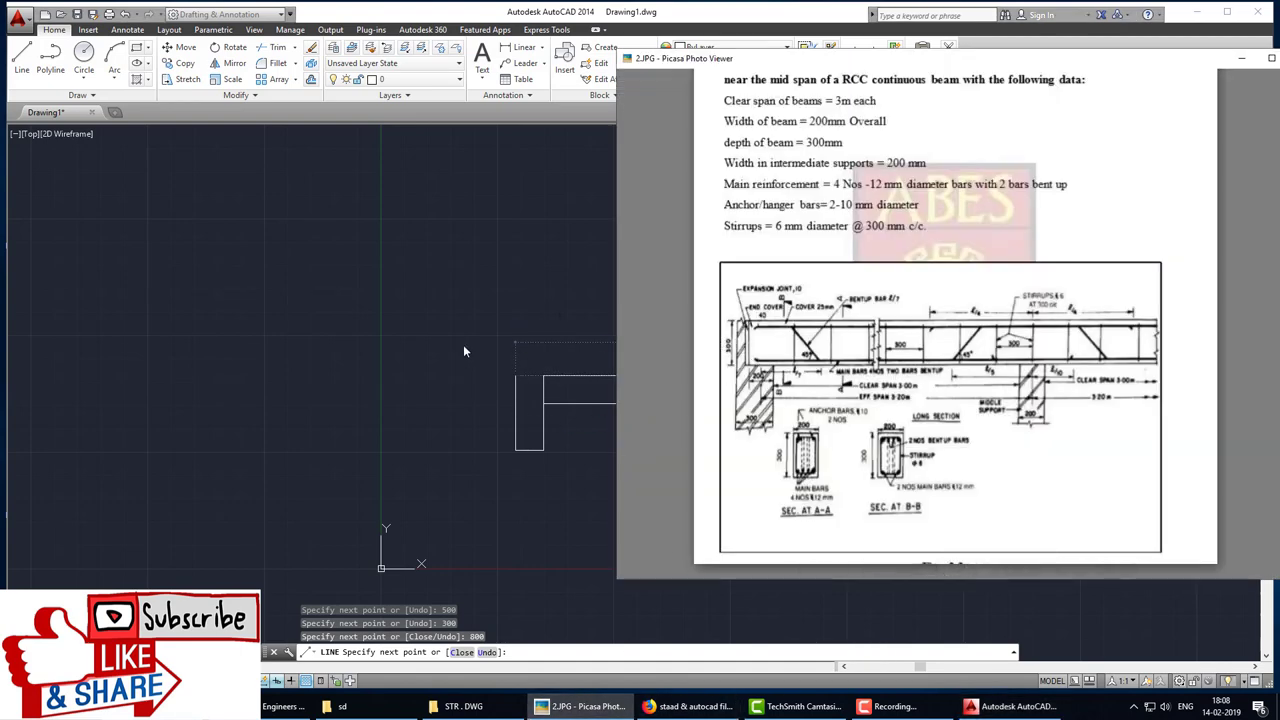
pyautogui.click(537, 325)
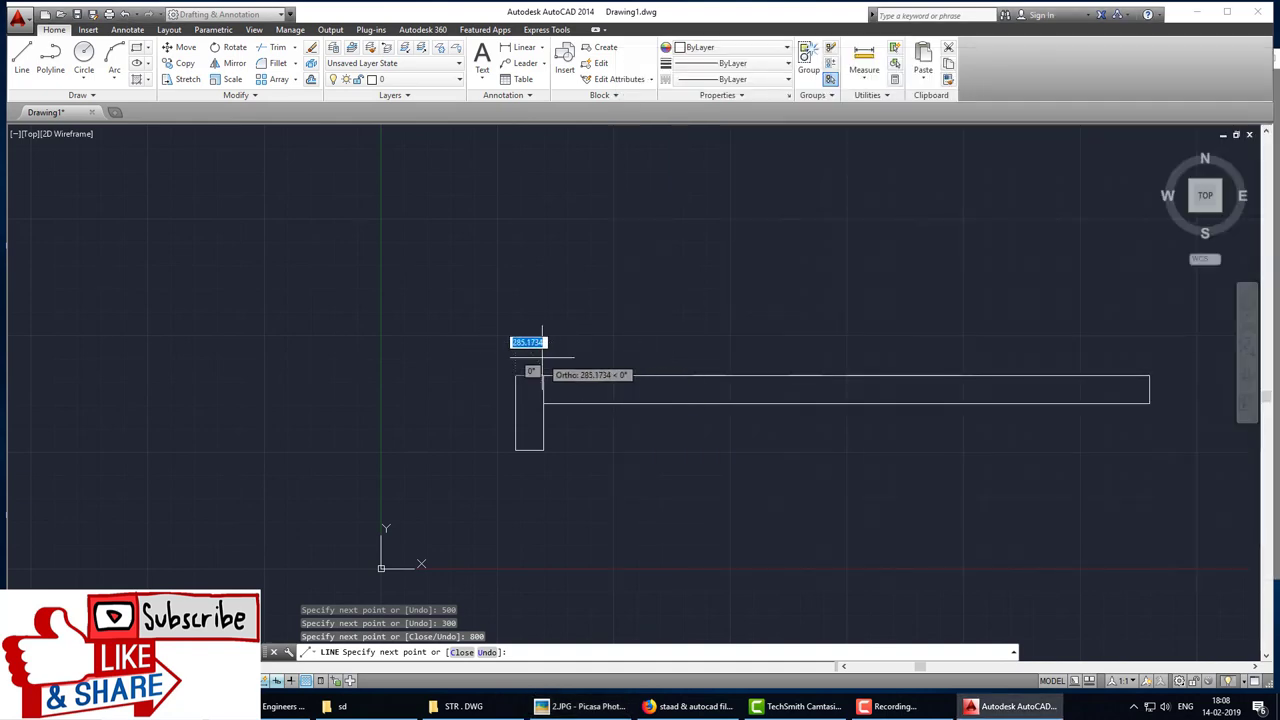
pyautogui.write('100')
pyautogui.press('Return')
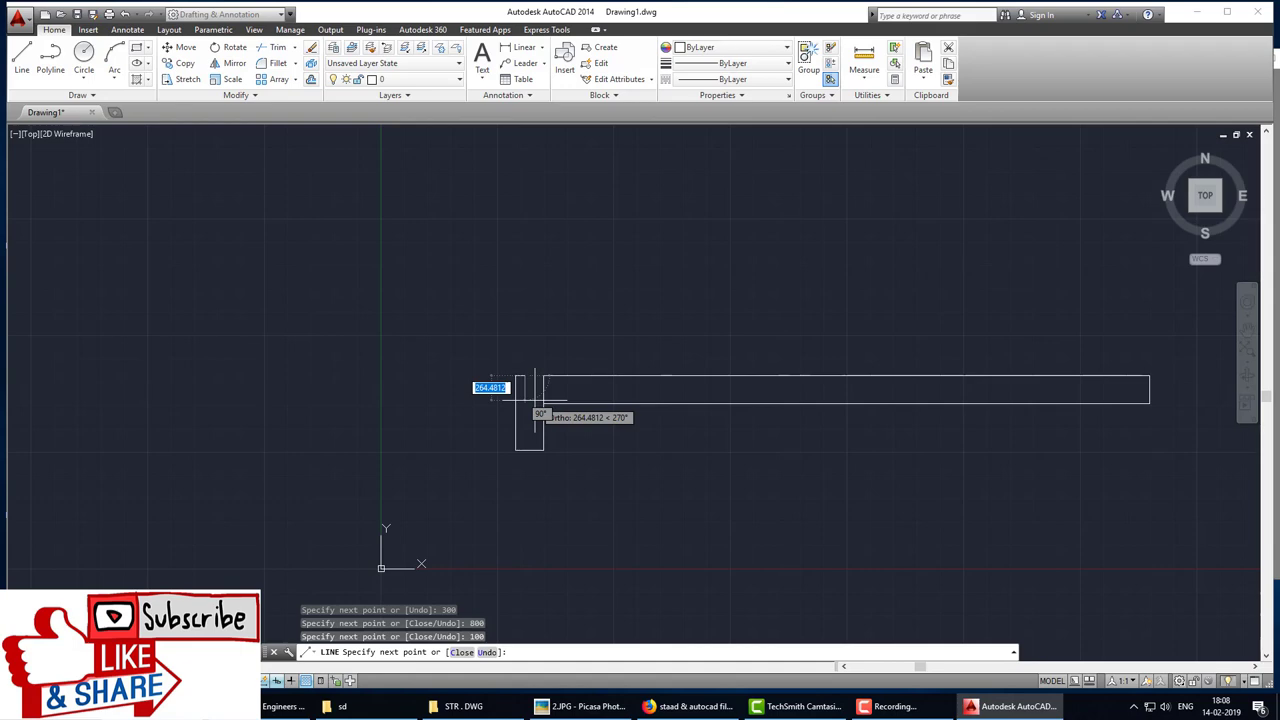
pyautogui.write('300')
pyautogui.scroll(8, 524, 403)
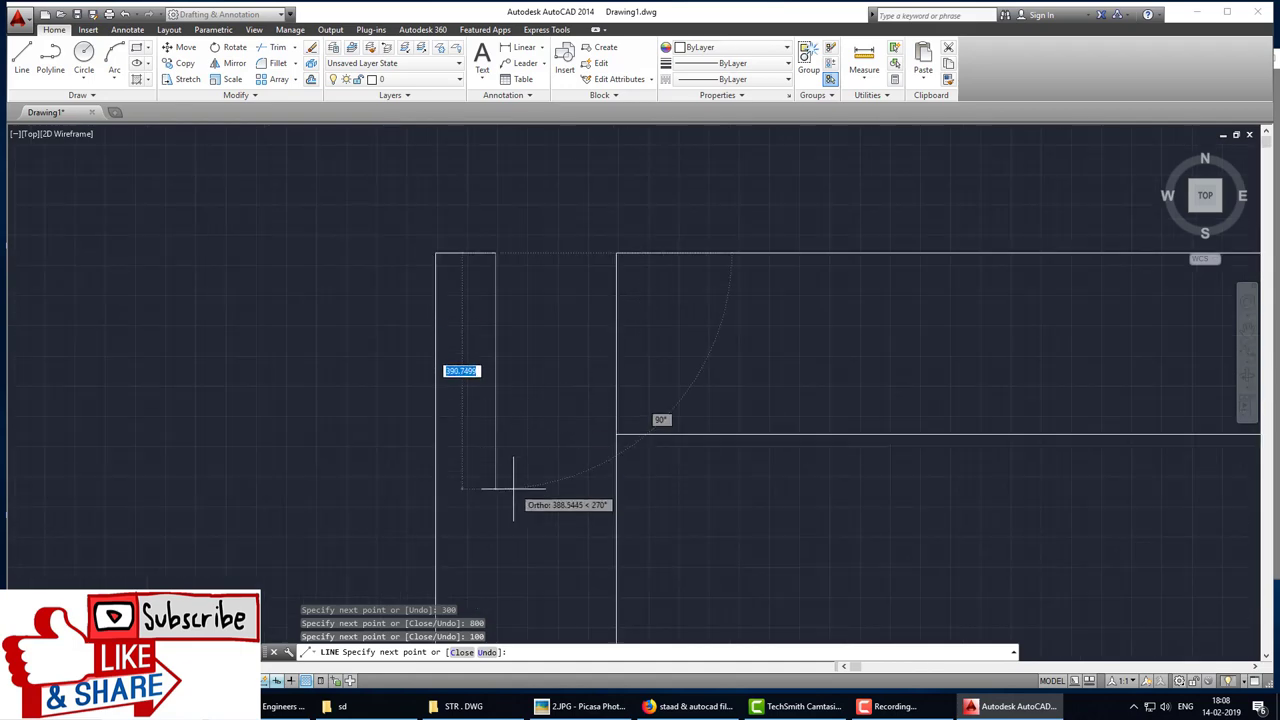
pyautogui.write('300')
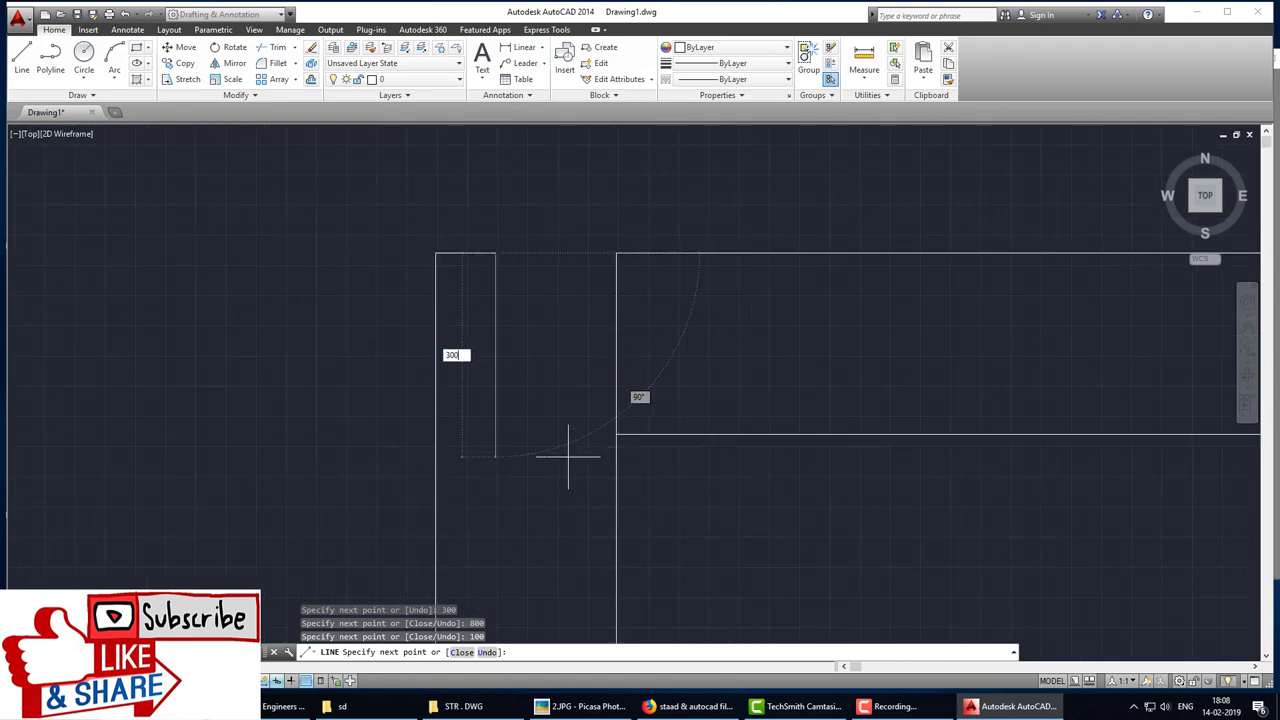
pyautogui.press('Return')
pyautogui.click(616, 433)
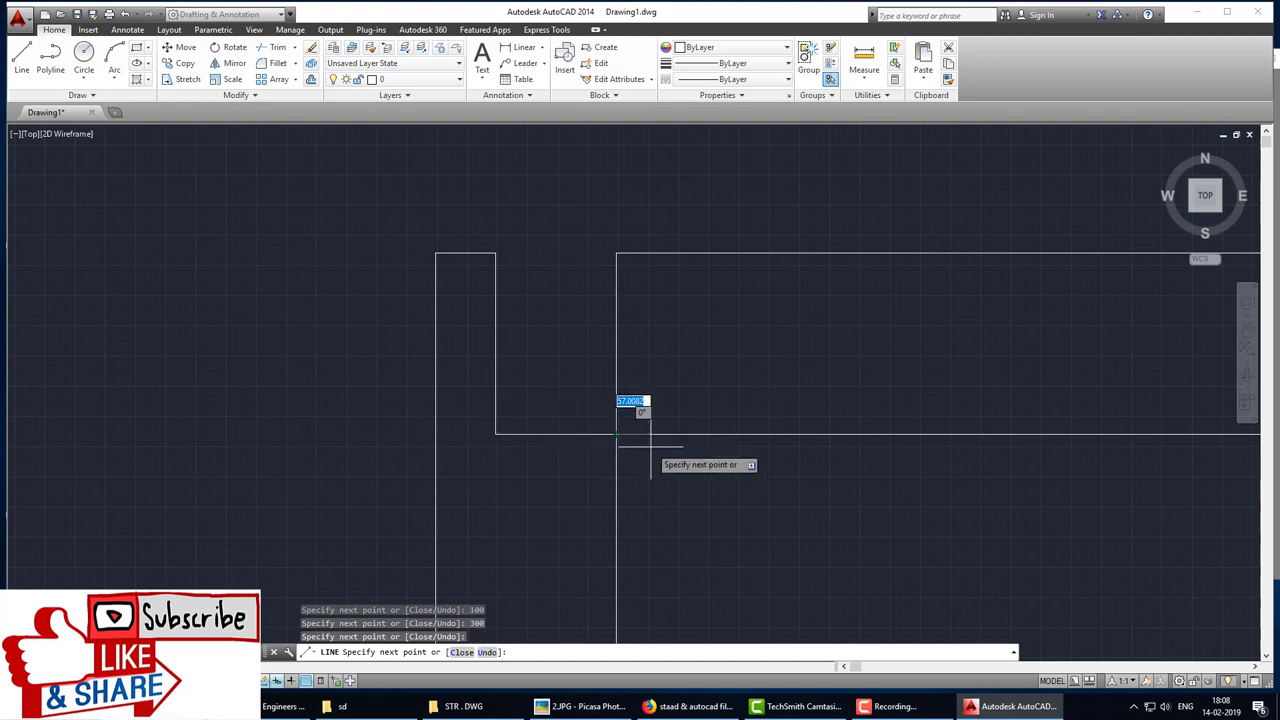
pyautogui.press('Escape')
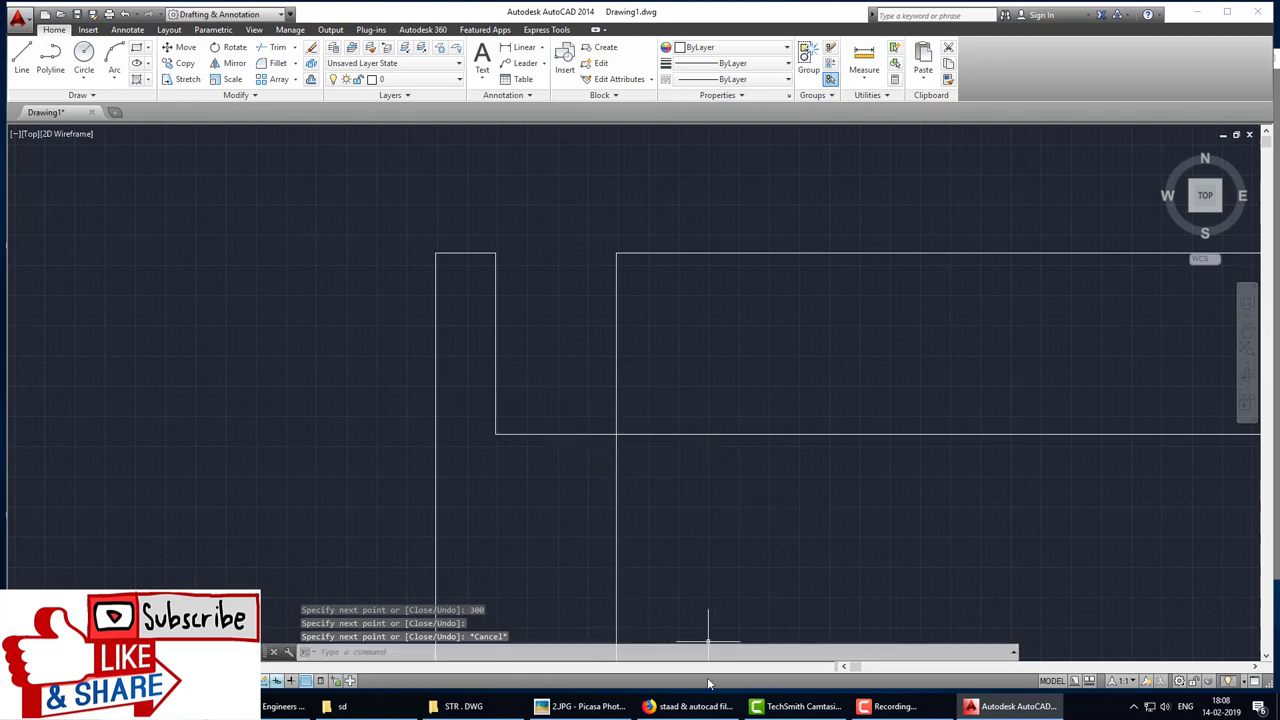
# Step: Zoom the reference sheet to about 460% on the beam's left end detail
pyautogui.click(583, 706)
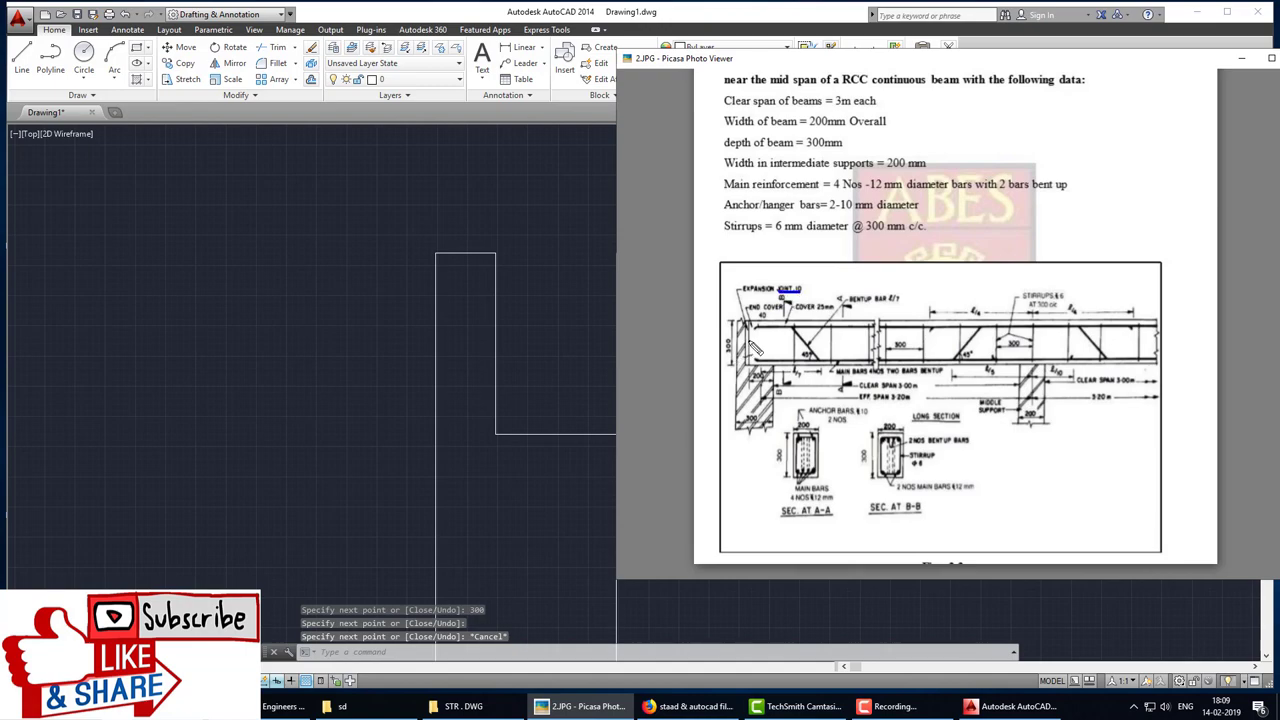
pyautogui.scroll(1, 752, 347)
pyautogui.scroll(3, 752, 347)
pyautogui.scroll(1, 752, 347)
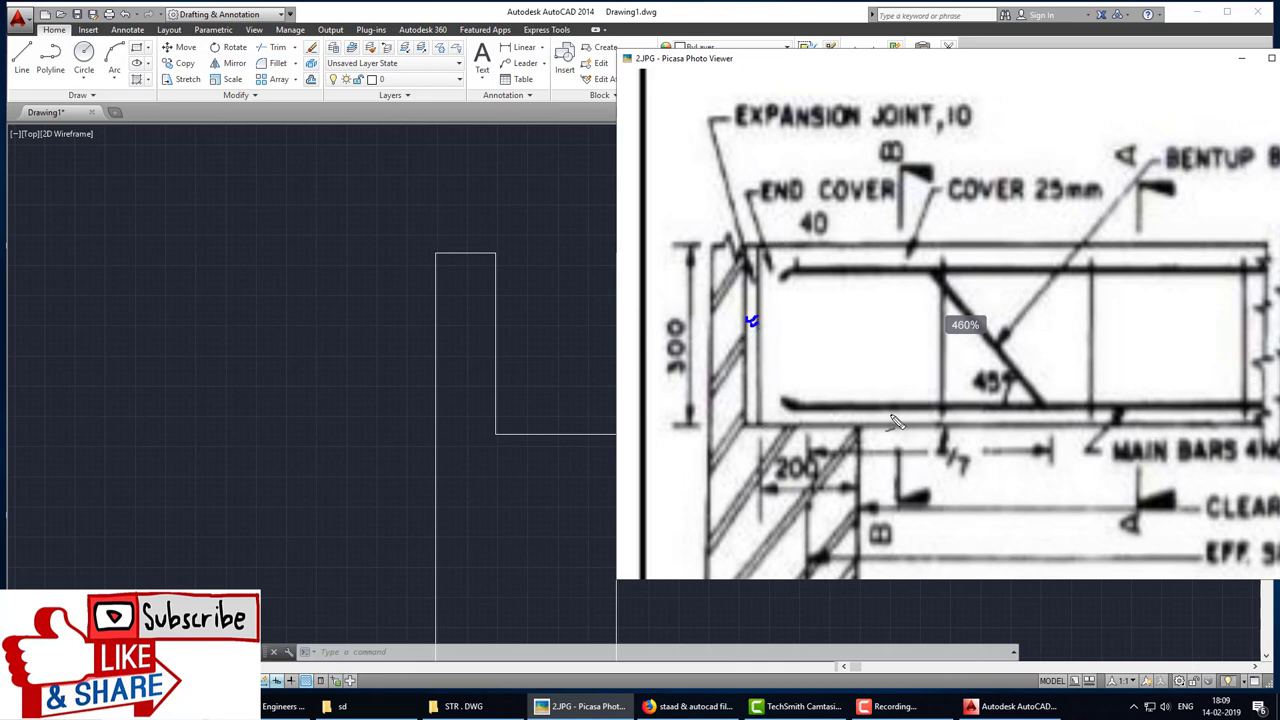
# Step: Offset the left support's vertical line 10 to the right to form the joint gap
pyautogui.click(571, 309)
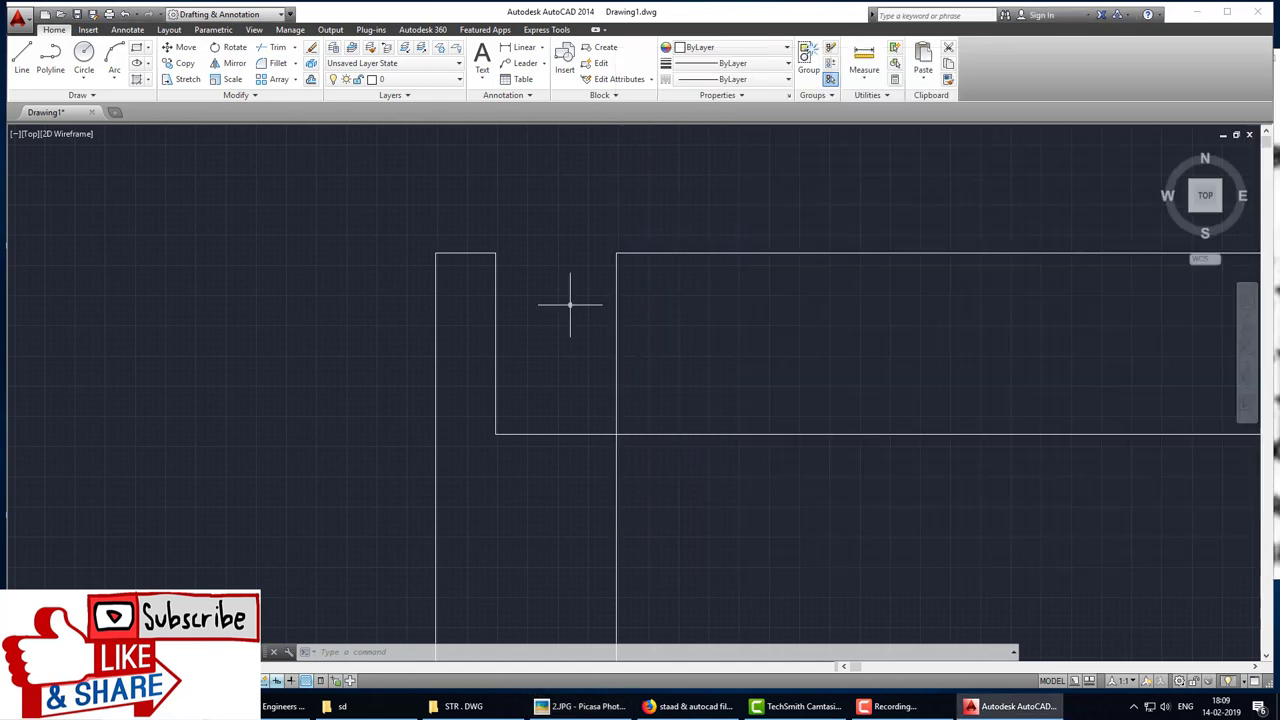
pyautogui.press('Escape')
pyautogui.press('Escape')
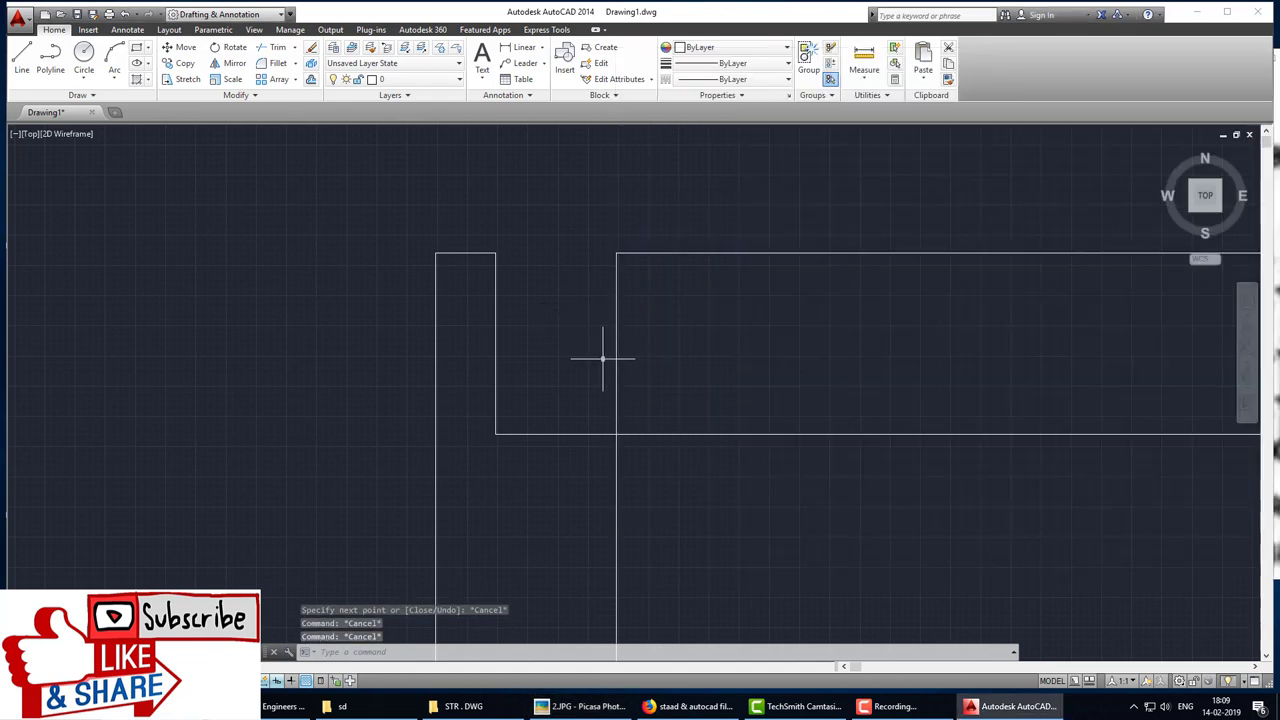
pyautogui.write('o')
pyautogui.press('Return')
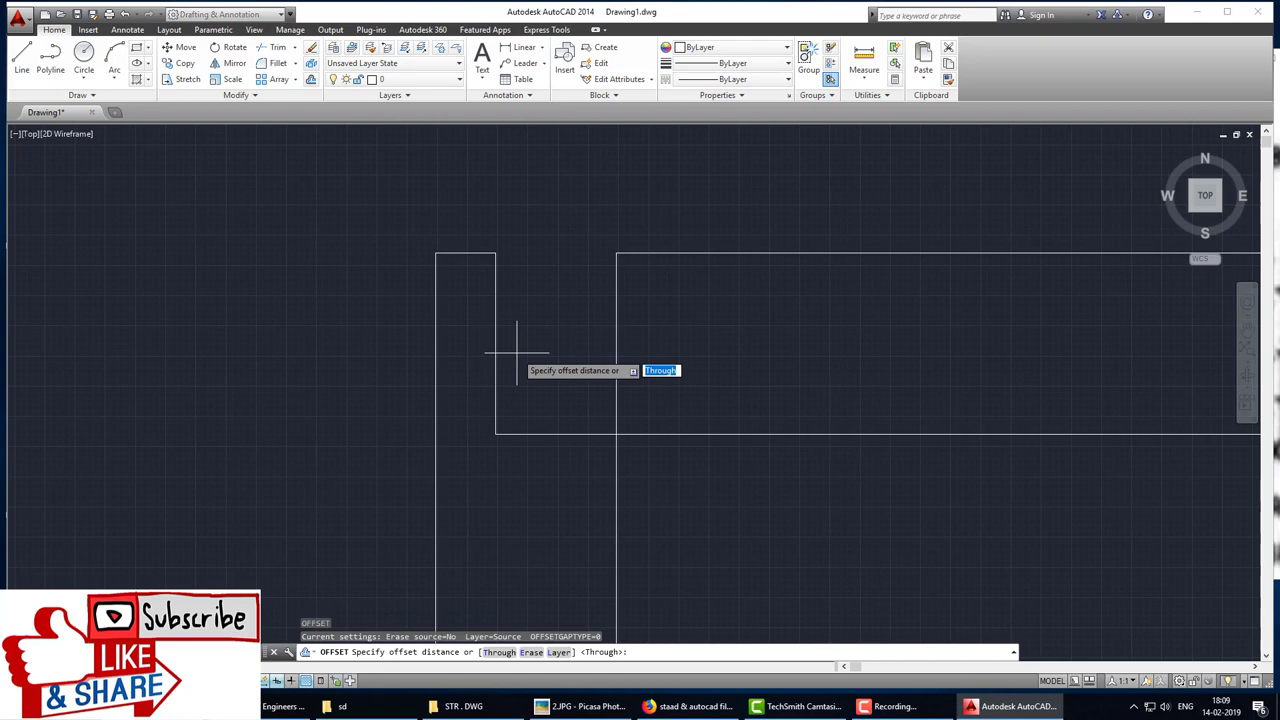
pyautogui.click(495, 344)
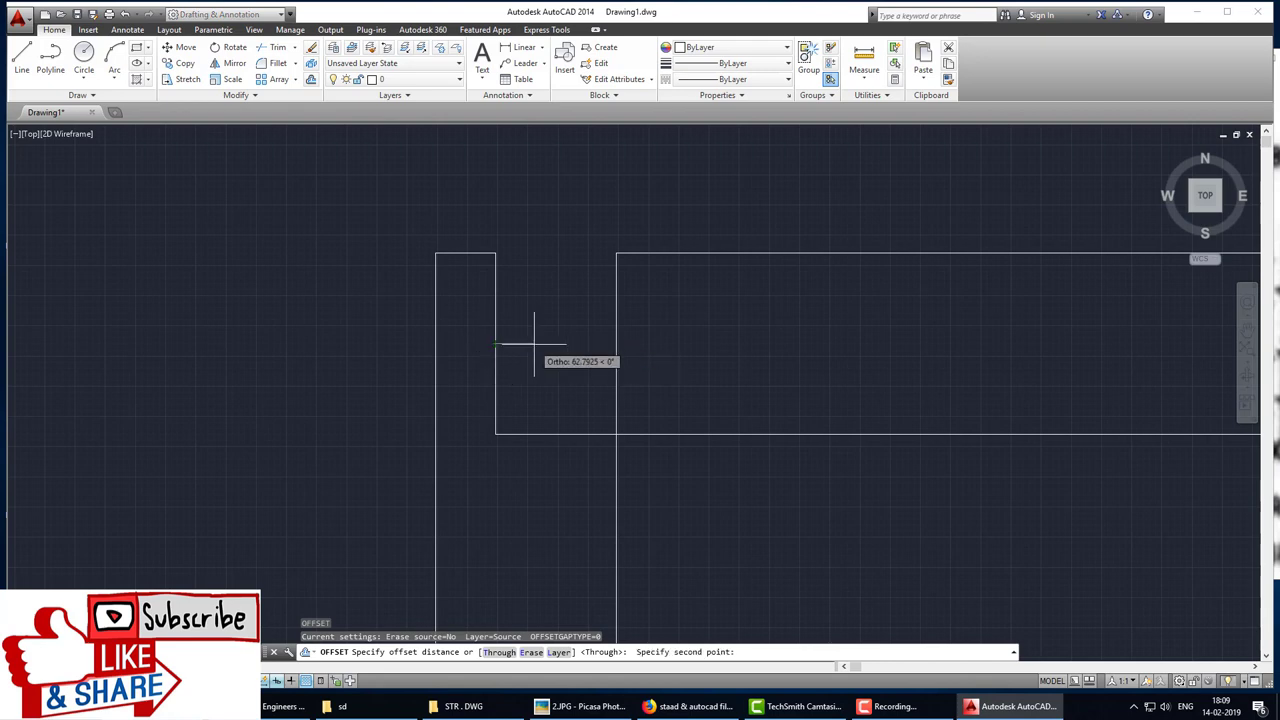
pyautogui.write('10')
pyautogui.press('Return')
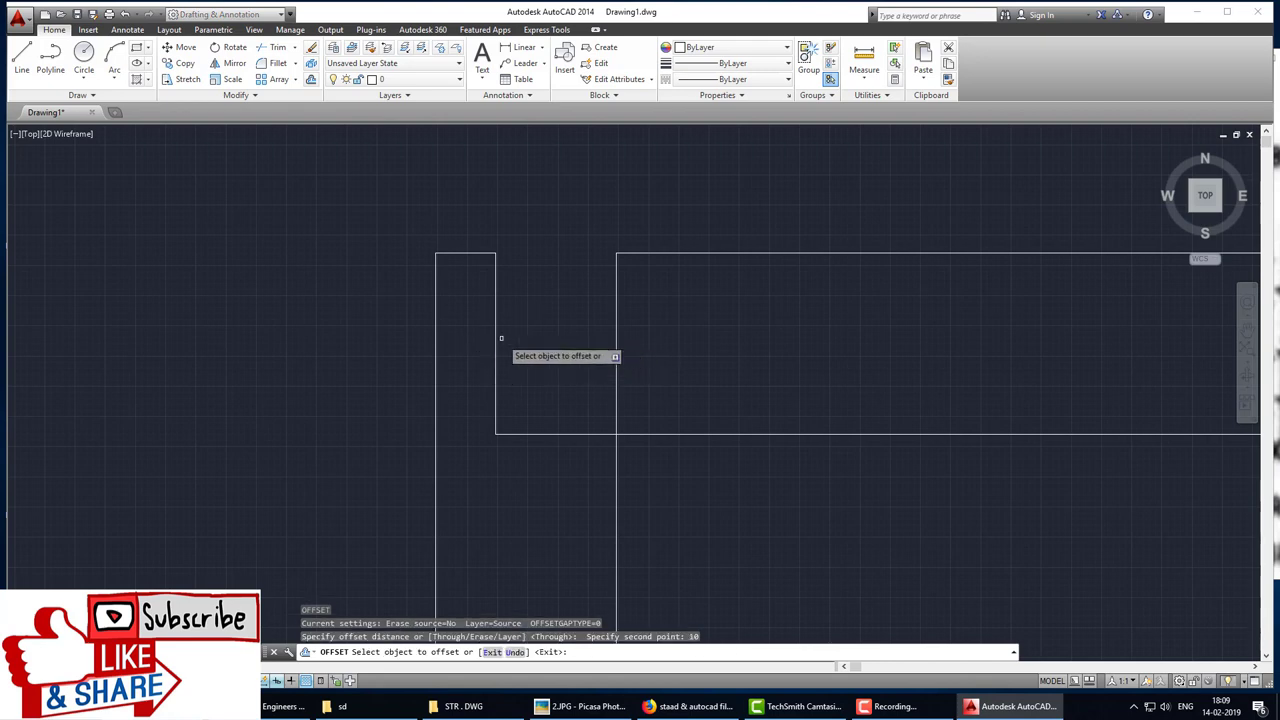
pyautogui.click(495, 336)
pyautogui.click(515, 345)
pyautogui.press('Escape')
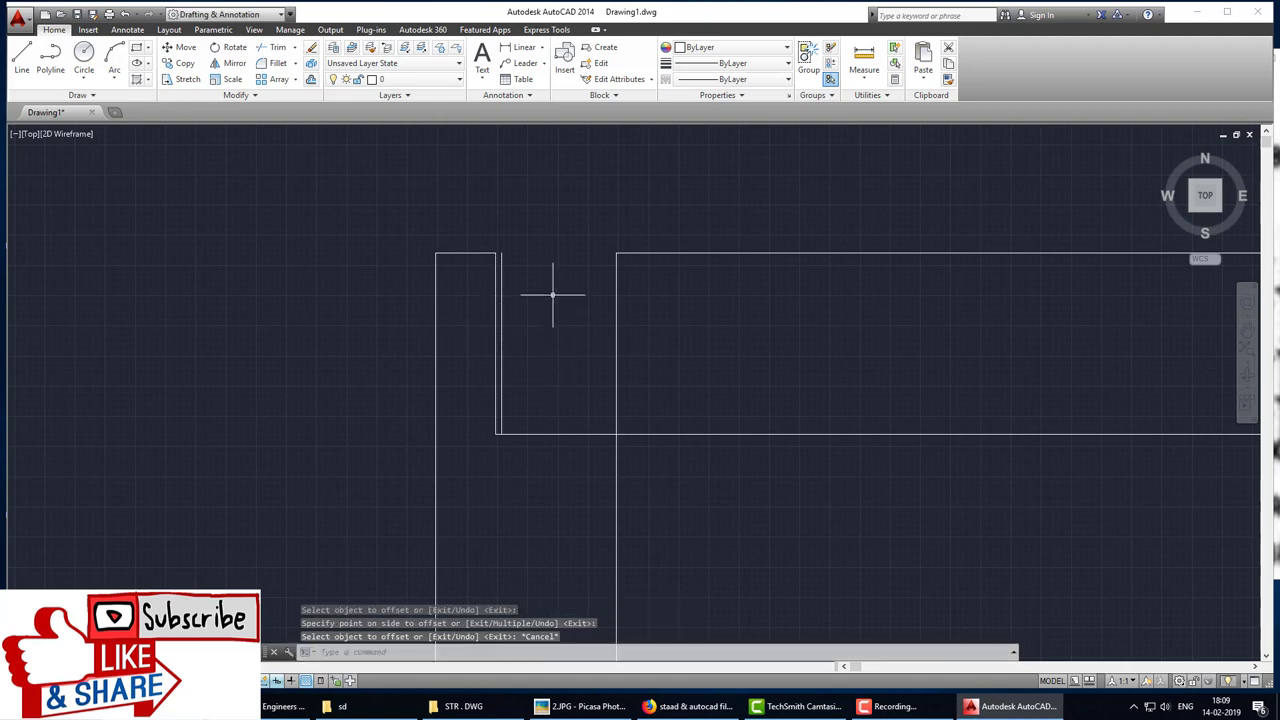
# Step: Draw a line closing the top of the joint gap at the left support
pyautogui.write('l')
pyautogui.press('Return')
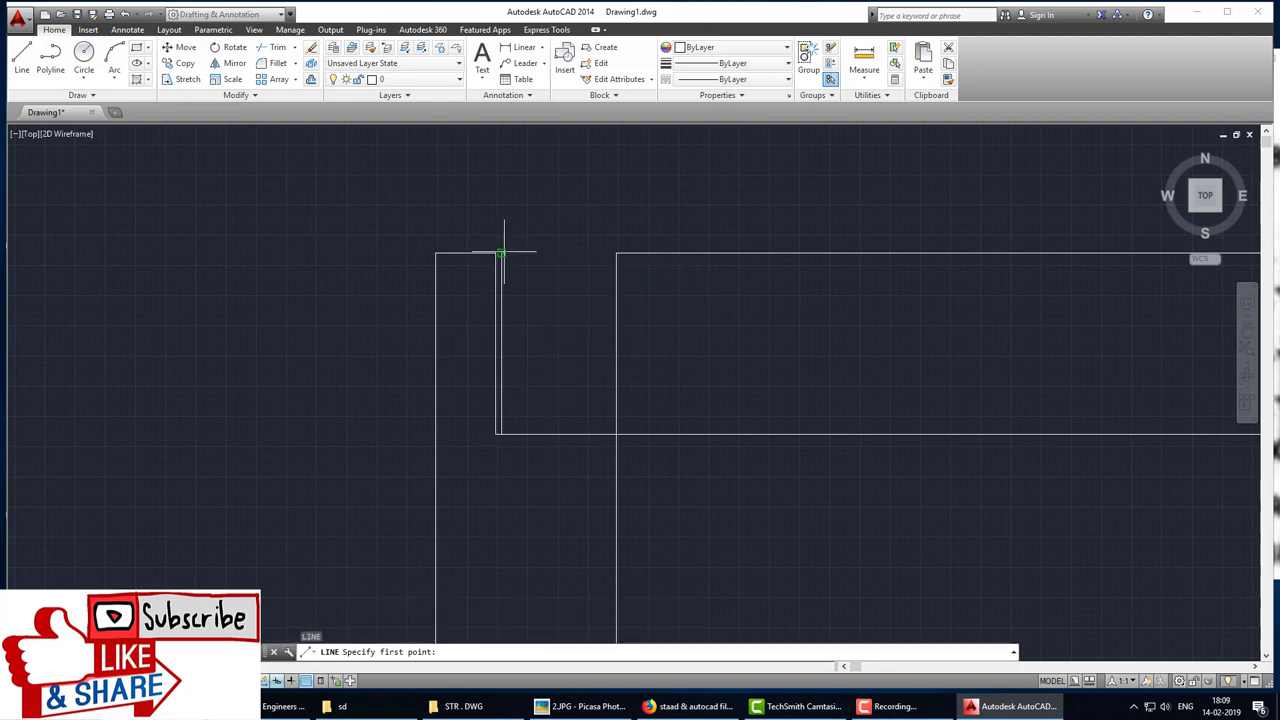
pyautogui.click(501, 255)
pyautogui.click(616, 256)
pyautogui.press('Escape')
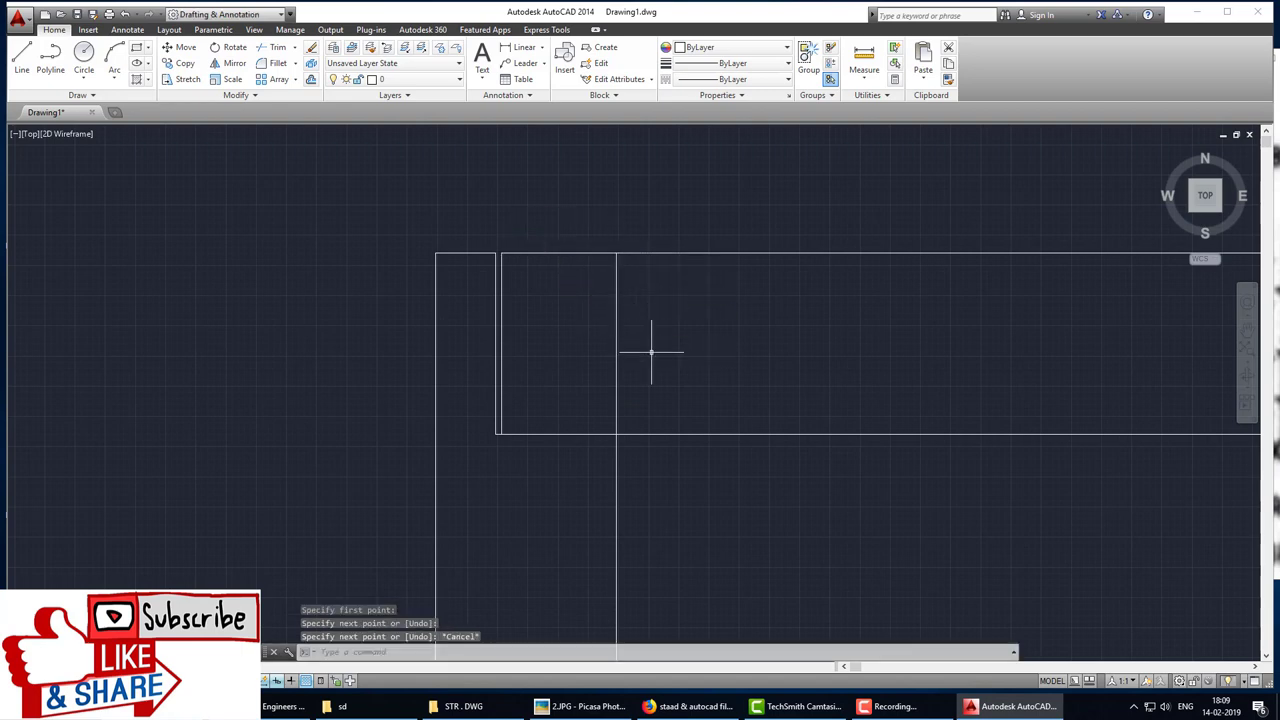
# Step: Erase the vertical line crossing the beam at the left support
pyautogui.write('r')
pyautogui.press('Return')
pyautogui.press('Return')
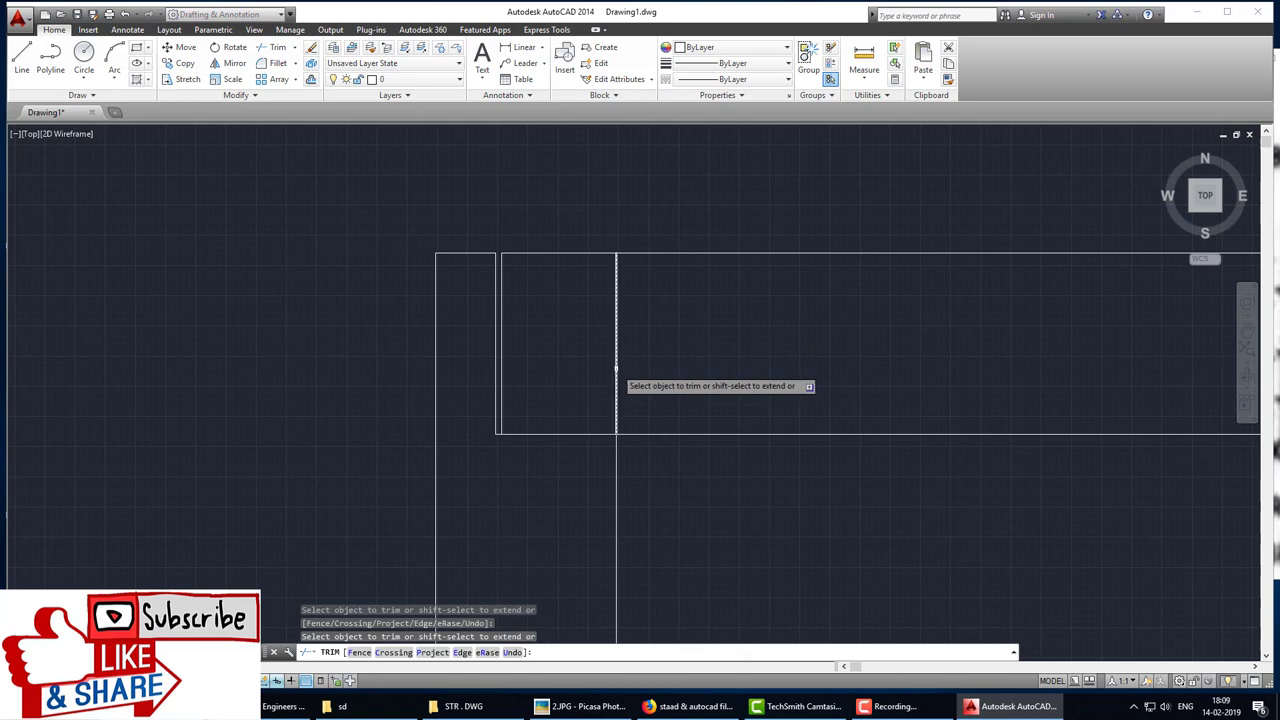
pyautogui.press('Escape')
pyautogui.write('tr')
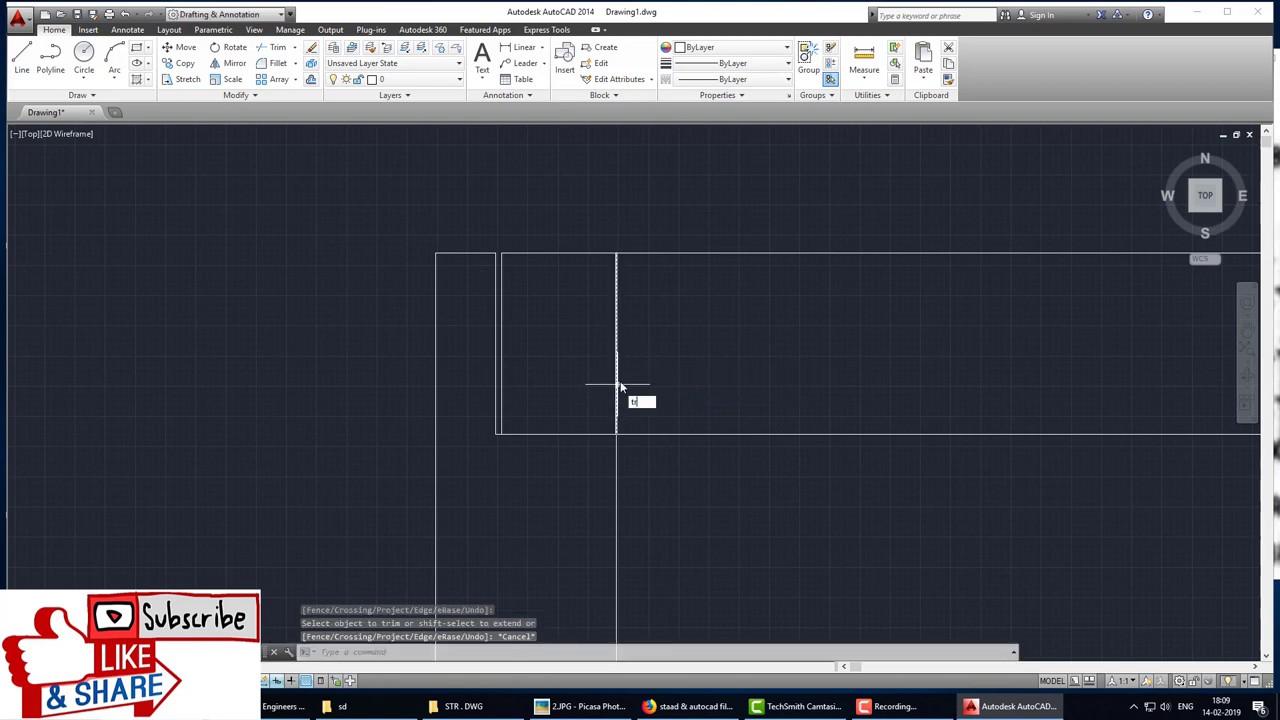
pyautogui.press('Return')
pyautogui.press('Return')
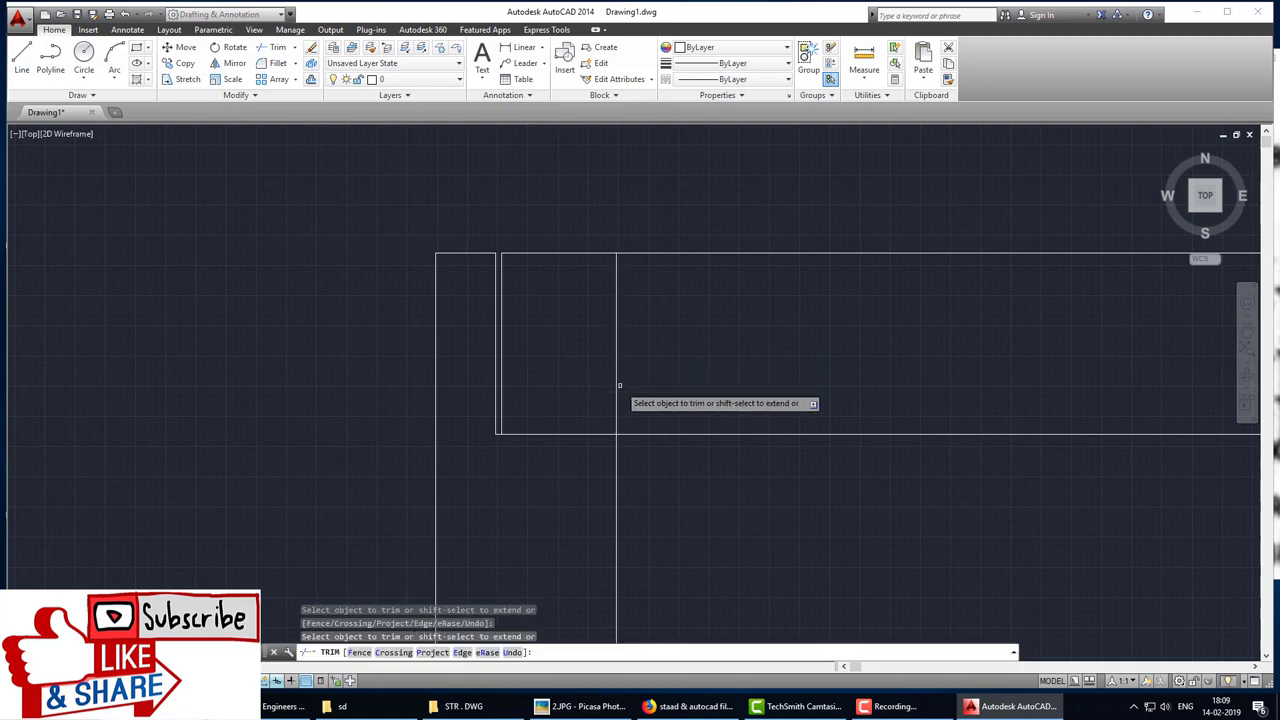
pyautogui.press('Escape')
pyautogui.press('Return')
pyautogui.click(617, 380)
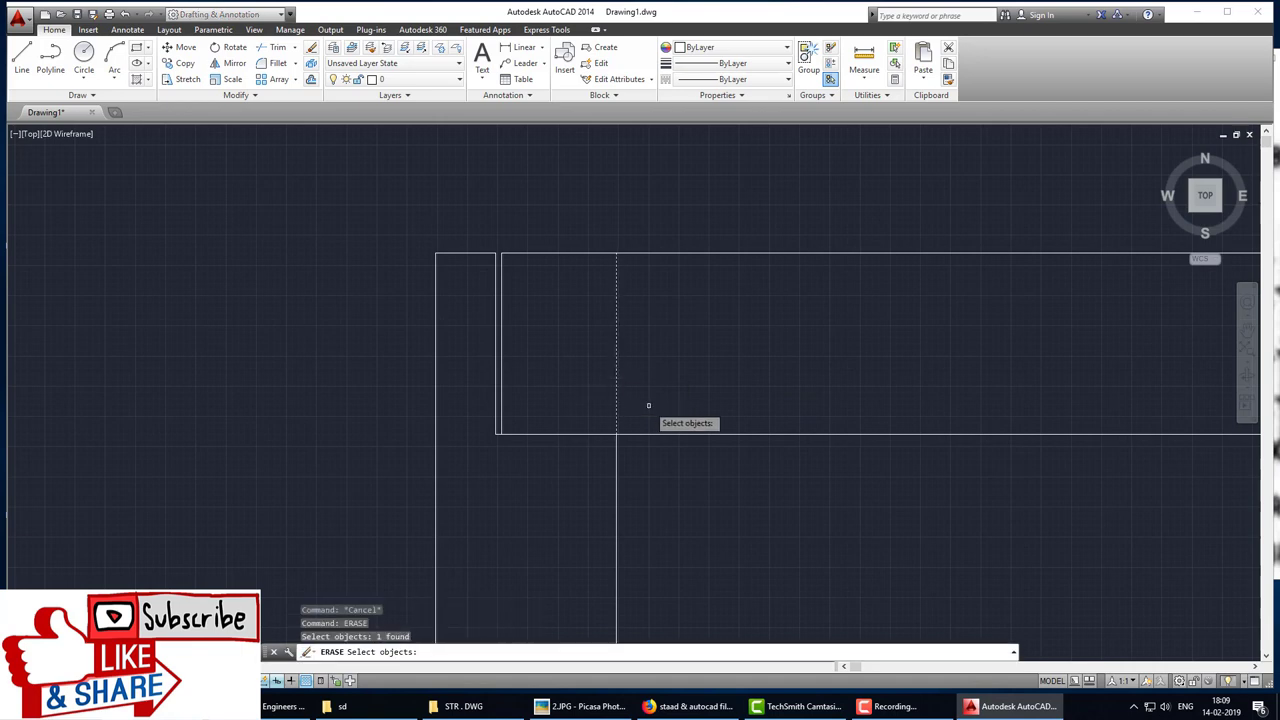
pyautogui.press('Return')
# Step: Compare the left support against the reference sheet, then return to the drawing
pyautogui.scroll(1, 560, 450)
pyautogui.scroll(1, 540, 455)
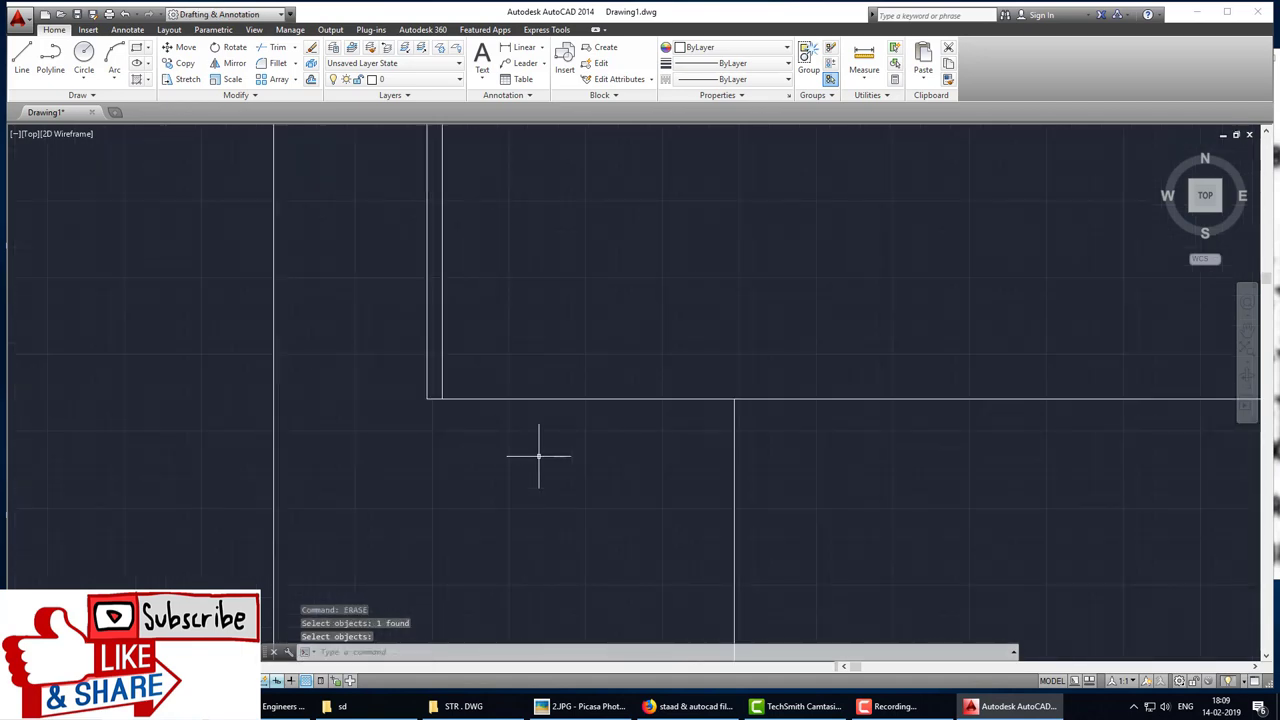
pyautogui.scroll(-2, 543, 449)
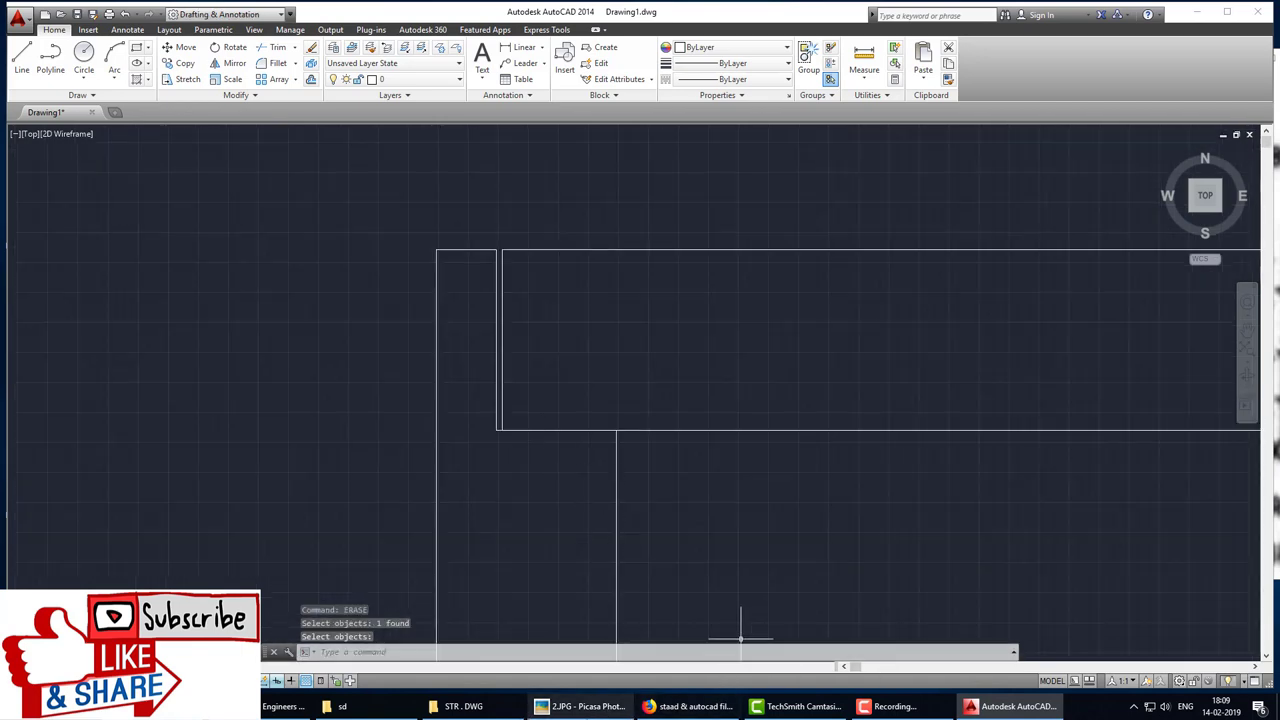
pyautogui.click(583, 706)
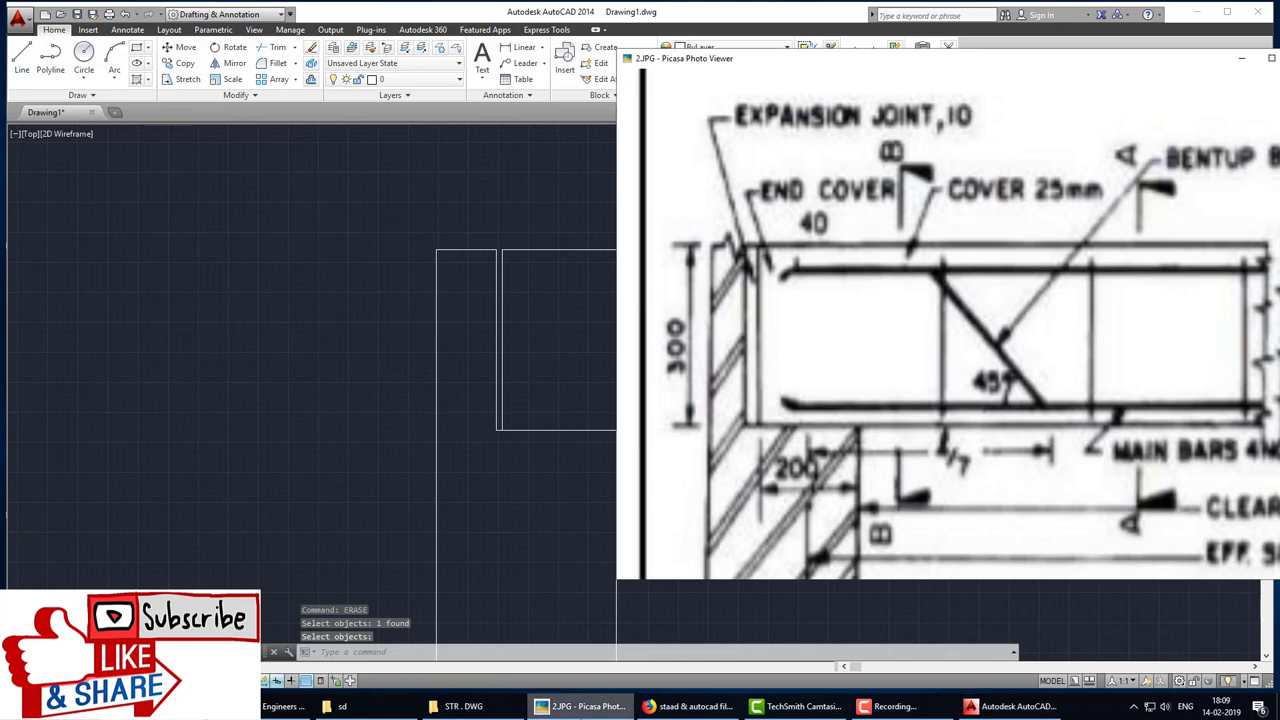
pyautogui.click(583, 706)
pyautogui.click(583, 706)
pyautogui.click(612, 710)
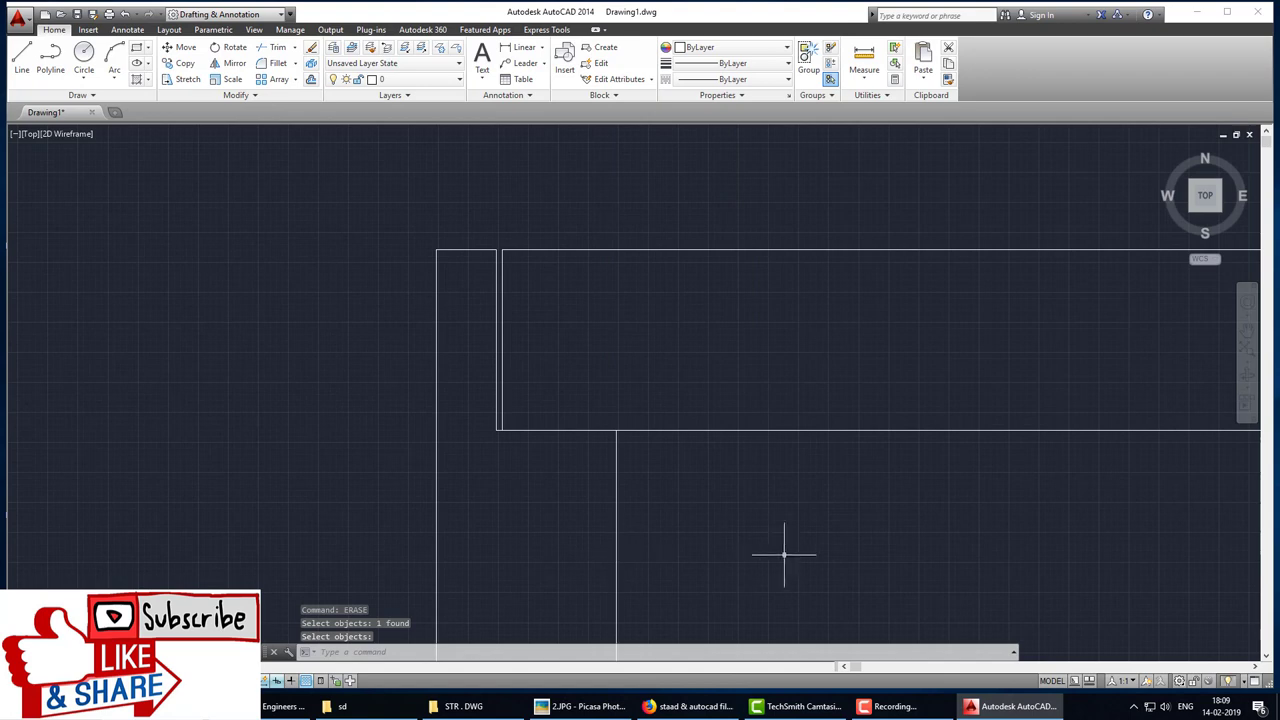
pyautogui.scroll(-5, 786, 551)
# Step: Draw a 3000 line right from the left support's bottom corner and 500 up to the beam
pyautogui.moveTo(674, 429); pyautogui.dragTo(612, 417, button='middle')
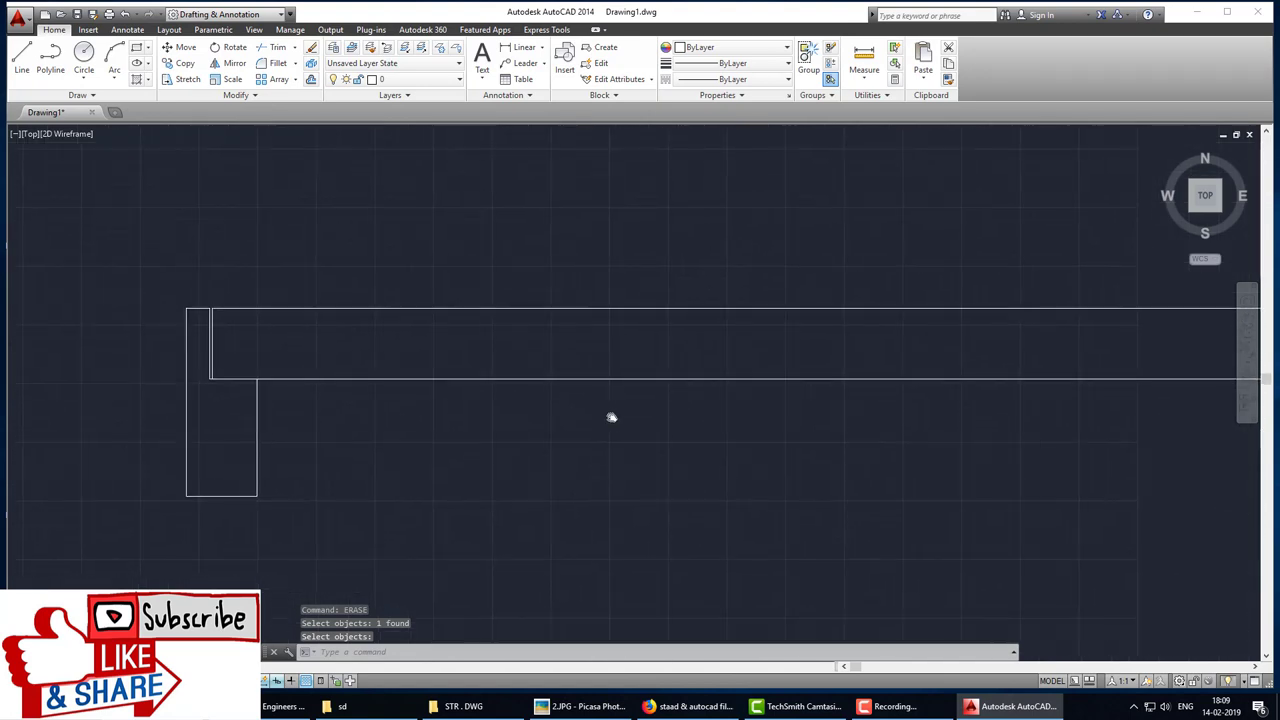
pyautogui.press('Escape')
pyautogui.press('Escape')
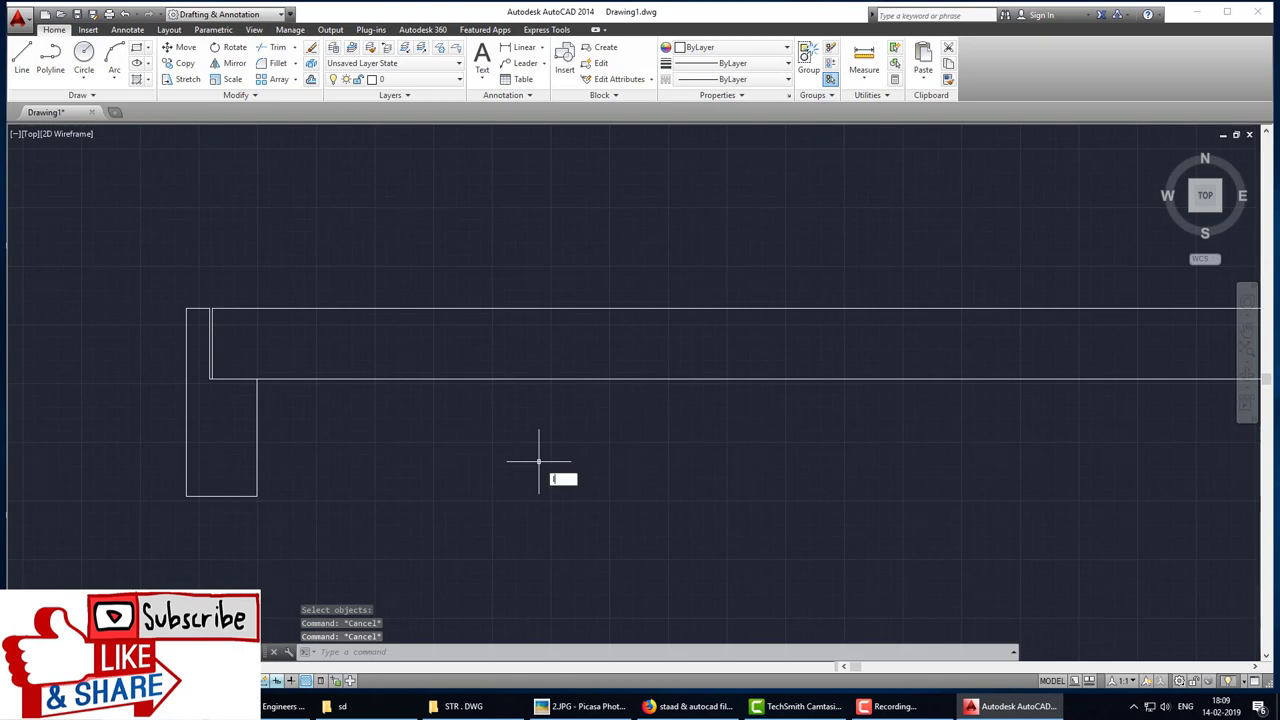
pyautogui.press('Return')
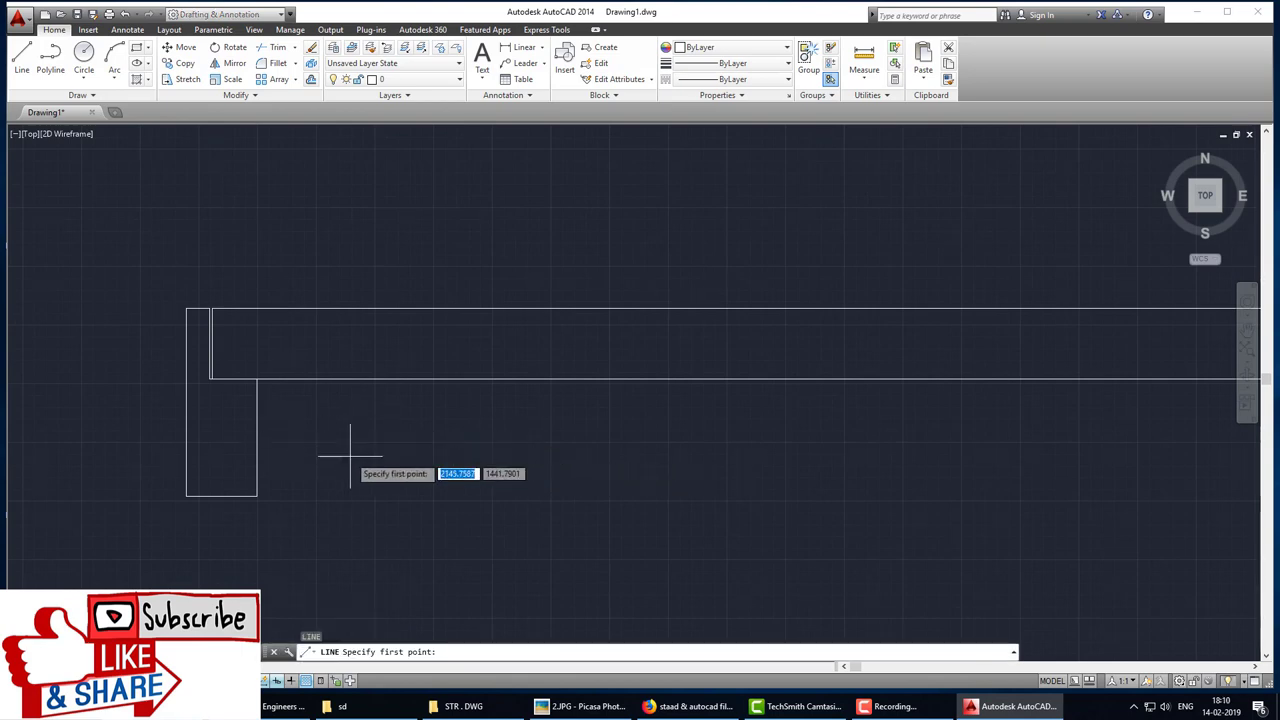
pyautogui.click(257, 495)
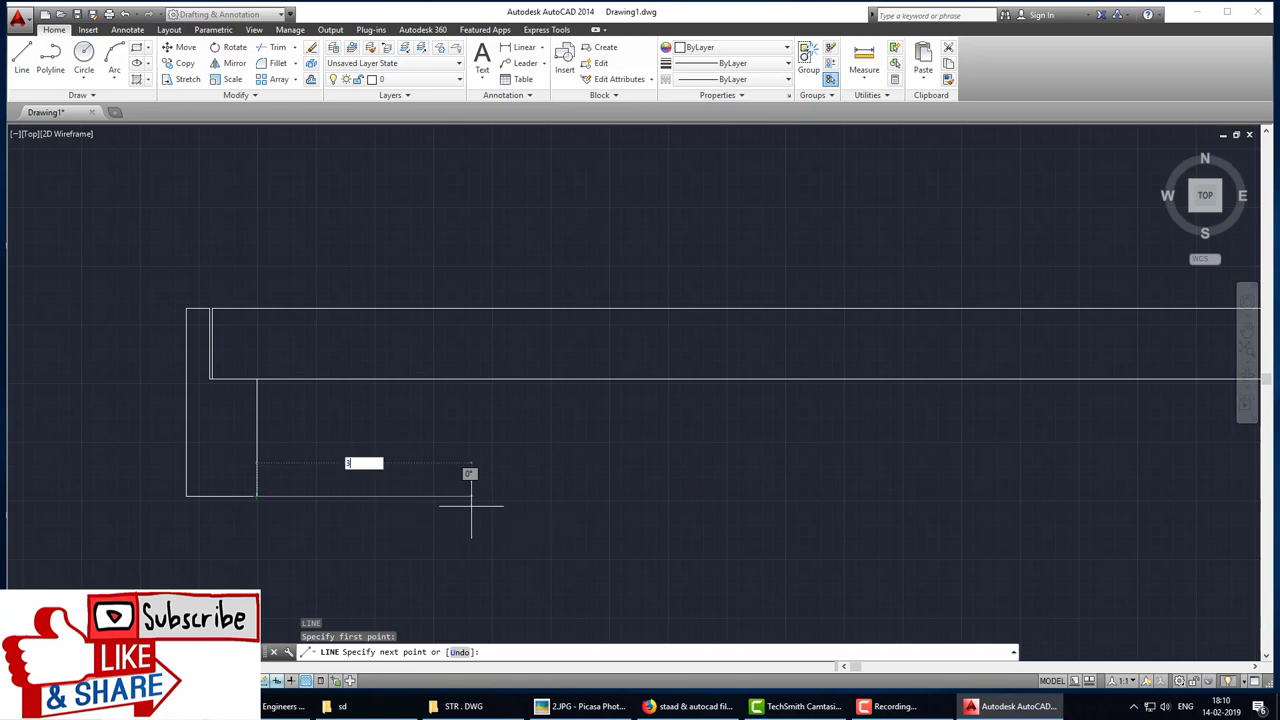
pyautogui.write('3000')
pyautogui.press('Return')
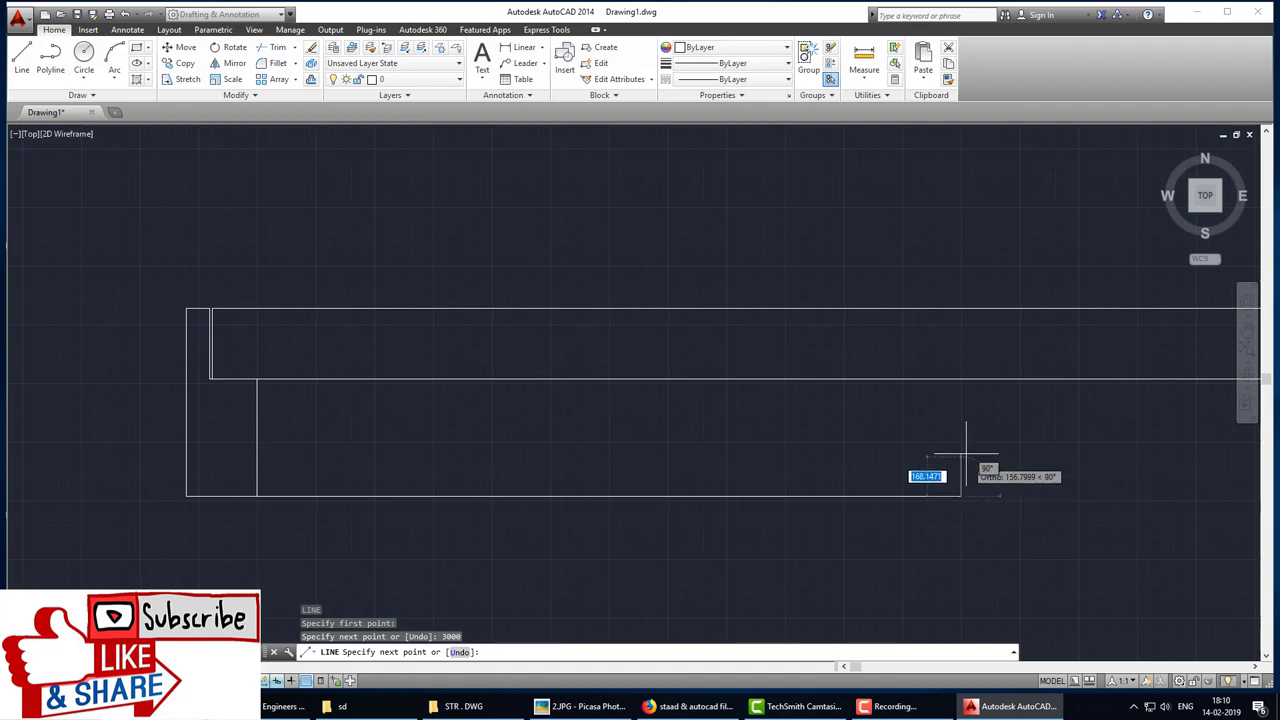
pyautogui.write('500')
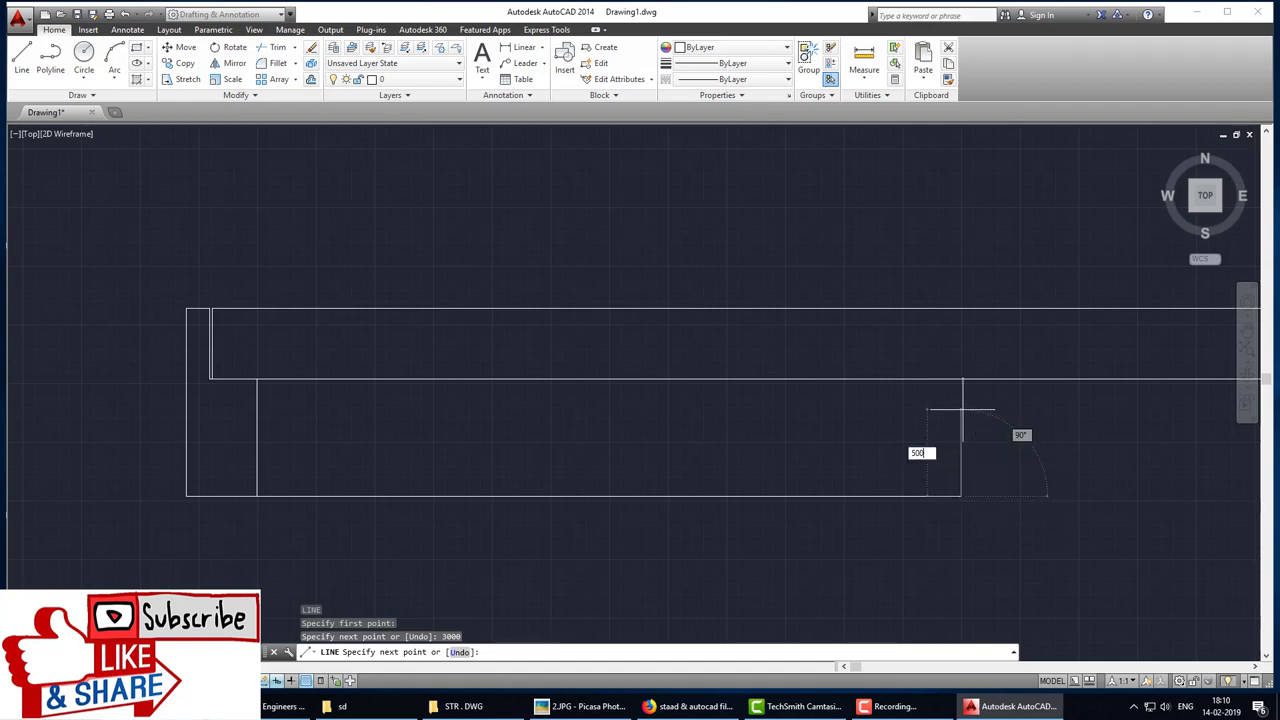
pyautogui.press('Return')
# Step: Add the 200-wide middle support's far side up to the beam and erase the bottom line
pyautogui.press('Return')
pyautogui.press('Return')
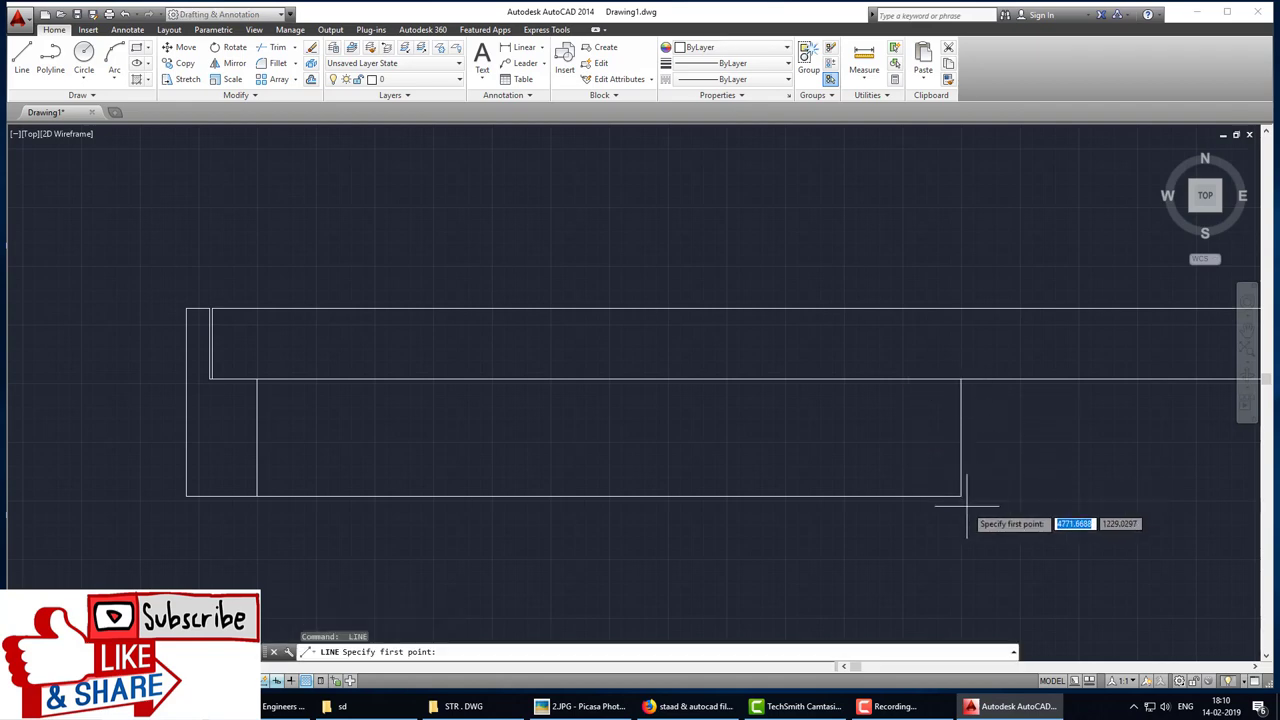
pyautogui.click(962, 496)
pyautogui.write('00')
pyautogui.press('Return')
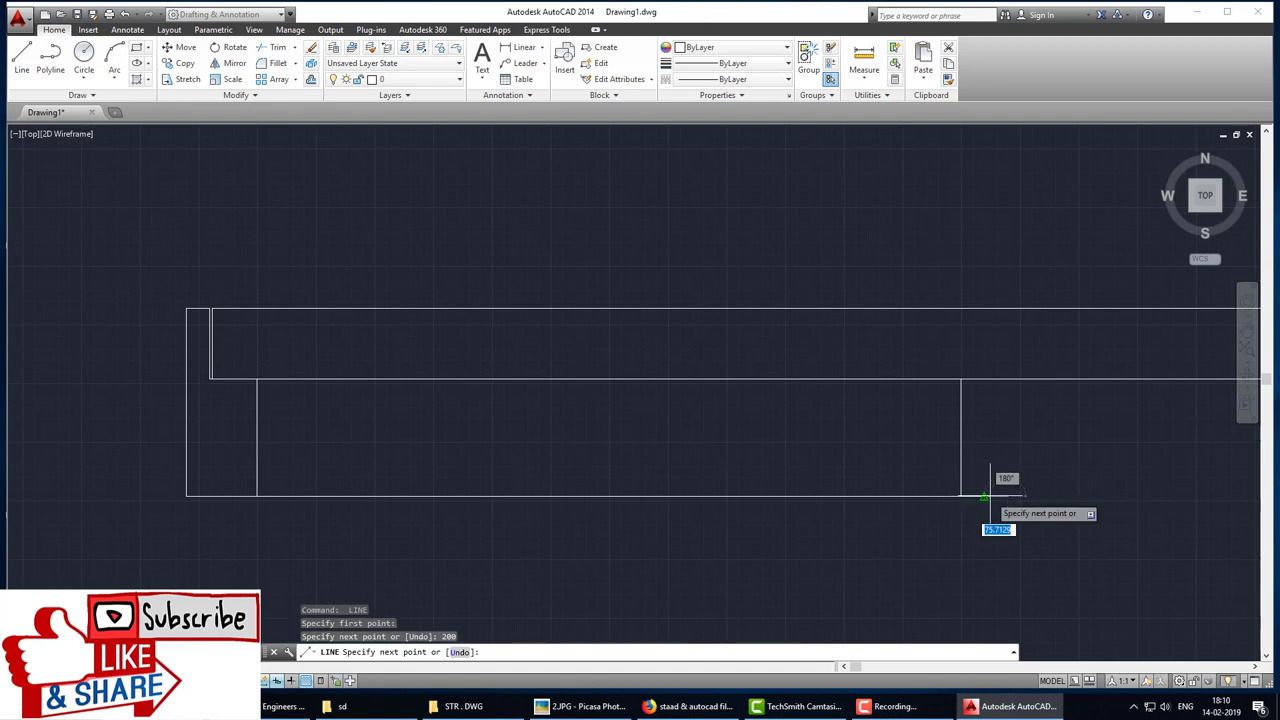
pyautogui.click(1007, 380)
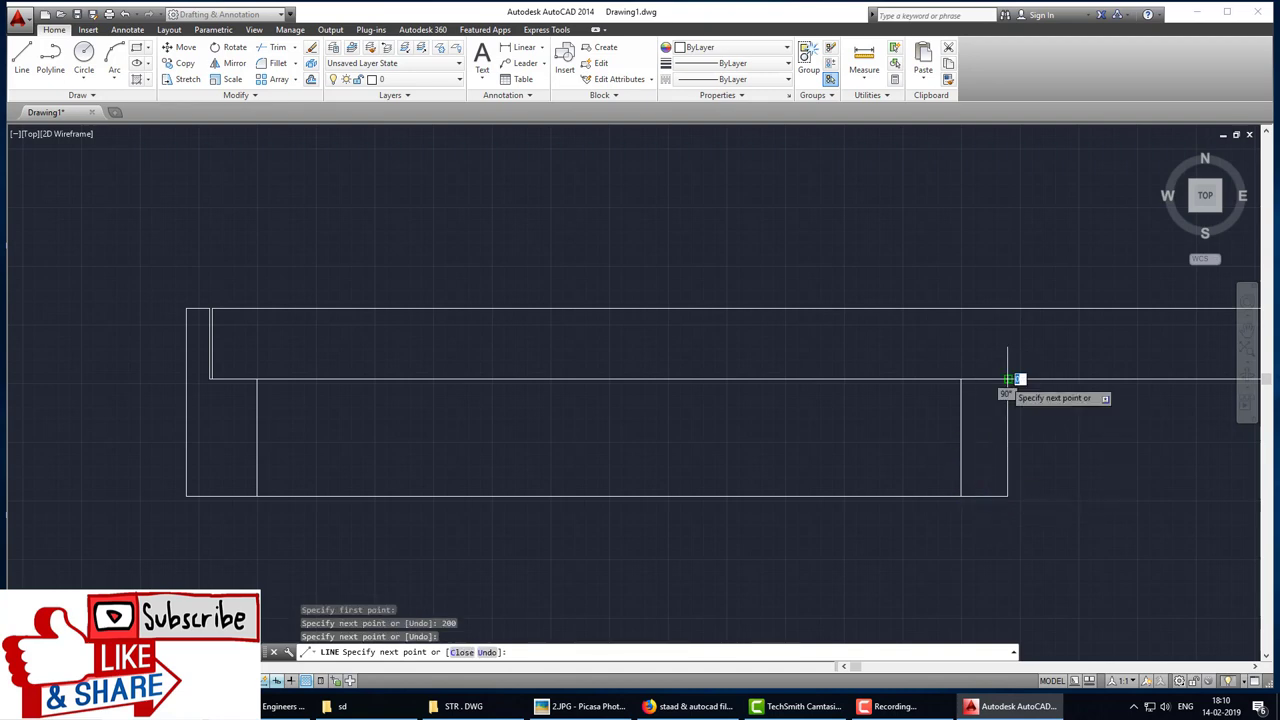
pyautogui.press('Return')
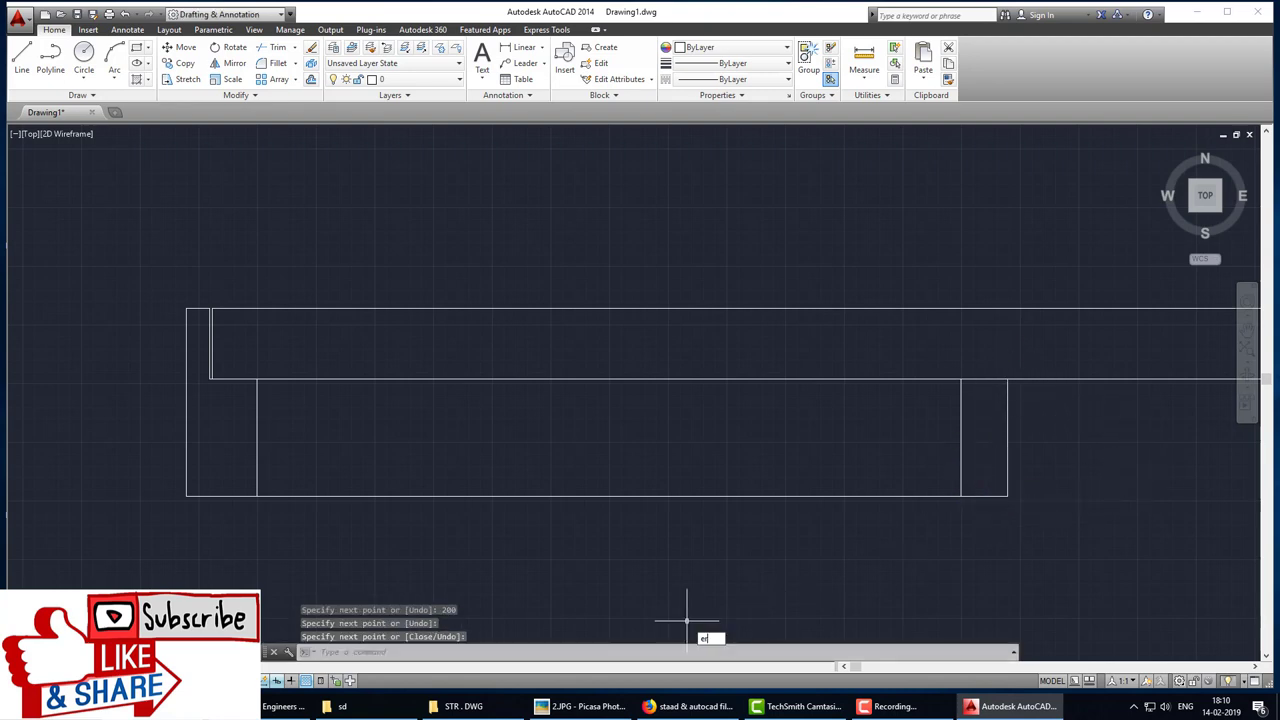
pyautogui.press('Return')
pyautogui.click(700, 495)
pyautogui.scroll(-1, 727, 518)
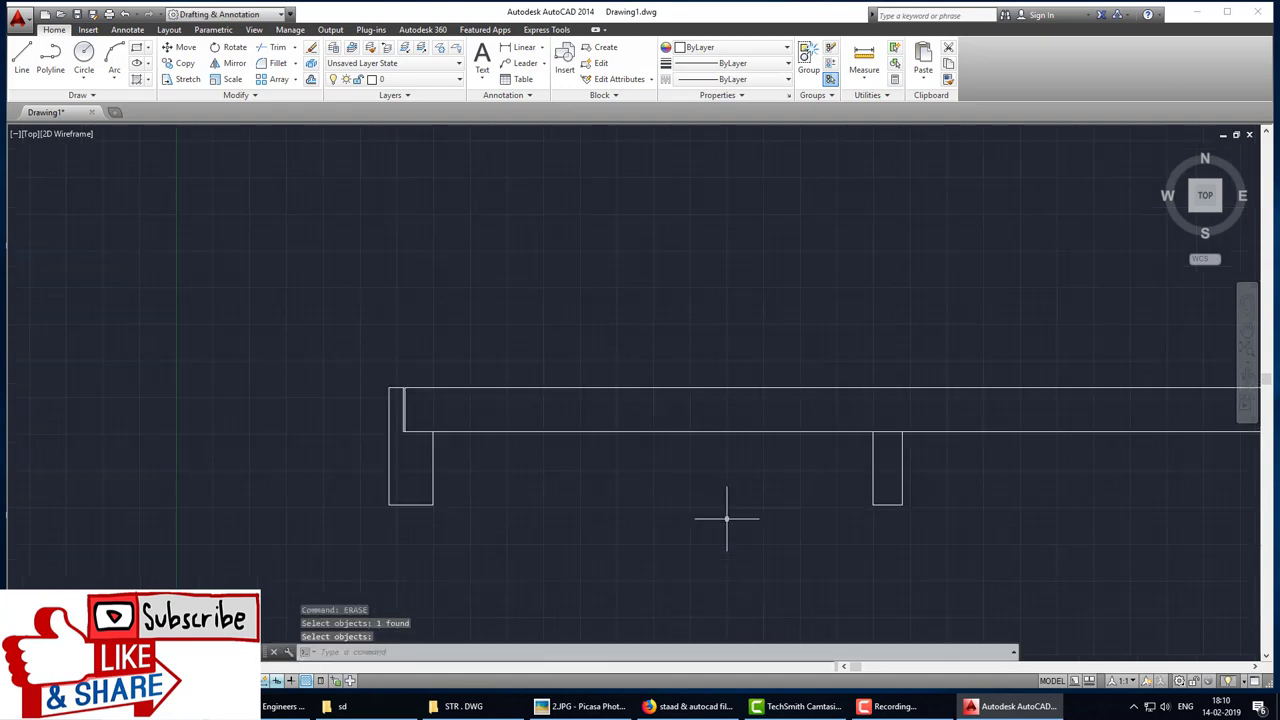
pyautogui.scroll(-1, 727, 518)
pyautogui.moveTo(751, 523)
pyautogui.mouseDown(button='middle')
pyautogui.moveTo(689, 527)
pyautogui.moveTo(787, 513)
pyautogui.mouseUp(button='middle')
pyautogui.scroll(2, 721, 518)
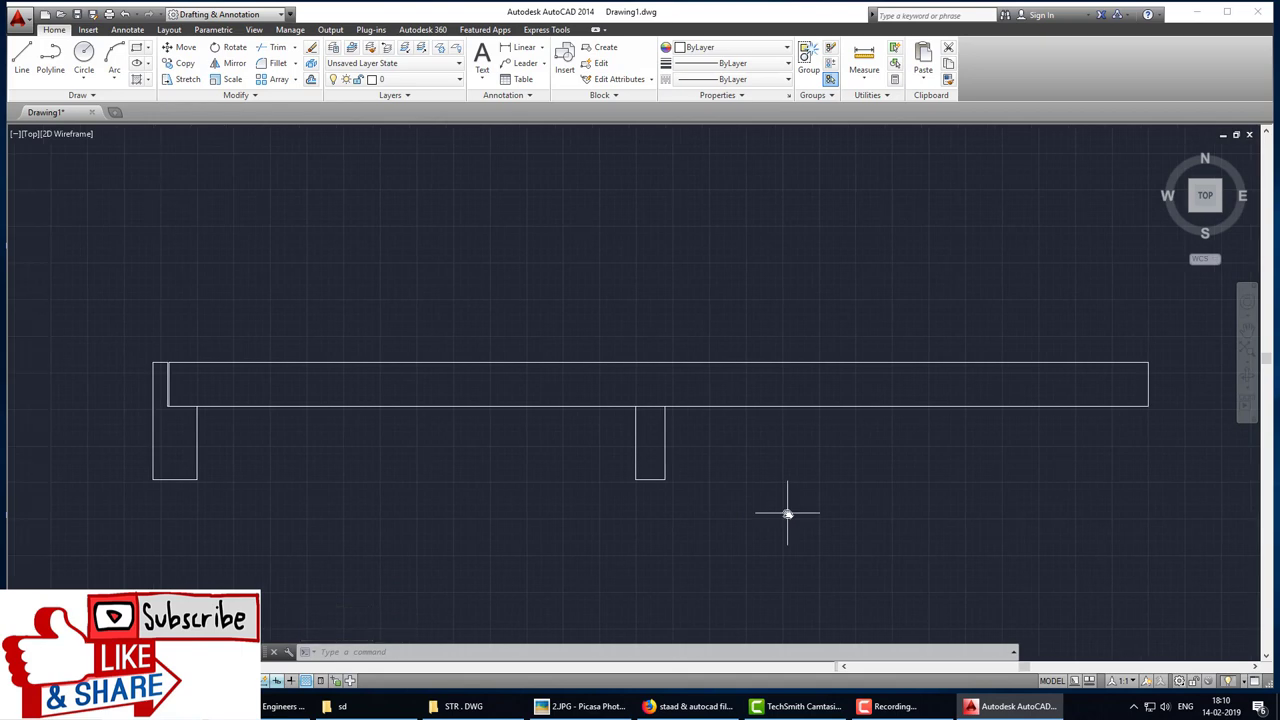
pyautogui.click(585, 706)
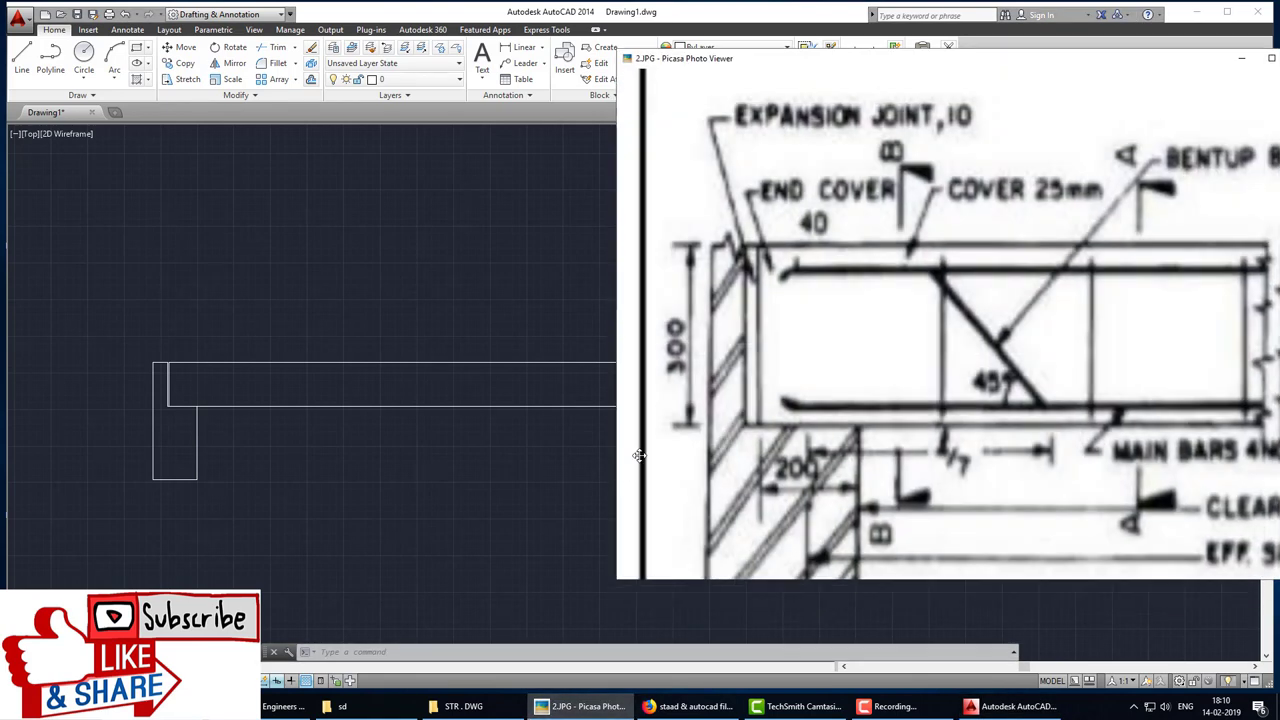
pyautogui.moveTo(945, 430); pyautogui.dragTo(715, 418)
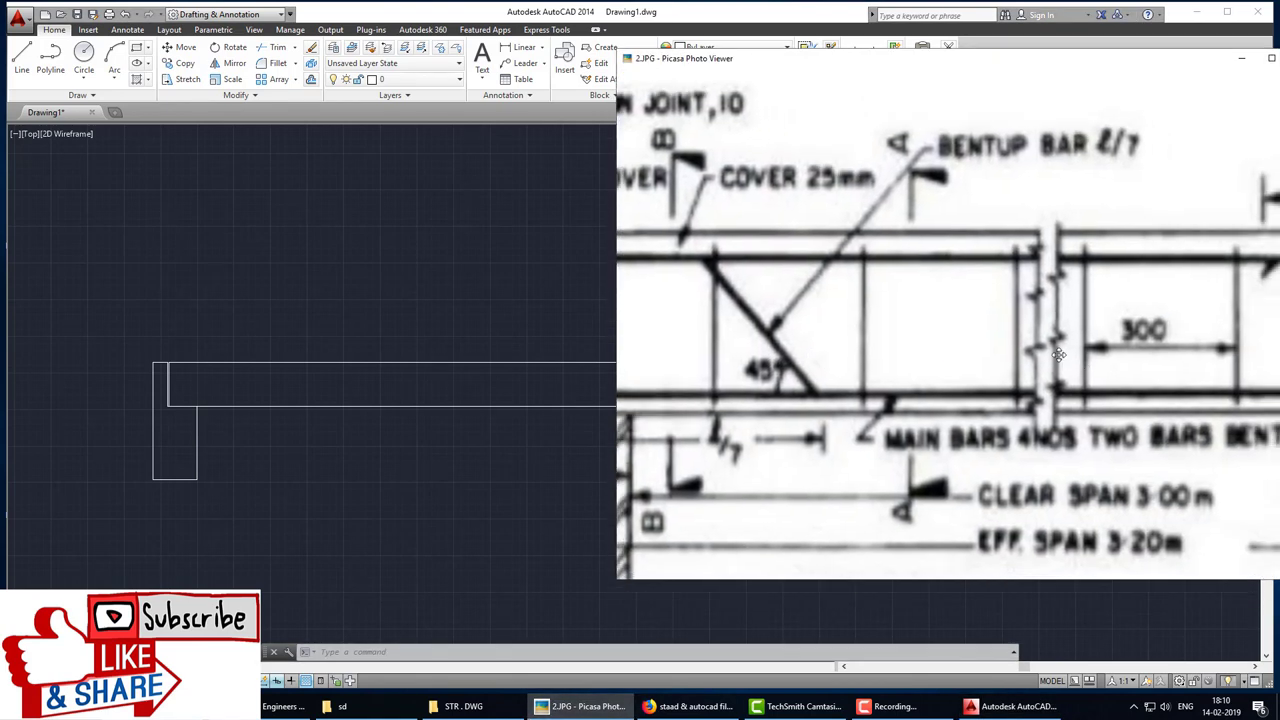
pyautogui.moveTo(1045, 255); pyautogui.dragTo(1063, 272)
pyautogui.scroll(-1, 1065, 316)
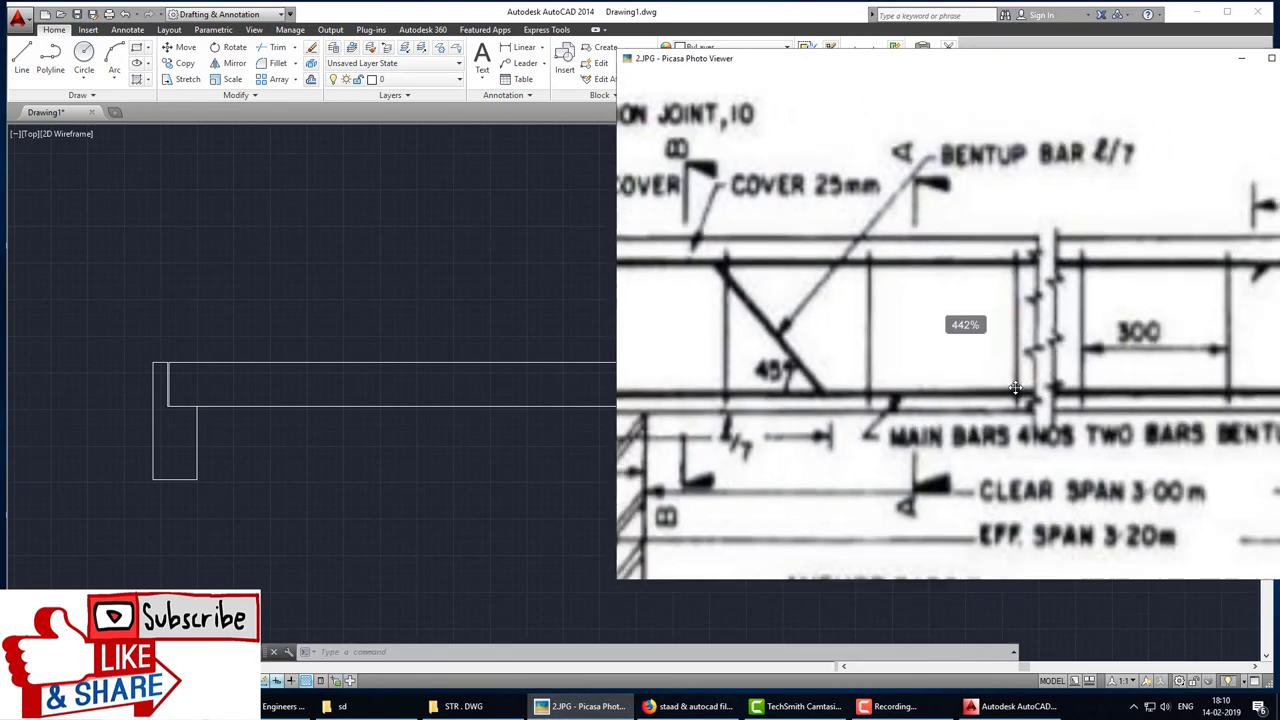
pyautogui.moveTo(1065, 316)
pyautogui.mouseDown()
pyautogui.moveTo(1029, 390)
pyautogui.moveTo(1100, 405)
pyautogui.moveTo(883, 448)
pyautogui.mouseUp()
pyautogui.scroll(-1, 1029, 390)
pyautogui.scroll(1, 1153, 413)
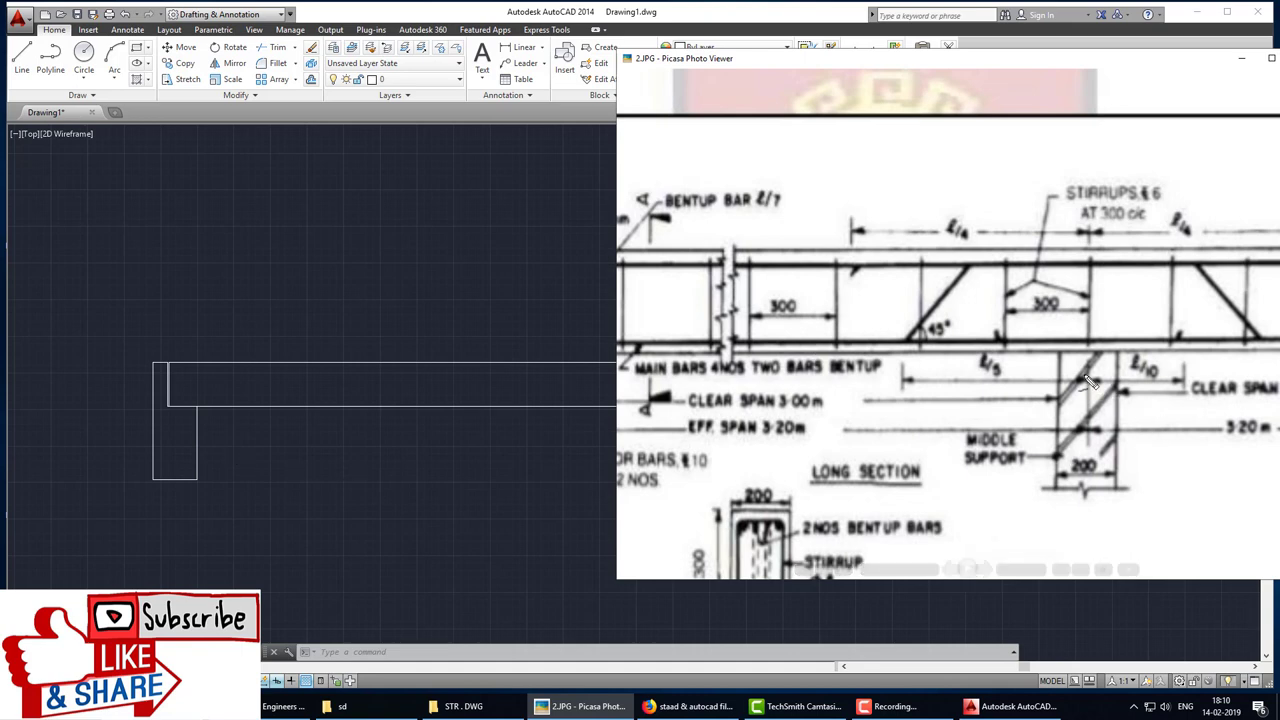
pyautogui.moveTo(1118, 388); pyautogui.dragTo(1066, 445)
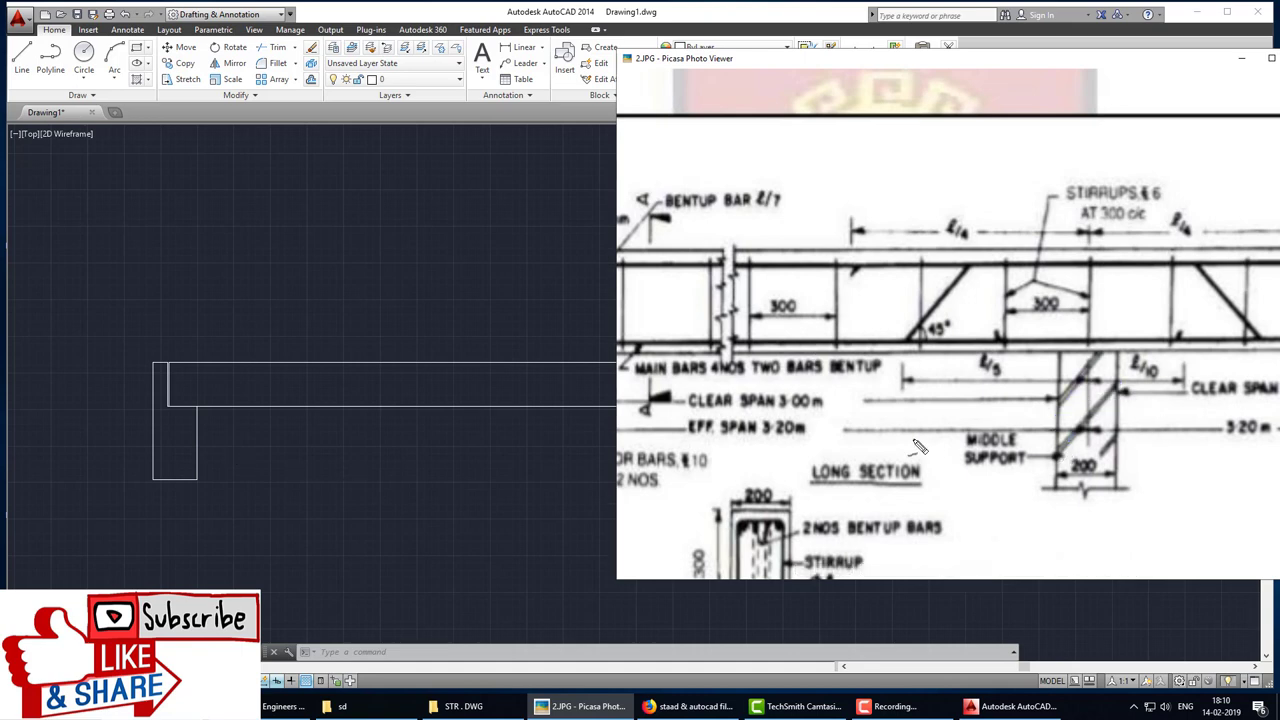
pyautogui.press('Escape')
pyautogui.press('Escape')
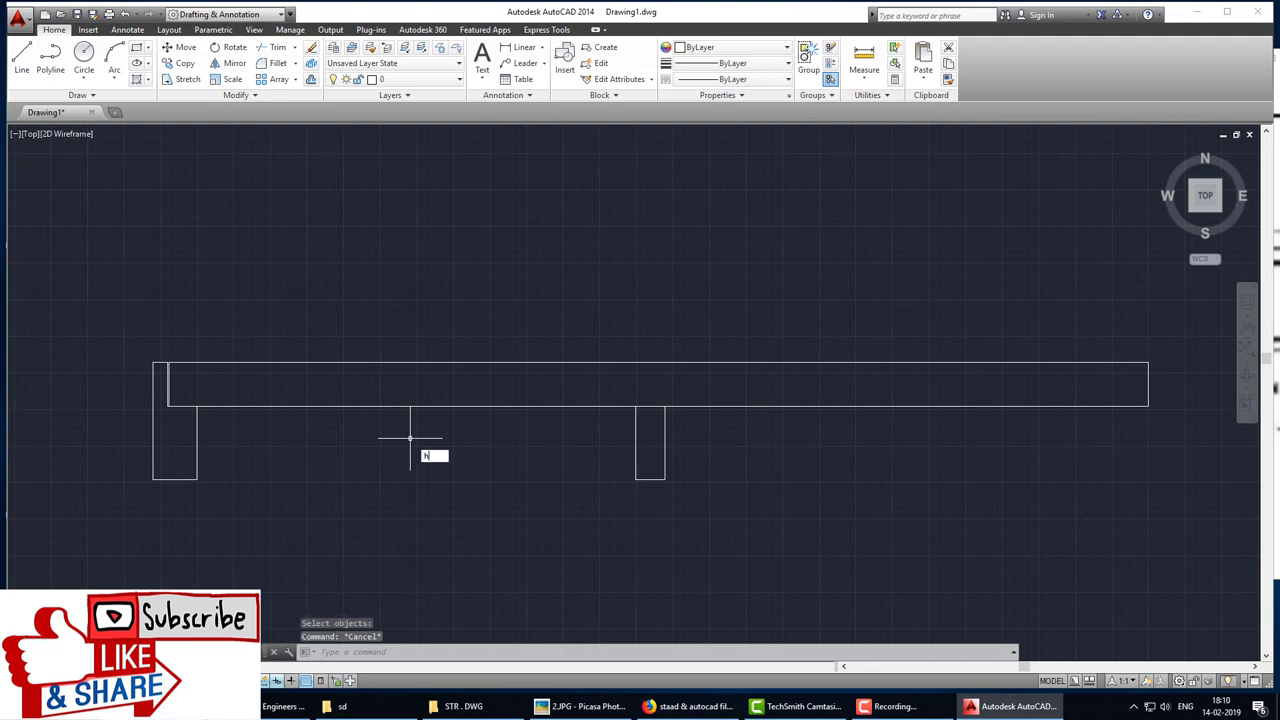
# Step: Fill the middle support with the ANGLE hatch pattern
pyautogui.press('Return')
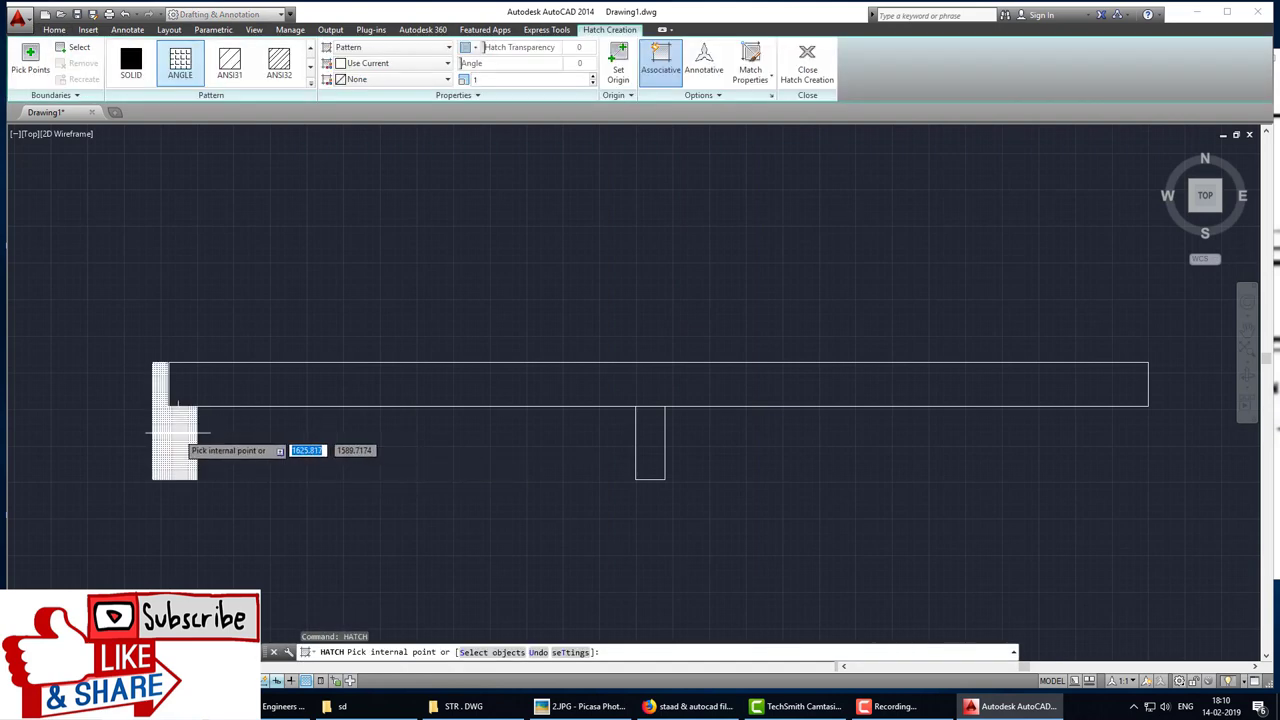
pyautogui.click(650, 448)
pyautogui.press('Return')
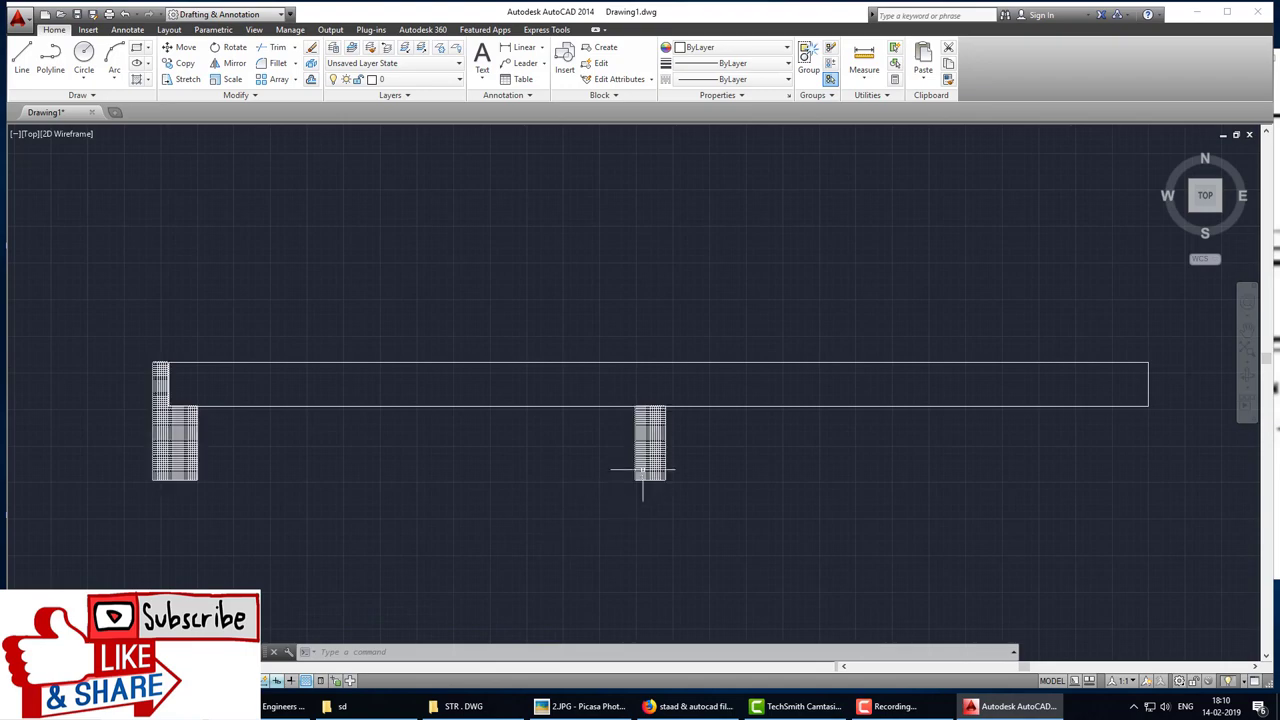
# Step: Zoom in on the hatch, then bring up Hatch Edit for the right column's hatch
pyautogui.scroll(3, 643, 470)
pyautogui.scroll(4, 641, 466)
pyautogui.scroll(4, 650, 462)
pyautogui.scroll(2, 650, 464)
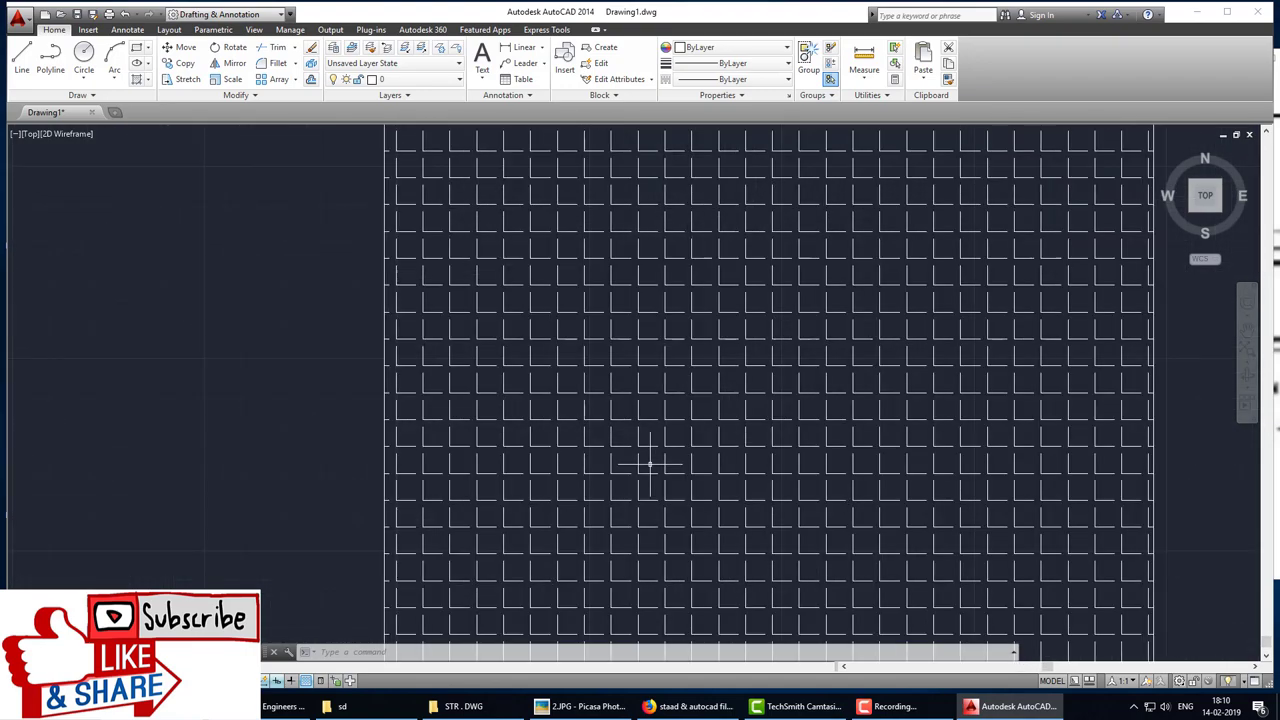
pyautogui.scroll(-4, 650, 464)
pyautogui.scroll(-8, 650, 464)
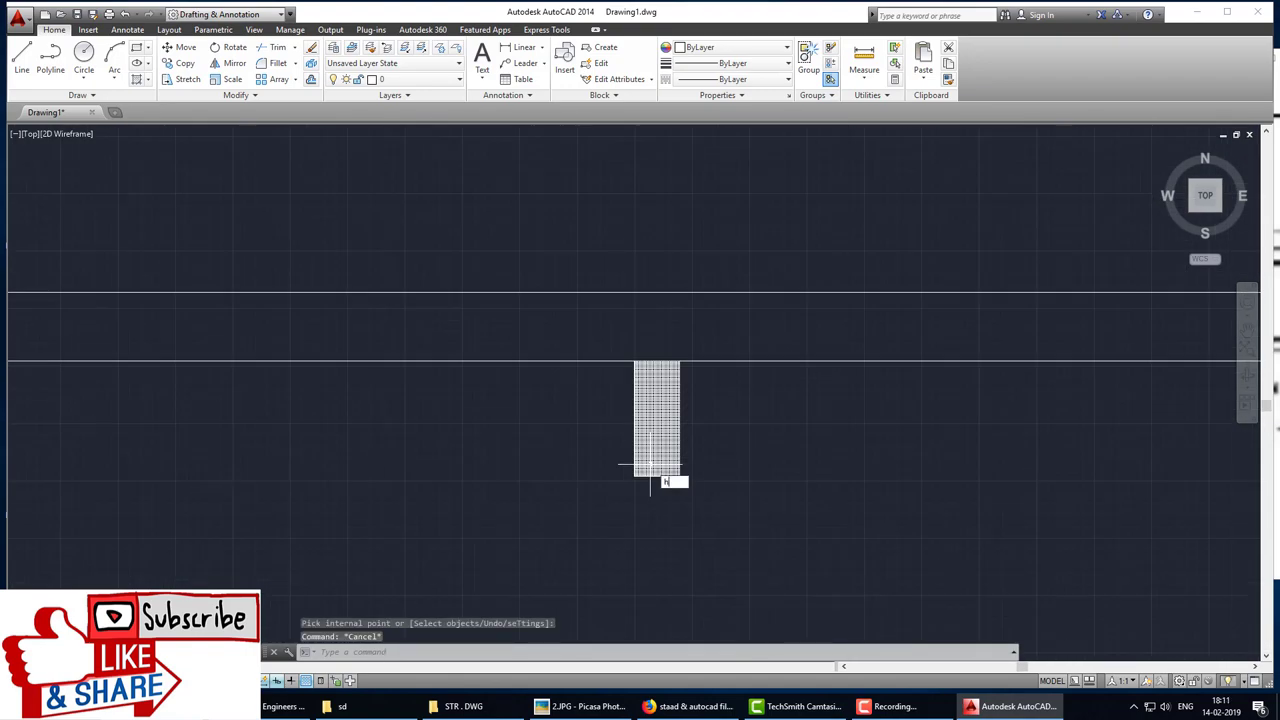
pyautogui.write('e')
pyautogui.press('Return')
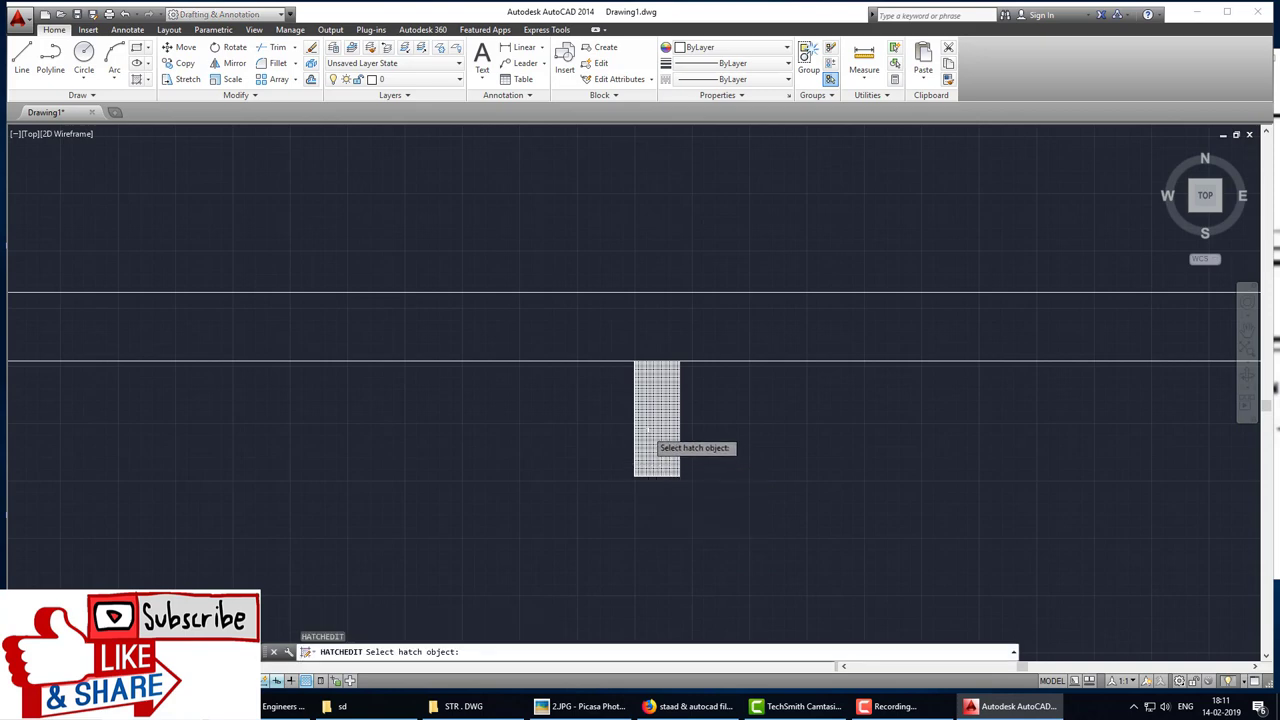
pyautogui.click(648, 432)
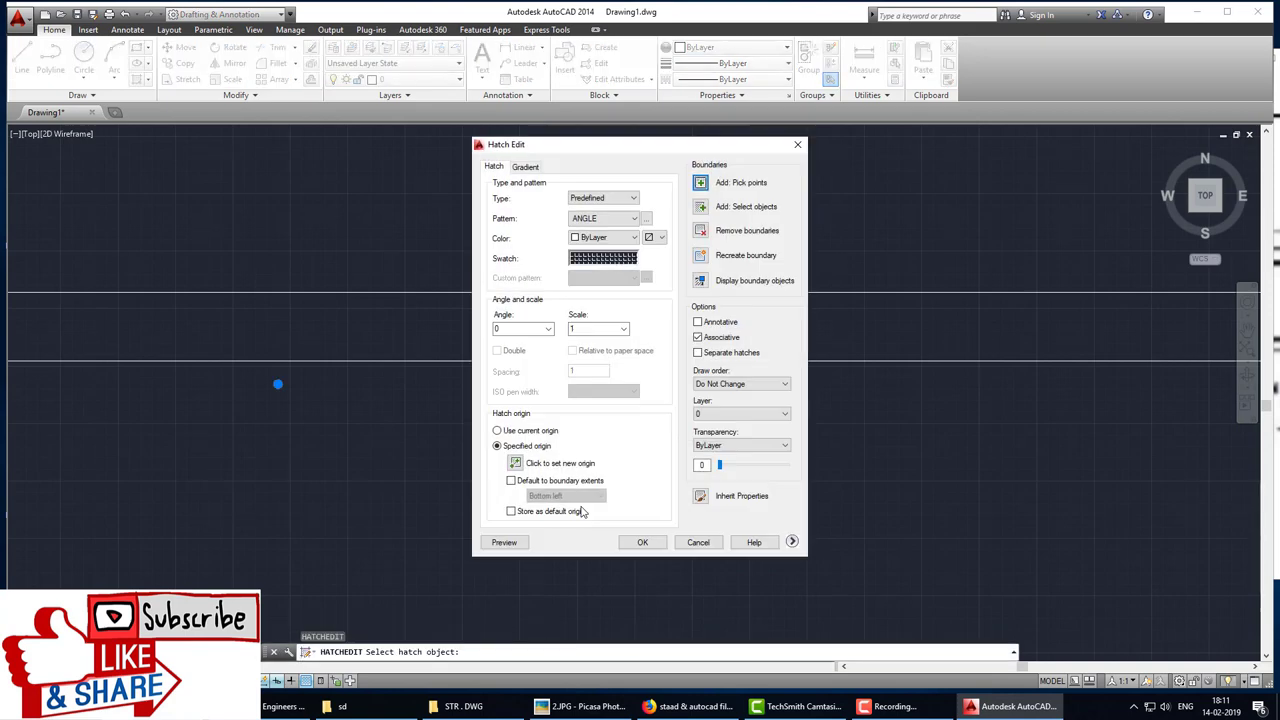
# Step: Change the column hatch pattern to STEEL from Other Predefined and apply it
pyautogui.click(631, 262)
pyautogui.scroll(-5, 710, 368)
pyautogui.scroll(-5, 710, 368)
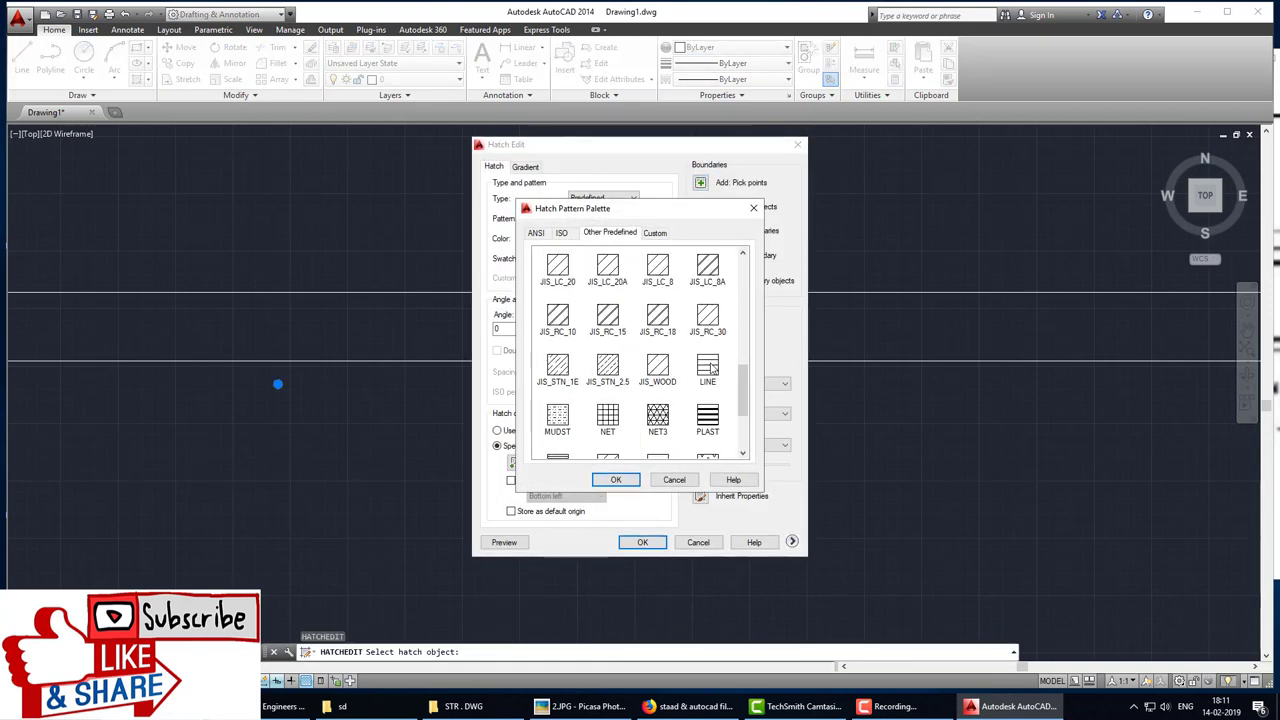
pyautogui.scroll(-5, 712, 368)
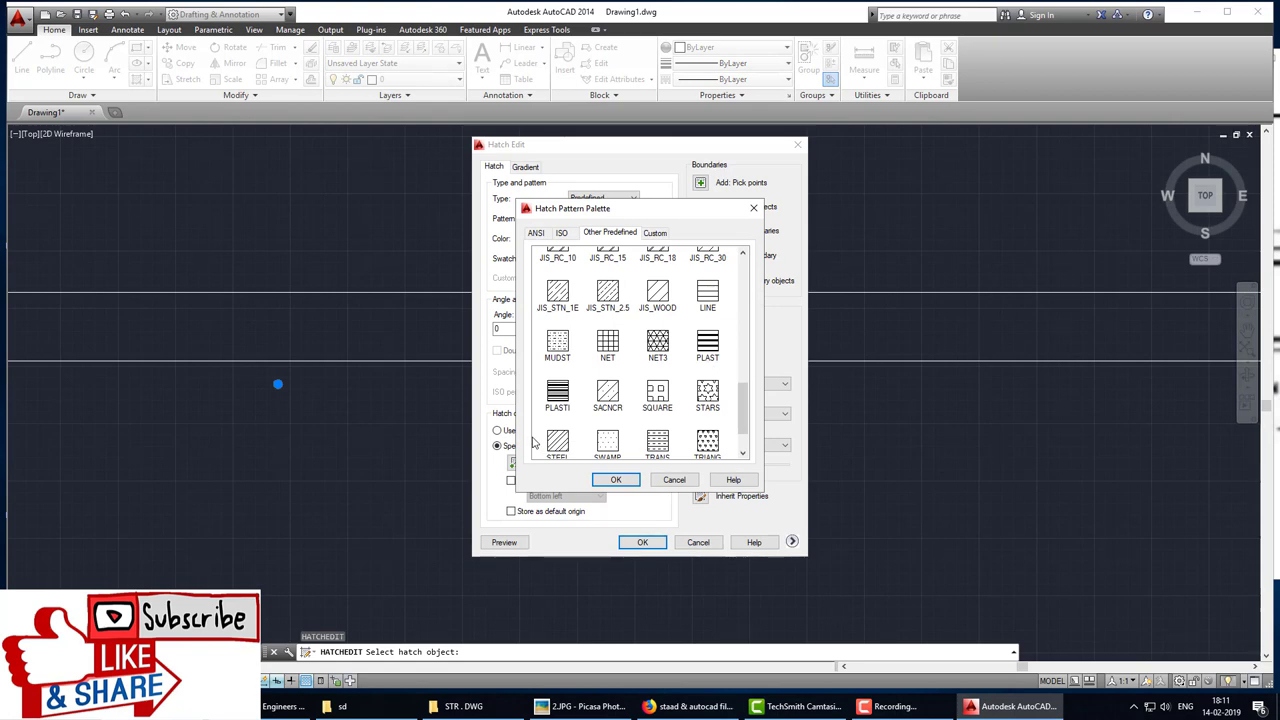
pyautogui.click(558, 448)
pyautogui.click(616, 480)
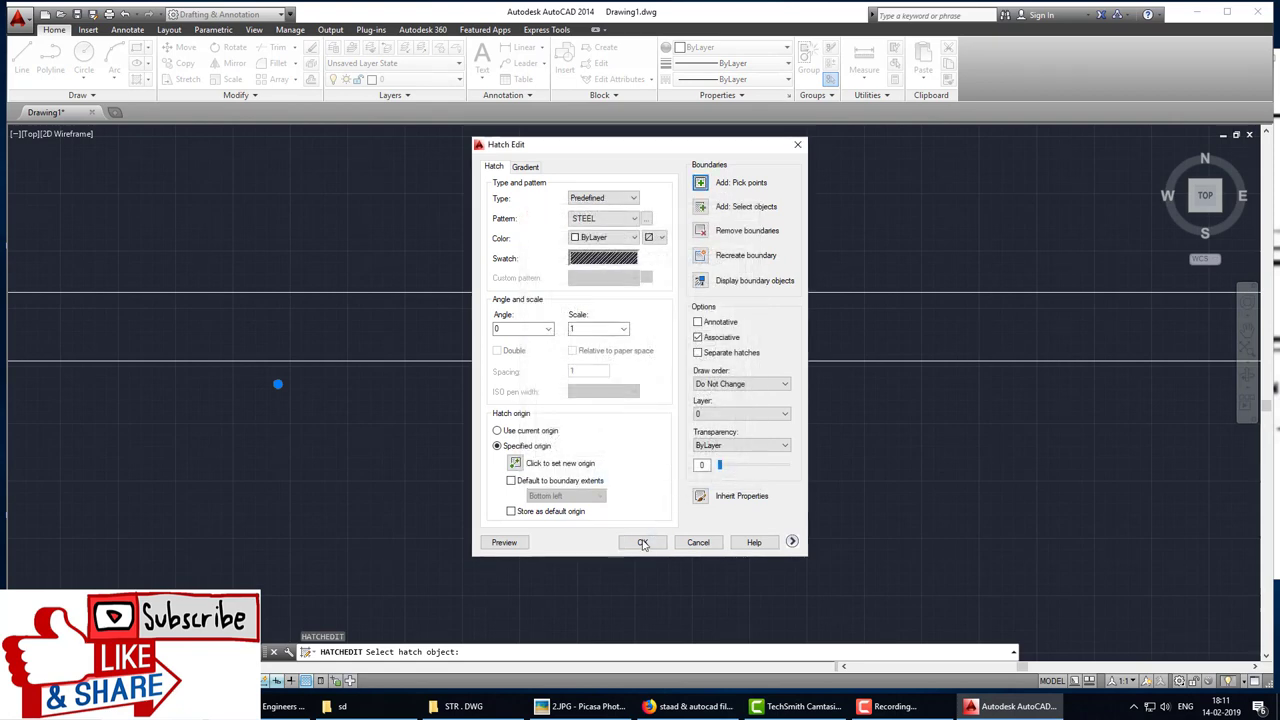
pyautogui.click(642, 542)
pyautogui.scroll(-2, 722, 533)
pyautogui.scroll(4, 708, 543)
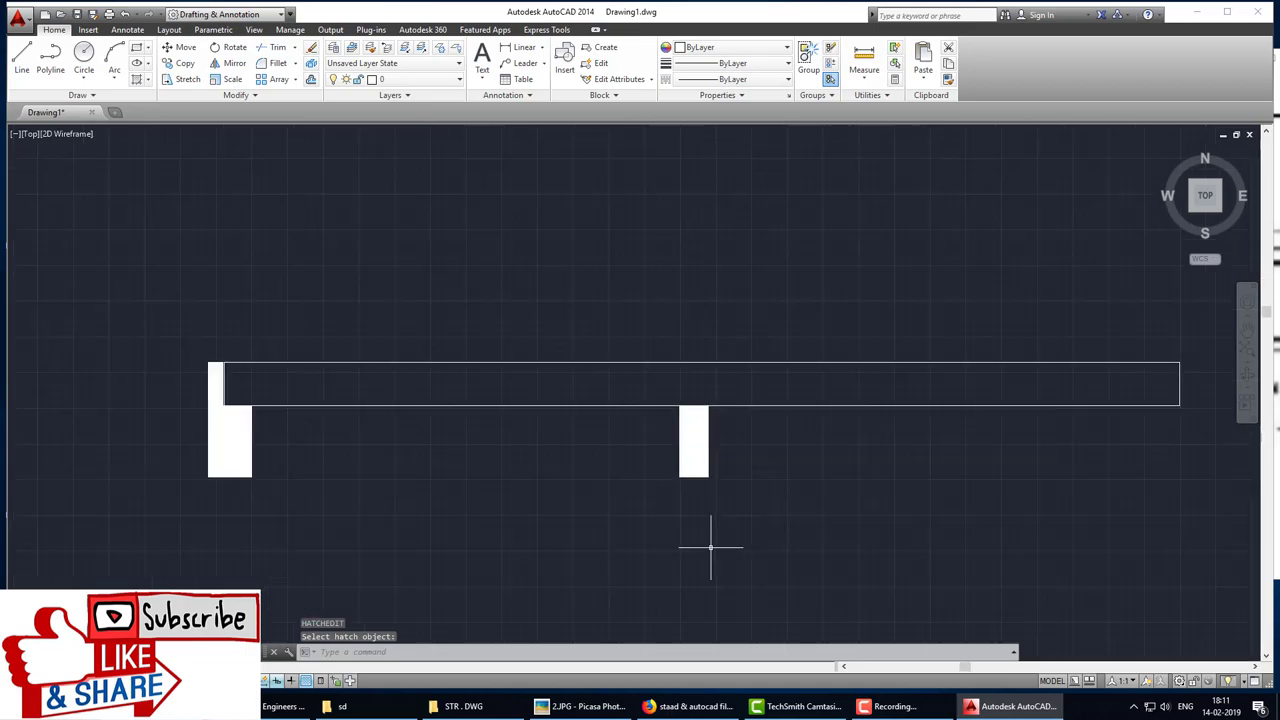
pyautogui.scroll(4, 708, 543)
pyautogui.scroll(3, 684, 409)
pyautogui.scroll(2, 684, 409)
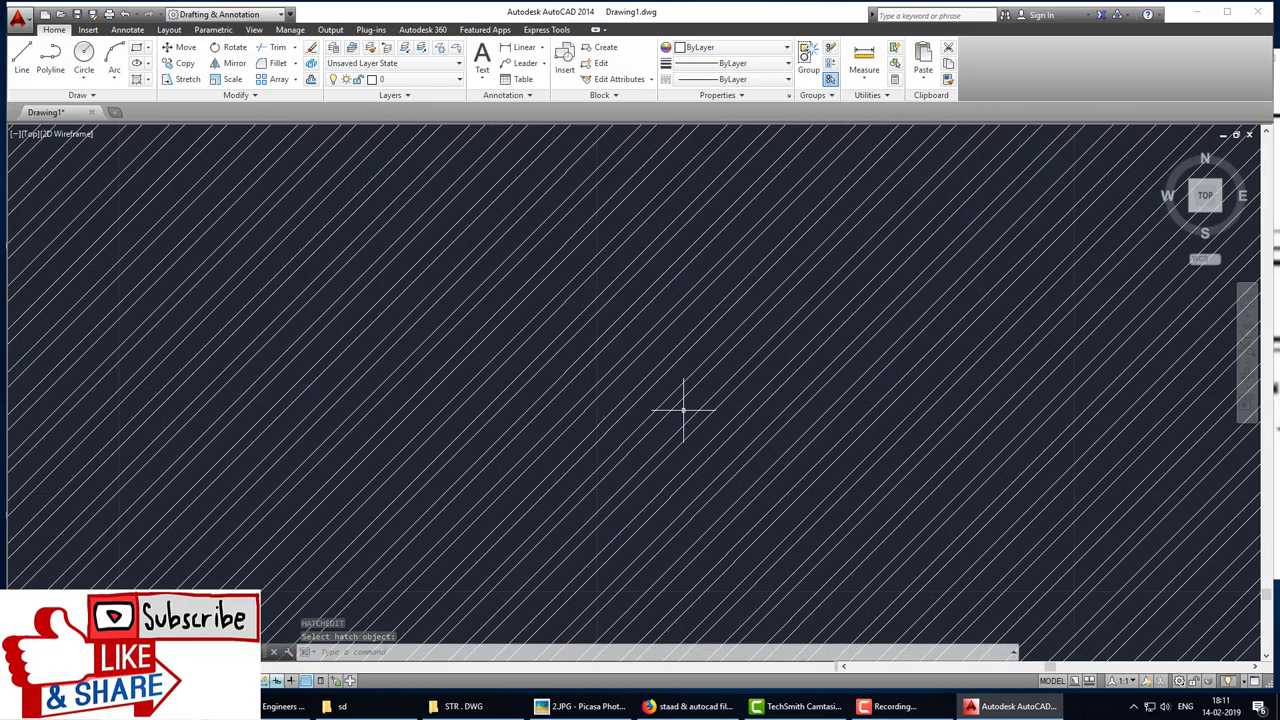
pyautogui.scroll(-5, 684, 409)
pyautogui.scroll(-3, 683, 410)
pyautogui.moveTo(683, 410); pyautogui.dragTo(684, 477, button='middle')
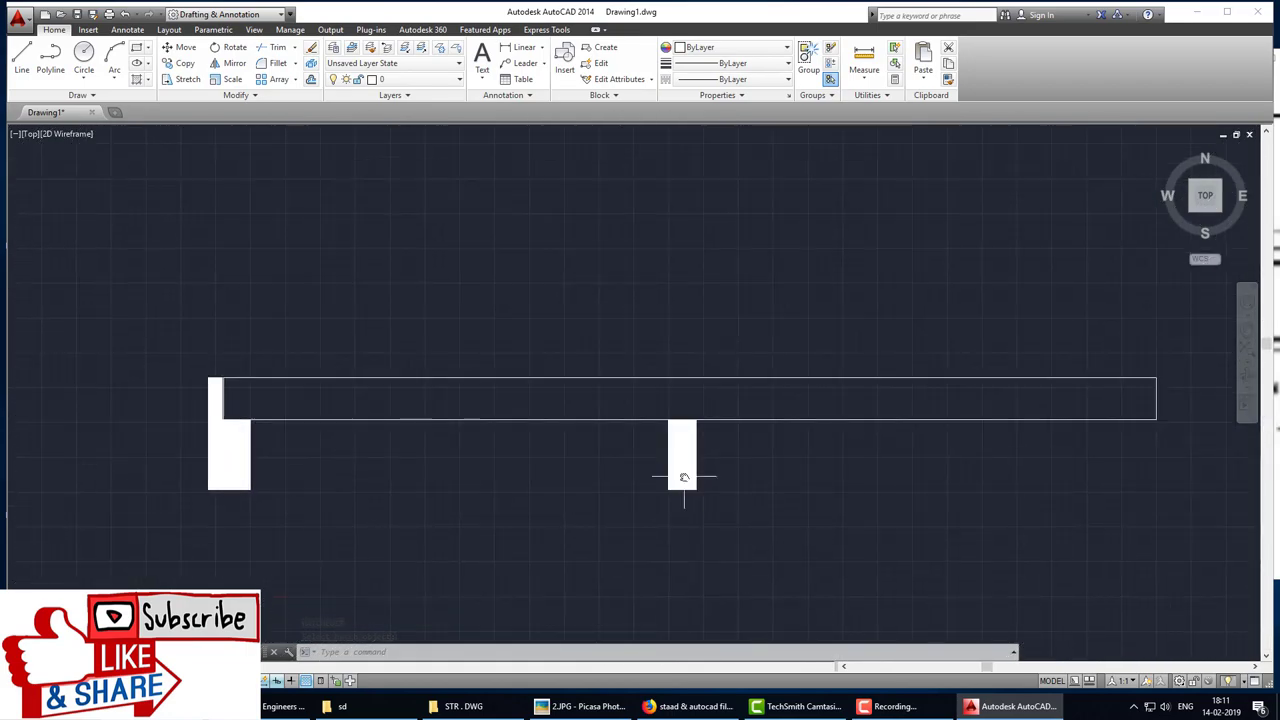
# Step: Re-edit a support column's hatch with HE and apply STEEL at scale 20
pyautogui.write('he')
pyautogui.press('Return')
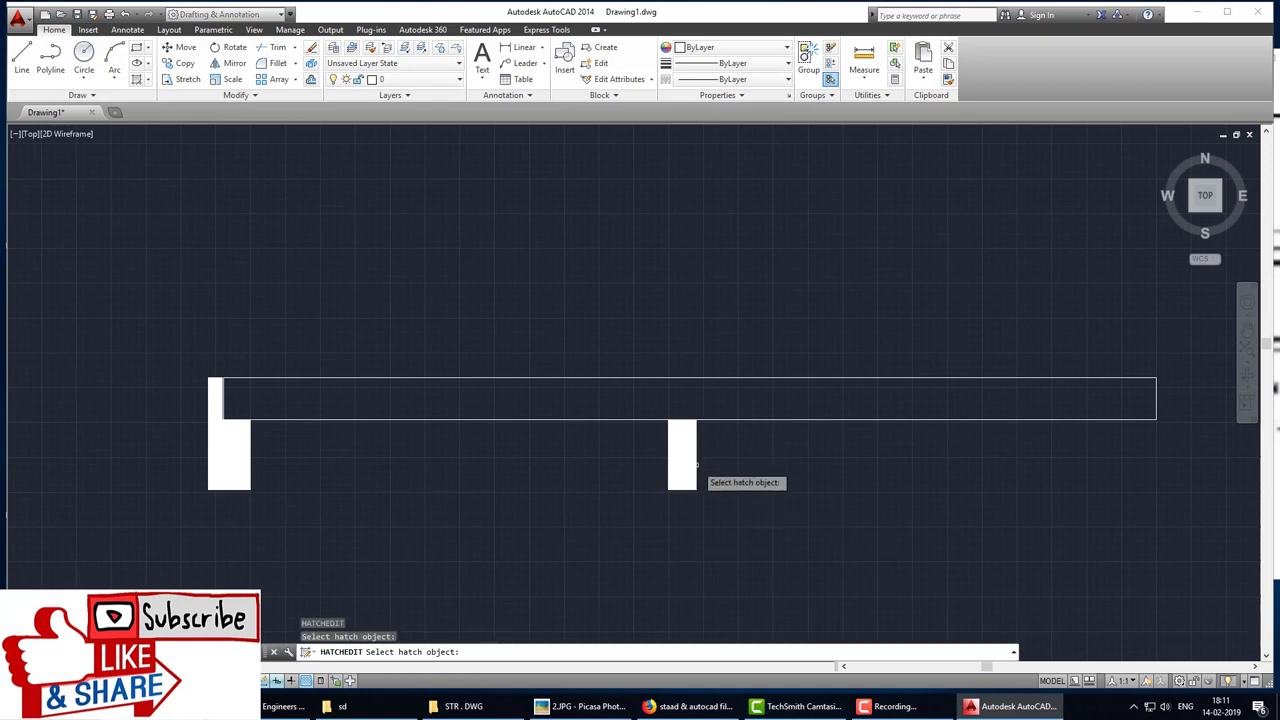
pyautogui.click(698, 464)
pyautogui.click(699, 466)
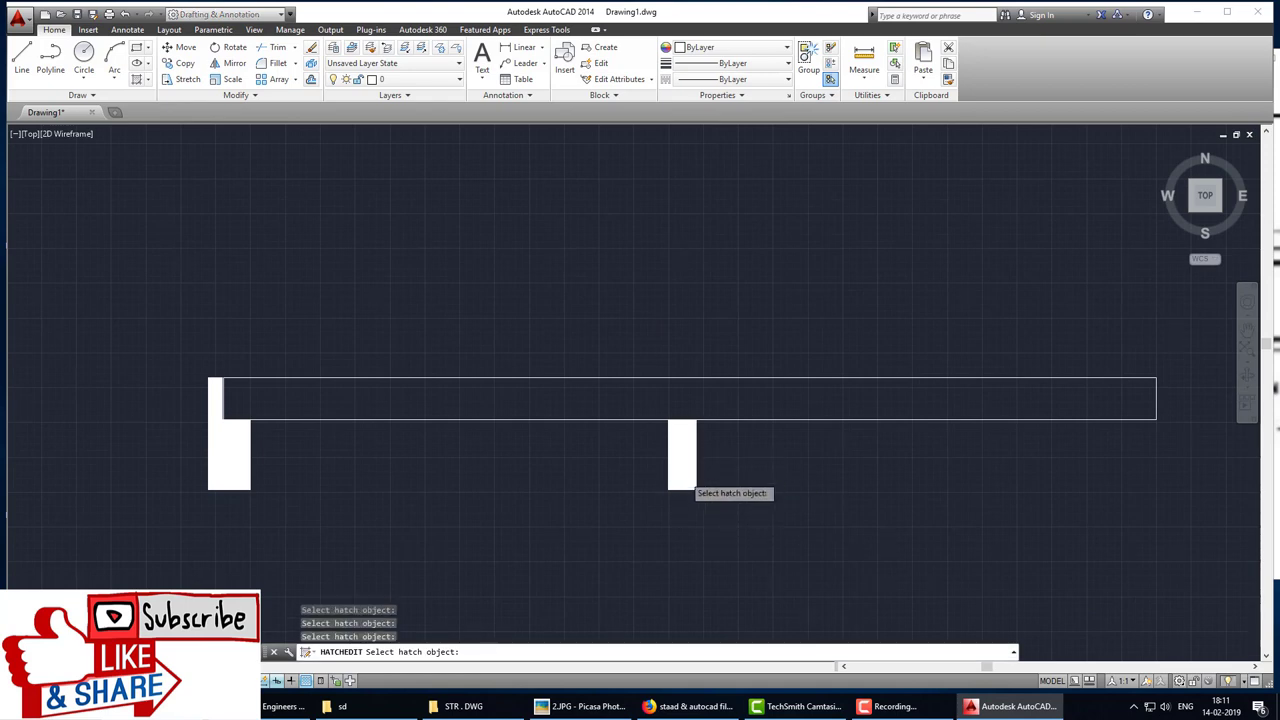
pyautogui.press('Escape')
pyautogui.write('he')
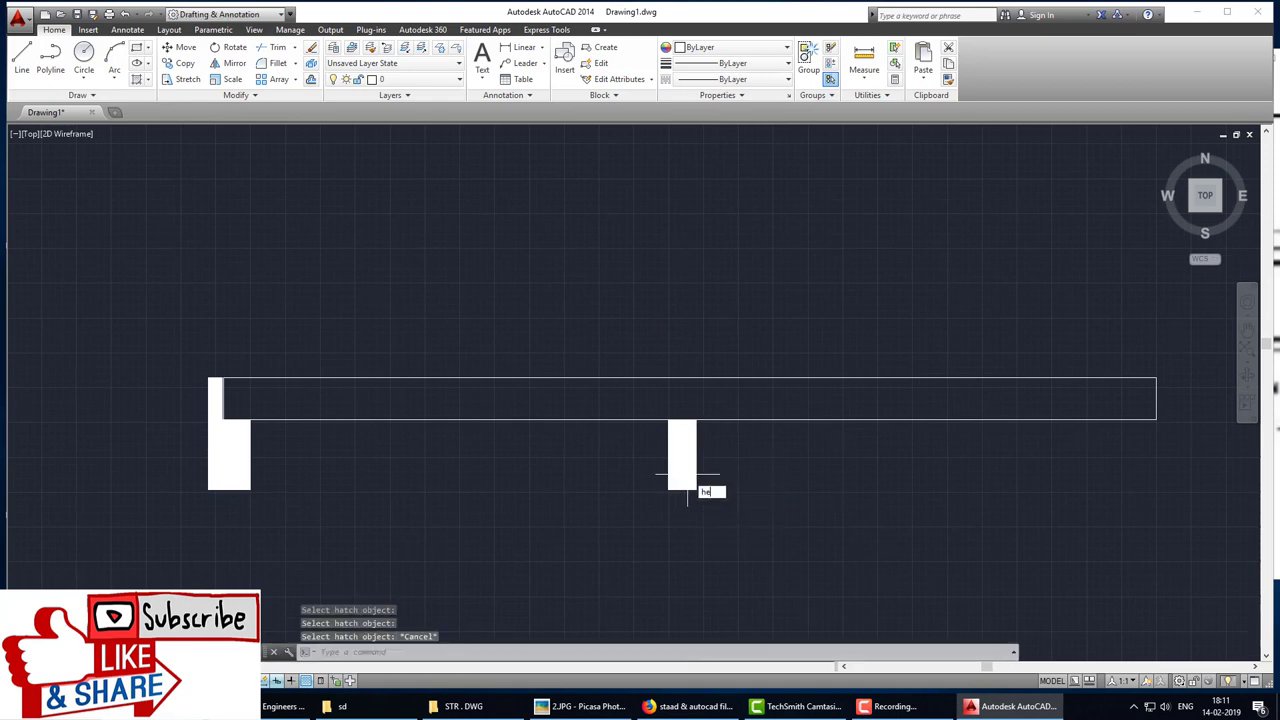
pyautogui.press('Return')
pyautogui.click(688, 472)
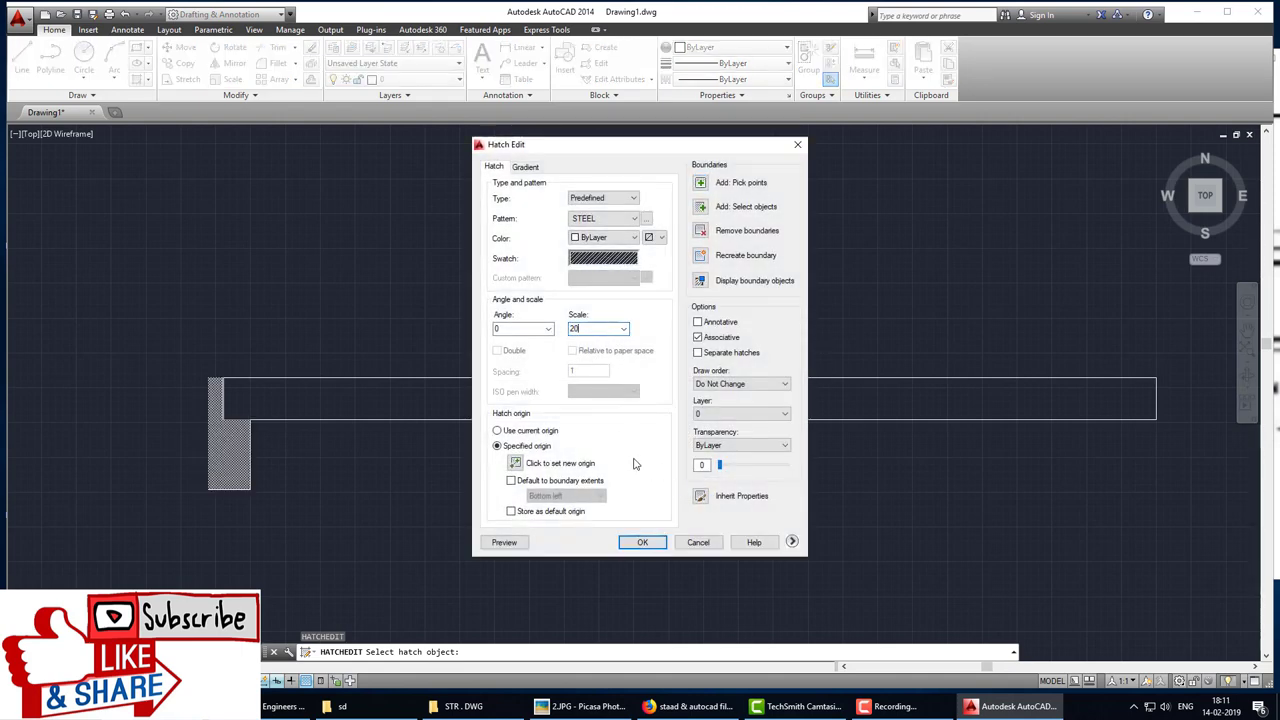
pyautogui.click(640, 543)
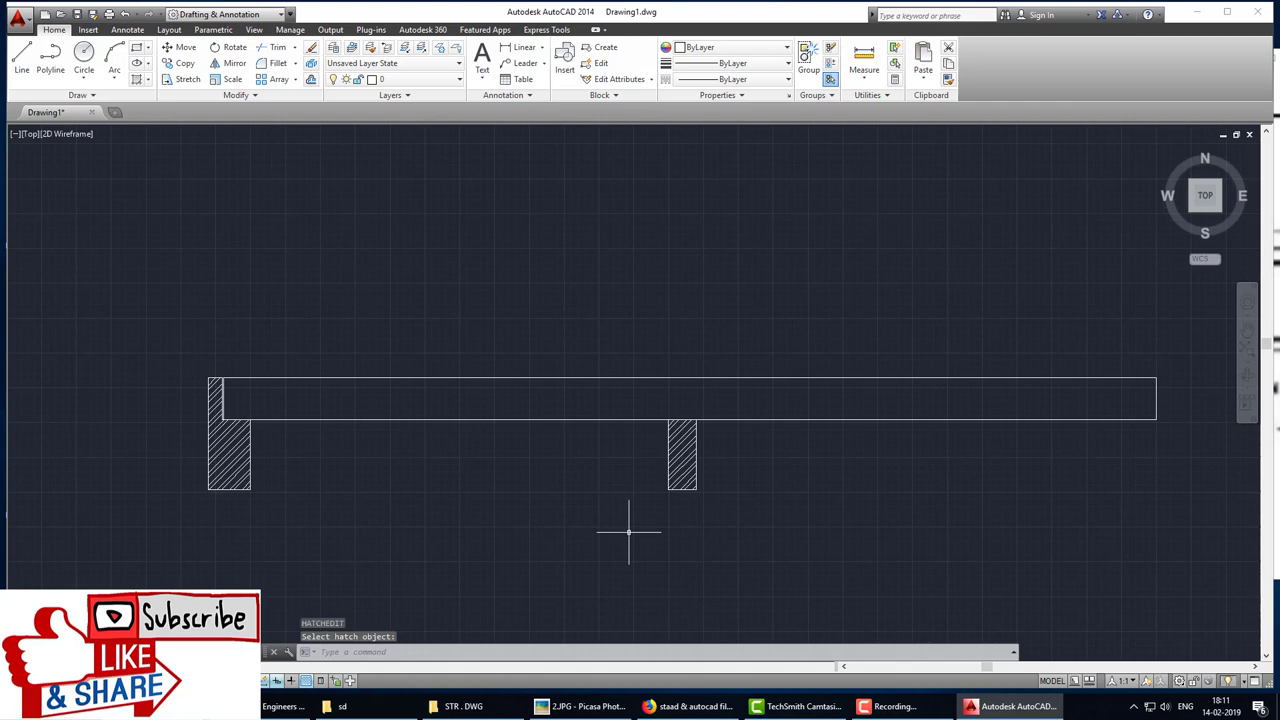
# Step: Set the support columns' STEEL hatch scale to 30
pyautogui.click(681, 476)
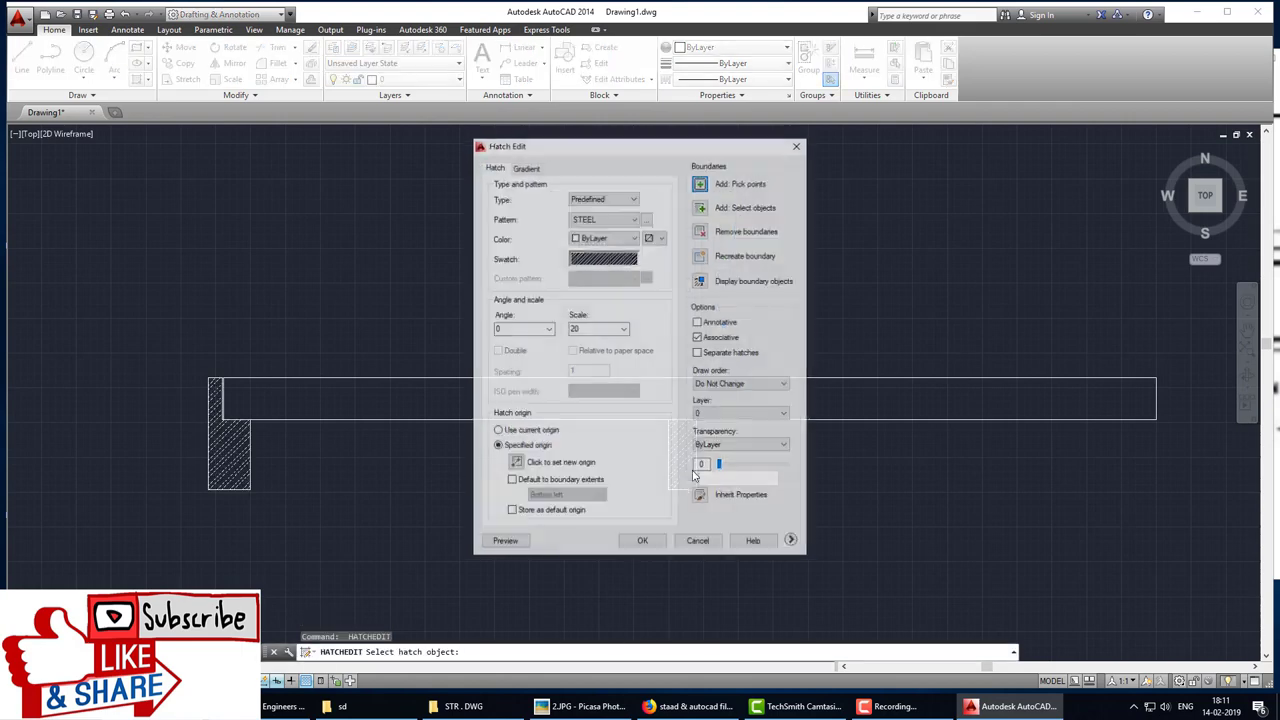
pyautogui.doubleClick(595, 330)
pyautogui.write('30')
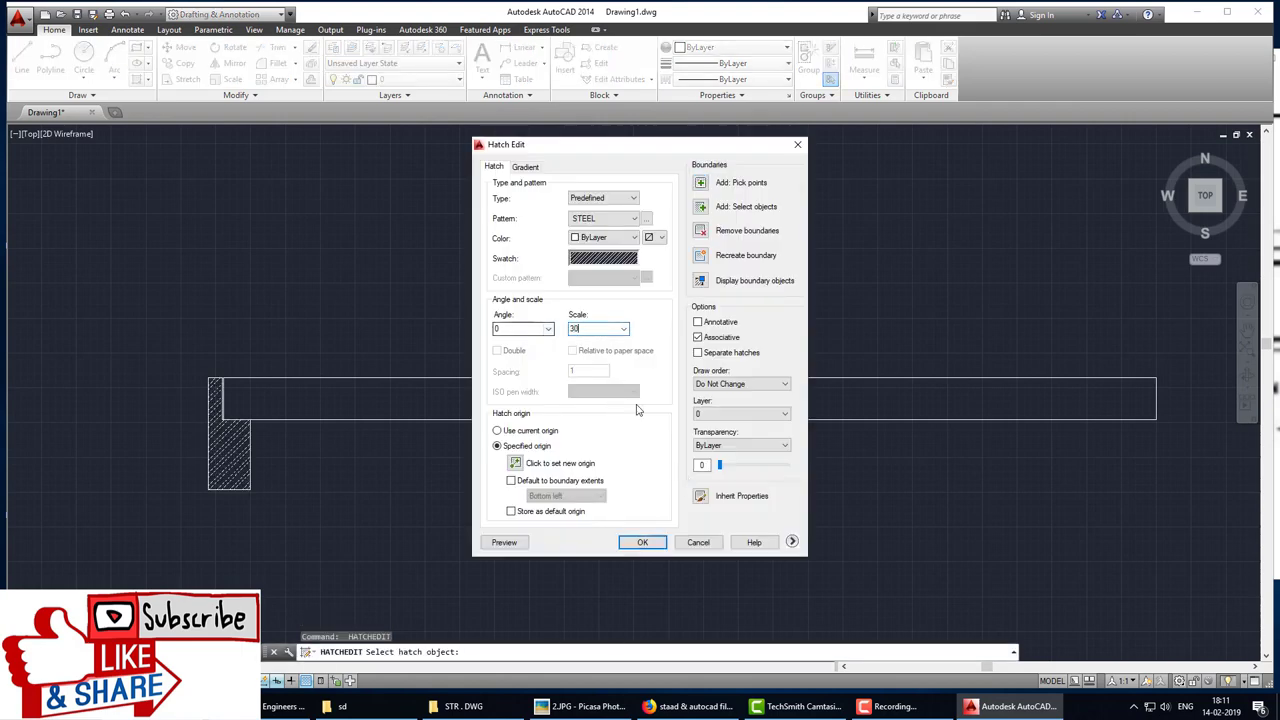
pyautogui.click(642, 542)
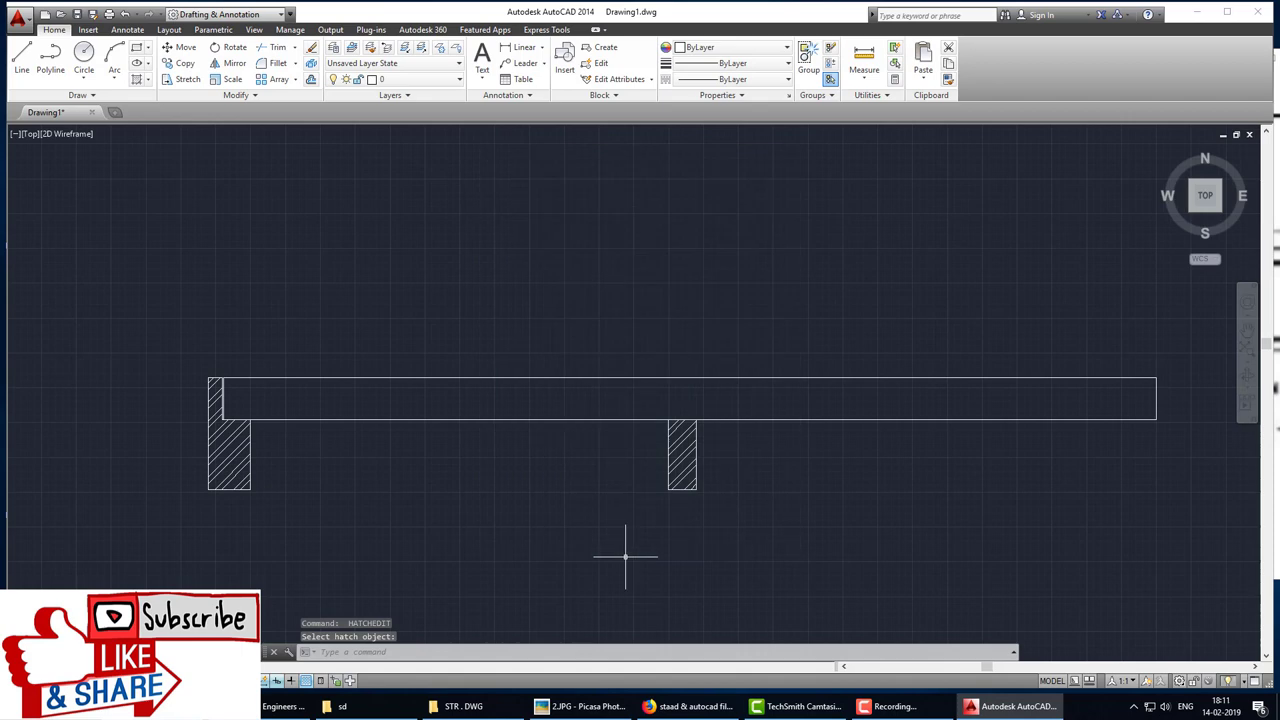
pyautogui.click(575, 710)
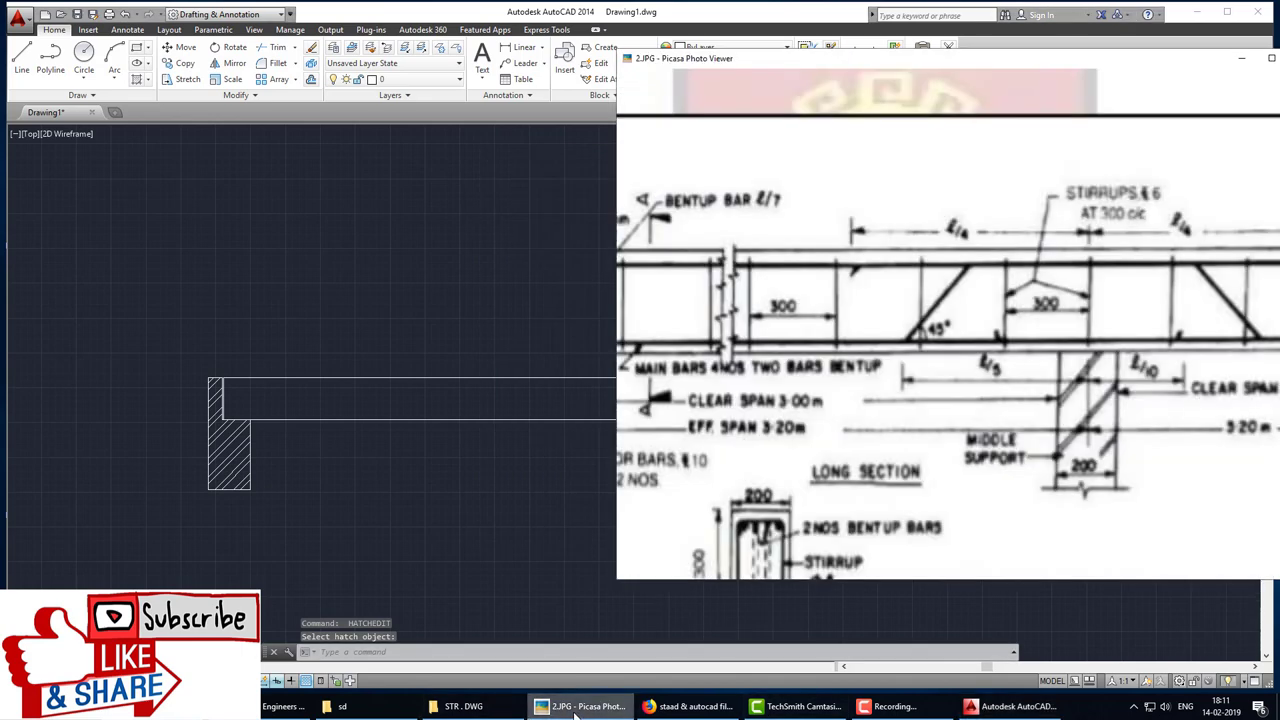
pyautogui.click(575, 710)
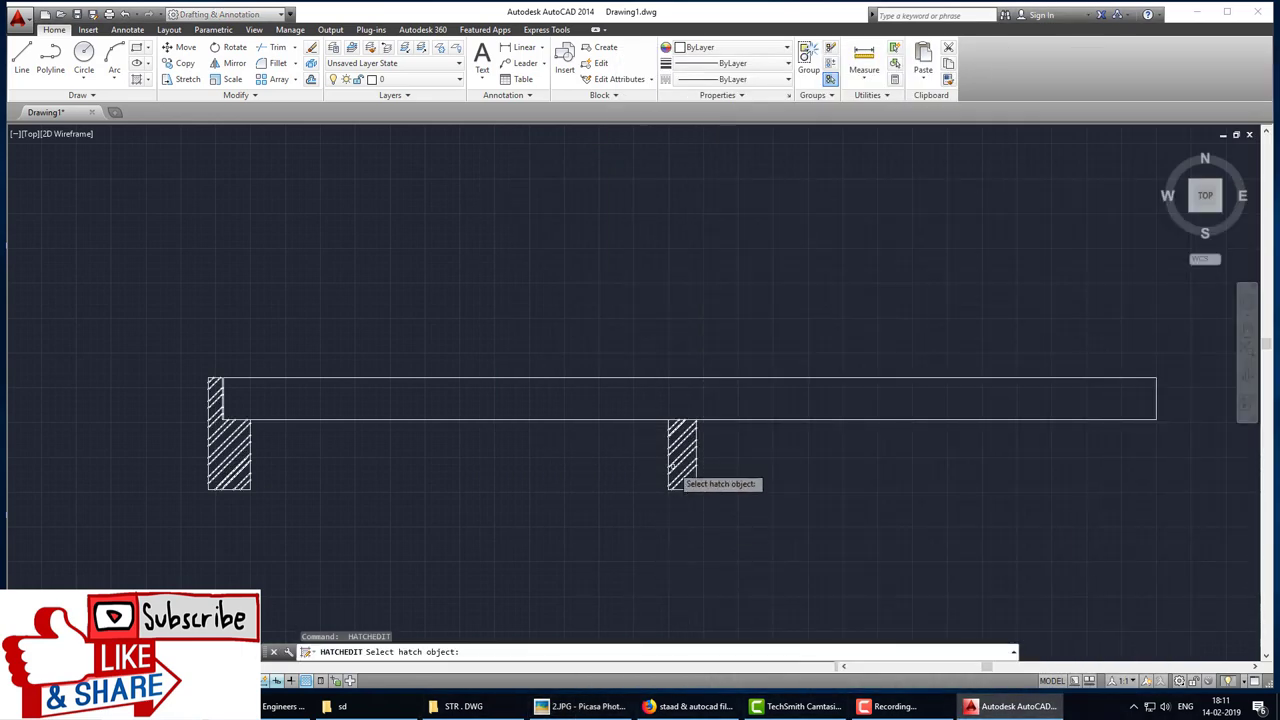
pyautogui.click(672, 466)
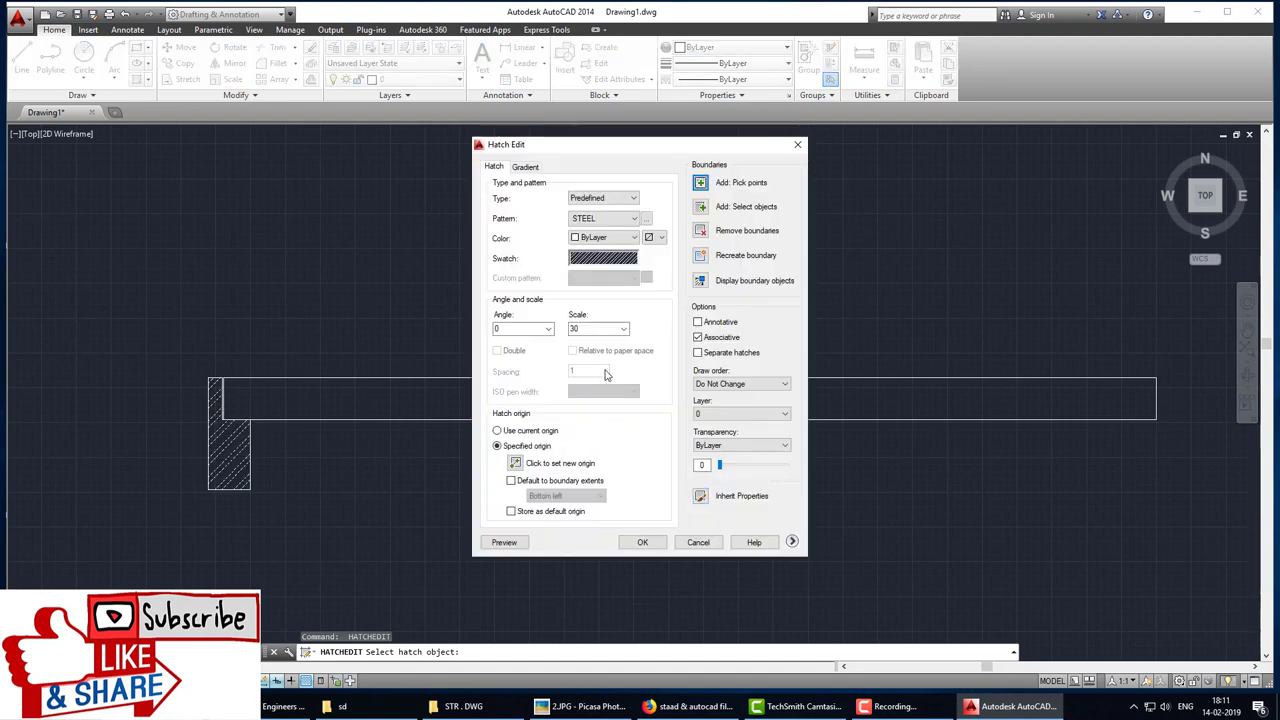
pyautogui.doubleClick(605, 328)
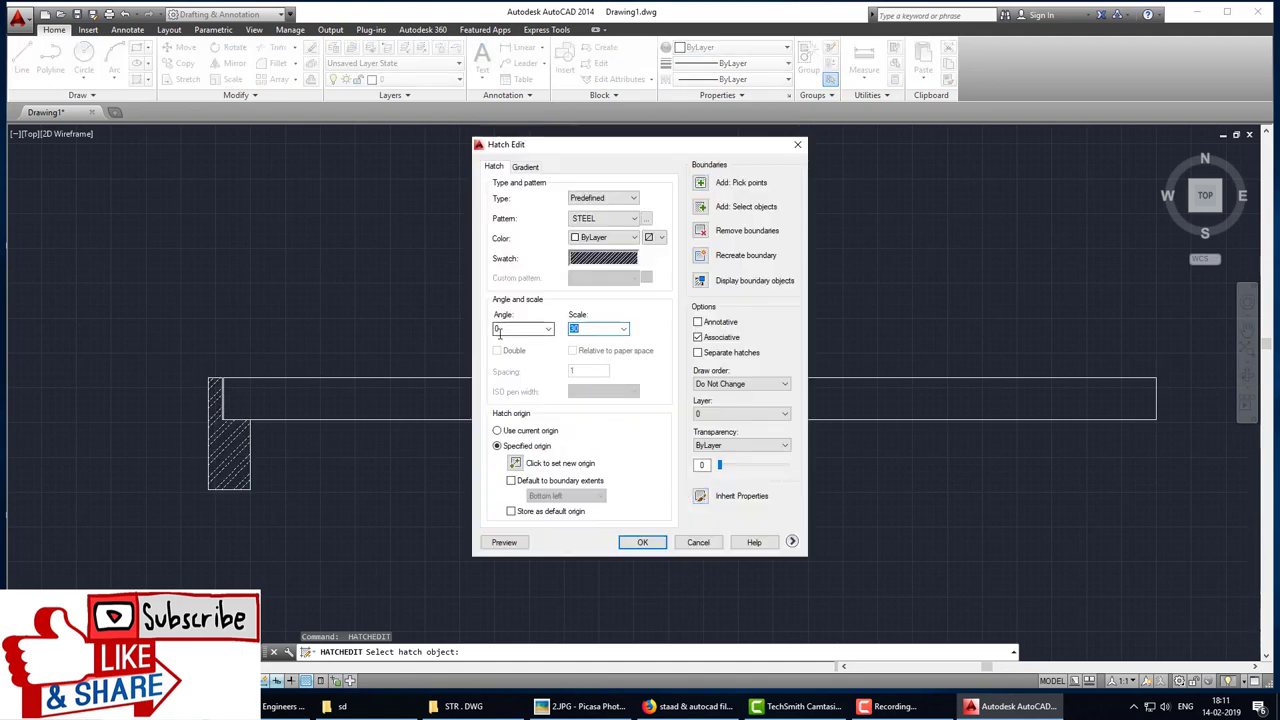
pyautogui.write('40')
pyautogui.click(644, 545)
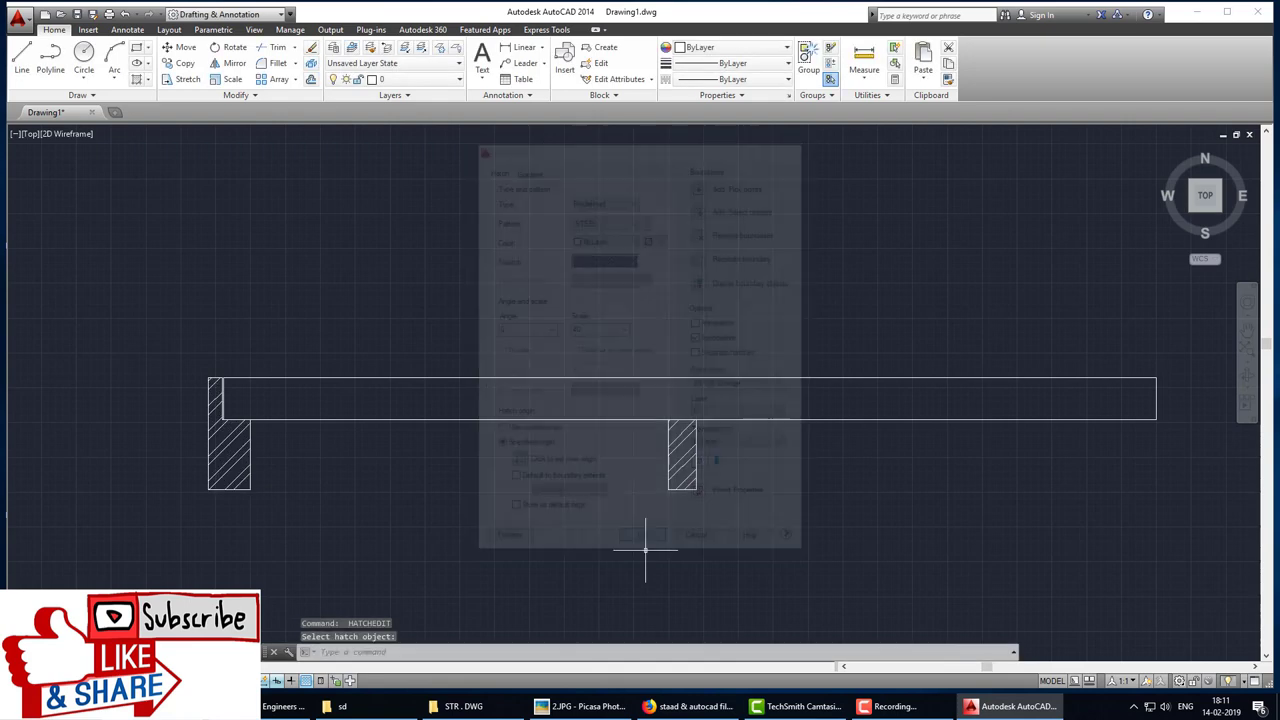
# Step: Save the drawing as Drawing1.dwg in Documents
pyautogui.scroll(-2, 583, 527)
pyautogui.moveTo(671, 531); pyautogui.dragTo(523, 471, button='middle')
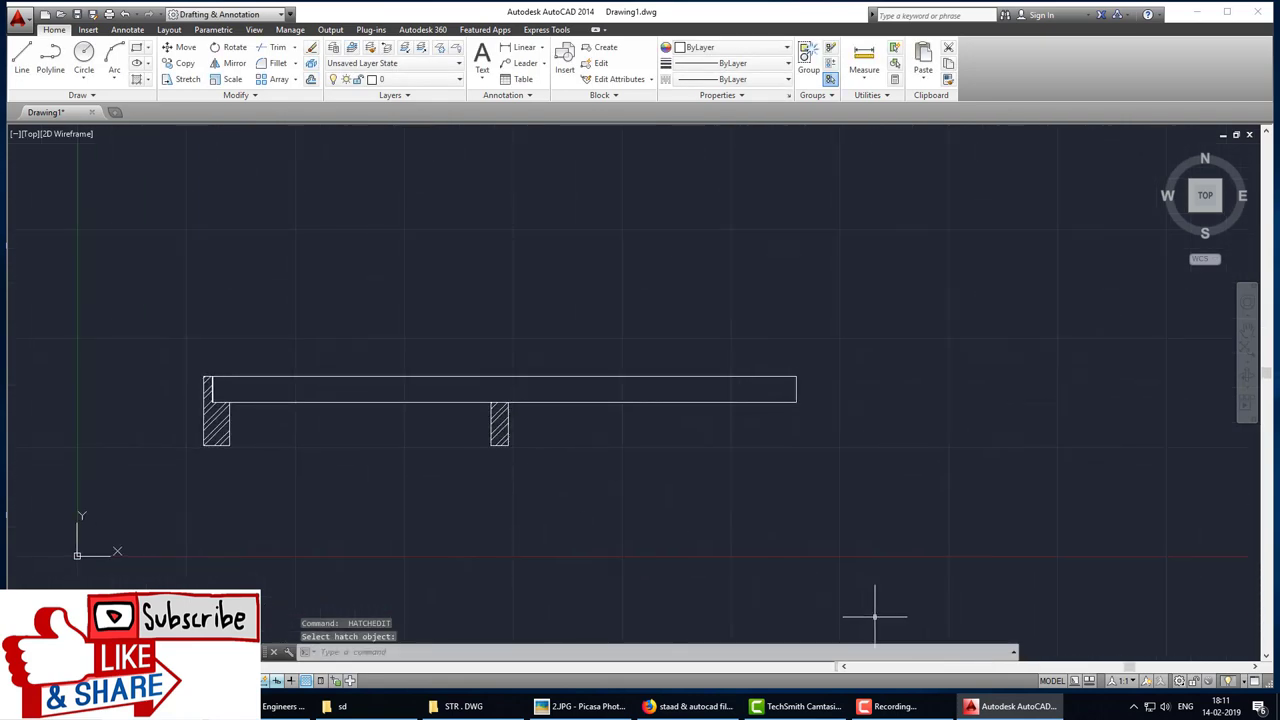
pyautogui.hotkey('ctrl', 's')
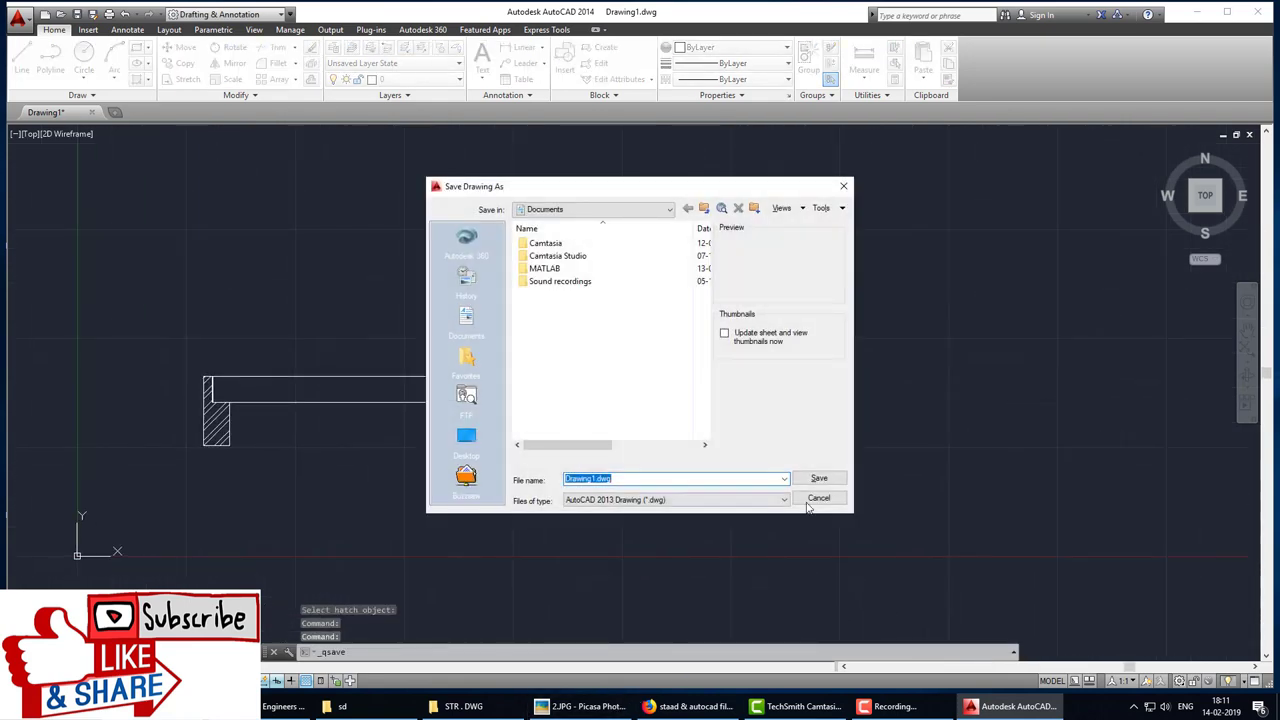
pyautogui.click(817, 479)
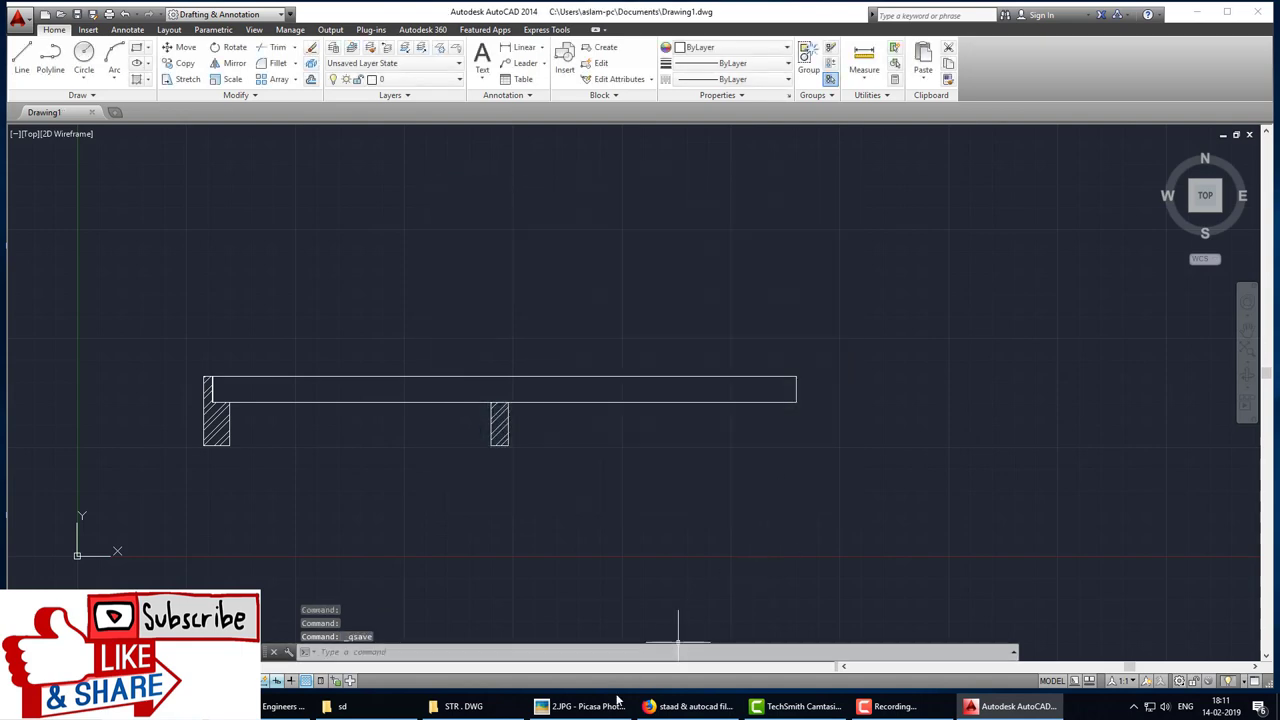
pyautogui.click(583, 706)
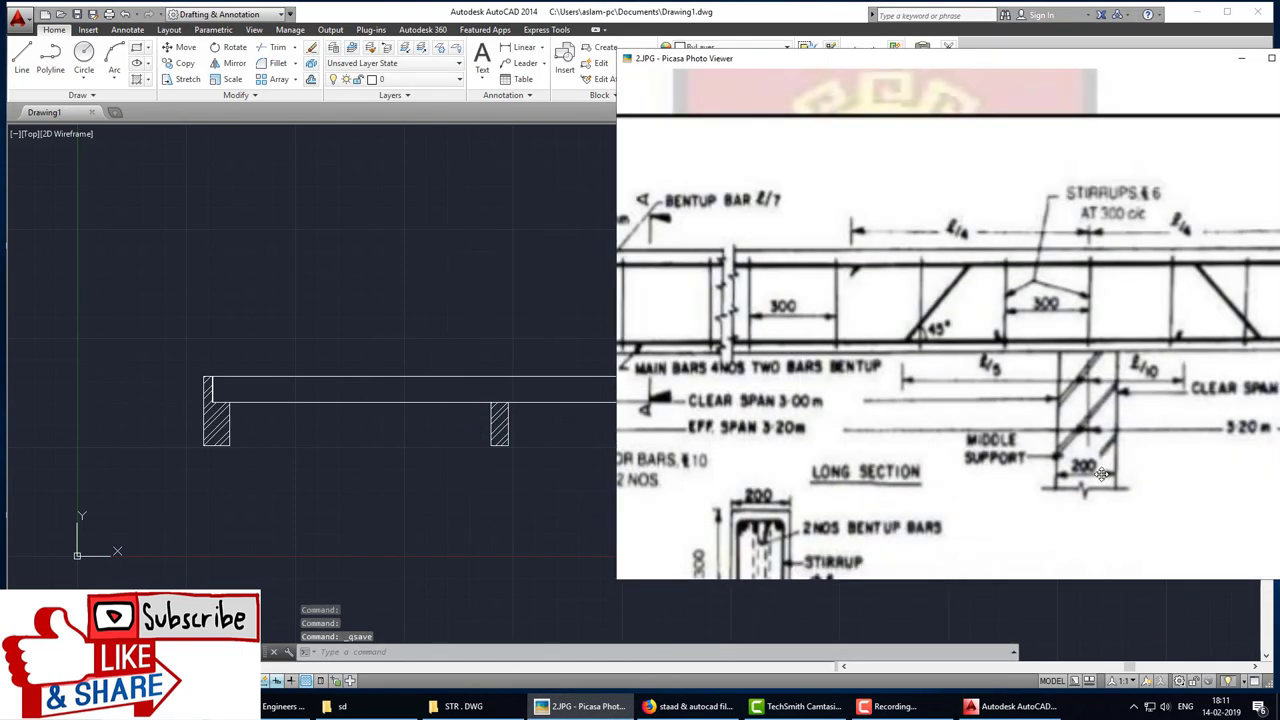
# Step: Move the reference image to show the reinforcement notes and the bent-up bar near 45°
pyautogui.scroll(-3, 935, 415)
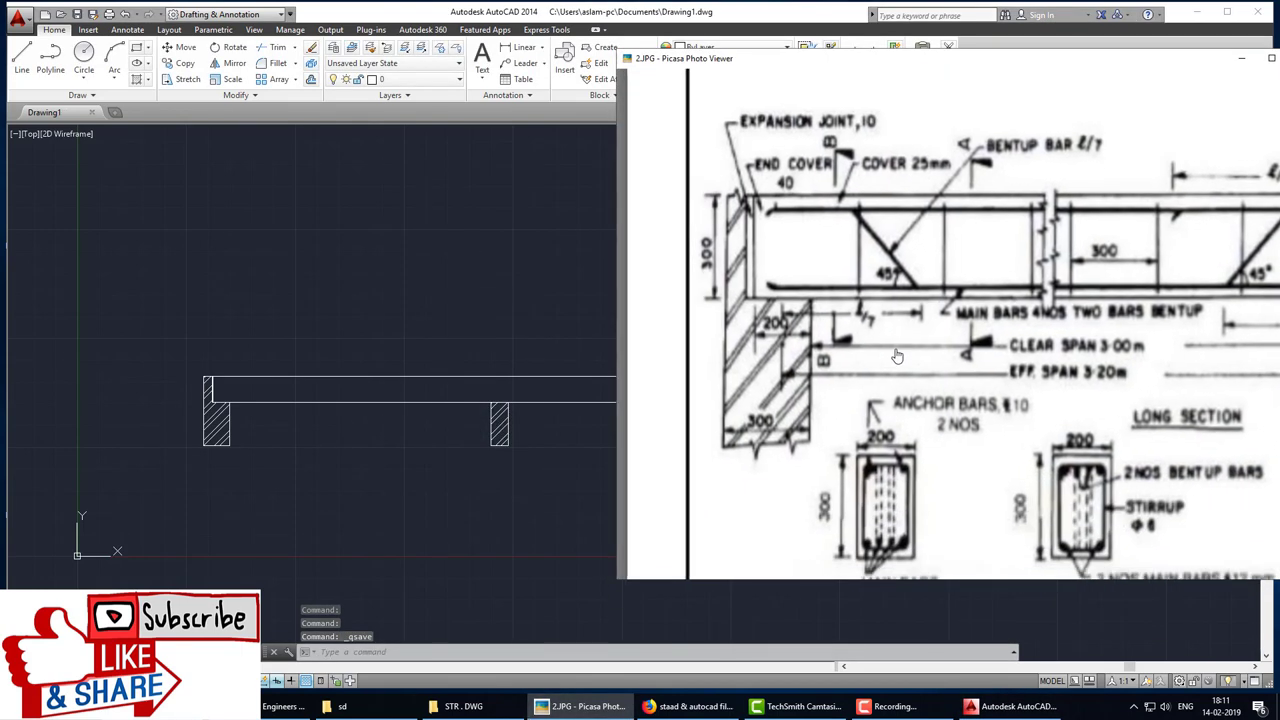
pyautogui.scroll(3, 894, 347)
pyautogui.moveTo(887, 283)
pyautogui.mouseDown()
pyautogui.moveTo(862, 388)
pyautogui.moveTo(890, 373)
pyautogui.mouseUp()
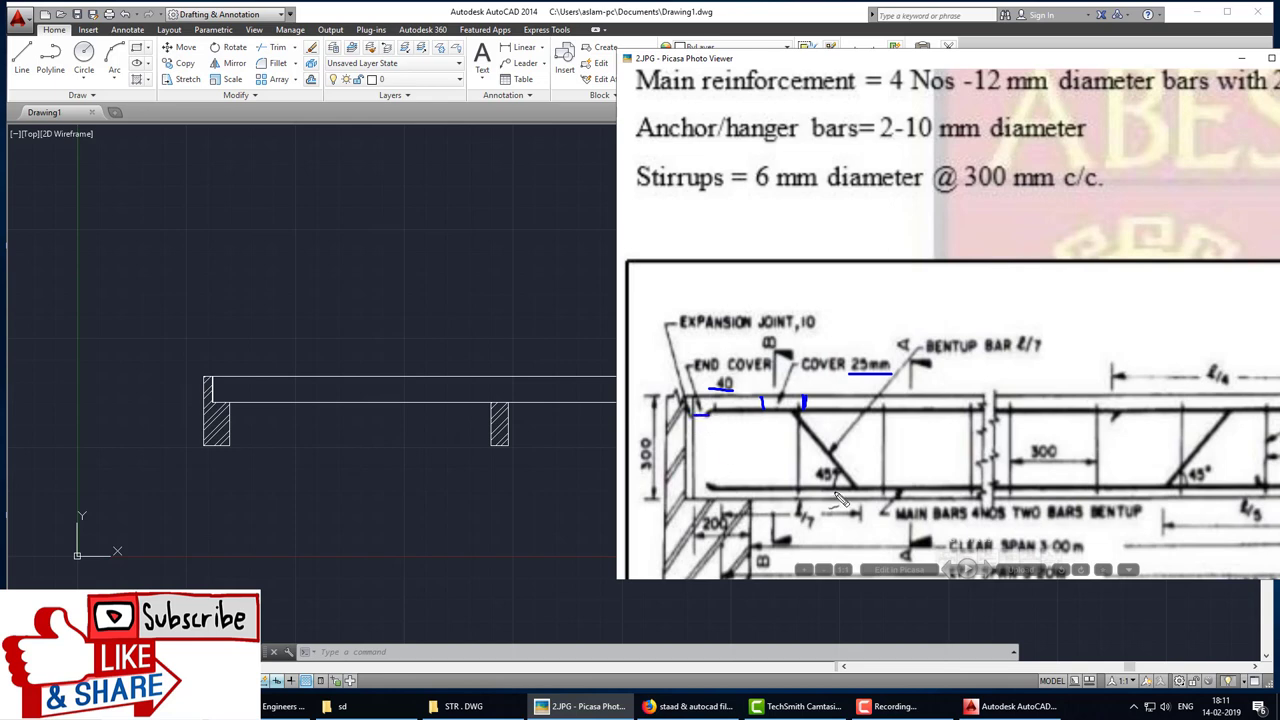
pyautogui.moveTo(836, 497); pyautogui.dragTo(836, 484)
# Step: Offset the beam's bottom edge 25 inwards as the lower cover line
pyautogui.click(605, 468)
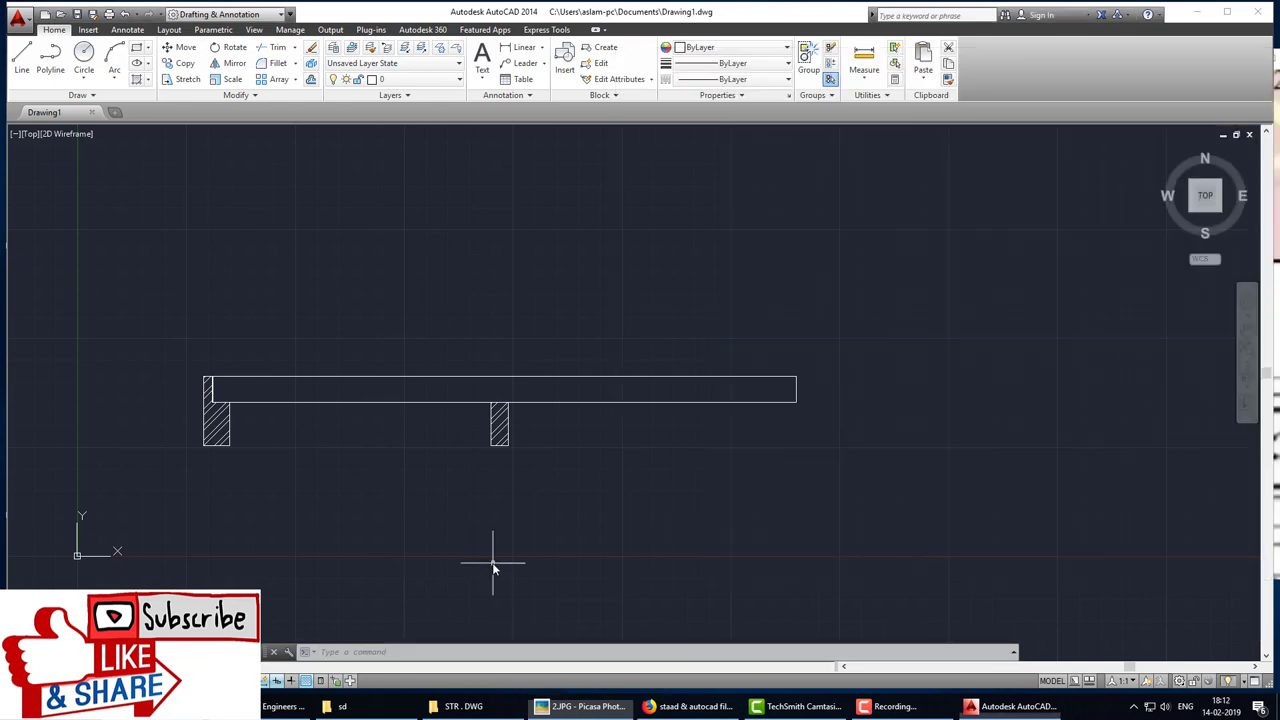
pyautogui.press('Escape')
pyautogui.press('Escape')
pyautogui.write('o')
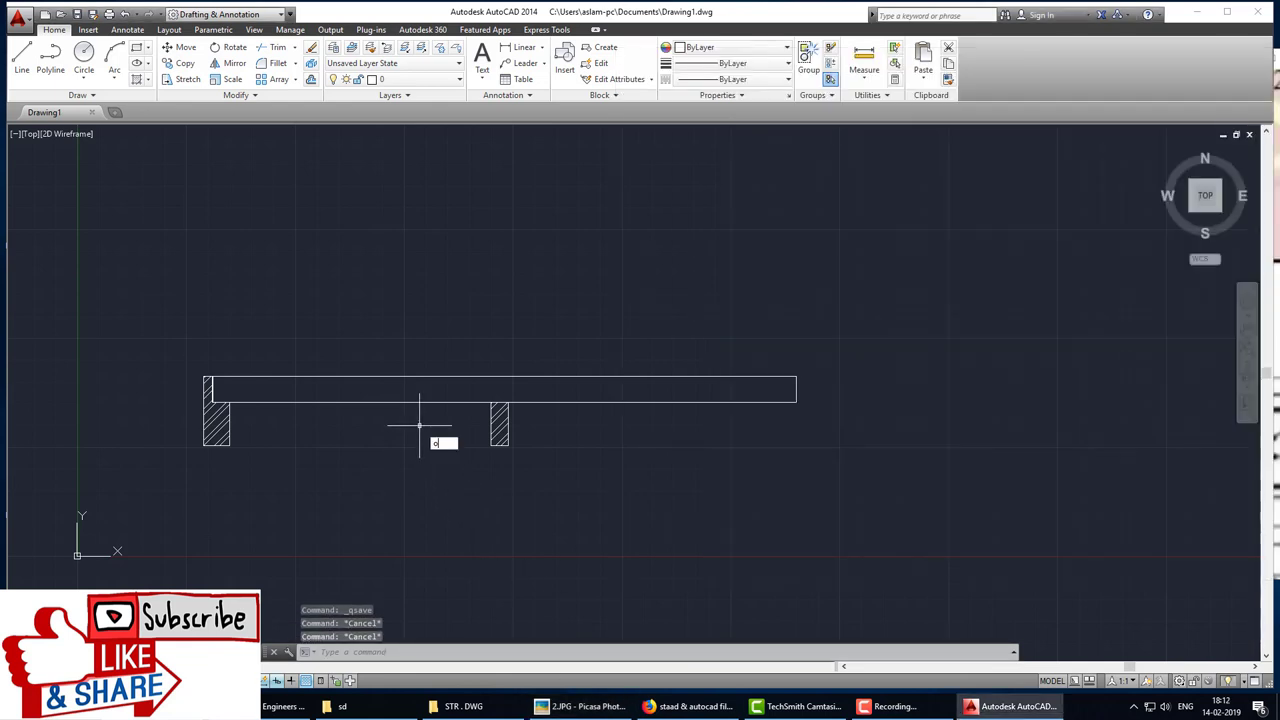
pyautogui.press('Return')
pyautogui.click(414, 402)
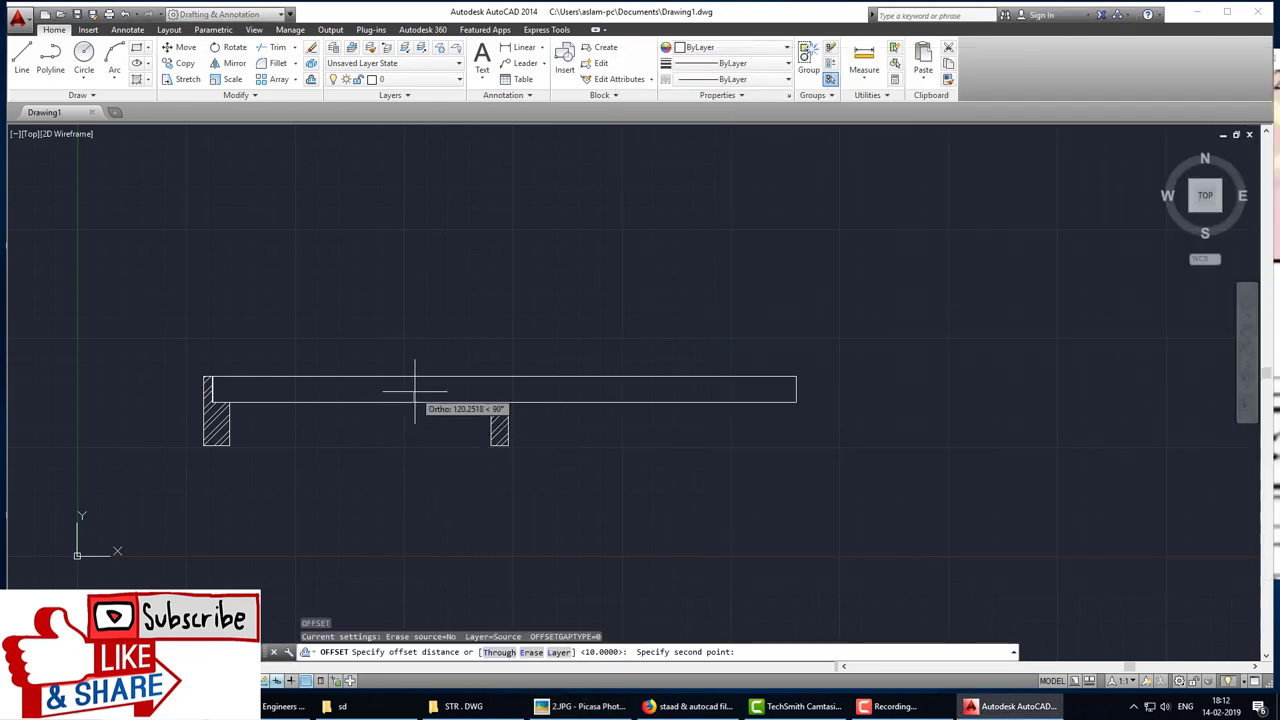
pyautogui.write('25')
pyautogui.press('Return')
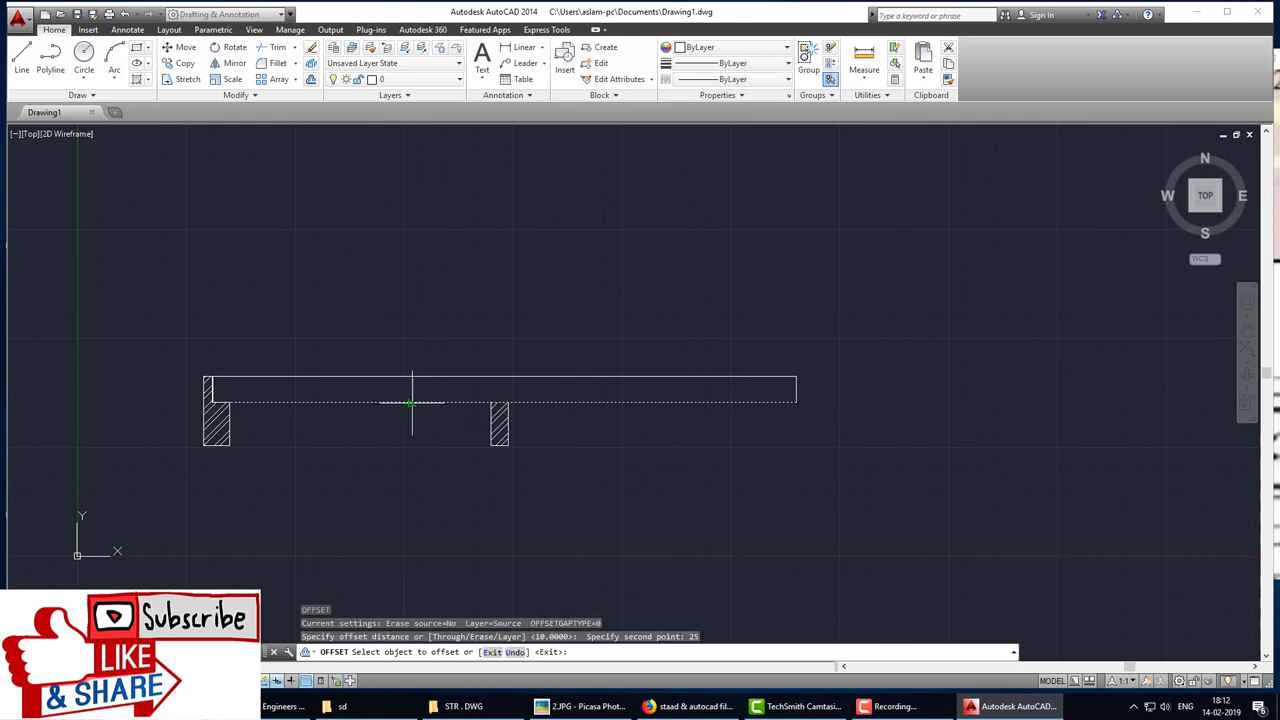
pyautogui.click(412, 402)
pyautogui.click(413, 385)
pyautogui.scroll(3, 406, 399)
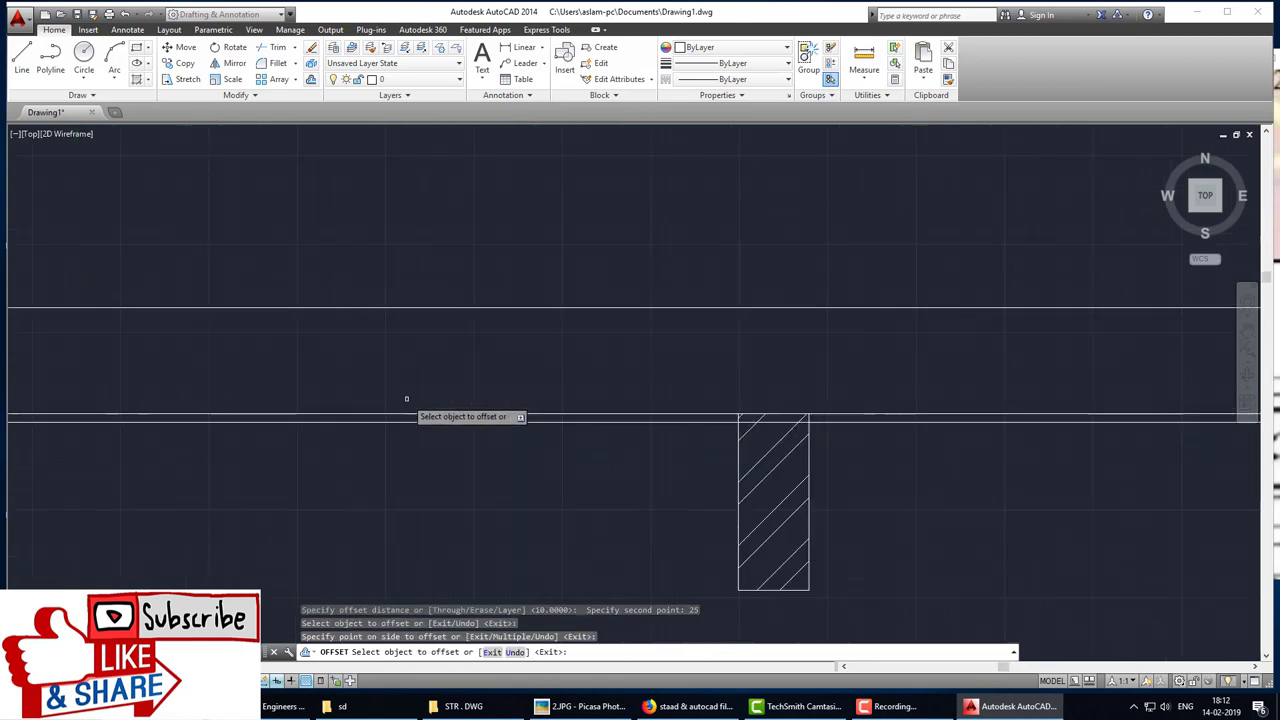
pyautogui.scroll(-3, 406, 399)
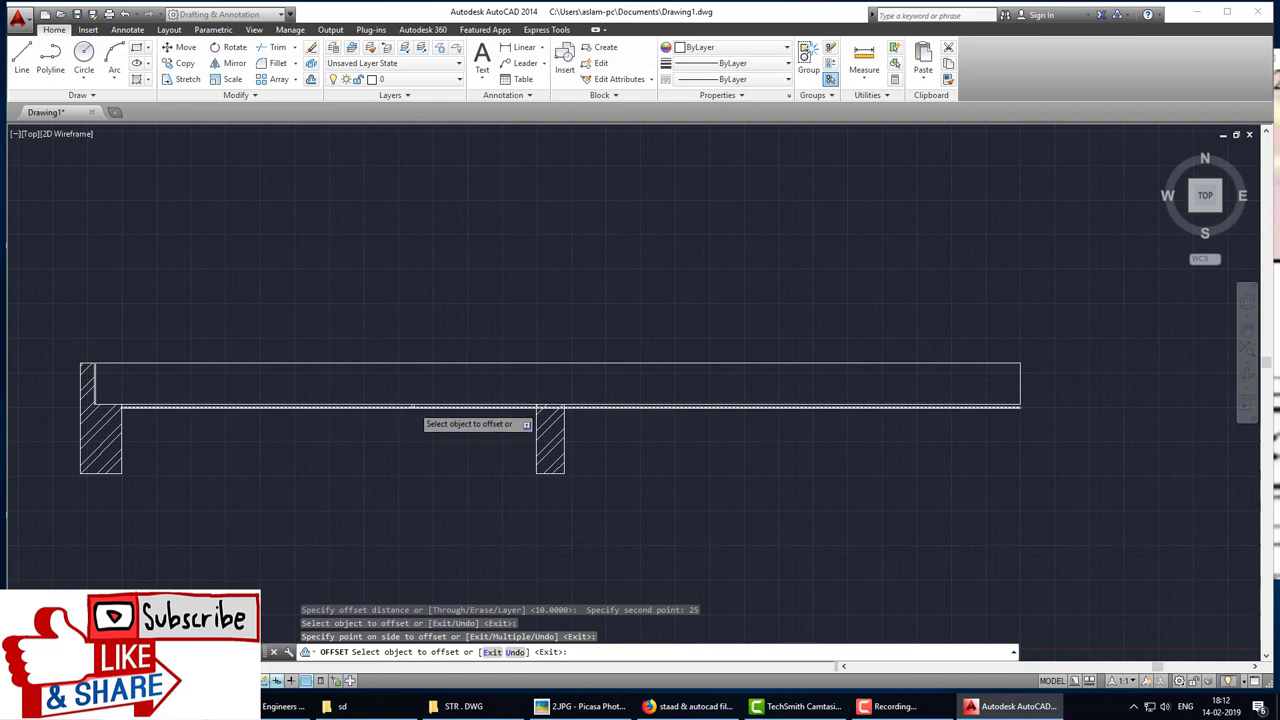
pyautogui.scroll(5, 413, 407)
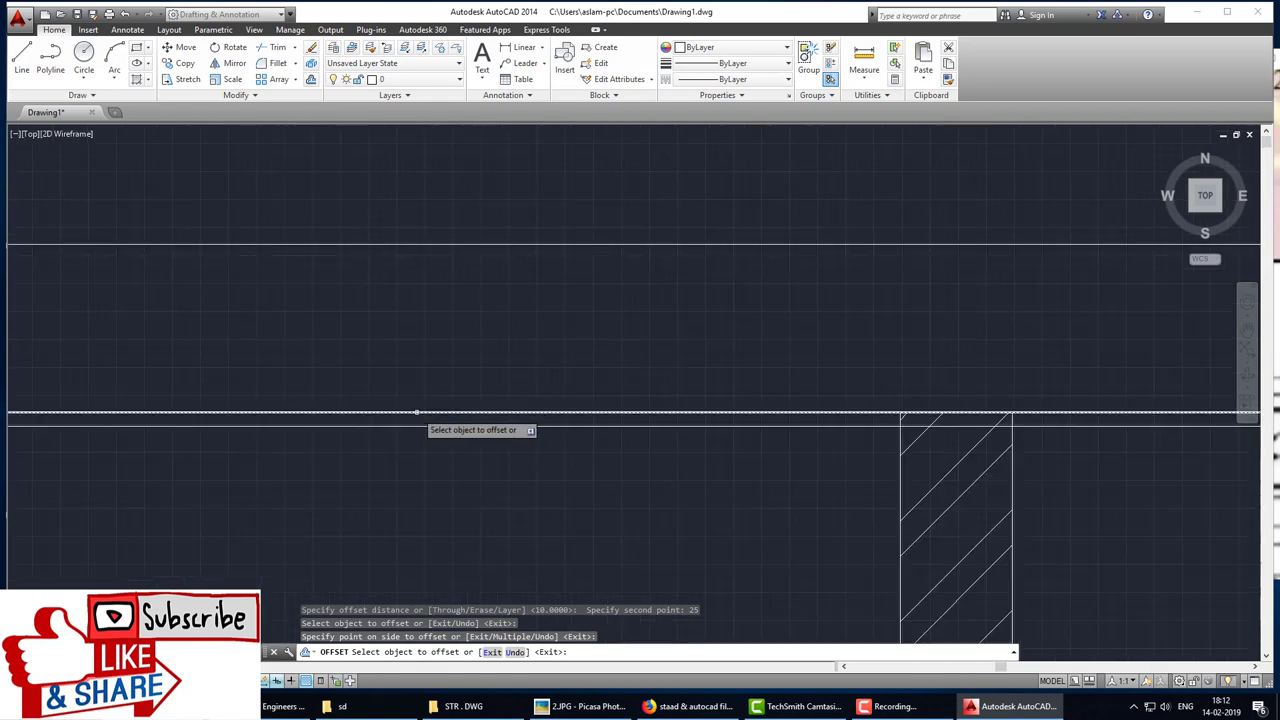
pyautogui.scroll(-3, 416, 412)
# Step: Offset the beam's top edge 25 inwards as the upper cover line
pyautogui.click(515, 367)
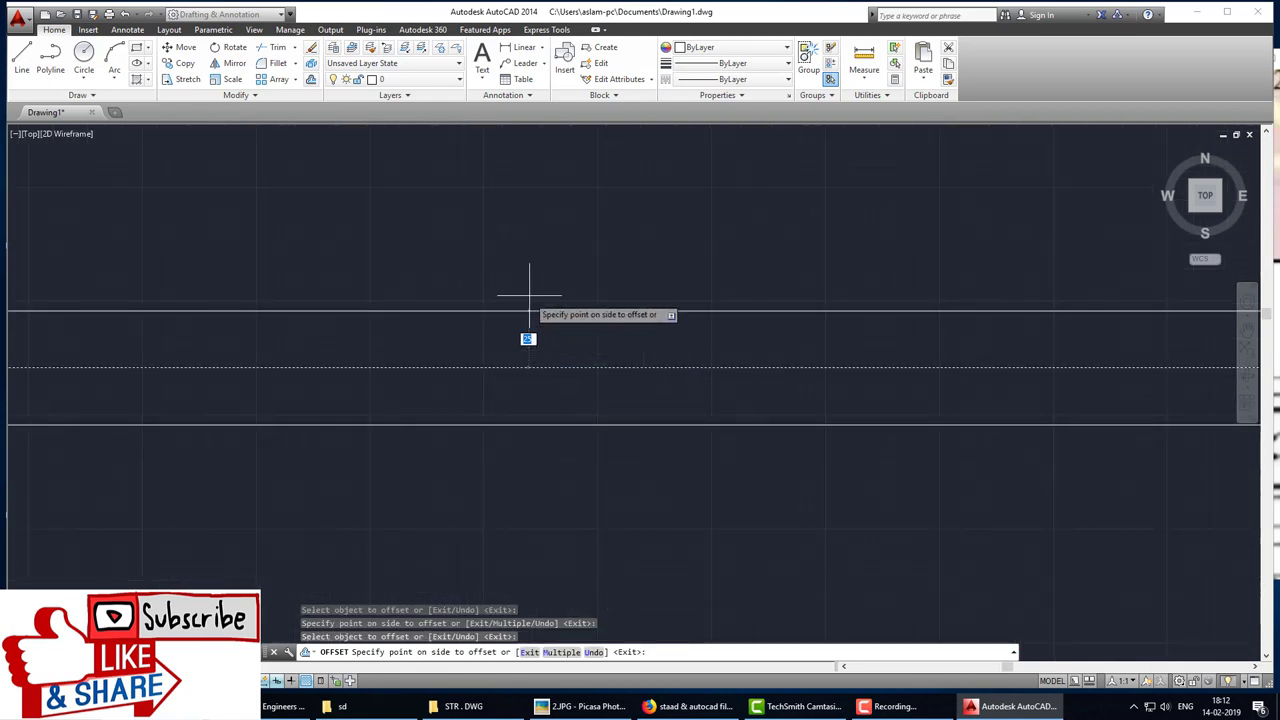
pyautogui.scroll(-2, 545, 288)
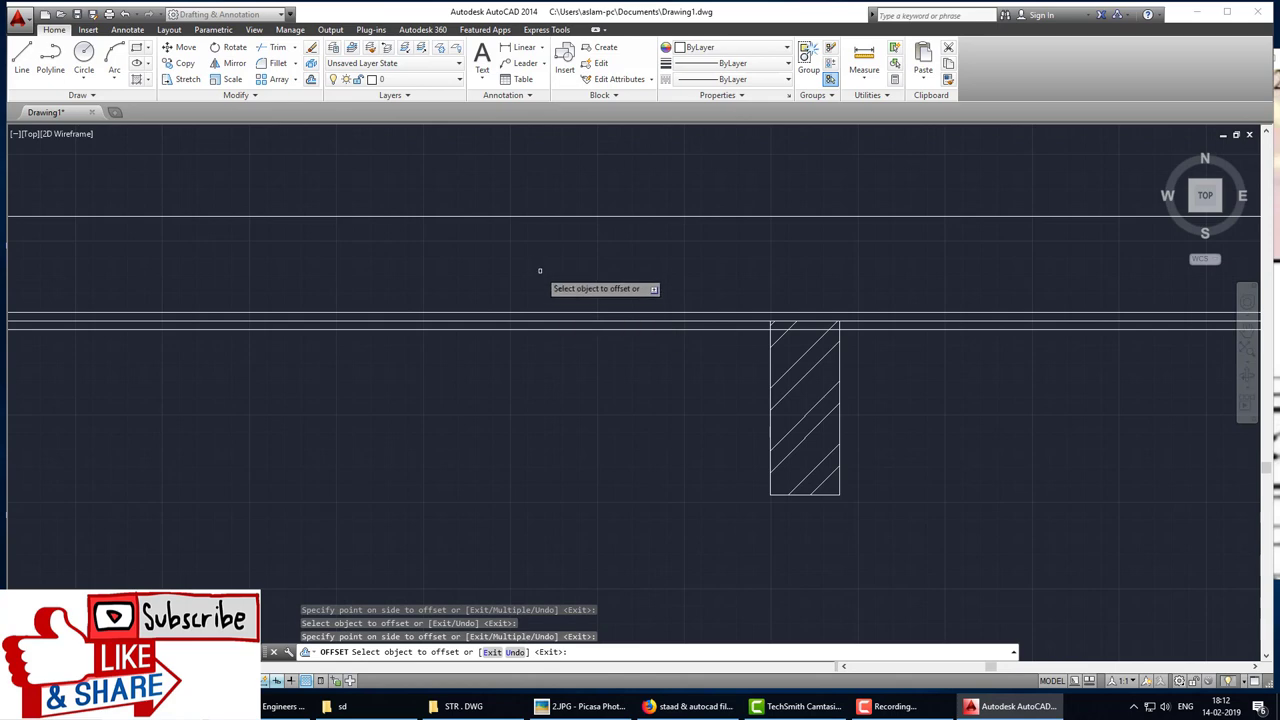
pyautogui.click(540, 213)
pyautogui.scroll(-3, 545, 300)
pyautogui.press('Escape')
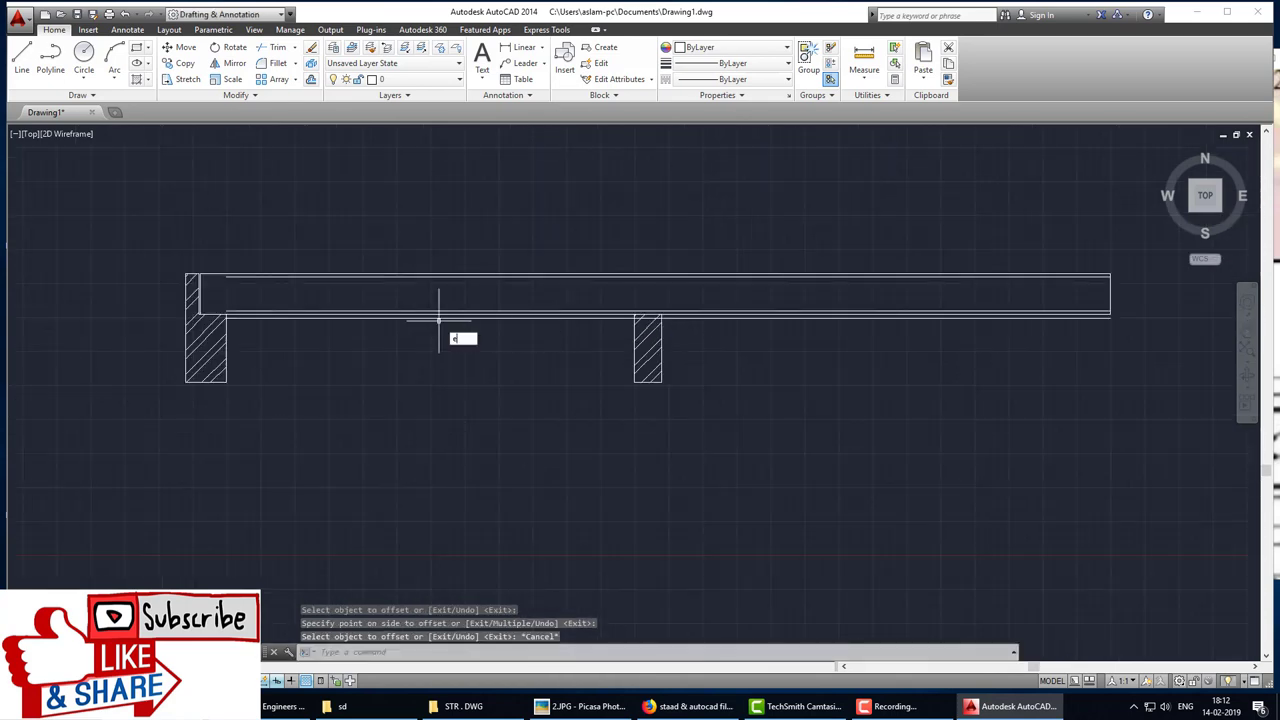
pyautogui.scroll(3, 438, 320)
# Step: Erase the stray extra offset line
pyautogui.write('elect objects:')
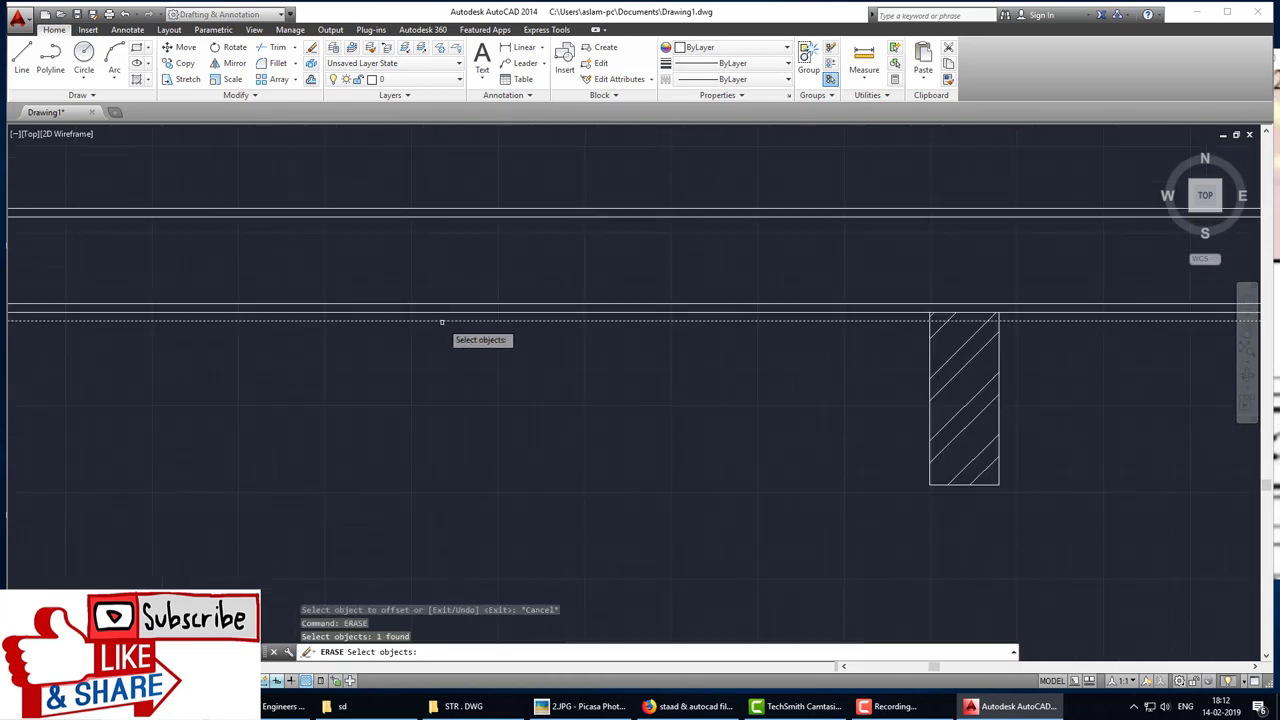
pyautogui.press('Return')
pyautogui.scroll(-4, 507, 340)
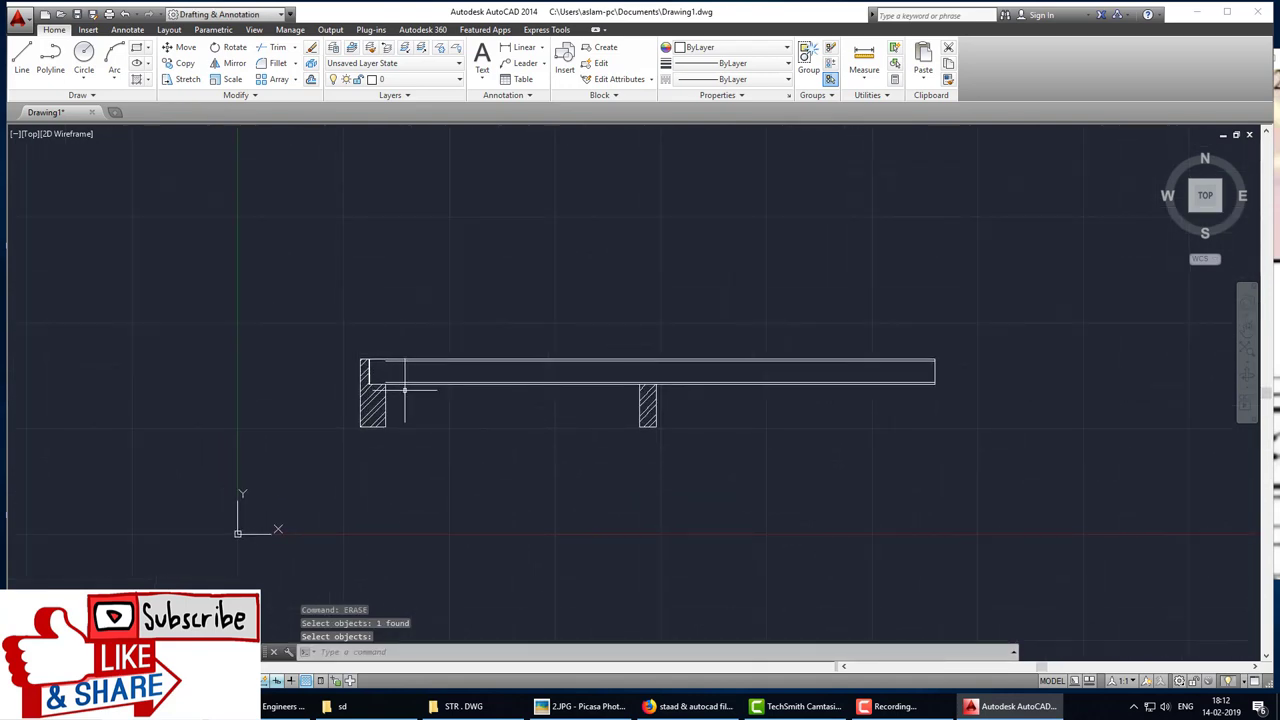
pyautogui.scroll(5, 392, 386)
pyautogui.scroll(2, 400, 389)
pyautogui.scroll(2, 540, 423)
# Step: Grip-stretch the top and bottom cover lines left to the beam's end
pyautogui.scroll(1, 523, 414)
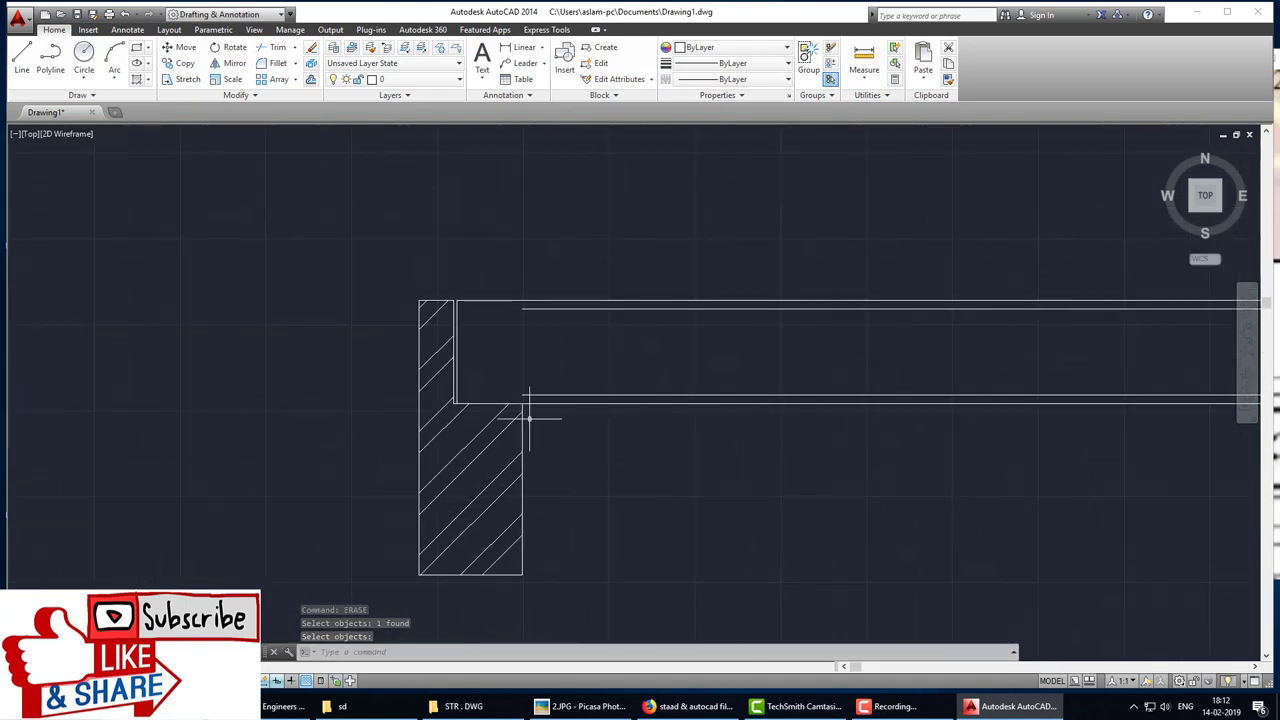
pyautogui.scroll(2, 514, 400)
pyautogui.moveTo(543, 400); pyautogui.dragTo(605, 424, button='middle')
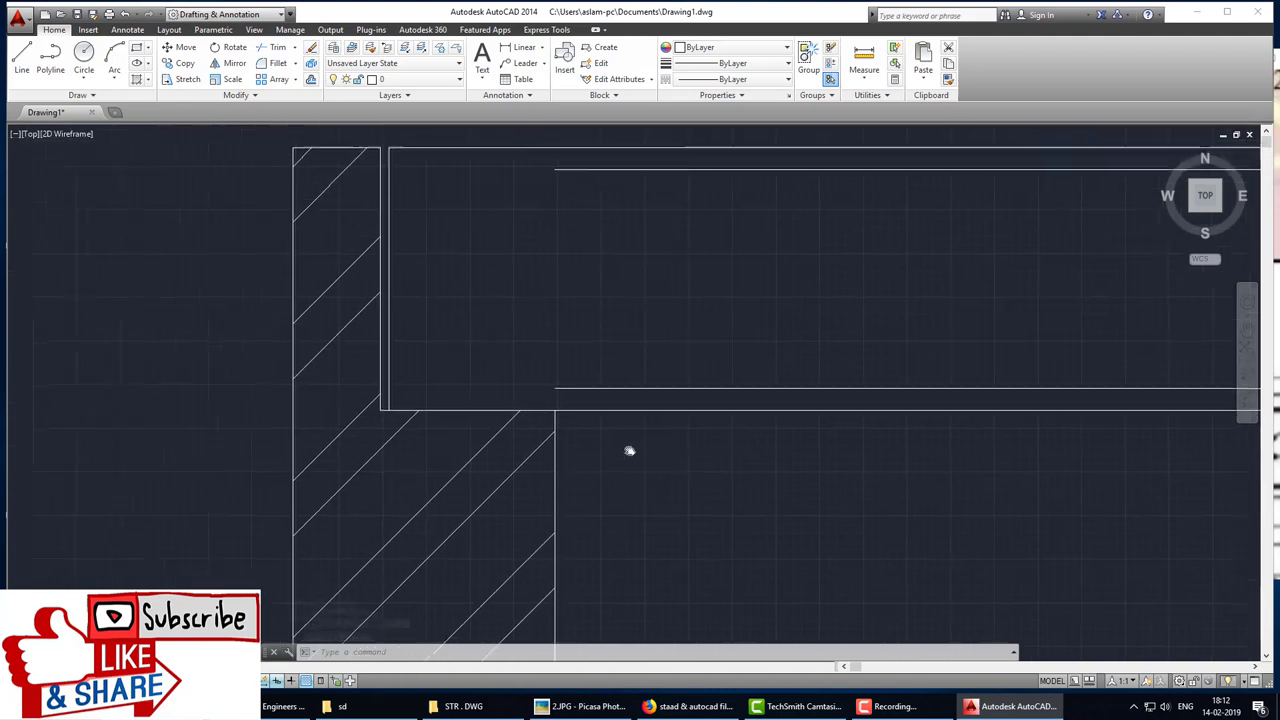
pyautogui.click(592, 396)
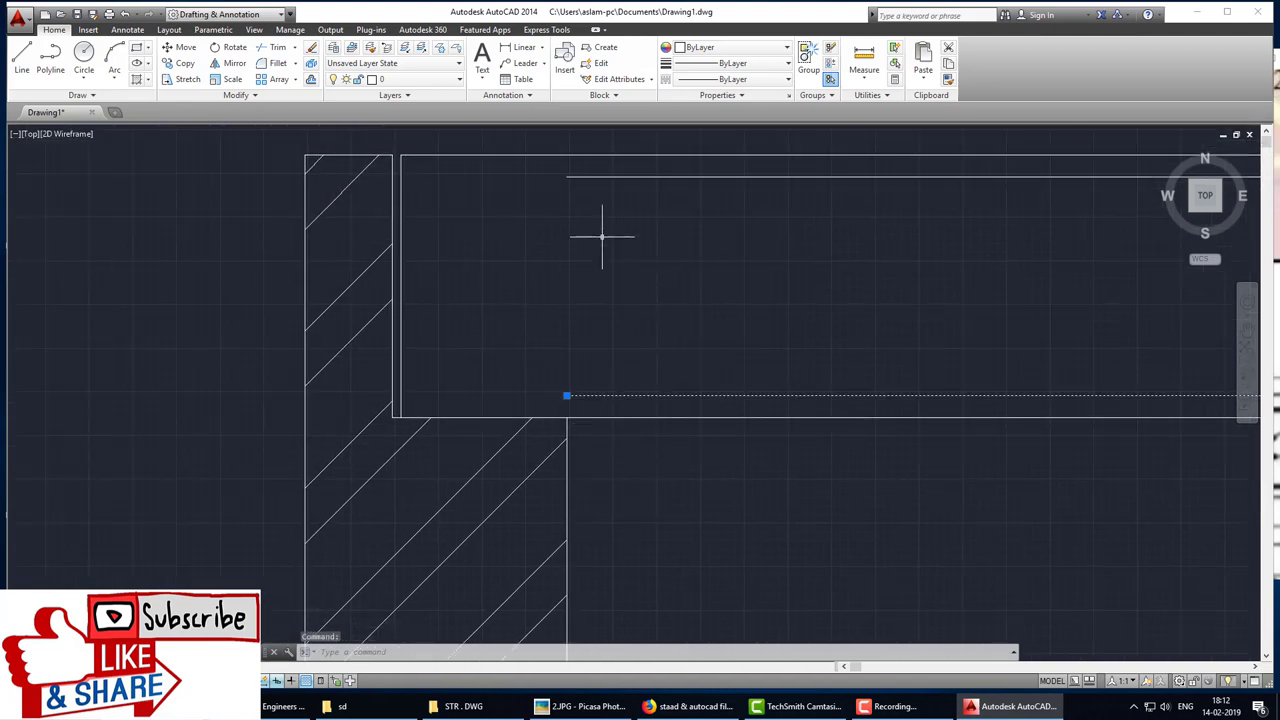
pyautogui.click(591, 180)
pyautogui.click(566, 396)
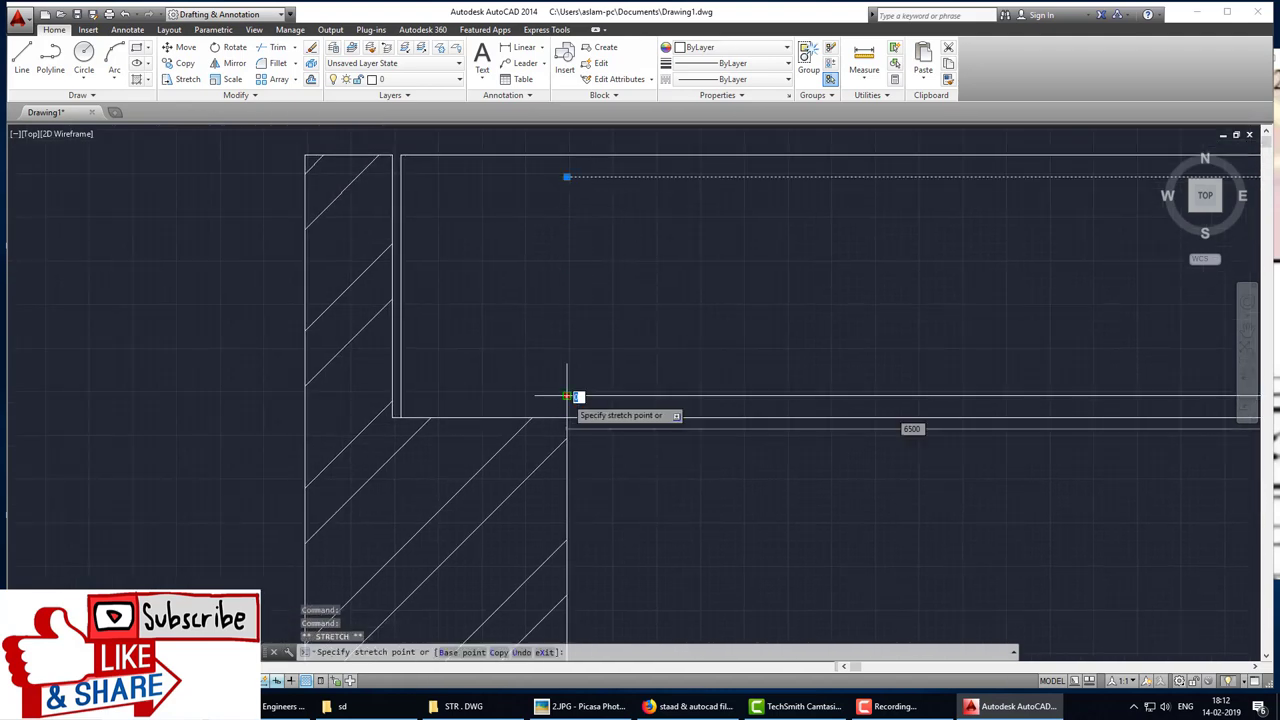
pyautogui.click(400, 396)
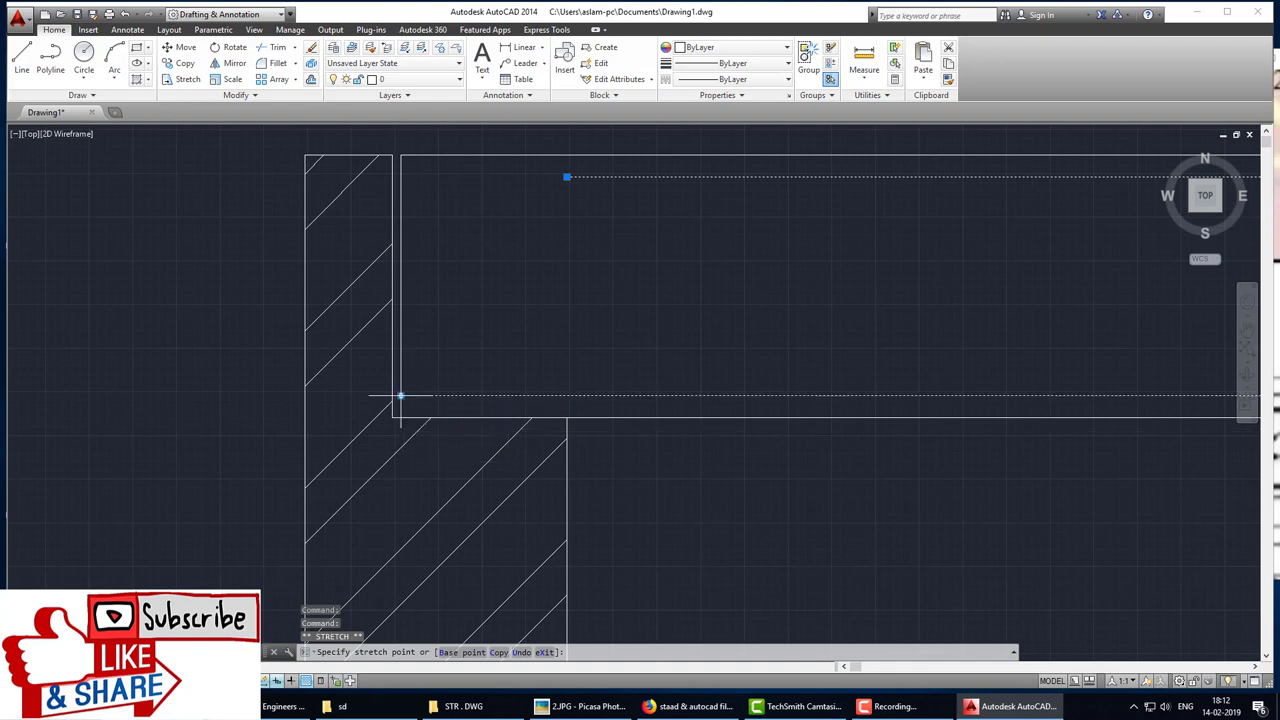
pyautogui.click(566, 177)
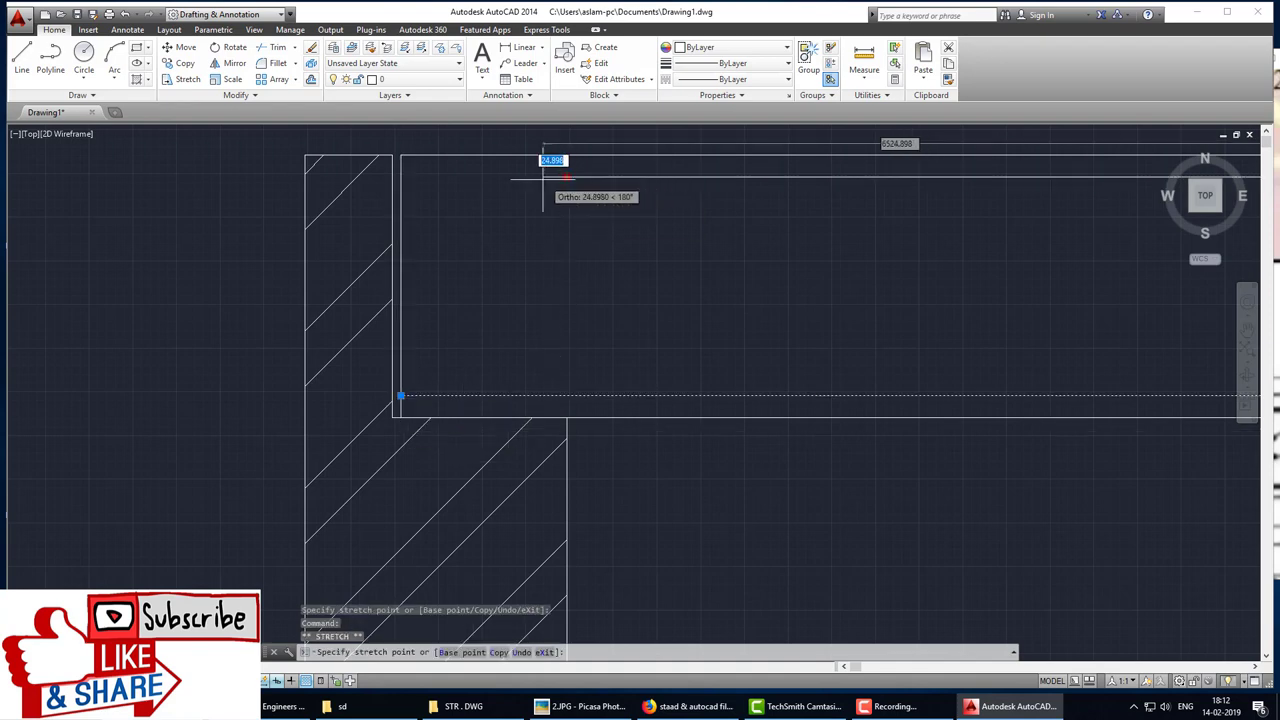
pyautogui.click(401, 177)
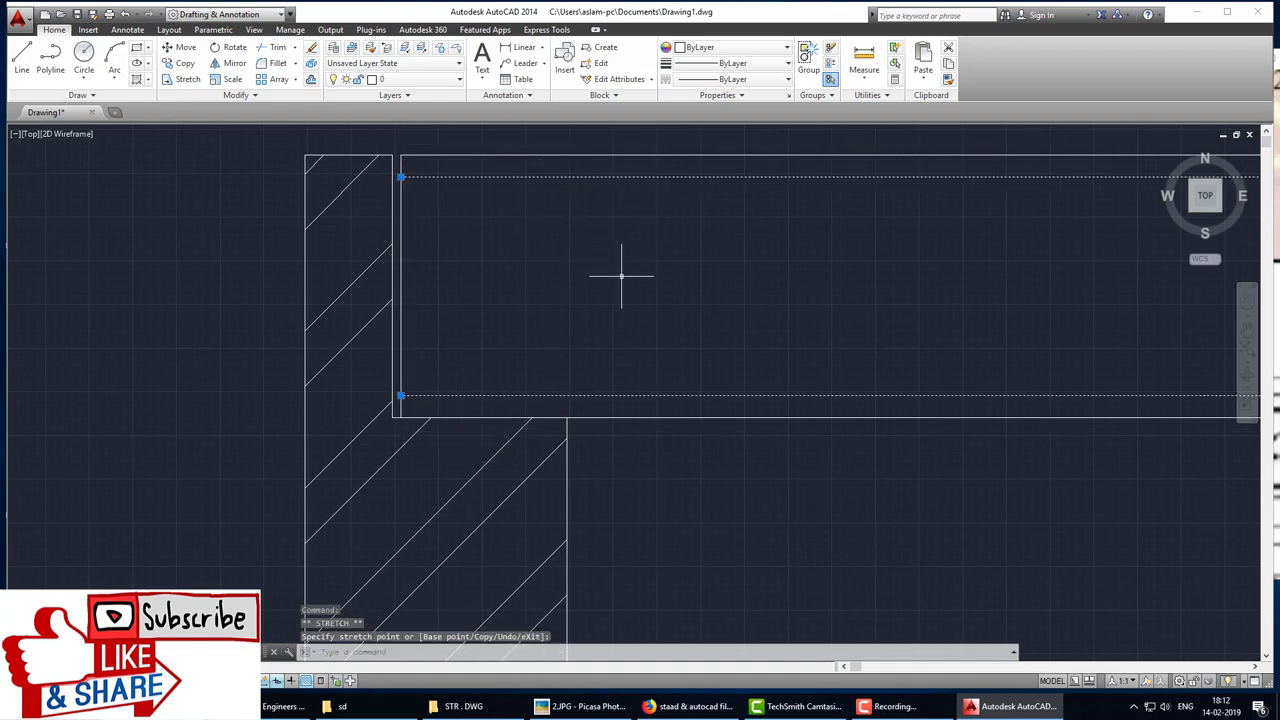
pyautogui.press('Escape')
# Step: Offset the beam's left end line 40 inside the beam
pyautogui.scroll(-2, 656, 466)
pyautogui.moveTo(656, 466)
pyautogui.mouseDown(button='middle')
pyautogui.moveTo(394, 443)
pyautogui.moveTo(562, 372)
pyautogui.mouseUp(button='middle')
pyautogui.scroll(4, 440, 305)
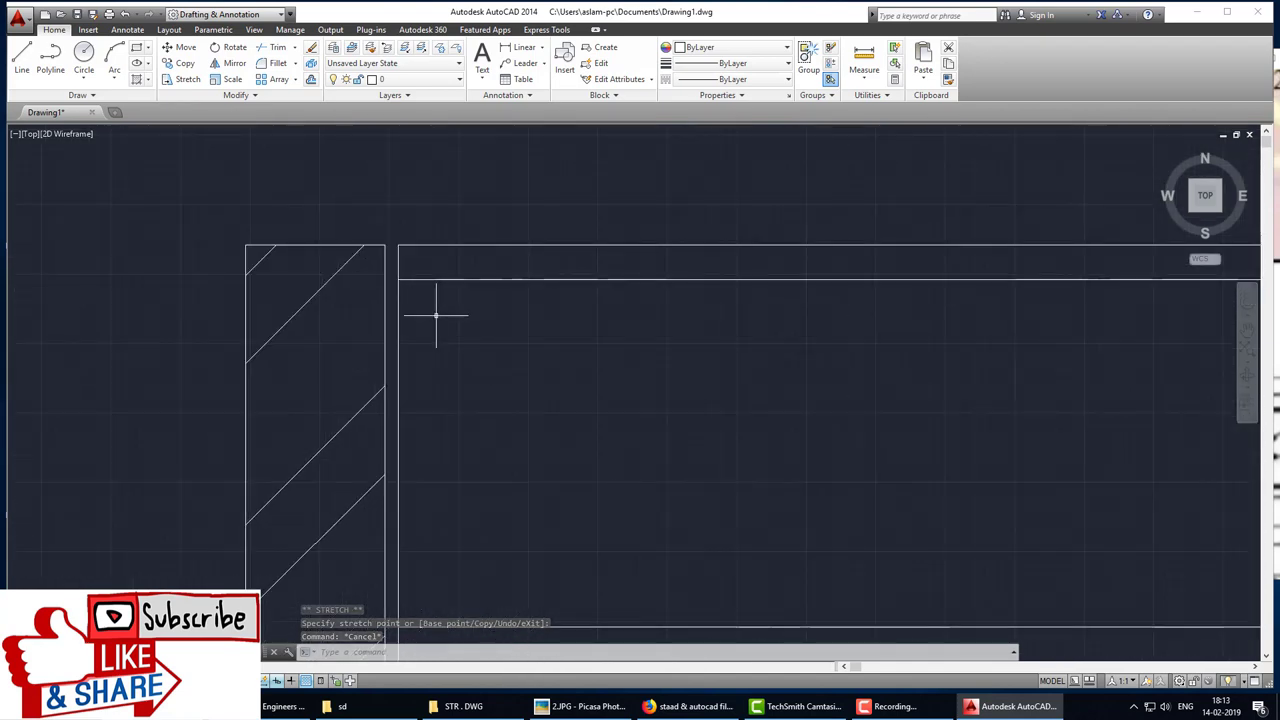
pyautogui.write('o')
pyautogui.press('Return')
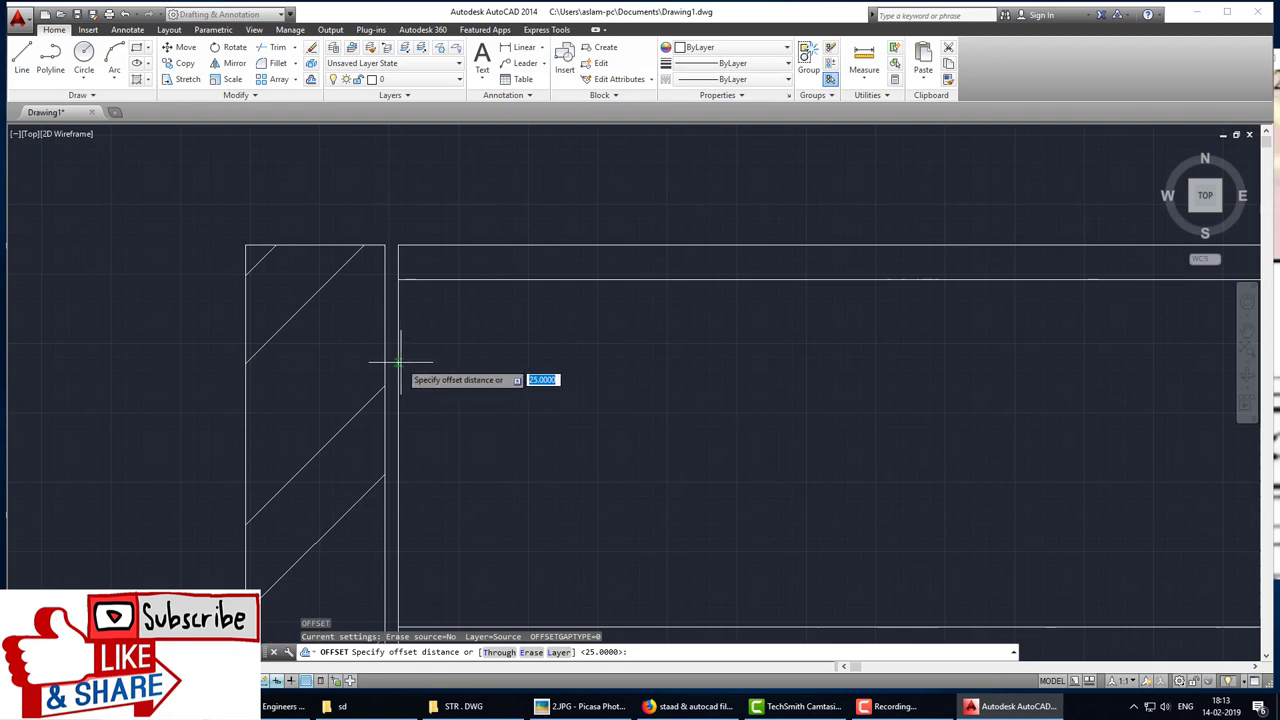
pyautogui.click(386, 363)
pyautogui.write('40')
pyautogui.press('Return')
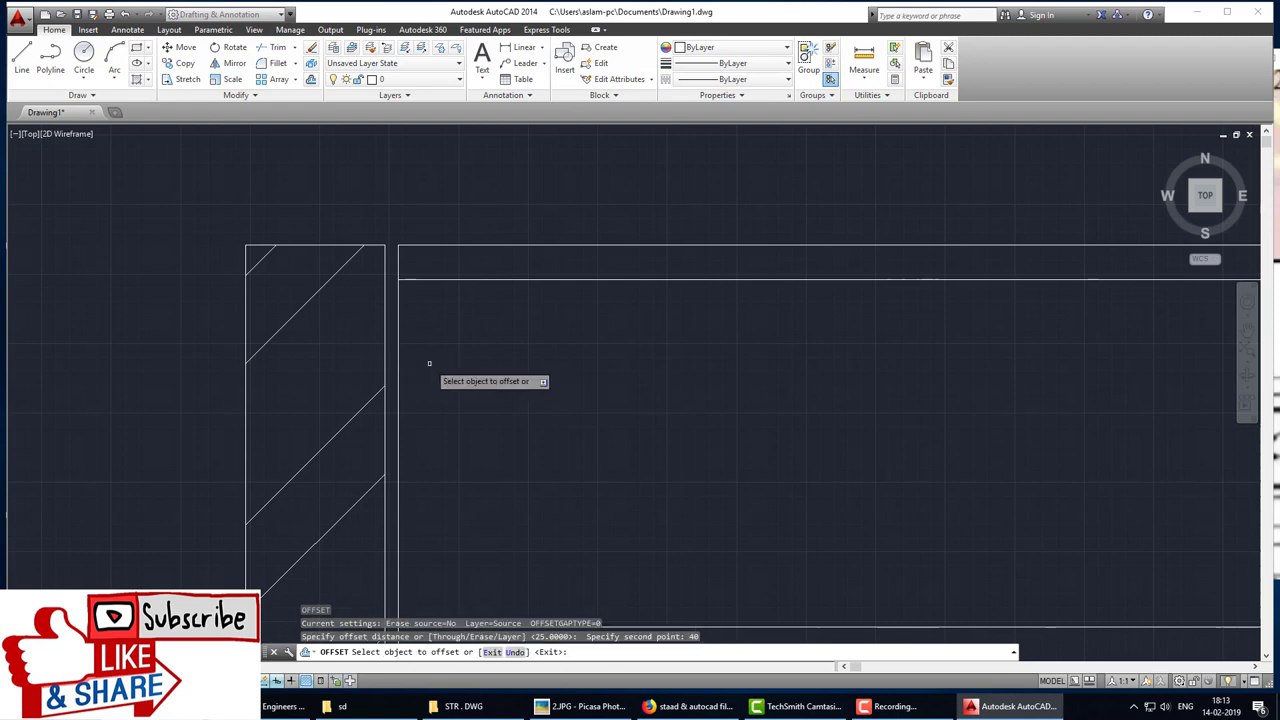
pyautogui.click(398, 365)
pyautogui.click(423, 363)
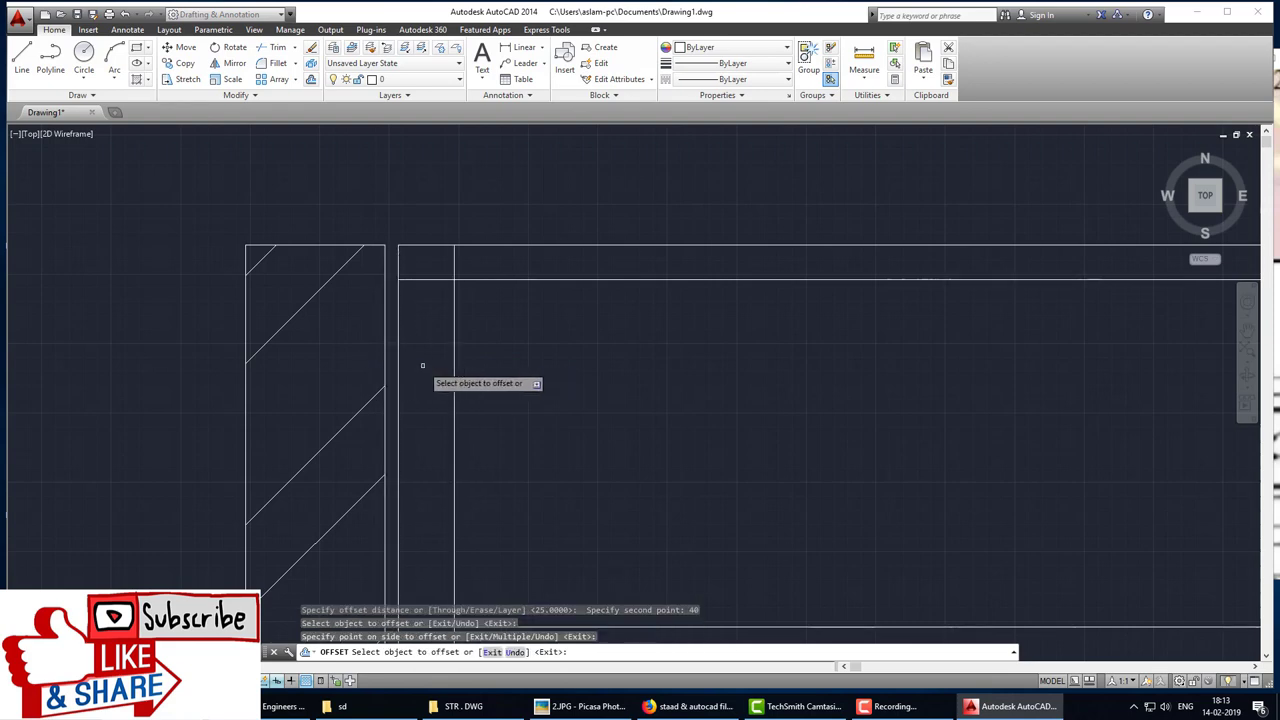
pyautogui.press('Escape')
# Step: Start a TRIM with all objects as cutting edges, then cancel it
pyautogui.write('r')
pyautogui.press('Return')
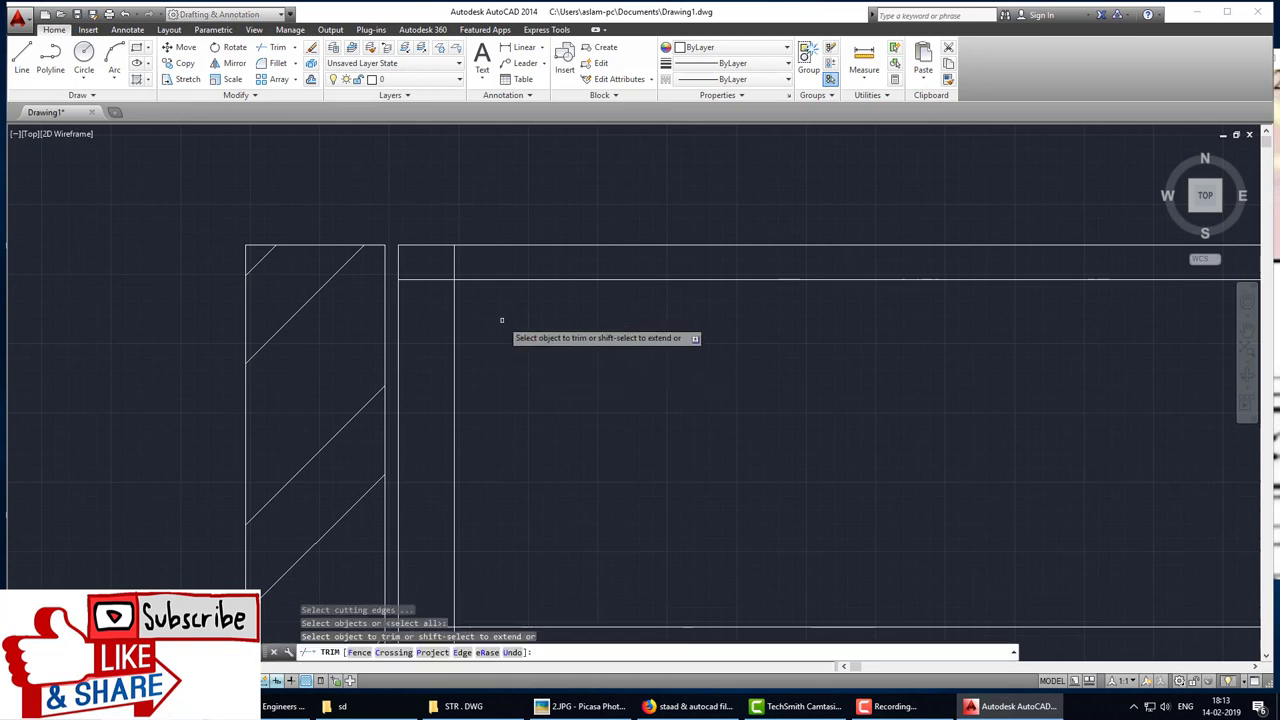
pyautogui.press('Return')
pyautogui.scroll(-3, 482, 323)
pyautogui.scroll(5, 489, 424)
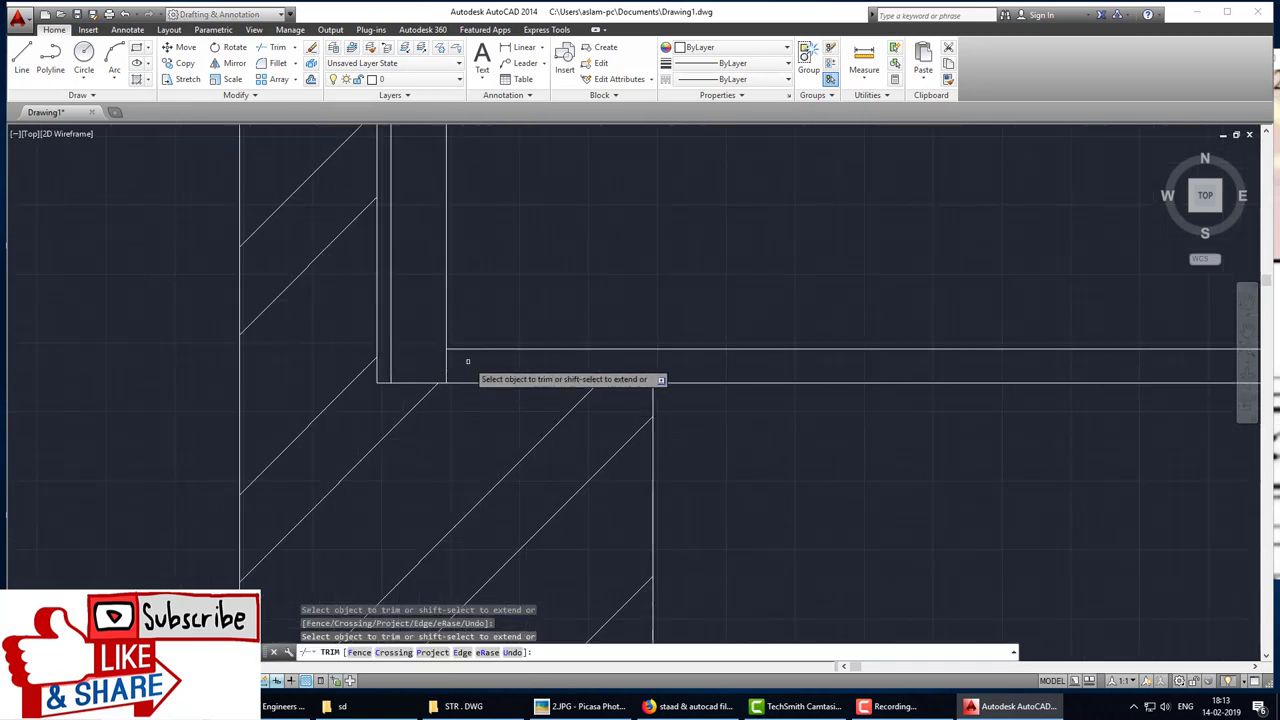
pyautogui.press('Escape')
pyautogui.write('ER')
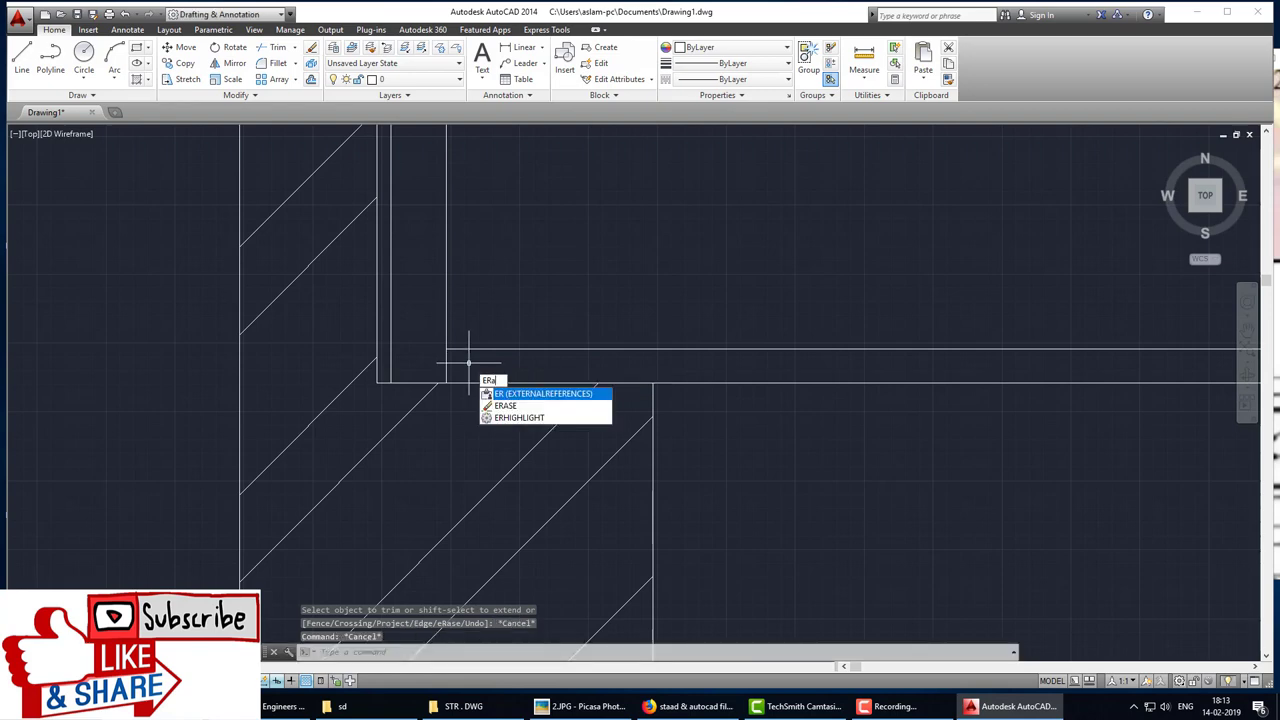
# Step: Offset the vertical line 300 along the beam to place the first stirrup
pyautogui.press('Return')
pyautogui.press('Escape')
pyautogui.scroll(-4, 481, 340)
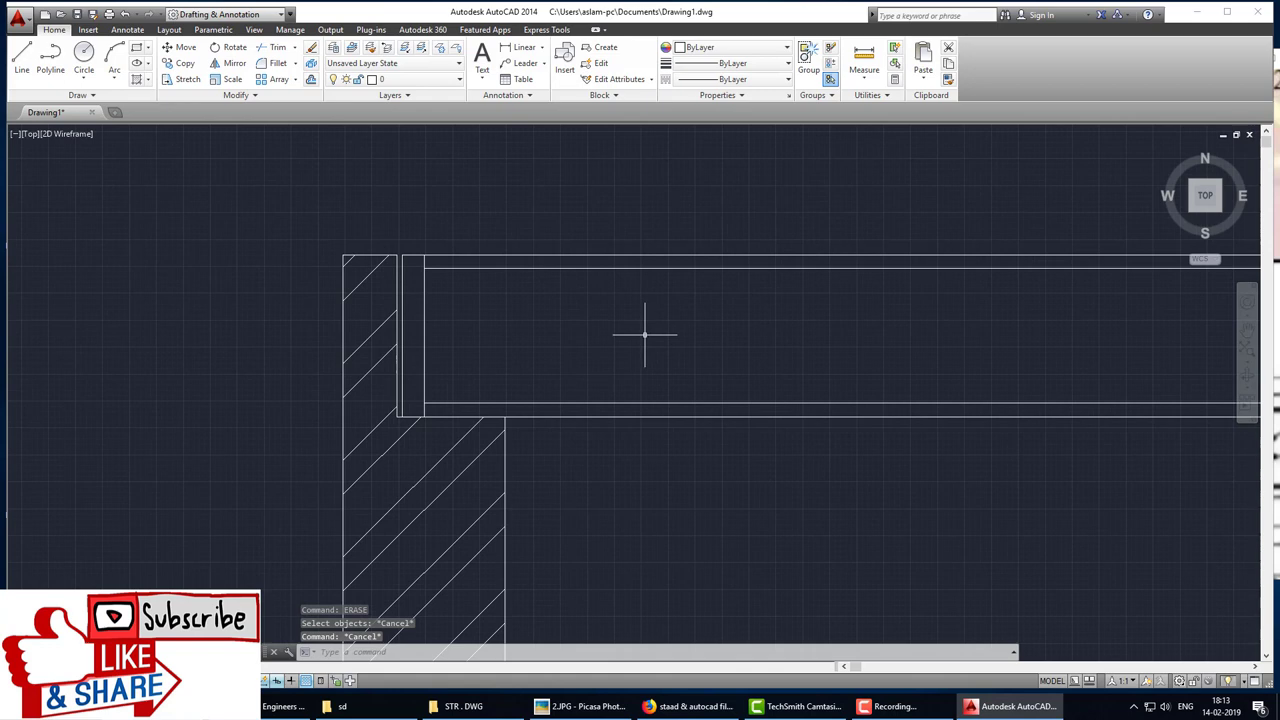
pyautogui.write('o')
pyautogui.press('Return')
pyautogui.click(424, 337)
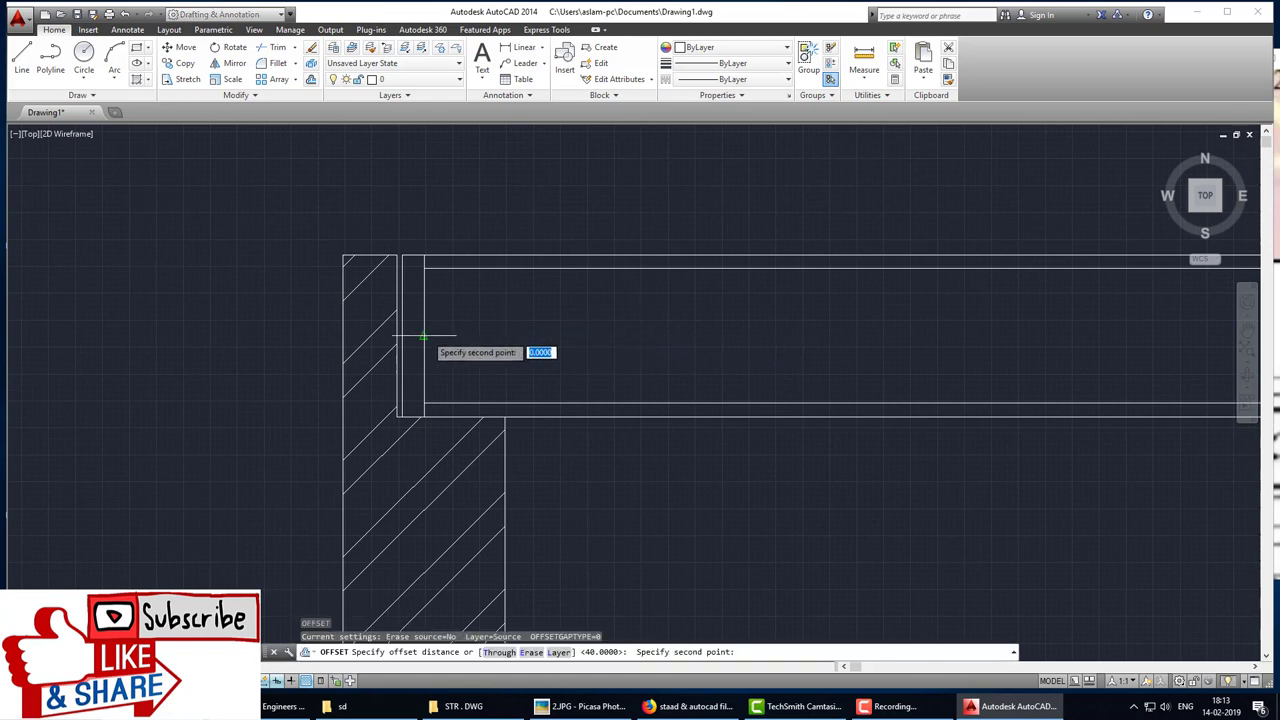
pyautogui.write('300')
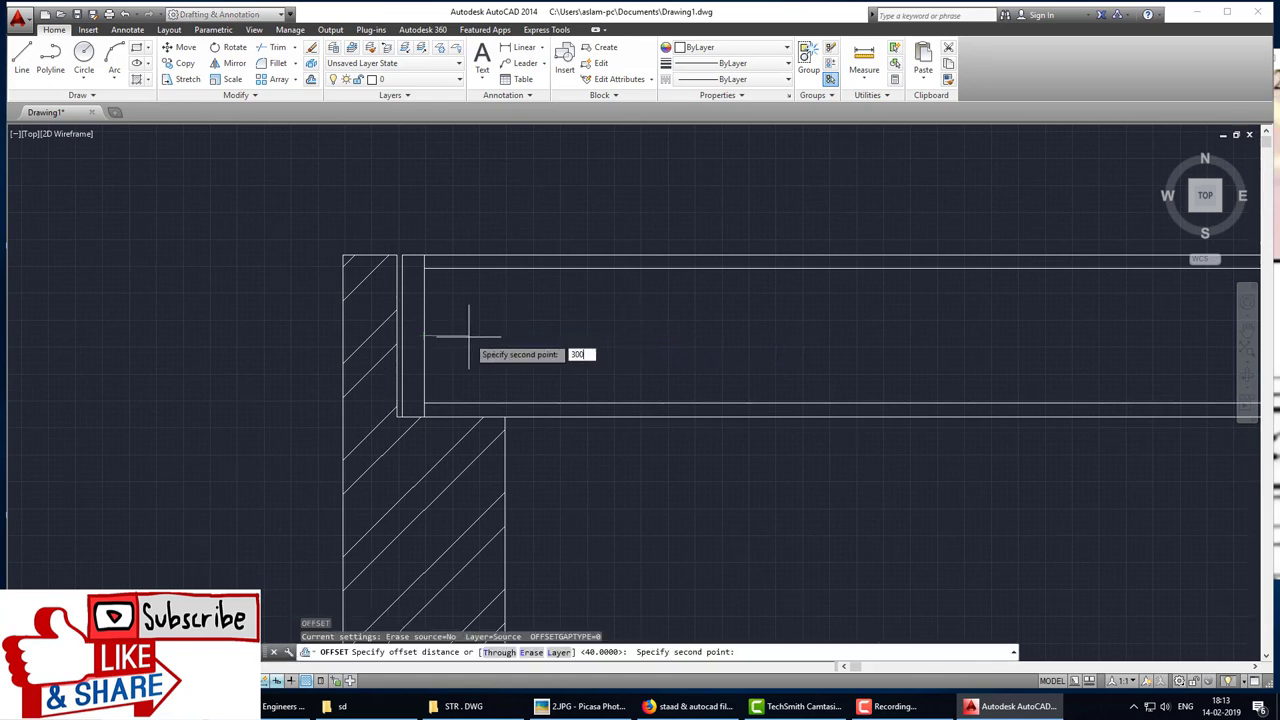
pyautogui.press('Return')
pyautogui.click(422, 337)
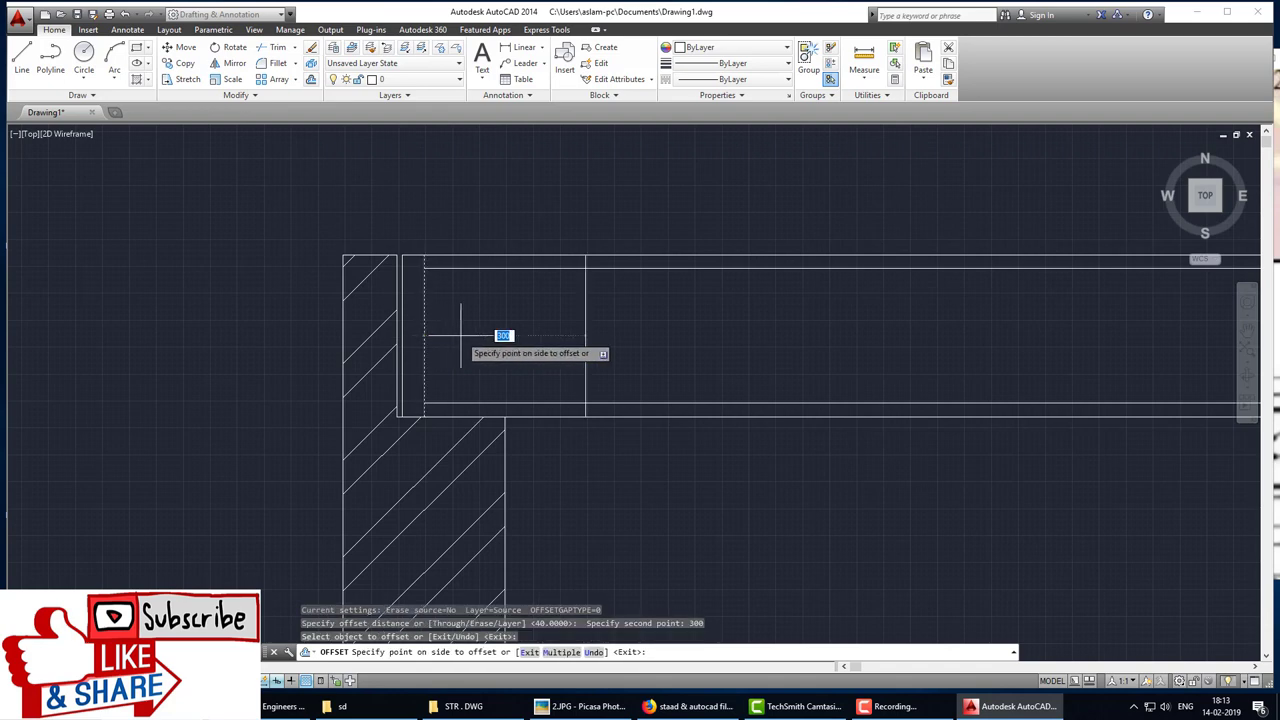
pyautogui.click(635, 340)
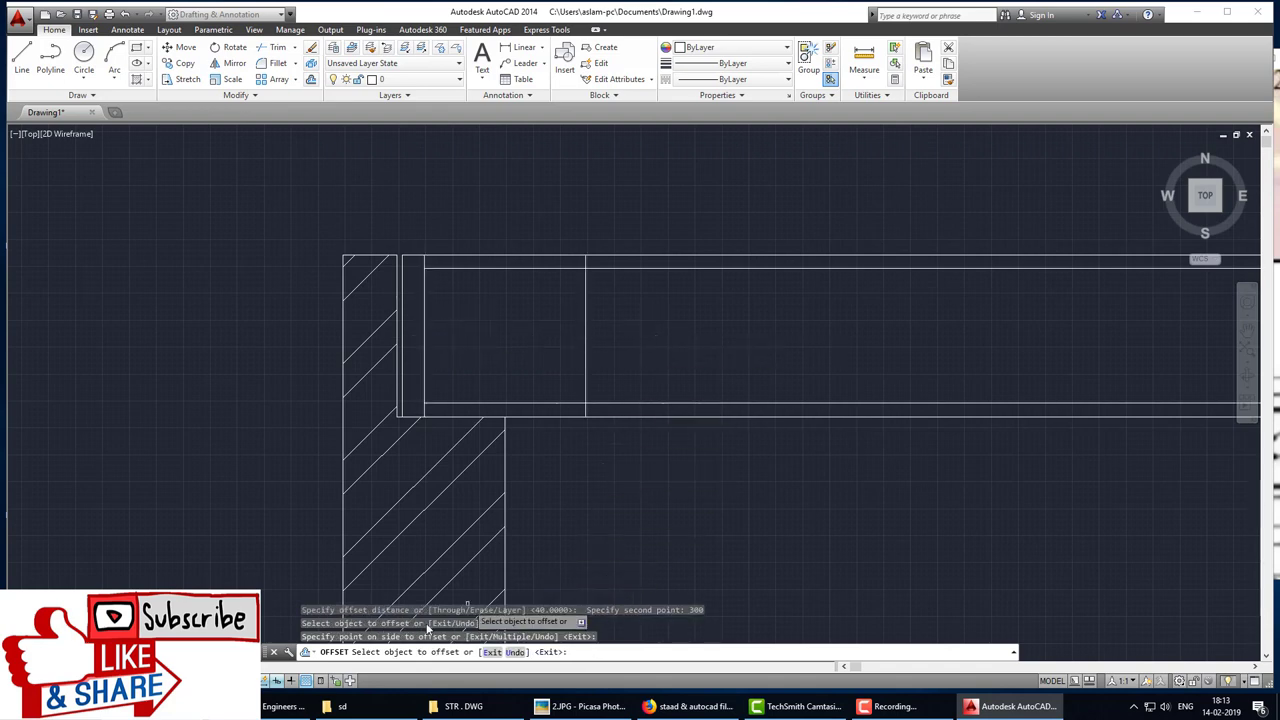
# Step: Repeat stirrup lines at 300 spacing along the beam to its right end using Multiple
pyautogui.click(586, 334)
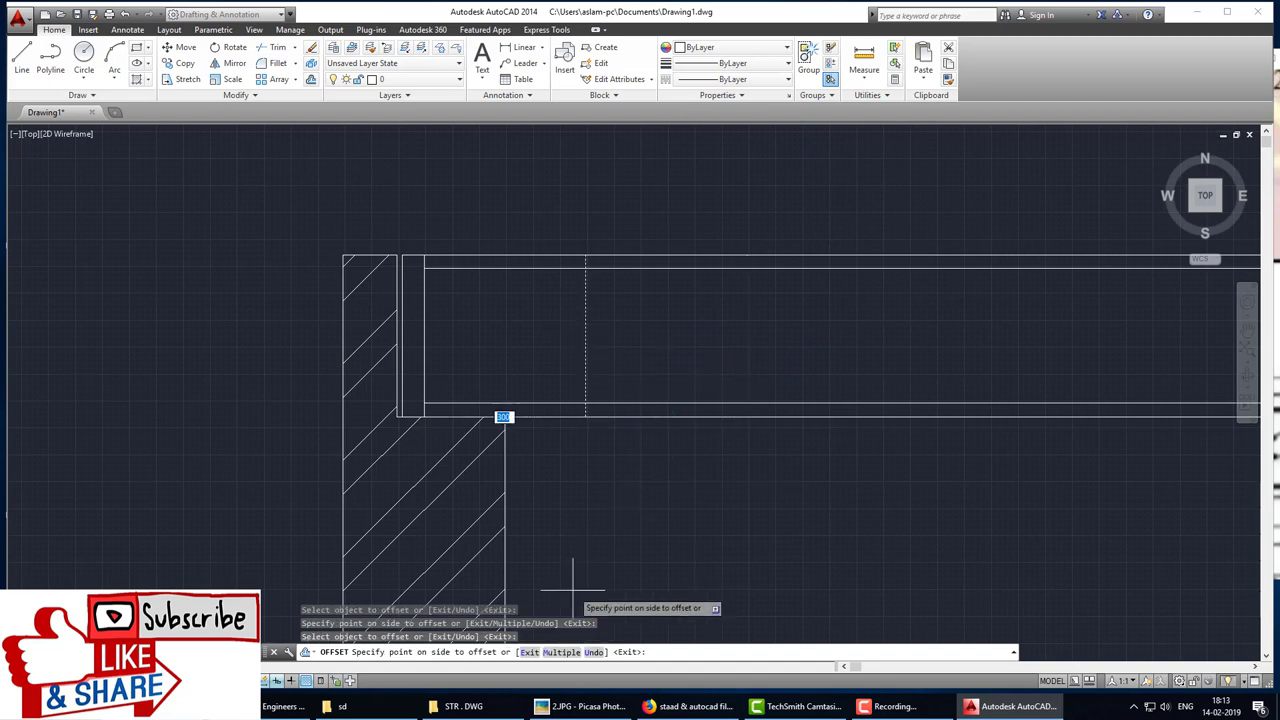
pyautogui.click(562, 652)
pyautogui.click(786, 371)
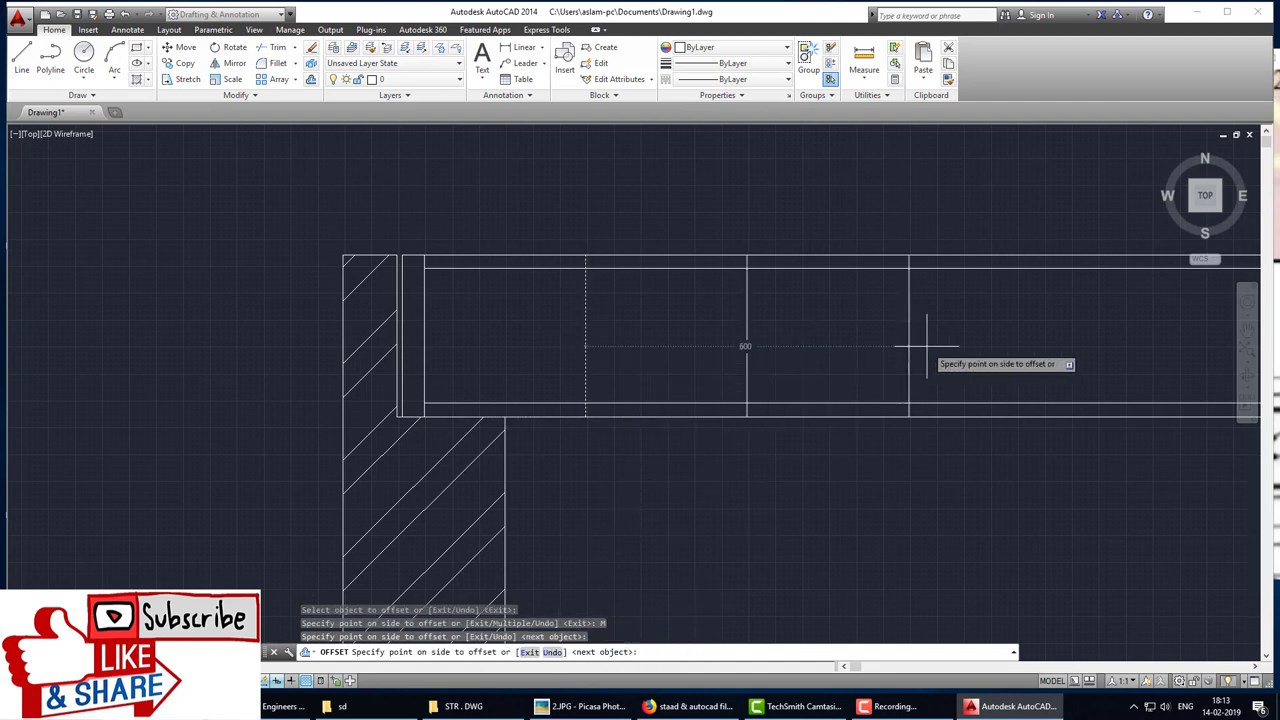
pyautogui.click(929, 343)
pyautogui.scroll(-5, 925, 345)
pyautogui.click(1096, 345)
pyautogui.moveTo(1096, 345); pyautogui.dragTo(706, 354, button='middle')
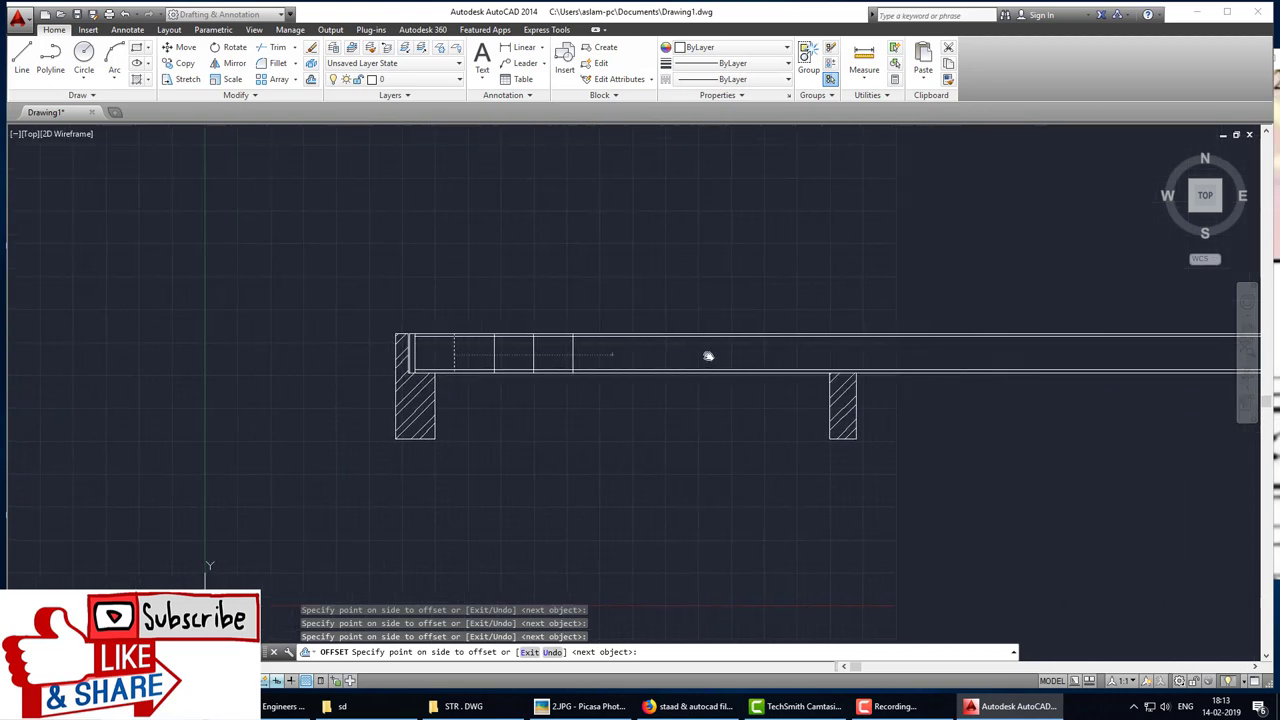
pyautogui.click(806, 355)
pyautogui.click(830, 355)
pyautogui.click(870, 355)
pyautogui.click(910, 354)
pyautogui.click(925, 354)
pyautogui.click(940, 353)
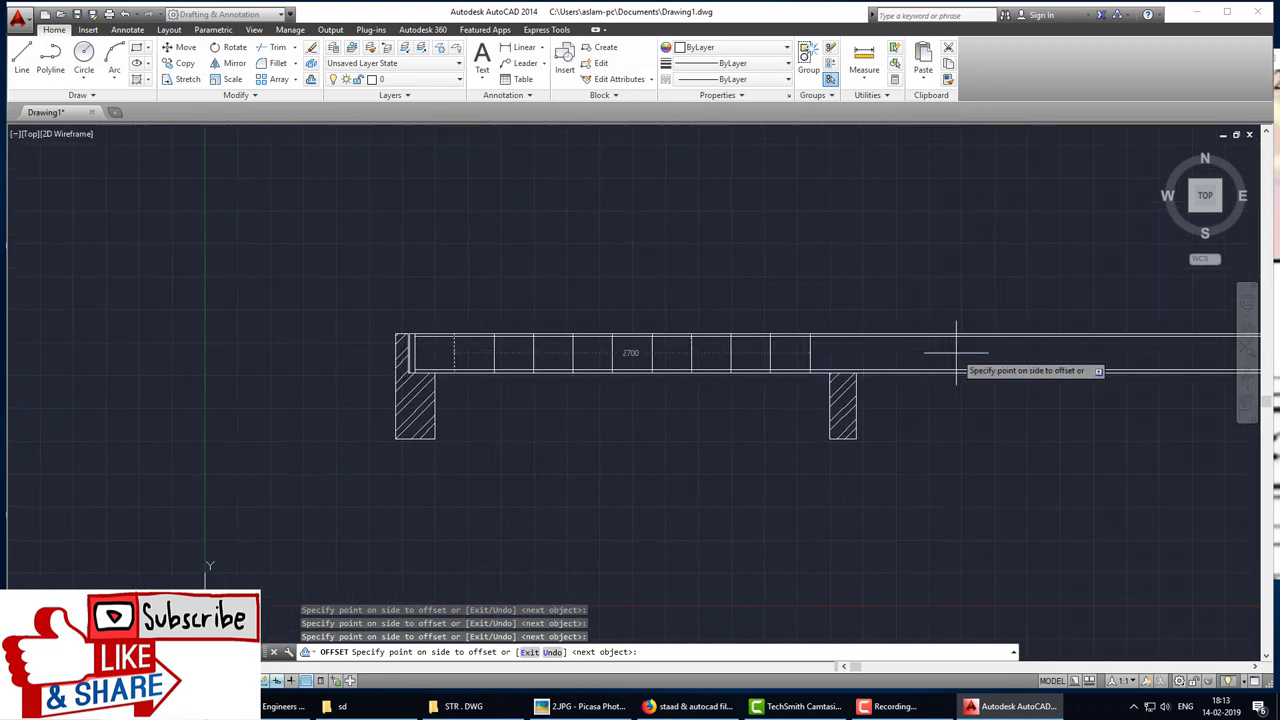
pyautogui.click(975, 353)
pyautogui.moveTo(1053, 352); pyautogui.dragTo(605, 360, button='middle')
pyautogui.click(608, 360)
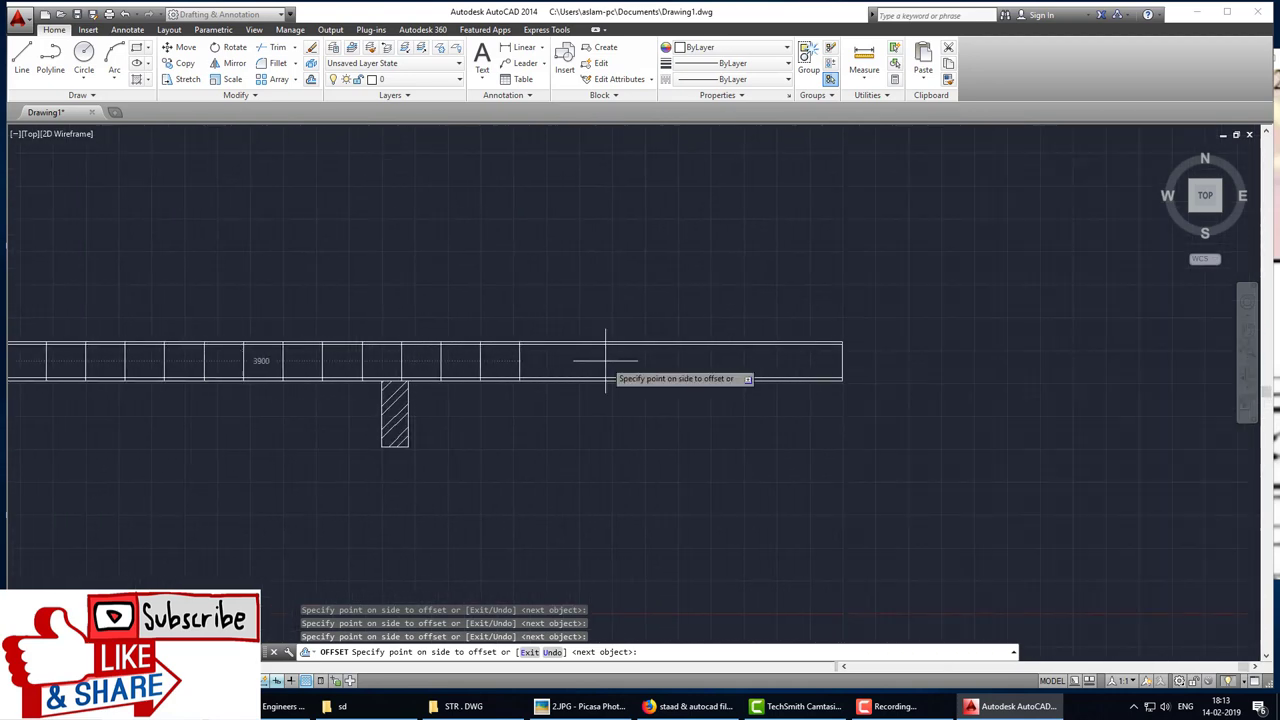
pyautogui.click(655, 358)
pyautogui.click(703, 357)
pyautogui.click(760, 358)
pyautogui.click(800, 358)
pyautogui.click(806, 357)
pyautogui.click(814, 356)
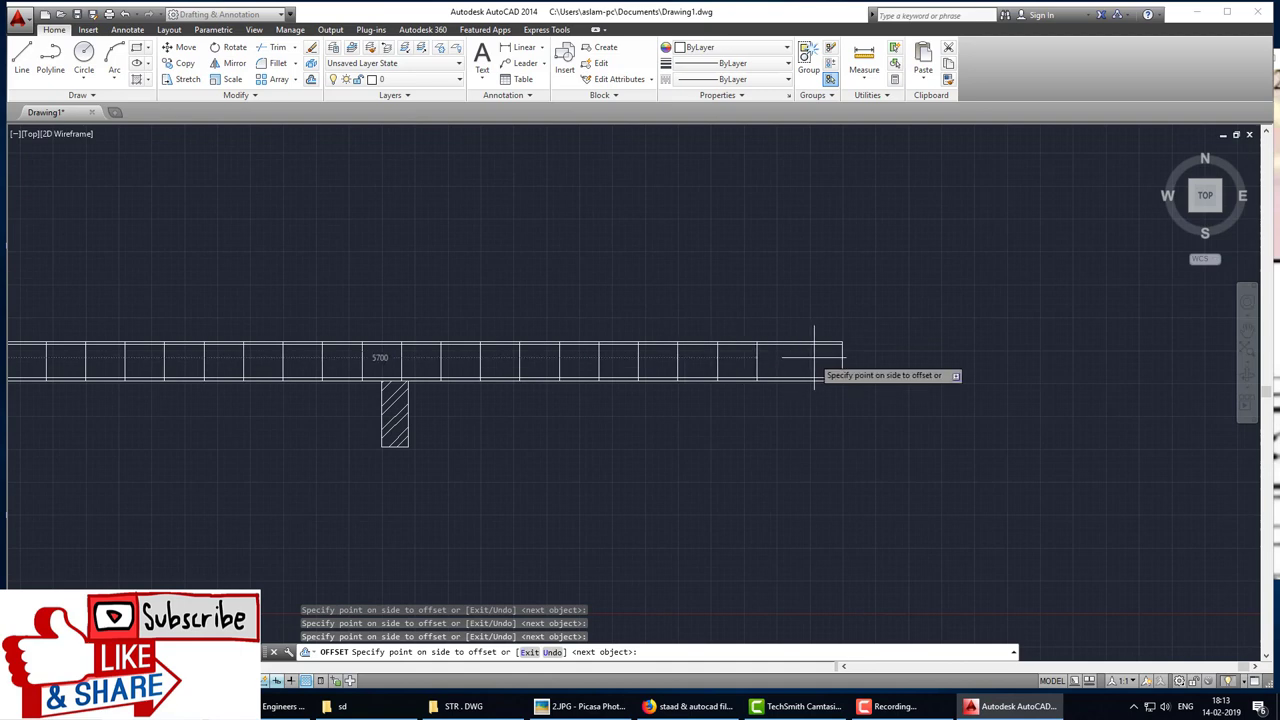
pyautogui.click(820, 354)
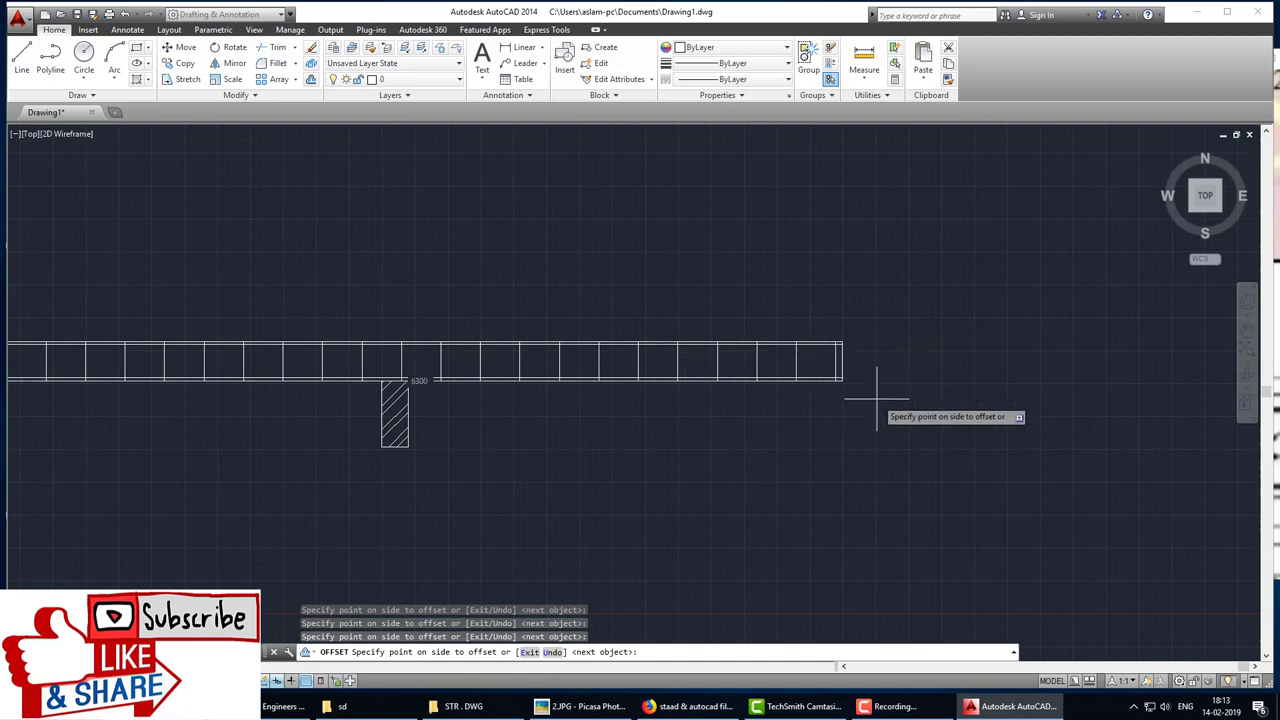
pyautogui.press('Escape')
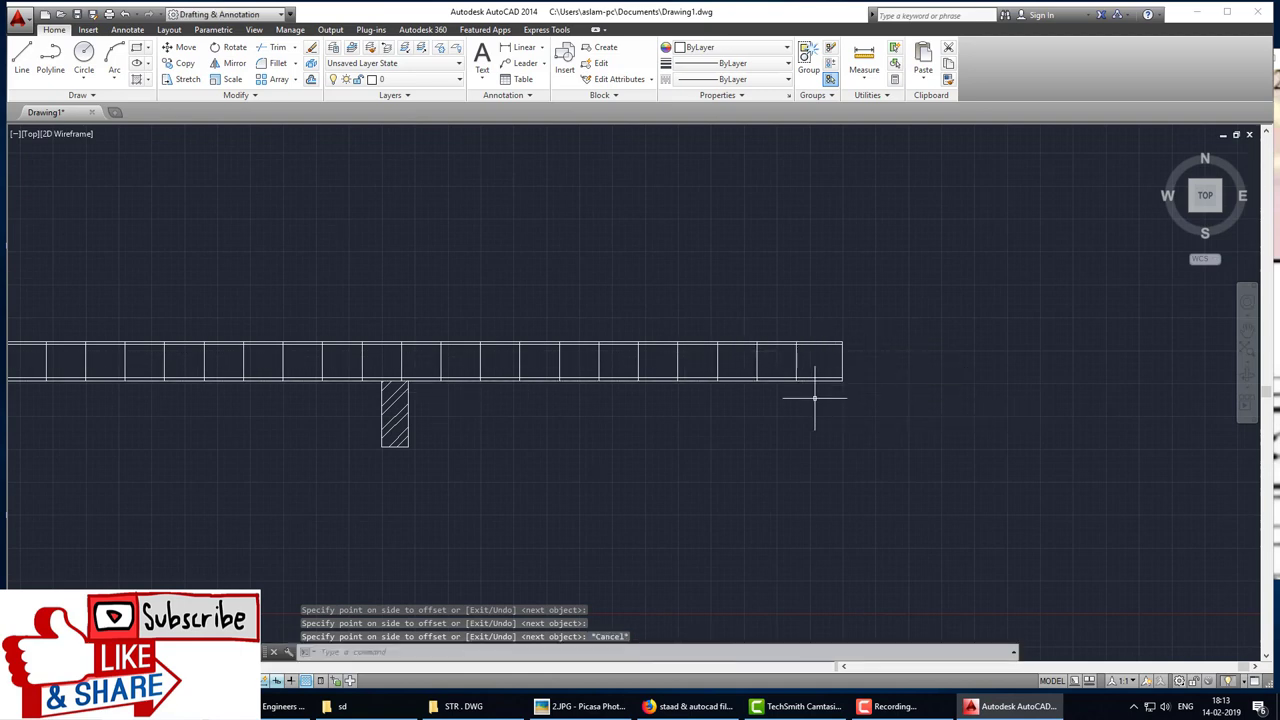
pyautogui.press('Return')
pyautogui.press('Return')
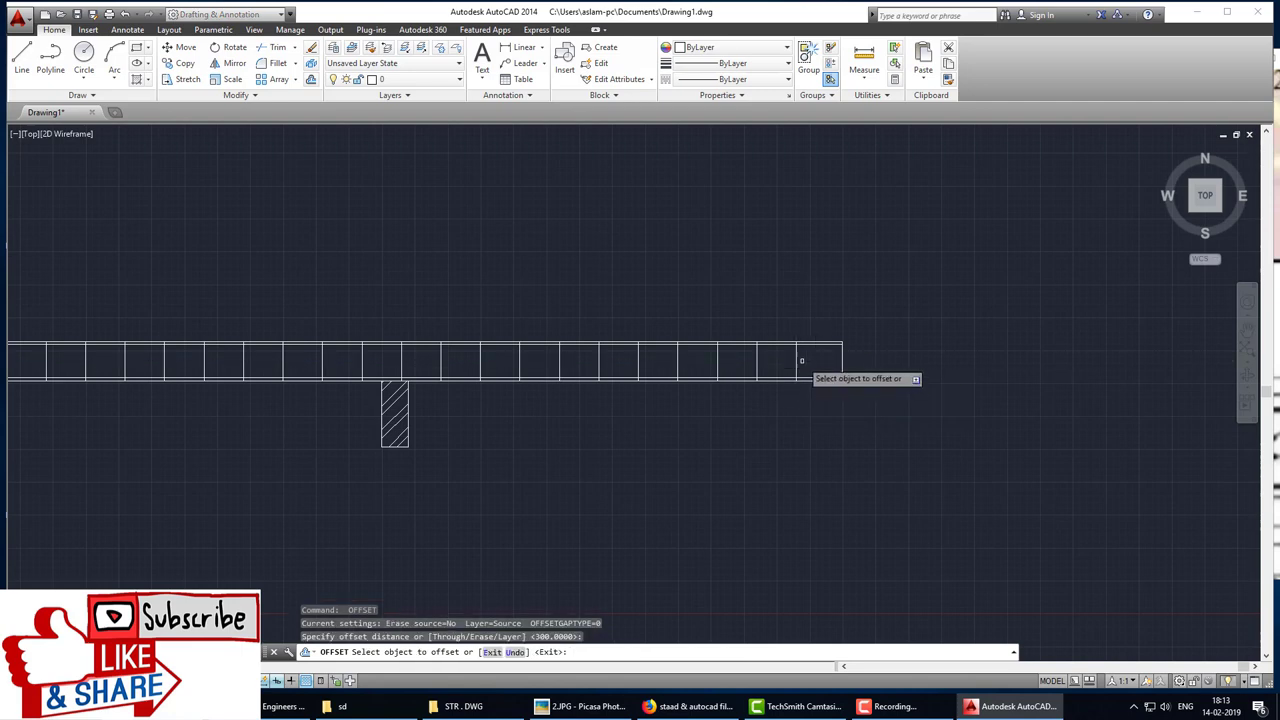
# Step: Offset one more stirrup line beside the last one, near the beam end
pyautogui.click(801, 361)
pyautogui.click(816, 350)
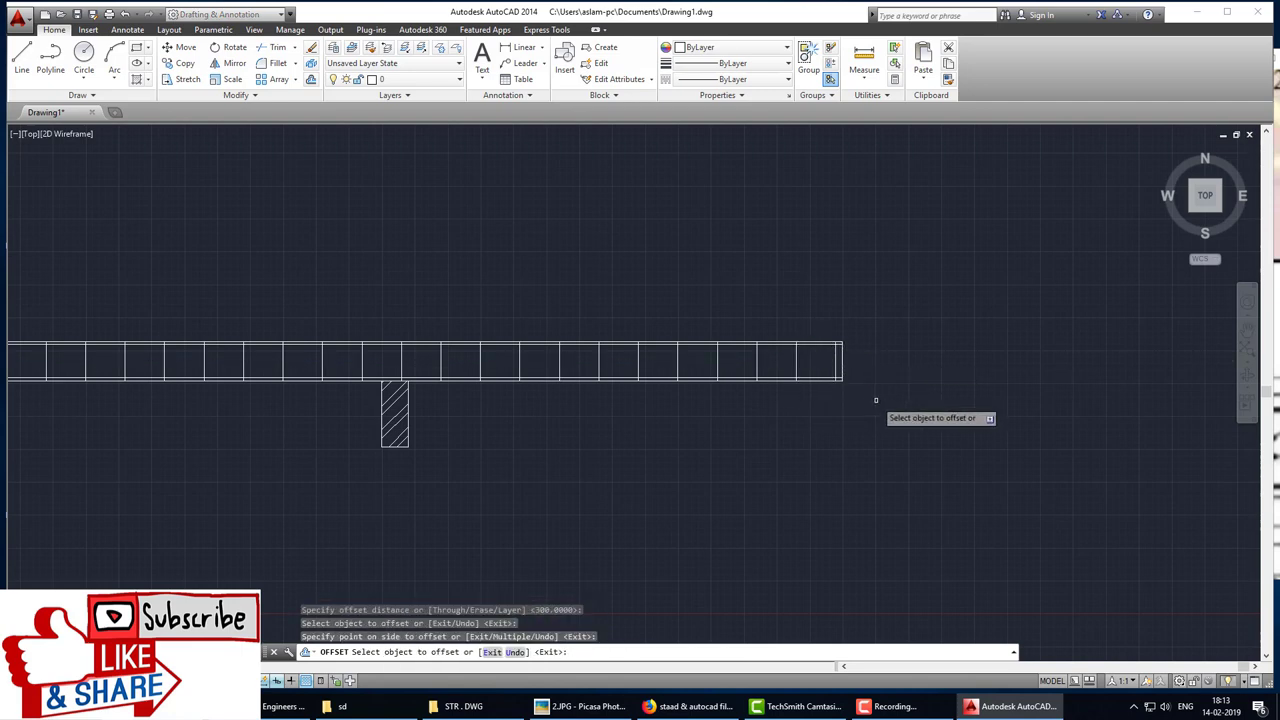
pyautogui.press('Escape')
# Step: Zoom in on the beam's bays and bring the Picasa reinforcement reference image to the front
pyautogui.moveTo(357, 423); pyautogui.dragTo(703, 463, button='middle')
pyautogui.scroll(3, 703, 463)
pyautogui.scroll(1, 508, 431)
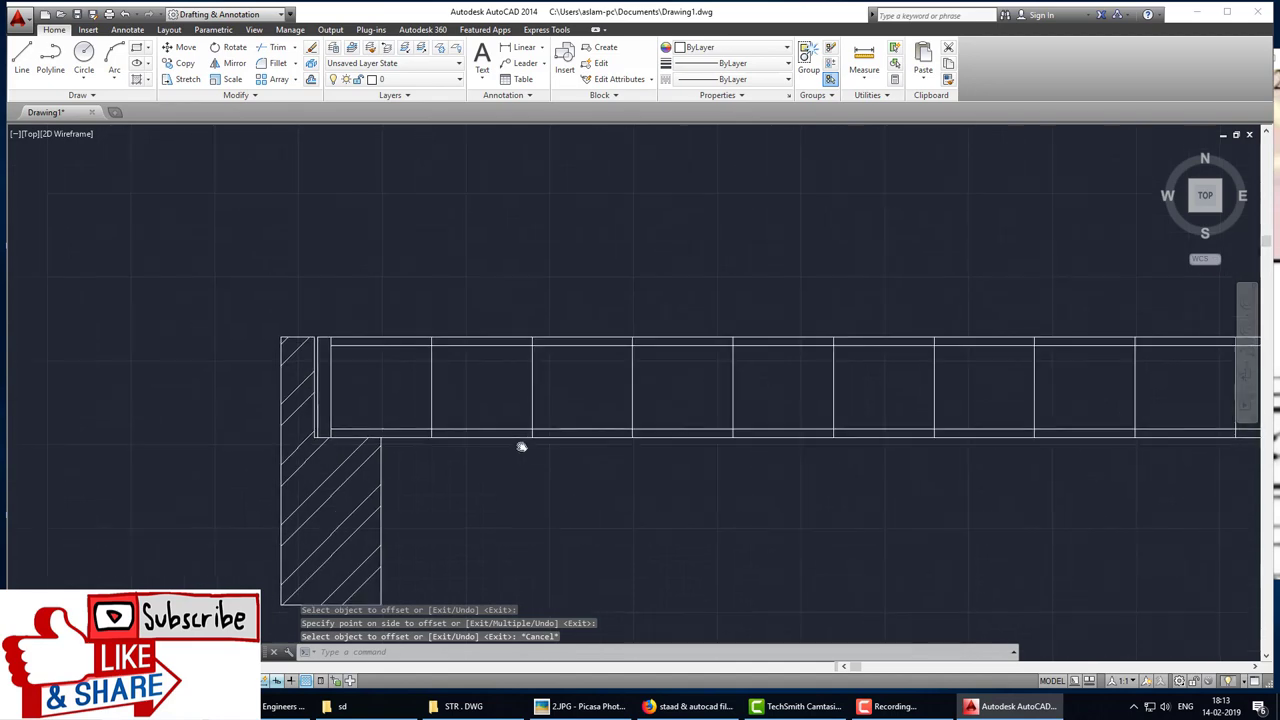
pyautogui.moveTo(521, 447)
pyautogui.mouseDown(button='middle')
pyautogui.moveTo(571, 503)
pyautogui.moveTo(508, 509)
pyautogui.mouseUp(button='middle')
pyautogui.scroll(-3, 510, 508)
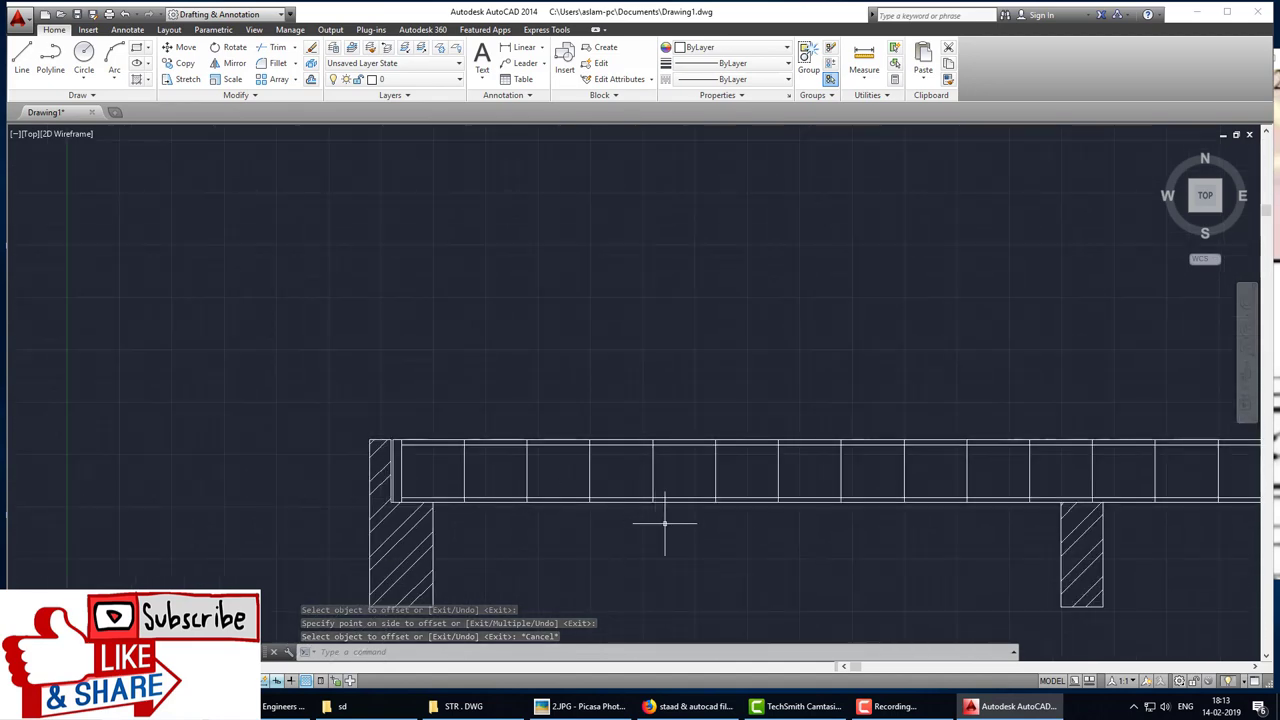
pyautogui.moveTo(665, 523); pyautogui.dragTo(600, 443, button='middle')
pyautogui.scroll(6, 600, 443)
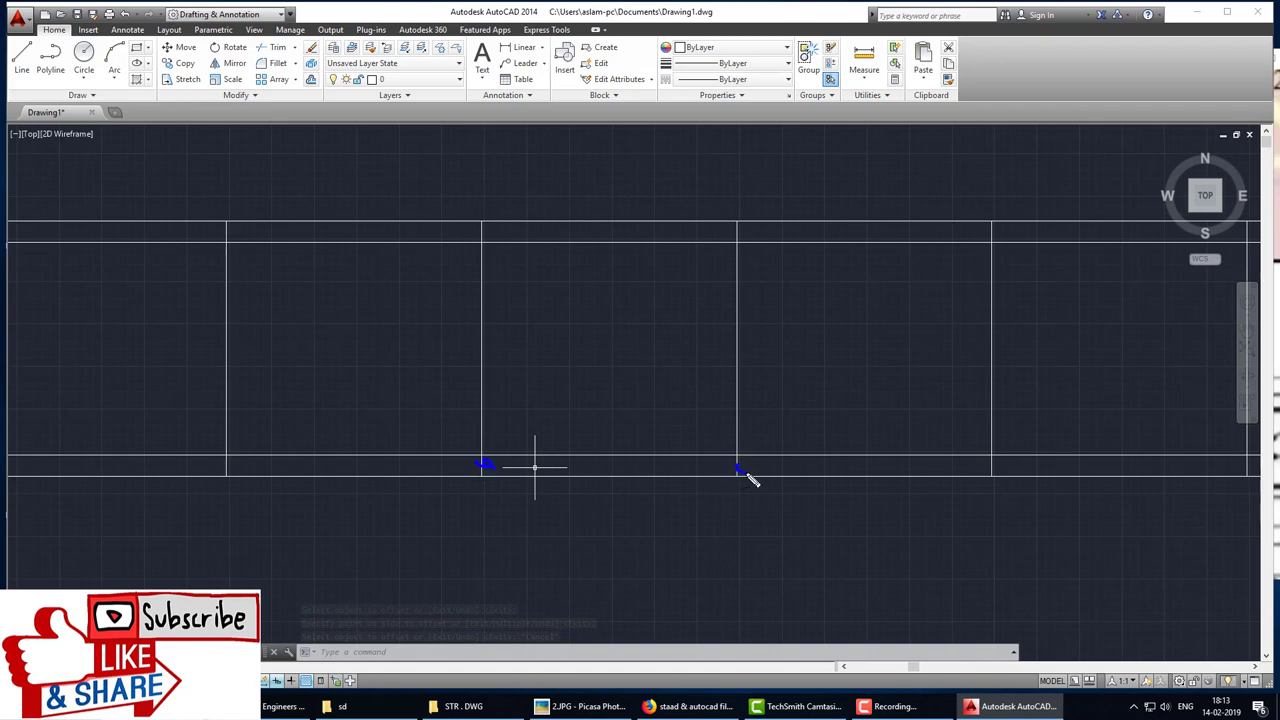
pyautogui.click(598, 710)
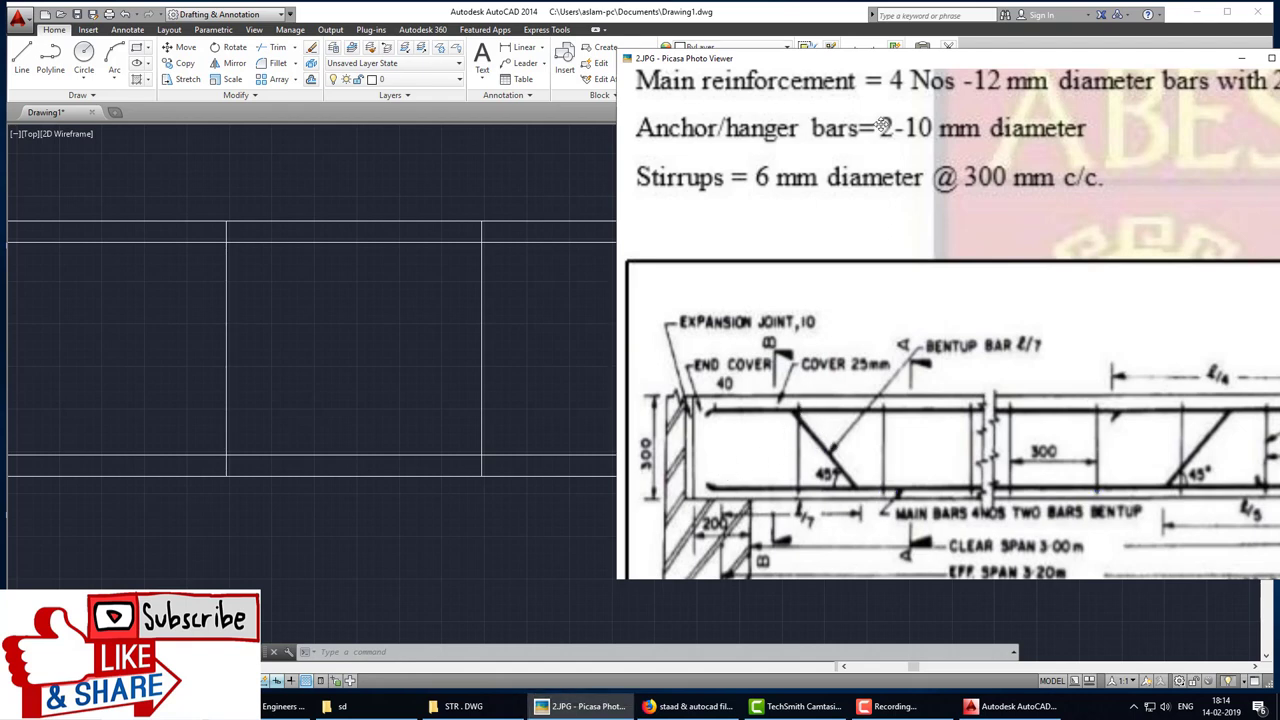
pyautogui.click(485, 230)
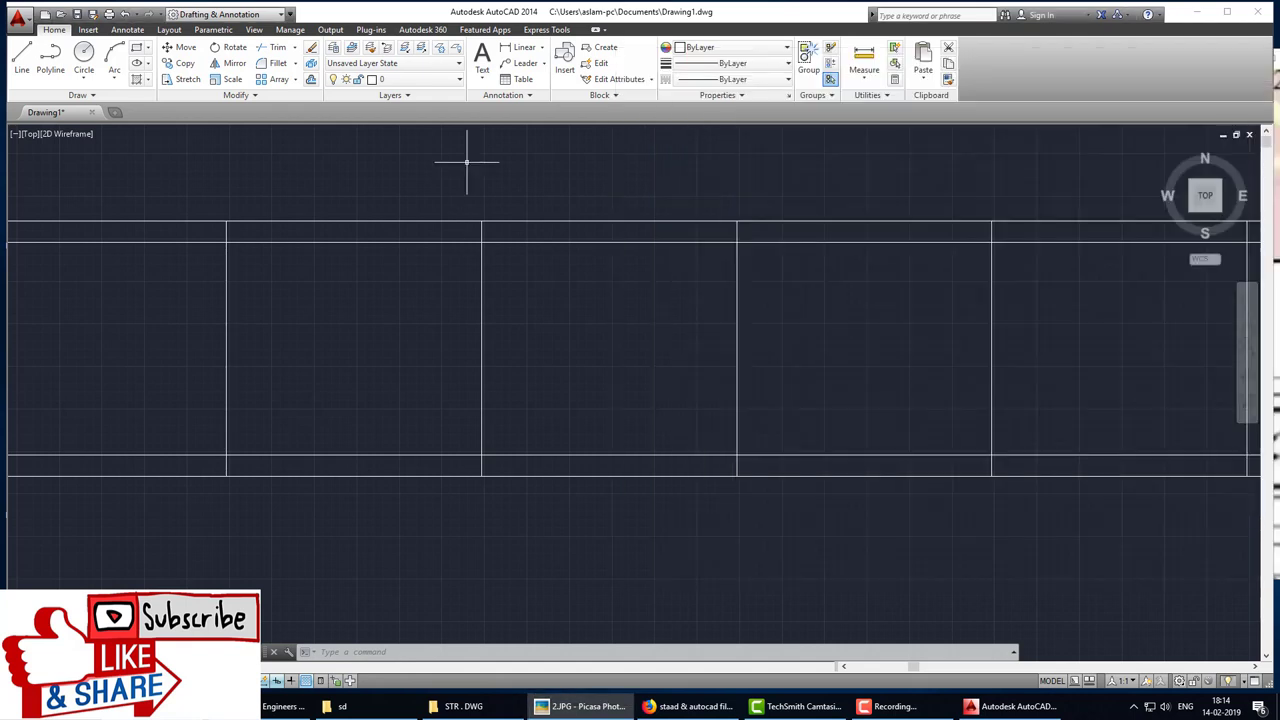
pyautogui.press('Escape')
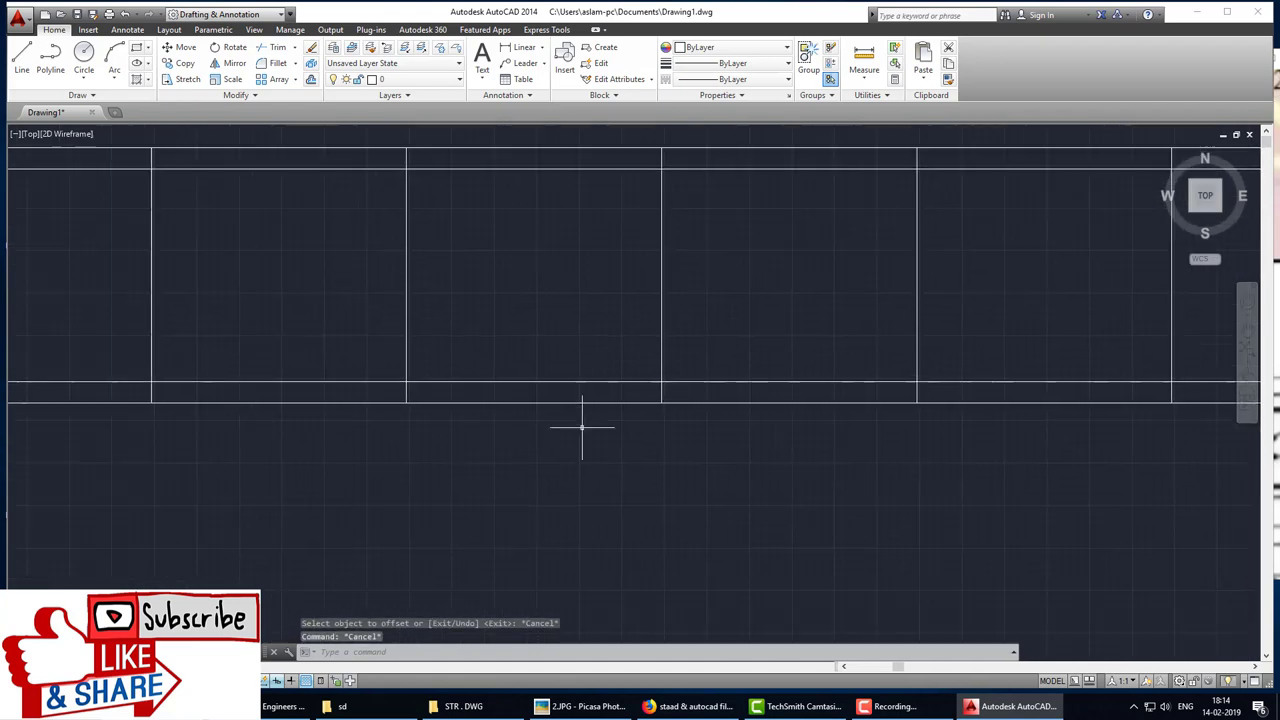
pyautogui.scroll(-3, 534, 424)
pyautogui.moveTo(477, 440); pyautogui.dragTo(491, 487, button='middle')
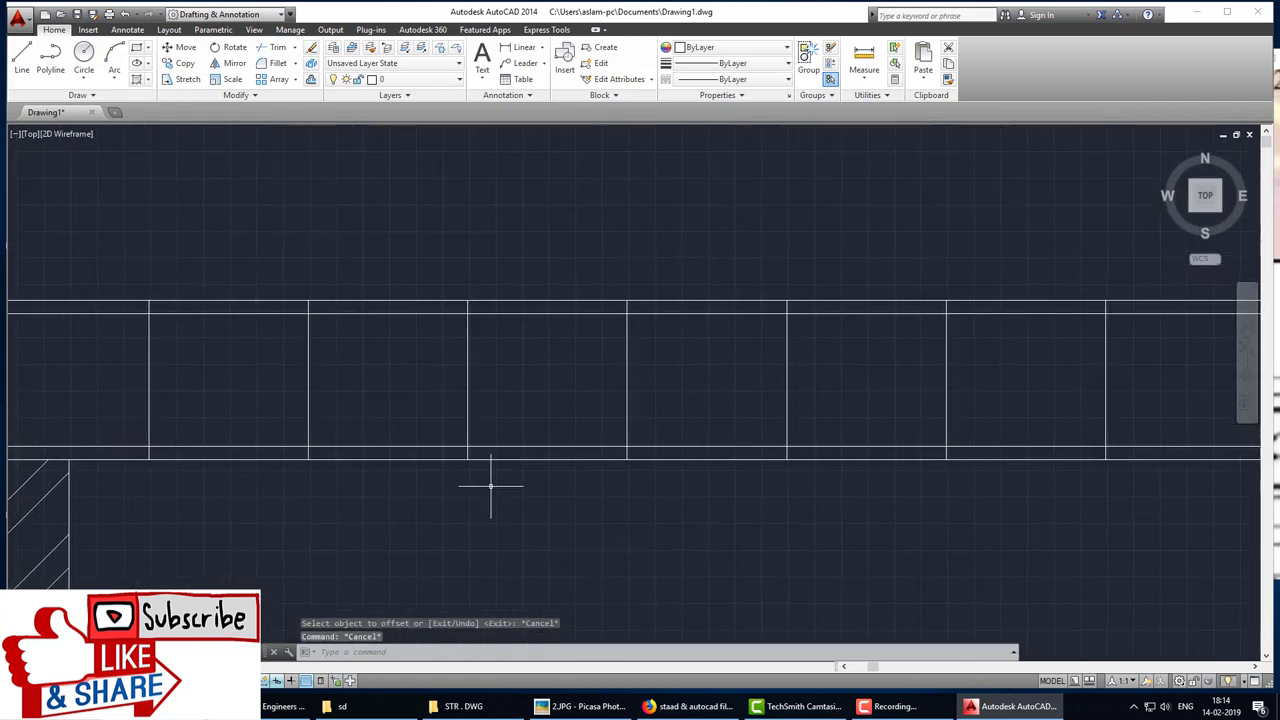
pyautogui.scroll(-2, 472, 486)
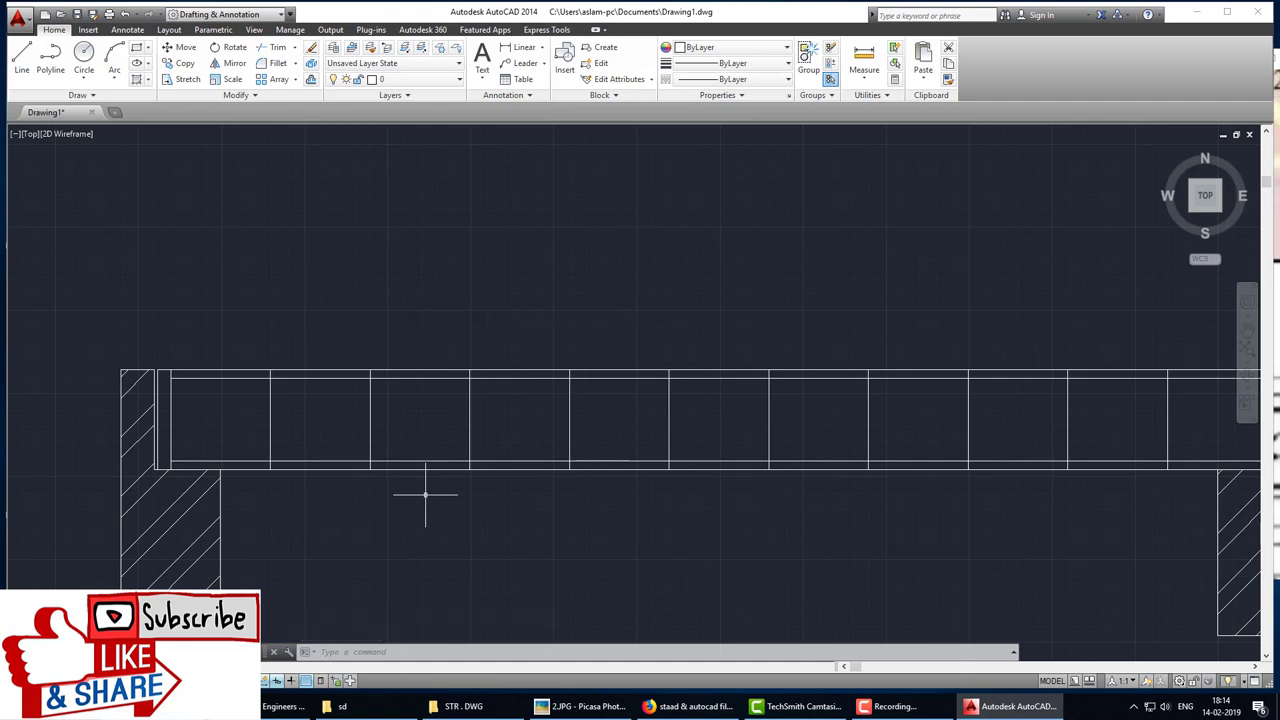
pyautogui.scroll(4, 452, 485)
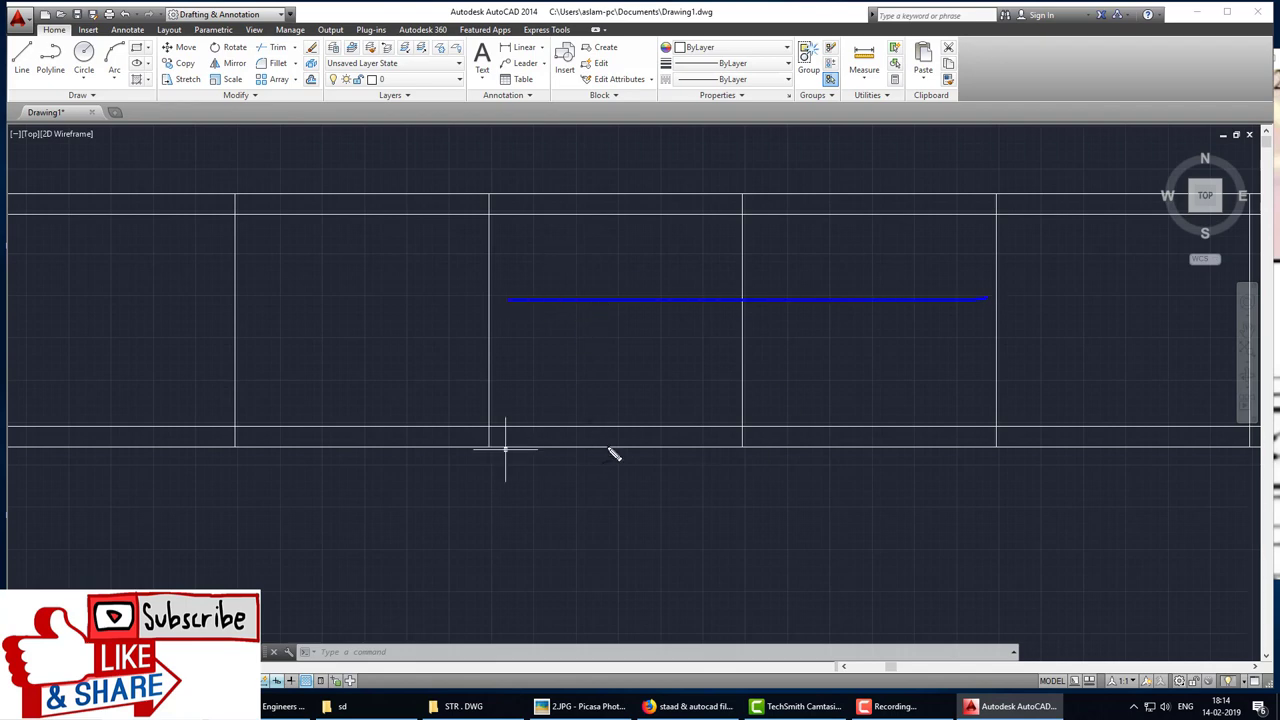
pyautogui.scroll(8, 735, 450)
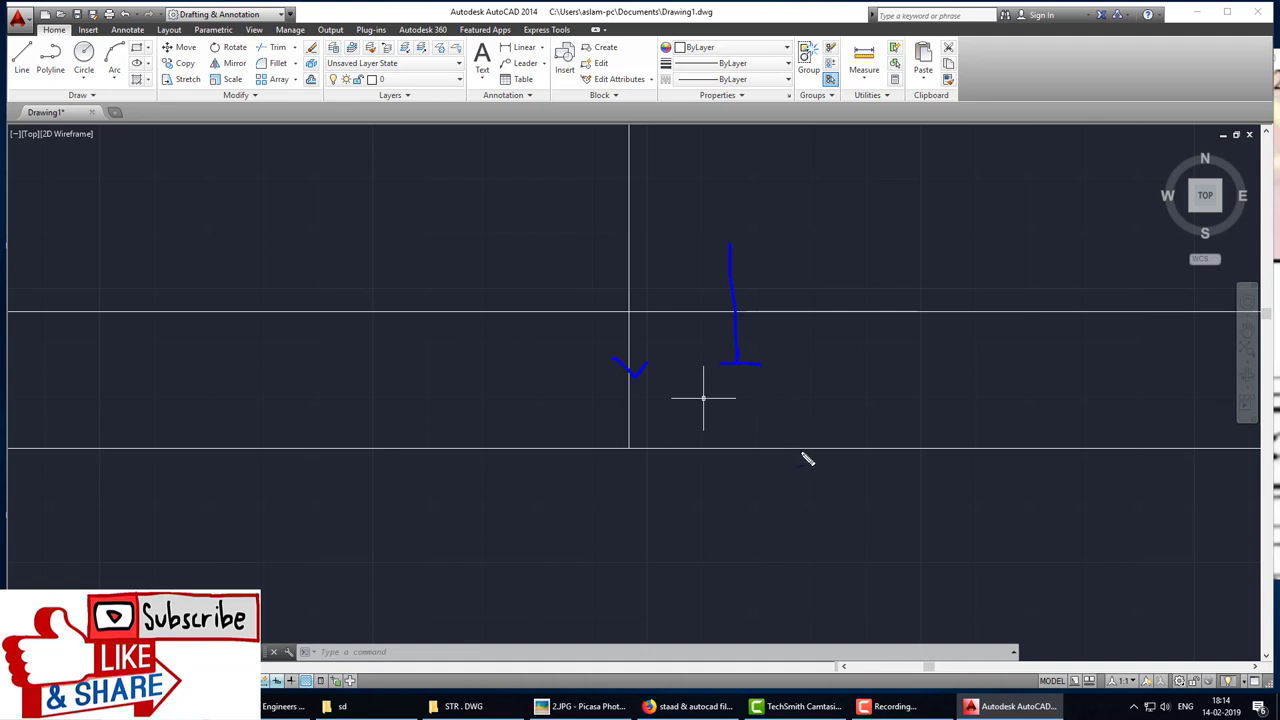
pyautogui.moveTo(810, 447); pyautogui.dragTo(795, 430)
pyautogui.scroll(-2, 786, 356)
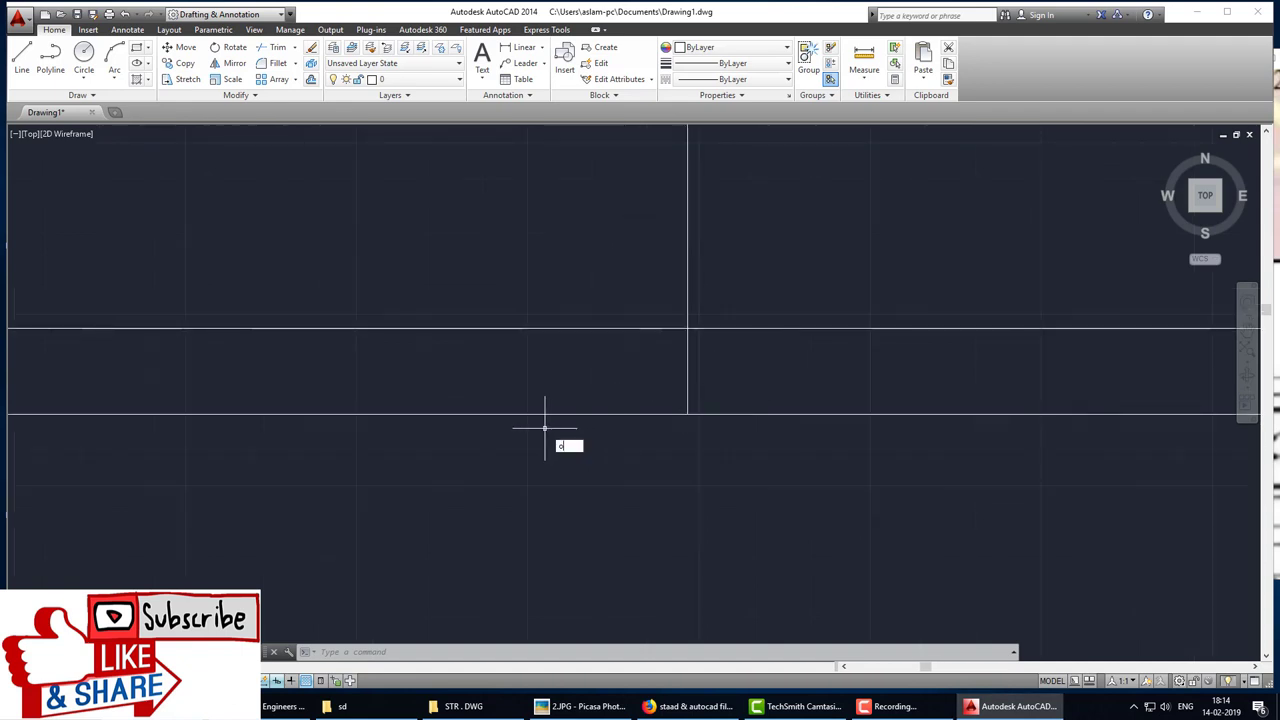
# Step: Offset the beam's bottom line 10 upward to create a bar line
pyautogui.press('Return')
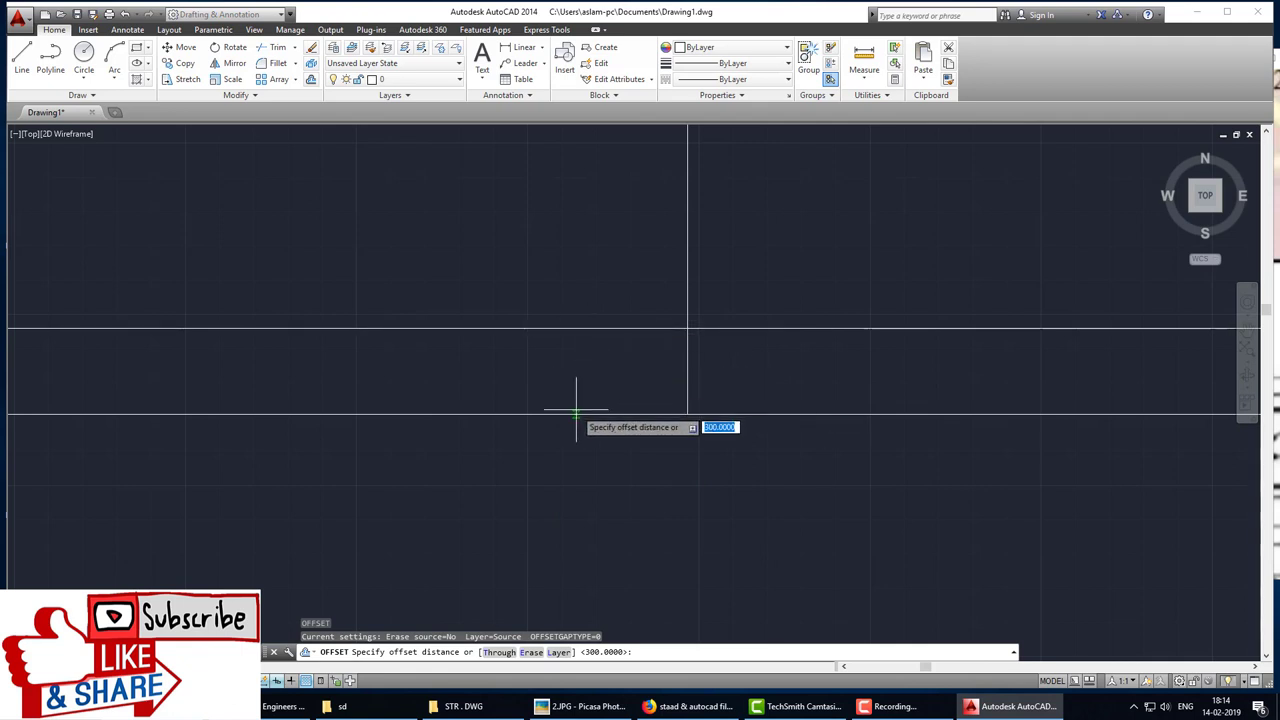
pyautogui.click(577, 411)
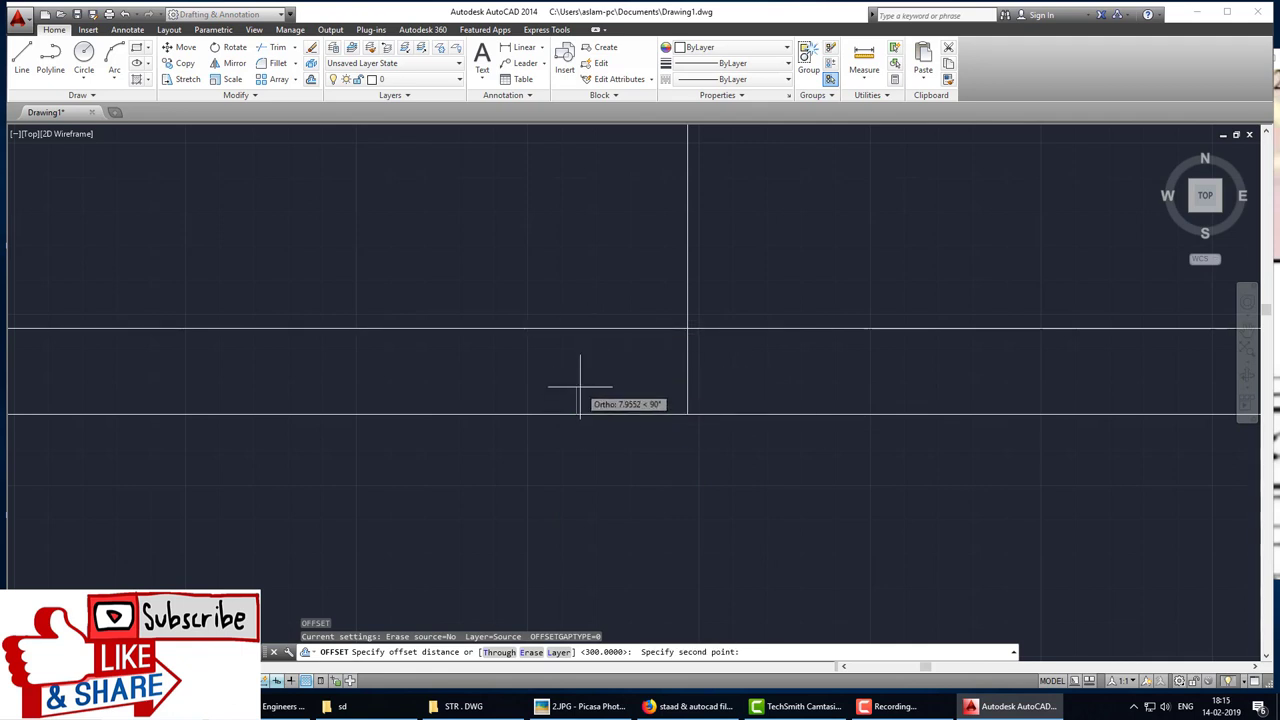
pyautogui.write('1')
pyautogui.press('Return')
pyautogui.press('Return')
pyautogui.press('Return')
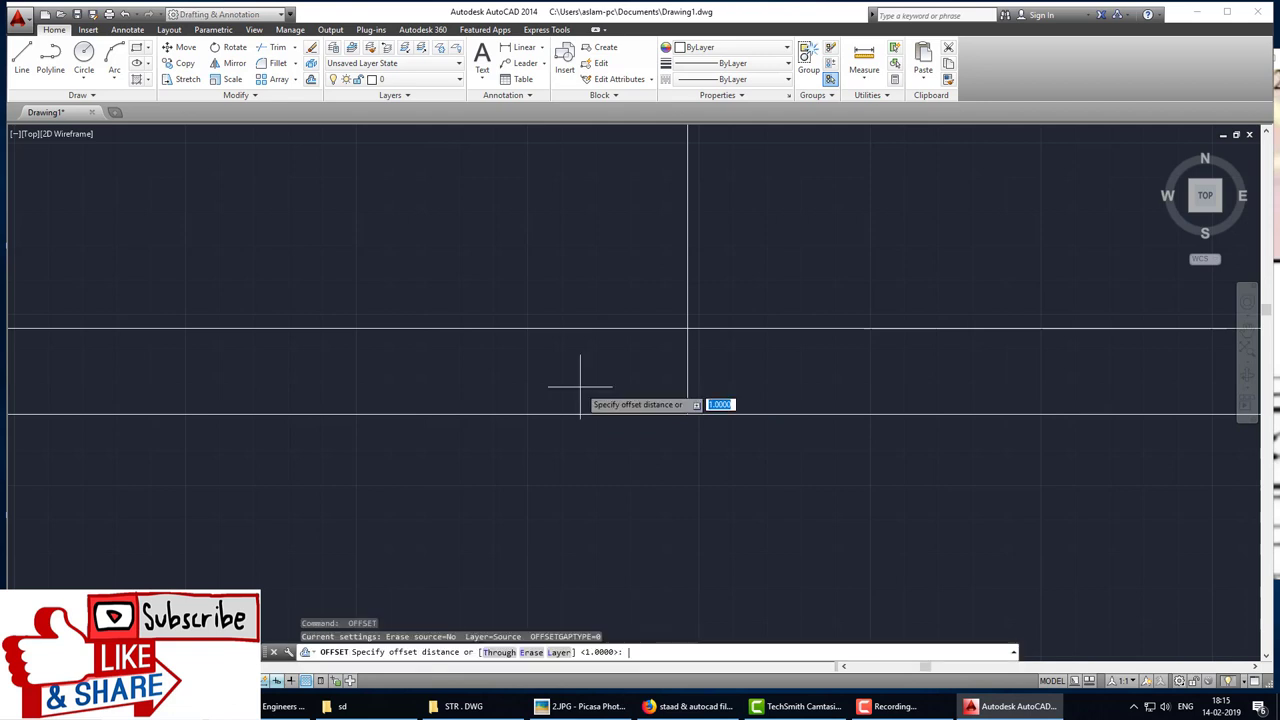
pyautogui.click(580, 412)
pyautogui.write('10')
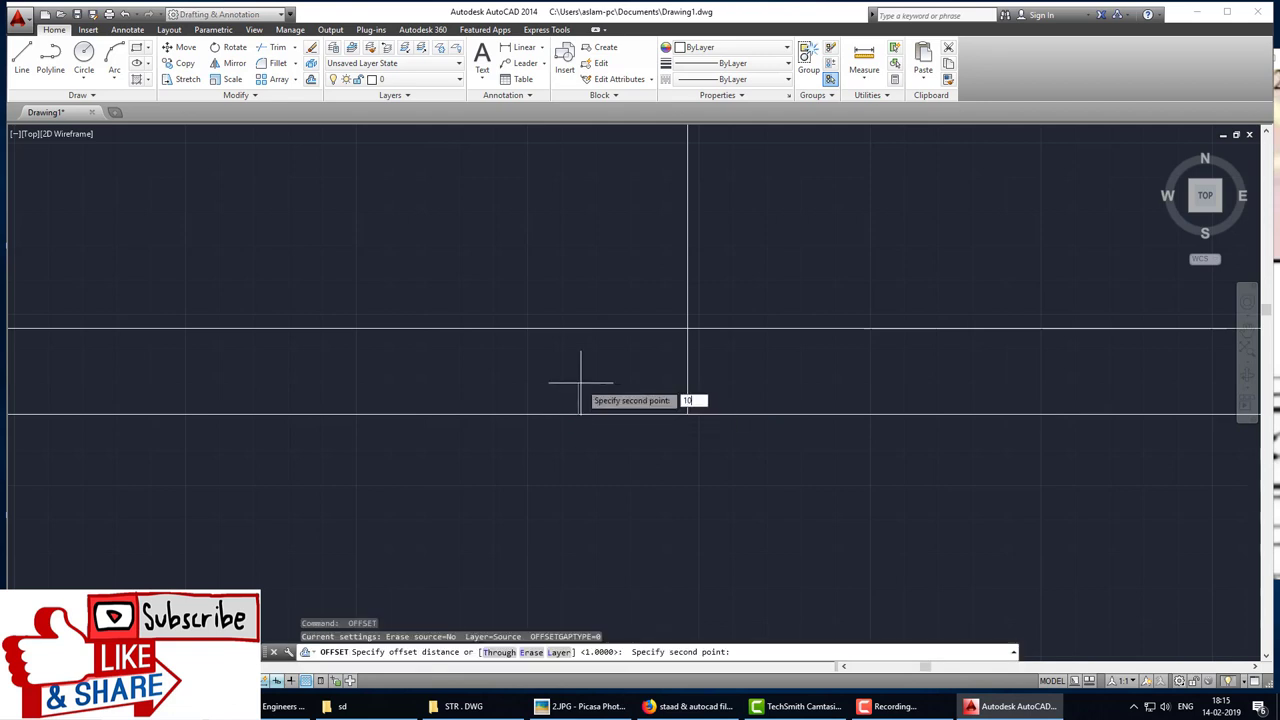
pyautogui.press('Return')
pyautogui.click(572, 412)
pyautogui.click(573, 374)
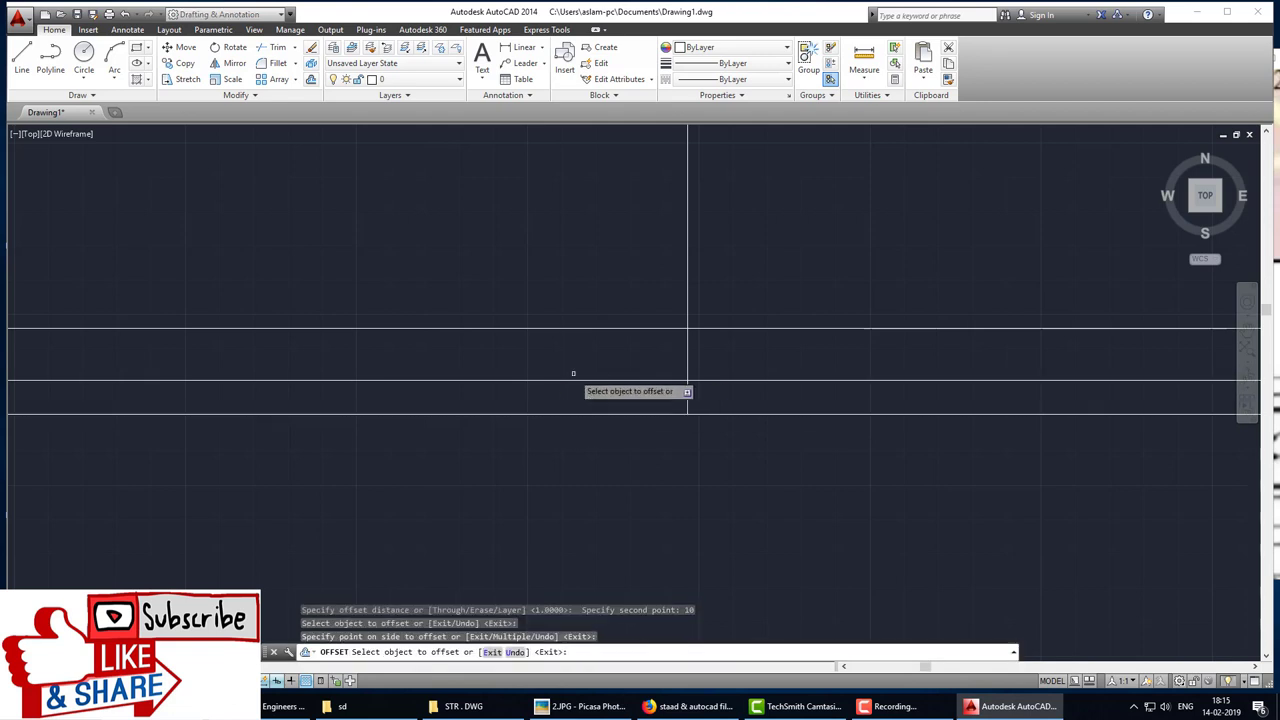
pyautogui.scroll(-2, 573, 374)
pyautogui.moveTo(580, 371); pyautogui.dragTo(578, 218, button='middle')
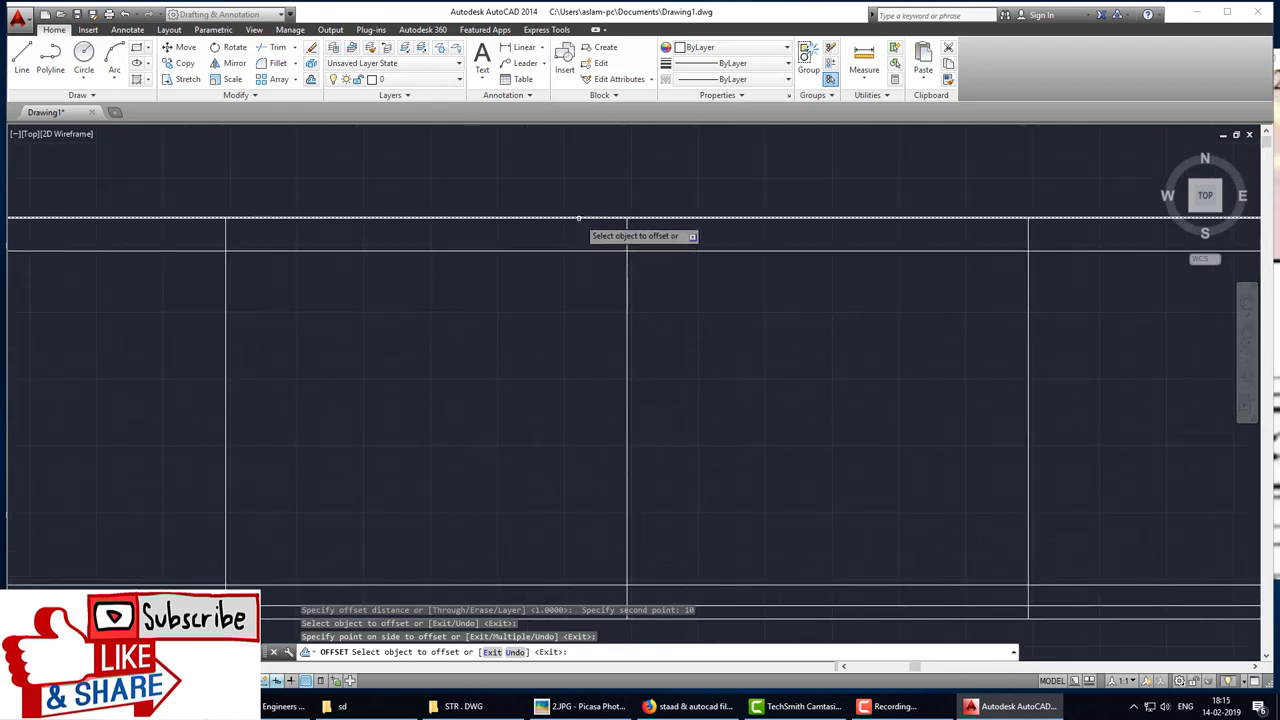
pyautogui.press('Escape')
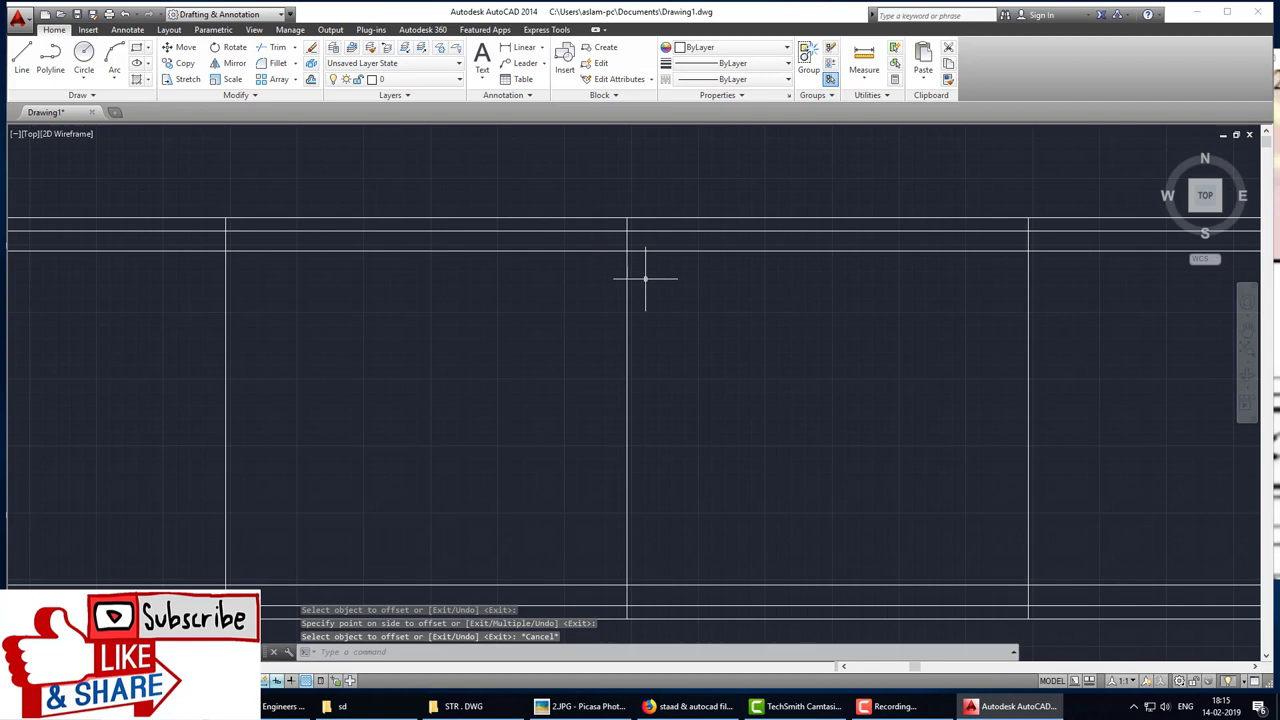
pyautogui.write('TR')
# Step: Start TRIM with the upper and lower horizontal cover lines as cutting edges
pyautogui.press('Return')
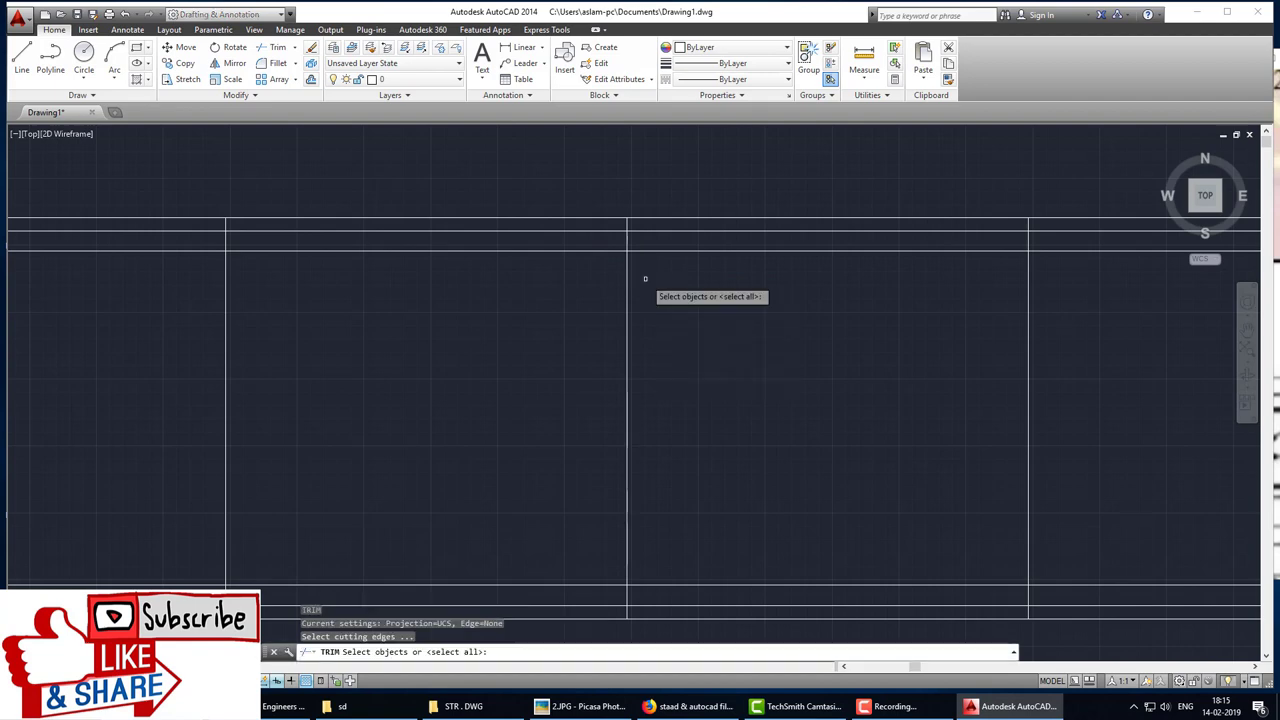
pyautogui.click(688, 229)
pyautogui.click(691, 231)
pyautogui.click(695, 232)
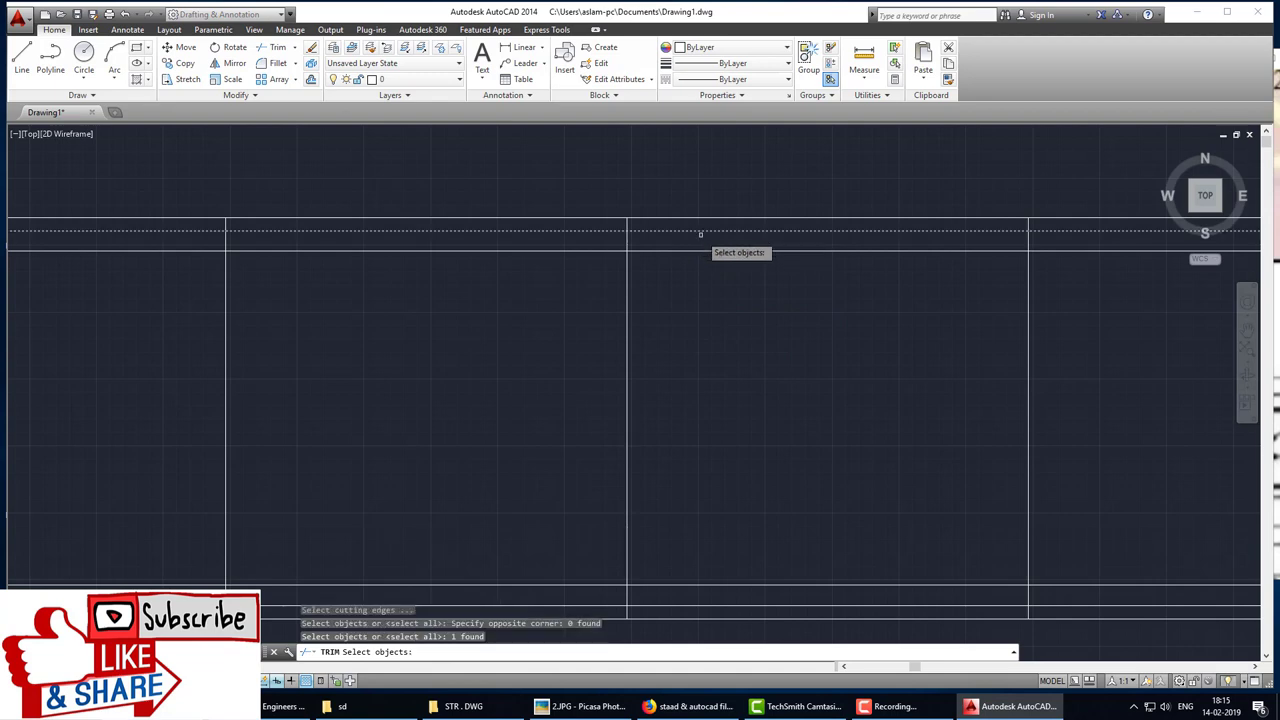
pyautogui.scroll(1, 699, 600)
pyautogui.scroll(1, 700, 563)
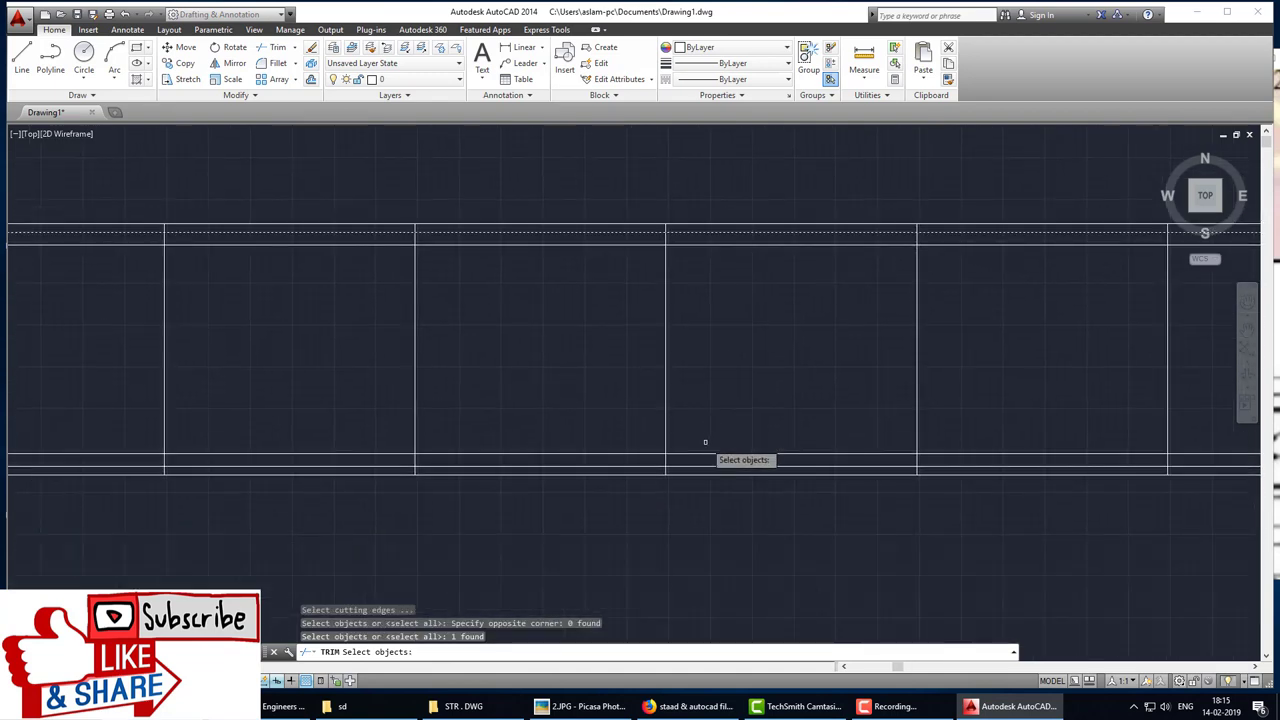
pyautogui.scroll(2, 706, 443)
pyautogui.click(697, 479)
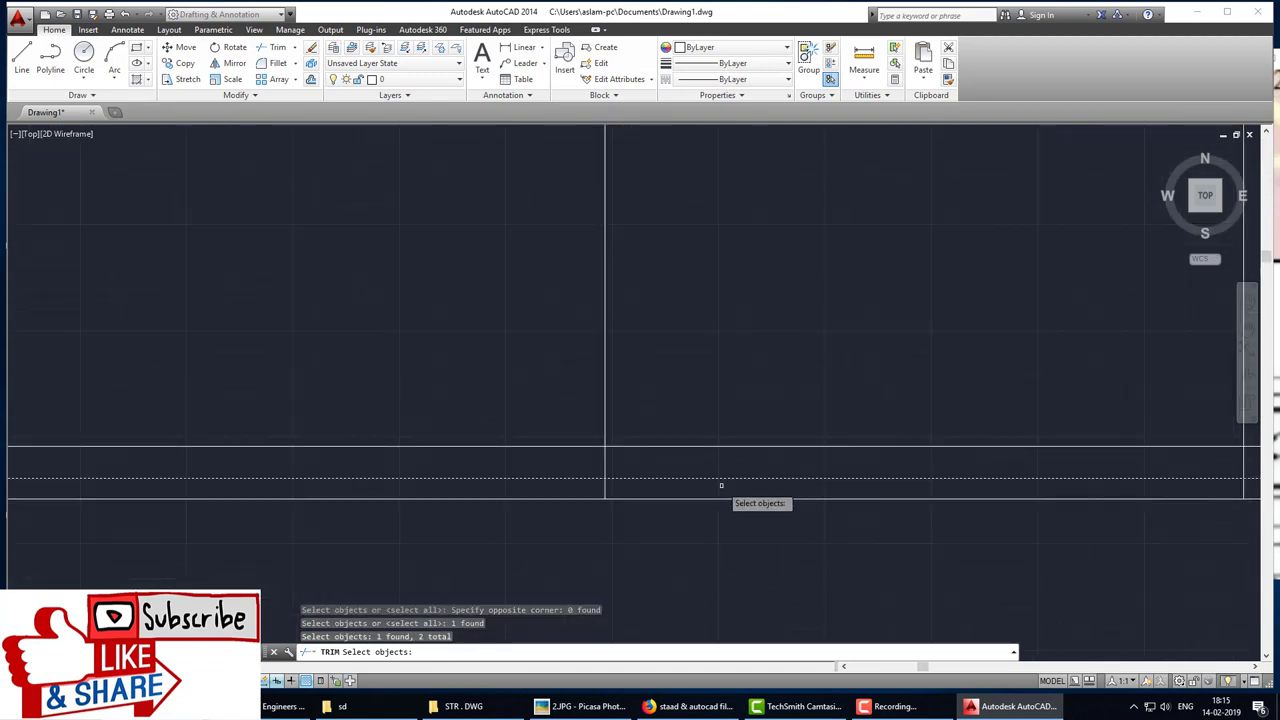
pyautogui.scroll(-2, 721, 485)
pyautogui.scroll(1, 394, 457)
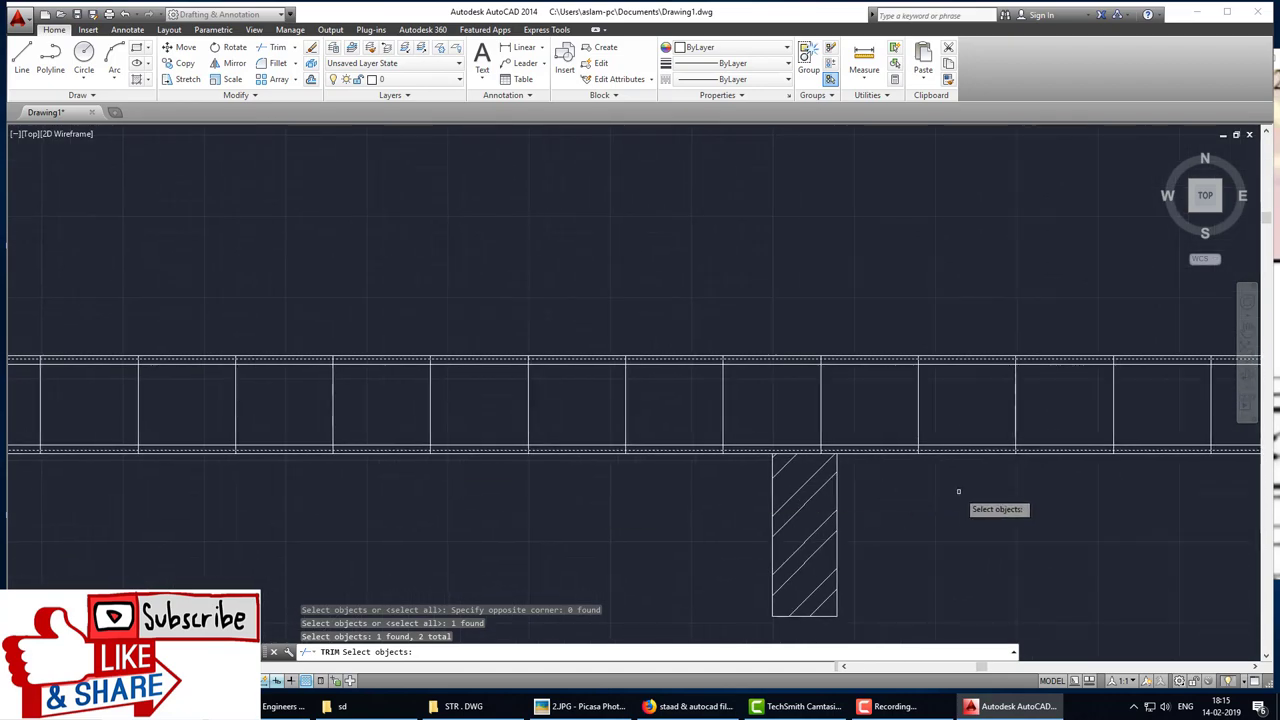
pyautogui.moveTo(958, 491); pyautogui.dragTo(371, 449, button='middle')
pyautogui.scroll(2, 666, 420)
pyautogui.scroll(3, 987, 405)
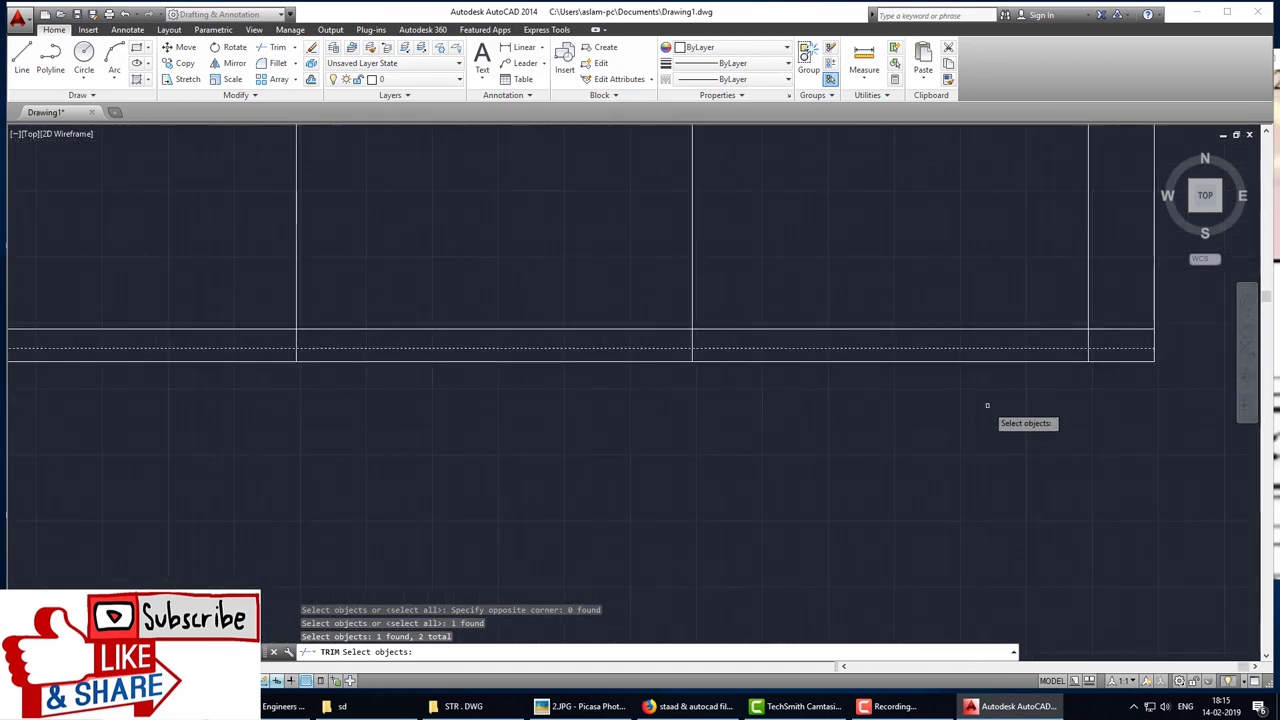
pyautogui.press('Return')
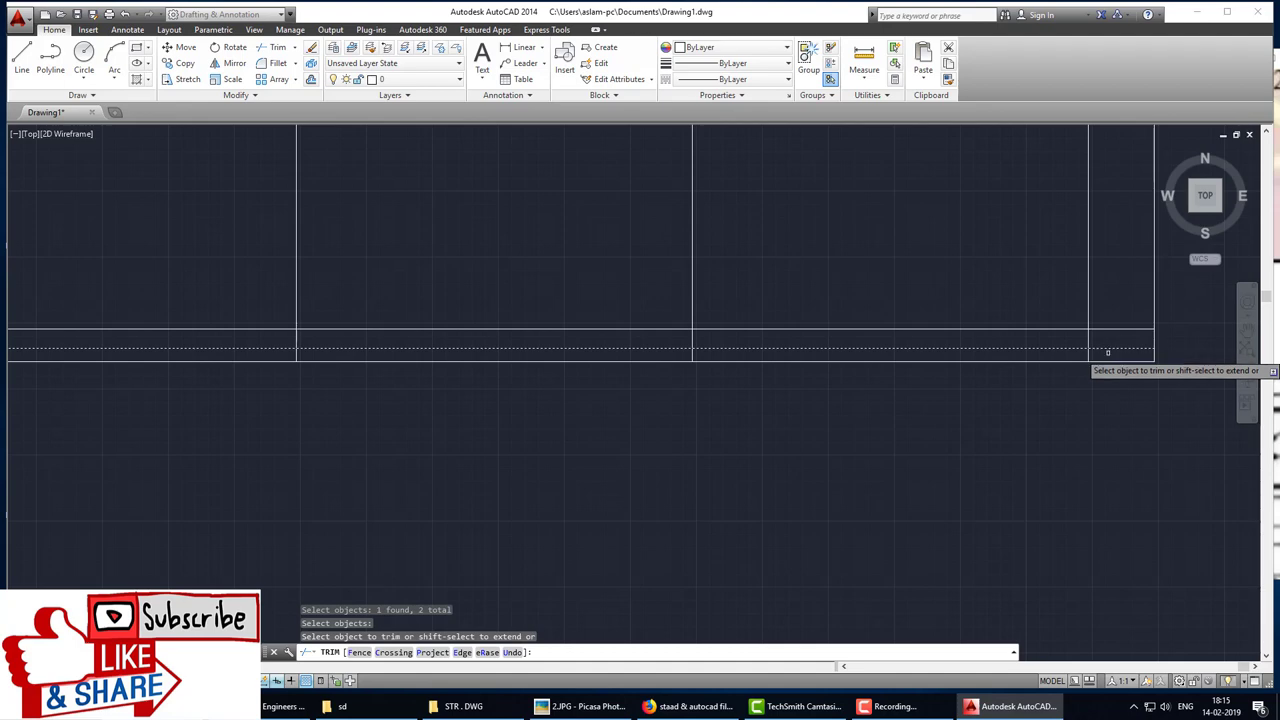
# Step: Trim the overshooting stirrup ends with crossing windows along the first stretch of the beam
pyautogui.click(1108, 352)
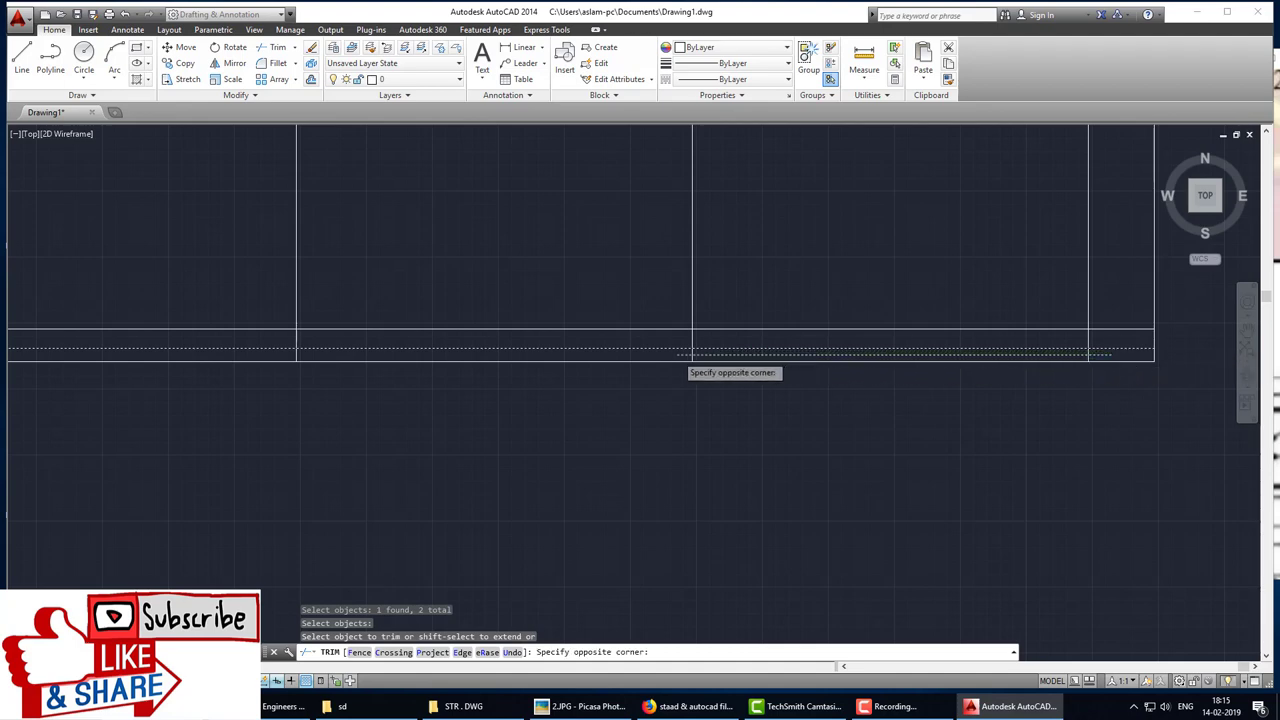
pyautogui.click(275, 352)
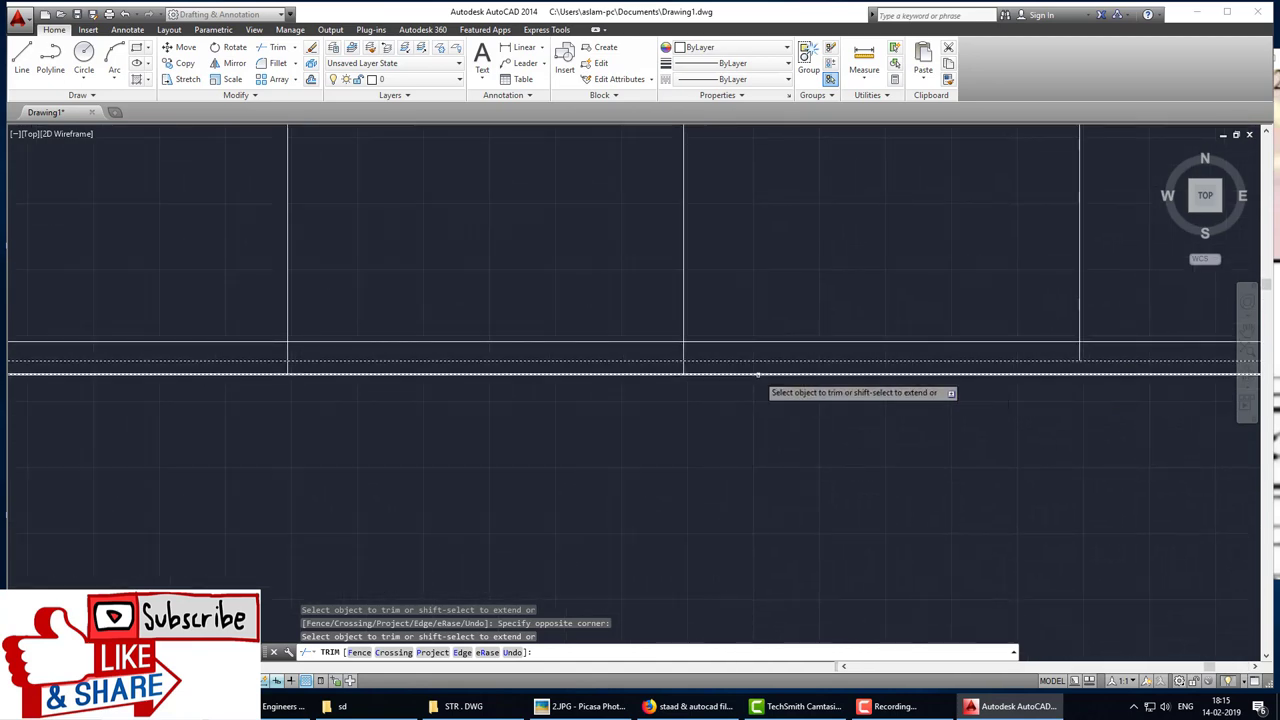
pyautogui.click(689, 367)
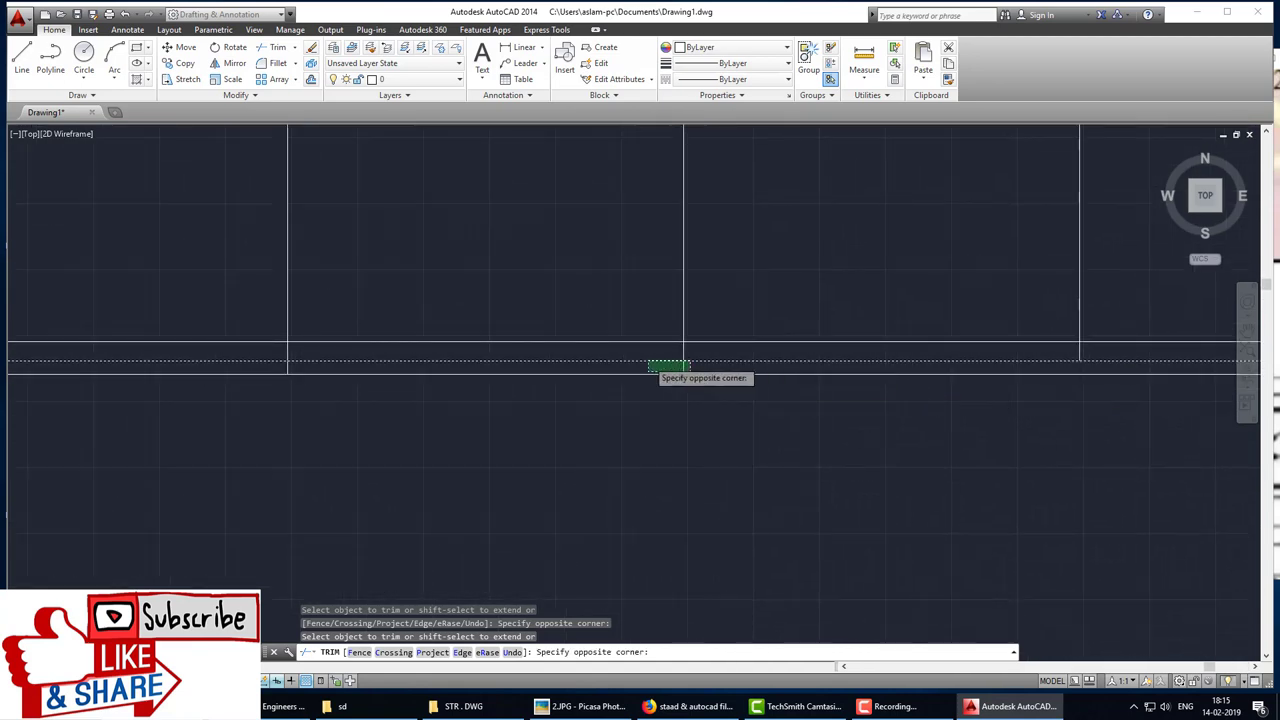
pyautogui.click(268, 367)
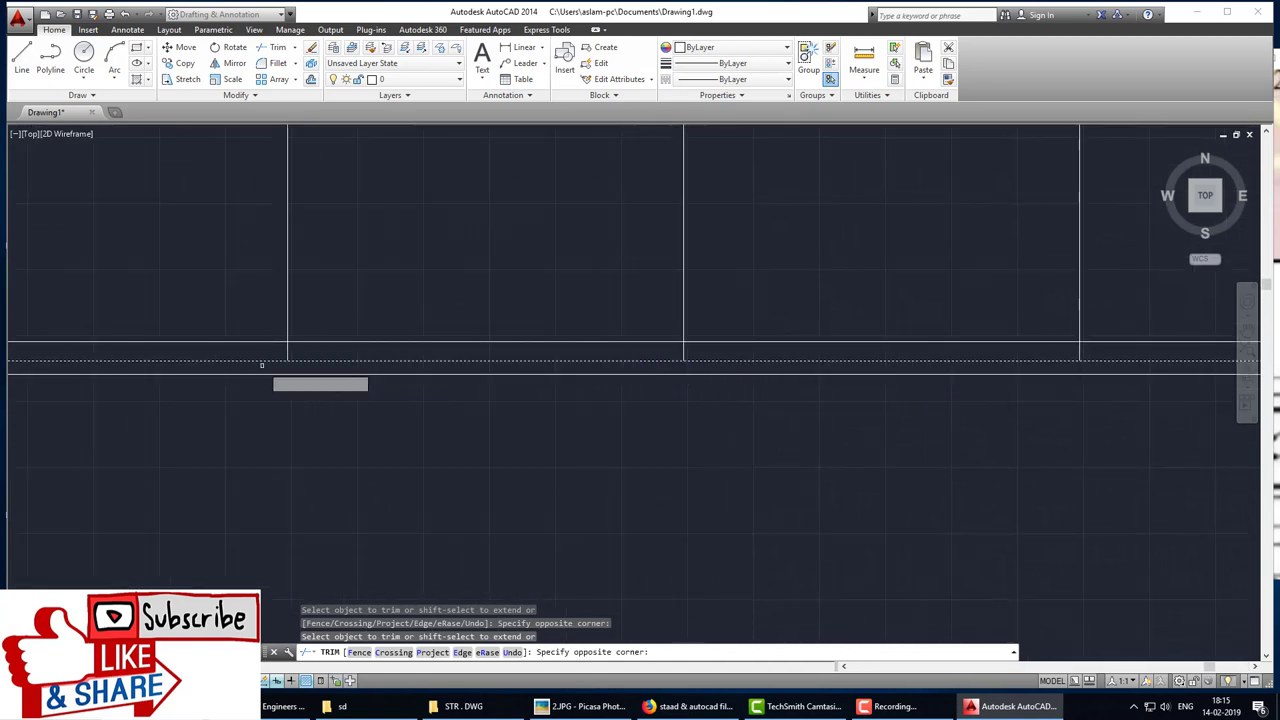
pyautogui.click(705, 371)
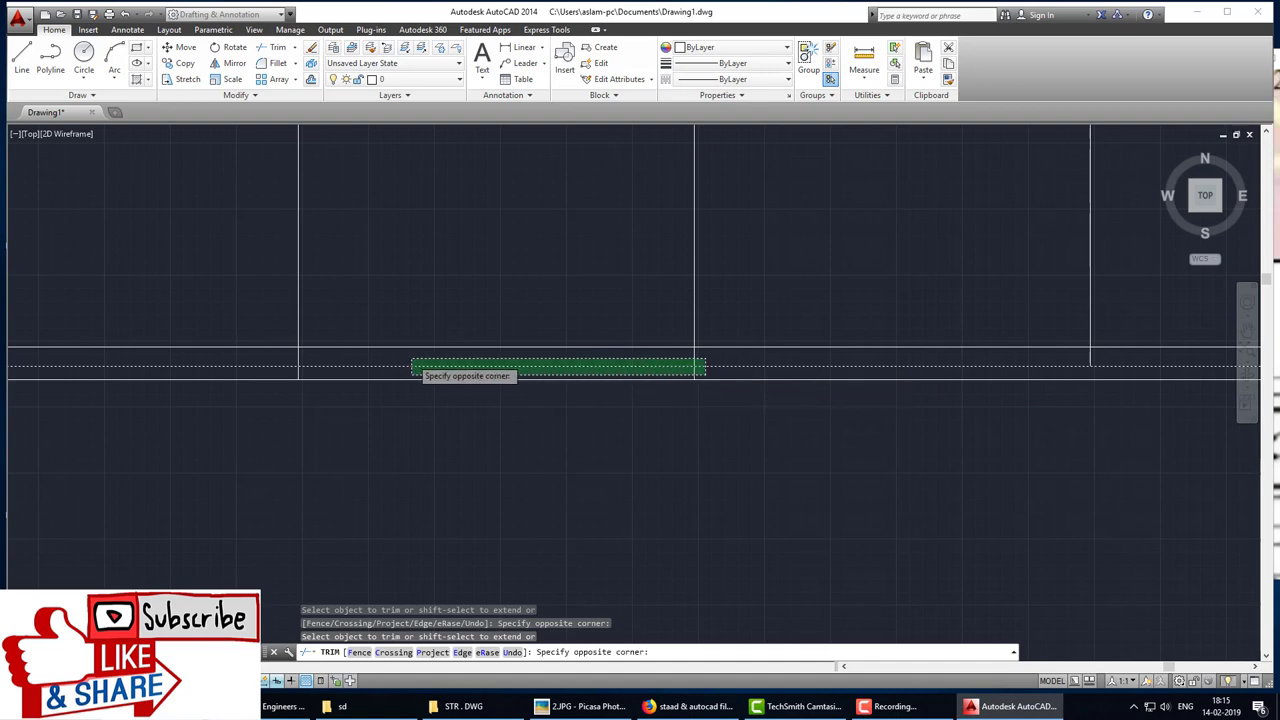
pyautogui.click(277, 372)
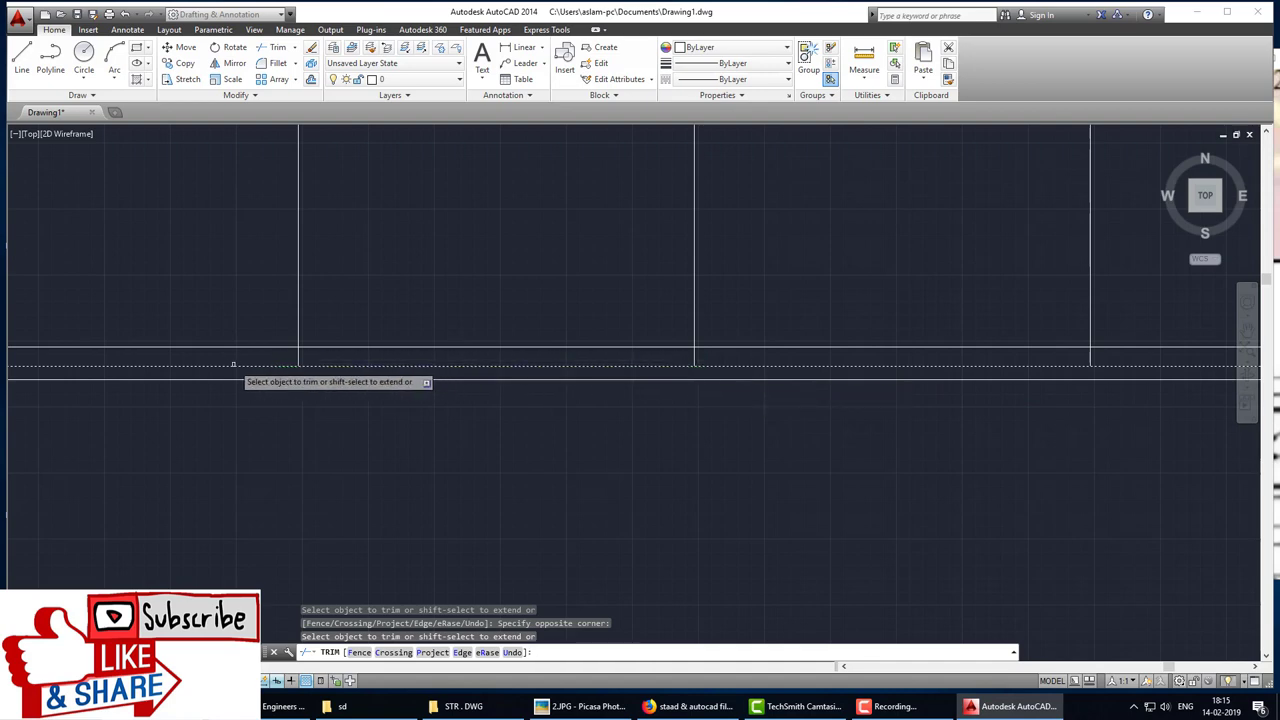
pyautogui.click(624, 376)
pyautogui.click(222, 374)
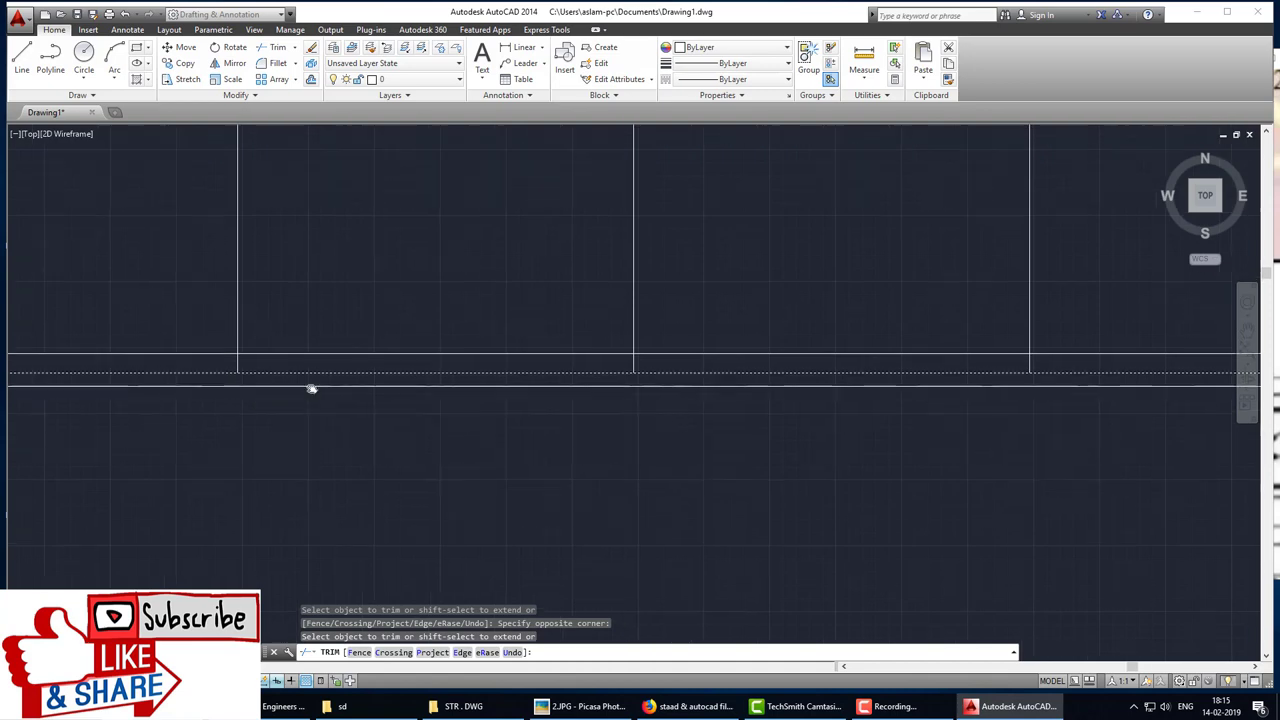
pyautogui.click(420, 392)
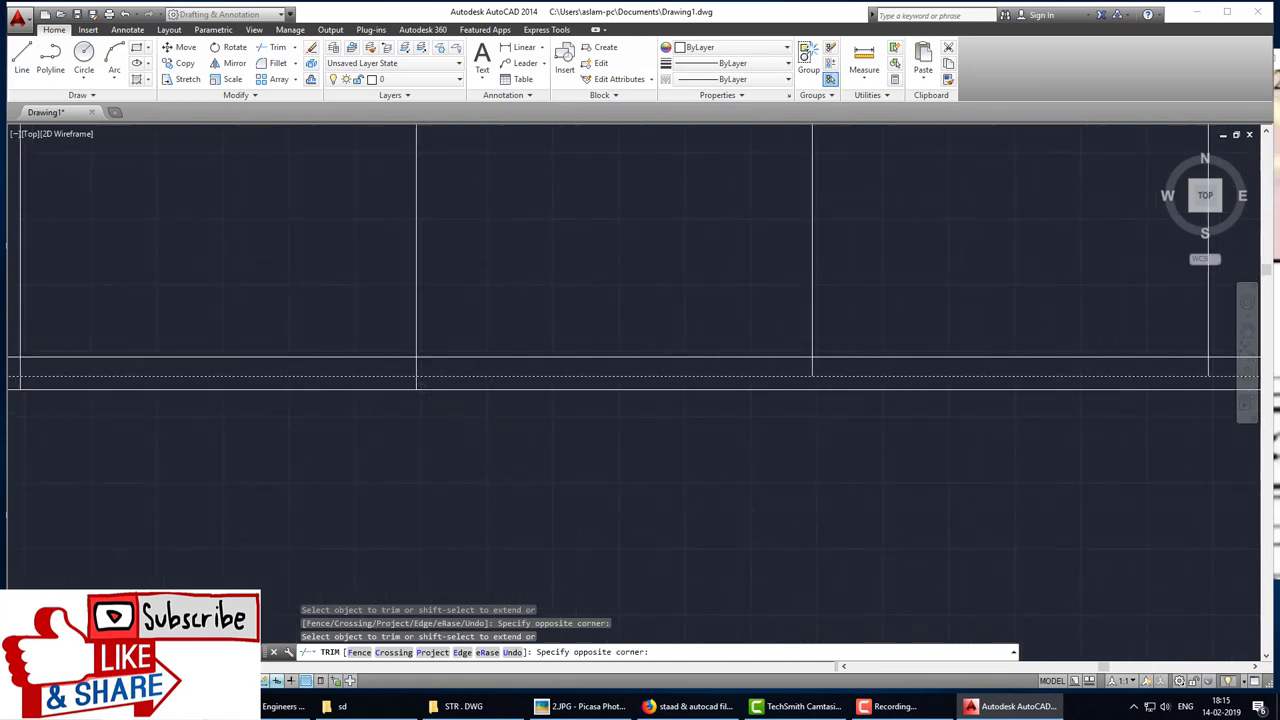
pyautogui.click(22, 390)
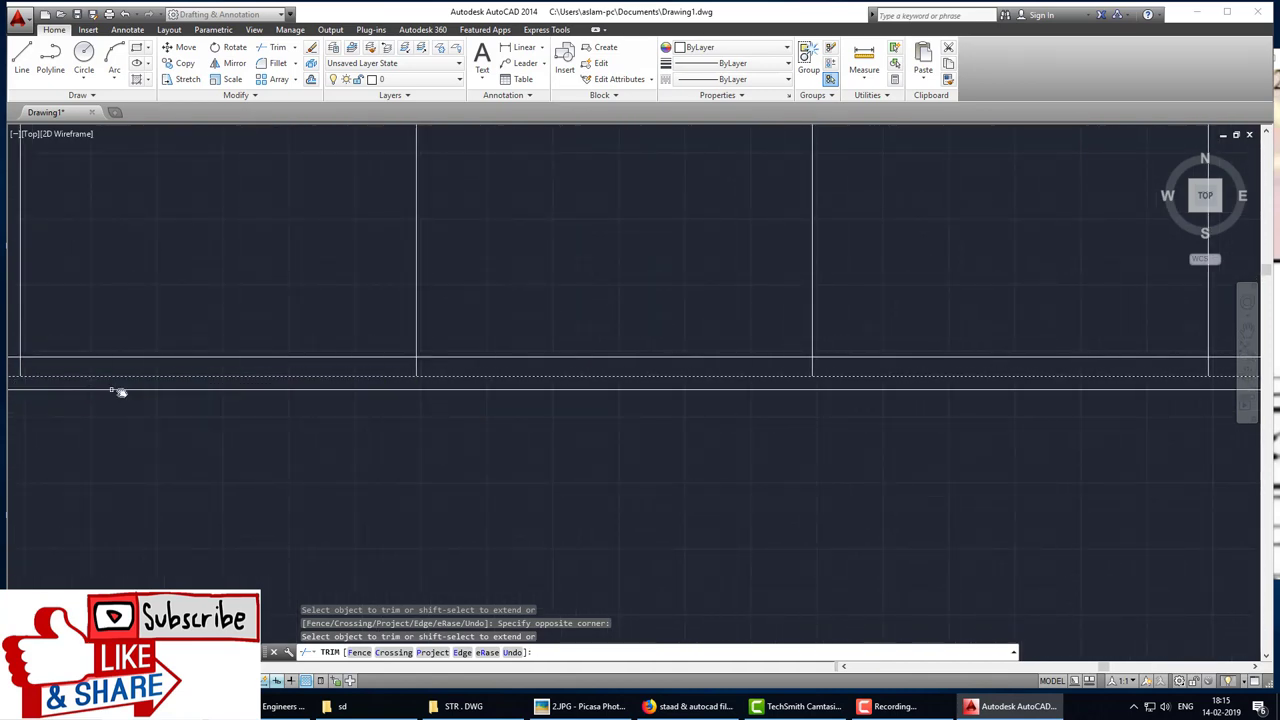
pyautogui.click(478, 378)
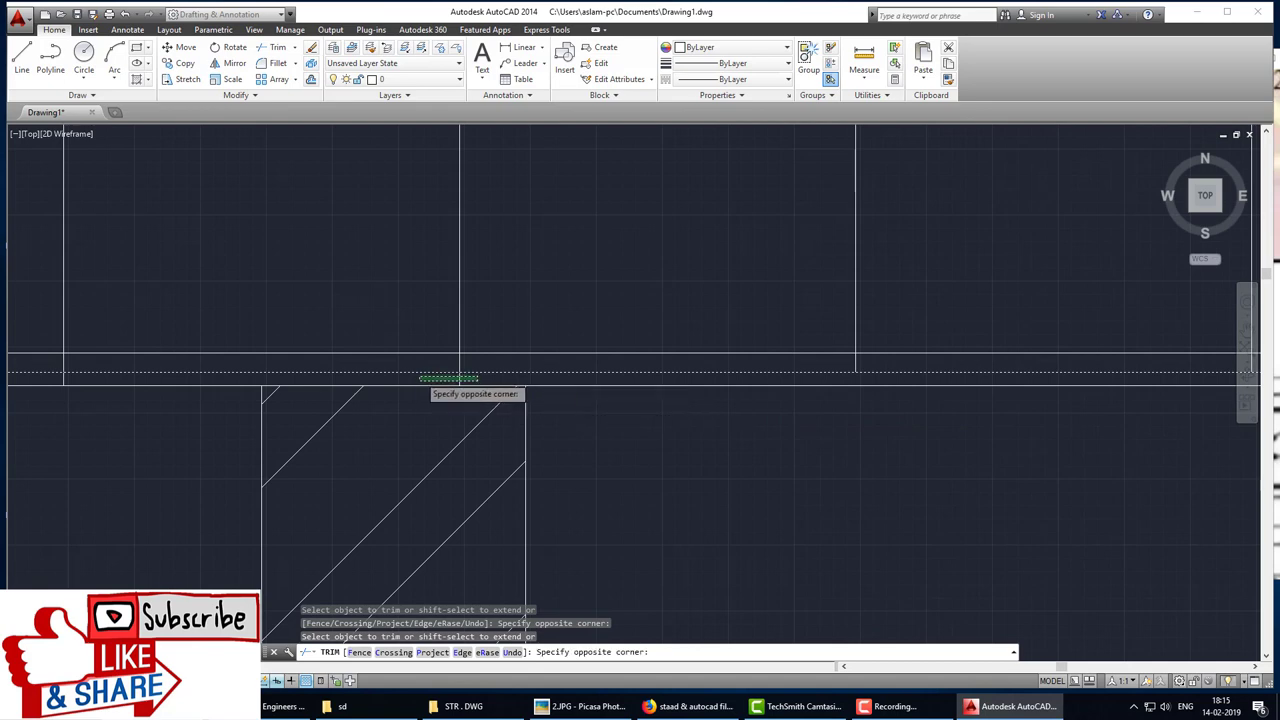
pyautogui.click(420, 380)
# Step: Trim the remaining short stubs below the cover line further along the beam
pyautogui.moveTo(286, 378); pyautogui.dragTo(845, 360, button='middle')
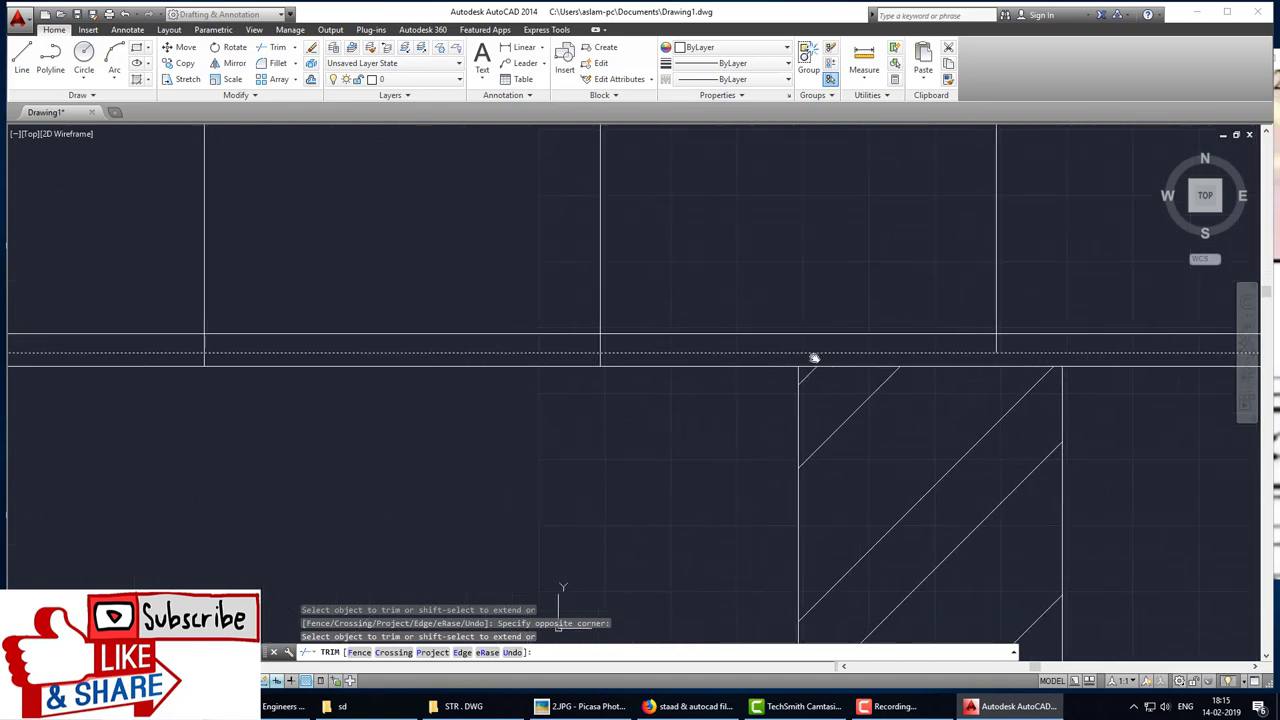
pyautogui.click(636, 361)
pyautogui.click(213, 357)
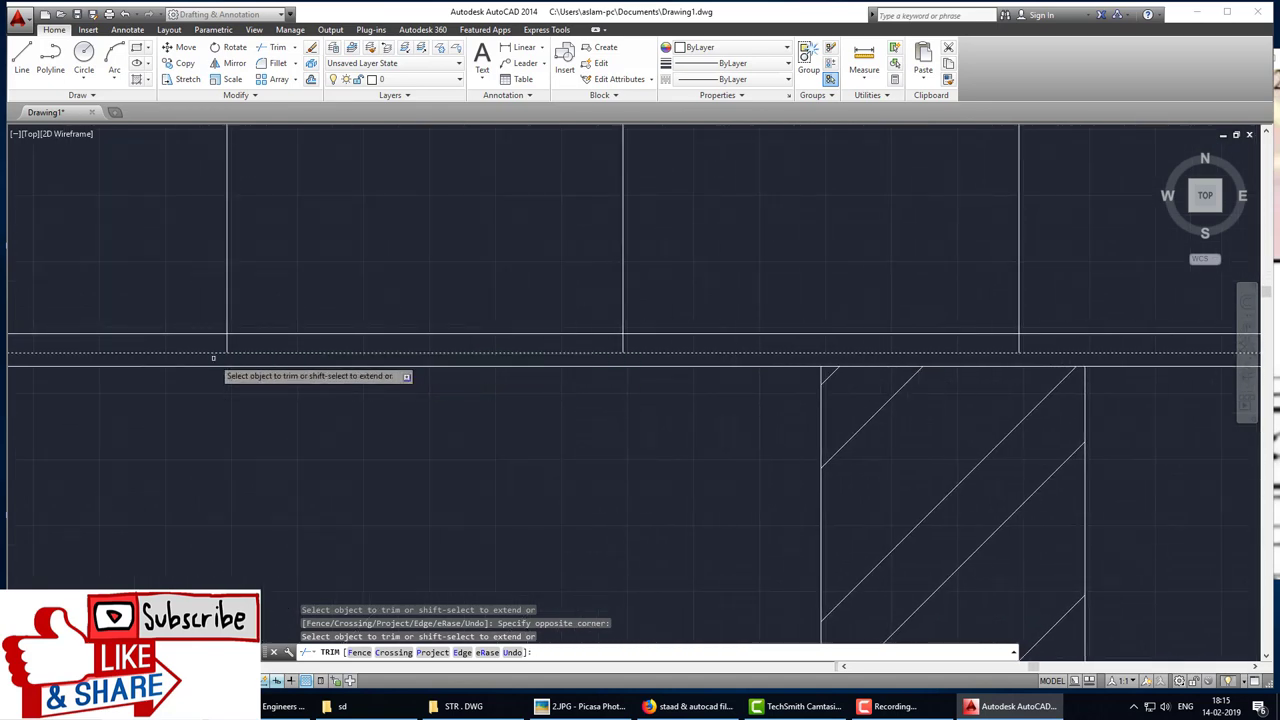
pyautogui.moveTo(213, 357); pyautogui.dragTo(709, 410, button='middle')
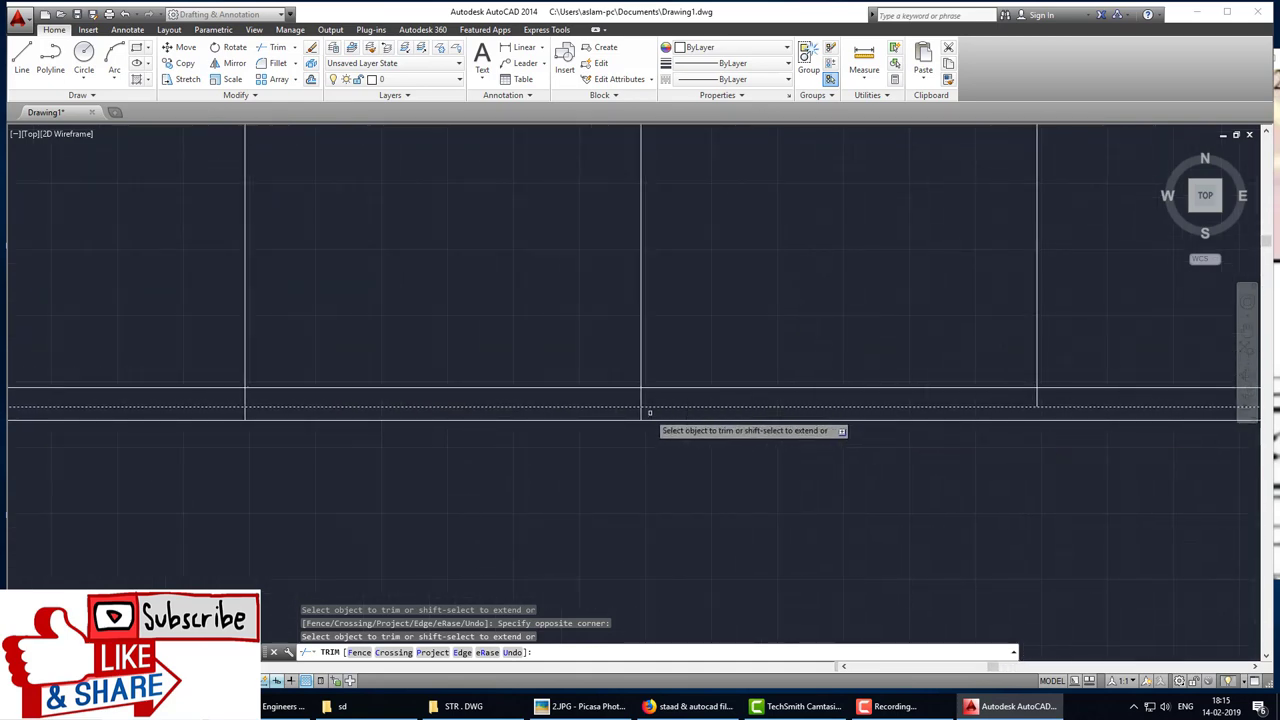
pyautogui.click(642, 412)
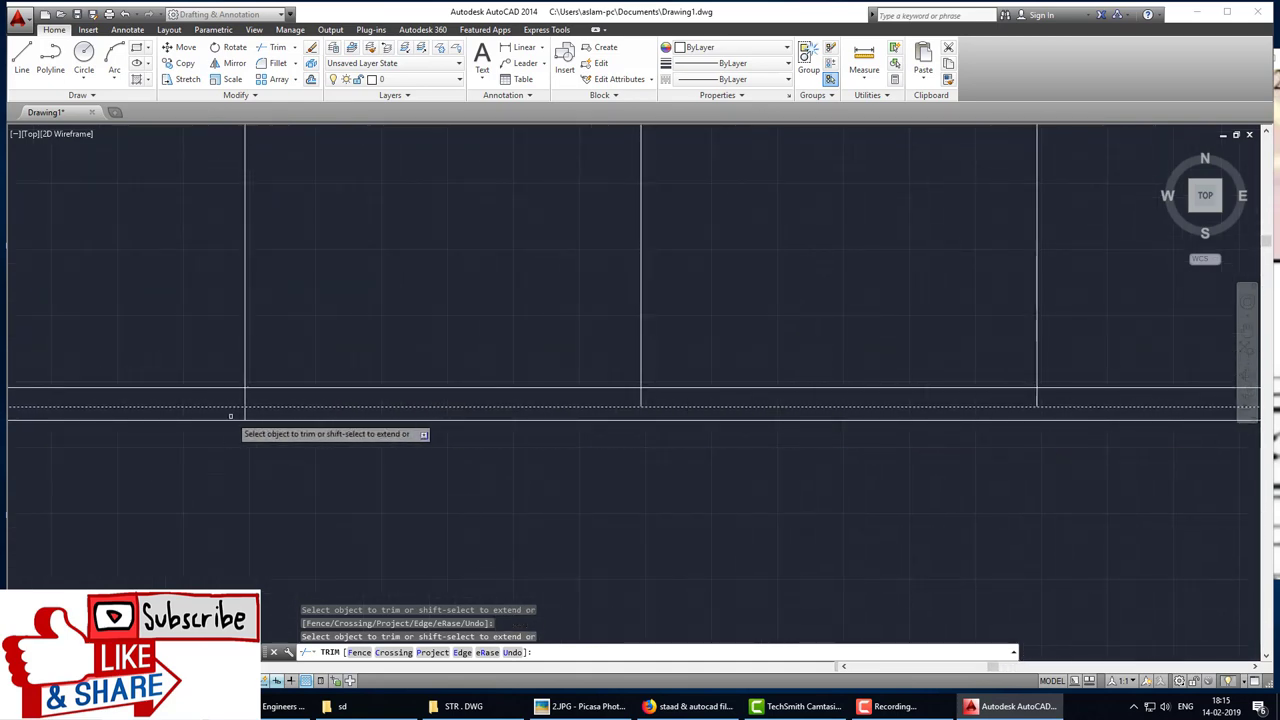
pyautogui.scroll(-3, 391, 470)
pyautogui.moveTo(371, 457)
pyautogui.mouseDown(button='middle')
pyautogui.moveTo(679, 395)
pyautogui.moveTo(621, 389)
pyautogui.mouseUp(button='middle')
pyautogui.scroll(2, 653, 377)
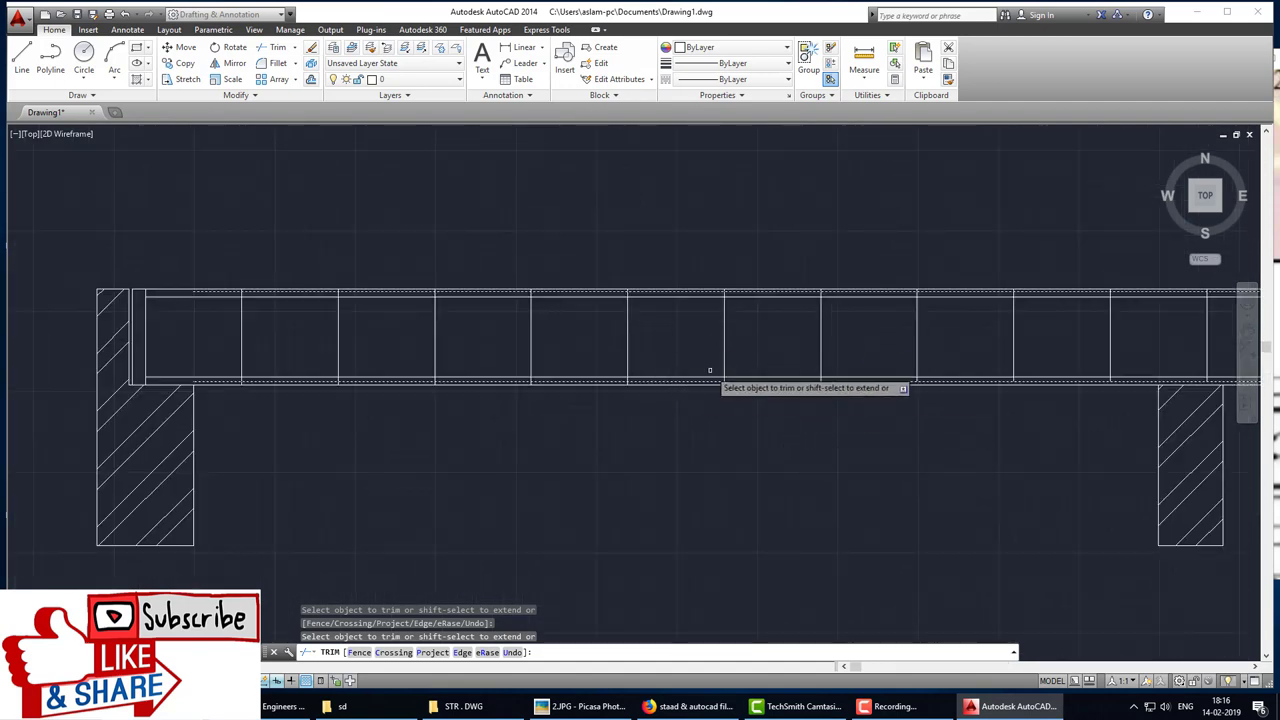
pyautogui.moveTo(737, 434); pyautogui.dragTo(592, 370, button='middle')
pyautogui.press('Escape')
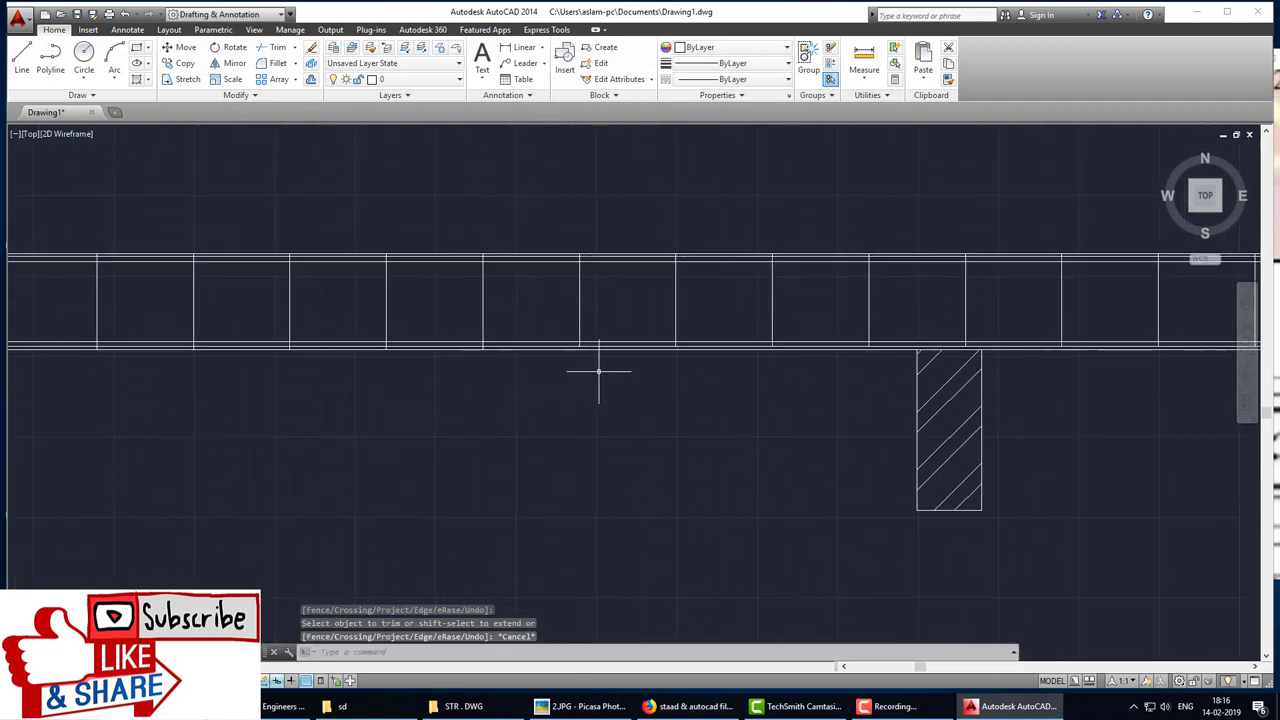
# Step: Undo the recent trims and offset lines
pyautogui.hotkey('ctrl', 'z')
pyautogui.hotkey('ctrl', 'z')
pyautogui.hotkey('ctrl', 'z')
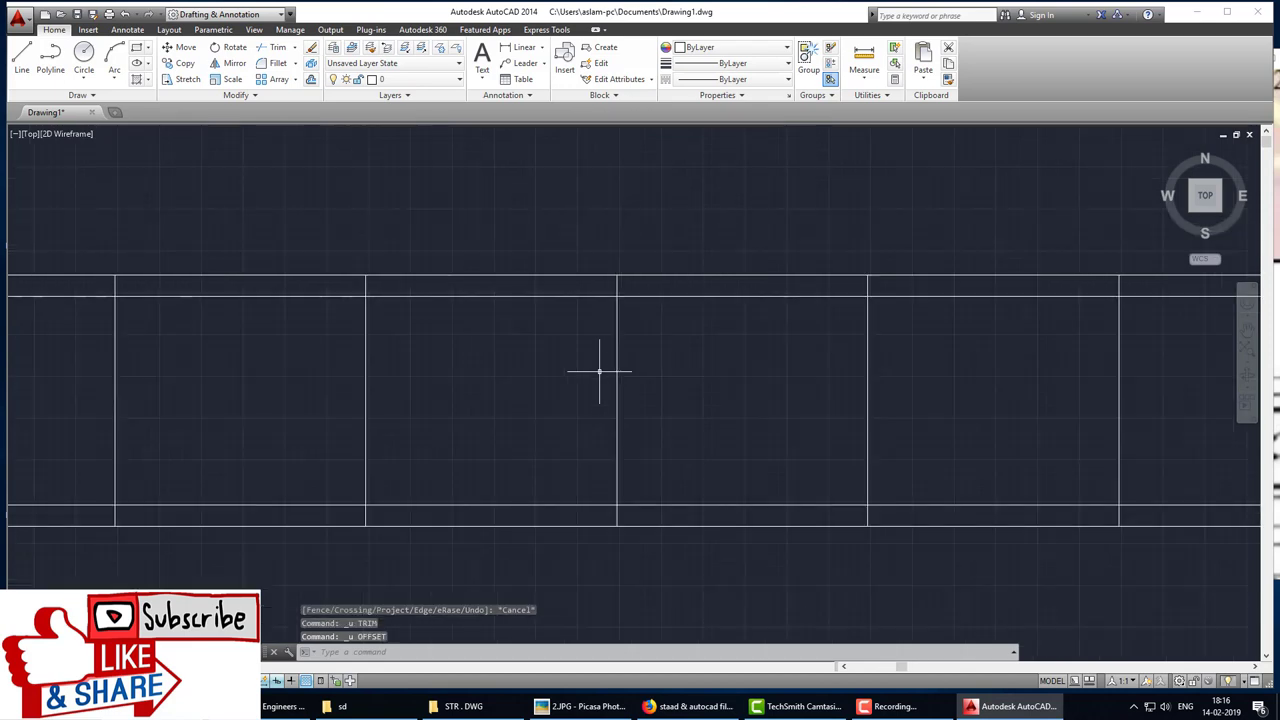
pyautogui.hotkey('ctrl', 'z')
pyautogui.scroll(-2, 599, 371)
pyautogui.scroll(-1, 599, 371)
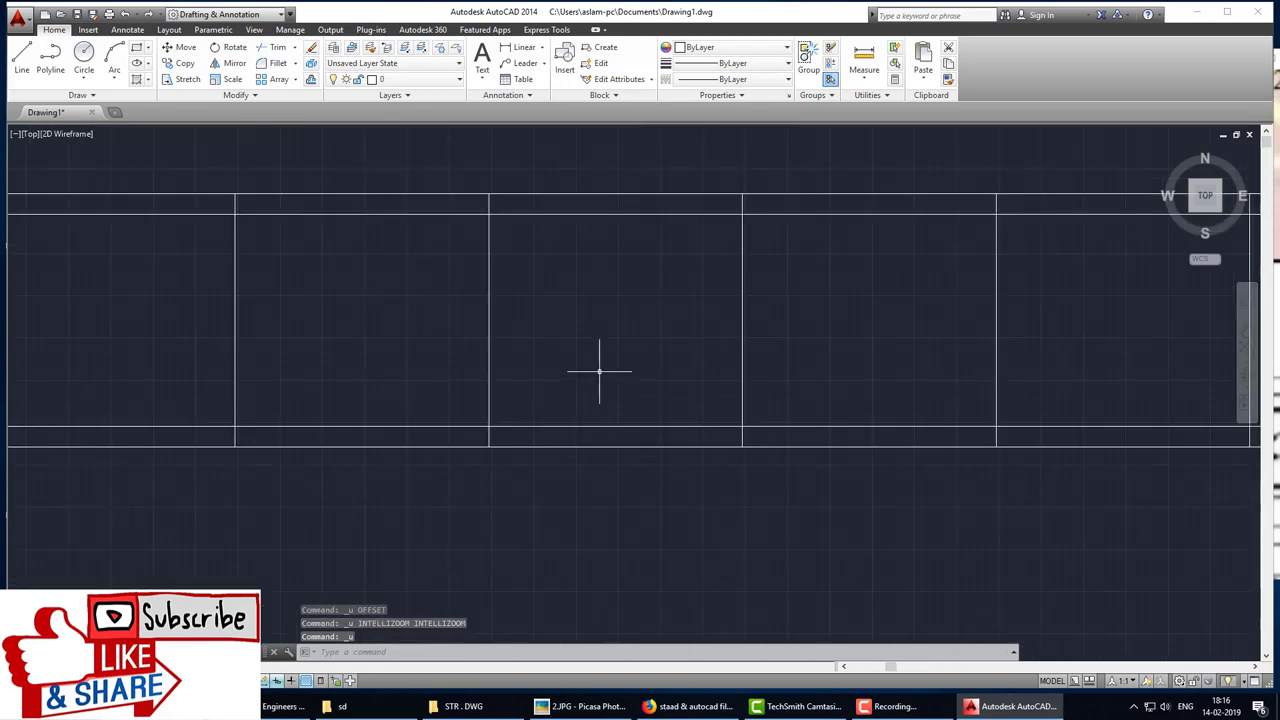
pyautogui.scroll(-2, 599, 371)
pyautogui.scroll(1, 599, 371)
pyautogui.scroll(-2, 599, 371)
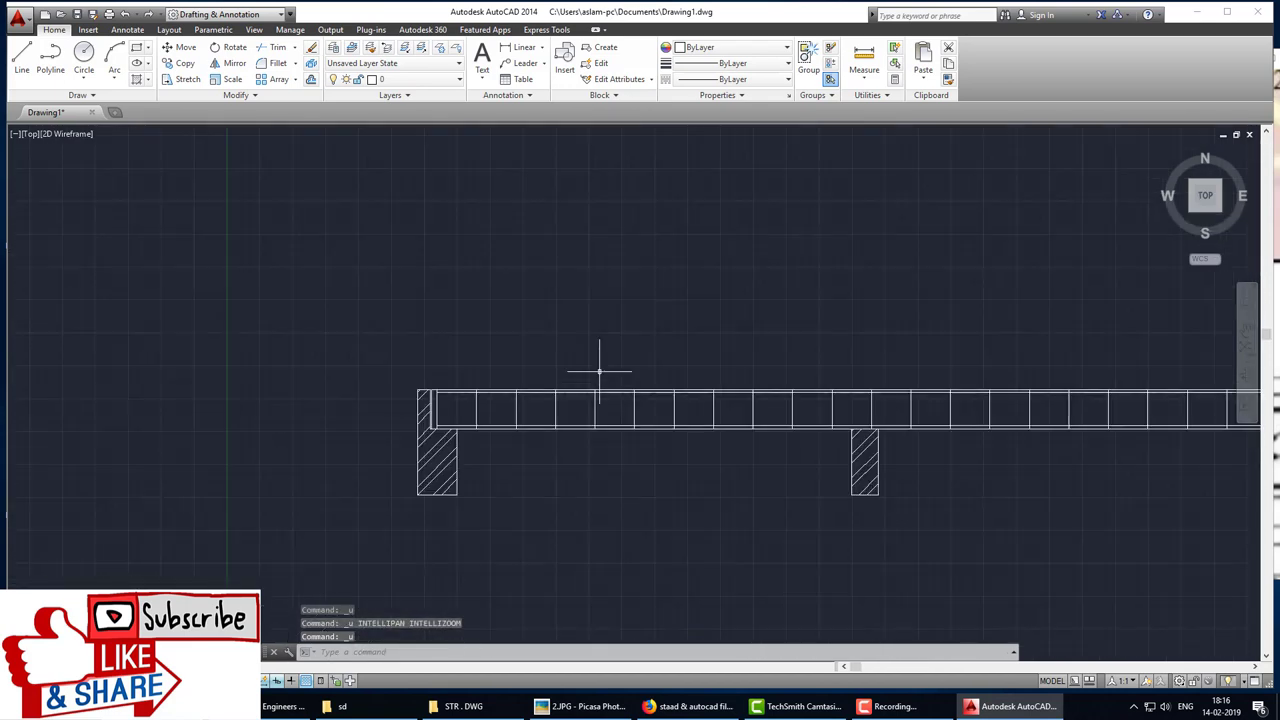
pyautogui.hotkey('ctrl', 'z')
pyautogui.hotkey('ctrl', 'z')
pyautogui.hotkey('ctrl', 'z')
pyautogui.hotkey('ctrl', 'z')
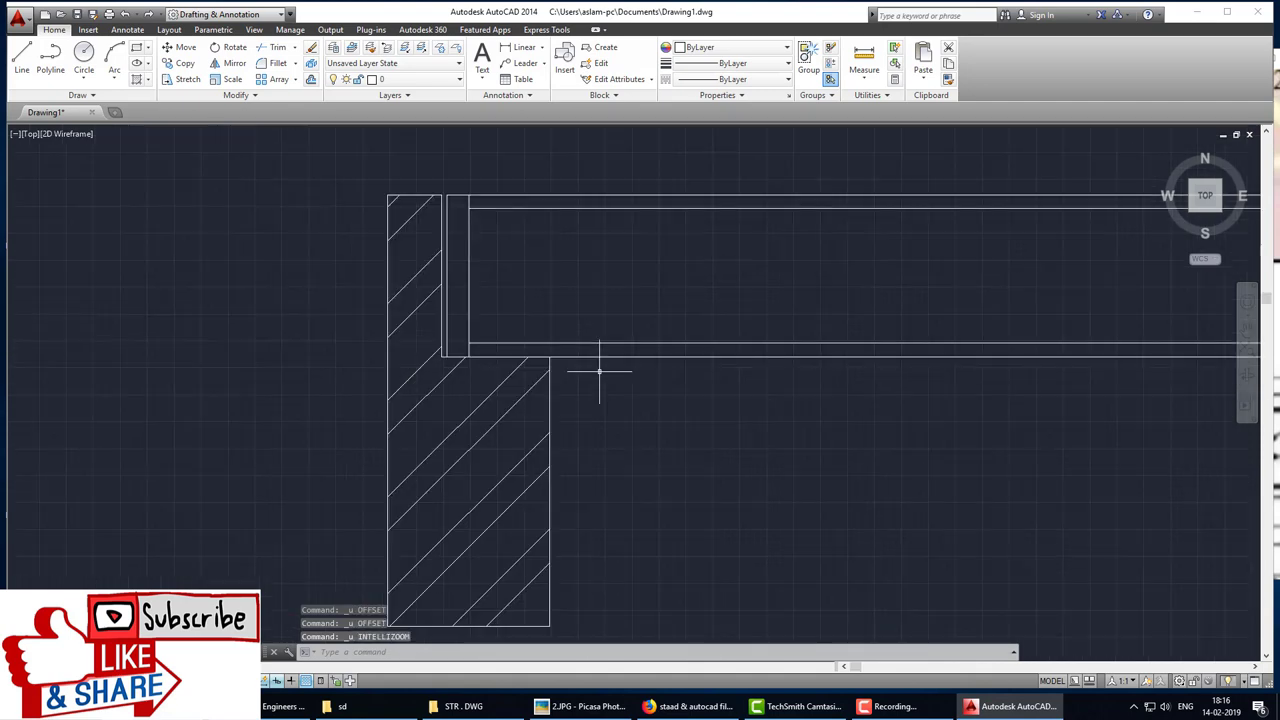
pyautogui.scroll(-2, 690, 410)
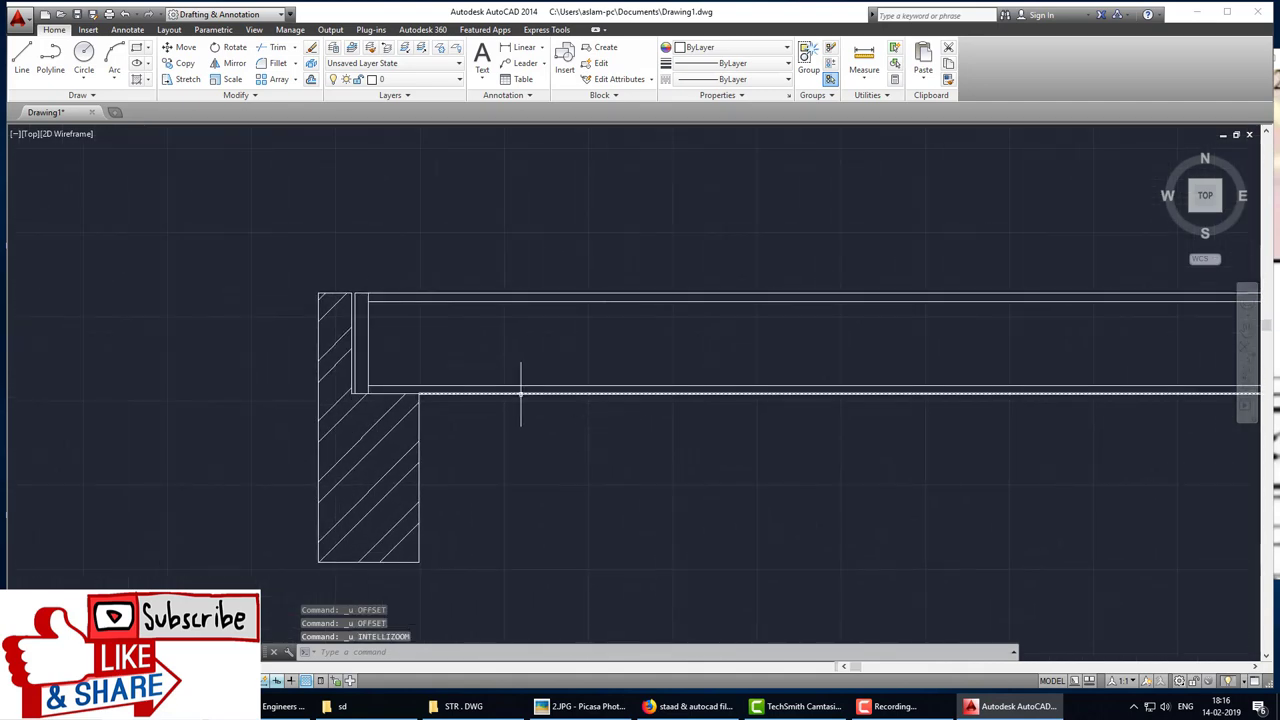
pyautogui.scroll(2, 517, 382)
pyautogui.press('Escape')
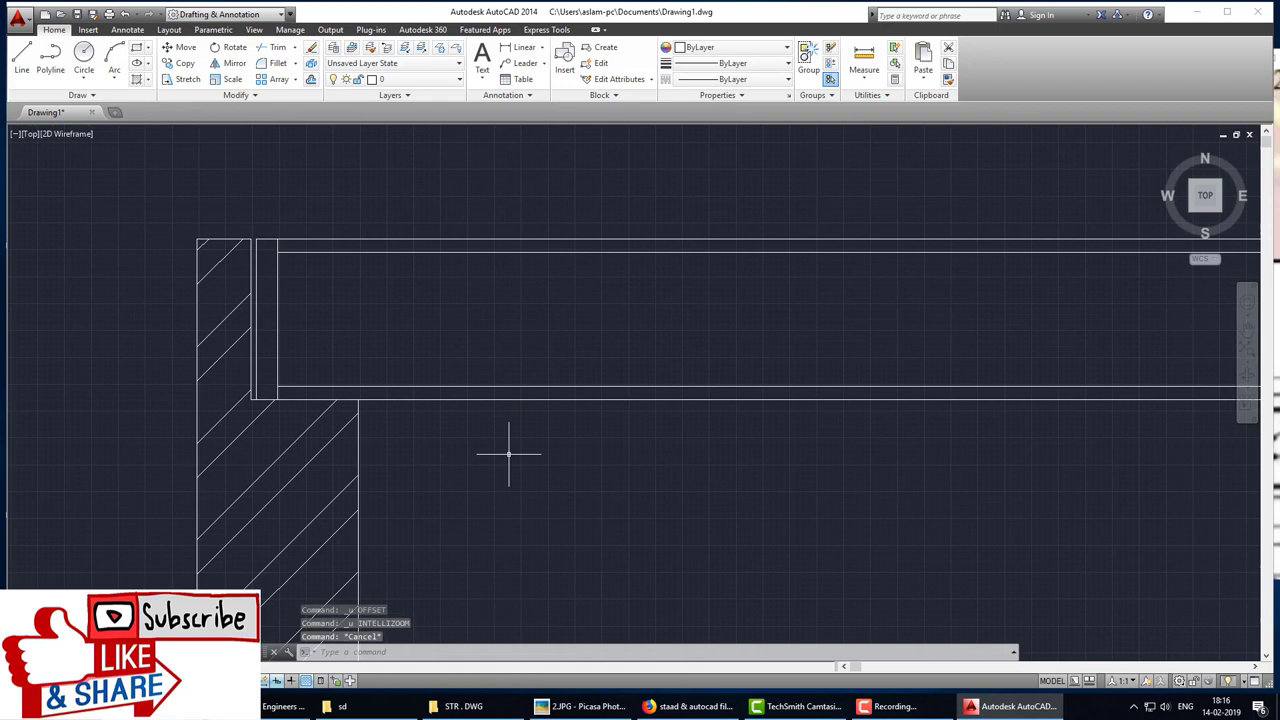
# Step: Start OFFSET with distance 10 and undo a misplaced offset line
pyautogui.write('o')
pyautogui.press('Return')
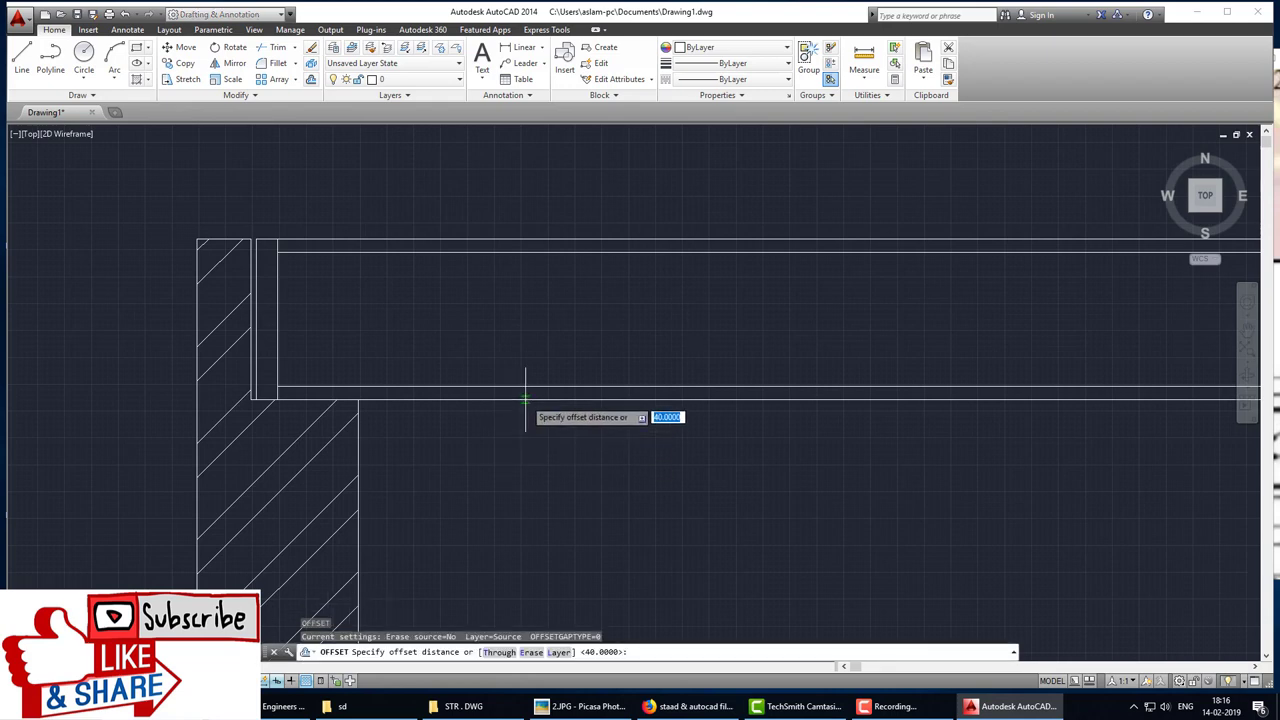
pyautogui.click(524, 405)
pyautogui.press('Return')
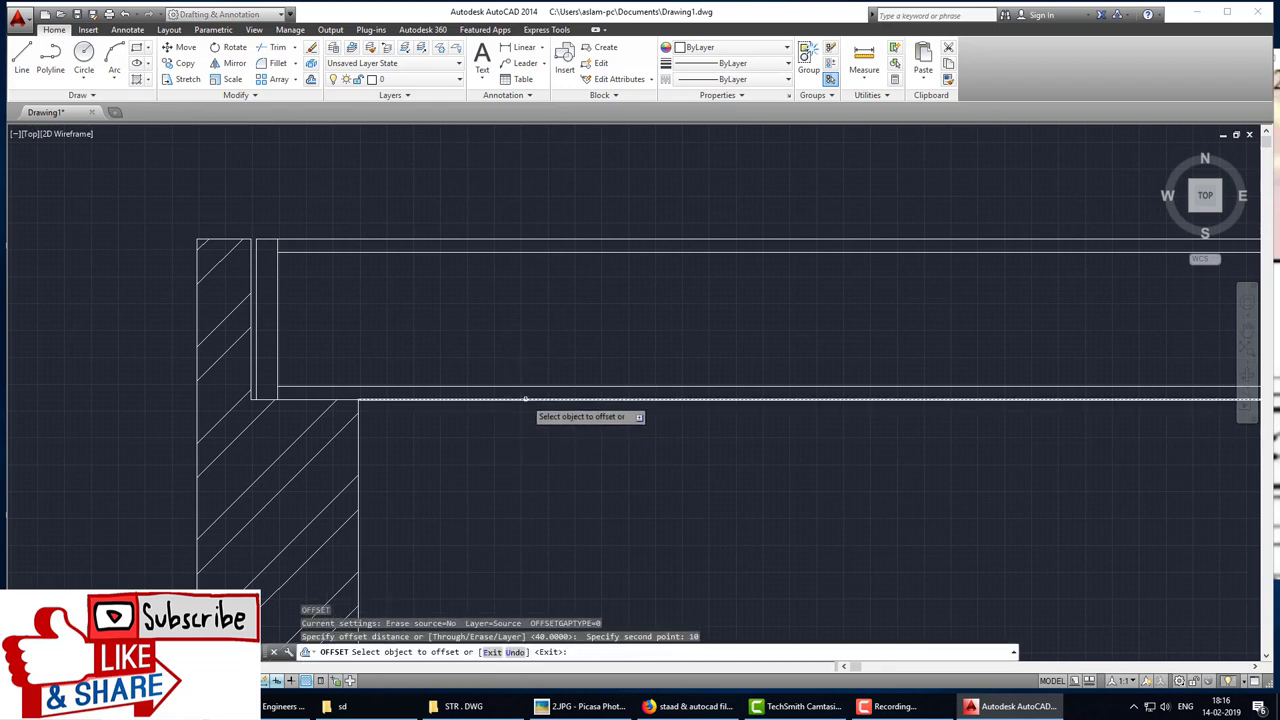
pyautogui.click(524, 387)
pyautogui.click(518, 400)
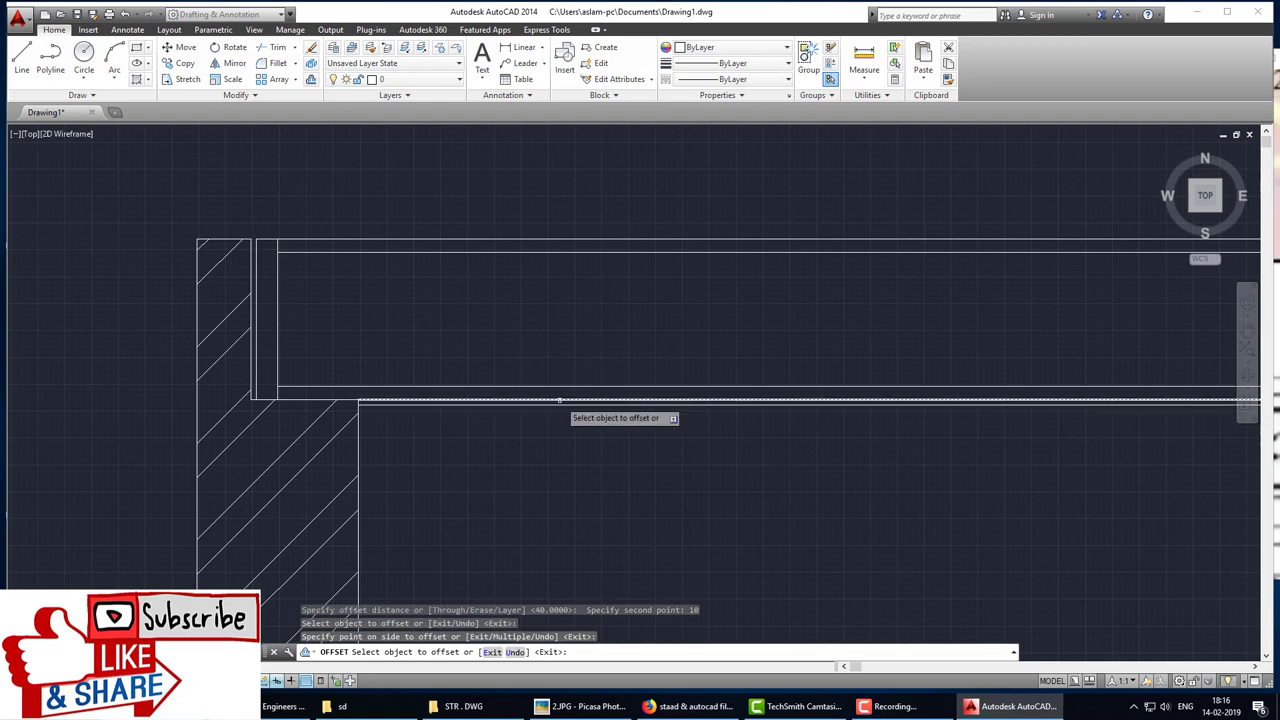
pyautogui.hotkey('ctrl', 'z')
# Step: Offset the bottom and top beam lines 10 inward as cover lines
pyautogui.scroll(2, 558, 400)
pyautogui.click(559, 379)
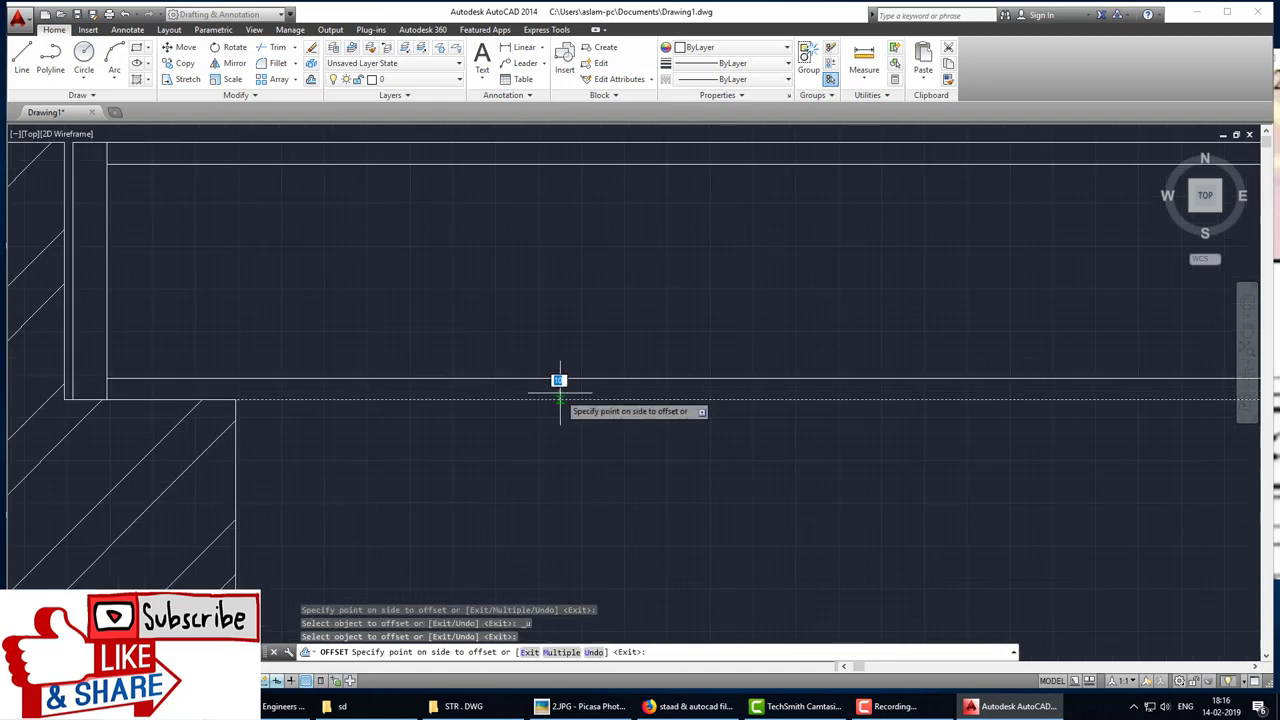
pyautogui.click(560, 392)
pyautogui.scroll(-2, 552, 160)
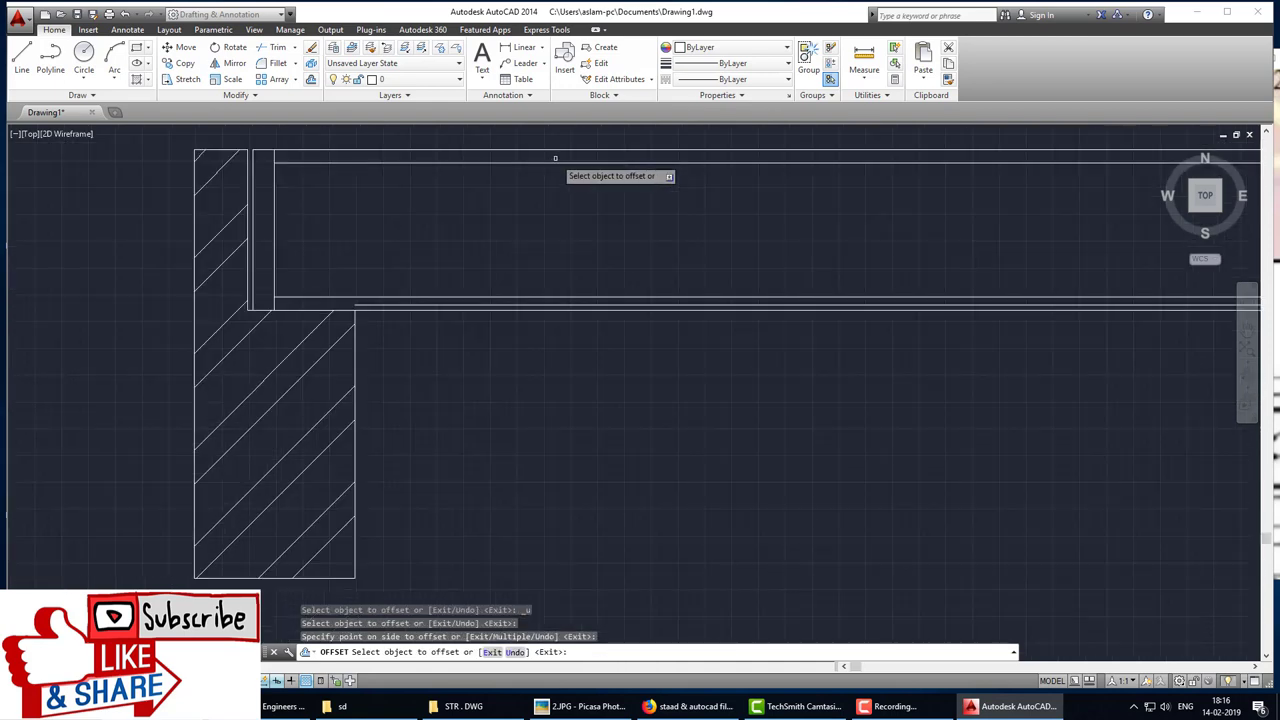
pyautogui.click(559, 150)
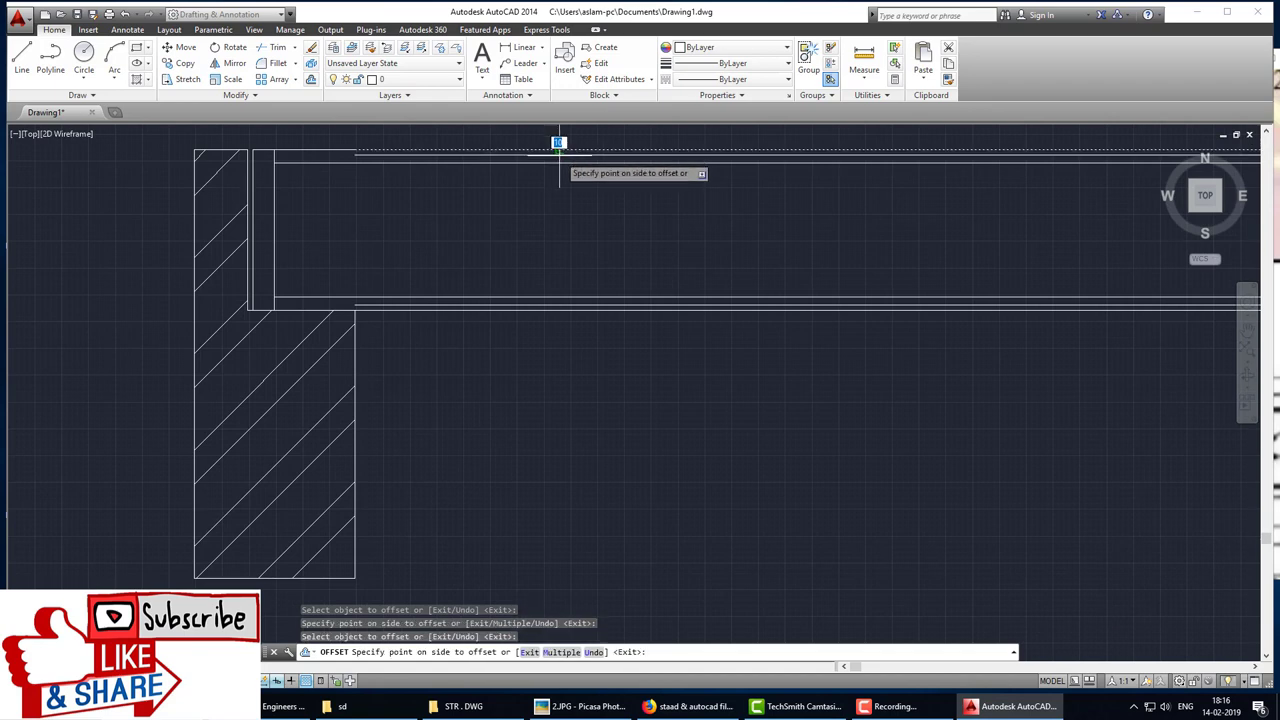
pyautogui.click(560, 140)
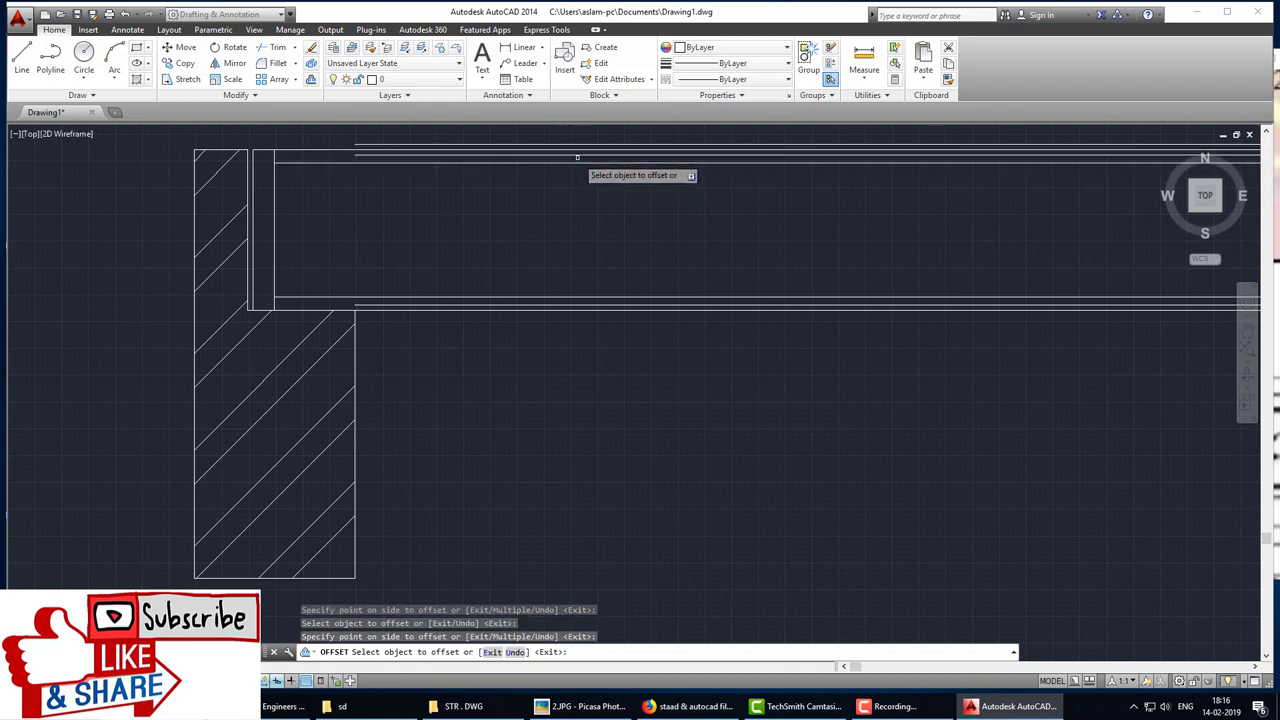
pyautogui.press('Escape')
pyautogui.scroll(2, 380, 163)
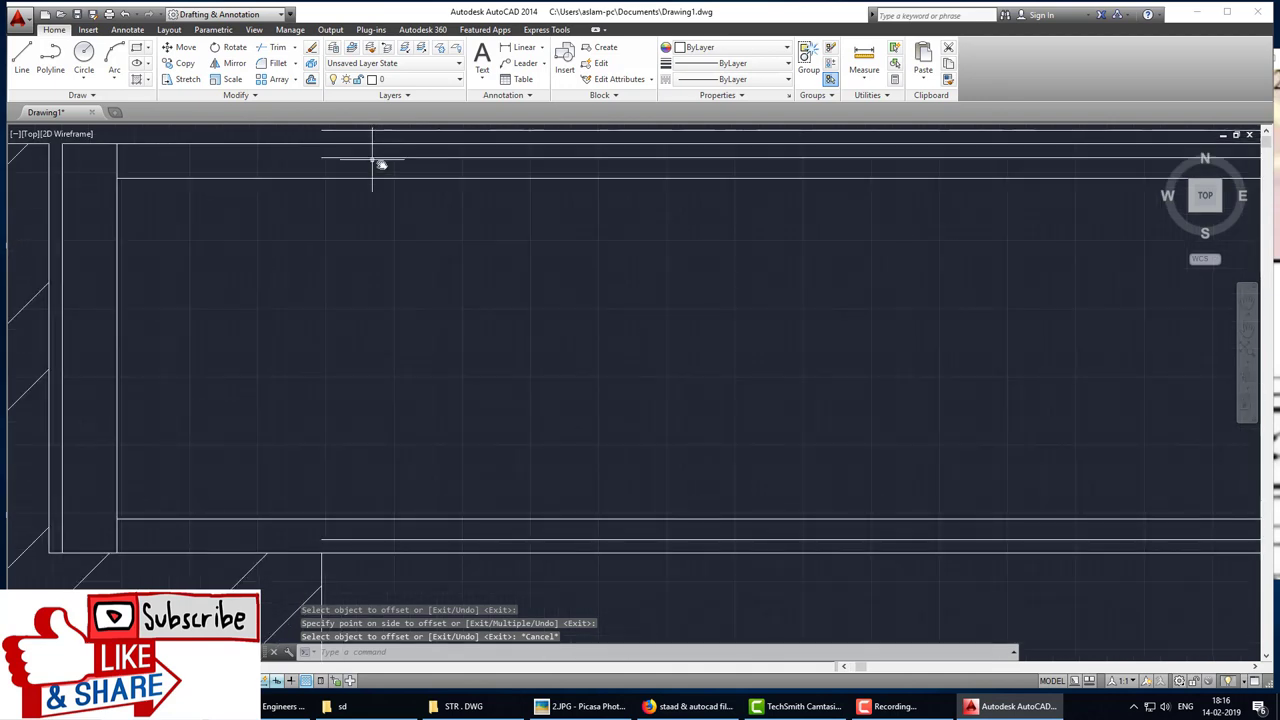
pyautogui.scroll(2, 405, 163)
# Step: Grip-stretch the top and bottom cover lines left to the support face
pyautogui.click(406, 168)
pyautogui.click(383, 168)
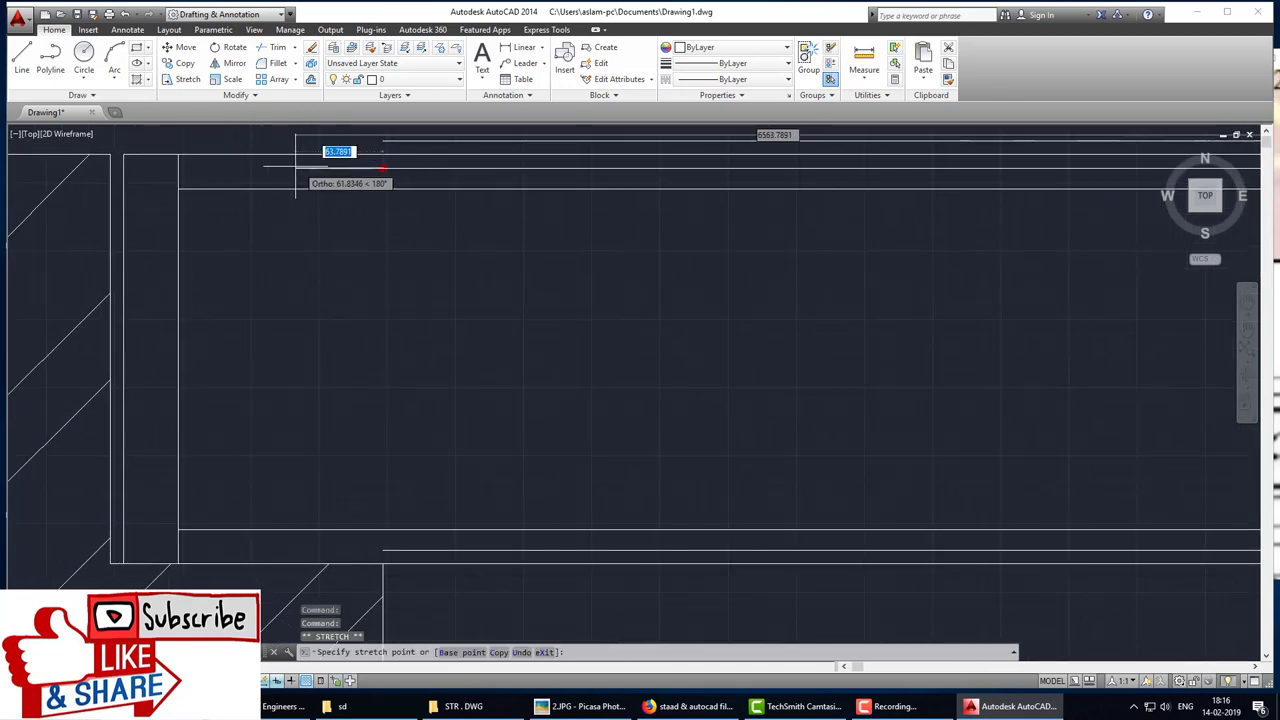
pyautogui.click(178, 168)
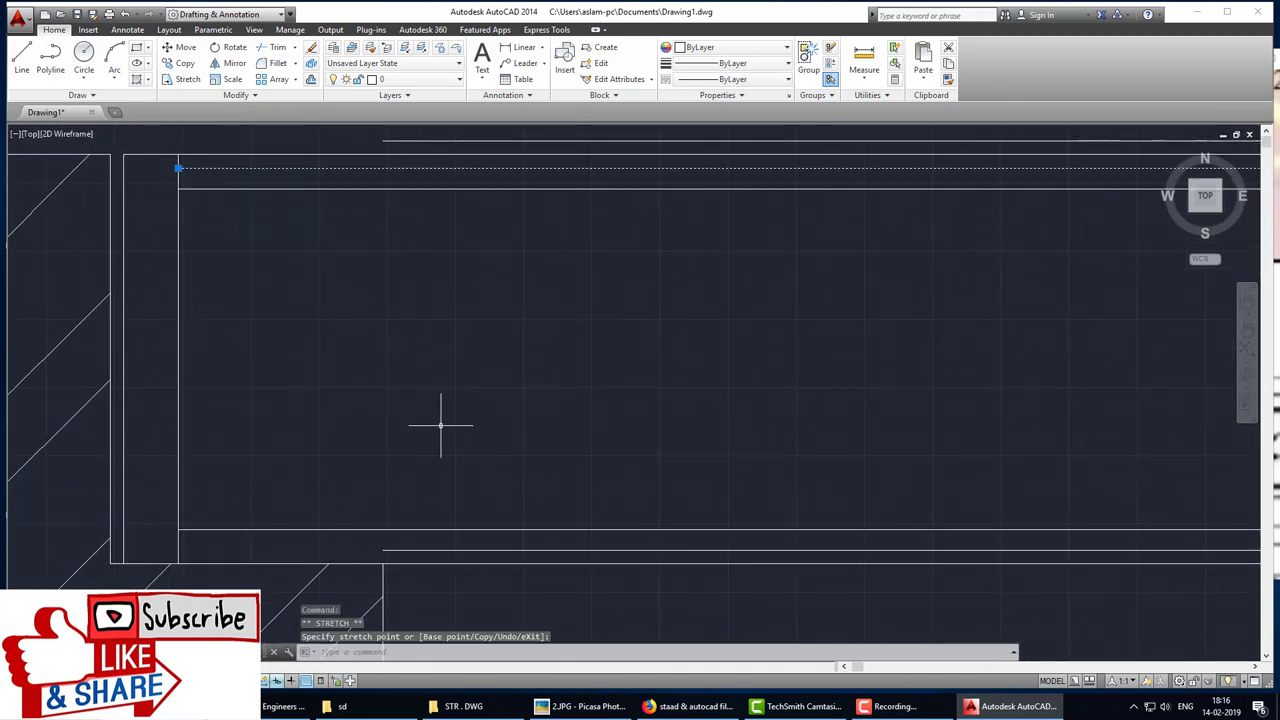
pyautogui.click(391, 549)
pyautogui.click(383, 549)
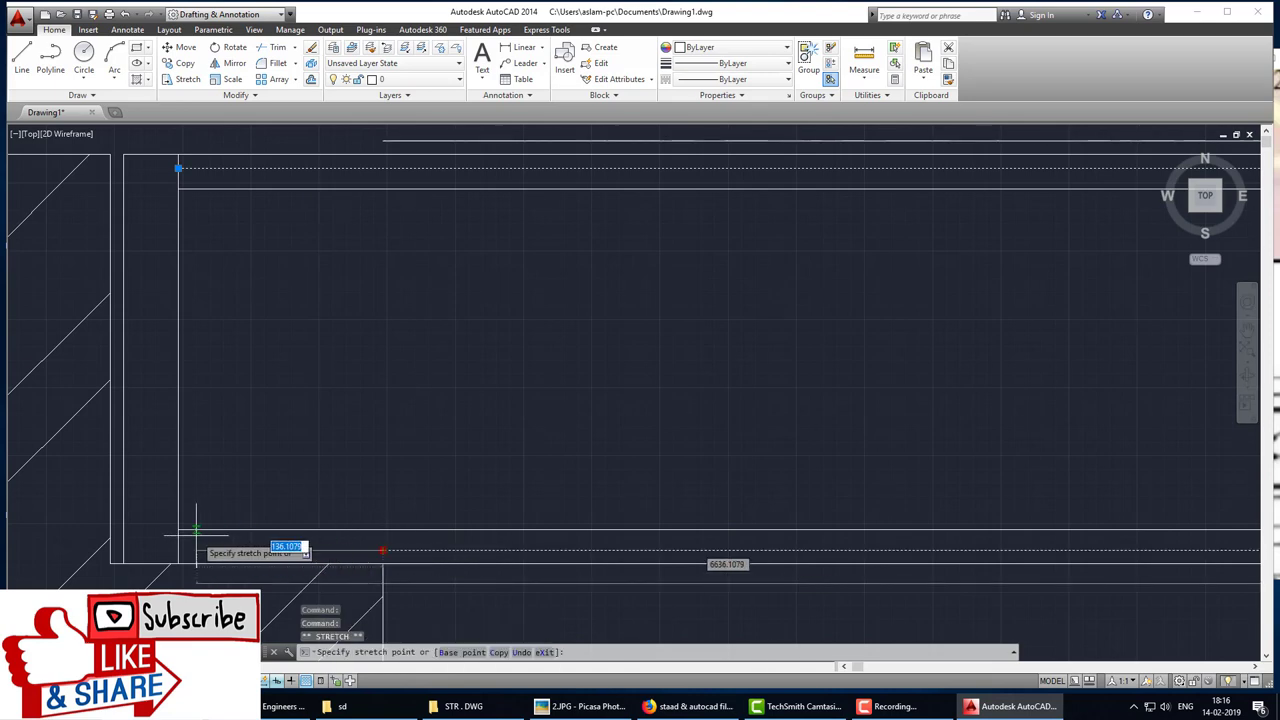
pyautogui.press('Escape')
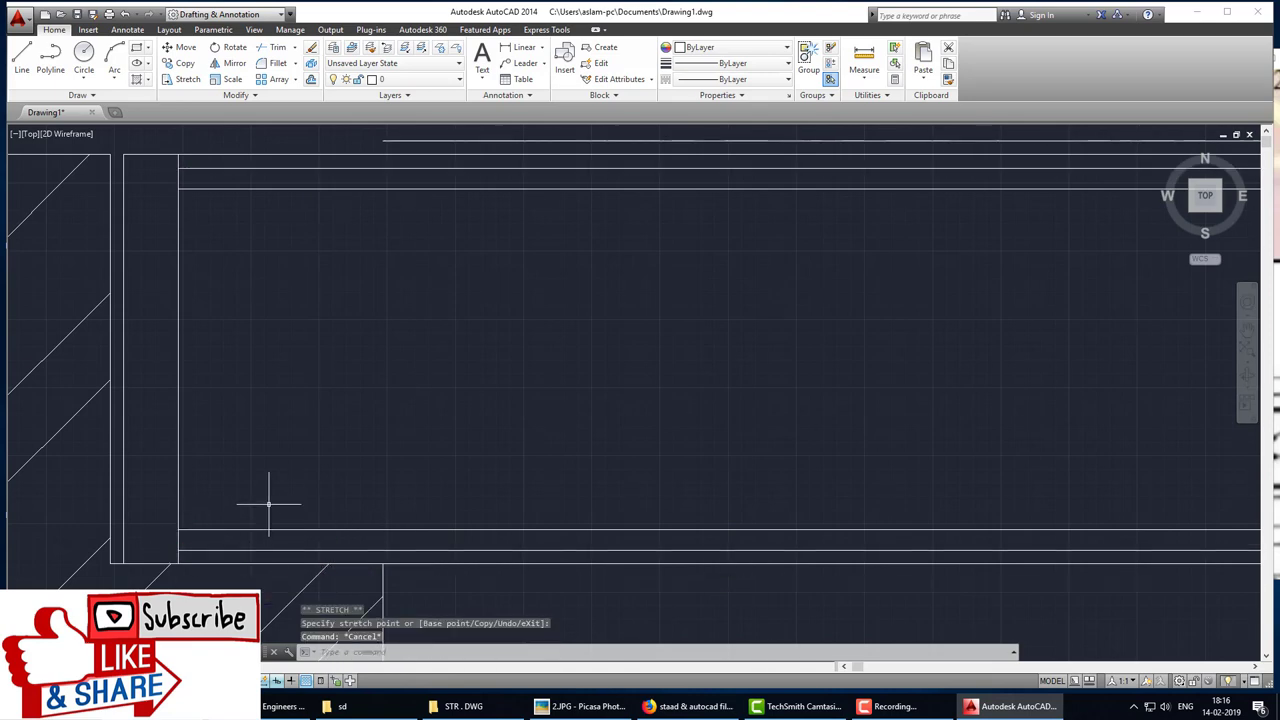
pyautogui.write('tr')
# Step: Erase the extra top and bottom lines and the leftover thin top line
pyautogui.press('Return')
pyautogui.press('Return')
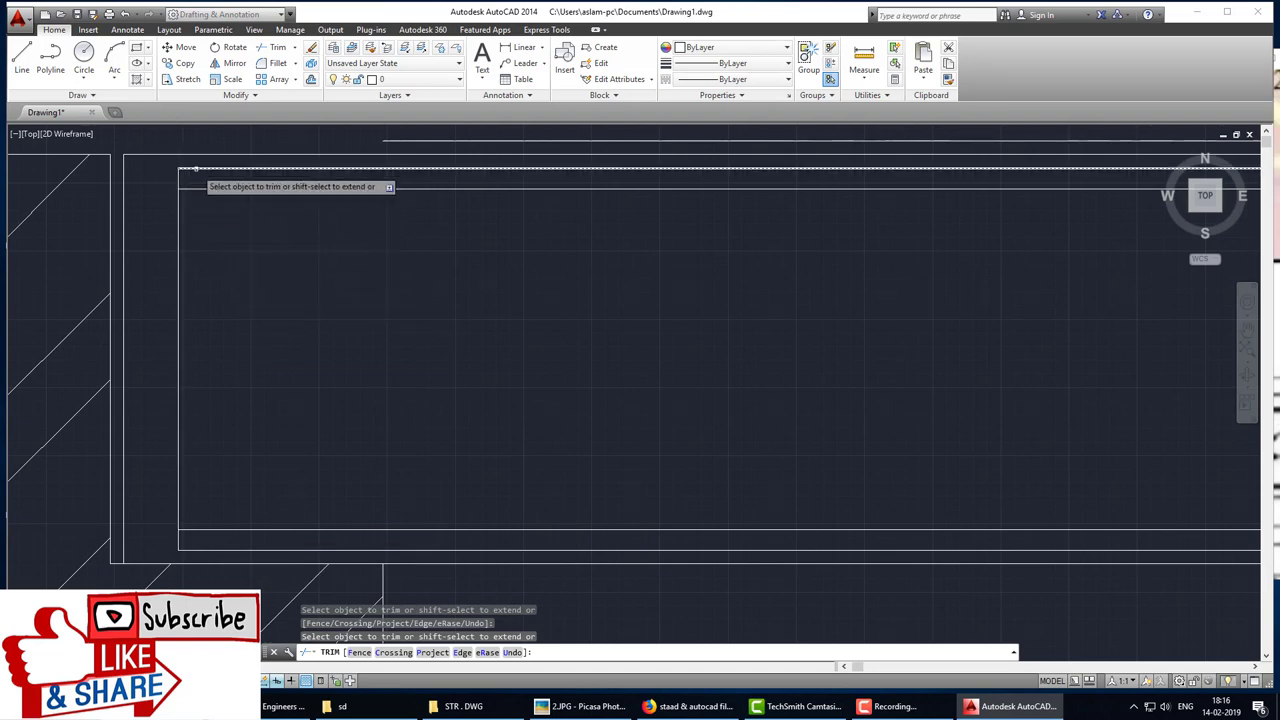
pyautogui.press('Escape')
pyautogui.press('Return')
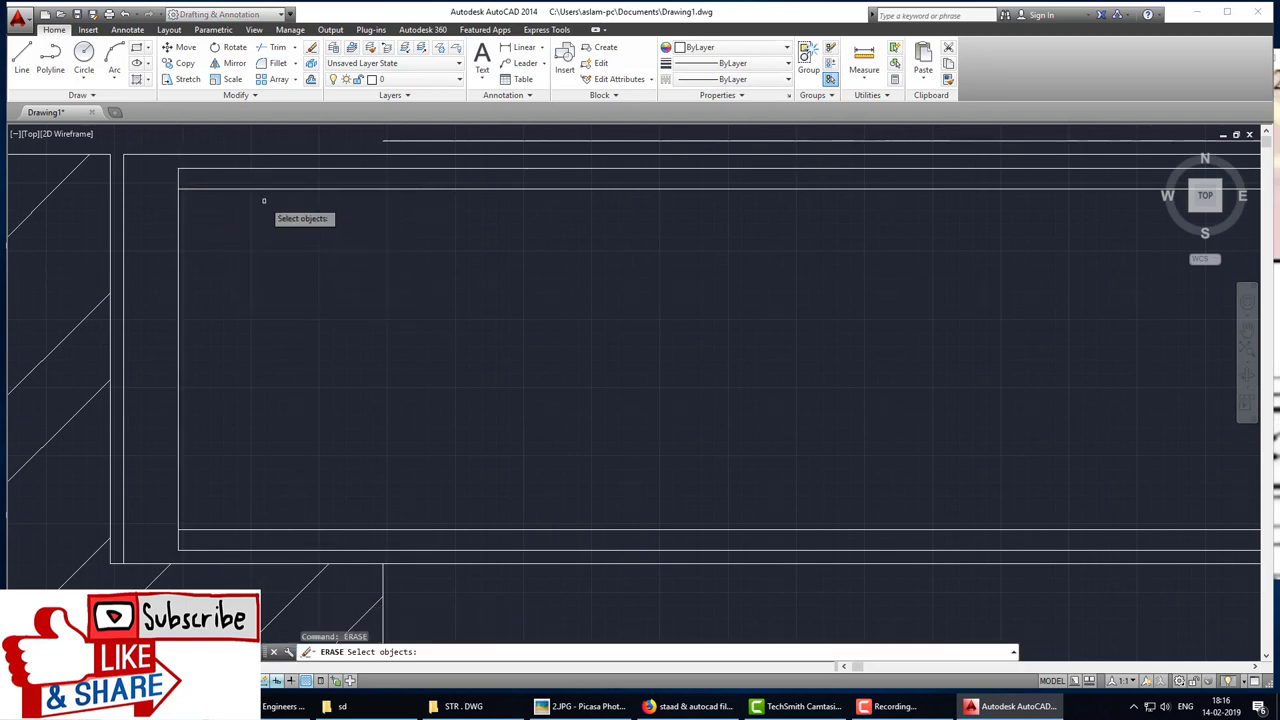
pyautogui.click(298, 168)
pyautogui.click(425, 550)
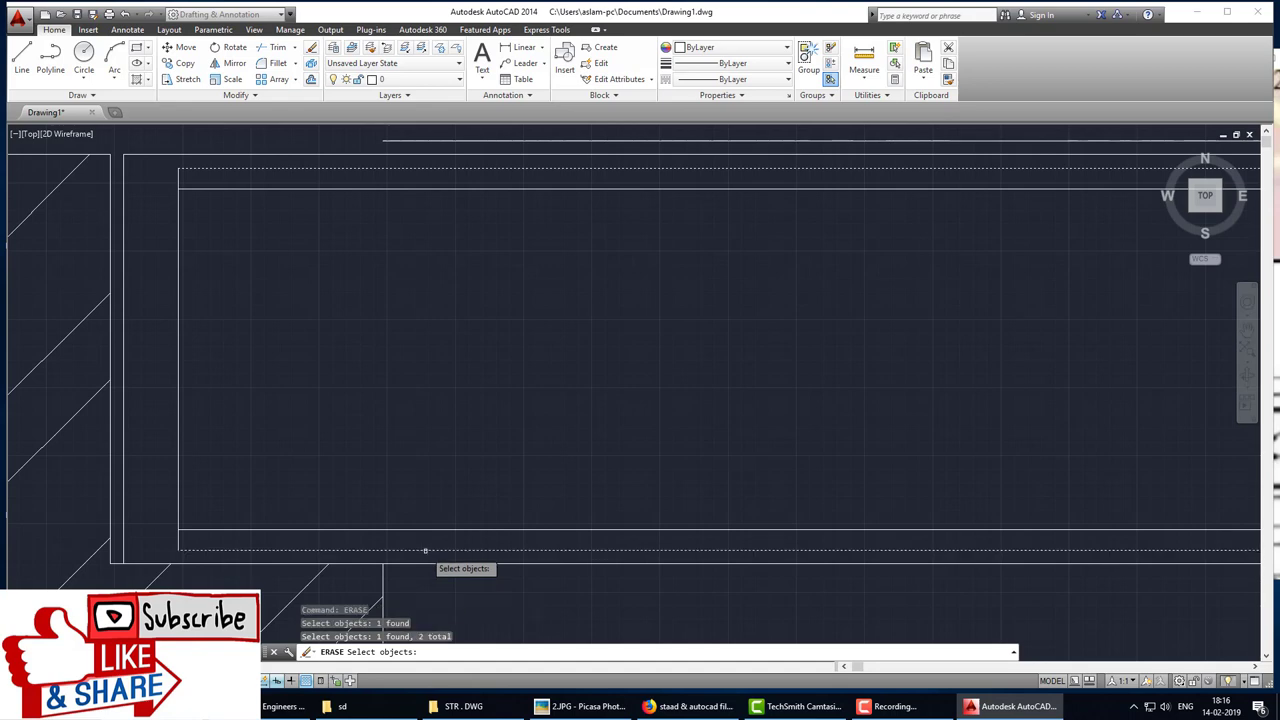
pyautogui.press('Return')
pyautogui.press('Return')
pyautogui.click(463, 141)
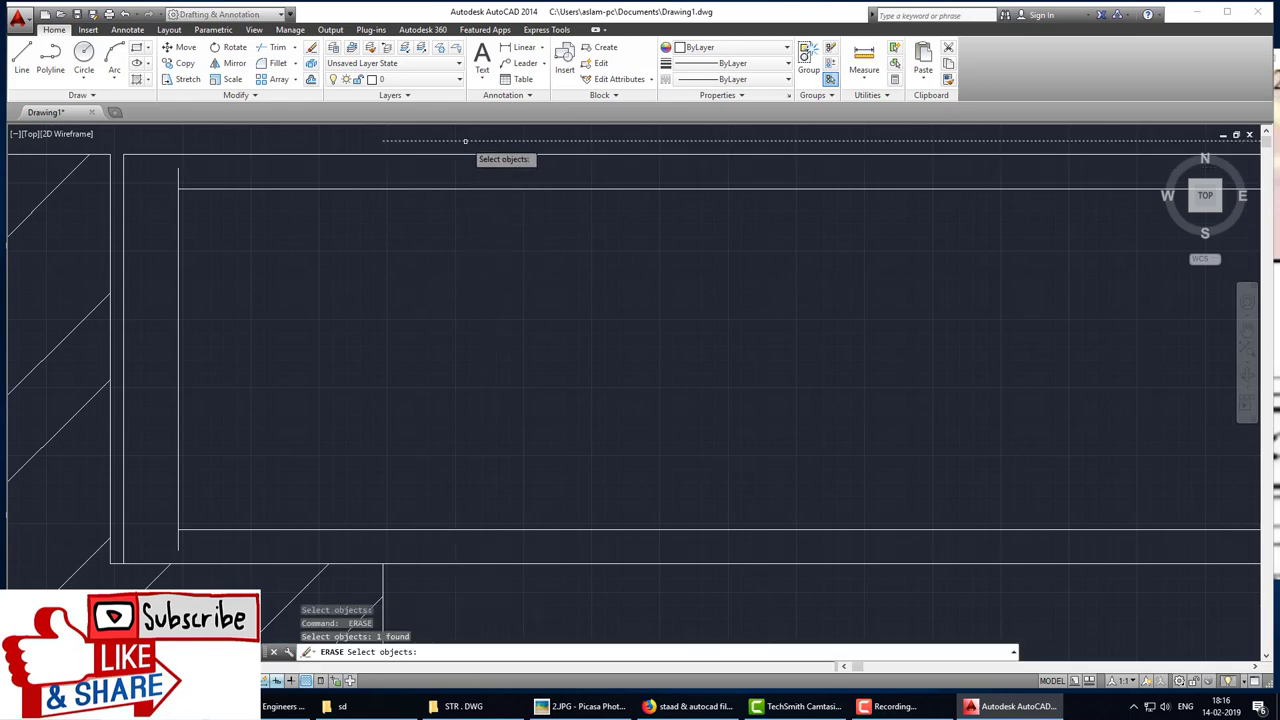
pyautogui.press('Return')
# Step: Start OFFSET at 300 from the left vertical line in Multiple mode
pyautogui.write('o')
pyautogui.press('Return')
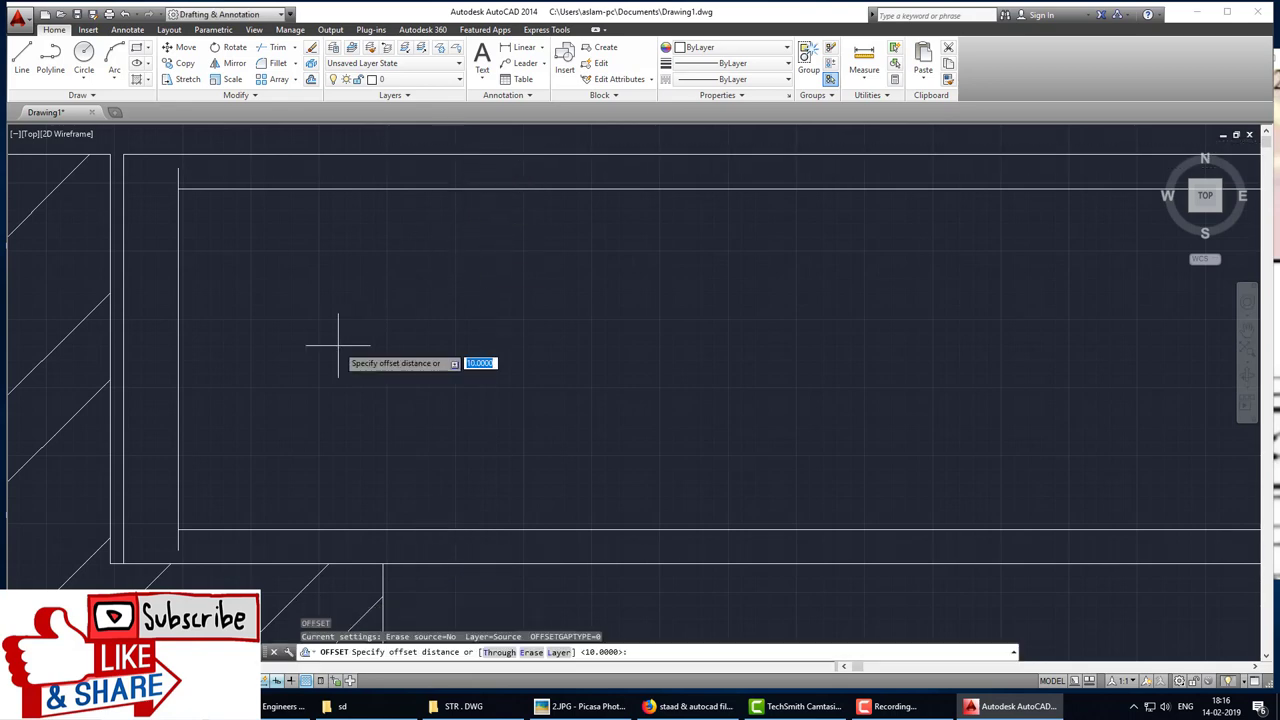
pyautogui.click(179, 336)
pyautogui.write('300')
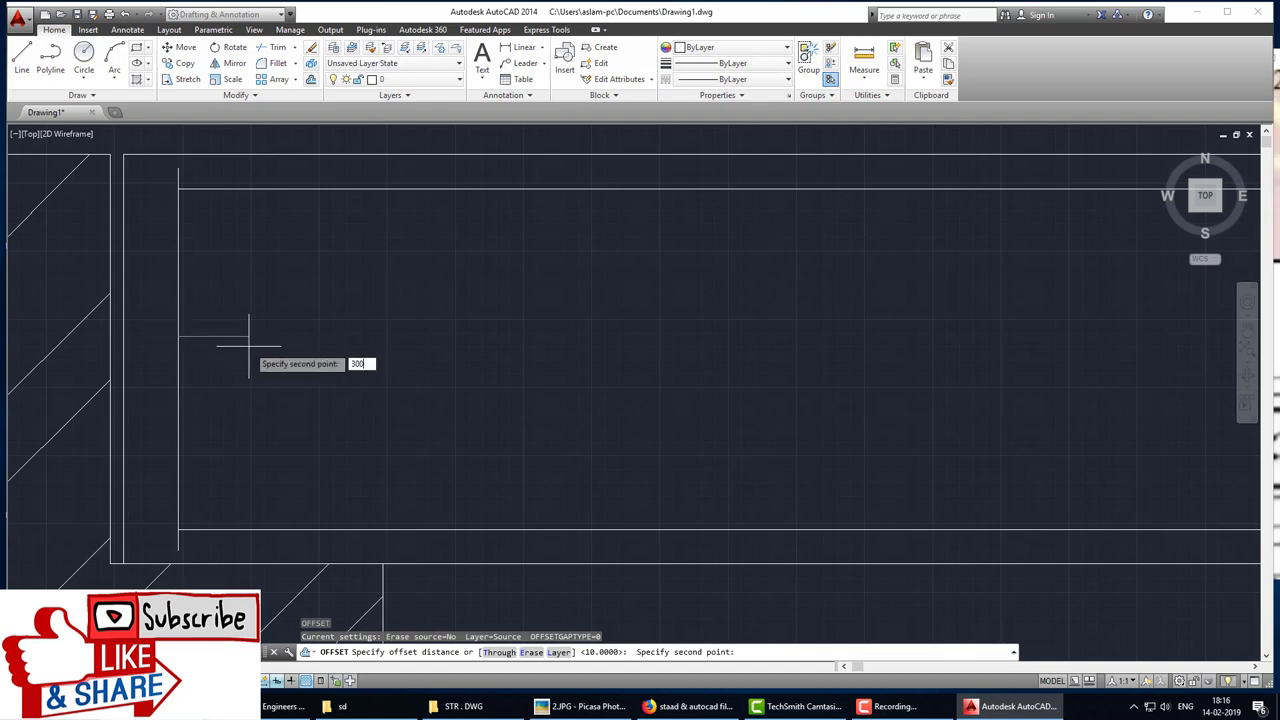
pyautogui.press('Return')
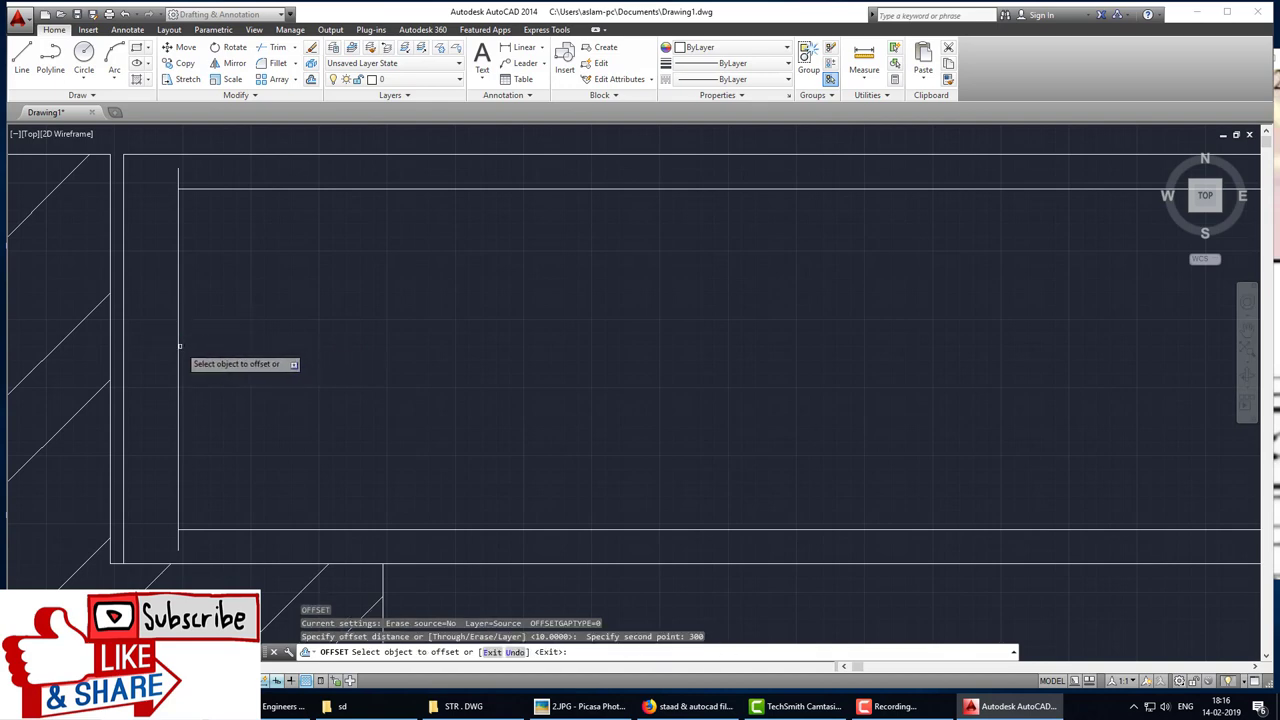
pyautogui.click(178, 345)
pyautogui.write('m')
pyautogui.press('Return')
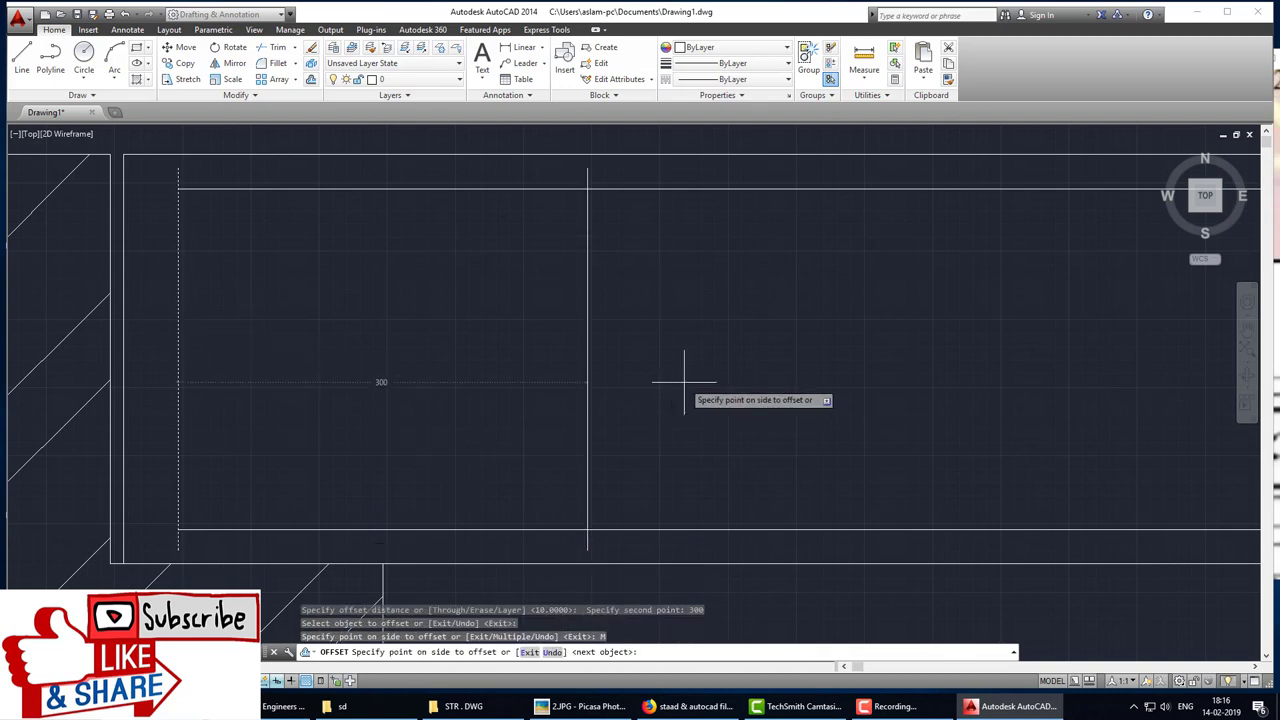
# Step: Place stirrup lines at 300 spacing along the left part of the beam
pyautogui.click(686, 385)
pyautogui.scroll(-5, 700, 385)
pyautogui.click(840, 380)
pyautogui.moveTo(952, 380); pyautogui.dragTo(526, 378, button='middle')
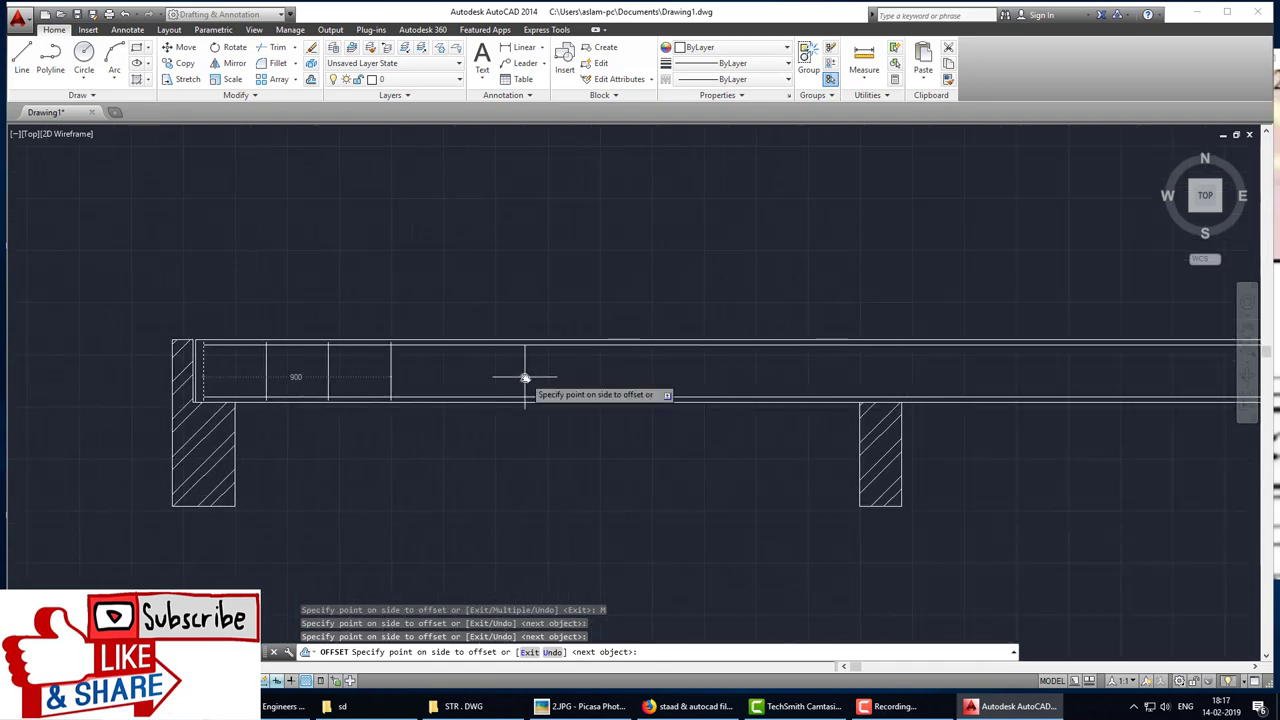
pyautogui.click(530, 378)
pyautogui.click(600, 378)
pyautogui.click(660, 378)
pyautogui.doubleClick(740, 378)
pyautogui.click(830, 378)
pyautogui.click(900, 378)
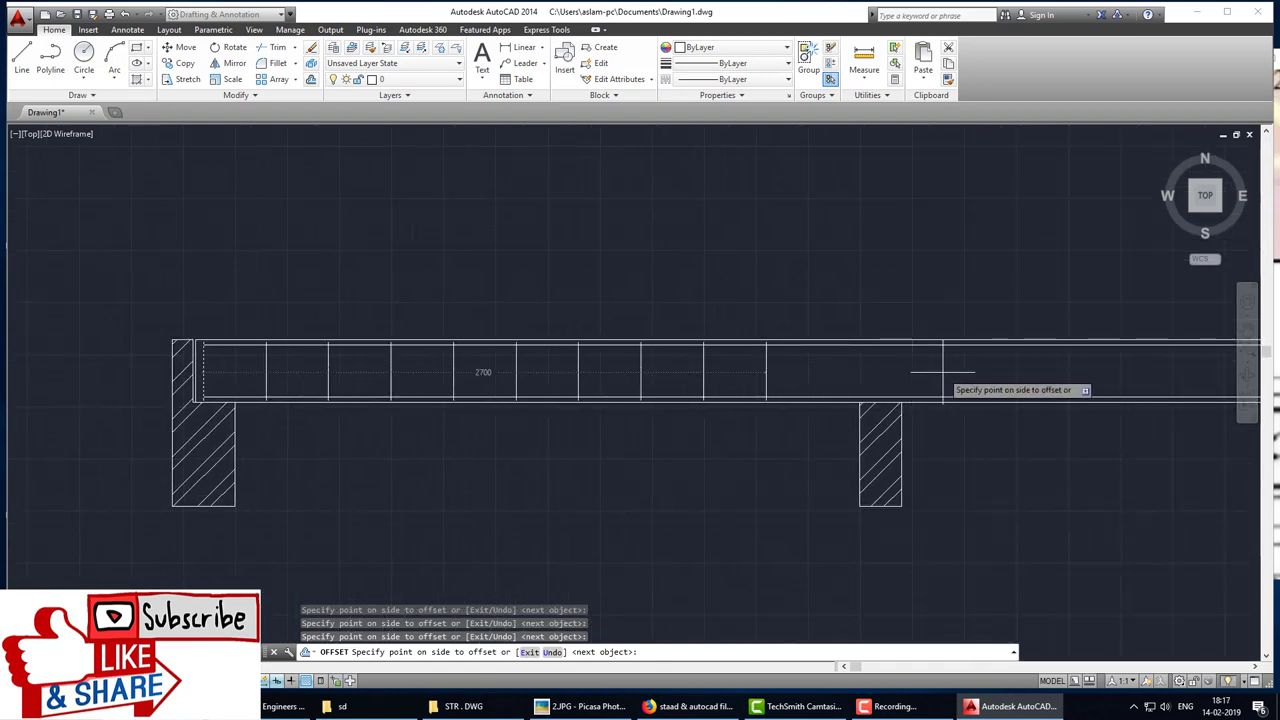
pyautogui.click(1000, 375)
# Step: Continue the 300-spaced stirrups through to the beam's right end
pyautogui.moveTo(1080, 375); pyautogui.dragTo(561, 372, button='middle')
pyautogui.click(470, 376)
pyautogui.click(540, 376)
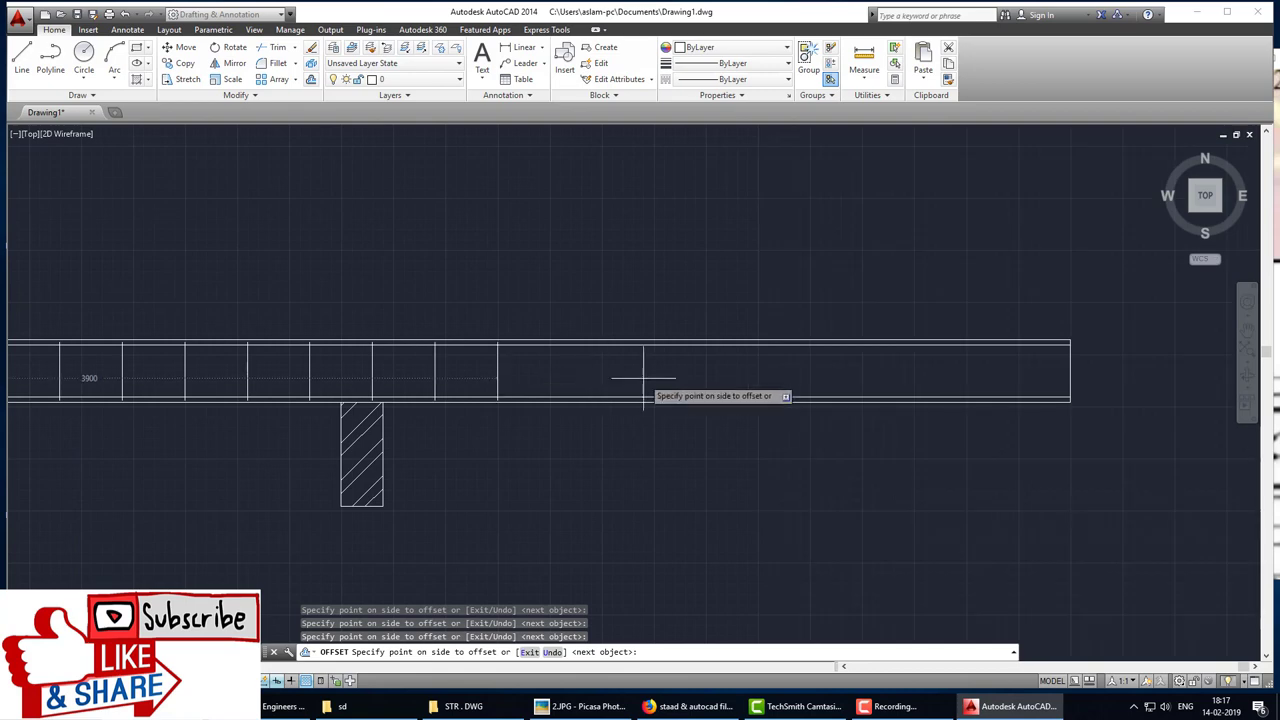
pyautogui.click(640, 376)
pyautogui.click(720, 376)
pyautogui.doubleClick(790, 376)
pyautogui.click(880, 376)
pyautogui.click(935, 376)
pyautogui.click(990, 377)
pyautogui.click(1025, 377)
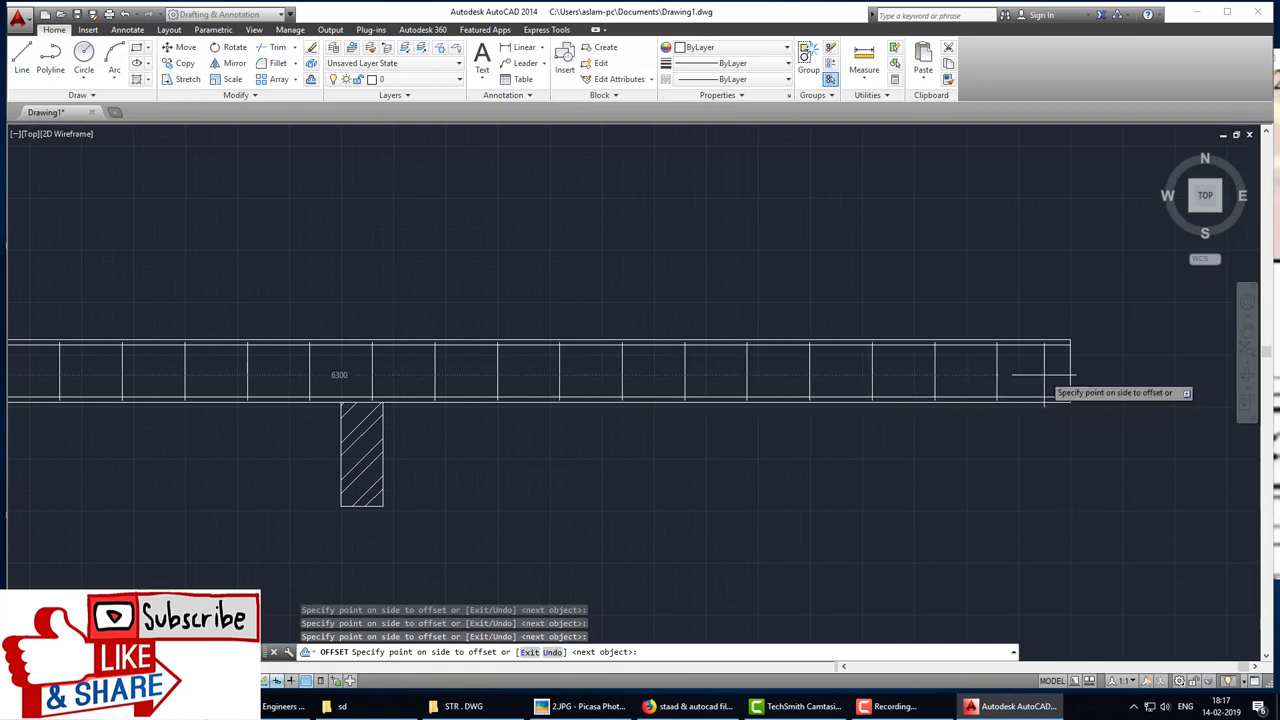
pyautogui.click(1058, 378)
pyautogui.press('Escape')
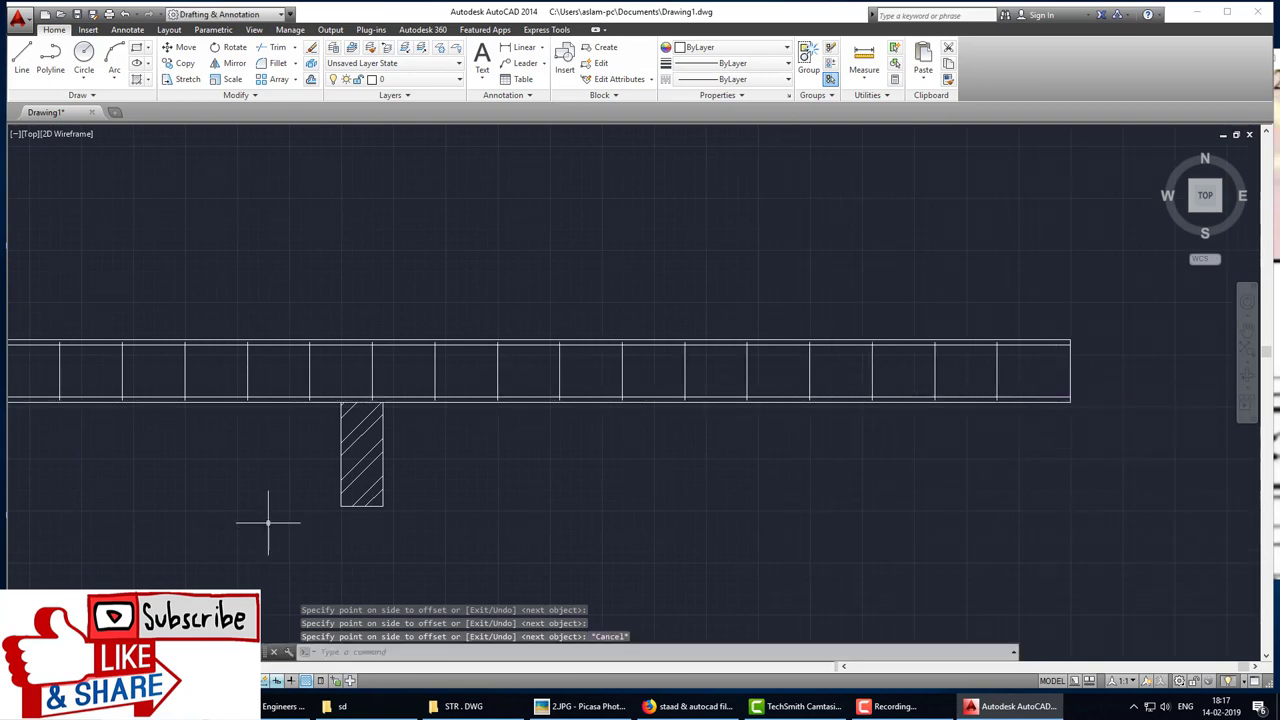
# Step: Zoom out to the whole beam and show the Picasa reference image's long-section details
pyautogui.moveTo(268, 522); pyautogui.dragTo(640, 505, button='middle')
pyautogui.scroll(-2, 583, 509)
pyautogui.moveTo(470, 492); pyautogui.dragTo(545, 459, button='middle')
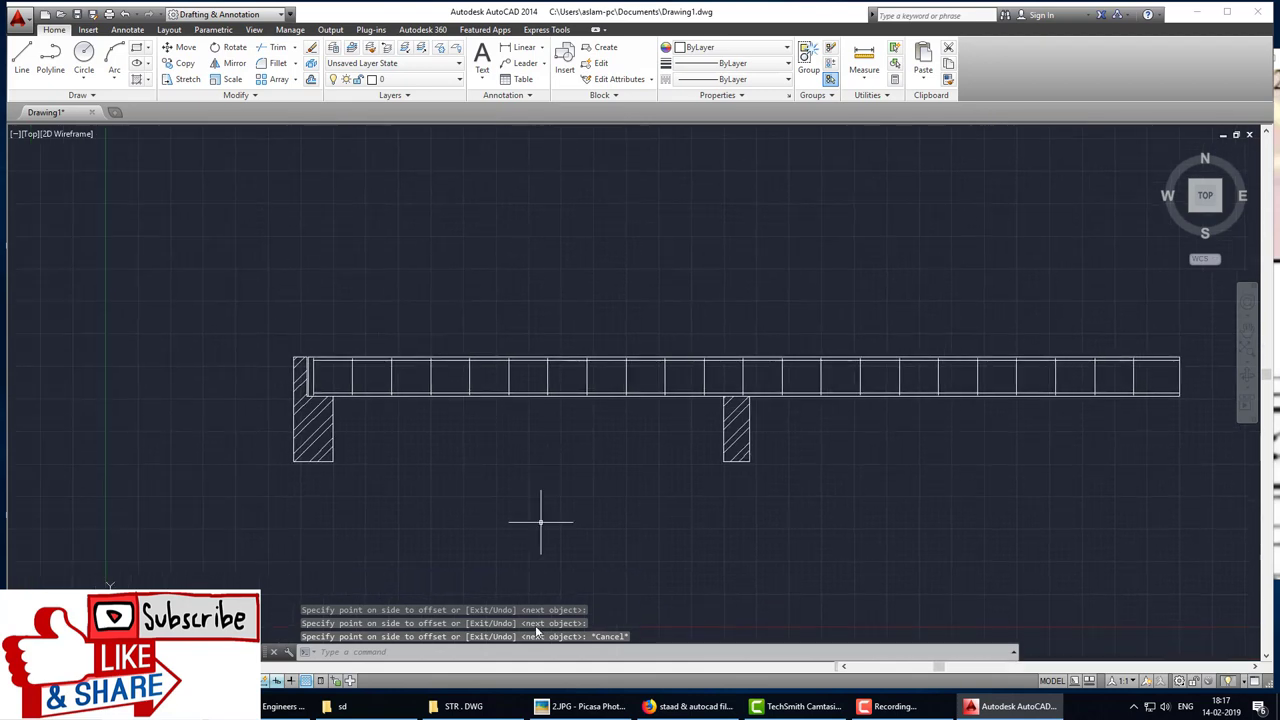
pyautogui.click(585, 706)
pyautogui.moveTo(879, 483); pyautogui.dragTo(963, 344)
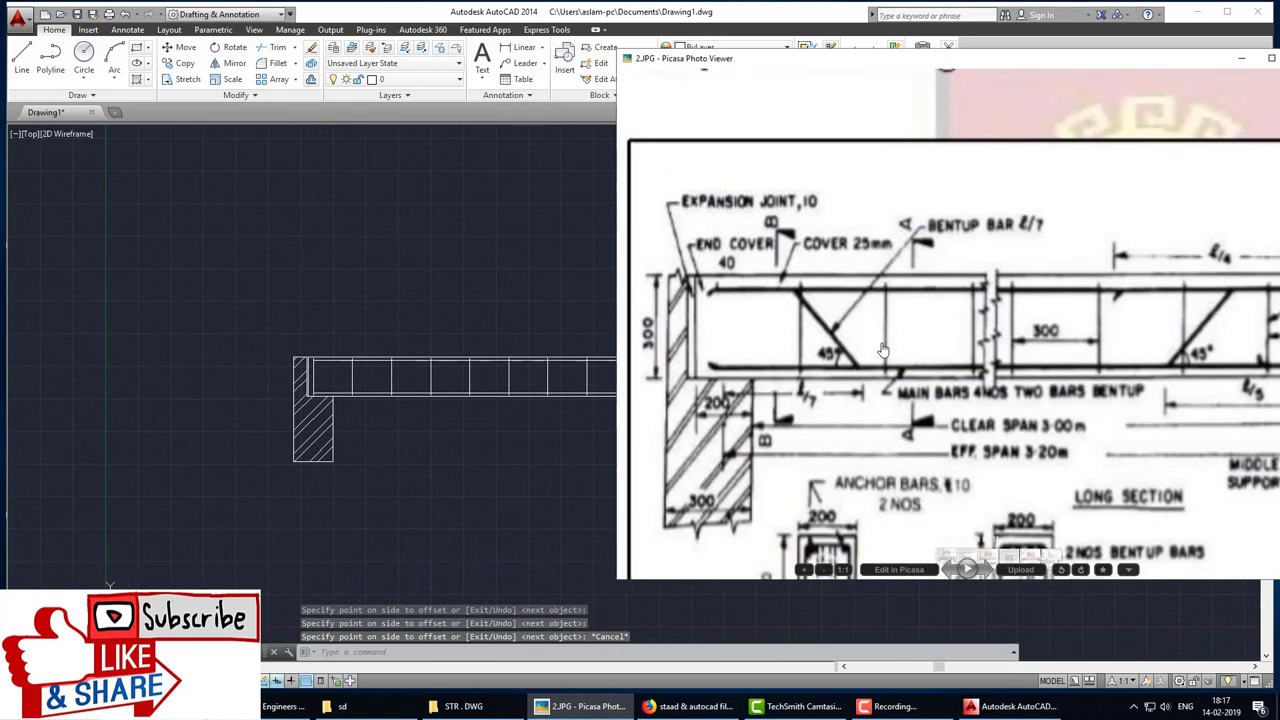
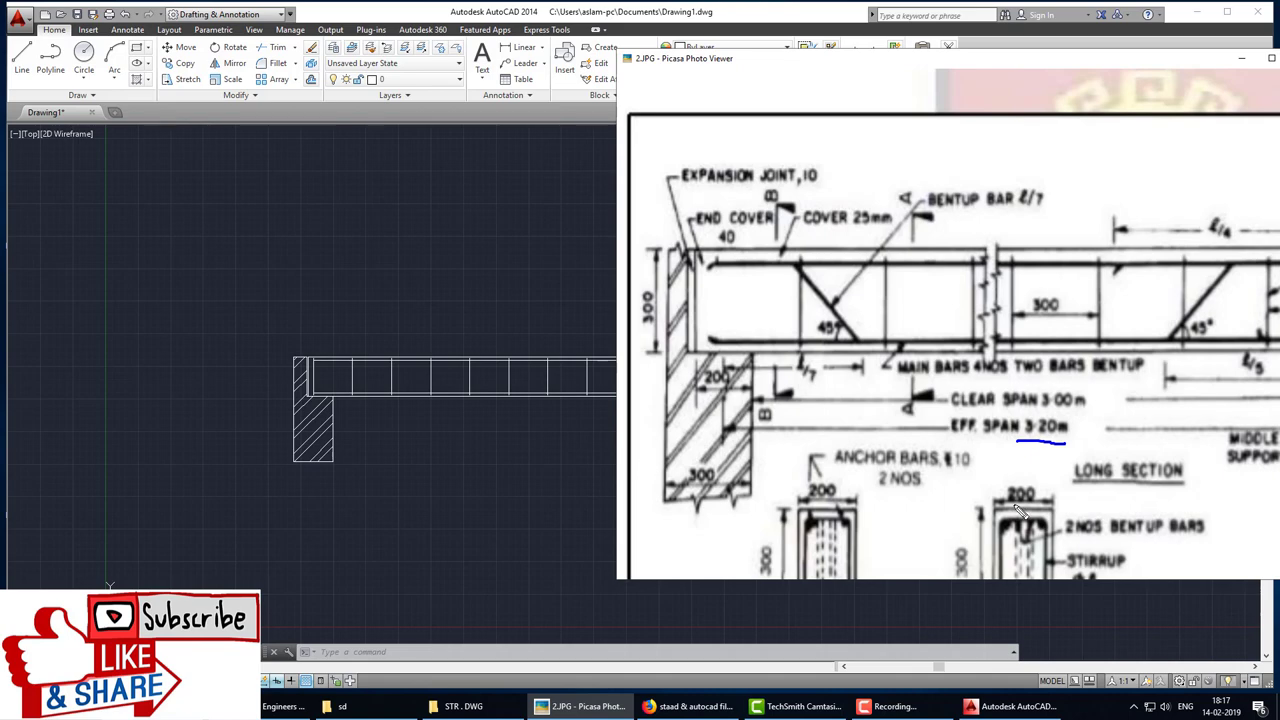
# Step: Dismiss the Photo Viewer configuration prompt and launch Calculator by searching 'cal'
pyautogui.press('super')
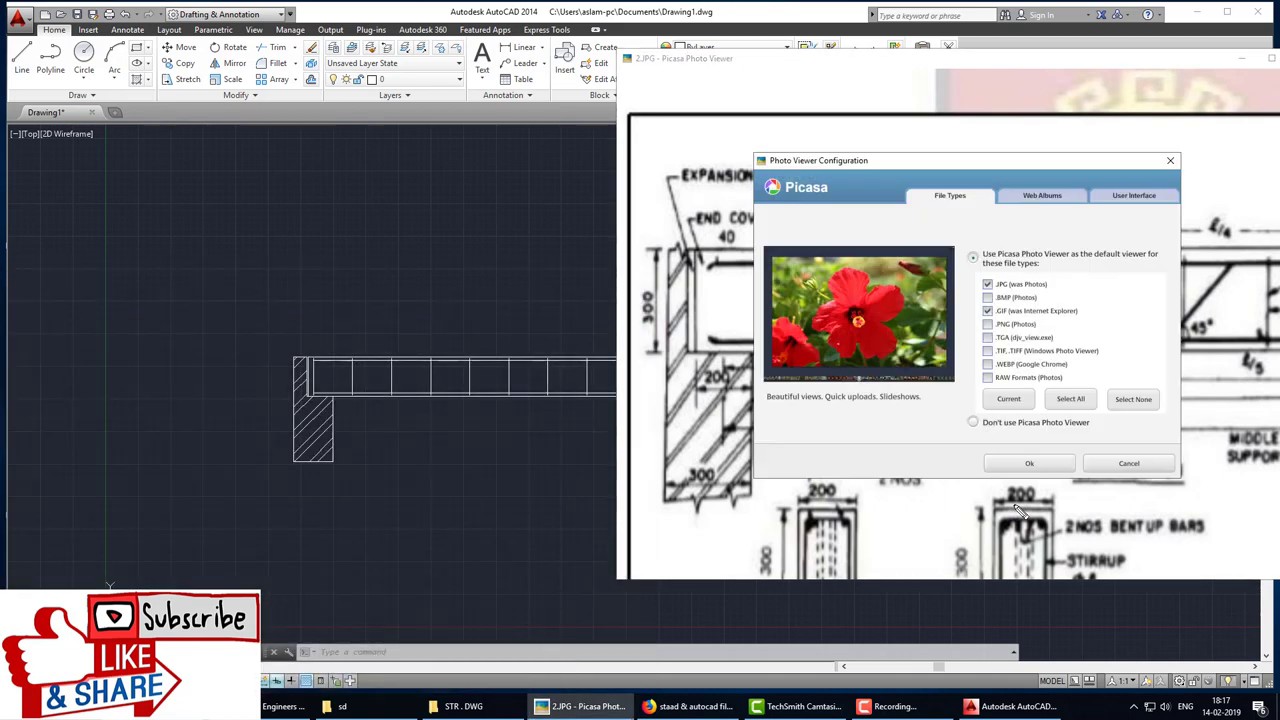
pyautogui.click(1113, 468)
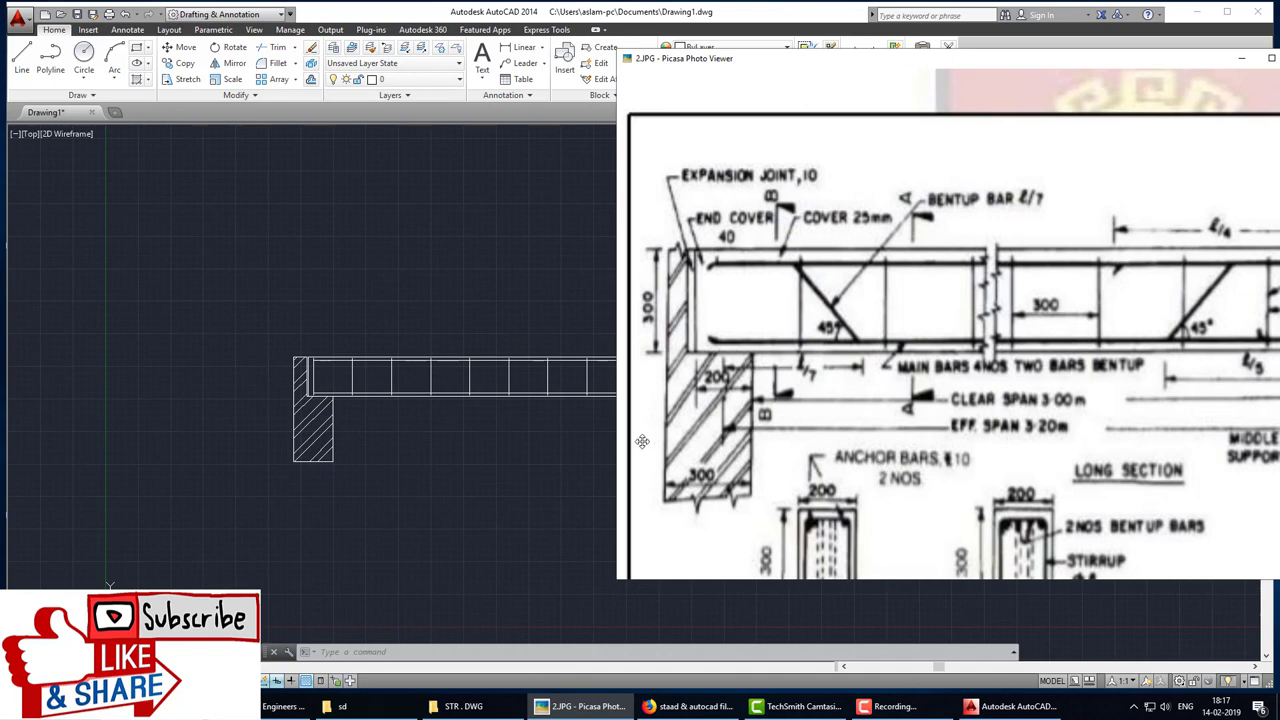
pyautogui.press('super')
pyautogui.write('cal')
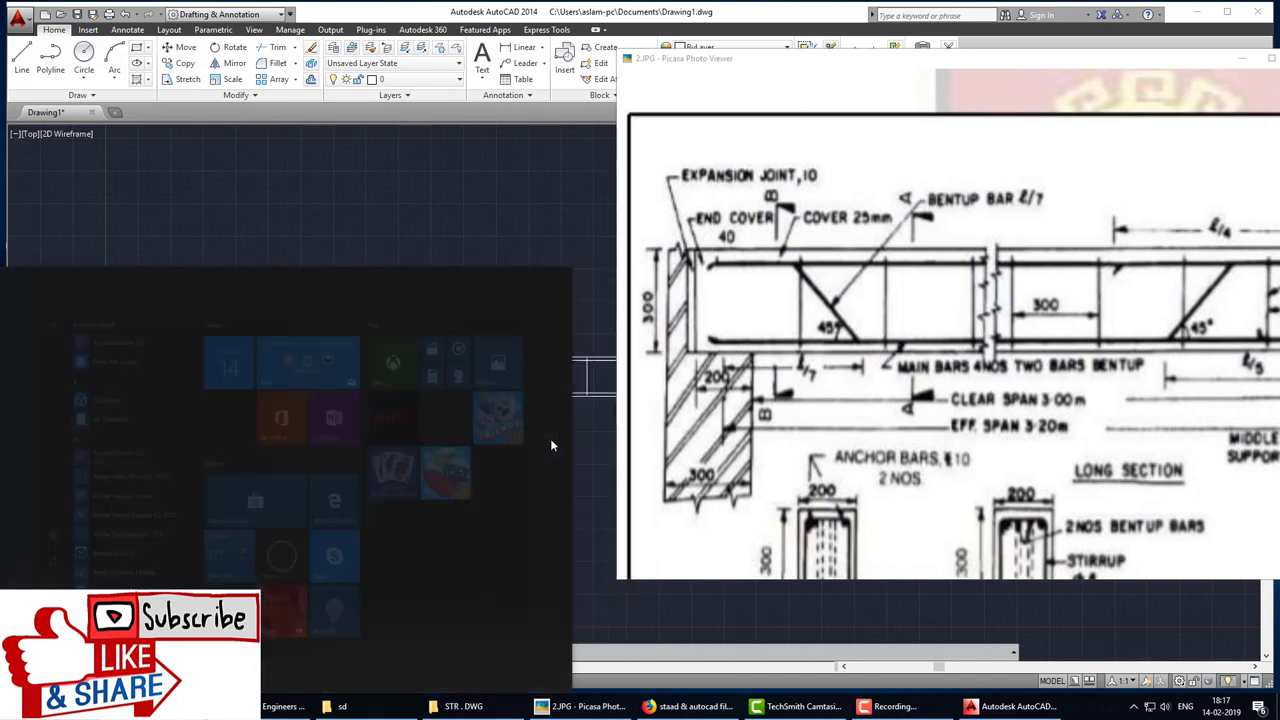
pyautogui.press('Return')
pyautogui.write('3.')
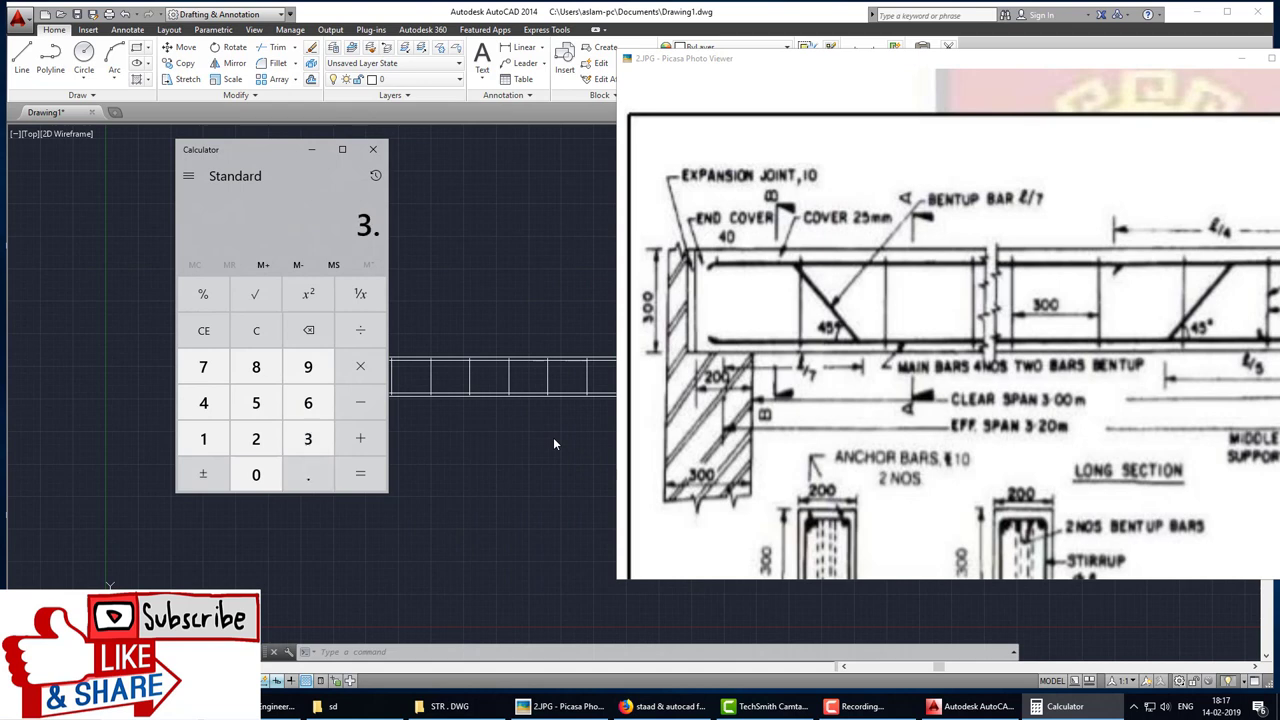
# Step: Compute 3.2 / 7 (0.4571428571428571) in Calculator, correcting a mistyped digit, then minimize it
pyautogui.write('2/4')
pyautogui.press('BackSpace')
pyautogui.press('Return')
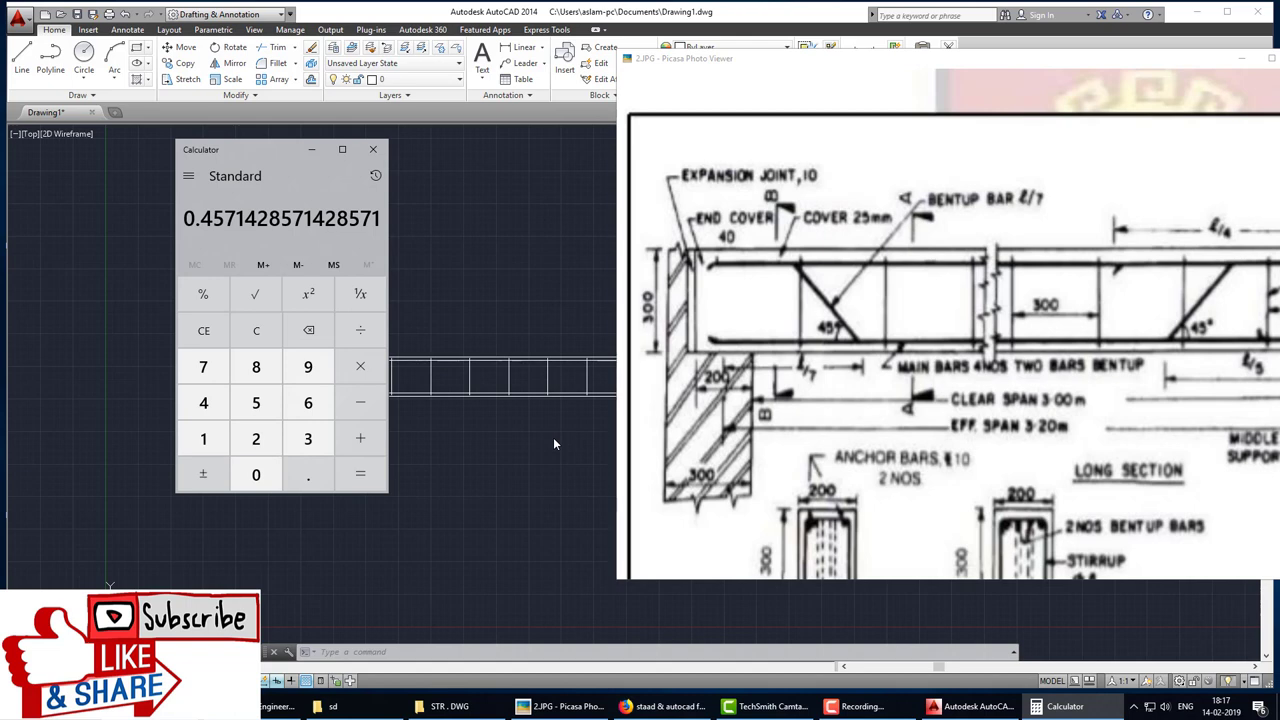
pyautogui.click(312, 154)
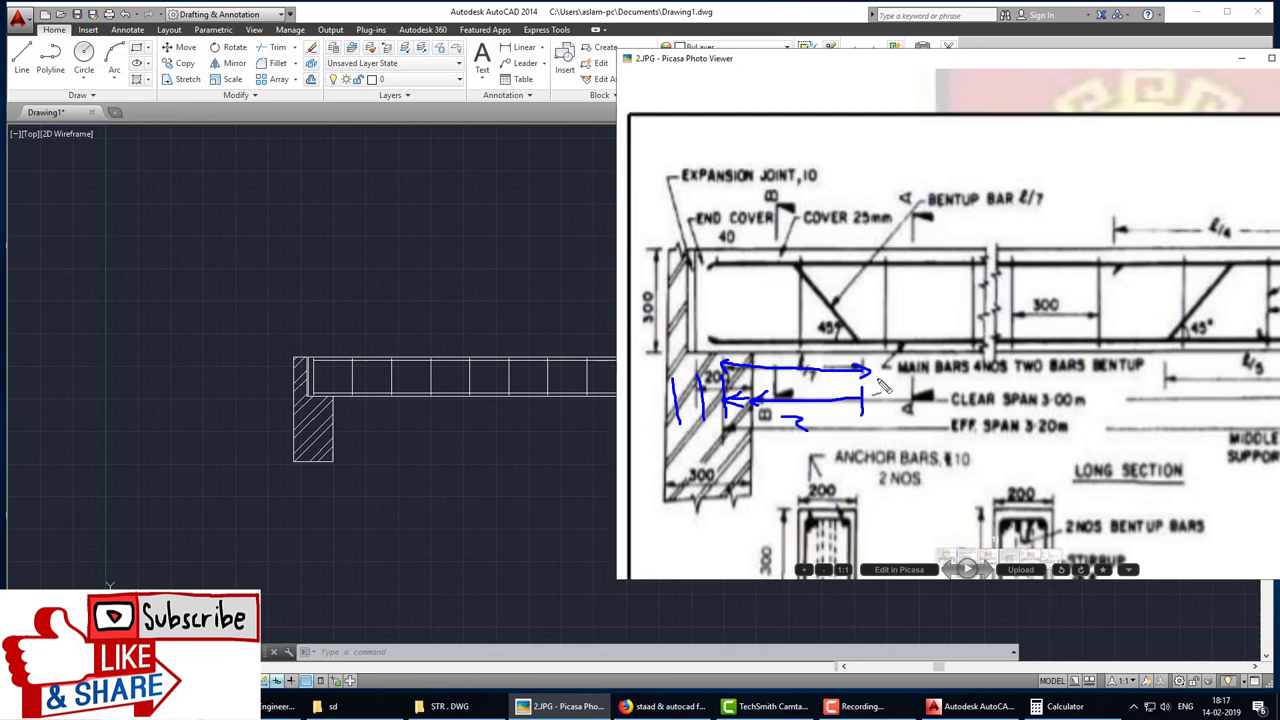
# Step: Bring the AutoCAD beam drawing back to the front and zoom in on it
pyautogui.click(584, 440)
pyautogui.scroll(2, 368, 420)
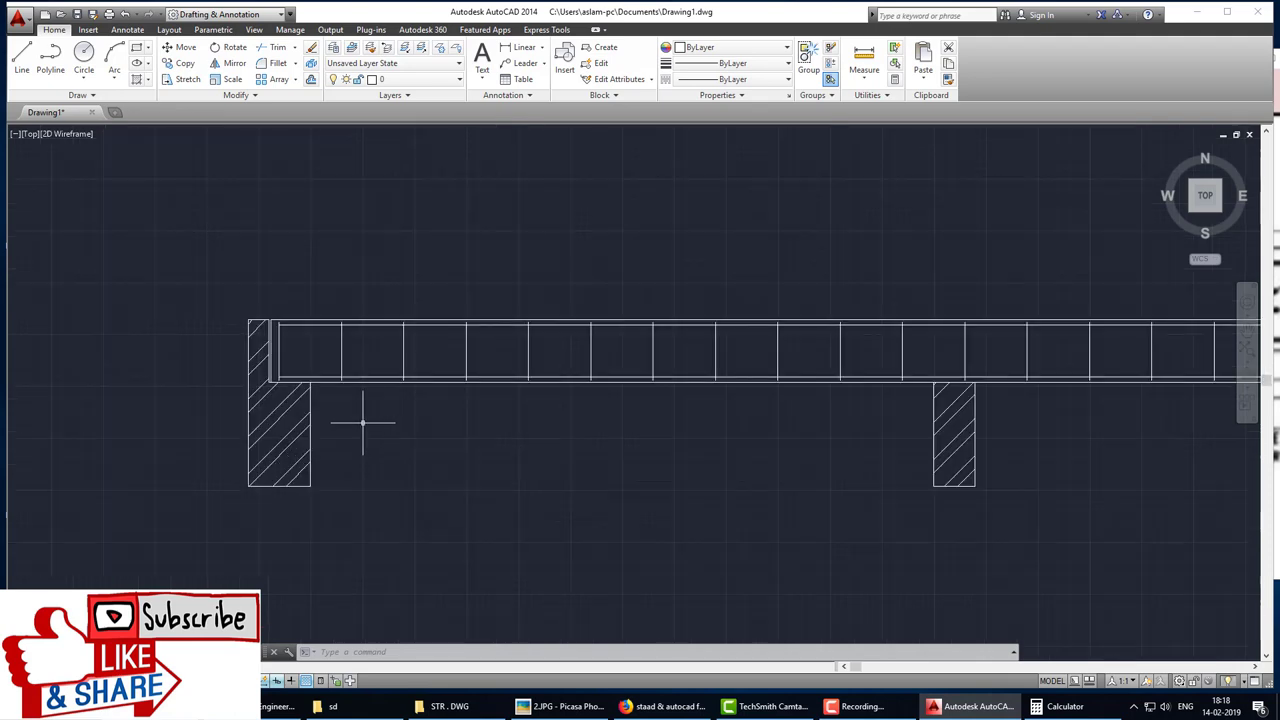
# Step: Draw an L-shaped construction line from the support corner: 350 across, then up to the beam
pyautogui.write('l')
pyautogui.press('Return')
pyautogui.click(311, 383)
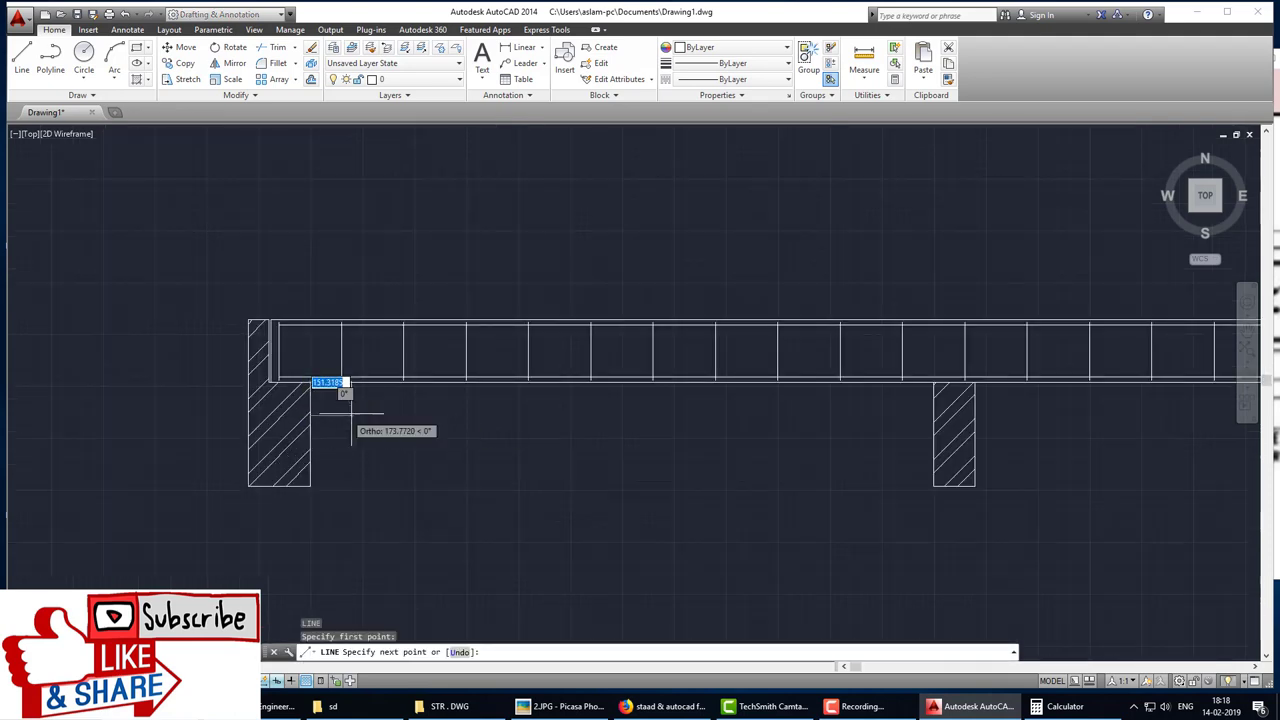
pyautogui.write('350')
pyautogui.press('Return')
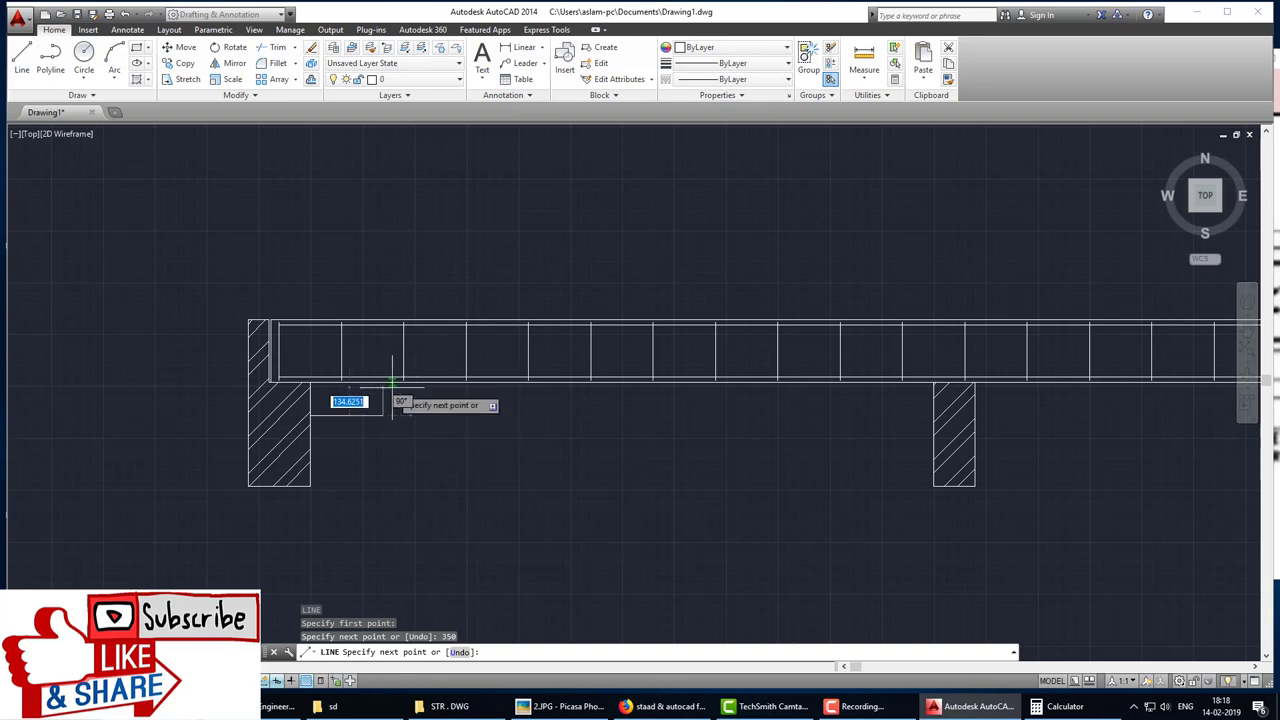
pyautogui.scroll(2, 395, 388)
pyautogui.scroll(3, 365, 355)
pyautogui.click(373, 332)
pyautogui.press('Return')
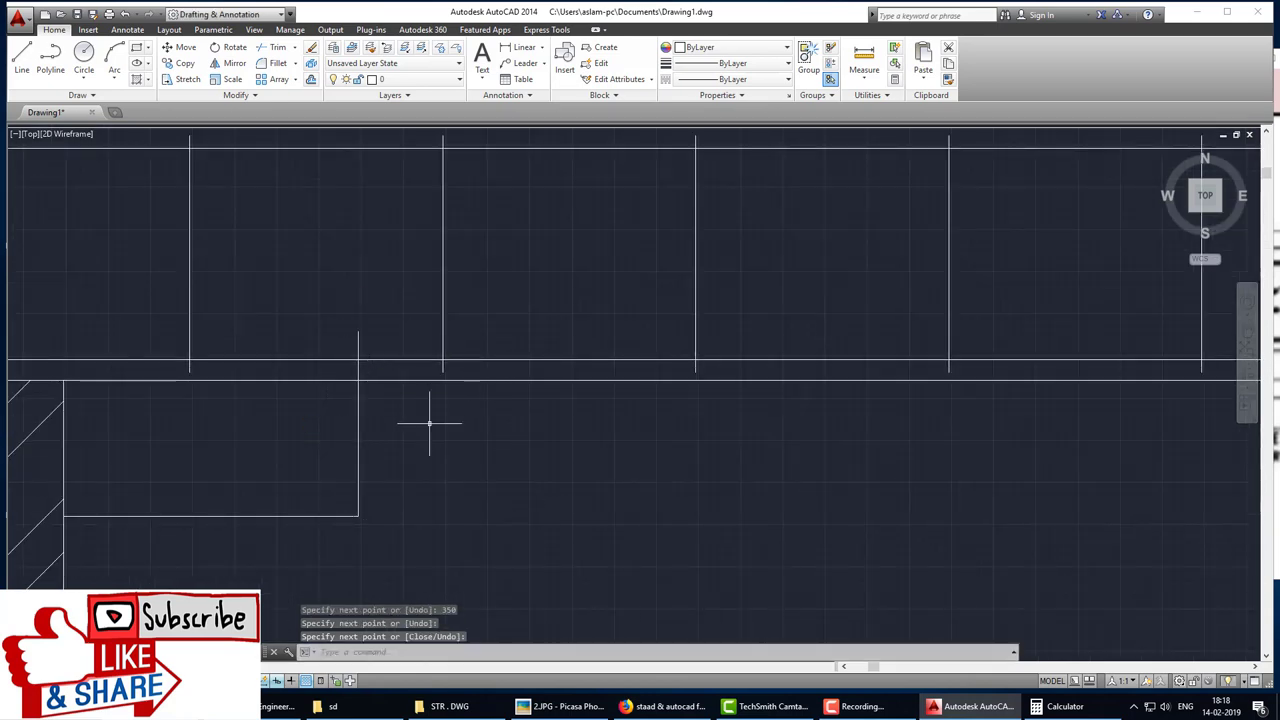
# Step: Draw the bent-up bar at 135° from the beam's bottom edge and trim it above the top bar
pyautogui.press('Return')
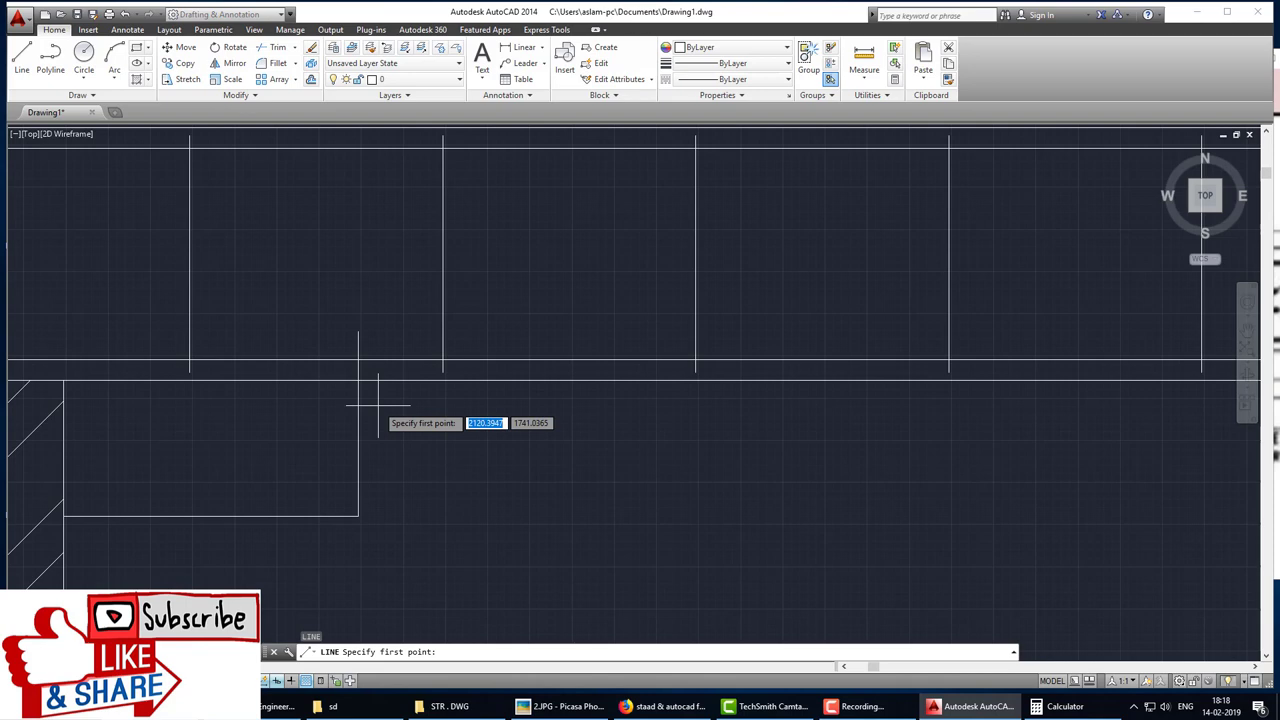
pyautogui.press('F8')
pyautogui.click(358, 360)
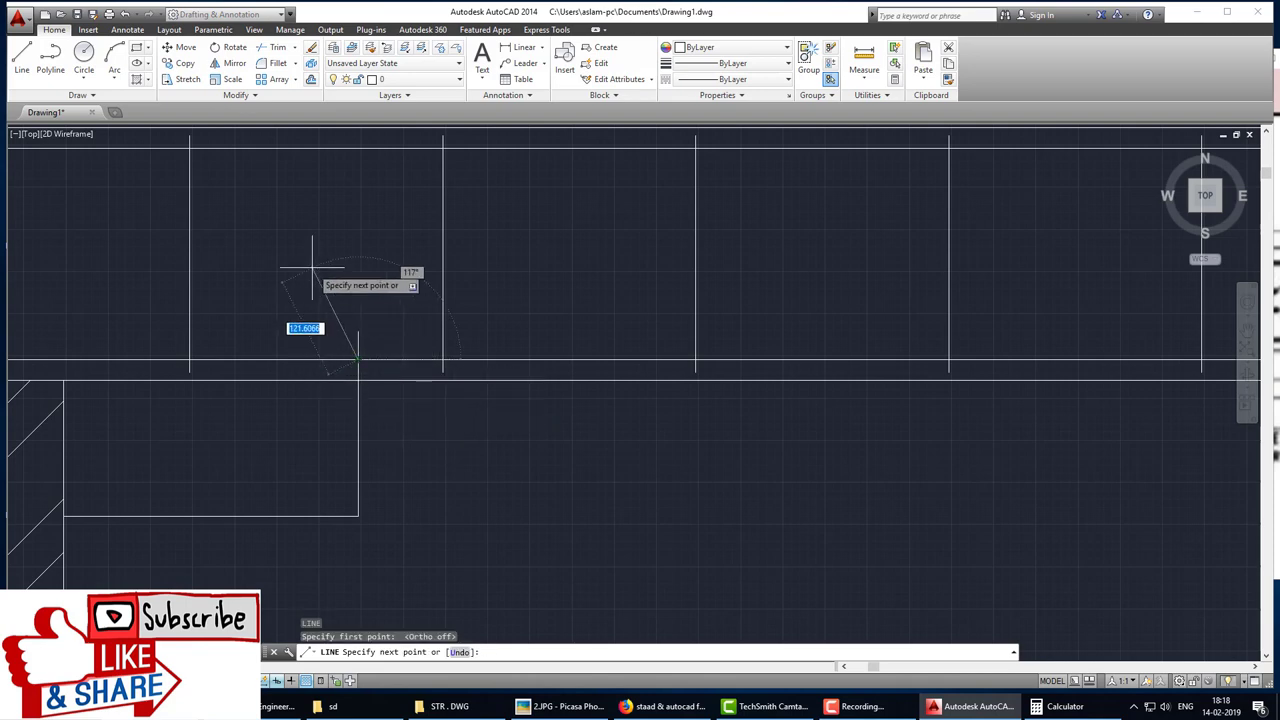
pyautogui.moveTo(312, 268); pyautogui.dragTo(387, 344, button='middle')
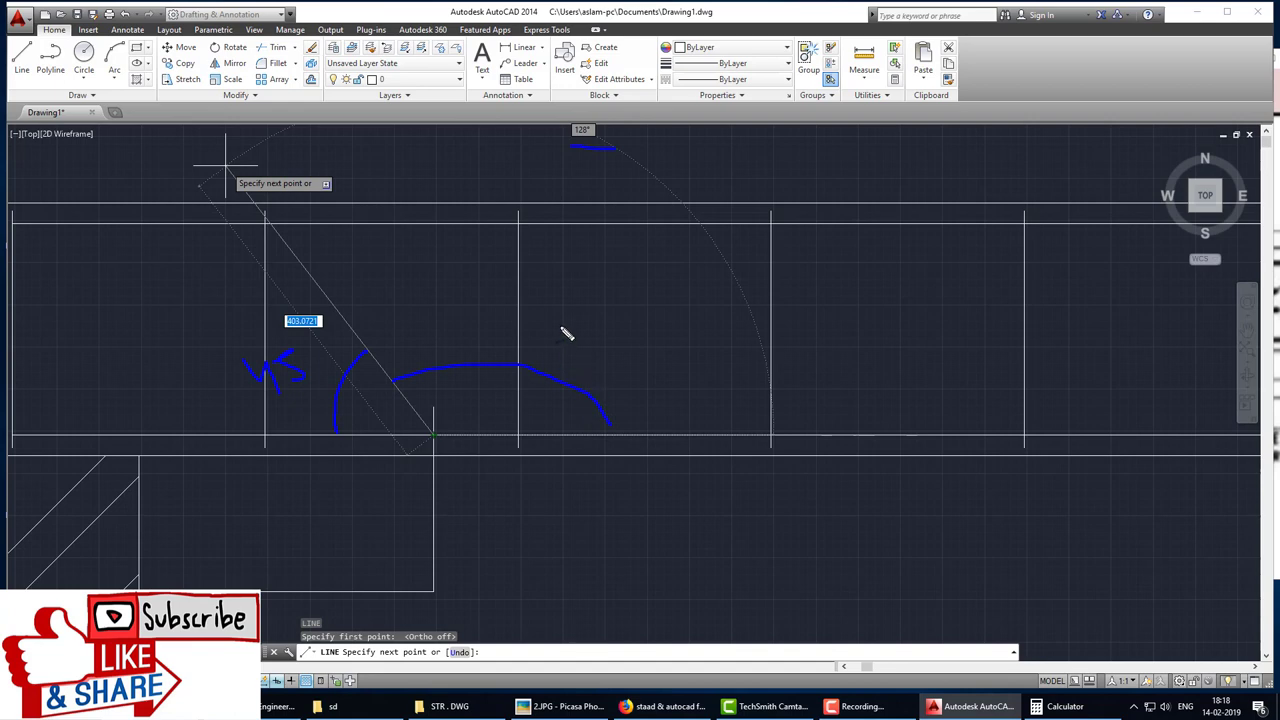
pyautogui.rightClick(560, 236)
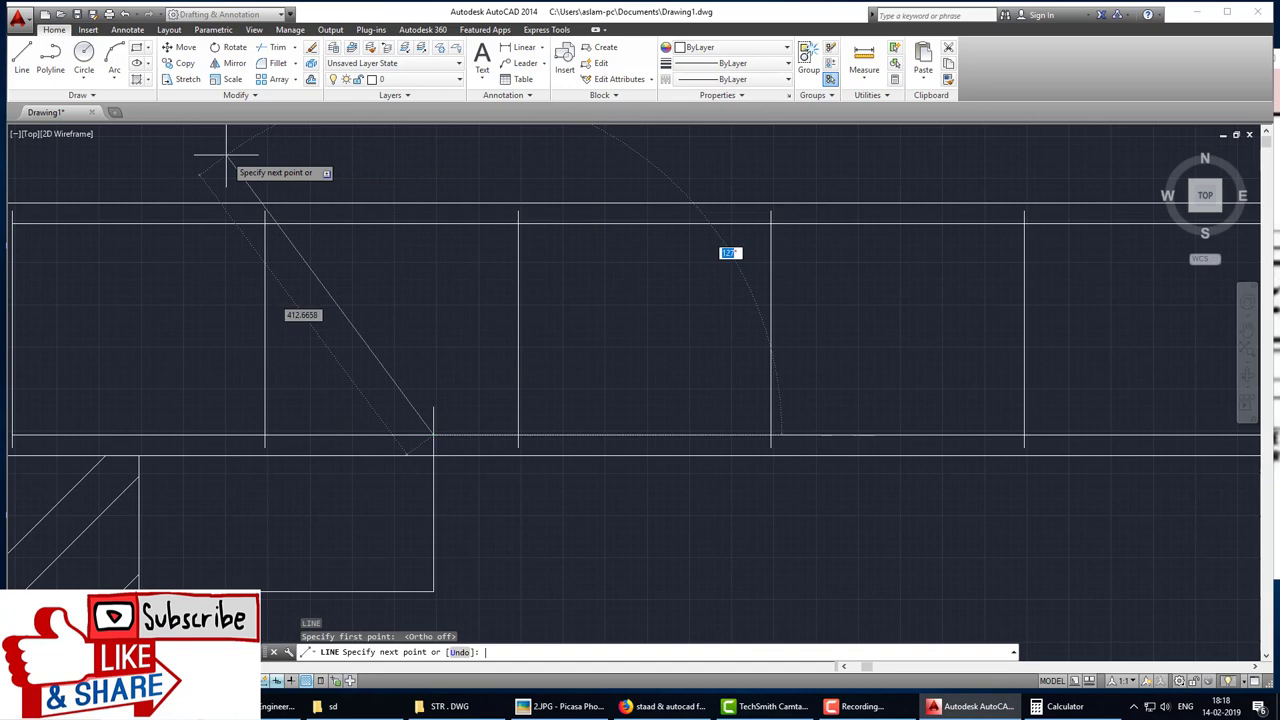
pyautogui.write('5')
pyautogui.press('Return')
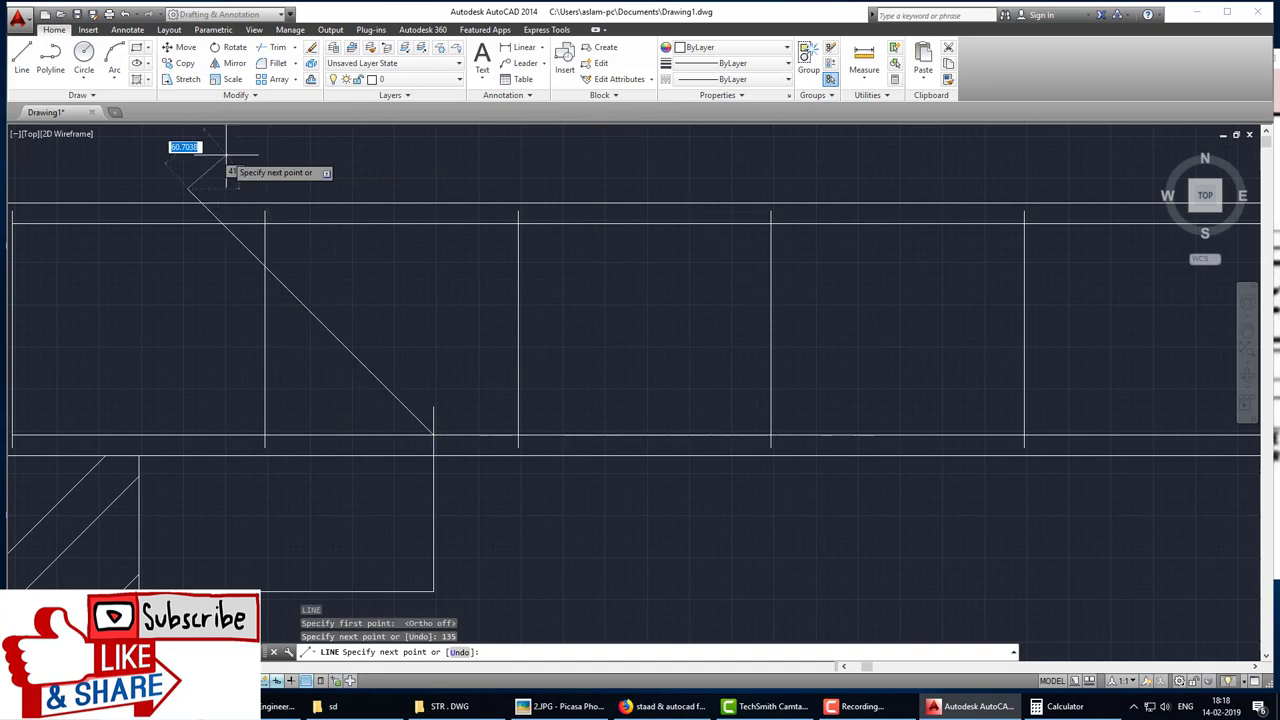
pyautogui.press('Escape')
pyautogui.write('tr')
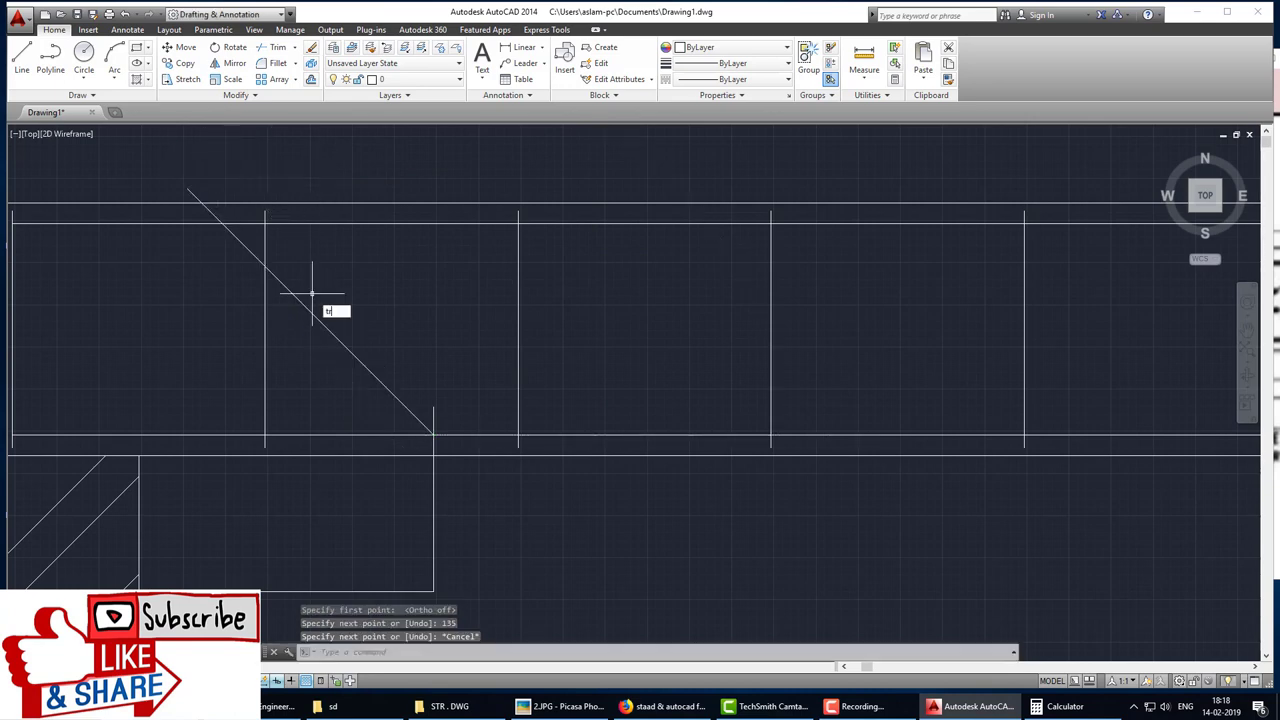
pyautogui.press('Return')
pyautogui.press('Return')
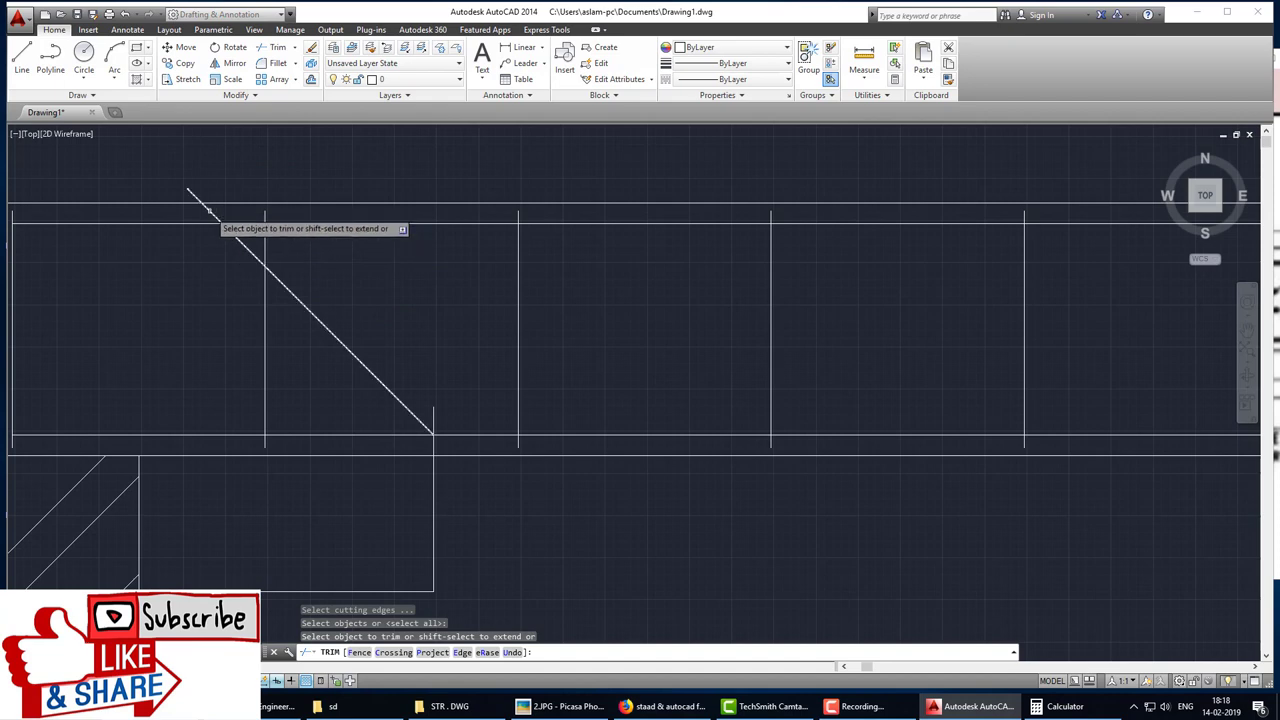
pyautogui.click(211, 212)
pyautogui.press('Escape')
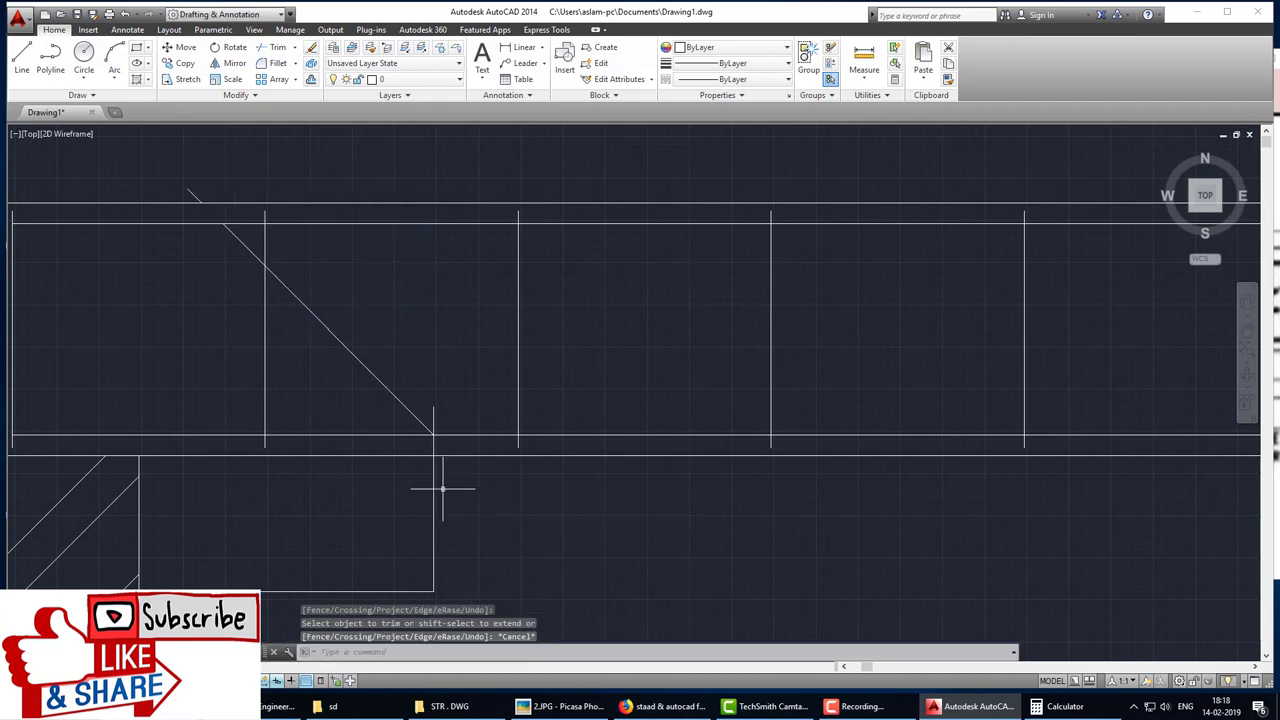
pyautogui.write('era')
# Step: Erase the temporary construction lines and the leftover diagonal stub
pyautogui.press('Return')
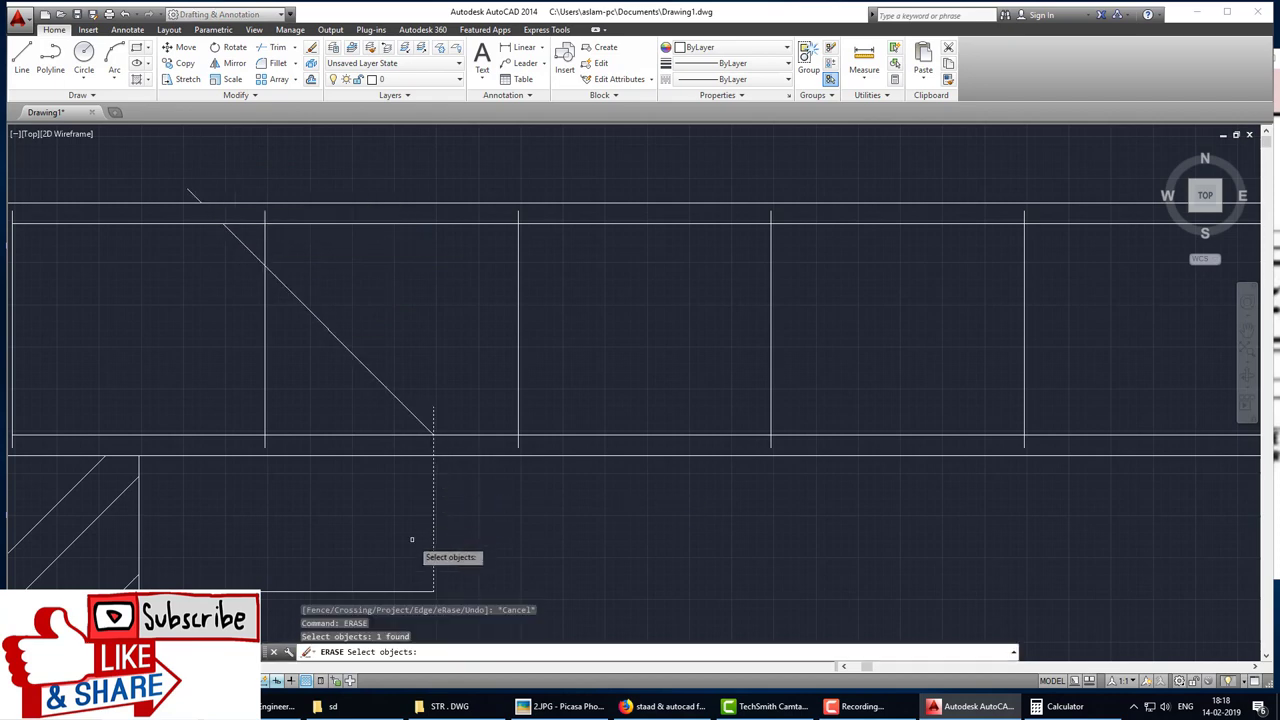
pyautogui.click(414, 590)
pyautogui.click(404, 596)
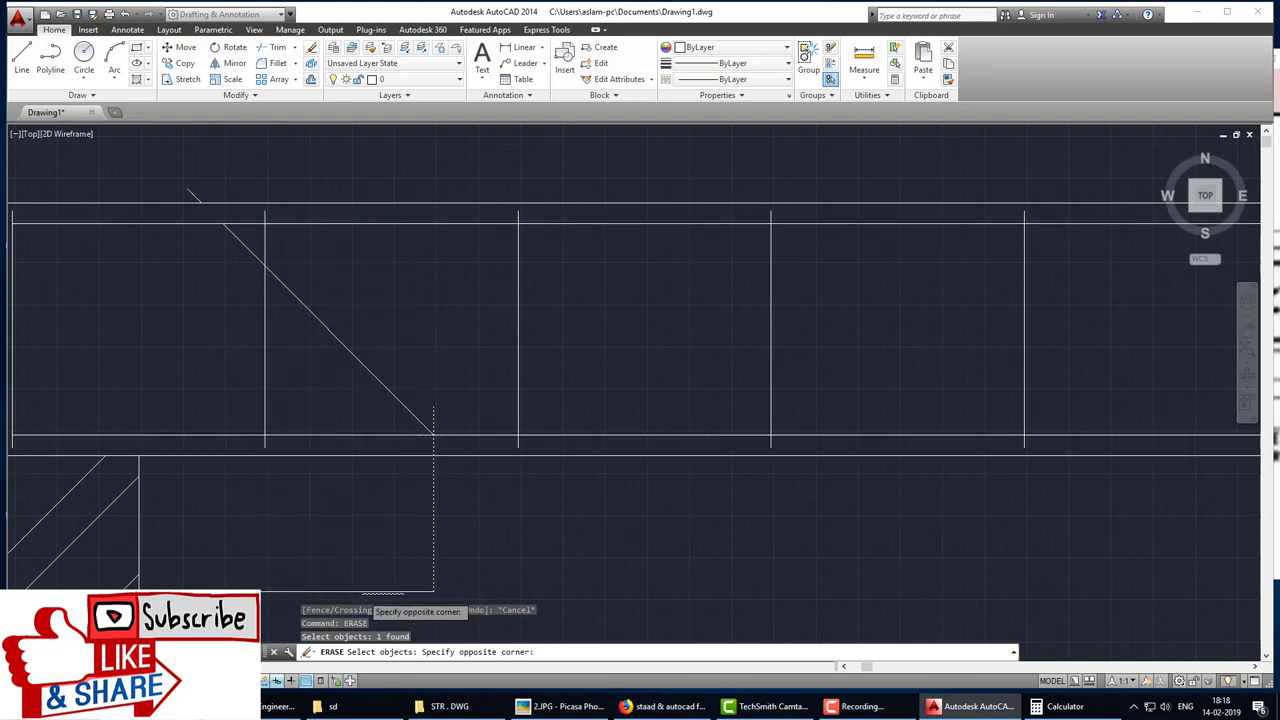
pyautogui.click(372, 592)
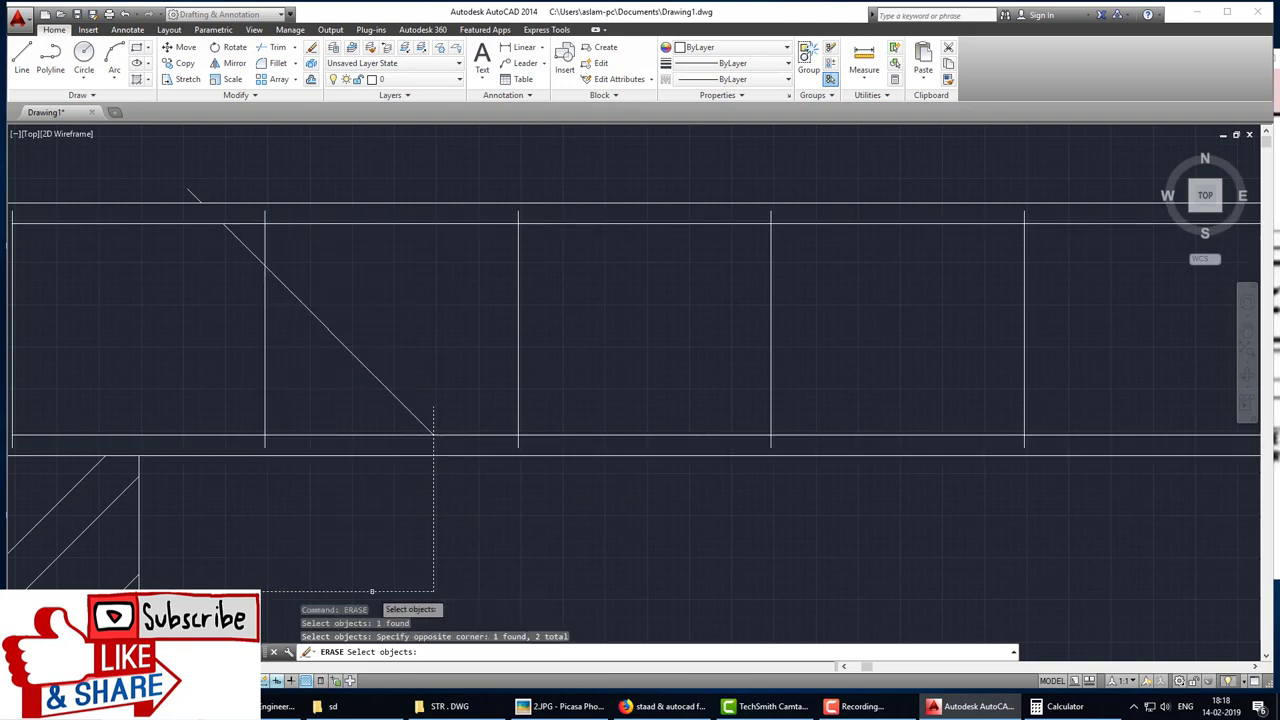
pyautogui.click(193, 196)
pyautogui.press('Return')
pyautogui.scroll(-2, 543, 423)
pyautogui.scroll(-2, 593, 460)
pyautogui.moveTo(593, 460); pyautogui.dragTo(394, 411, button='middle')
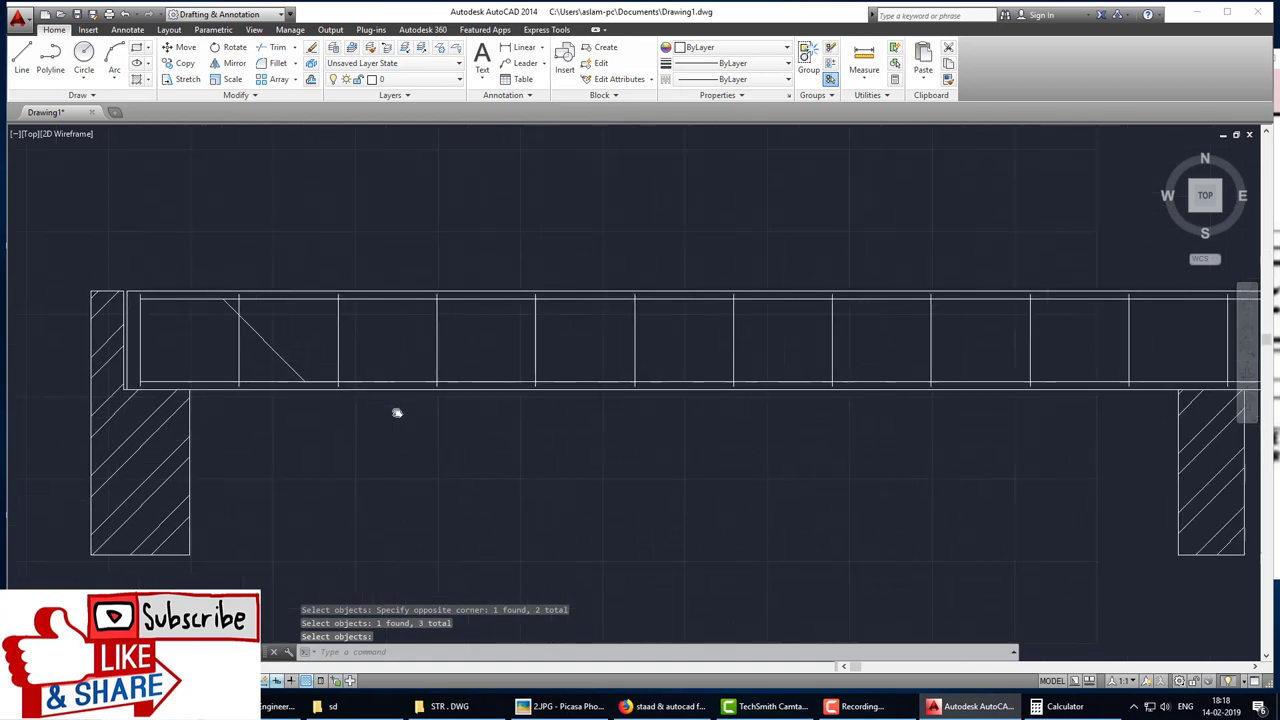
pyautogui.click(562, 706)
# Step: Pan the reference image to the middle support and right end, comparing it with the AutoCAD beam
pyautogui.moveTo(1081, 401); pyautogui.dragTo(790, 386)
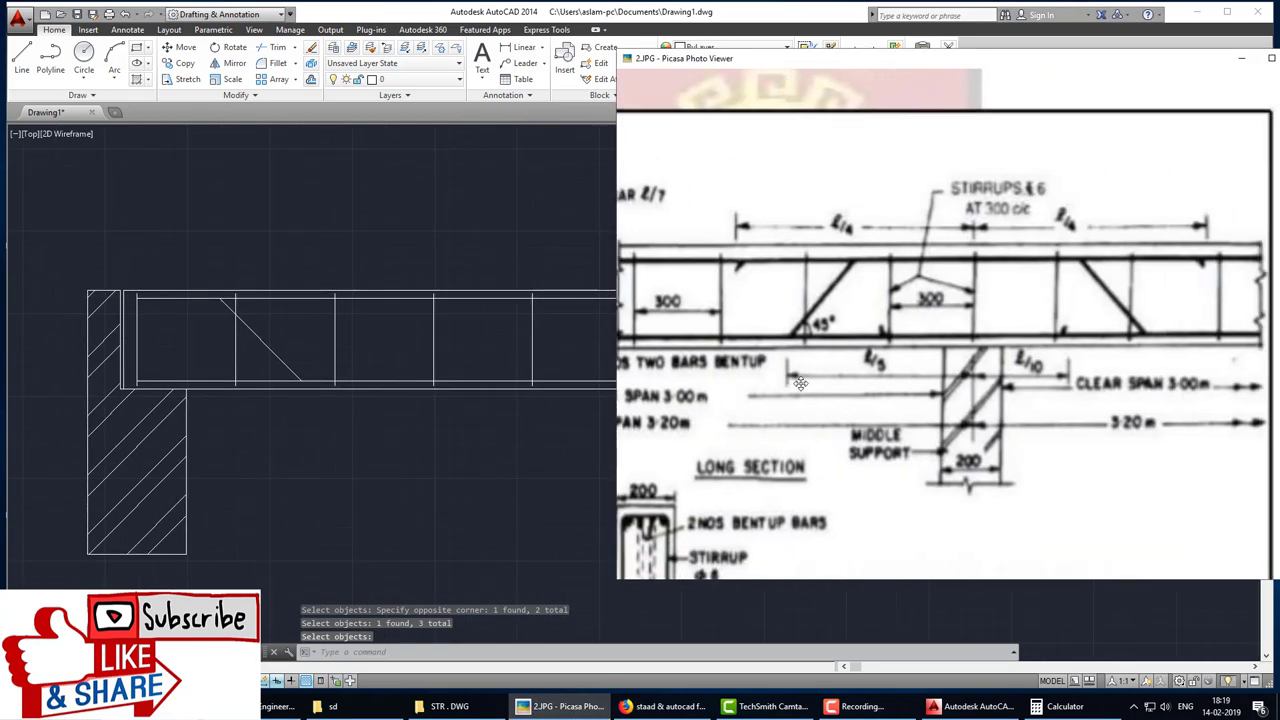
pyautogui.moveTo(1083, 390); pyautogui.dragTo(877, 393)
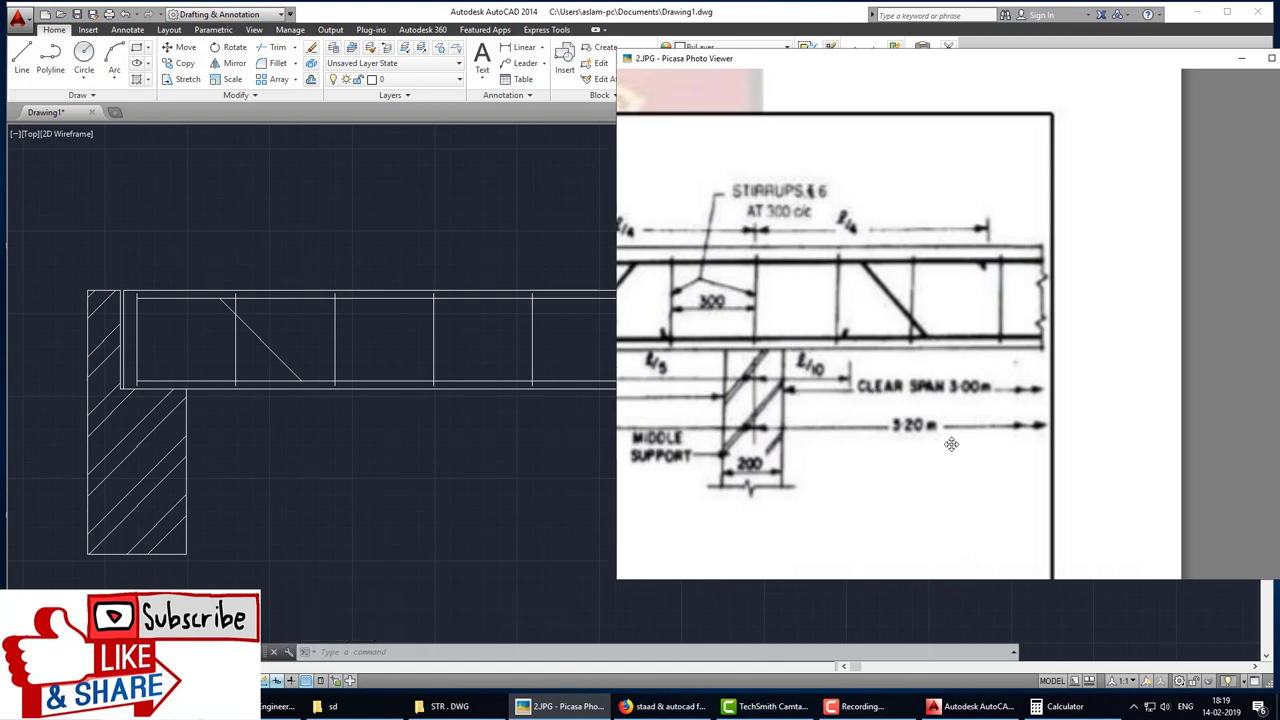
pyautogui.click(1240, 62)
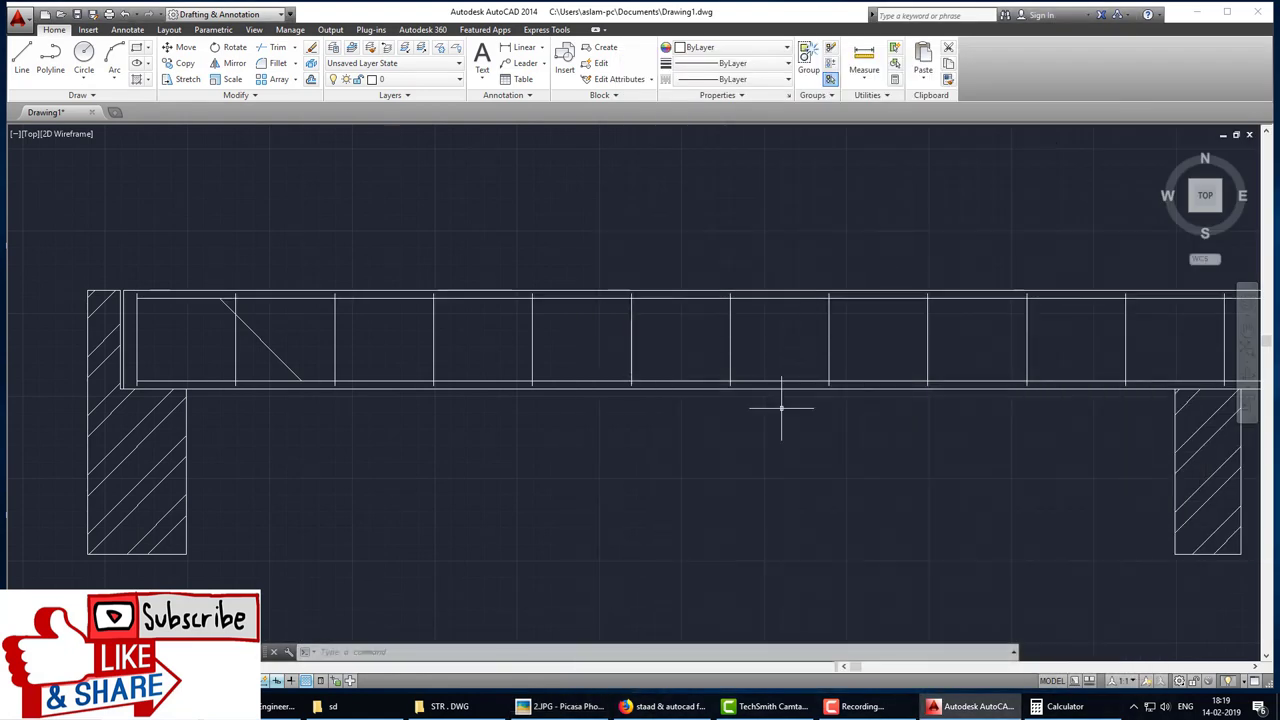
pyautogui.moveTo(877, 434); pyautogui.dragTo(674, 437, button='middle')
pyautogui.scroll(-2, 674, 437)
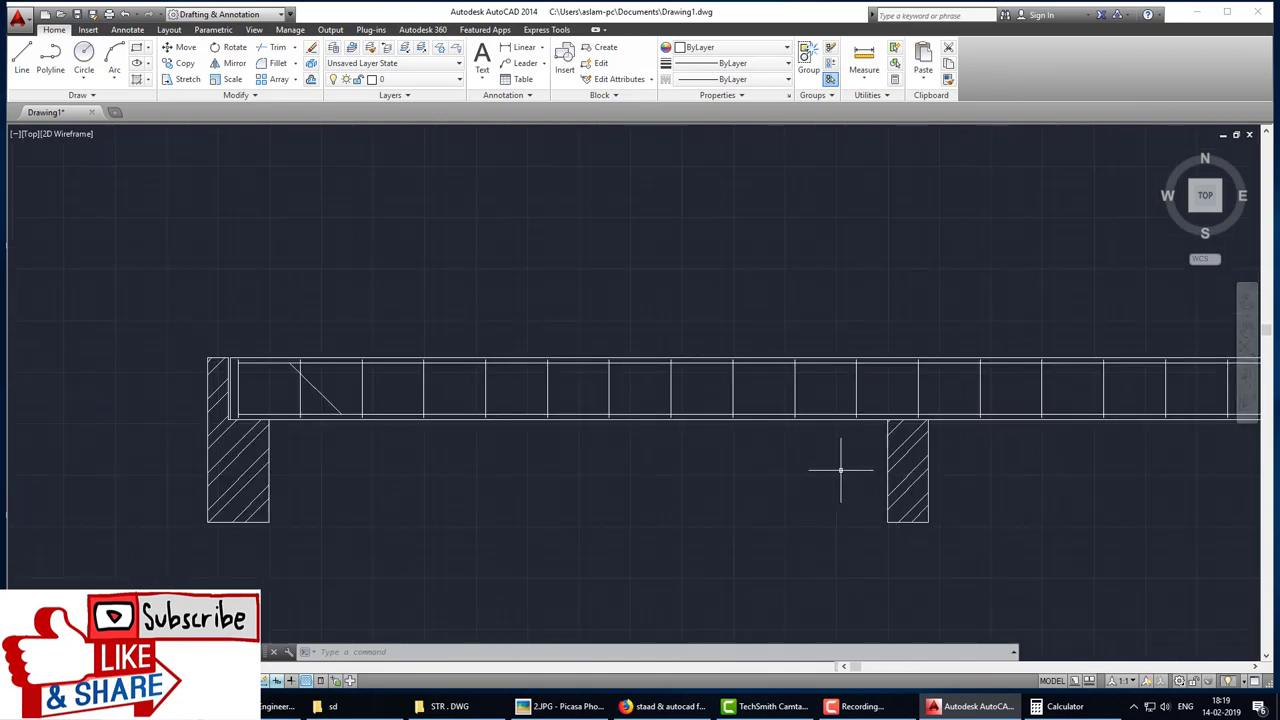
pyautogui.scroll(2, 856, 470)
pyautogui.click(563, 706)
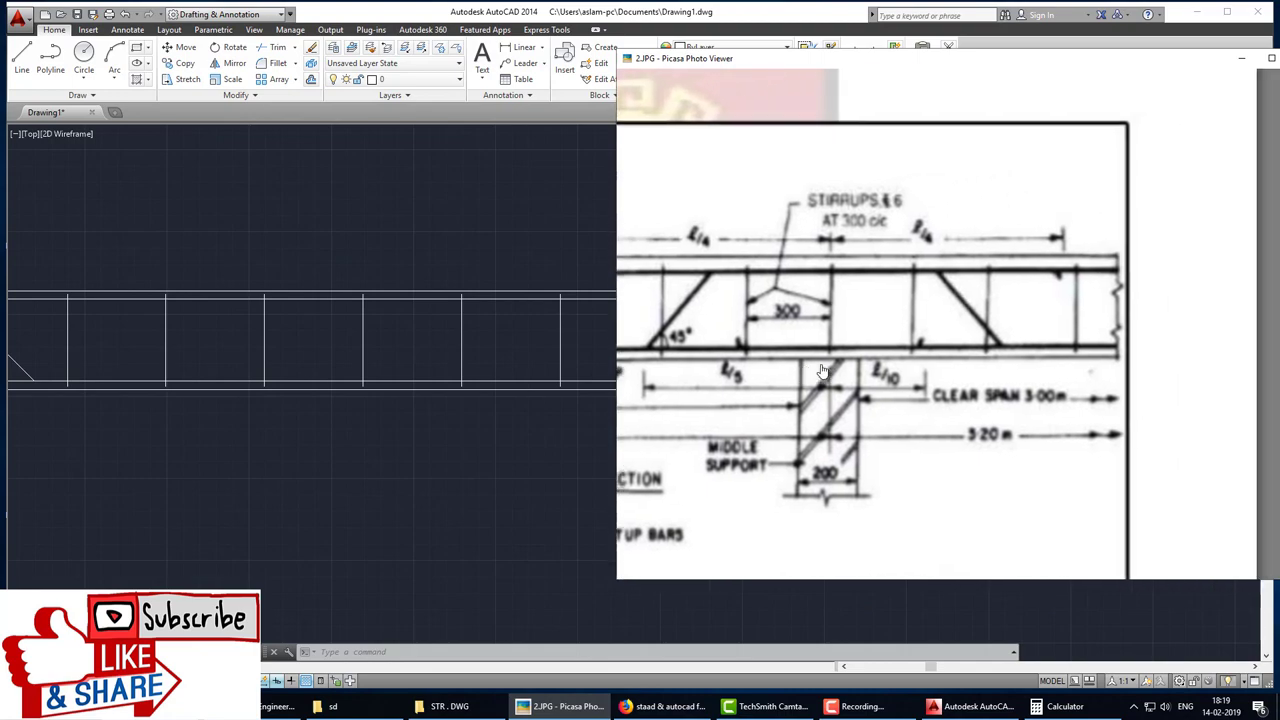
pyautogui.scroll(2, 1183, 362)
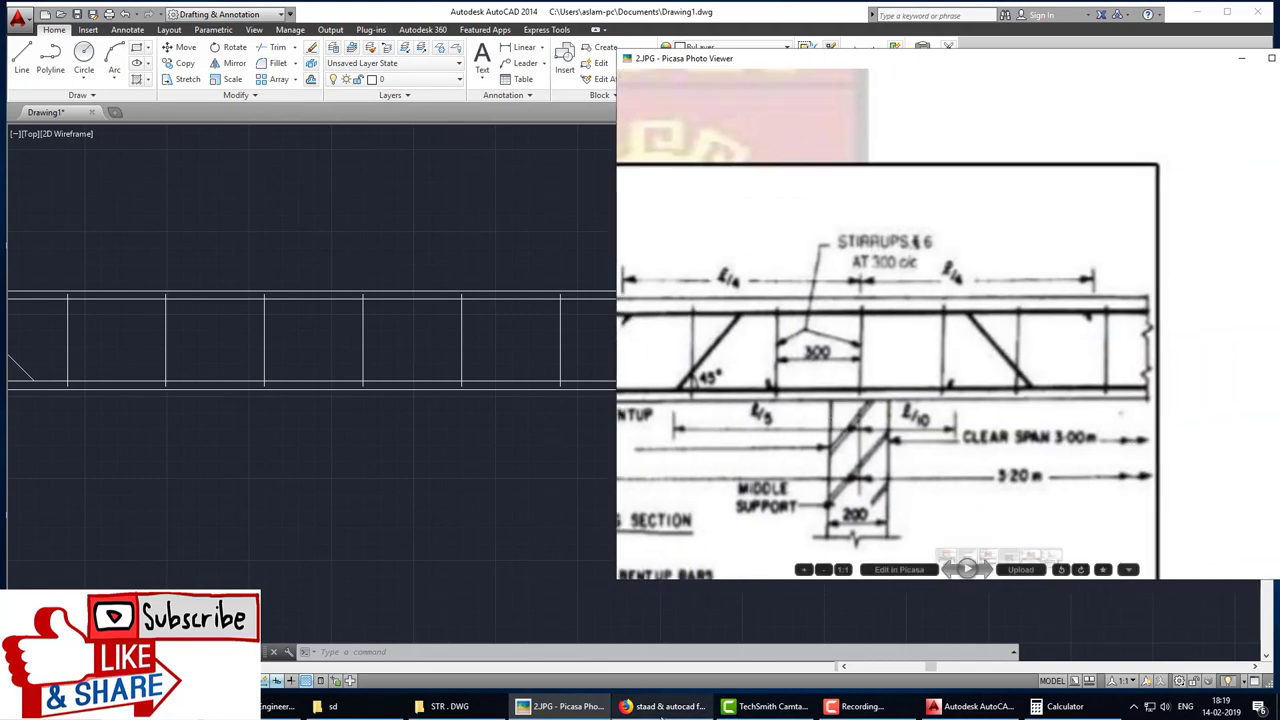
pyautogui.click(665, 706)
pyautogui.click(975, 706)
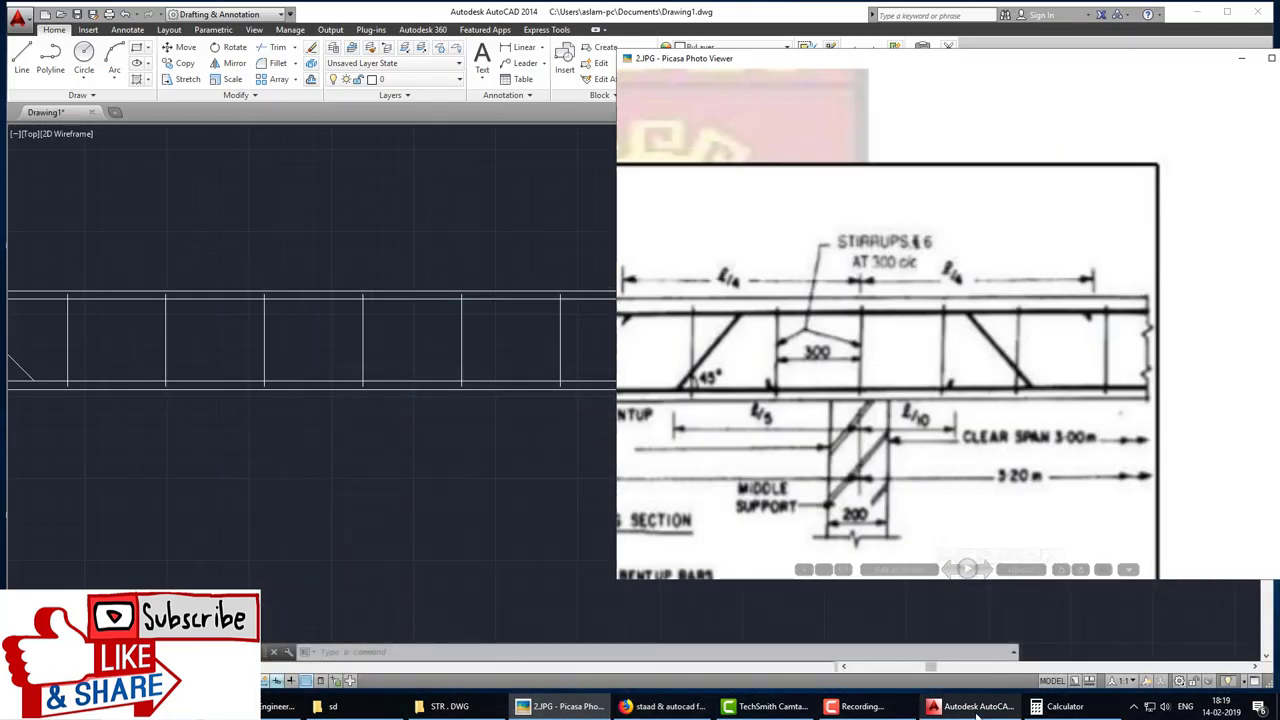
# Step: Draw a 350 horizontal guide line from the middle support's edge
pyautogui.write('l')
pyautogui.press('Return')
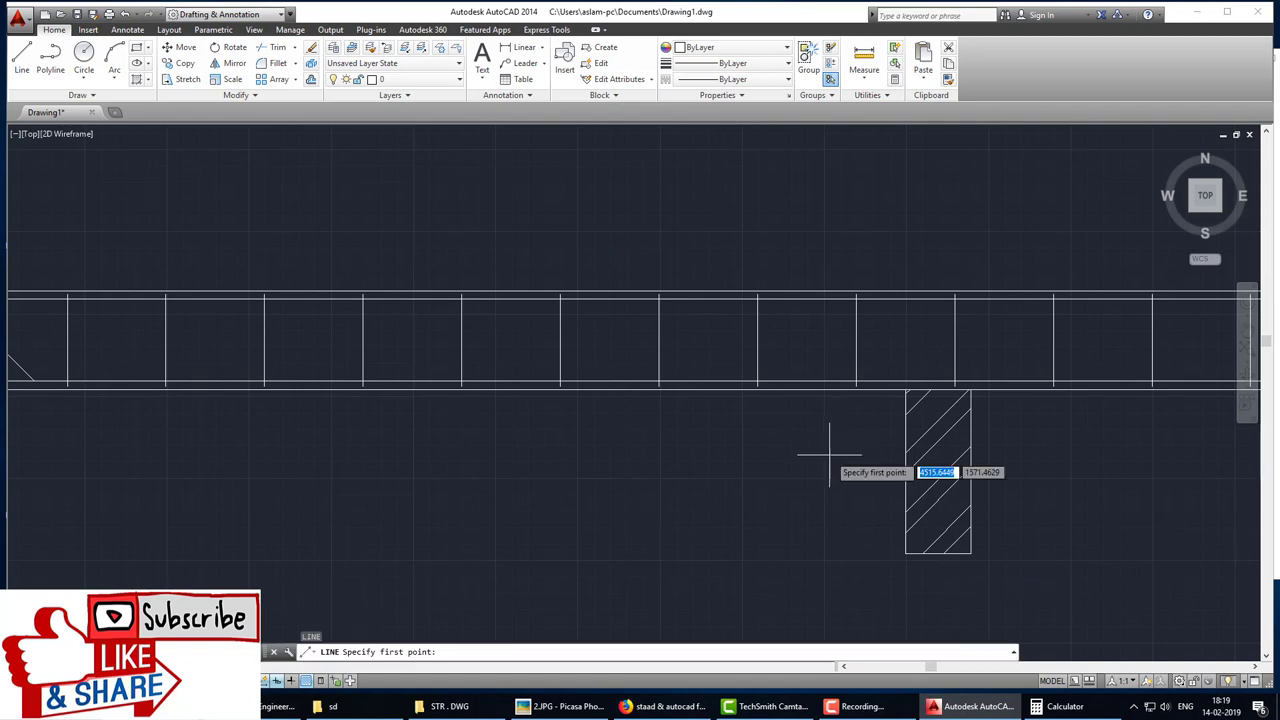
pyautogui.click(905, 463)
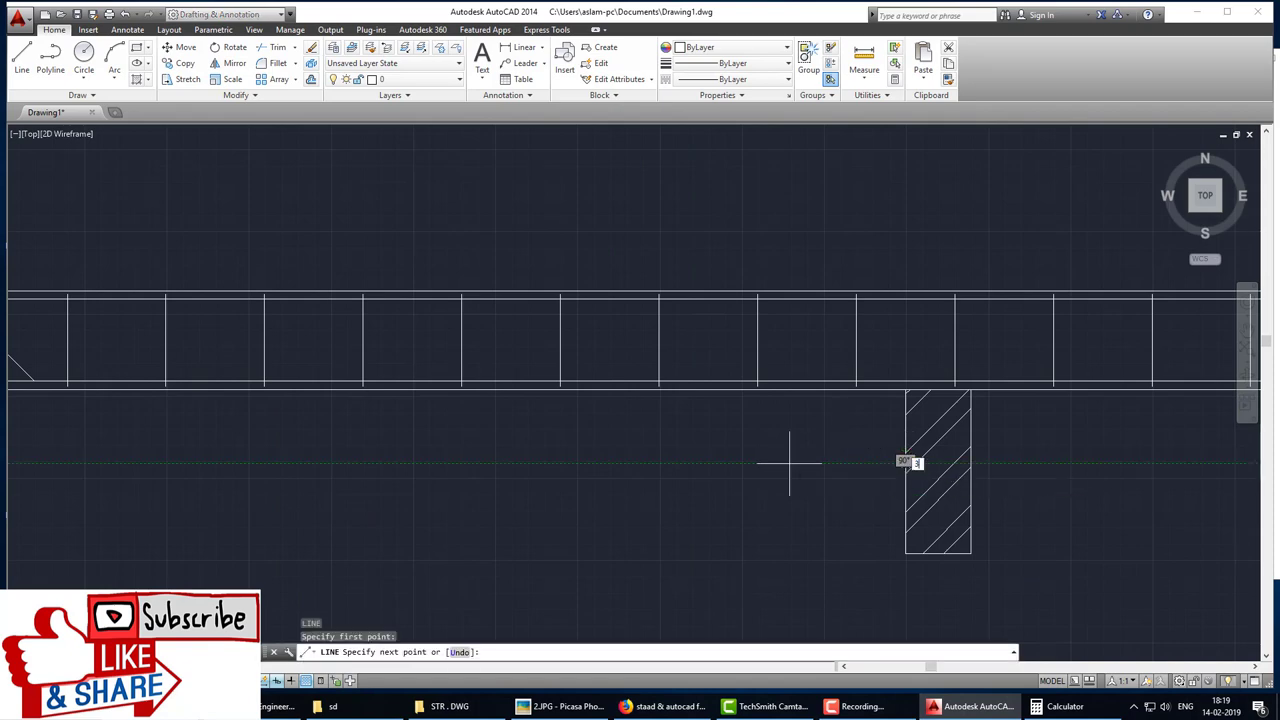
pyautogui.write('350')
pyautogui.press('Return')
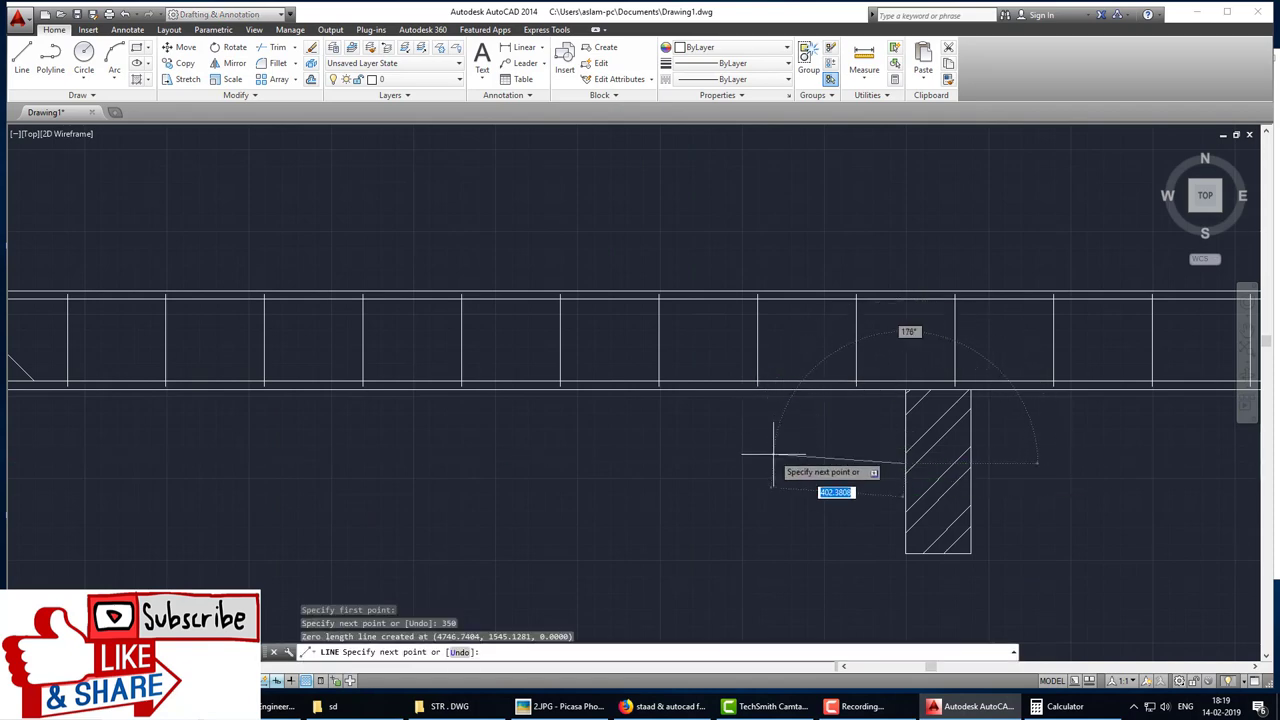
pyautogui.press('F8')
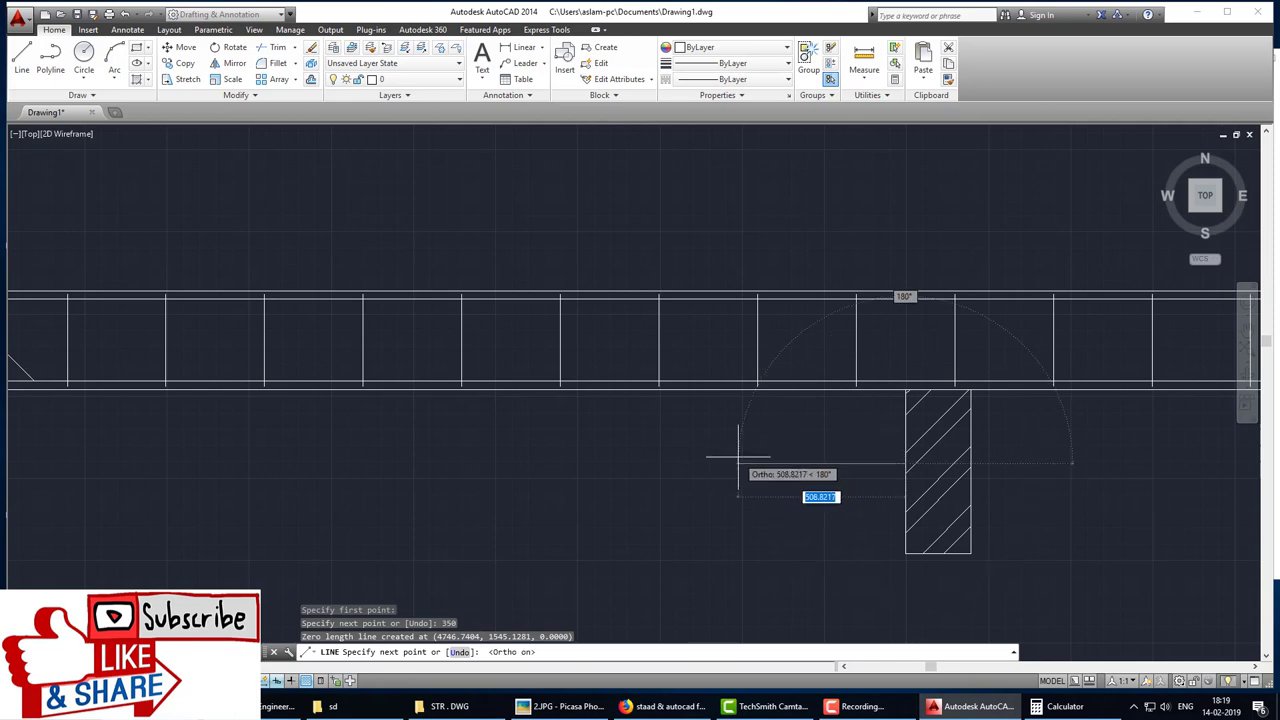
pyautogui.write('350')
pyautogui.press('Return')
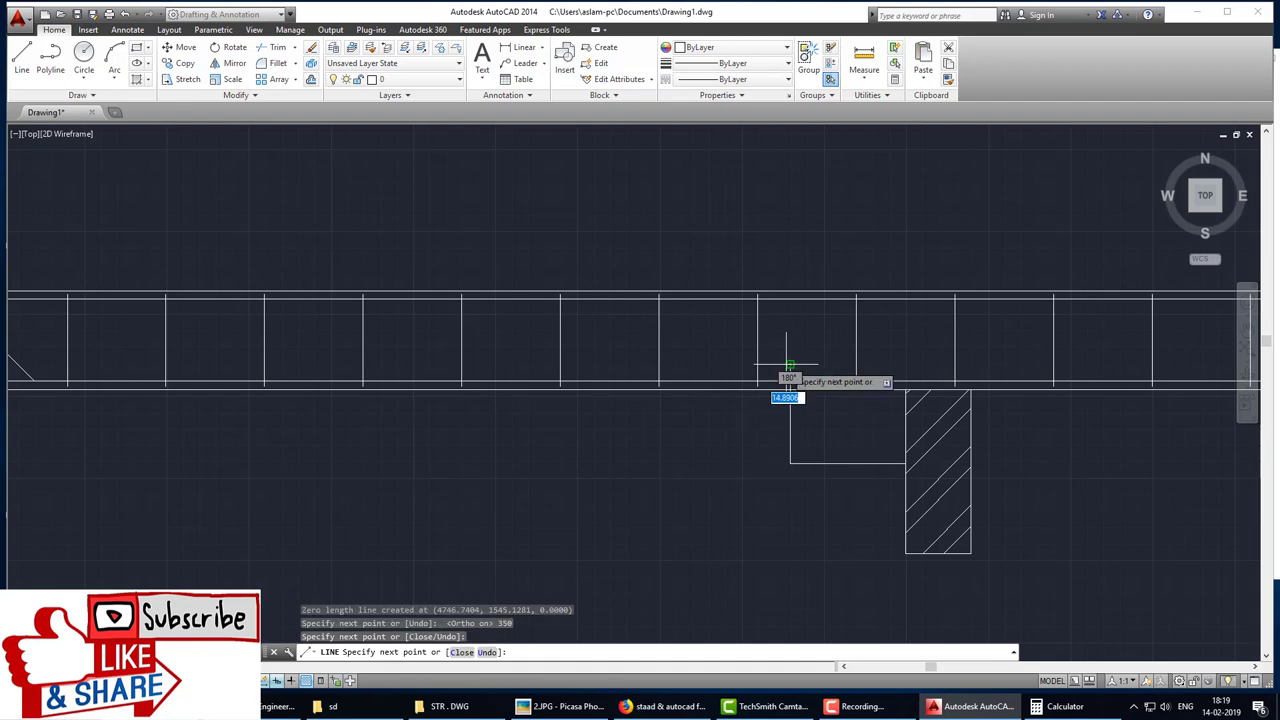
pyautogui.press('F1')
pyautogui.click(955, 158)
pyautogui.press('Escape')
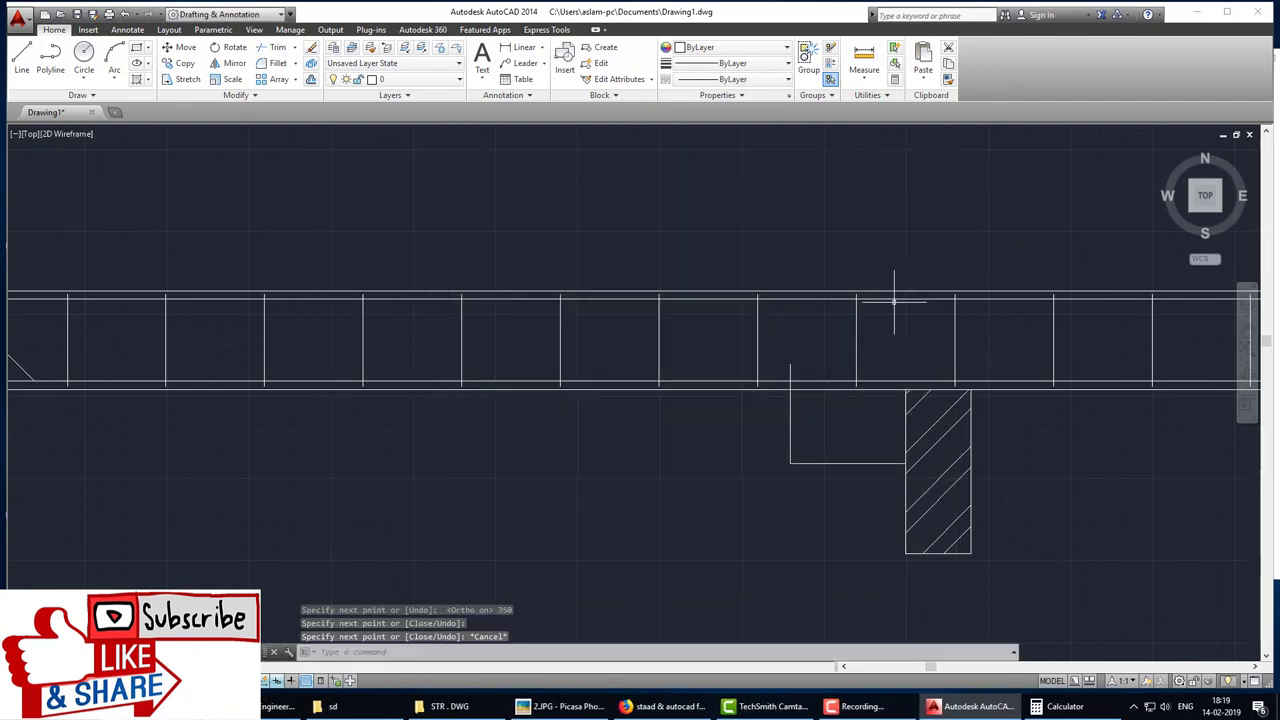
# Step: Draw the 45° bent-up bar from the guide line and trim its overshoot between the top bars
pyautogui.press('Return')
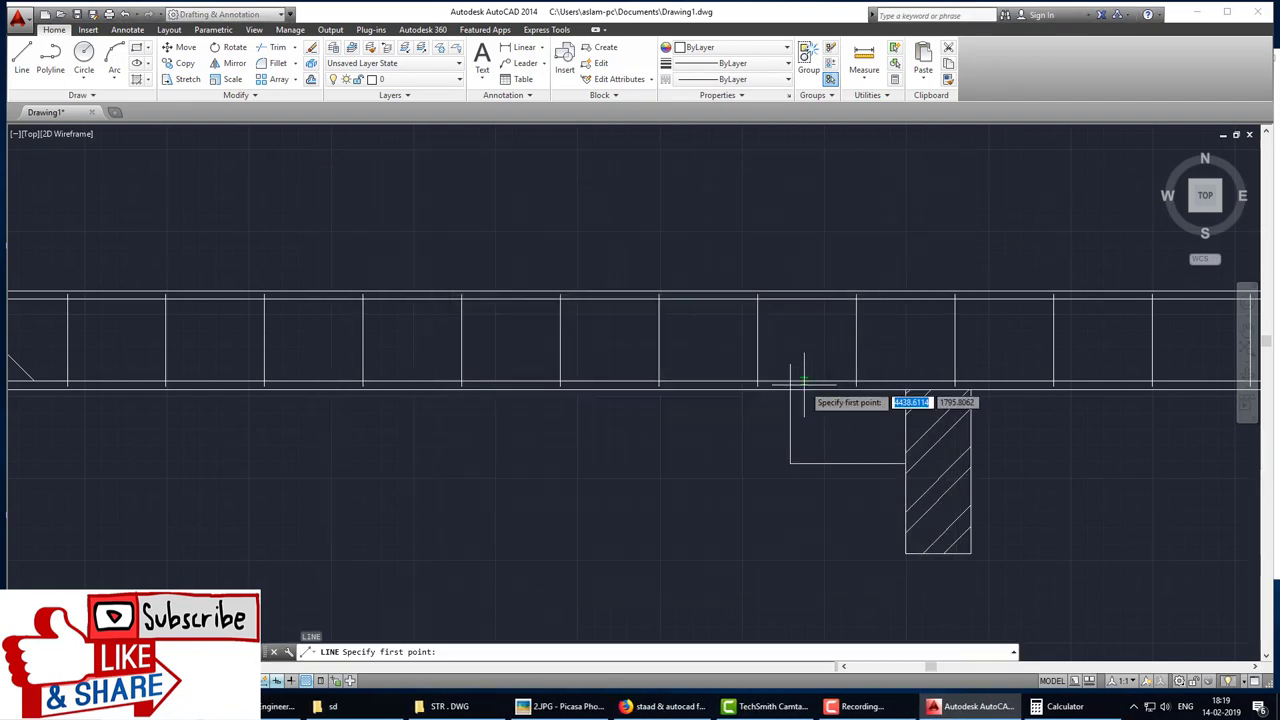
pyautogui.press('F8')
pyautogui.click(790, 380)
pyautogui.write('45')
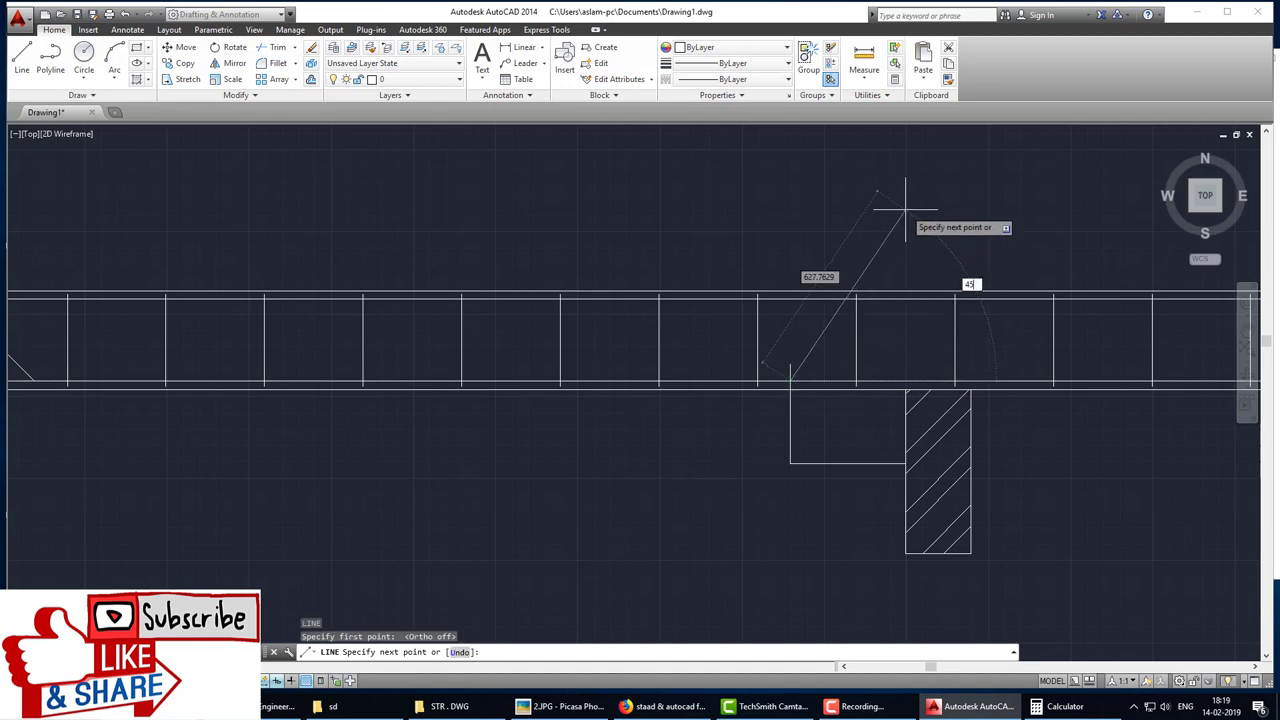
pyautogui.press('Return')
pyautogui.press('Escape')
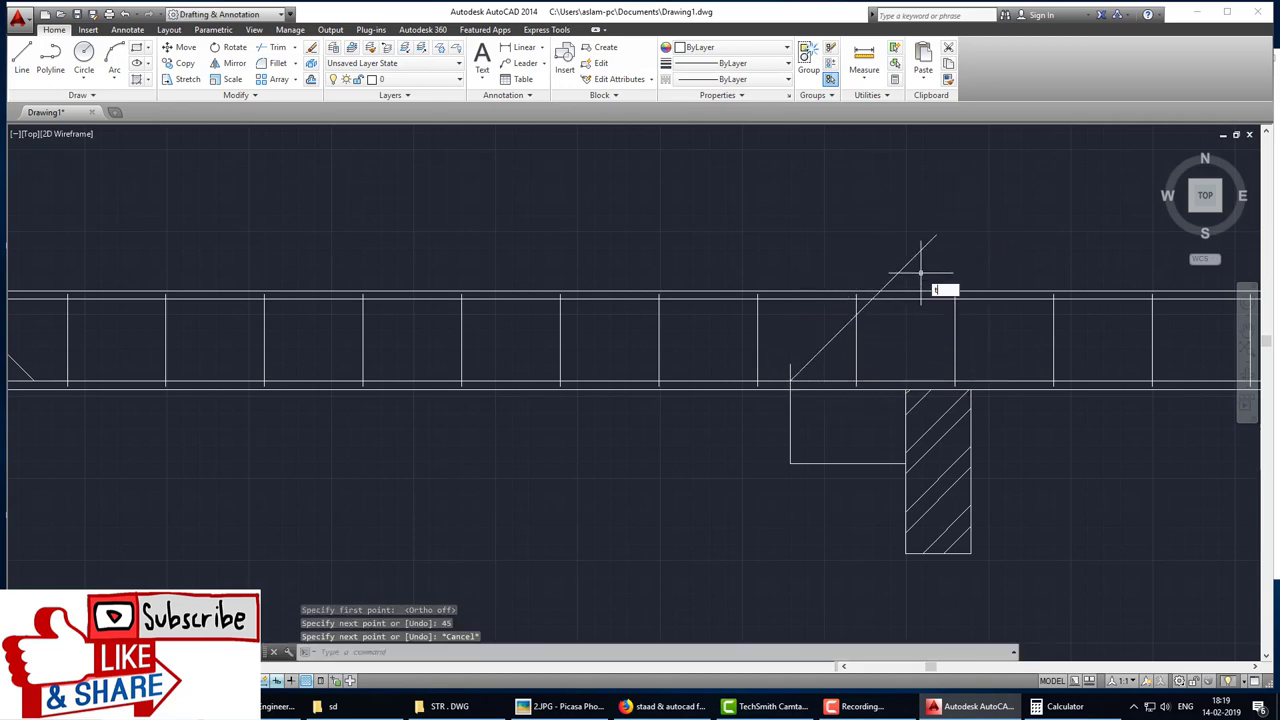
pyautogui.write('tr')
pyautogui.press('Return')
pyautogui.press('Return')
pyautogui.scroll(5, 905, 295)
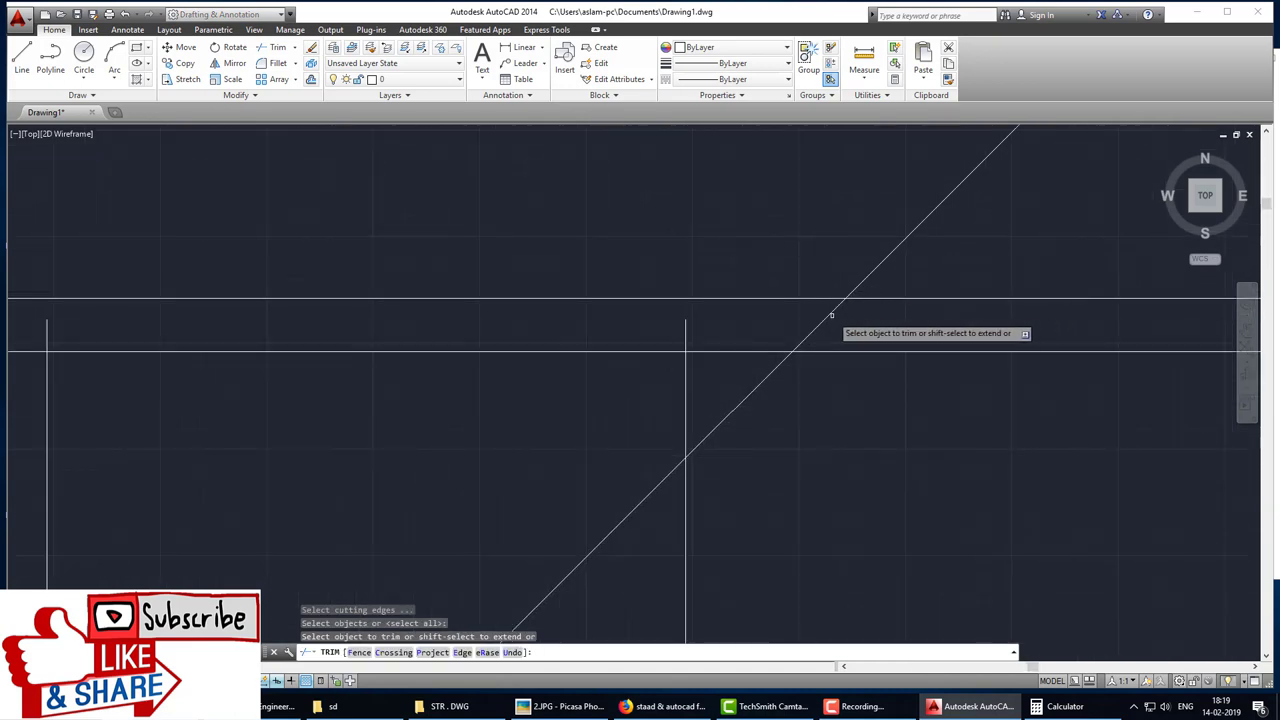
pyautogui.click(831, 315)
pyautogui.press('Escape')
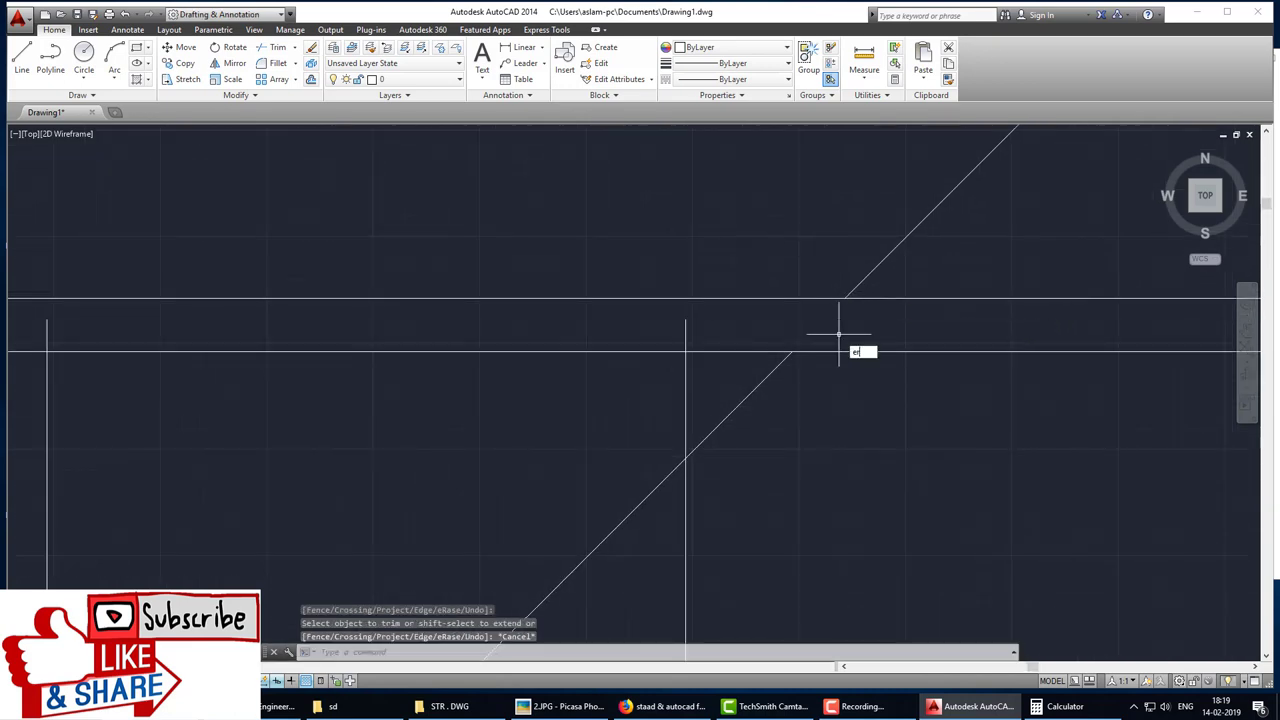
# Step: Erase the leftover diagonal piece and the vertical and horizontal guide lines
pyautogui.press('Return')
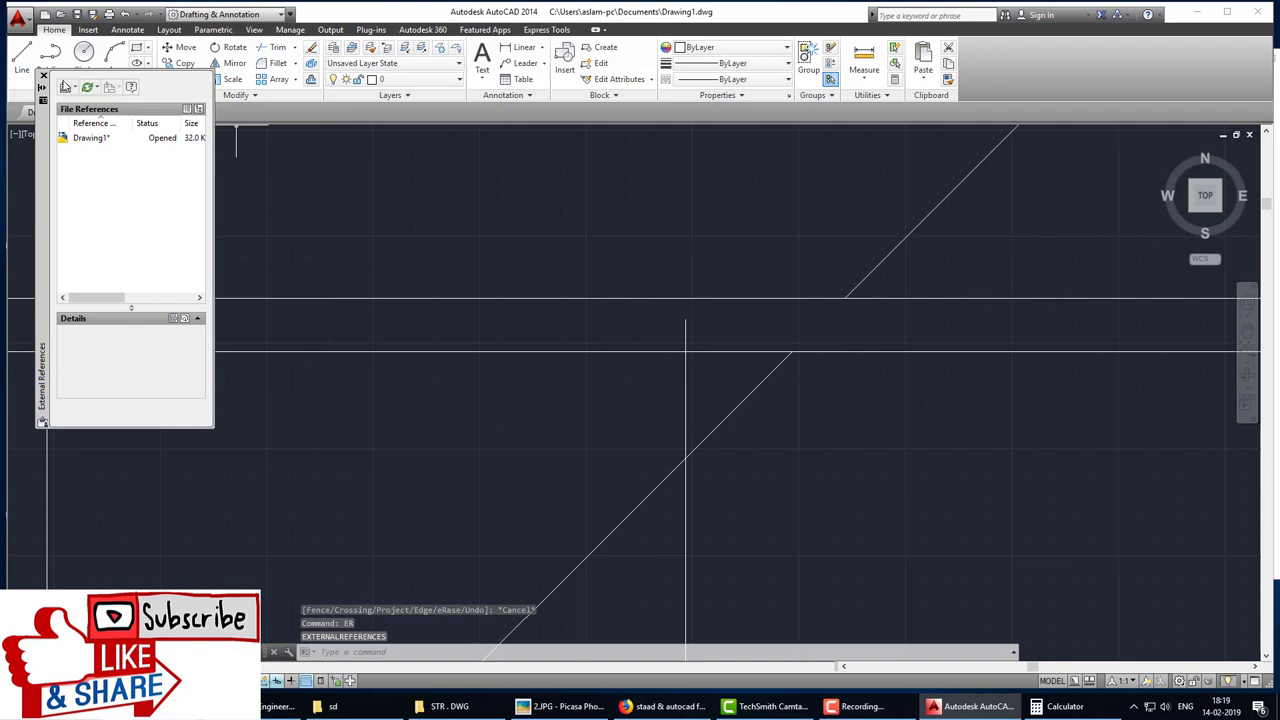
pyautogui.click(43, 76)
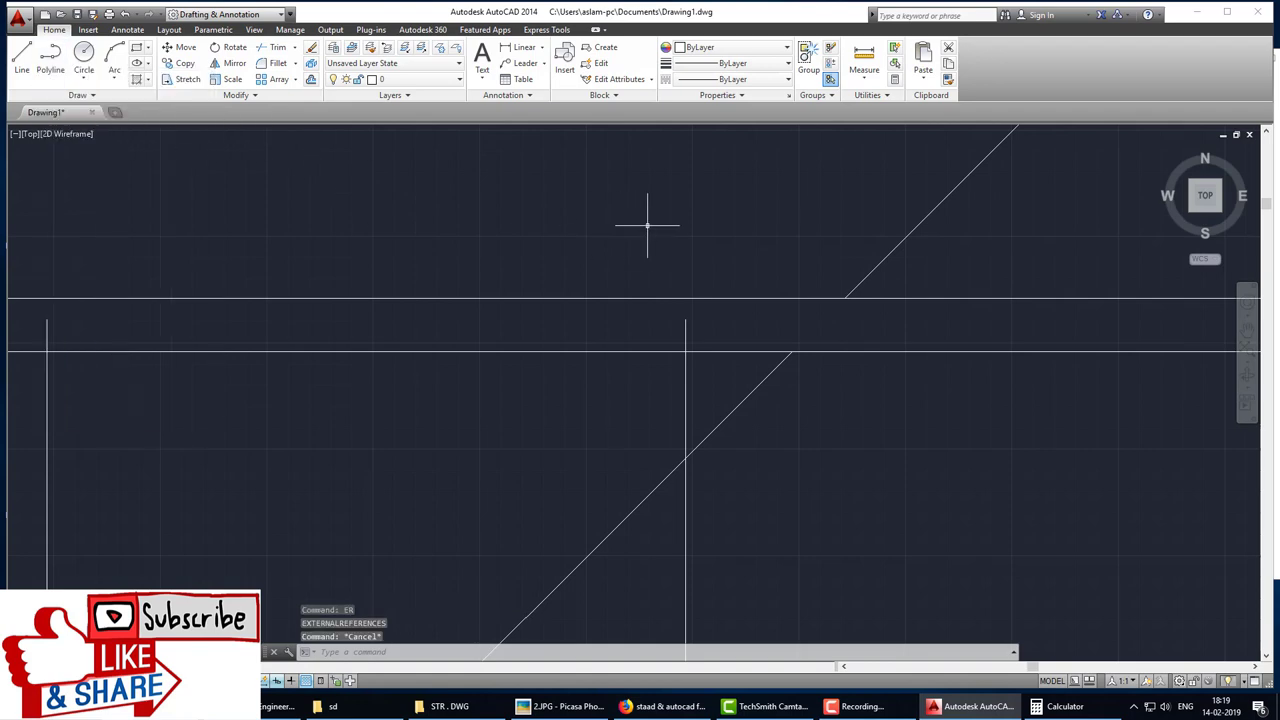
pyautogui.write('RA')
pyautogui.press('Escape')
pyautogui.press('Escape')
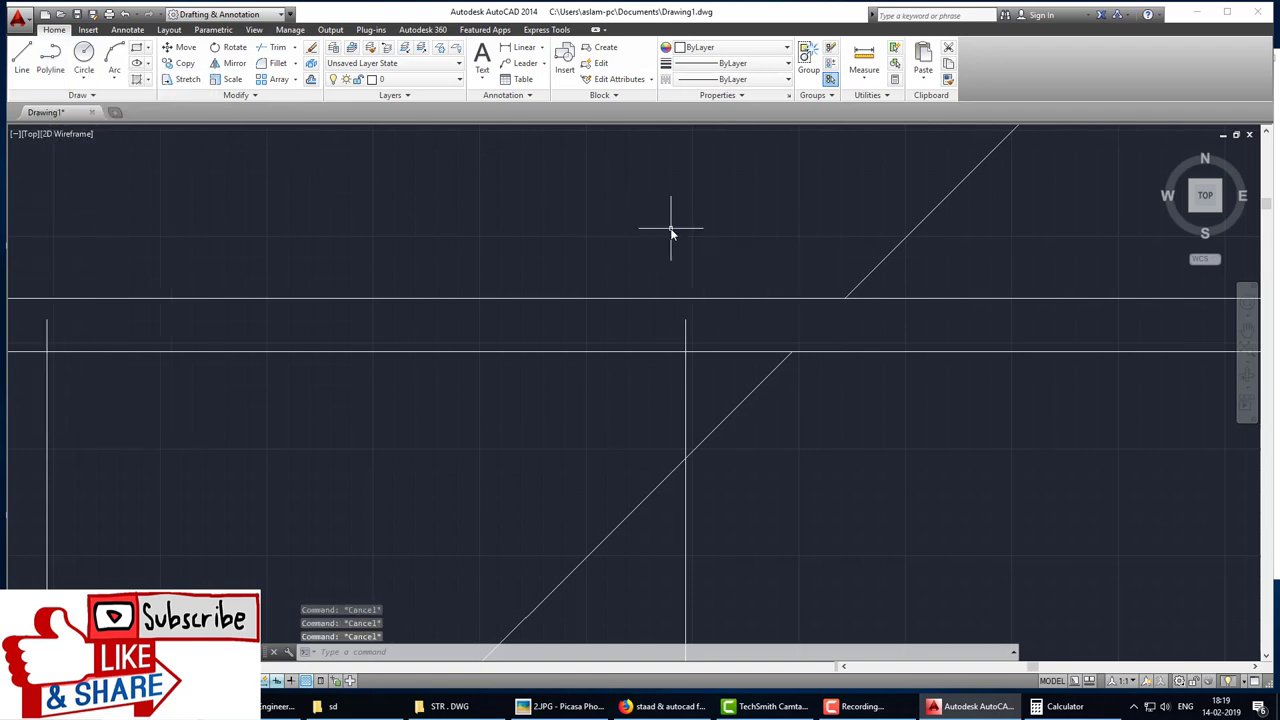
pyautogui.write('era')
pyautogui.press('Return')
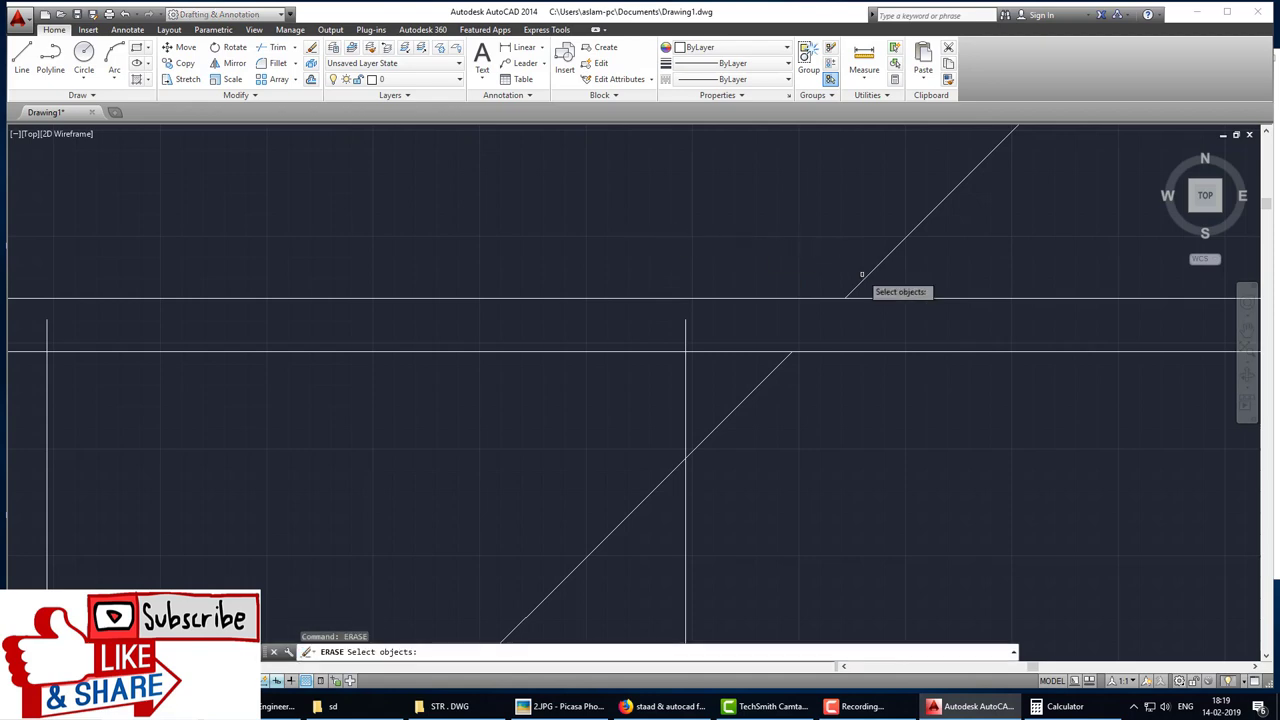
pyautogui.click(864, 277)
pyautogui.scroll(-2, 850, 388)
pyautogui.moveTo(850, 388); pyautogui.dragTo(784, 350, button='middle')
pyautogui.click(731, 363)
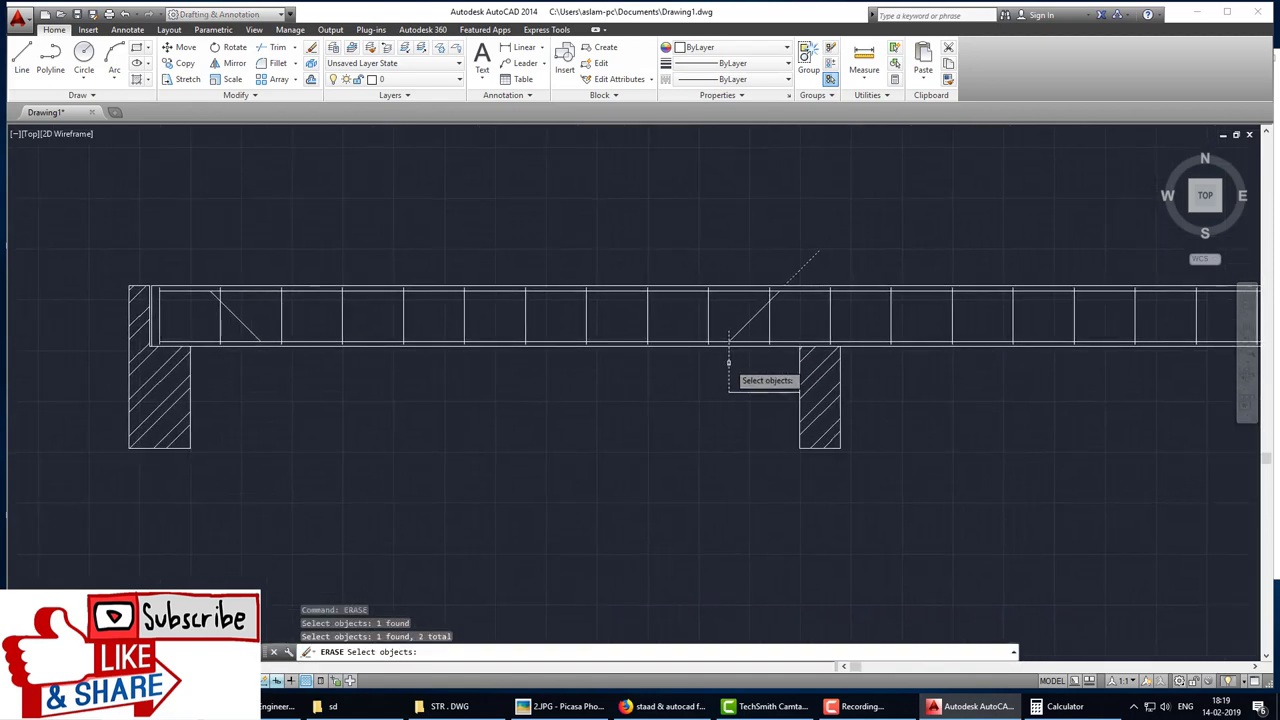
pyautogui.click(751, 393)
pyautogui.press('Return')
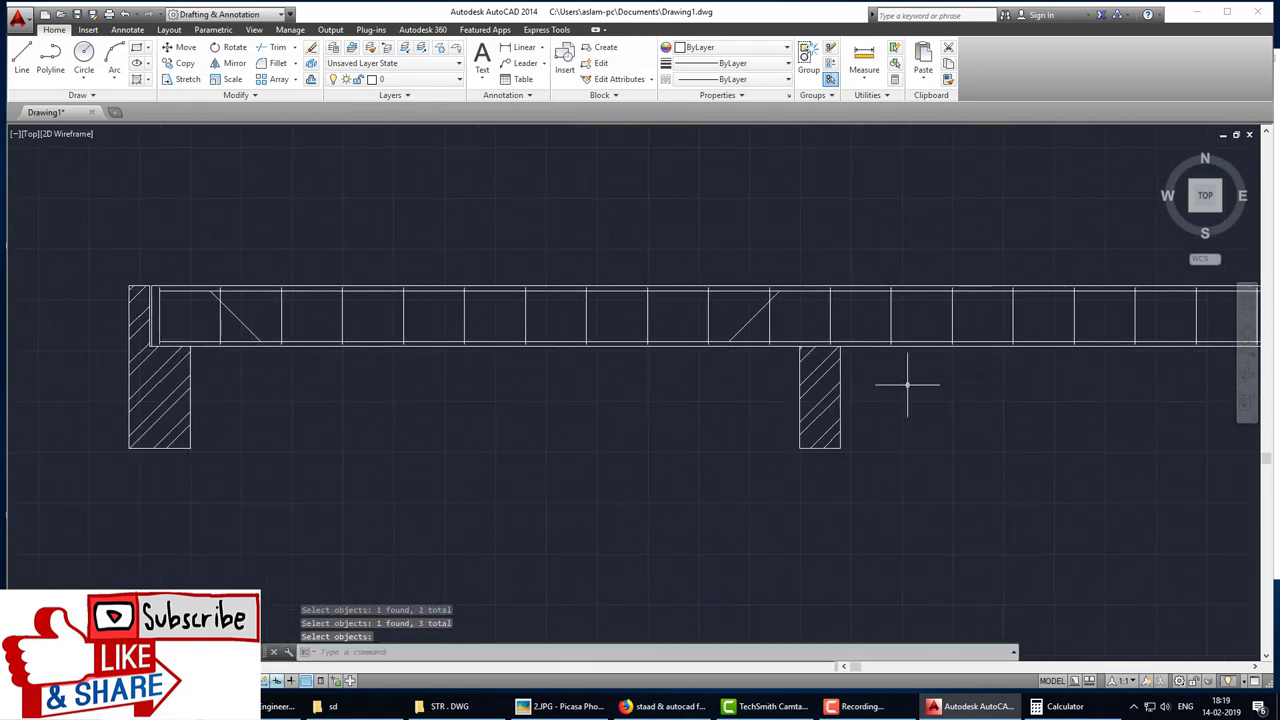
# Step: Draw an L-shaped guide from the support's right face: 350 across, then up into the beam
pyautogui.moveTo(907, 385); pyautogui.dragTo(530, 400, button='middle')
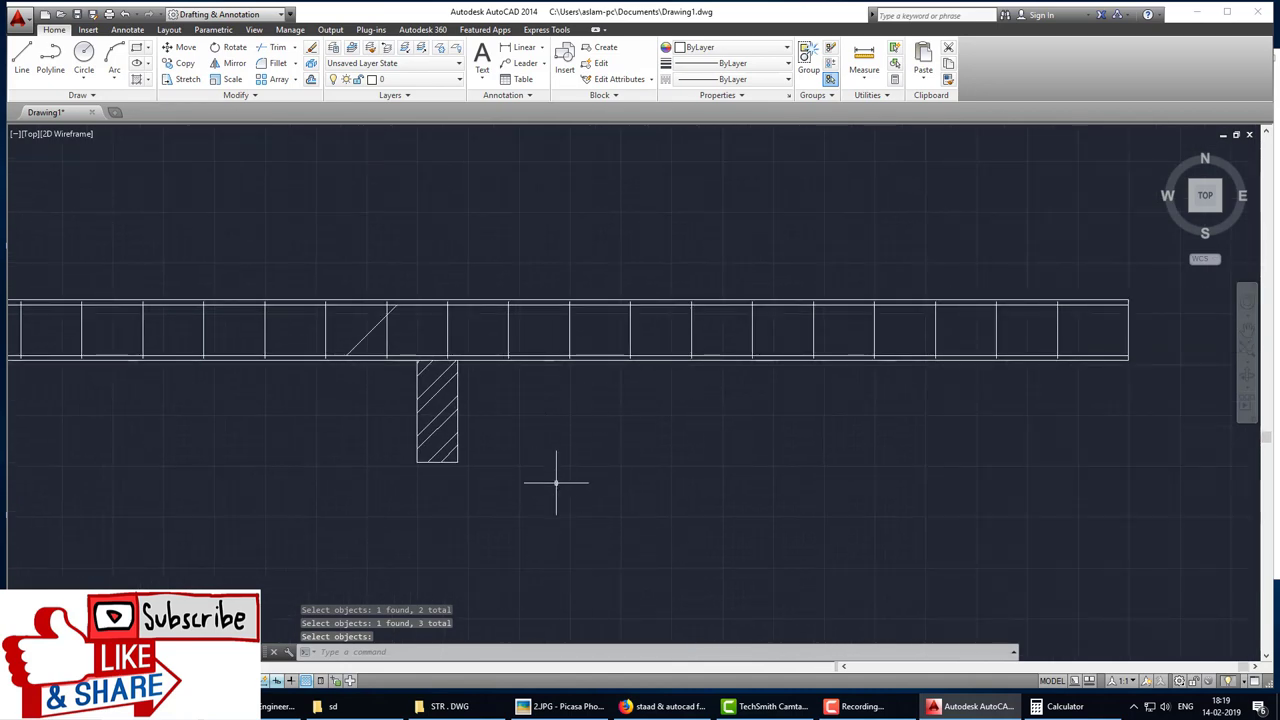
pyautogui.press('Escape')
pyautogui.press('Escape')
pyautogui.write('l')
pyautogui.press('Return')
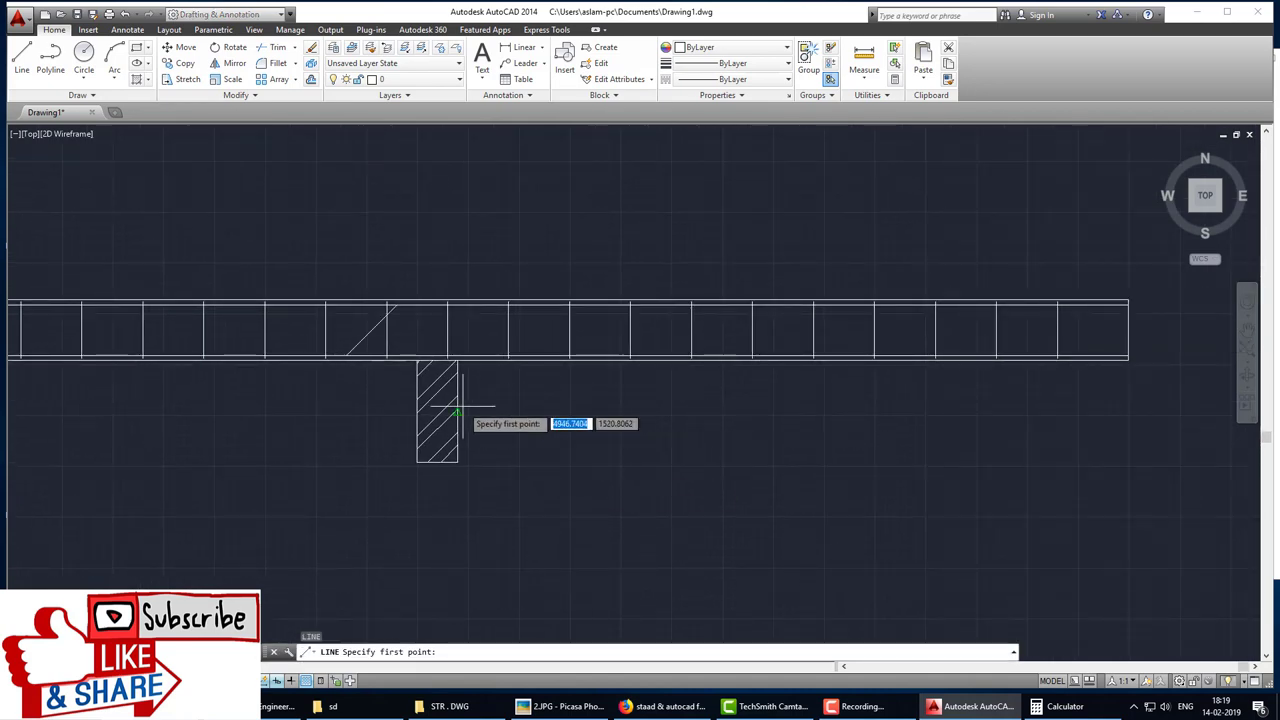
pyautogui.click(458, 411)
pyautogui.write('350')
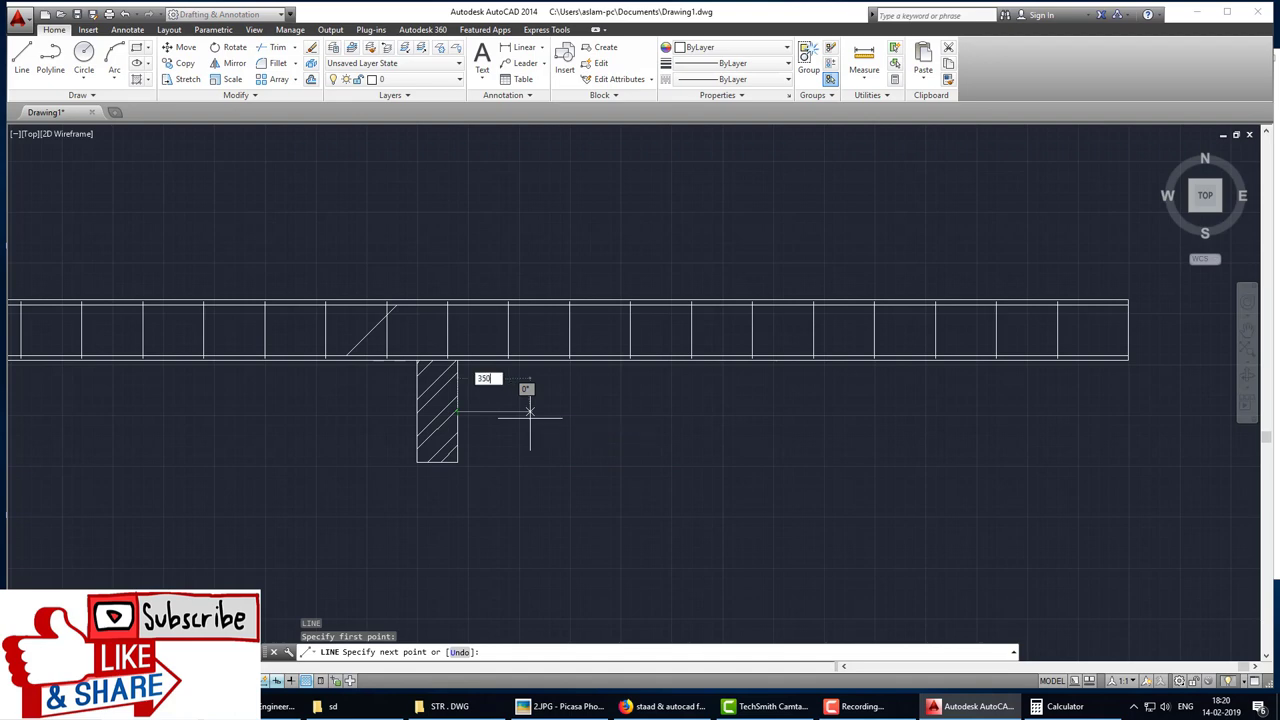
pyautogui.press('Return')
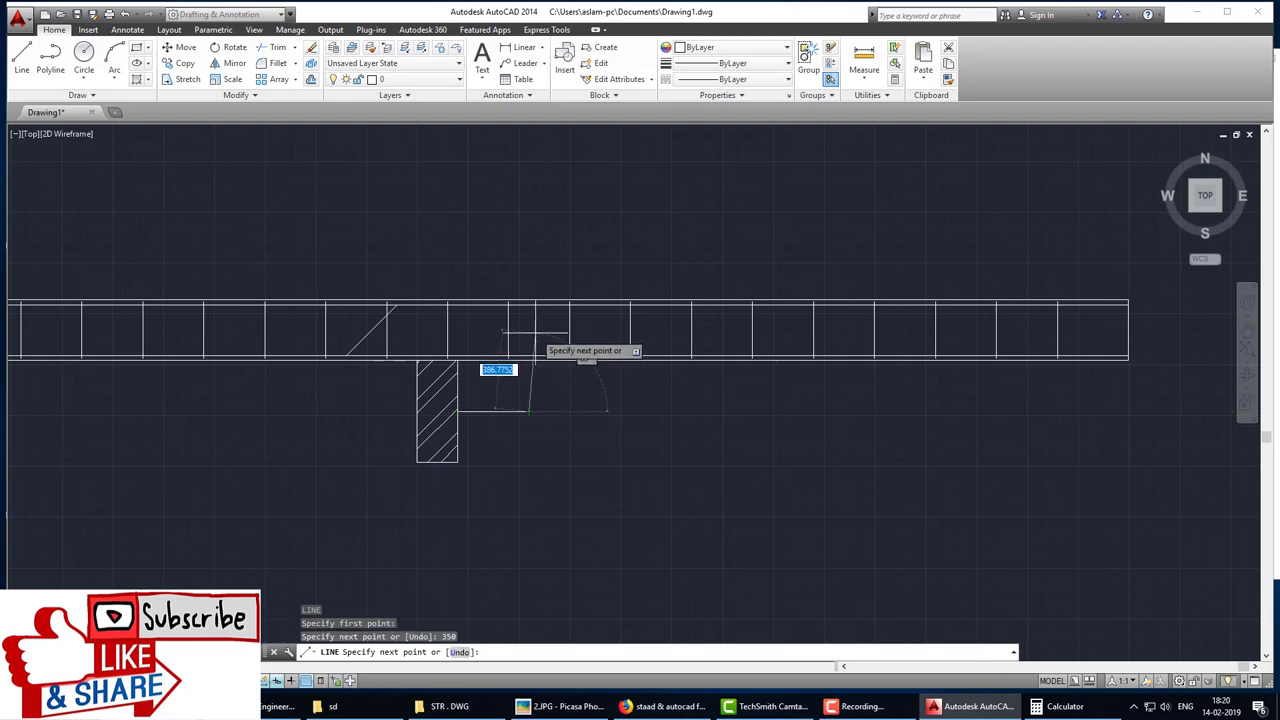
pyautogui.press('F8')
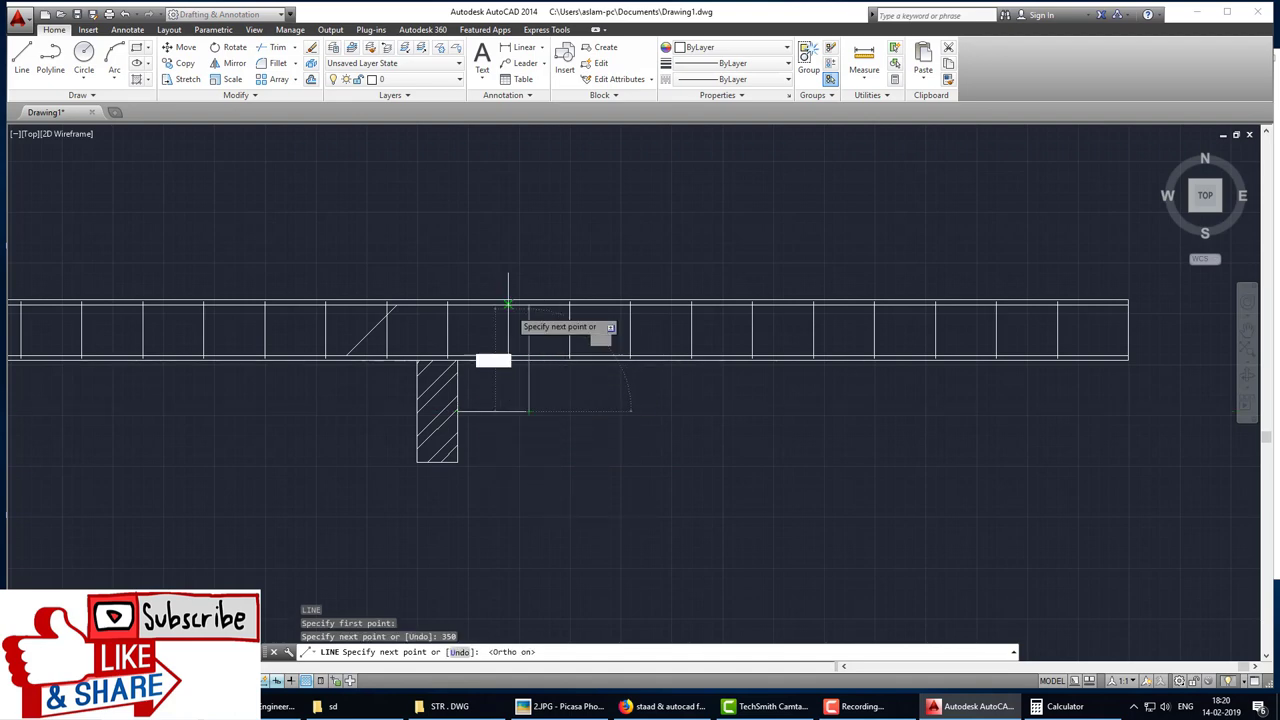
pyautogui.click(541, 328)
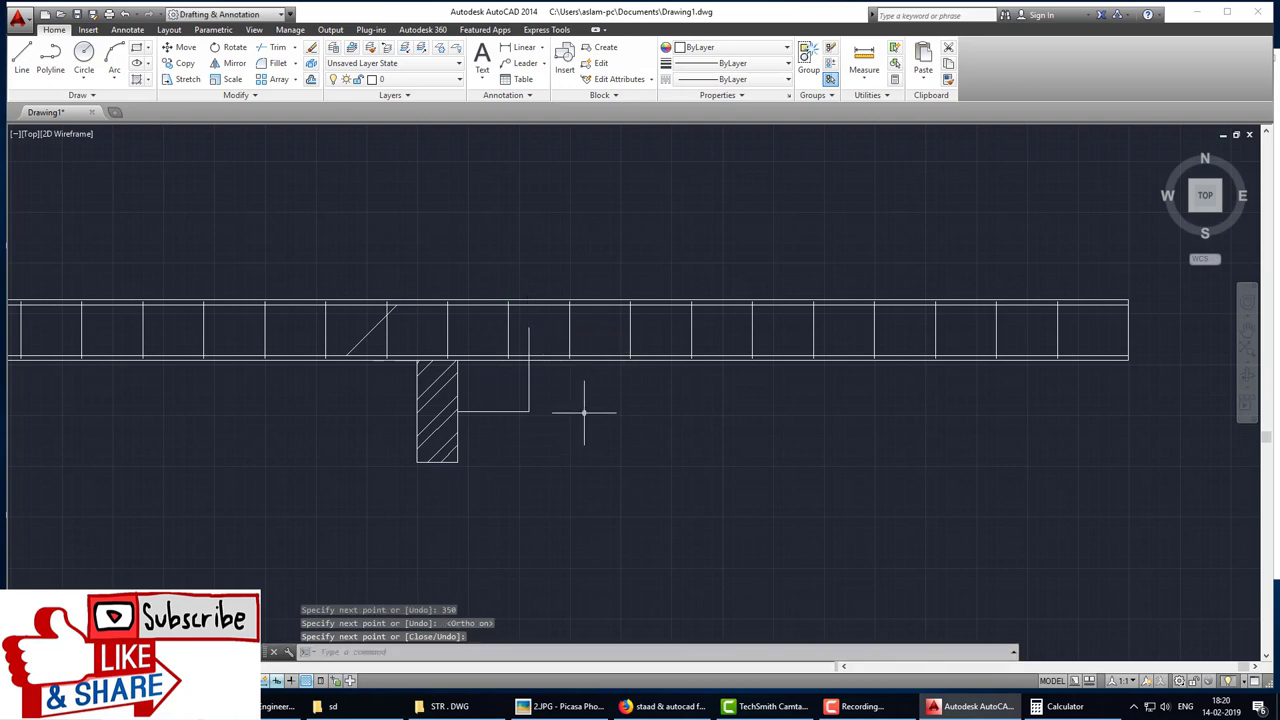
pyautogui.press('Return')
pyautogui.press('Return')
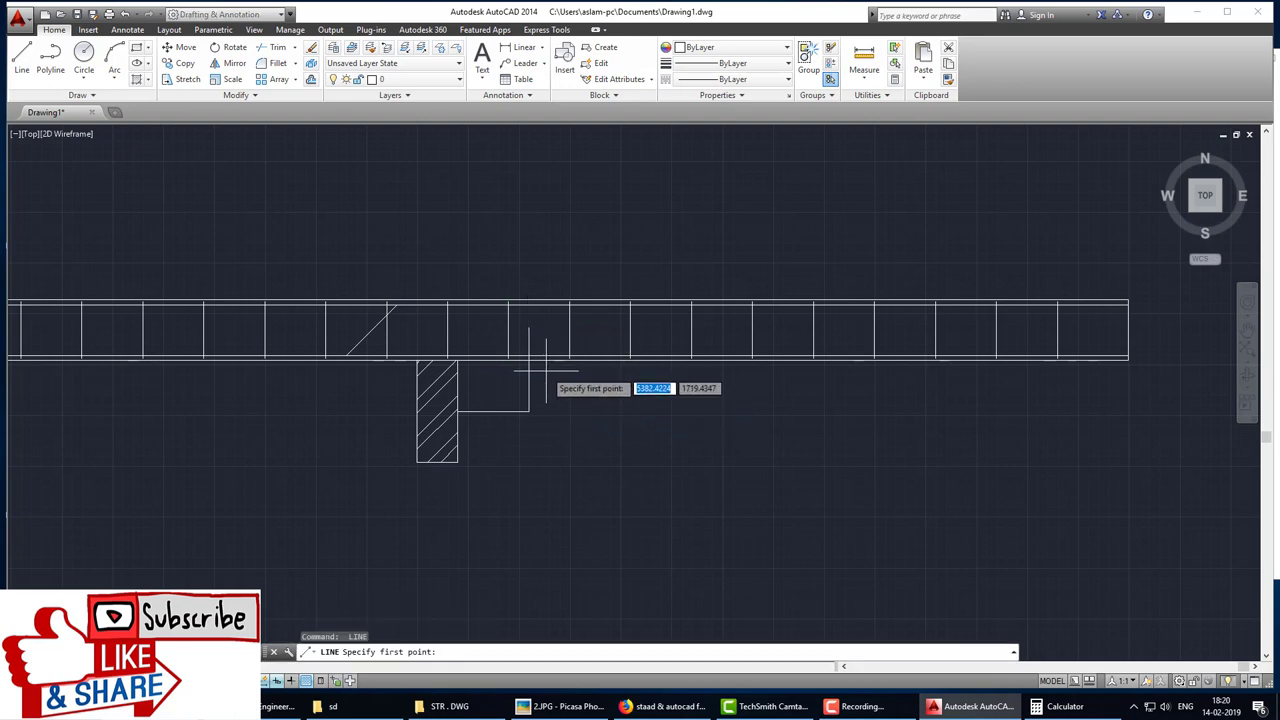
# Step: Draw a 135° bent-up bar from the guide and trim it at the top bar
pyautogui.scroll(8, 529, 372)
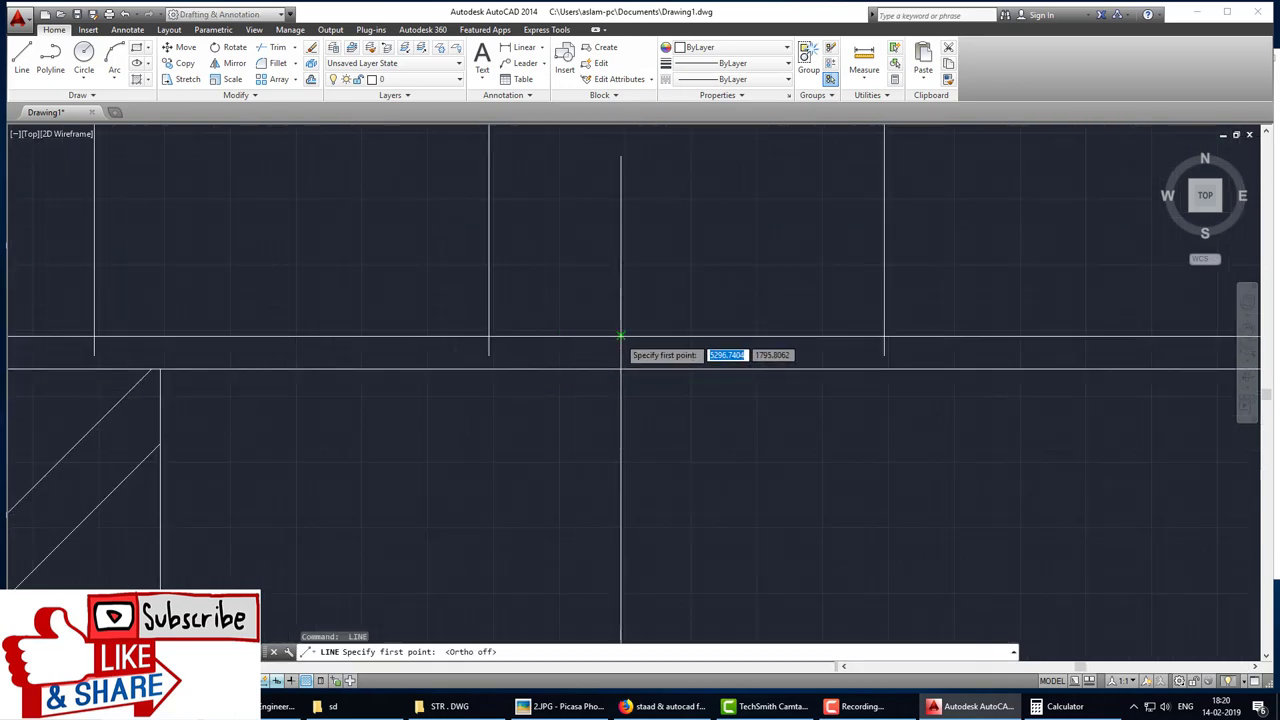
pyautogui.press('F8')
pyautogui.click(620, 337)
pyautogui.scroll(-2, 540, 280)
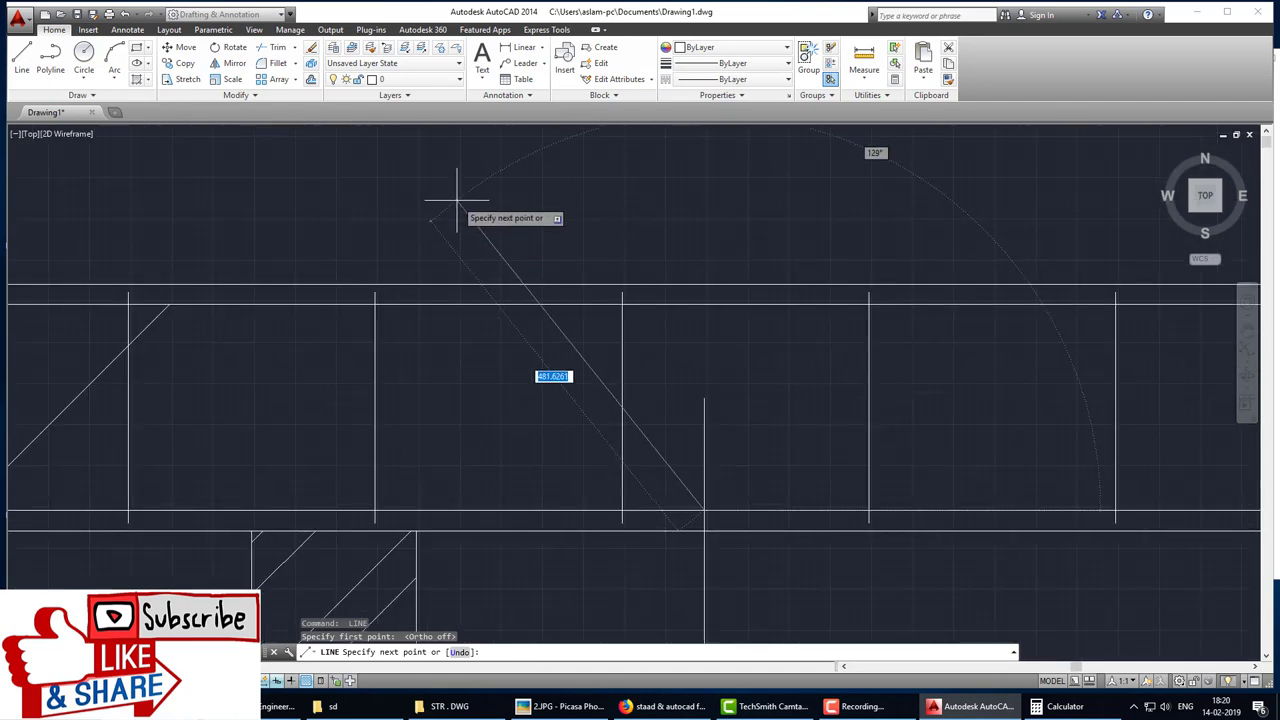
pyautogui.write('135')
pyautogui.press('Return')
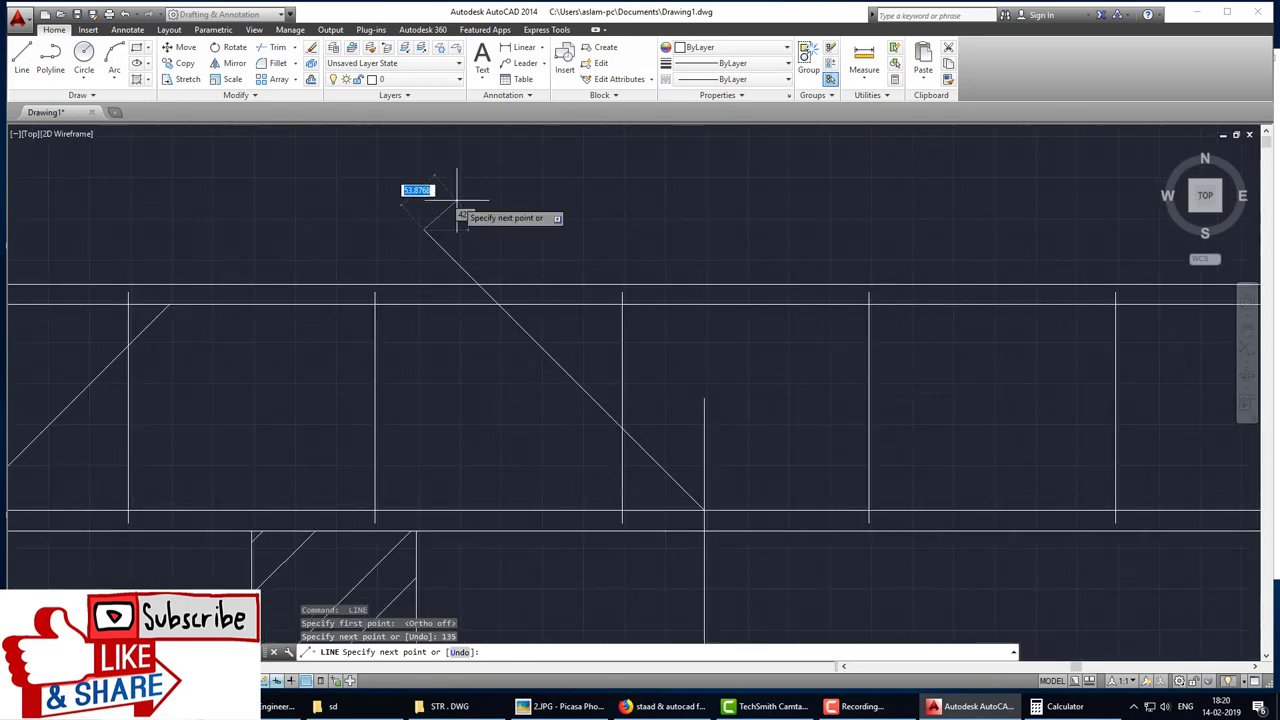
pyautogui.press('Escape')
pyautogui.press('Return')
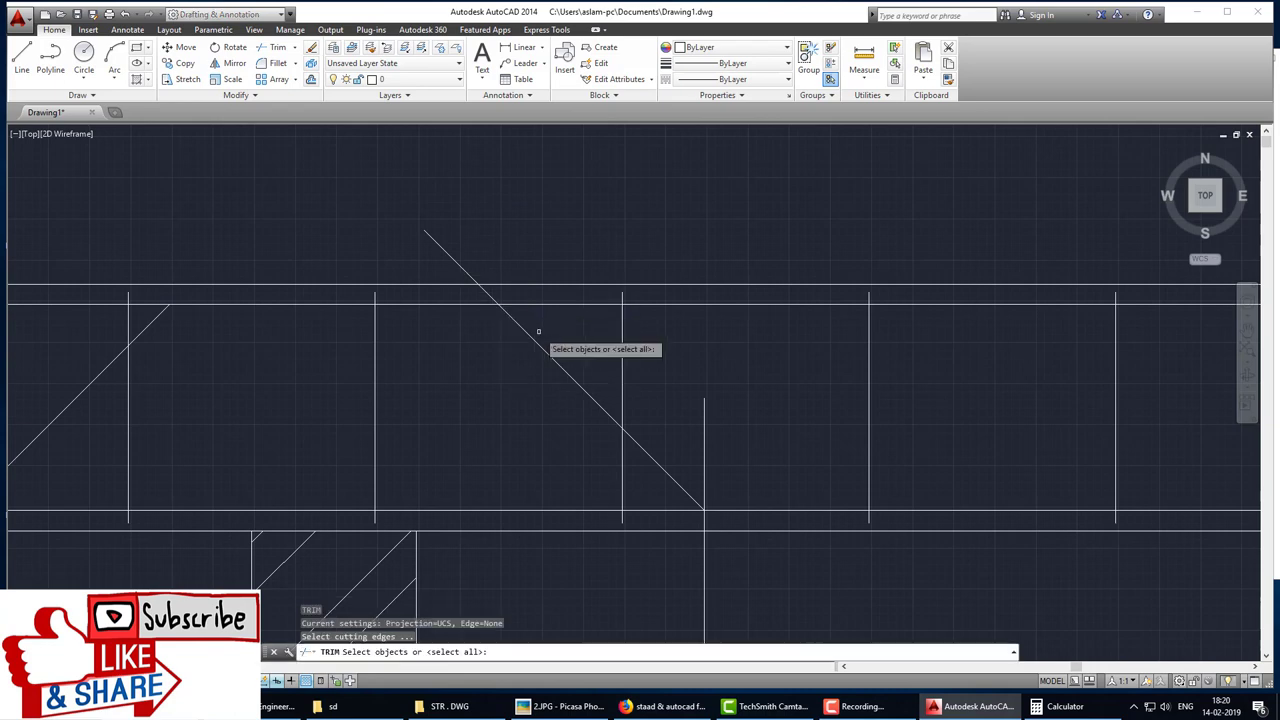
pyautogui.click(516, 304)
pyautogui.press('Return')
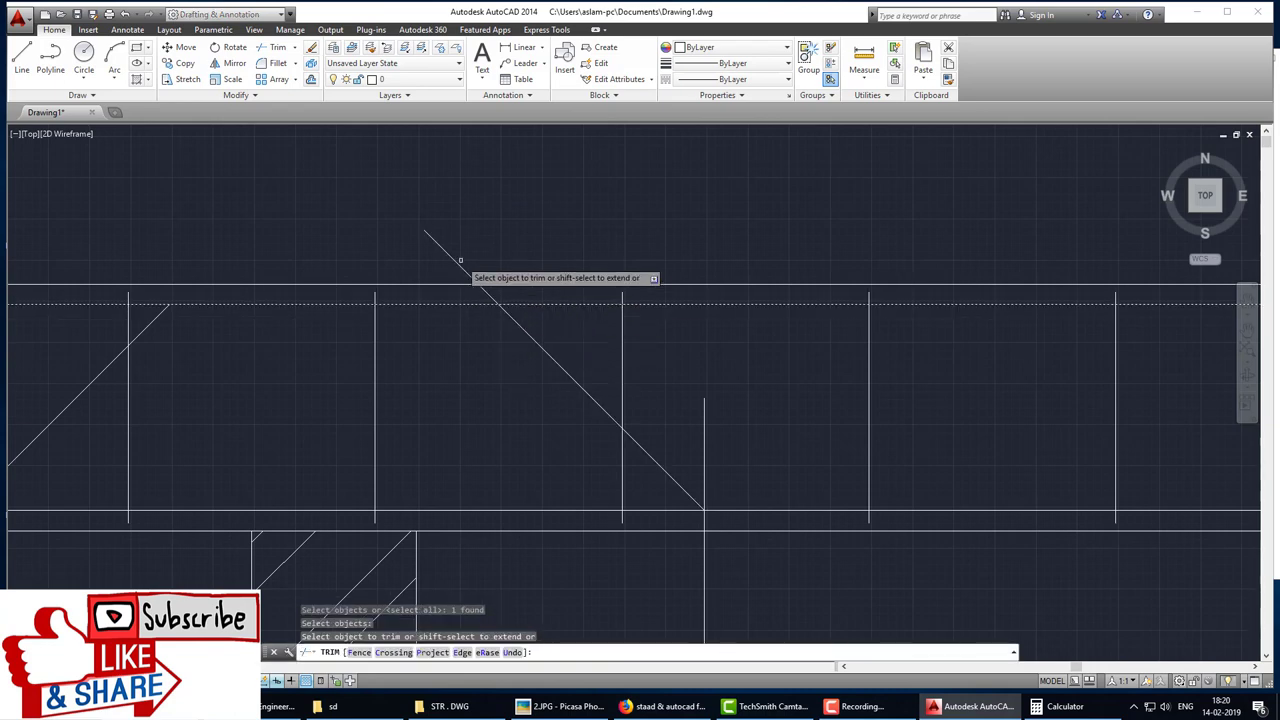
pyautogui.click(457, 263)
pyautogui.press('Escape')
# Step: Erase the L-shaped guide and the remaining guide line
pyautogui.scroll(-5, 610, 380)
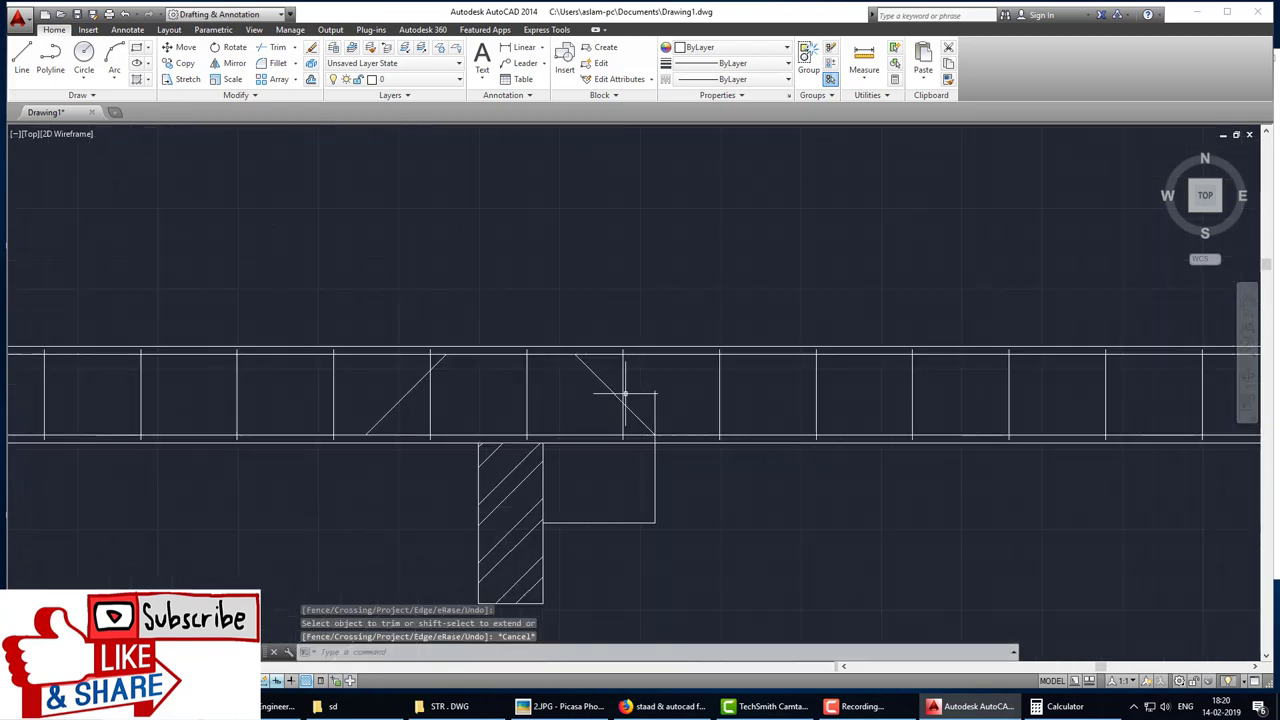
pyautogui.scroll(1, 595, 440)
pyautogui.scroll(2, 612, 456)
pyautogui.write('ex')
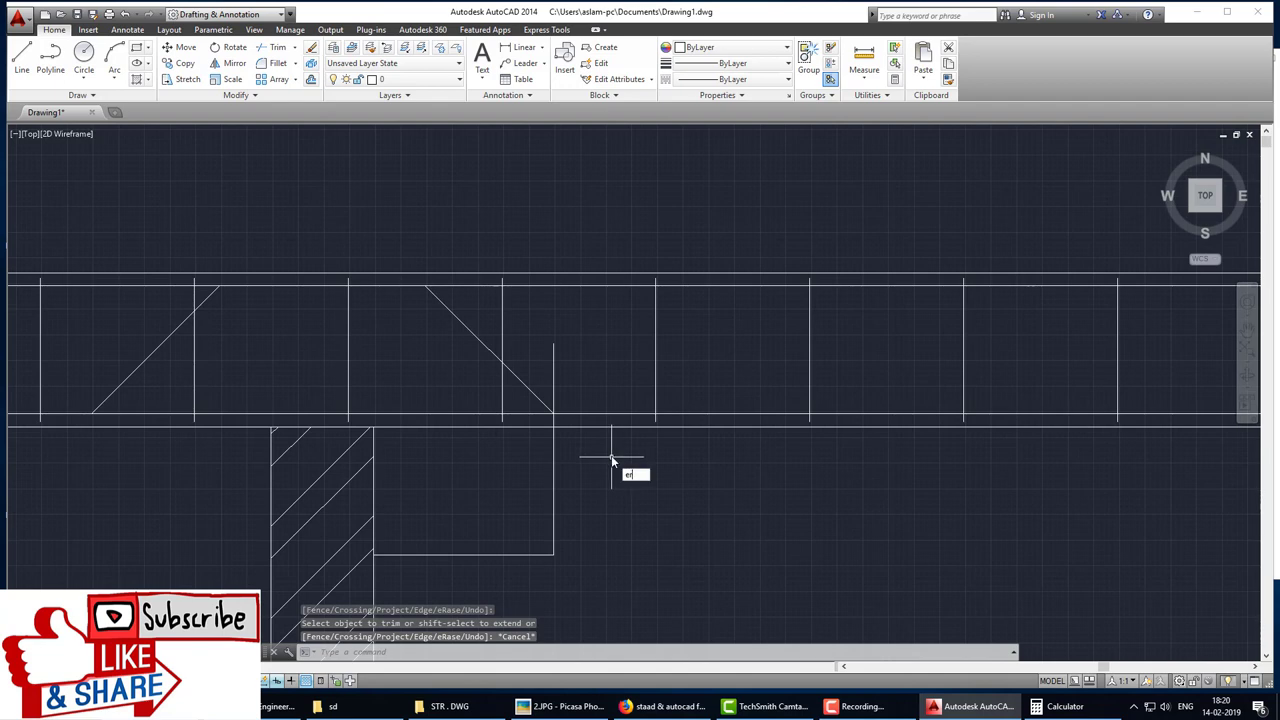
pyautogui.press('Return')
pyautogui.click(532, 553)
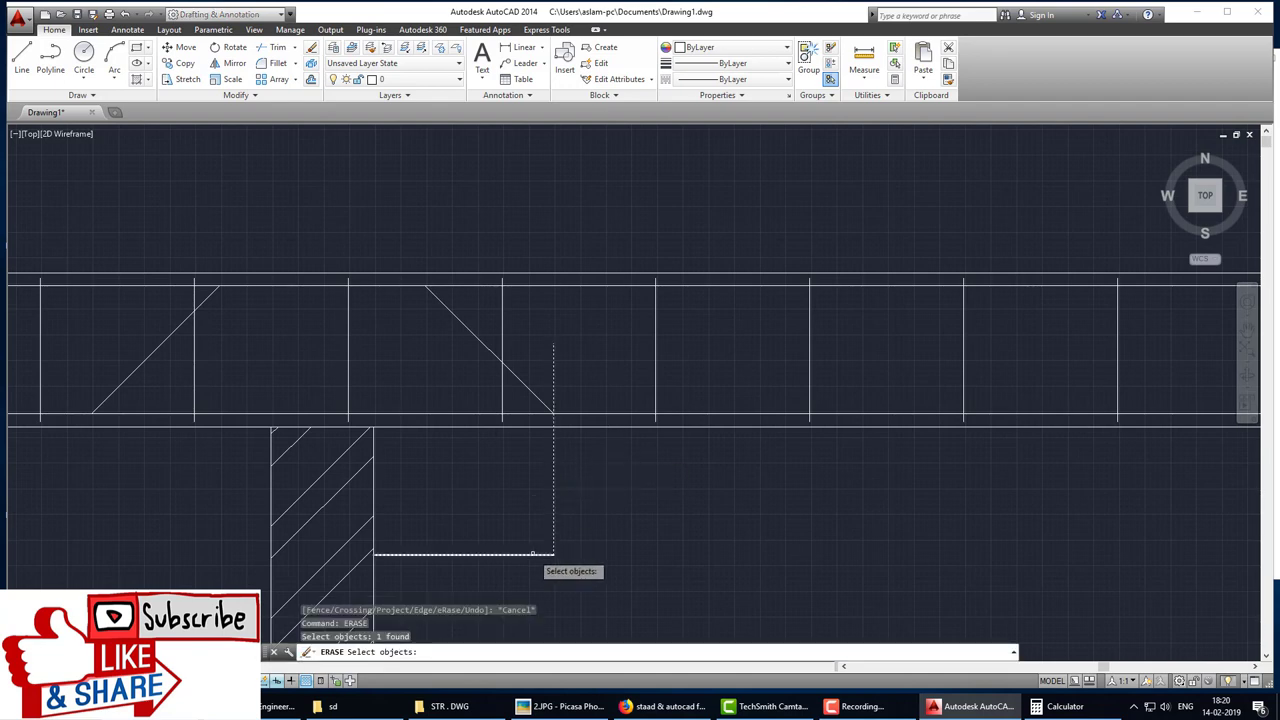
pyautogui.click(553, 540)
pyautogui.scroll(-5, 645, 560)
pyautogui.scroll(1, 583, 474)
pyautogui.scroll(1, 530, 480)
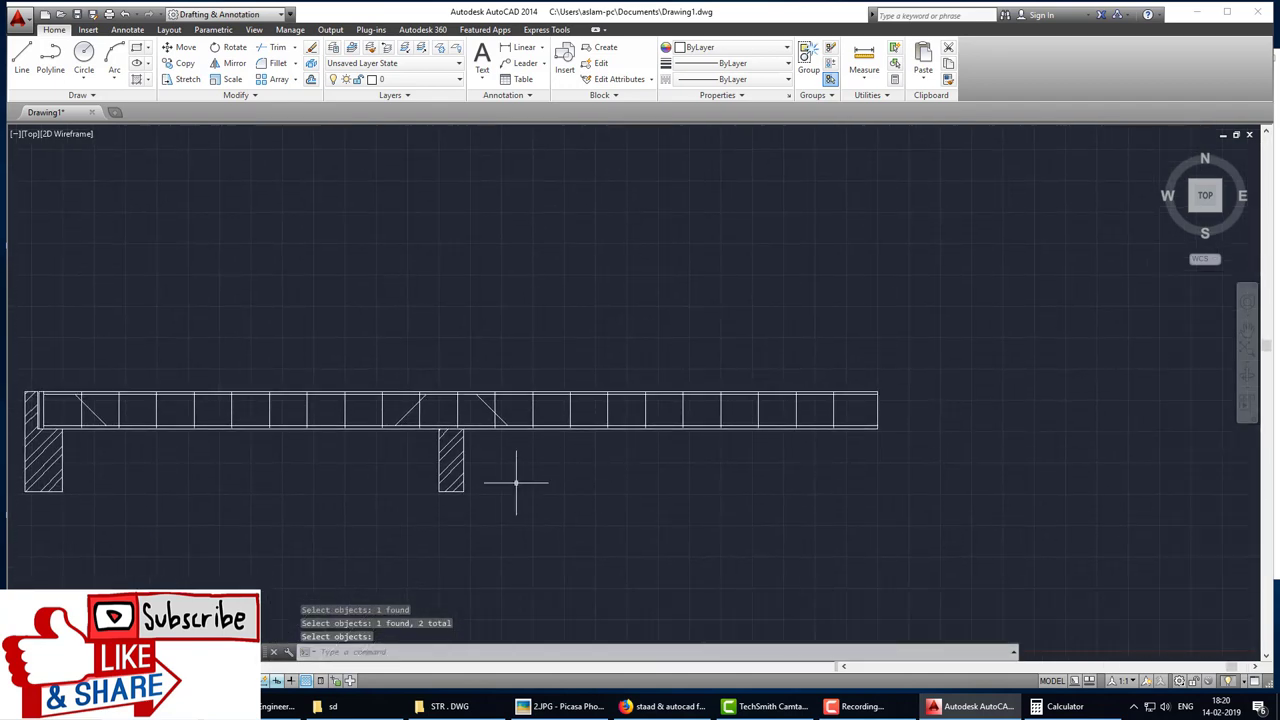
pyautogui.moveTo(516, 483); pyautogui.dragTo(563, 491, button='middle')
# Step: Bring up the reference beam sheet, zoom out to view it whole, then minimize Picasa
pyautogui.click(600, 705)
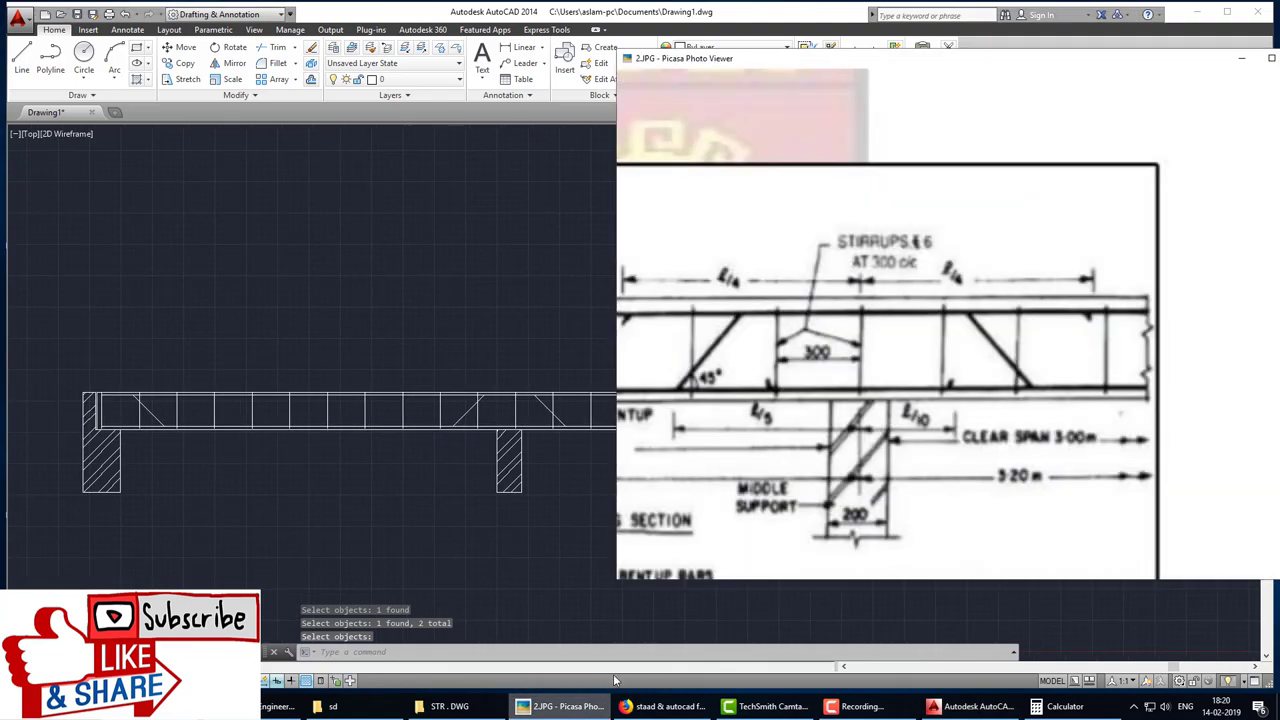
pyautogui.scroll(-3, 834, 461)
pyautogui.moveTo(809, 443)
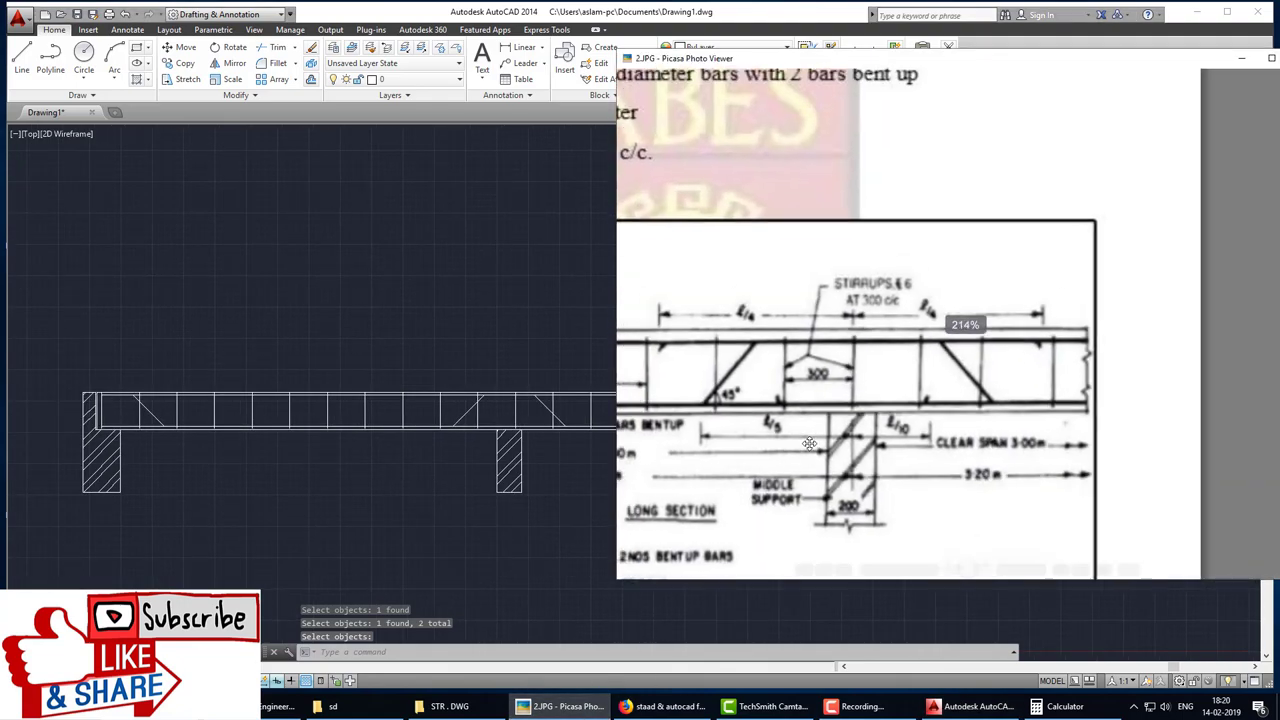
pyautogui.scroll(-2, 918, 440)
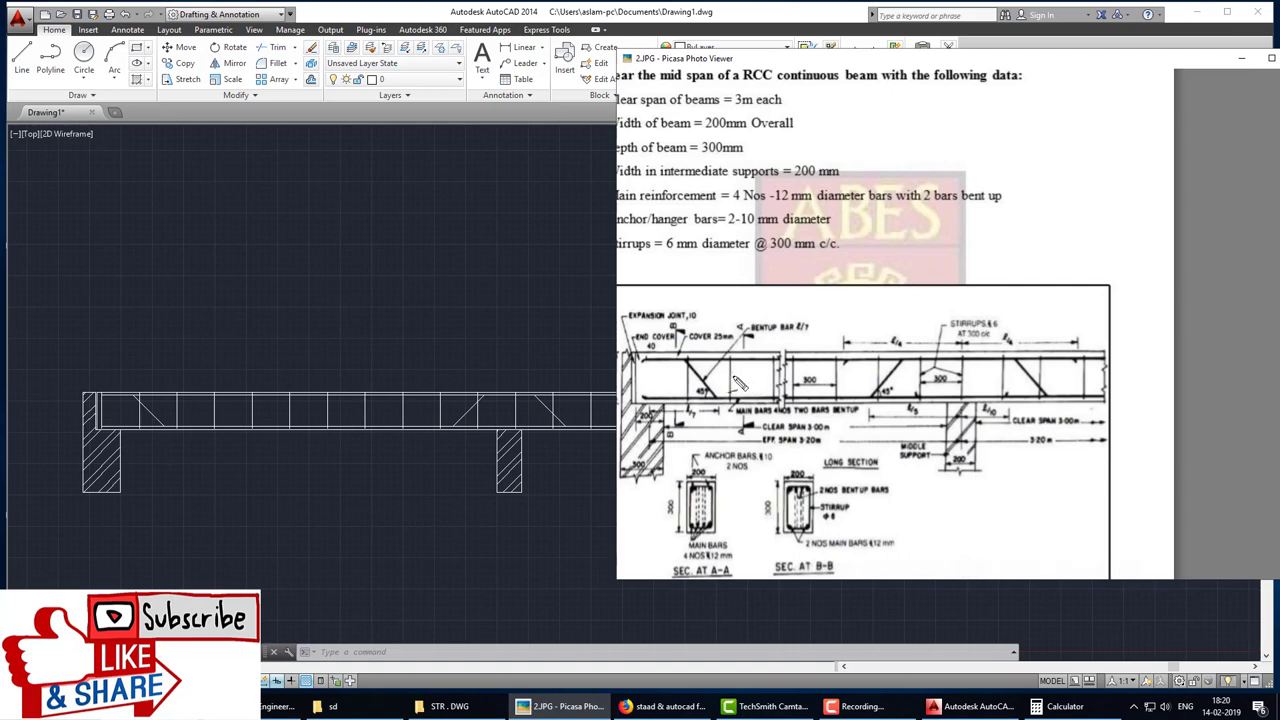
pyautogui.moveTo(812, 346)
pyautogui.mouseDown()
pyautogui.moveTo(775, 465)
pyautogui.moveTo(818, 343)
pyautogui.mouseUp()
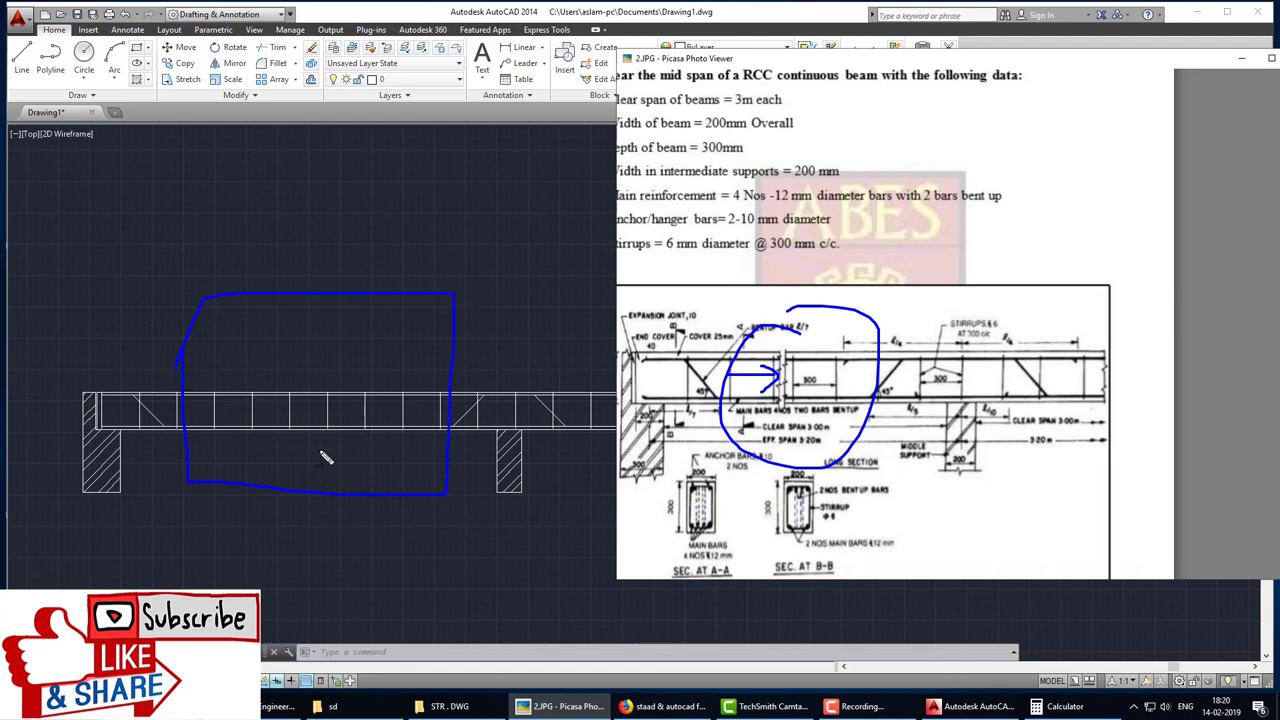
pyautogui.click(1242, 60)
# Step: Draw a stepped helper line from the left support: 1000 out, up, 1000 across, then down through the beam
pyautogui.scroll(-1, 480, 412)
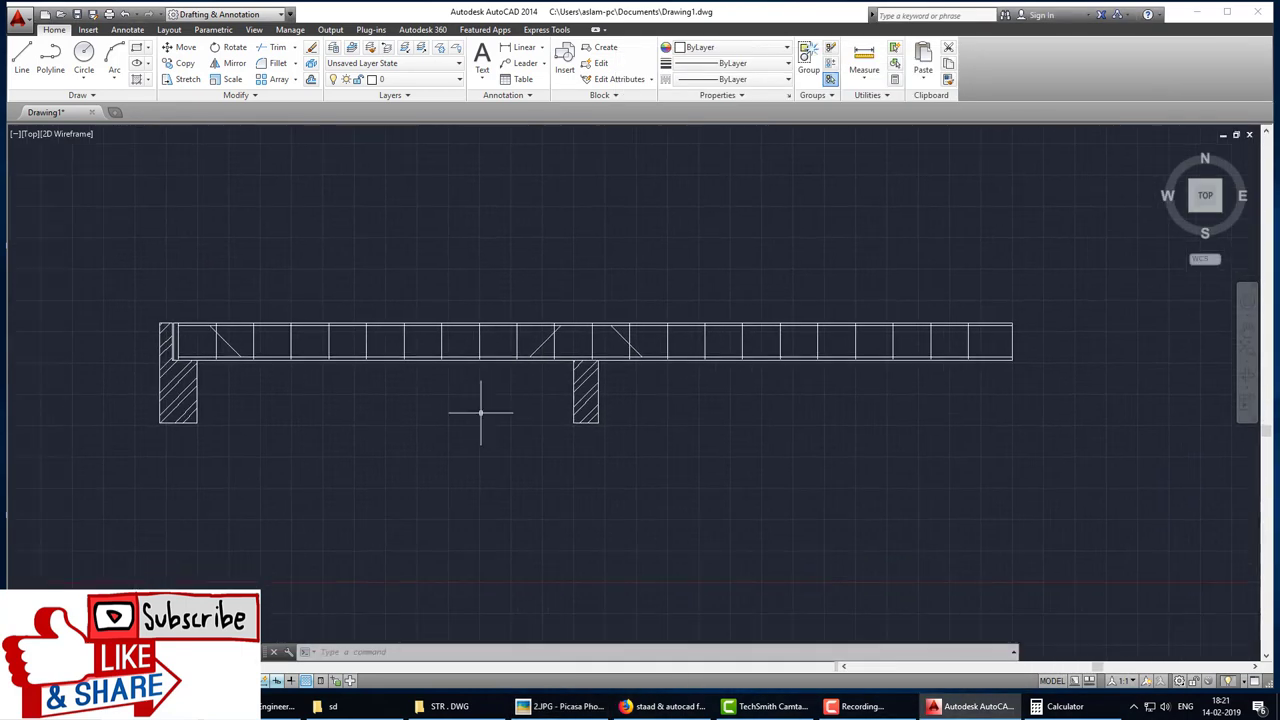
pyautogui.write('l')
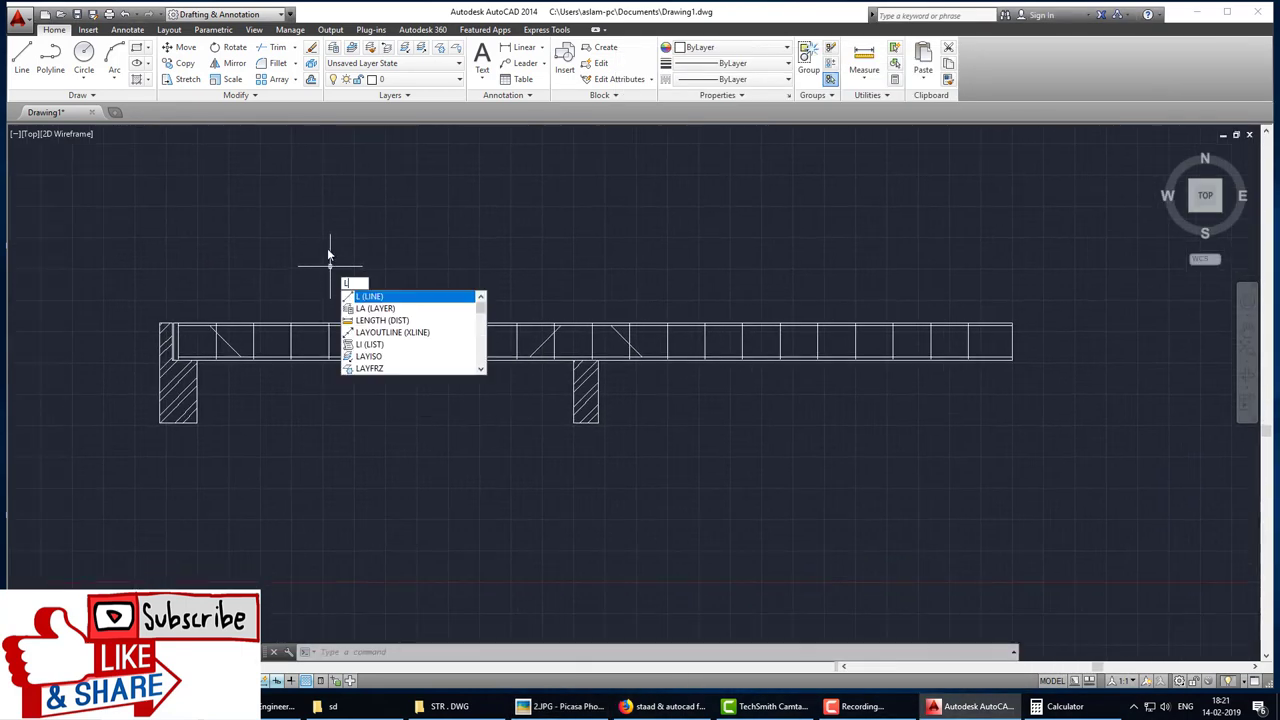
pyautogui.press('Return')
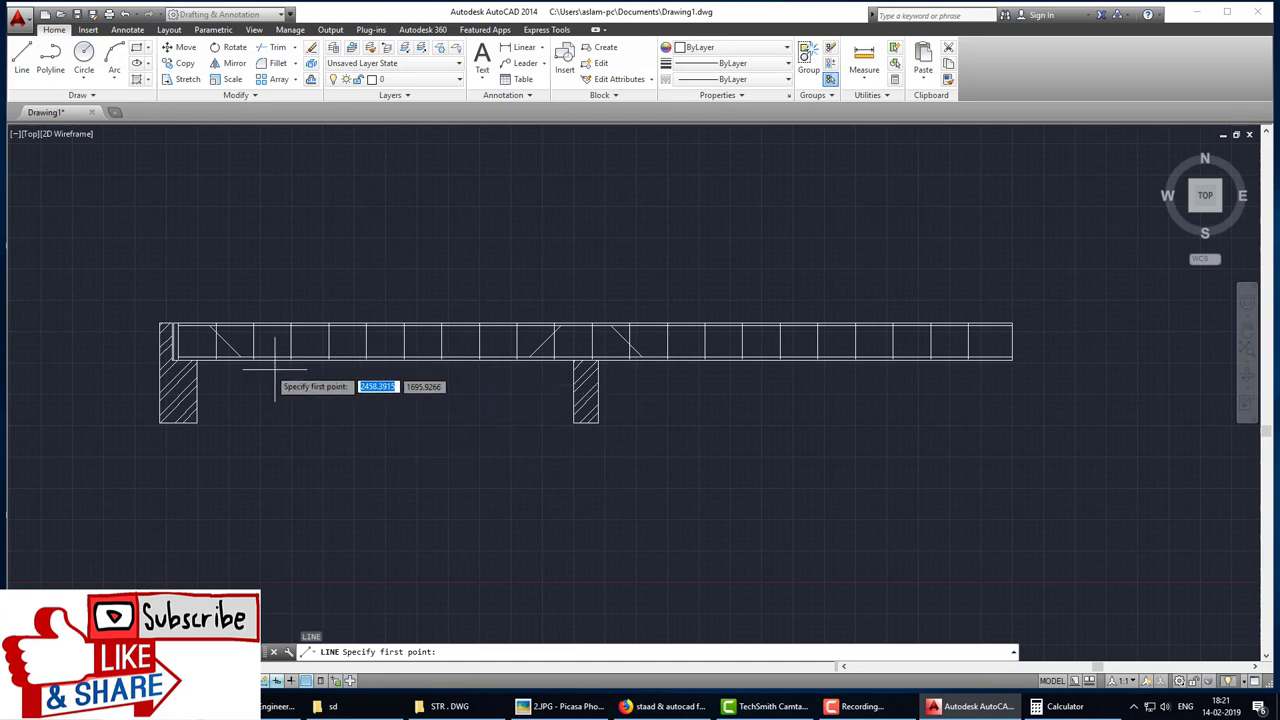
pyautogui.click(198, 392)
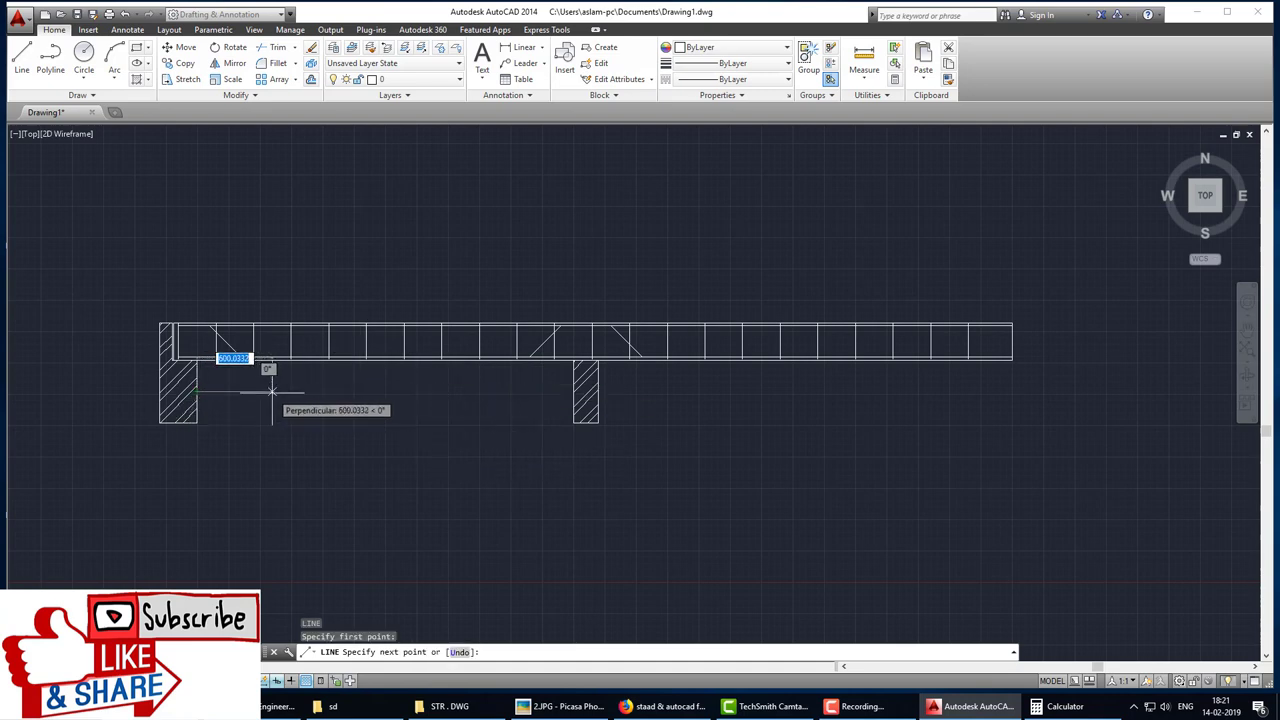
pyautogui.write('100')
pyautogui.press('Return')
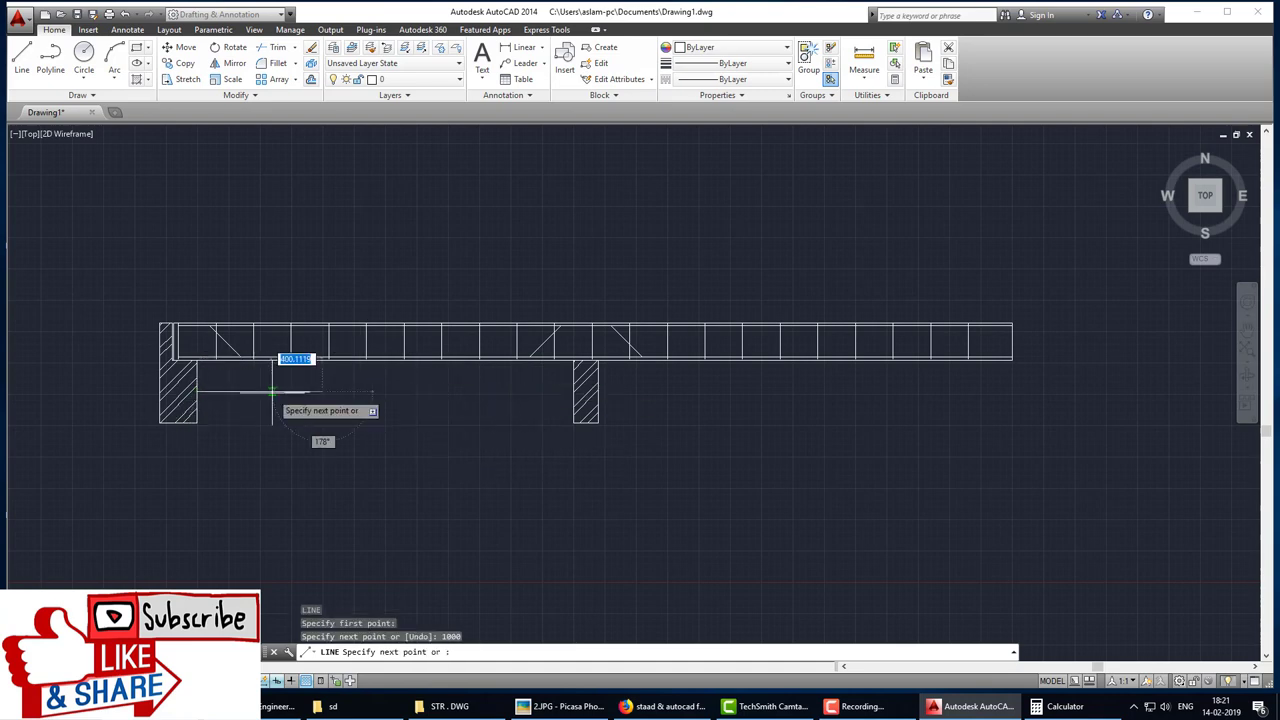
pyautogui.press('F8')
pyautogui.click(322, 214)
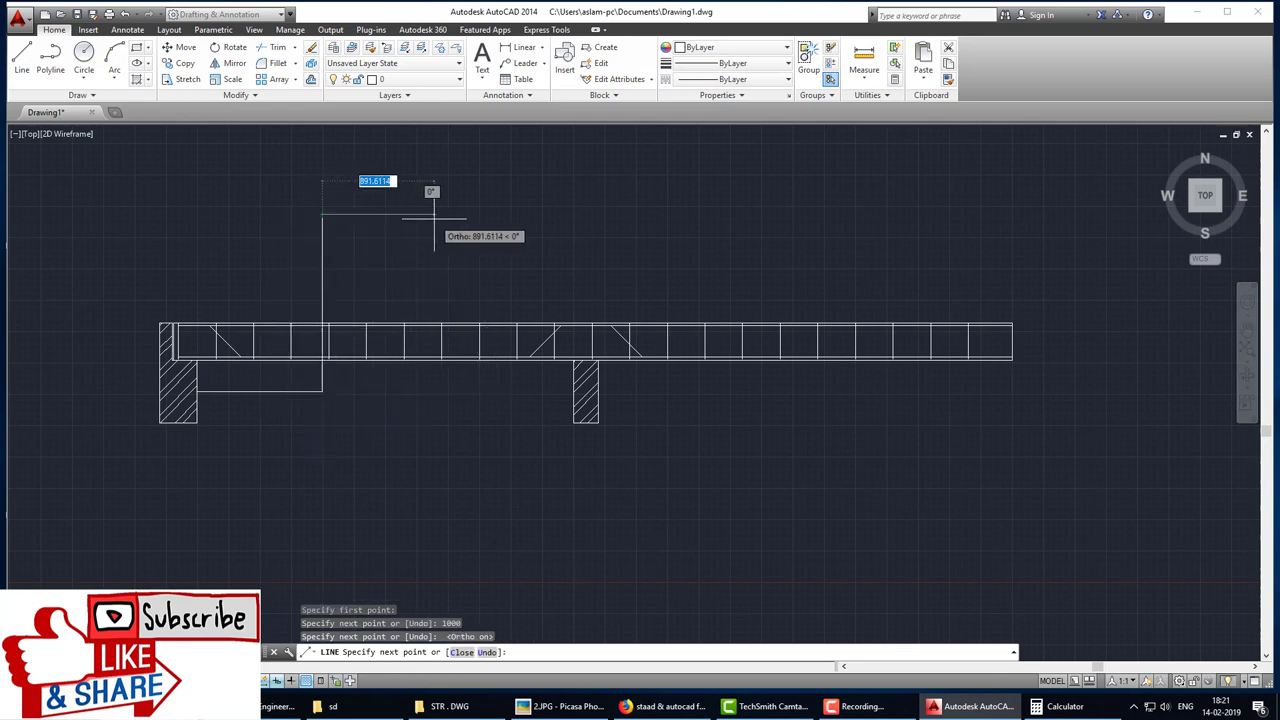
pyautogui.write('100')
pyautogui.press('Return')
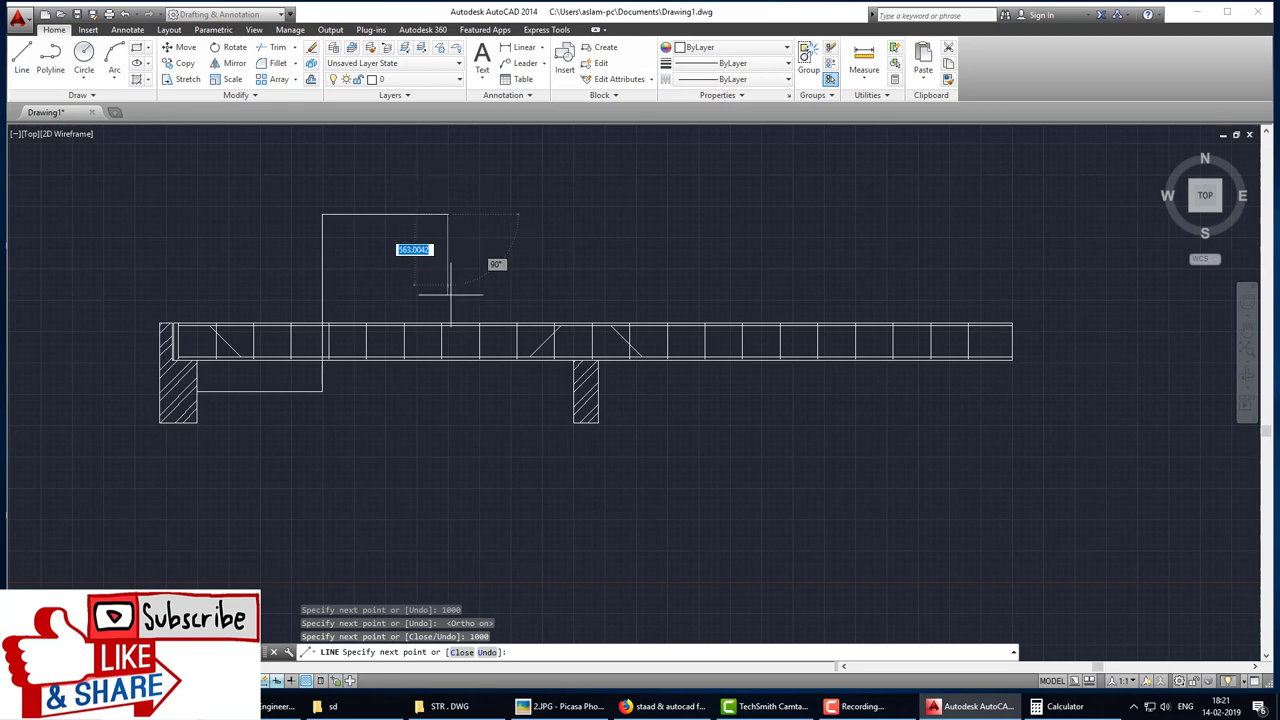
pyautogui.click(436, 450)
pyautogui.press('Return')
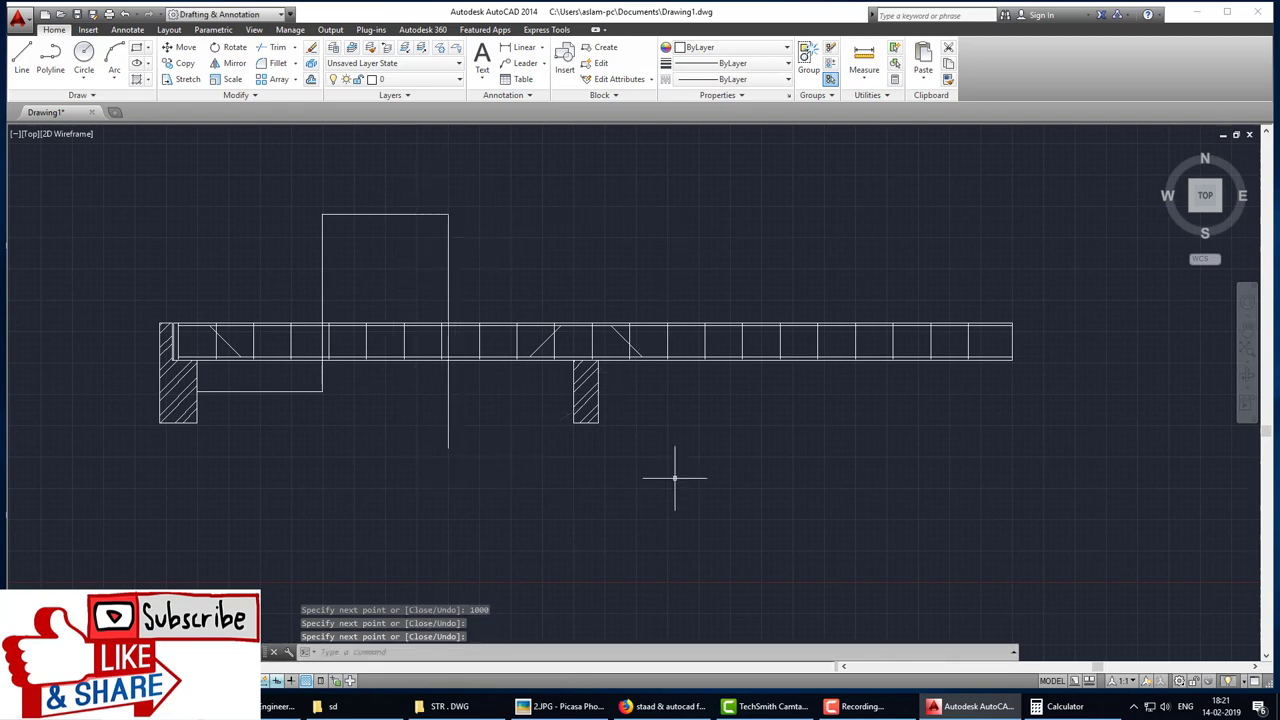
pyautogui.scroll(2, 416, 430)
pyautogui.moveTo(366, 391); pyautogui.dragTo(421, 429, button='middle')
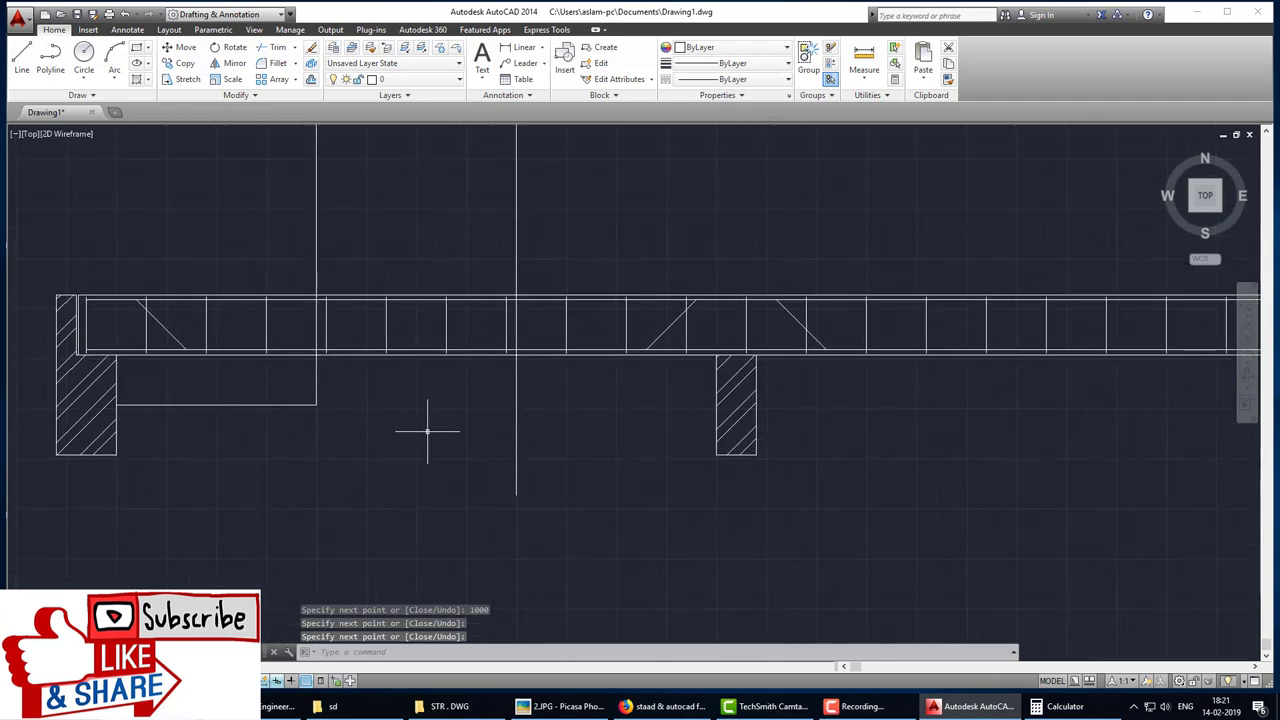
# Step: Trim the beam lines between the two vertical helper lines with TR
pyautogui.press('Escape')
pyautogui.write('tr')
pyautogui.press('Return')
pyautogui.click(516, 410)
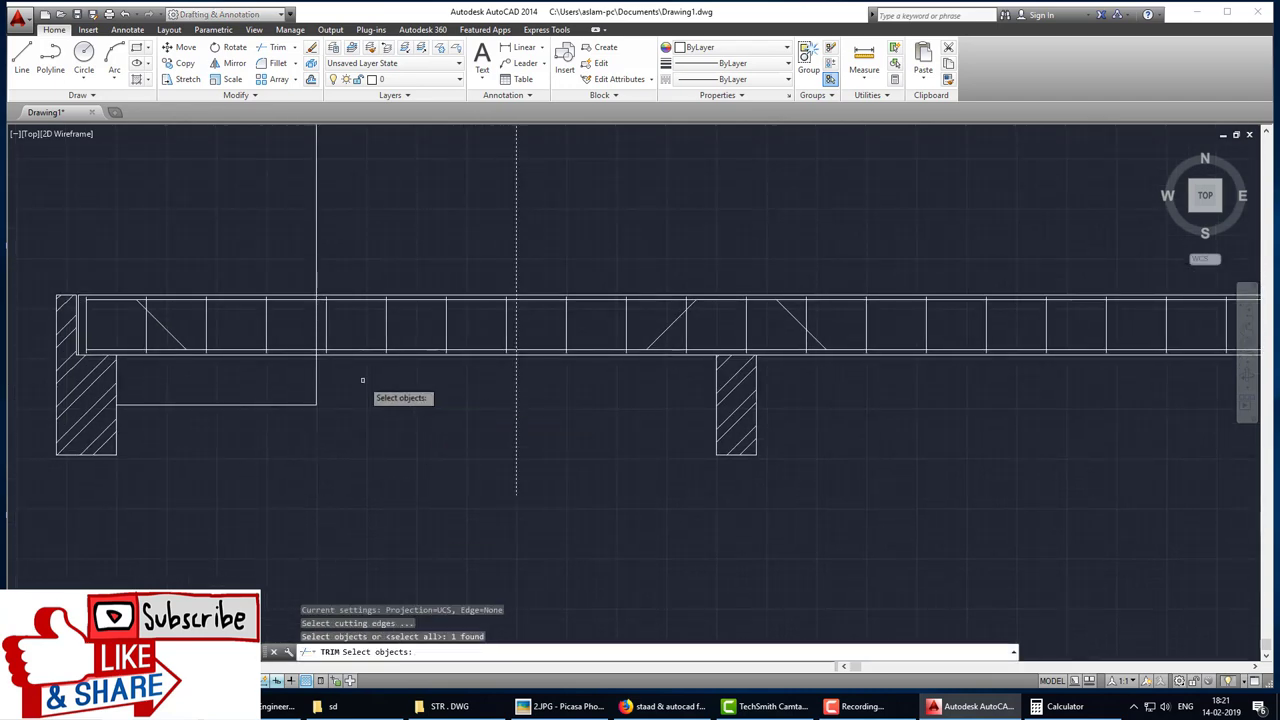
pyautogui.click(319, 383)
pyautogui.press('Return')
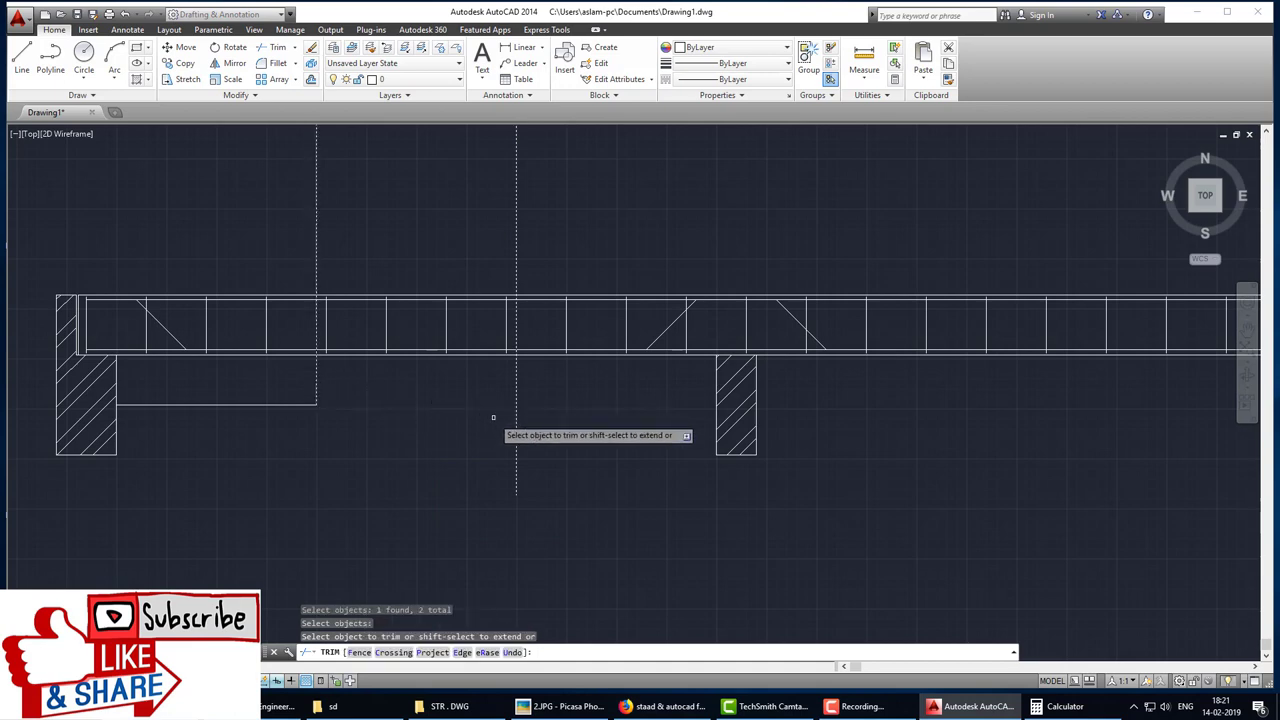
pyautogui.moveTo(476, 412); pyautogui.dragTo(364, 241)
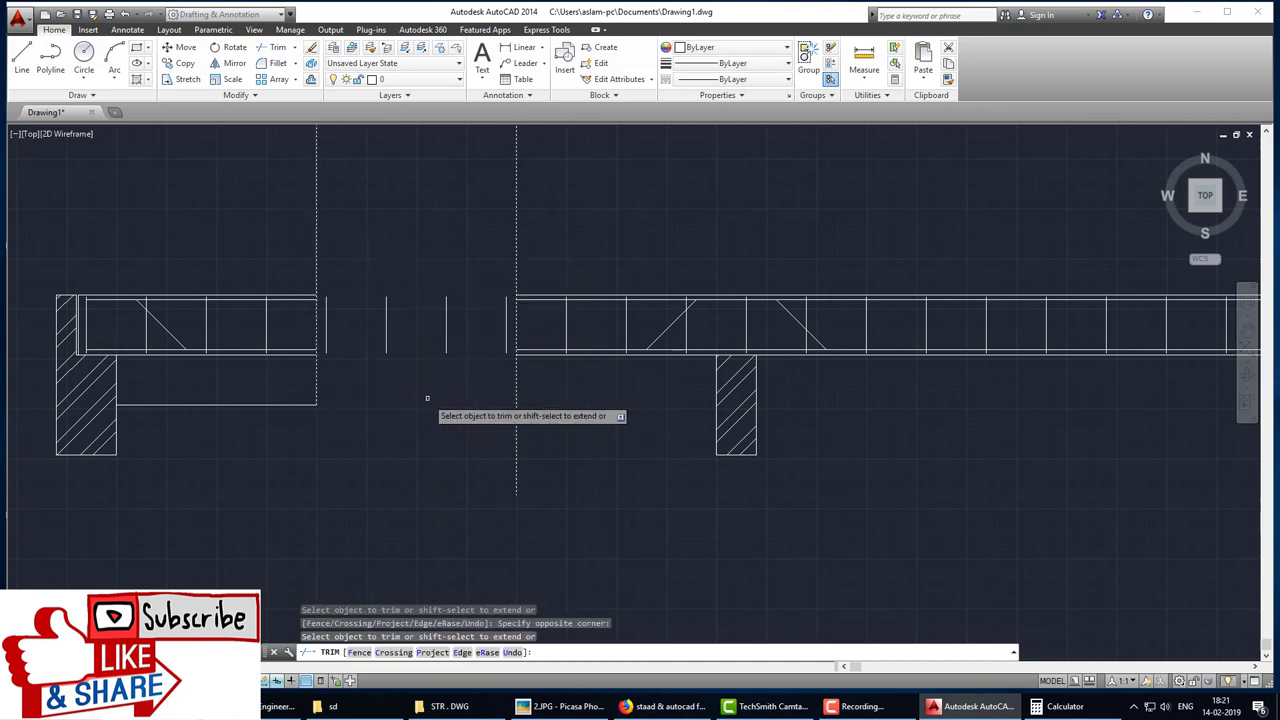
pyautogui.press('Escape')
# Step: Erase the four stirrup lines left in the gap
pyautogui.press('Return')
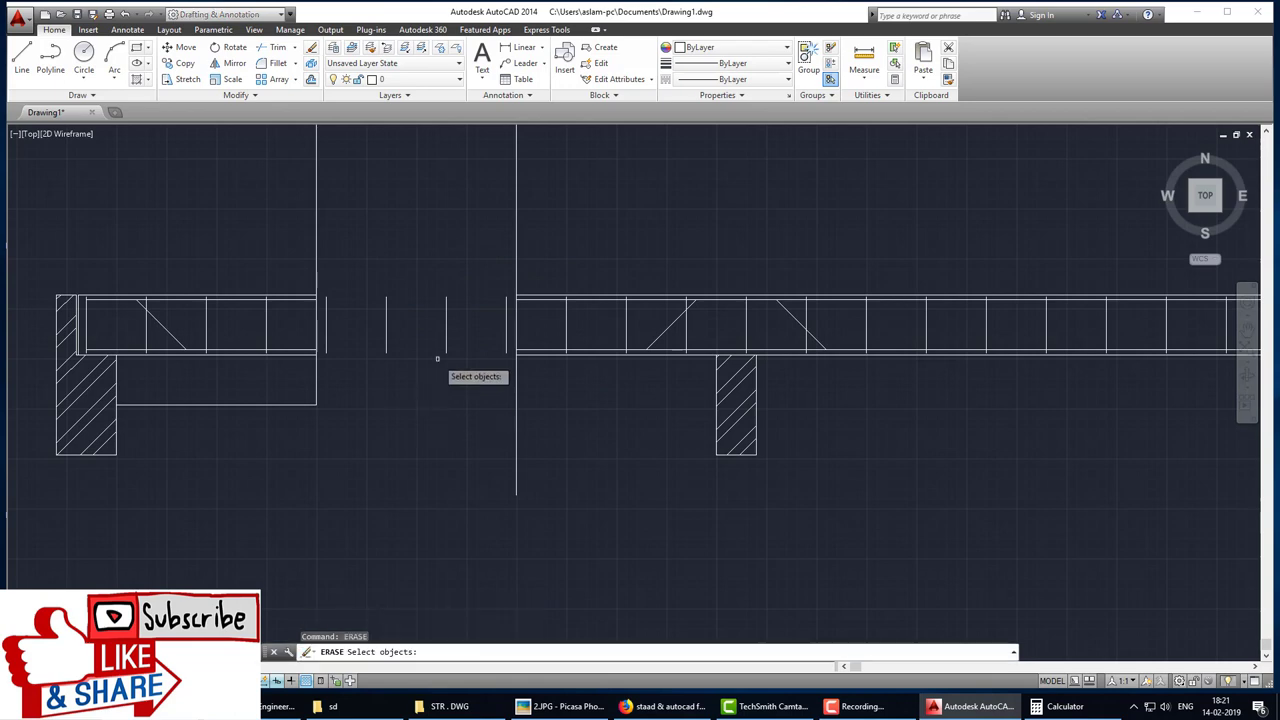
pyautogui.click(508, 367)
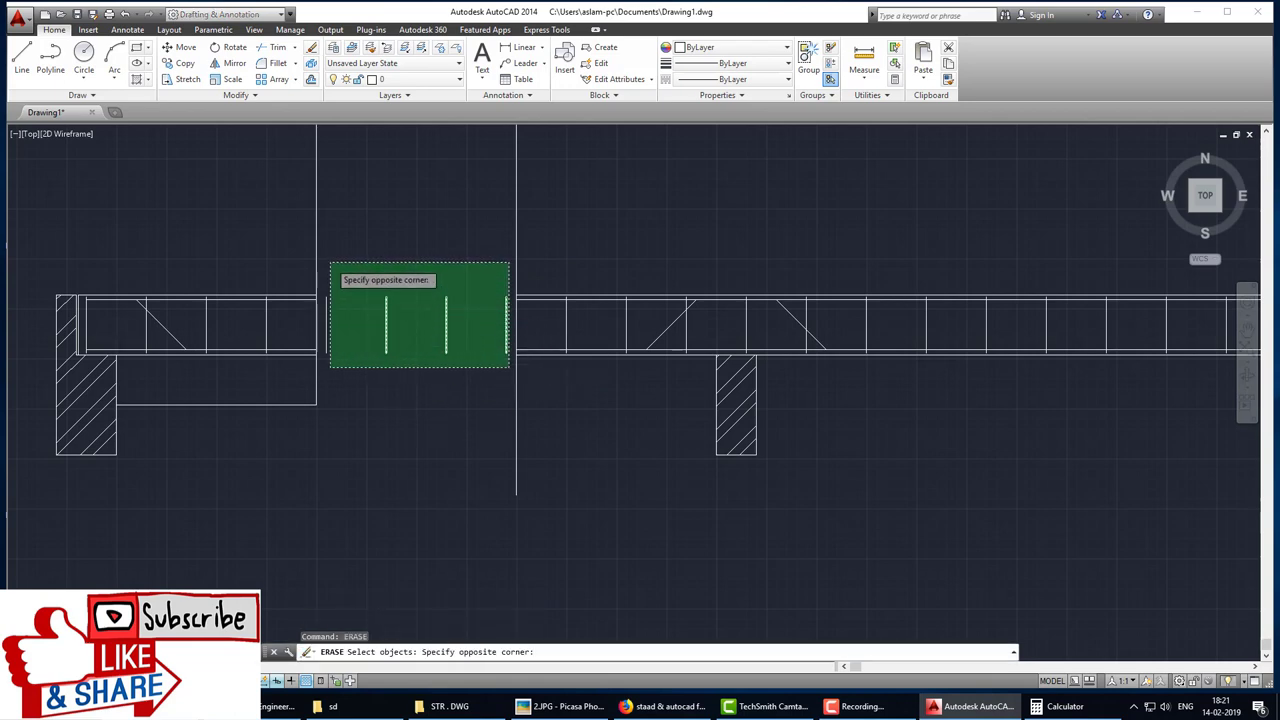
pyautogui.click(322, 258)
pyautogui.press('Return')
pyautogui.press('Return')
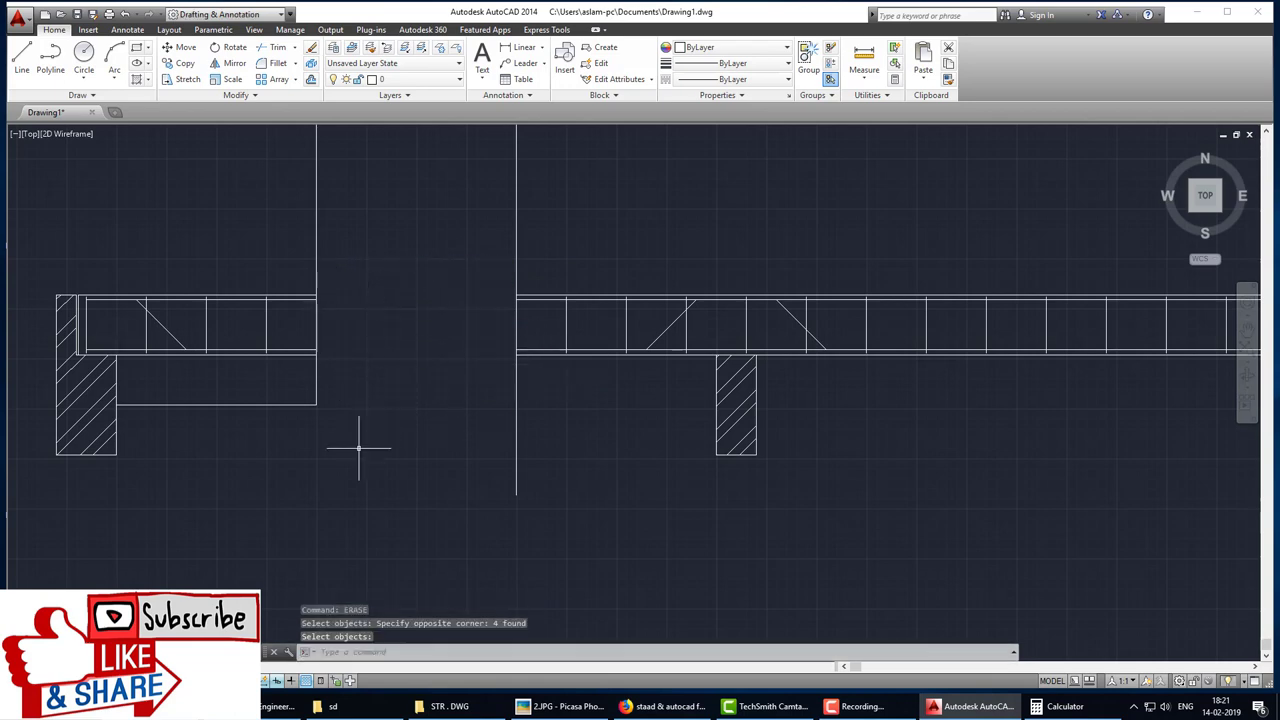
# Step: Erase the lower horizontal helper line
pyautogui.click(350, 447)
pyautogui.click(266, 399)
pyautogui.press('Escape')
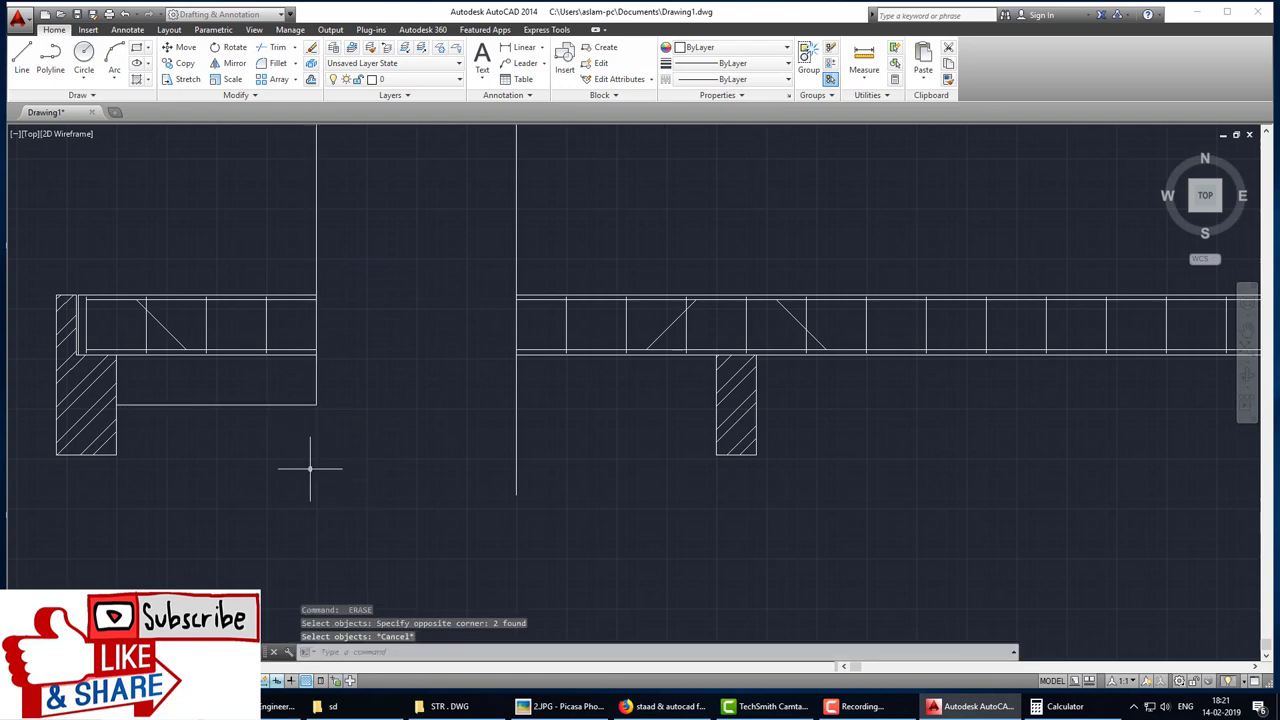
pyautogui.press('Return')
pyautogui.click(229, 446)
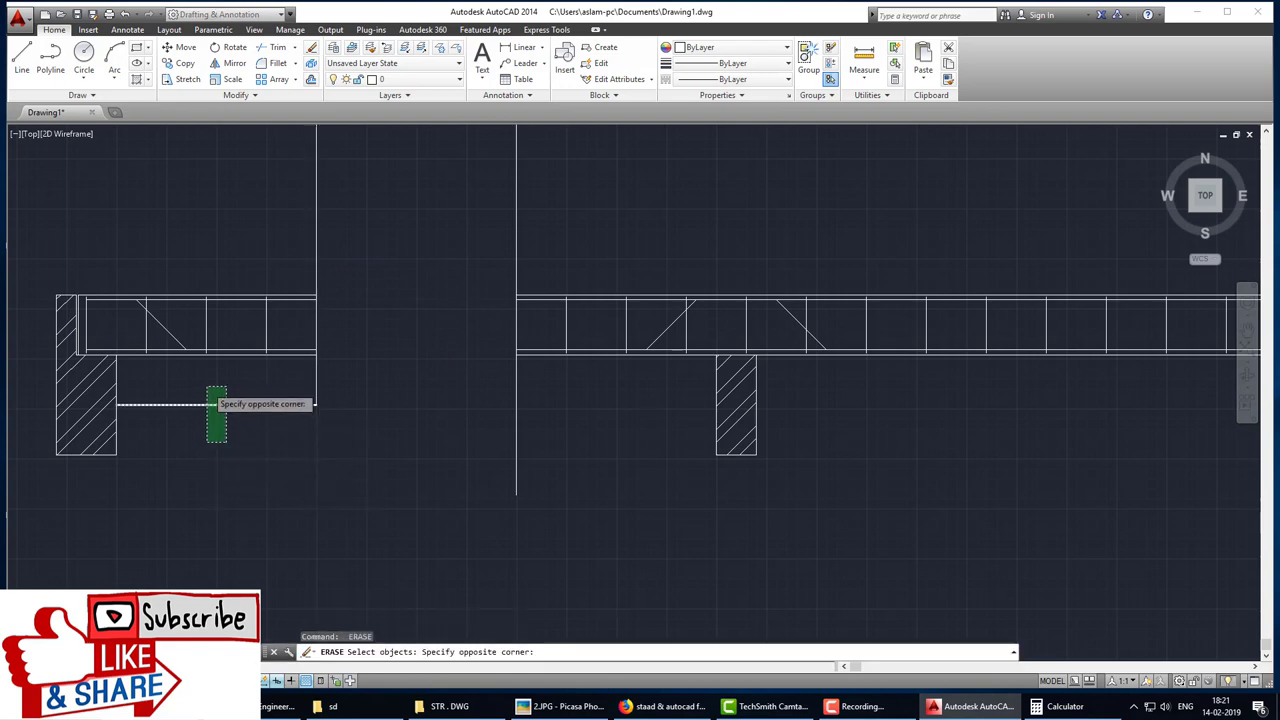
pyautogui.click(206, 390)
pyautogui.write('tr')
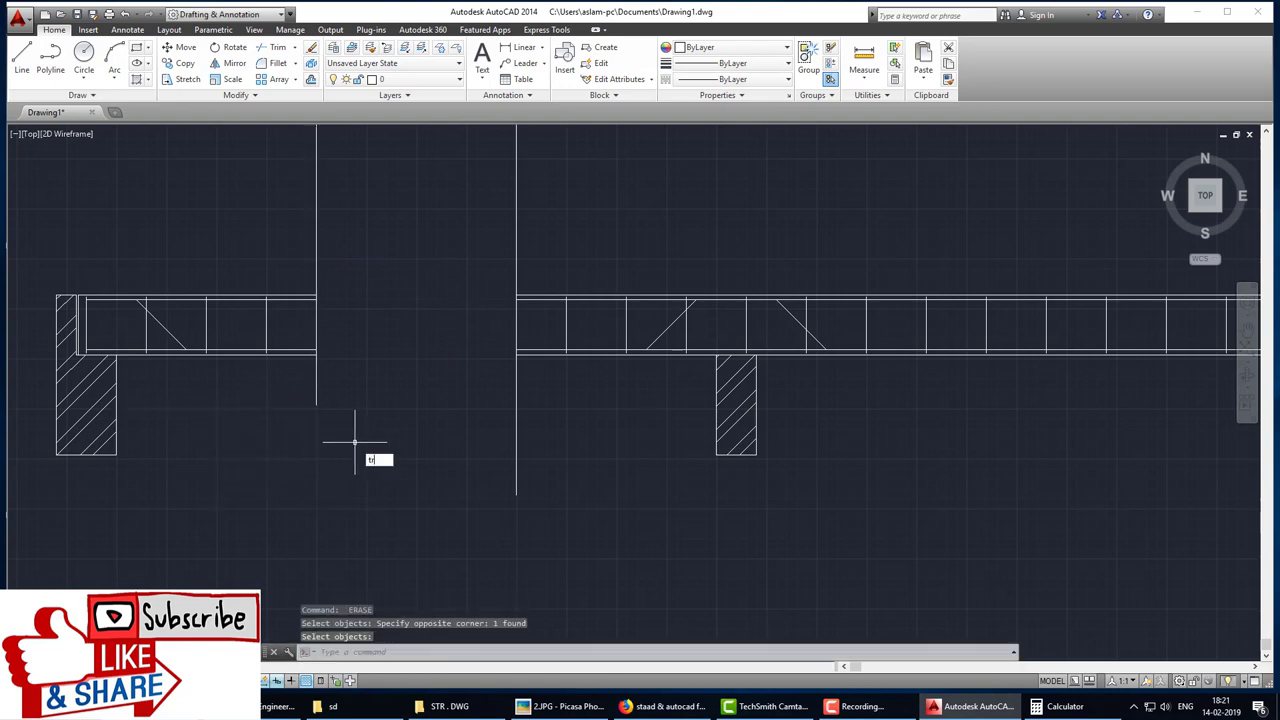
pyautogui.press('Return')
# Step: Trim away the left vertical helper line and the right one above and below the beam
pyautogui.click(340, 250)
pyautogui.click(294, 128)
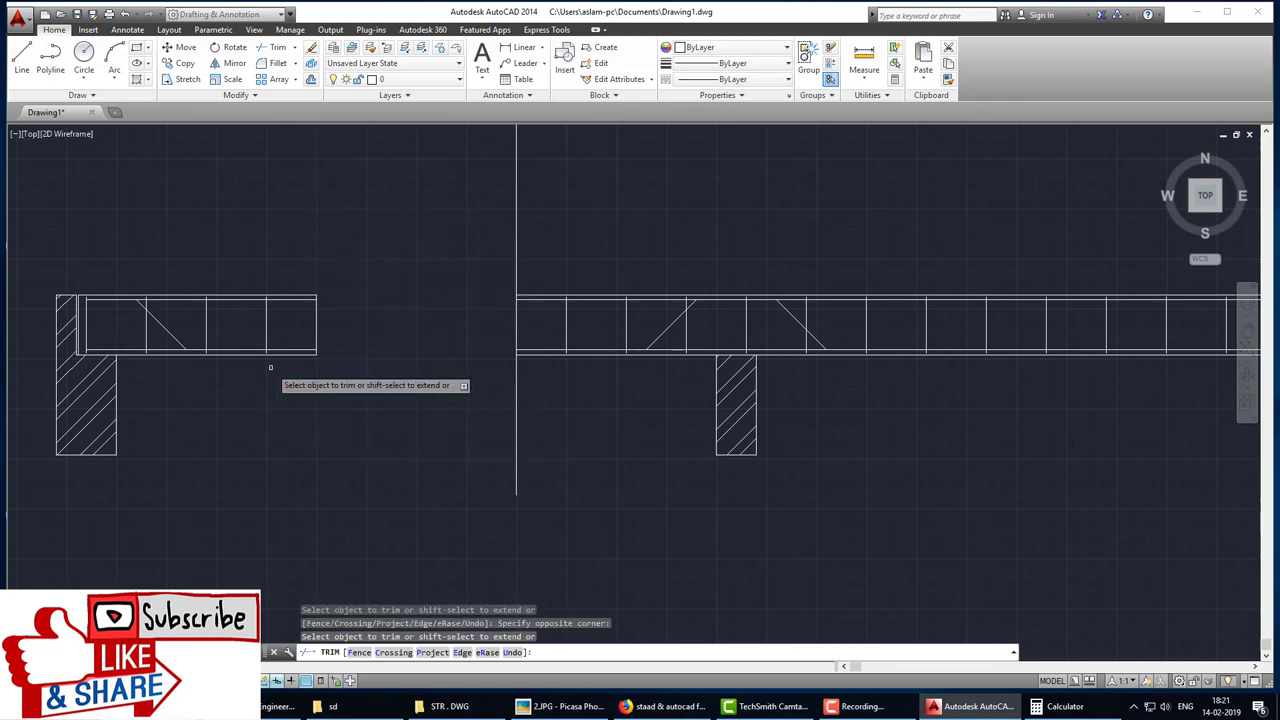
pyautogui.click(612, 492)
pyautogui.click(478, 360)
pyautogui.click(532, 251)
pyautogui.click(476, 210)
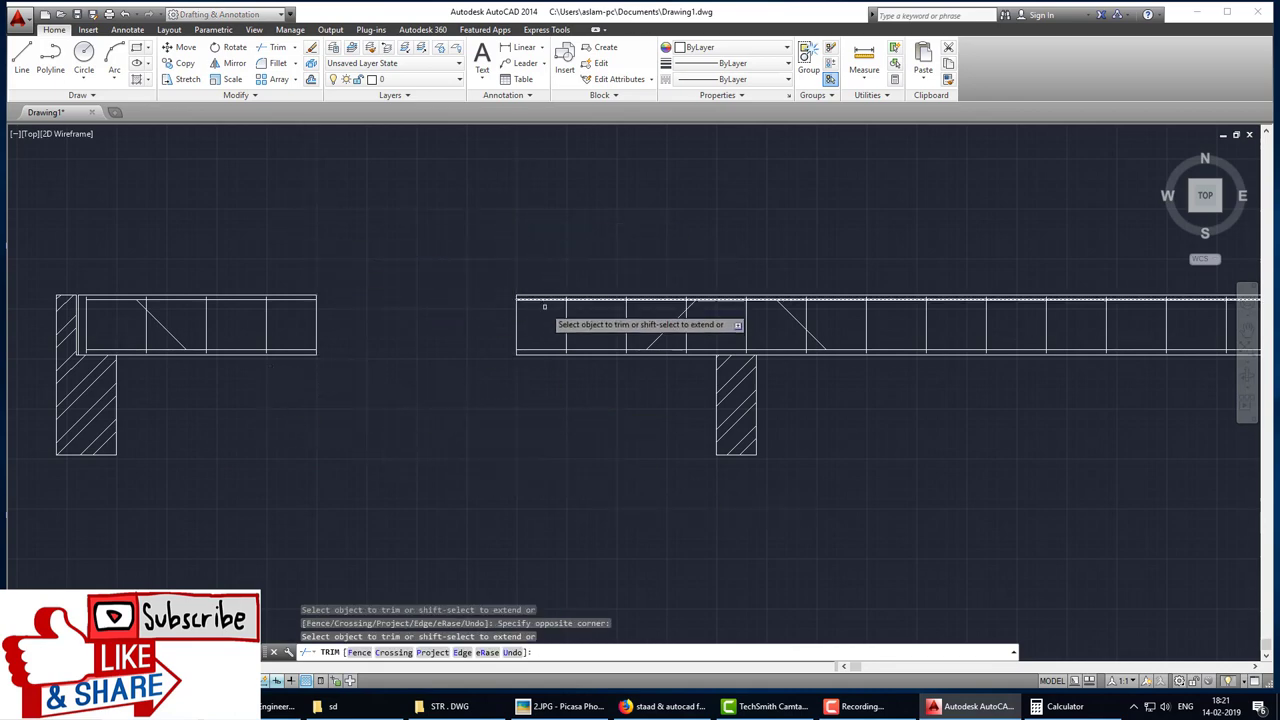
pyautogui.scroll(-3, 544, 306)
pyautogui.press('Escape')
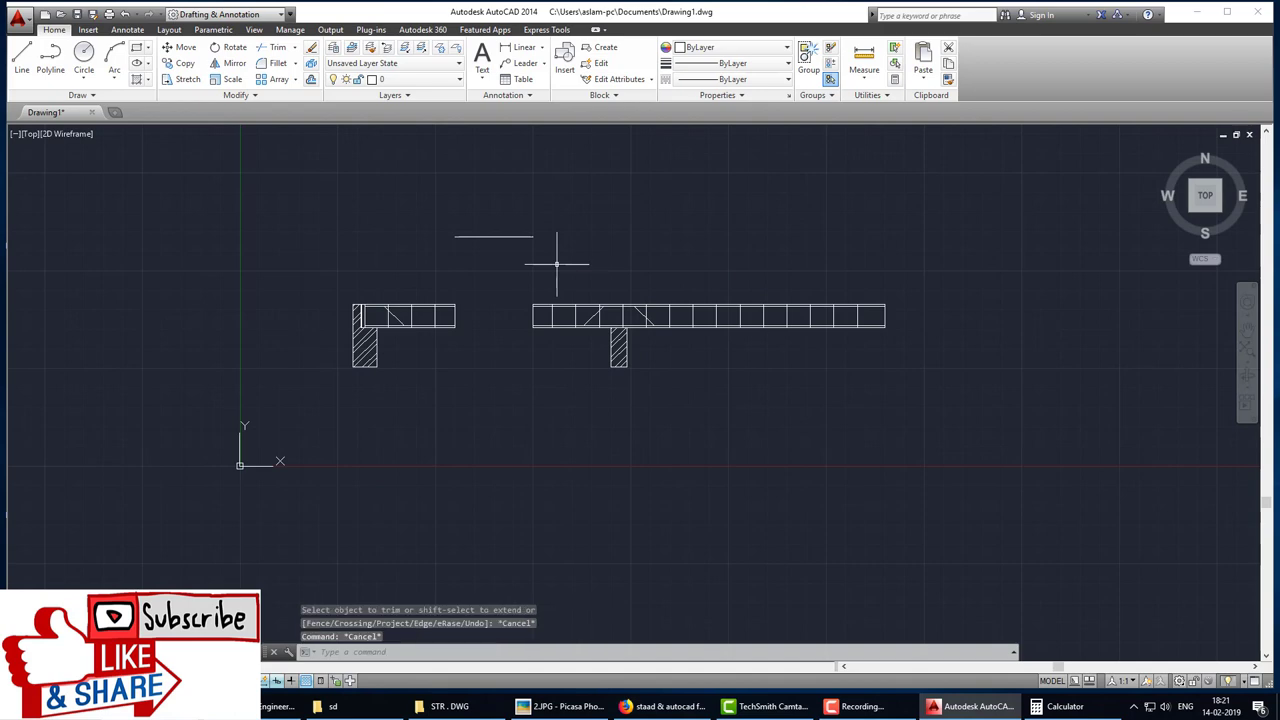
pyautogui.write('era')
# Step: Erase the short leftover line above the beam and bring the reference beam sheet back up
pyautogui.press('Return')
pyautogui.click(557, 264)
pyautogui.click(370, 184)
pyautogui.press('Return')
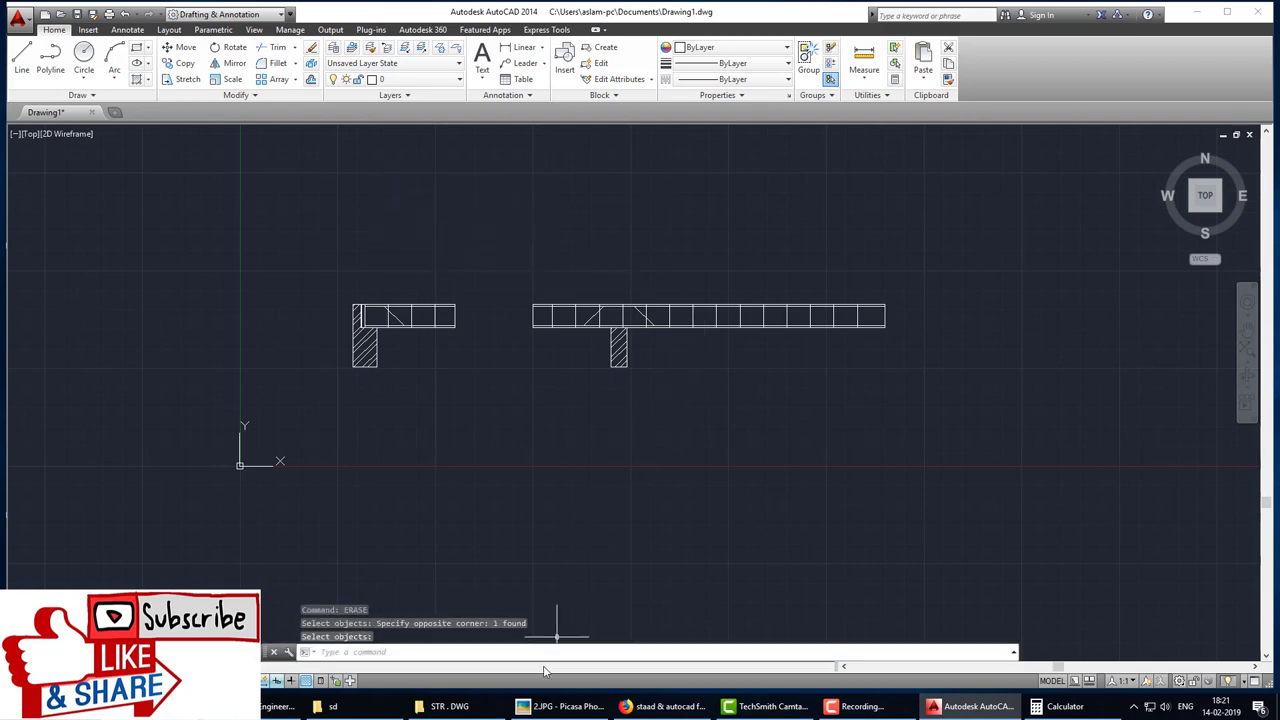
pyautogui.click(563, 706)
# Step: Draw a helper cut line from the middle support's right face, first segment 1000 long, rising above the beam
pyautogui.scroll(2, 890, 420)
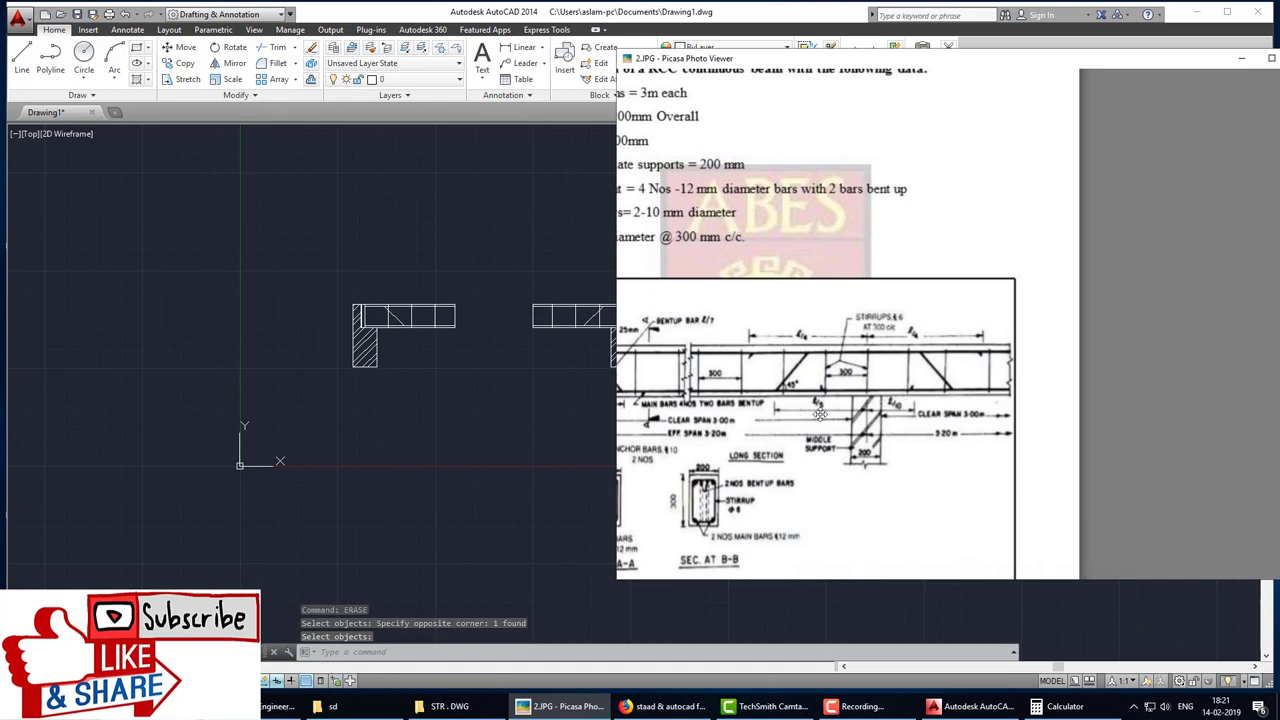
pyautogui.press('Escape')
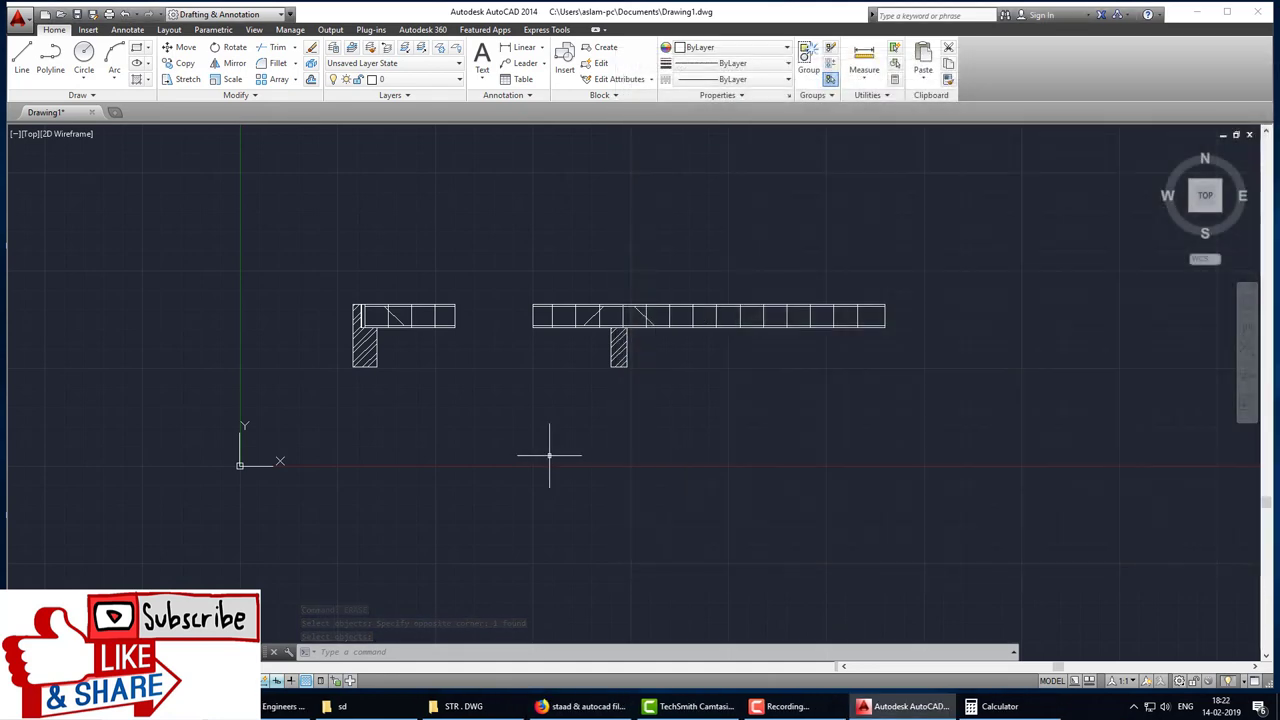
pyautogui.press('Escape')
pyautogui.press('Escape')
pyautogui.write('l')
pyautogui.press('Return')
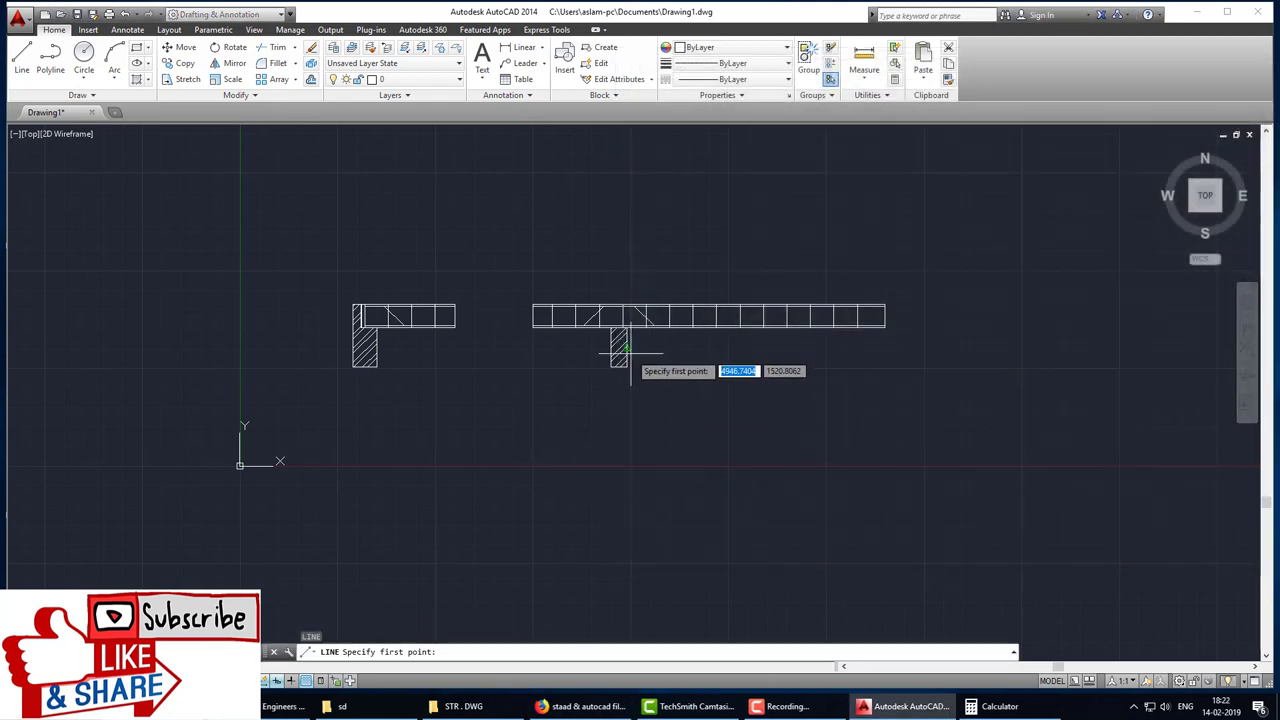
pyautogui.click(627, 347)
pyautogui.write('1000')
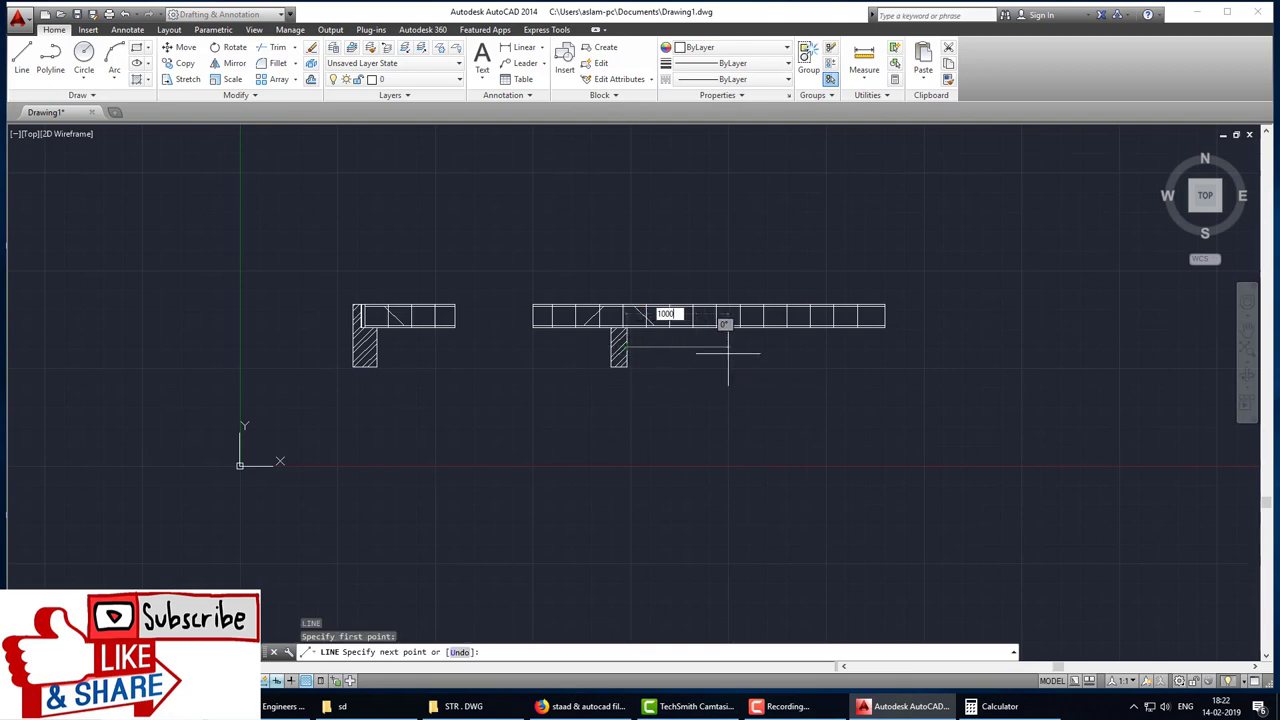
pyautogui.press('Return')
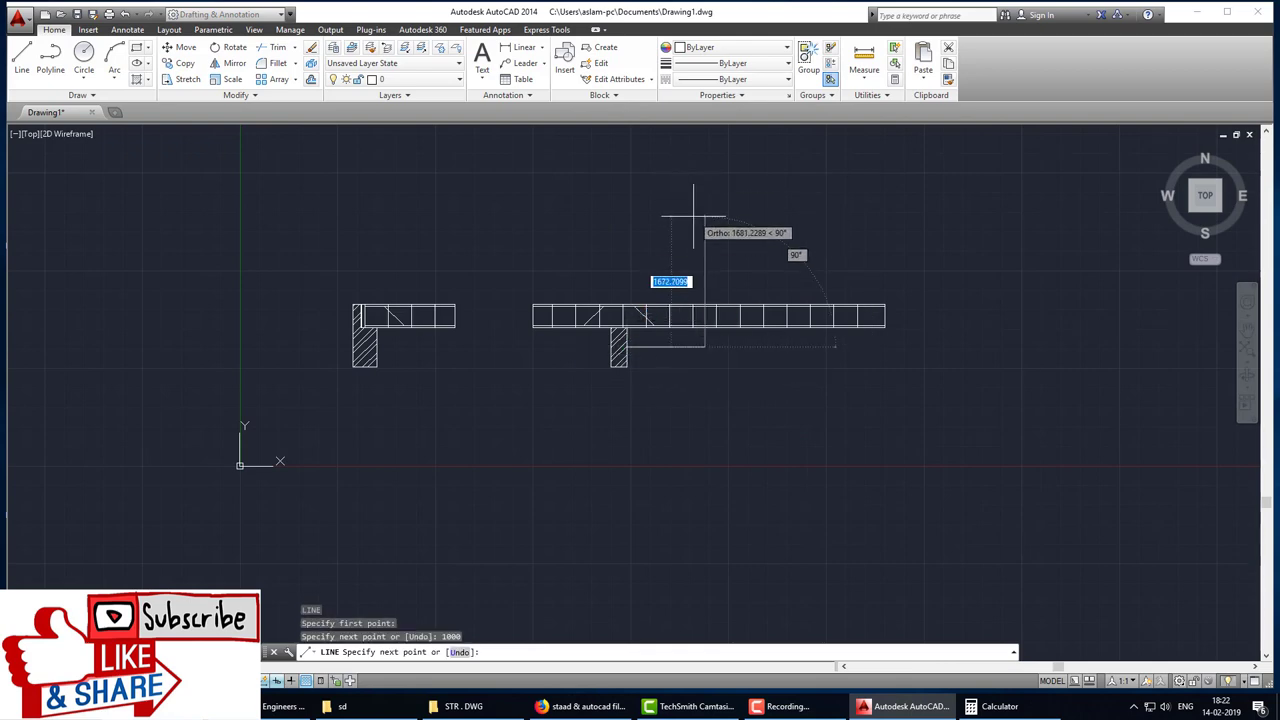
pyautogui.click(686, 216)
pyautogui.press('Return')
# Step: Trim the beam lines extending past the new vertical cut line
pyautogui.write('tr')
pyautogui.press('Return')
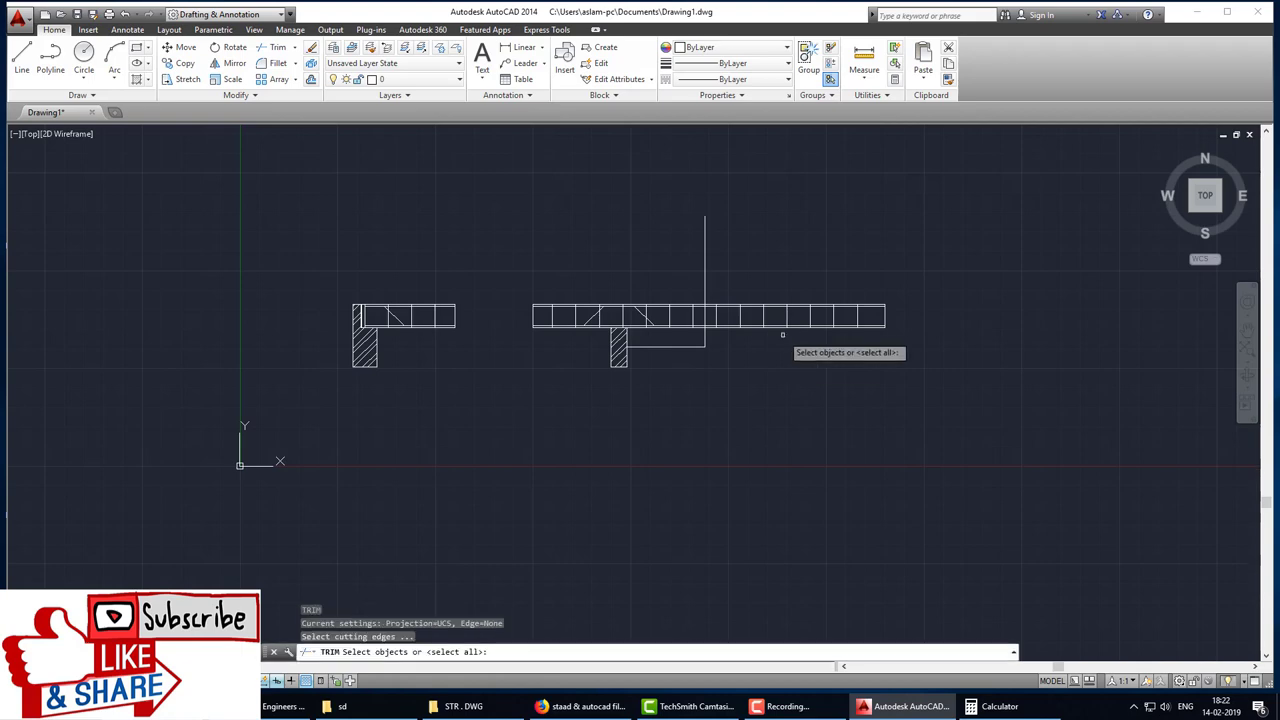
pyautogui.click(724, 257)
pyautogui.click(697, 253)
pyautogui.press('Return')
pyautogui.click(886, 384)
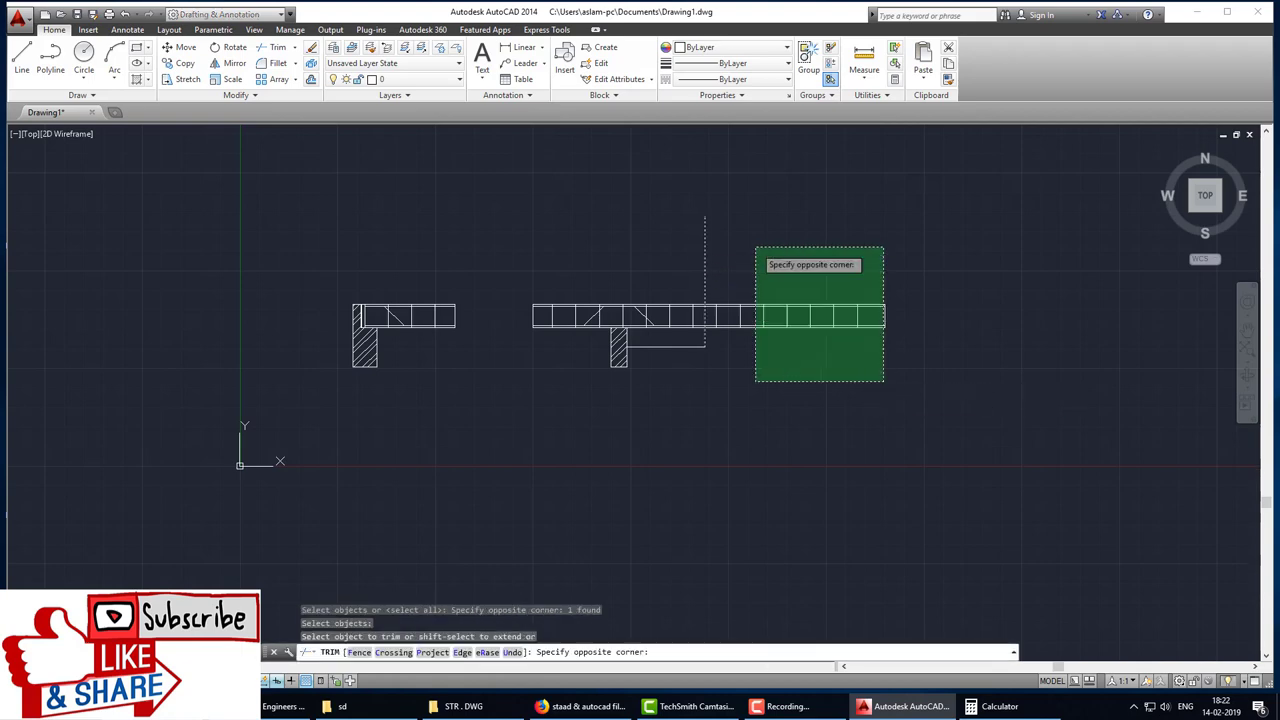
pyautogui.click(714, 202)
pyautogui.press('Escape')
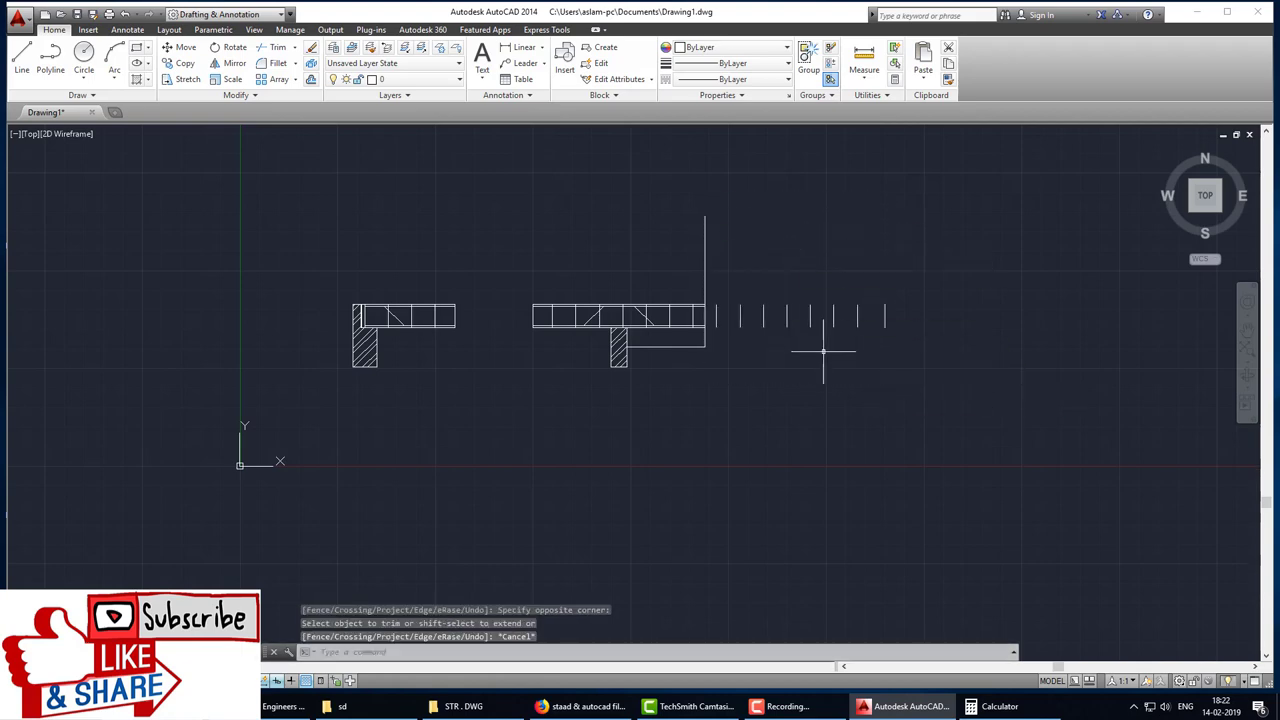
pyautogui.write('era')
# Step: Erase the tick marks, the short stub below the beam and the vertical line
pyautogui.press('Return')
pyautogui.click(896, 384)
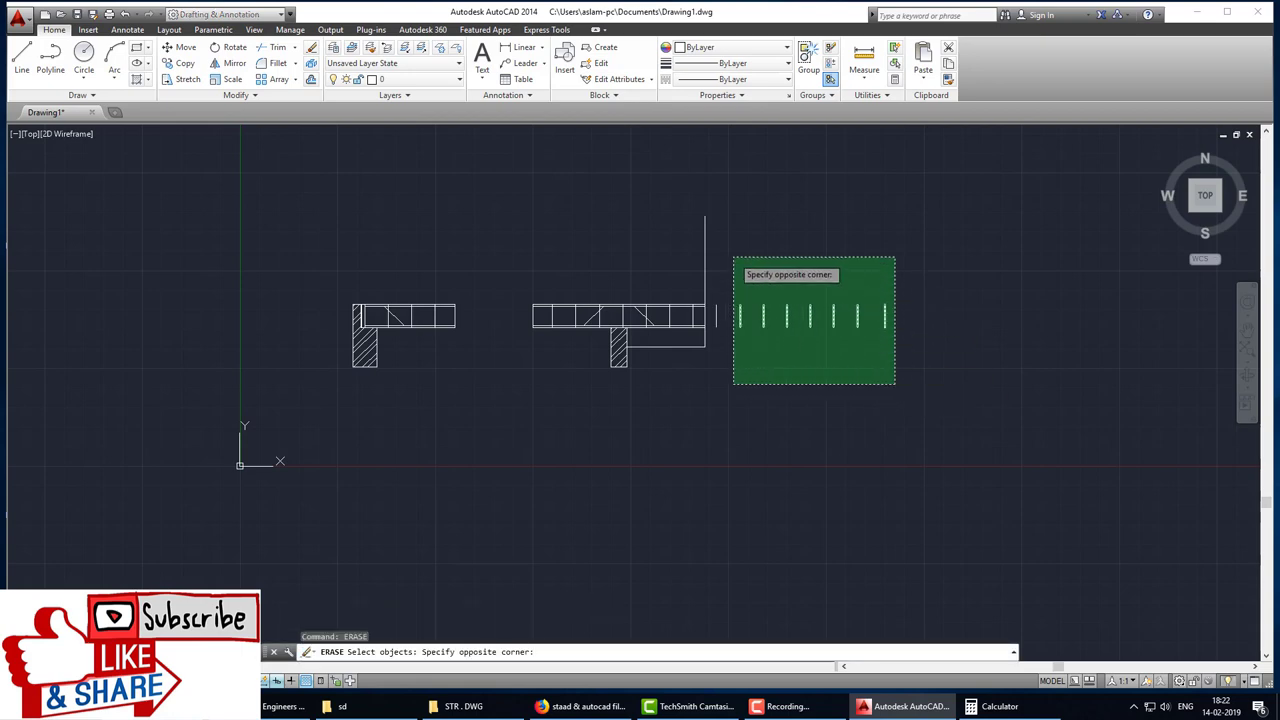
pyautogui.click(714, 246)
pyautogui.click(684, 346)
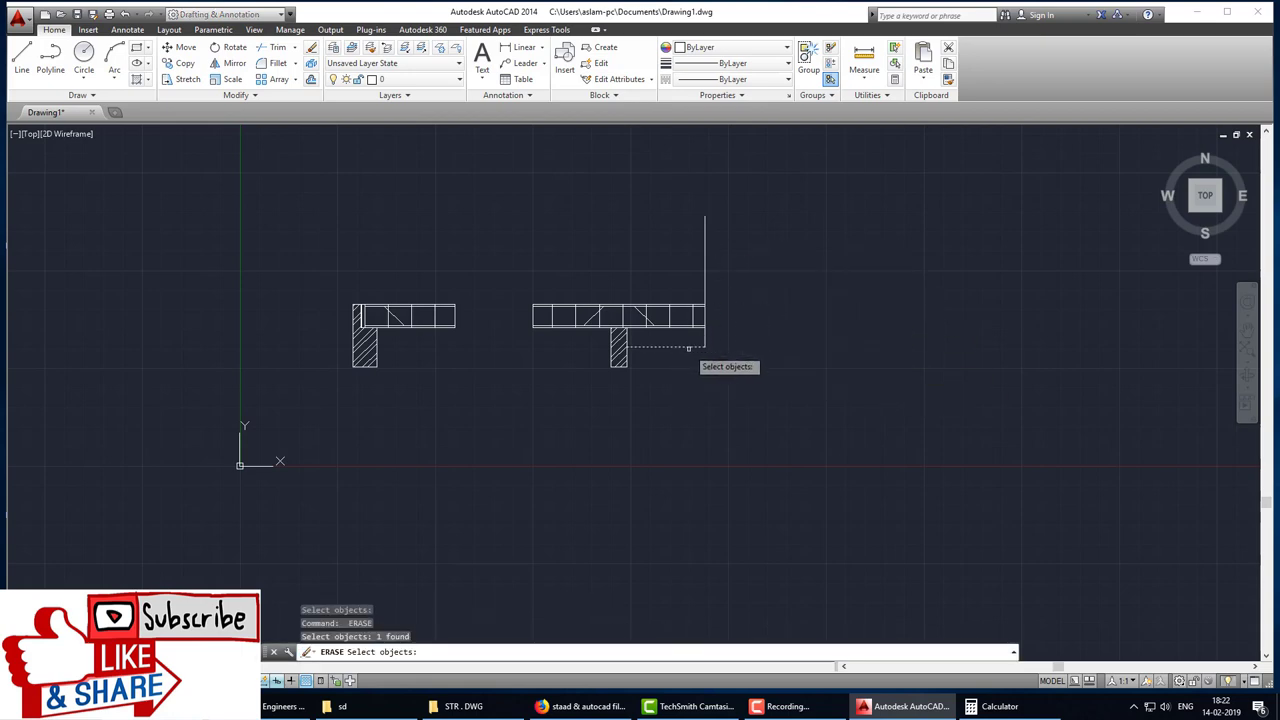
pyautogui.write('tr')
pyautogui.press('Return')
pyautogui.press('Return')
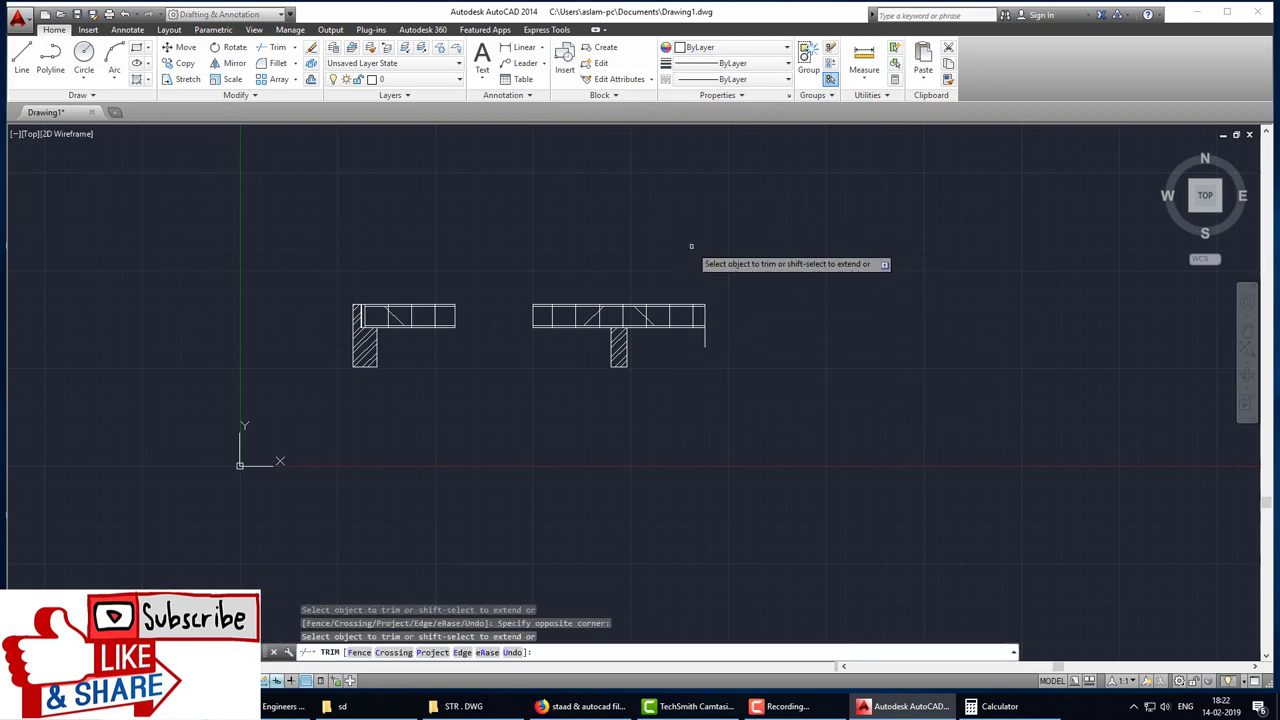
# Step: Trim away the remaining overhang at the beam's right end
pyautogui.click(704, 258)
pyautogui.click(760, 368)
pyautogui.click(672, 340)
pyautogui.press('Escape')
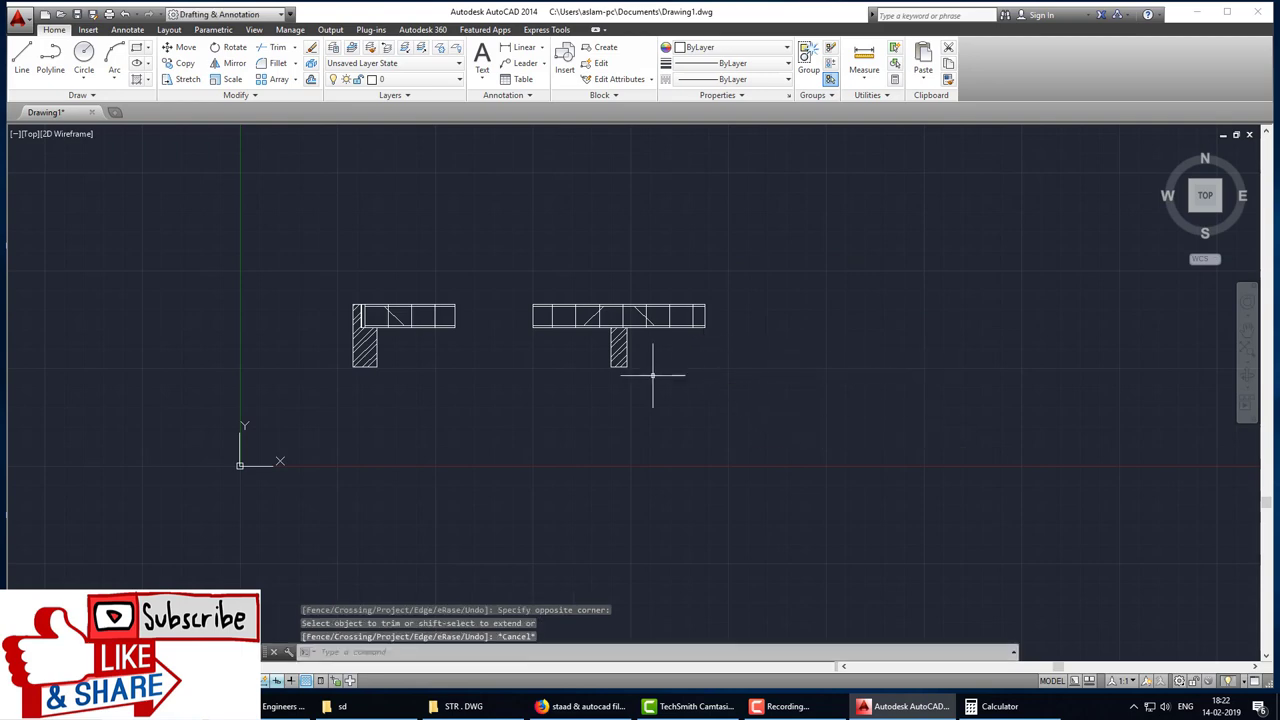
pyautogui.write('m')
pyautogui.press('Return')
# Step: Move the right beam span and its column from the beam corner to just beside the left span
pyautogui.click(709, 434)
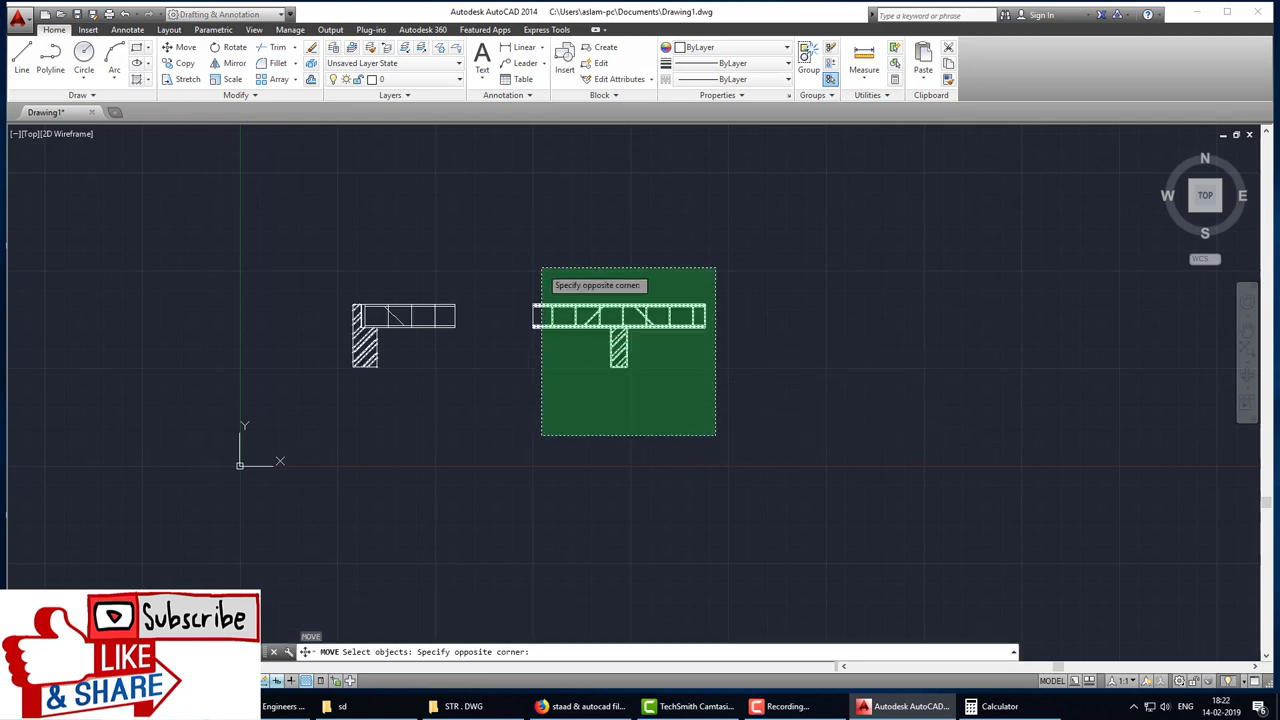
pyautogui.click(543, 271)
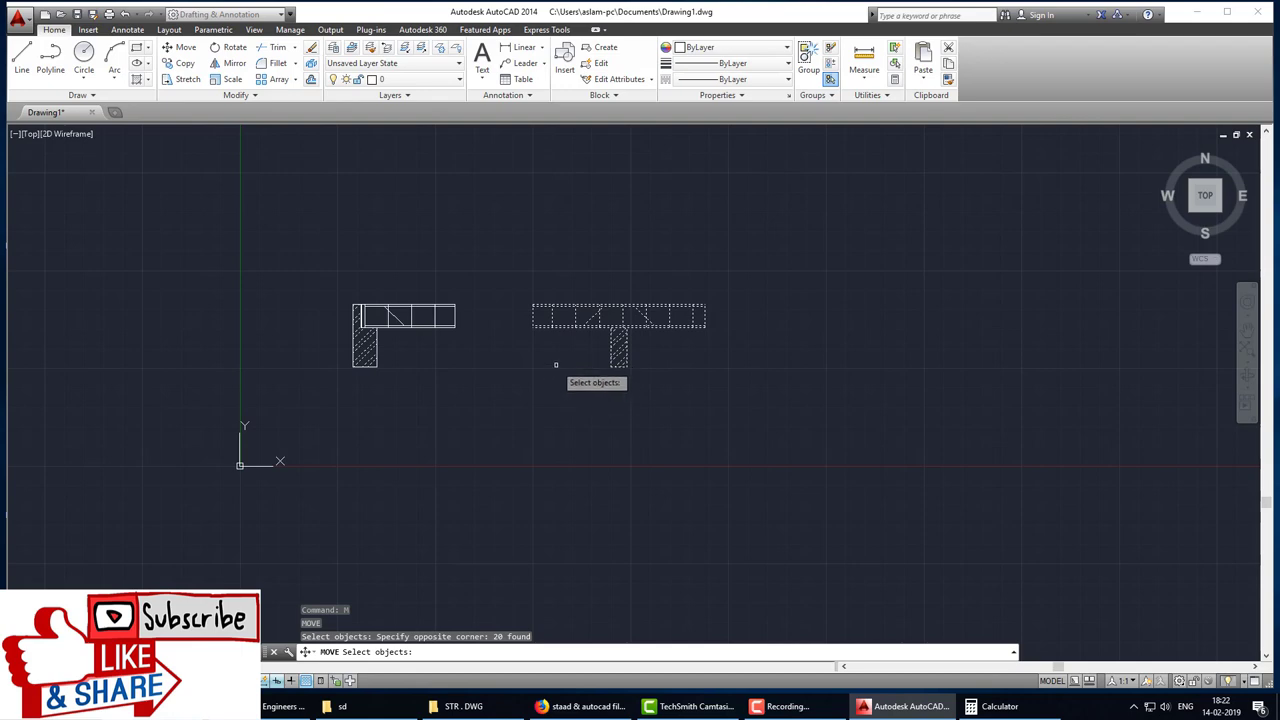
pyautogui.press('Return')
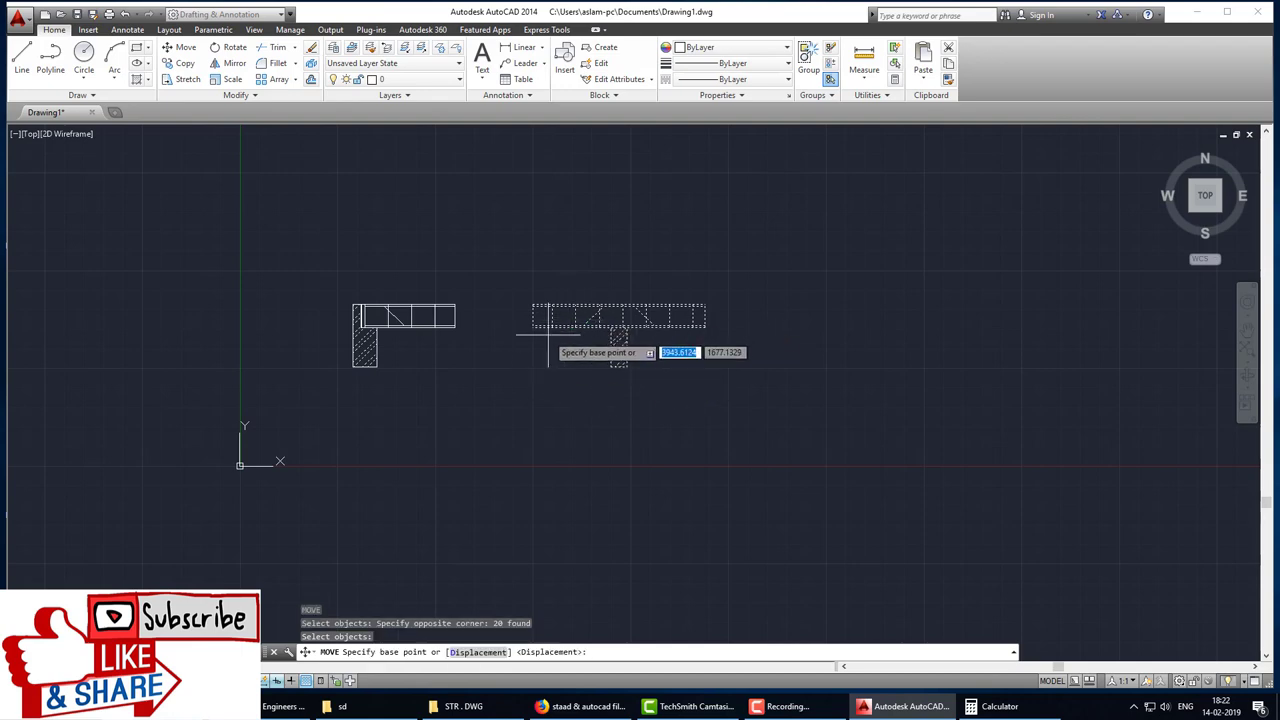
pyautogui.scroll(3, 530, 345)
pyautogui.click(533, 297)
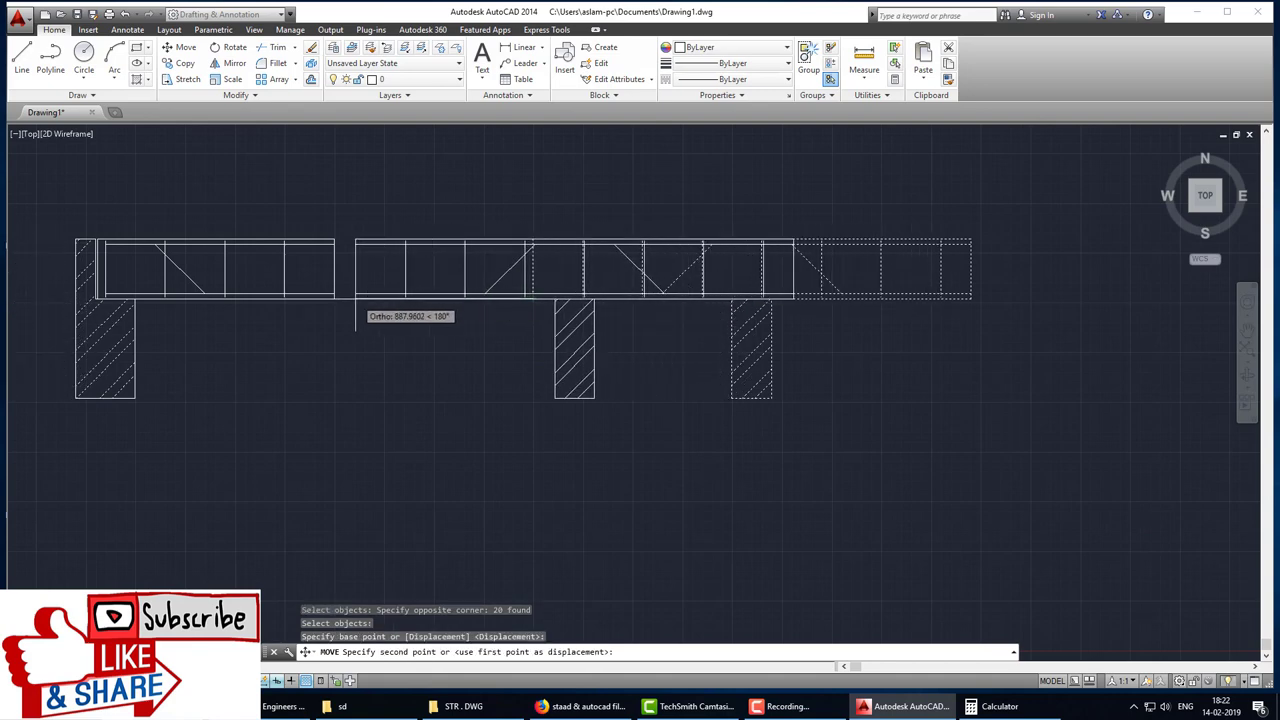
pyautogui.click(354, 298)
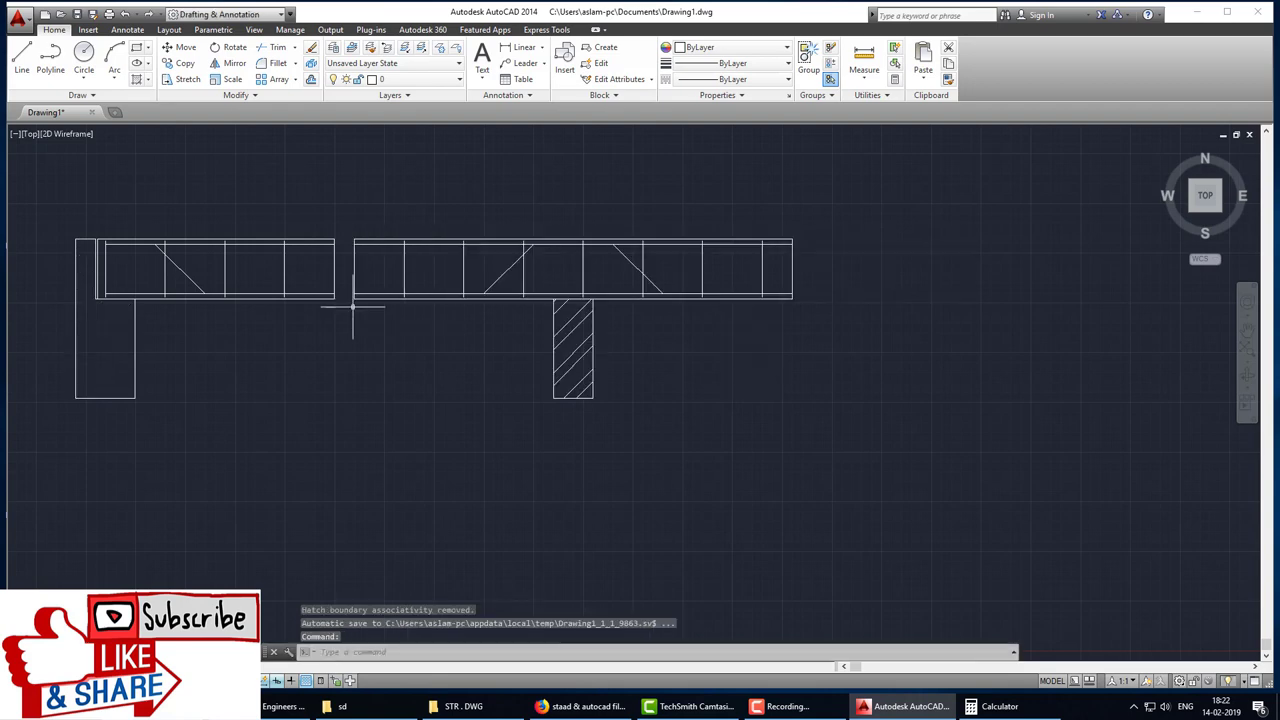
pyautogui.press('Escape')
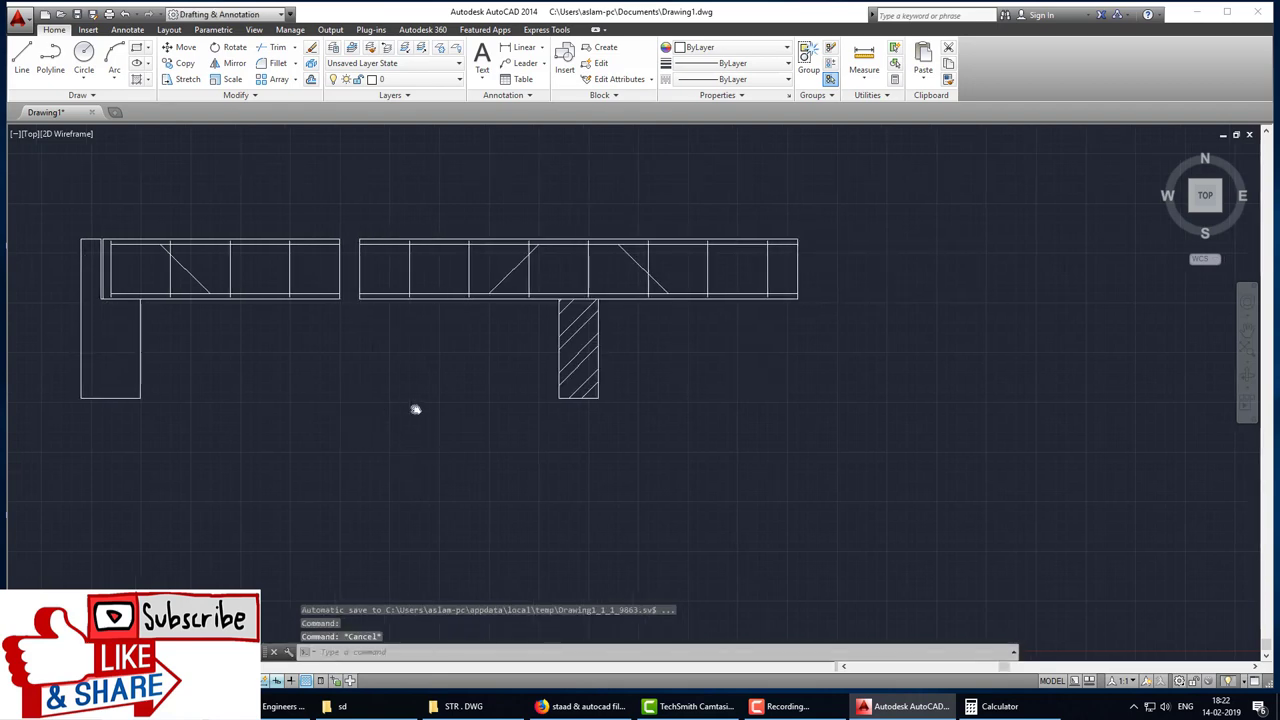
pyautogui.scroll(-2, 414, 409)
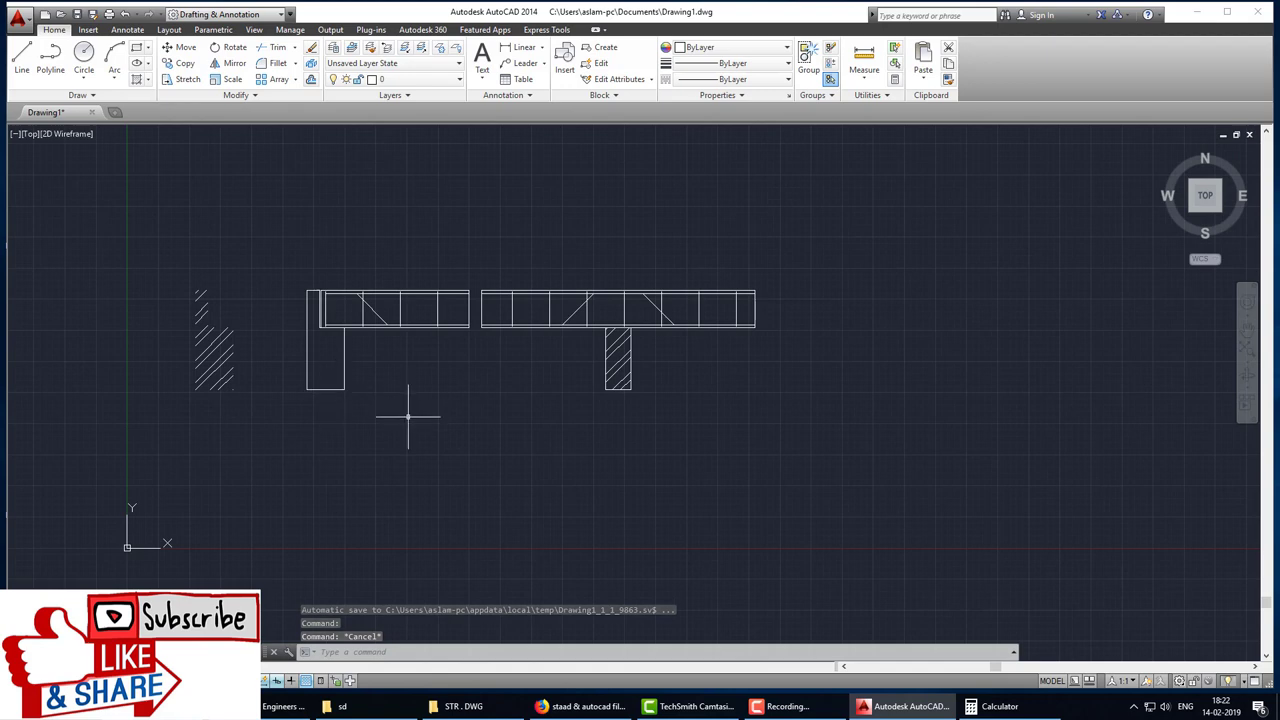
# Step: Erase the stray hatch left of the beam
pyautogui.write('e')
pyautogui.press('Return')
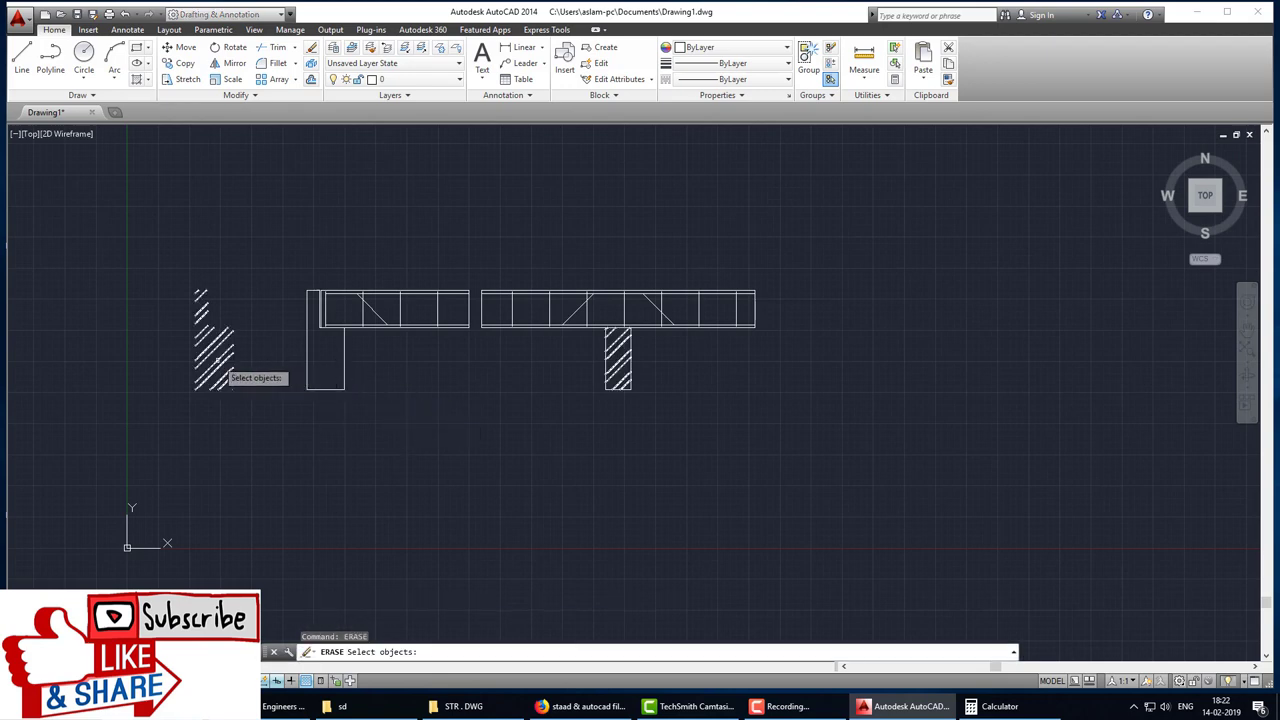
pyautogui.click(224, 364)
pyautogui.press('Return')
pyautogui.write('hsa')
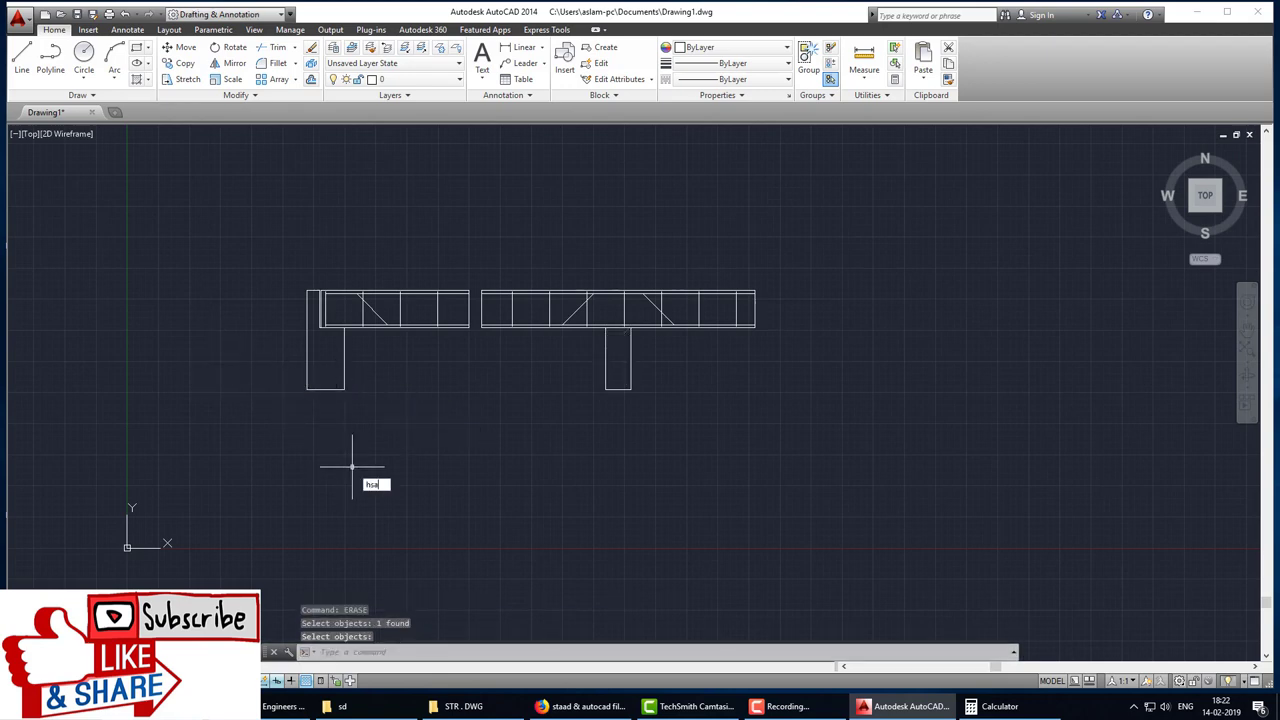
# Step: Add new hatching inside both the left and right columns
pyautogui.press('Escape')
pyautogui.press('Escape')
pyautogui.write('HATCH')
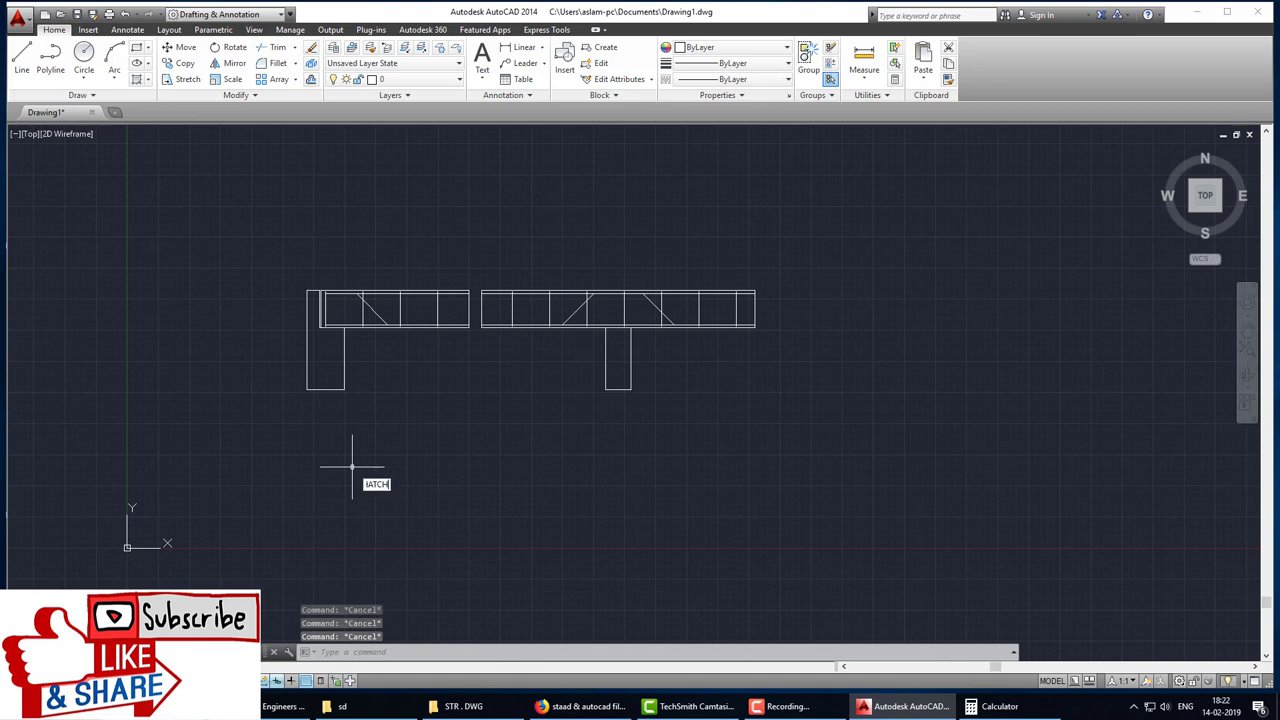
pyautogui.press('Return')
pyautogui.click(325, 365)
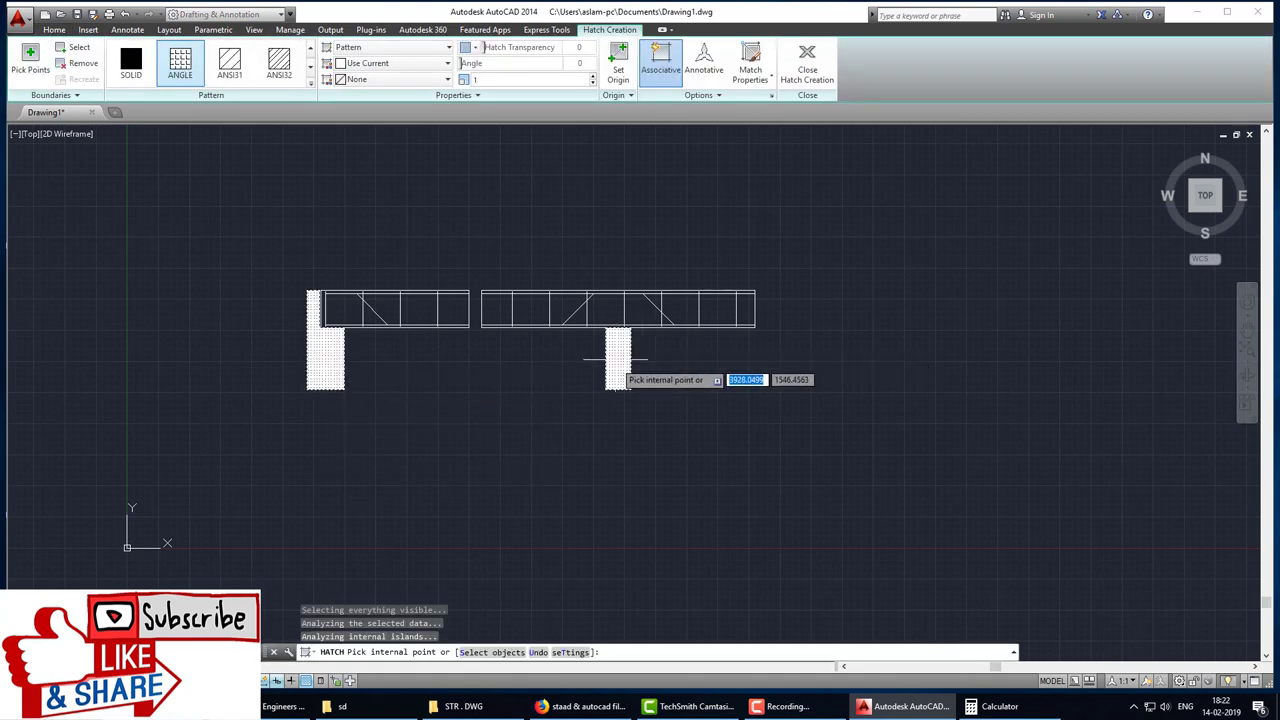
pyautogui.click(617, 360)
pyautogui.press('Return')
pyautogui.write('h')
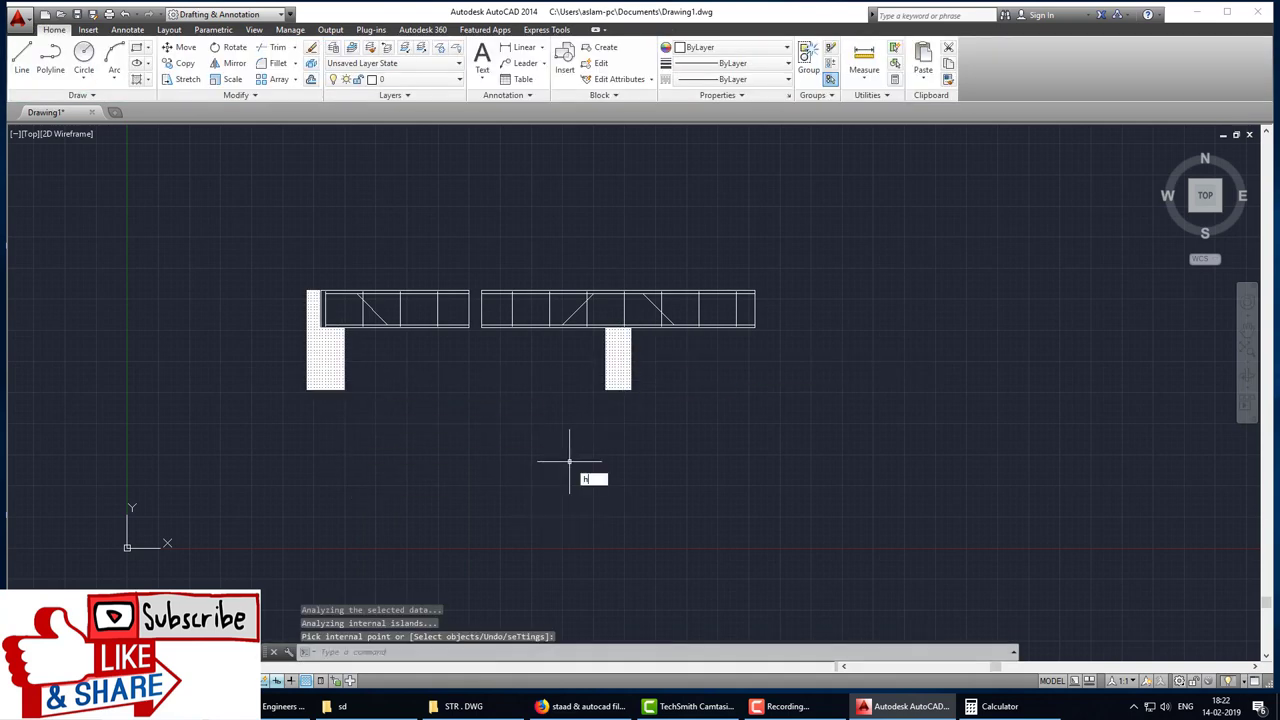
# Step: Change the column hatch pattern to JIS_LC_8A diagonal lines
pyautogui.write('e')
pyautogui.press('Return')
pyautogui.click(617, 380)
pyautogui.click(628, 258)
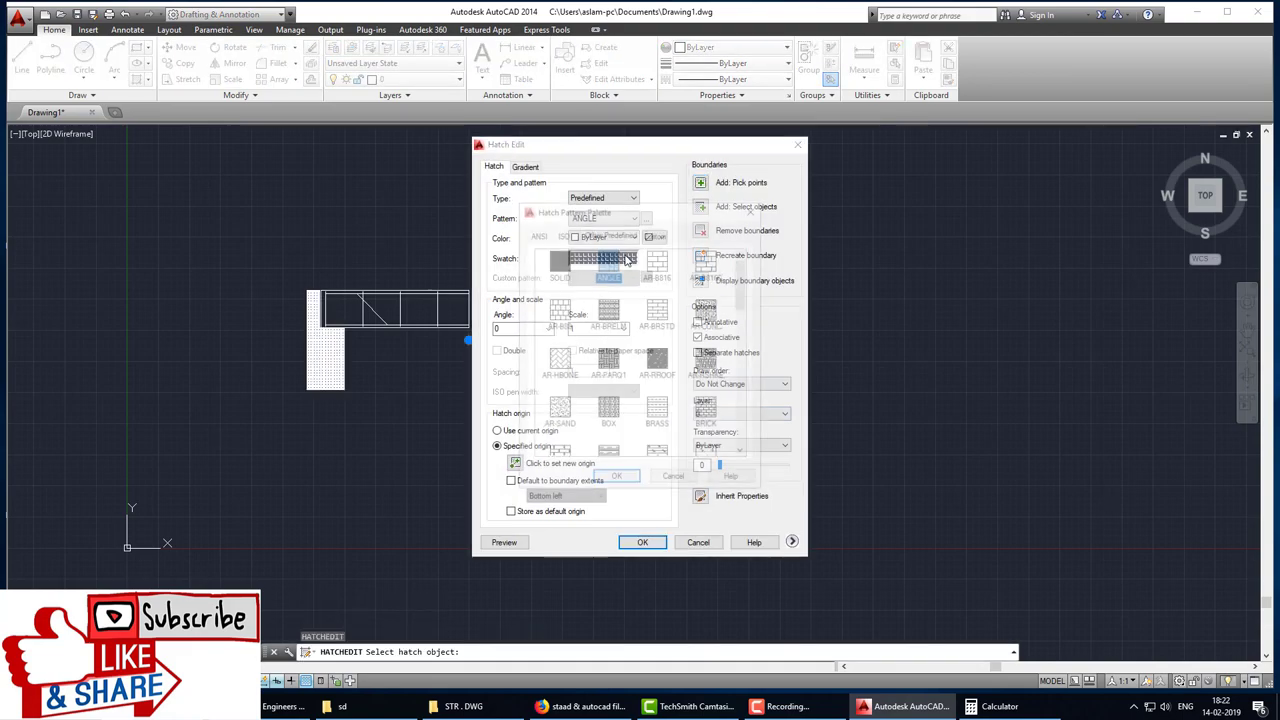
pyautogui.scroll(-5, 631, 393)
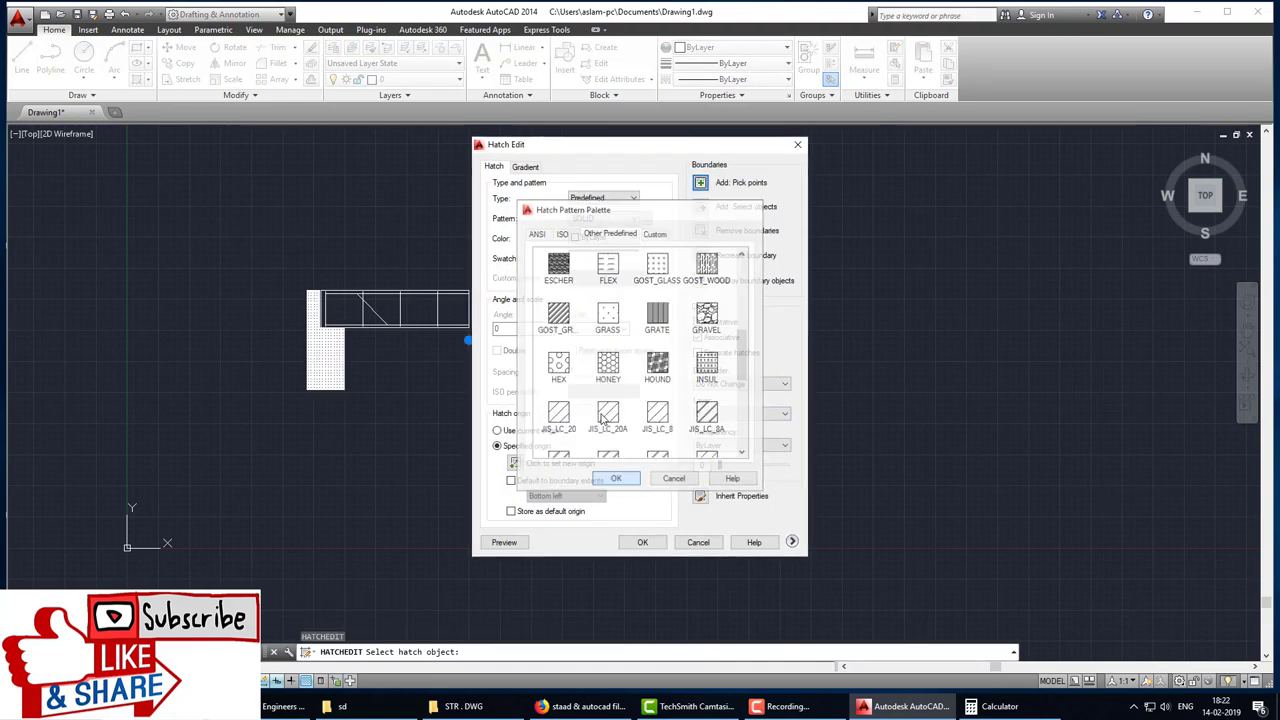
pyautogui.click(616, 479)
pyautogui.click(597, 262)
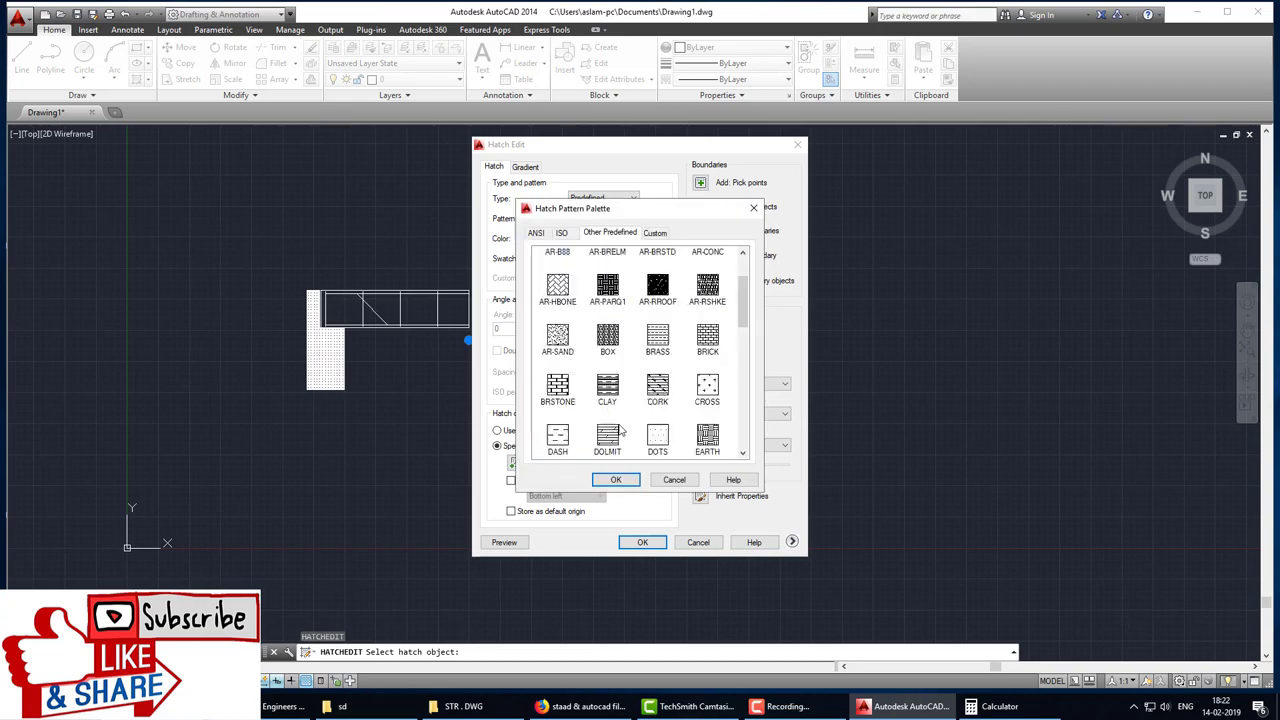
pyautogui.scroll(-3, 590, 420)
pyautogui.scroll(-2, 598, 410)
pyautogui.click(557, 318)
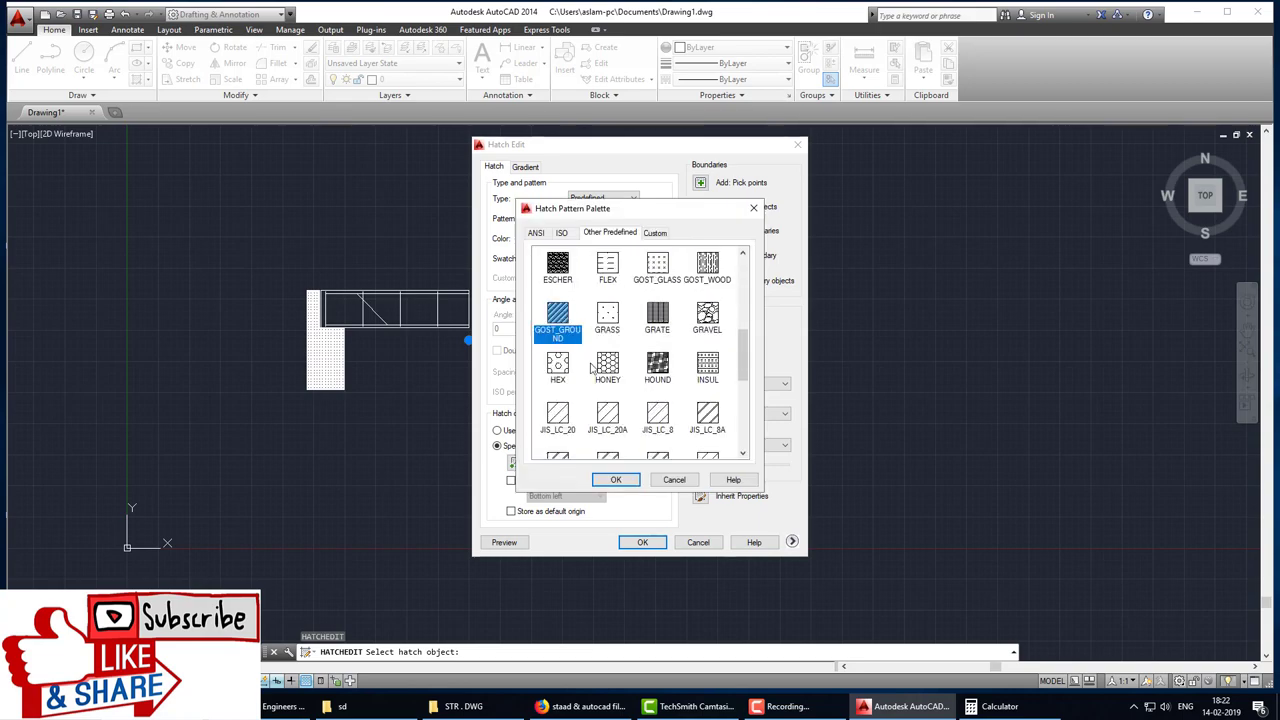
pyautogui.click(707, 415)
pyautogui.click(616, 479)
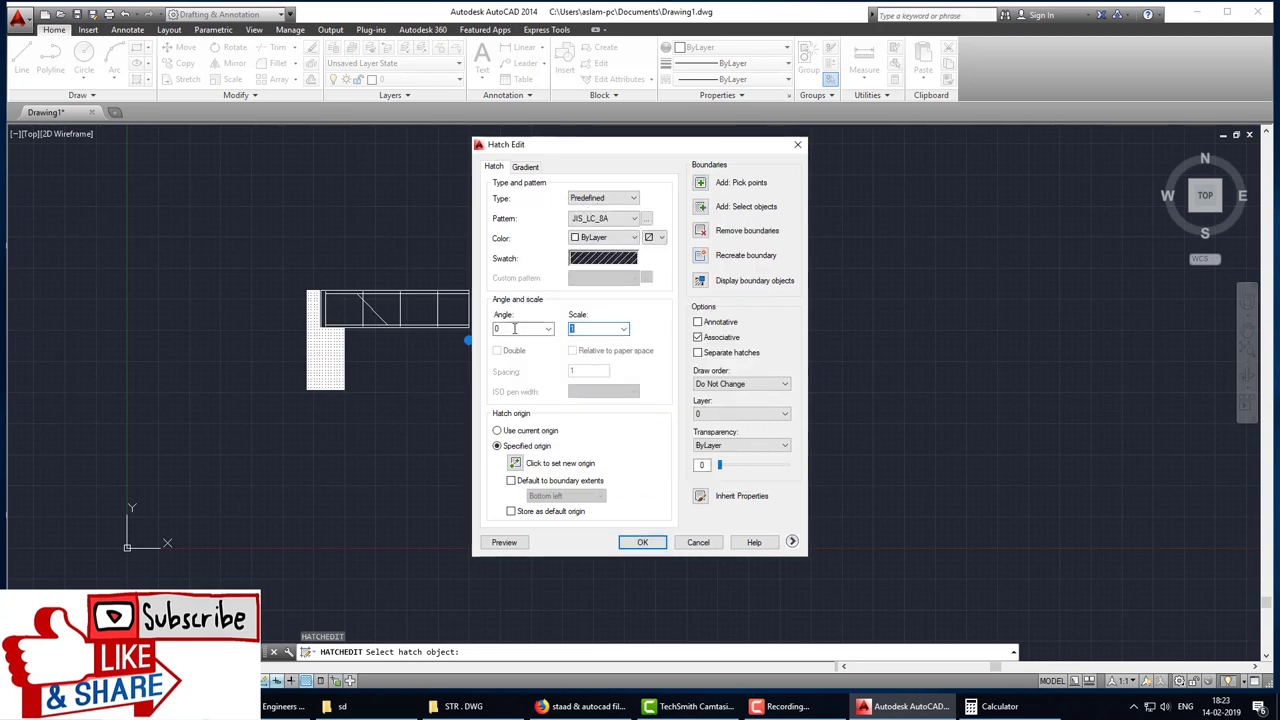
pyautogui.click(643, 542)
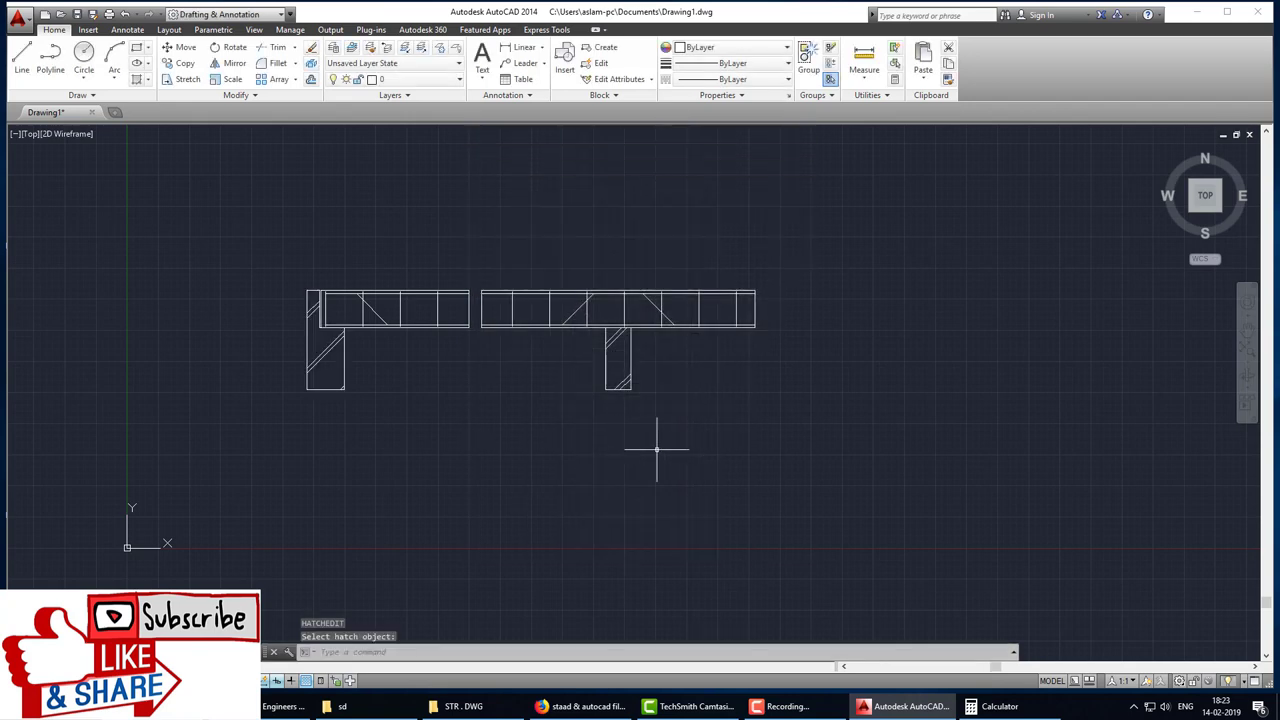
# Step: Adjust and reapply the right column hatch settings for closer-spaced lines
pyautogui.click(618, 381)
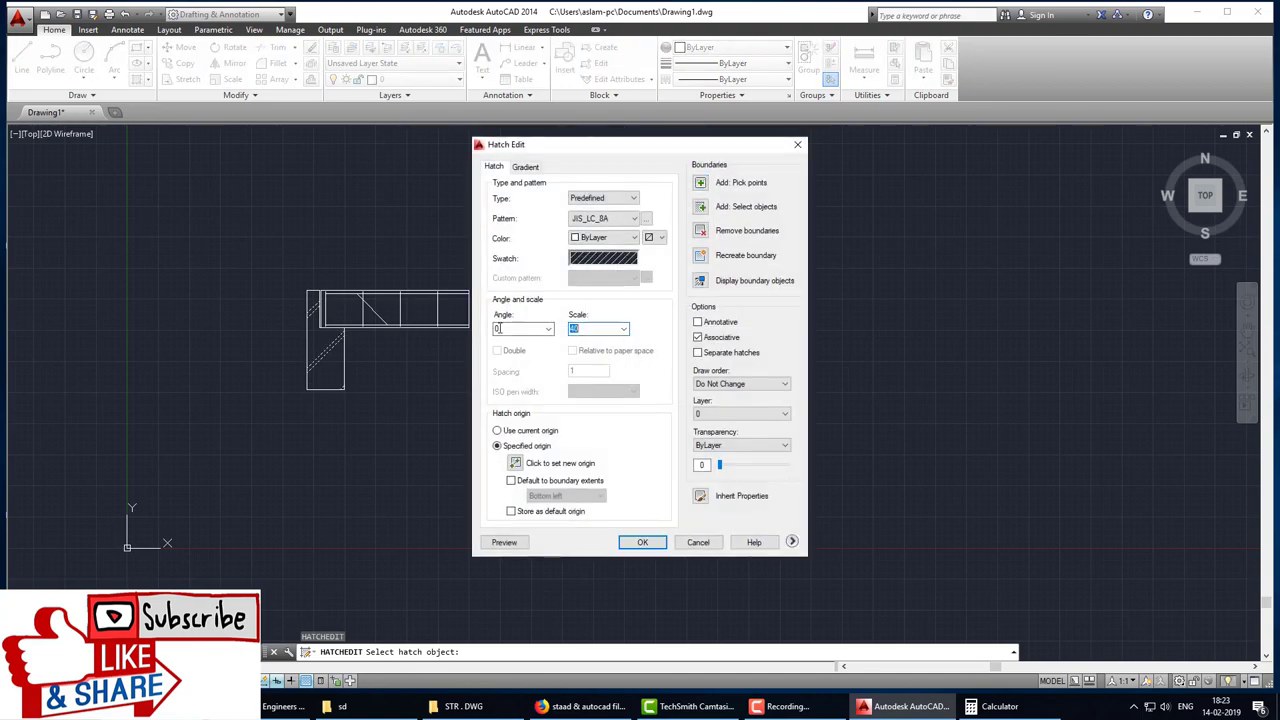
pyautogui.click(645, 542)
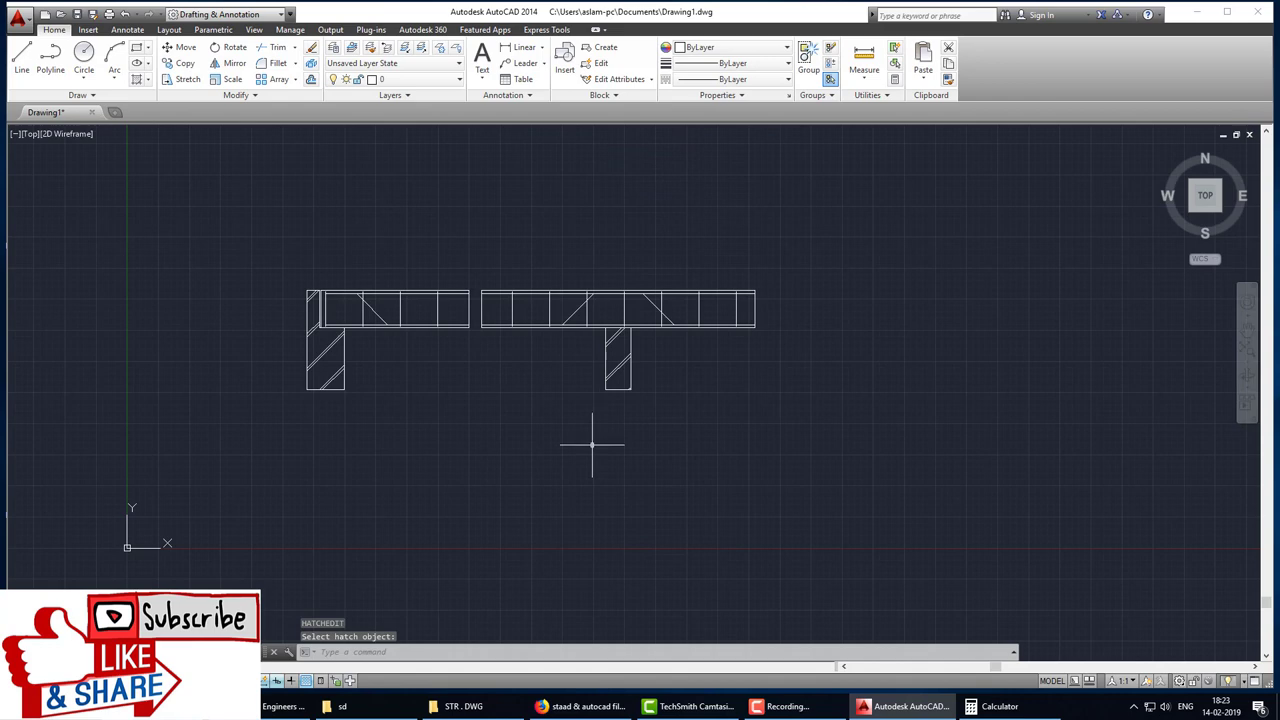
pyautogui.click(618, 381)
pyautogui.click(700, 182)
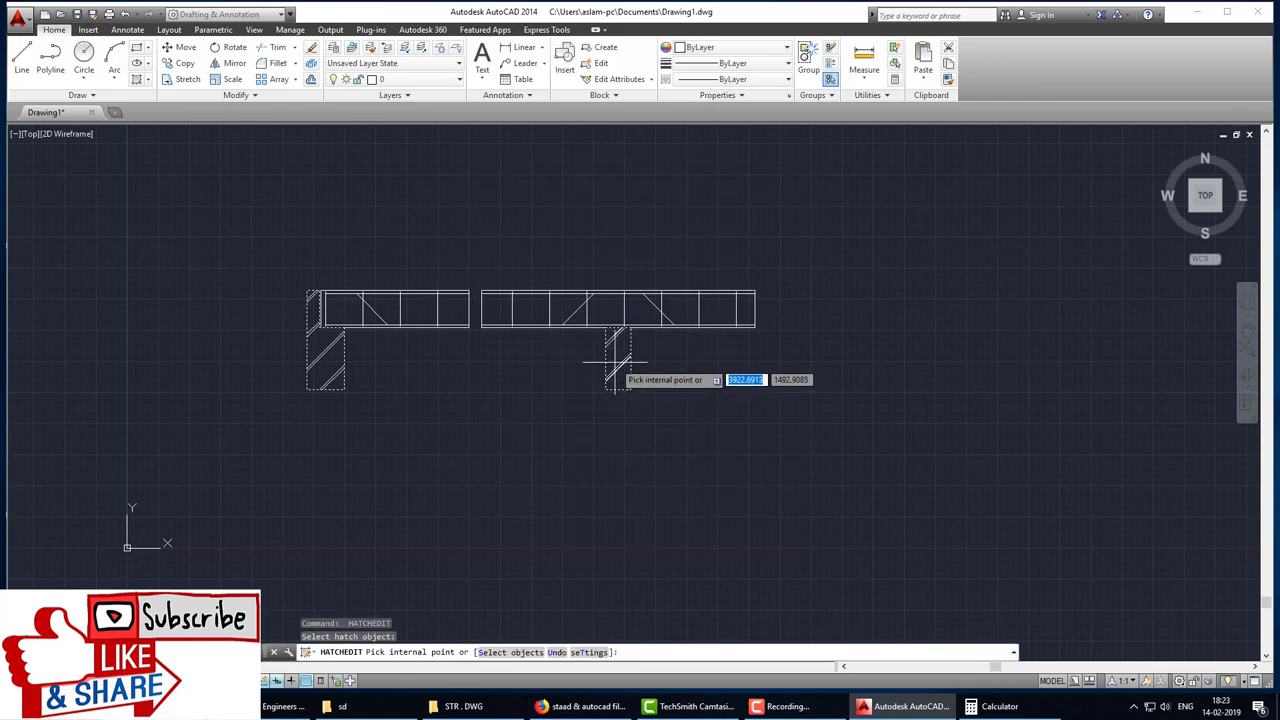
pyautogui.press('Return')
pyautogui.write('15')
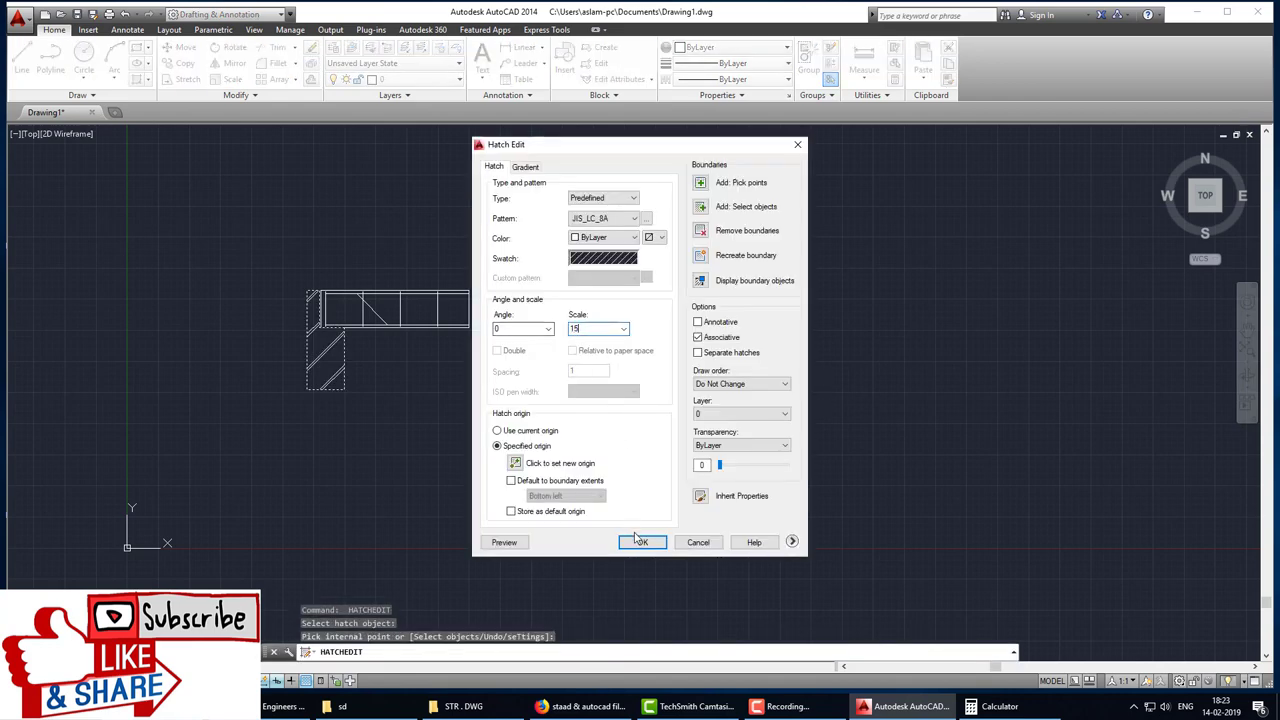
pyautogui.click(640, 542)
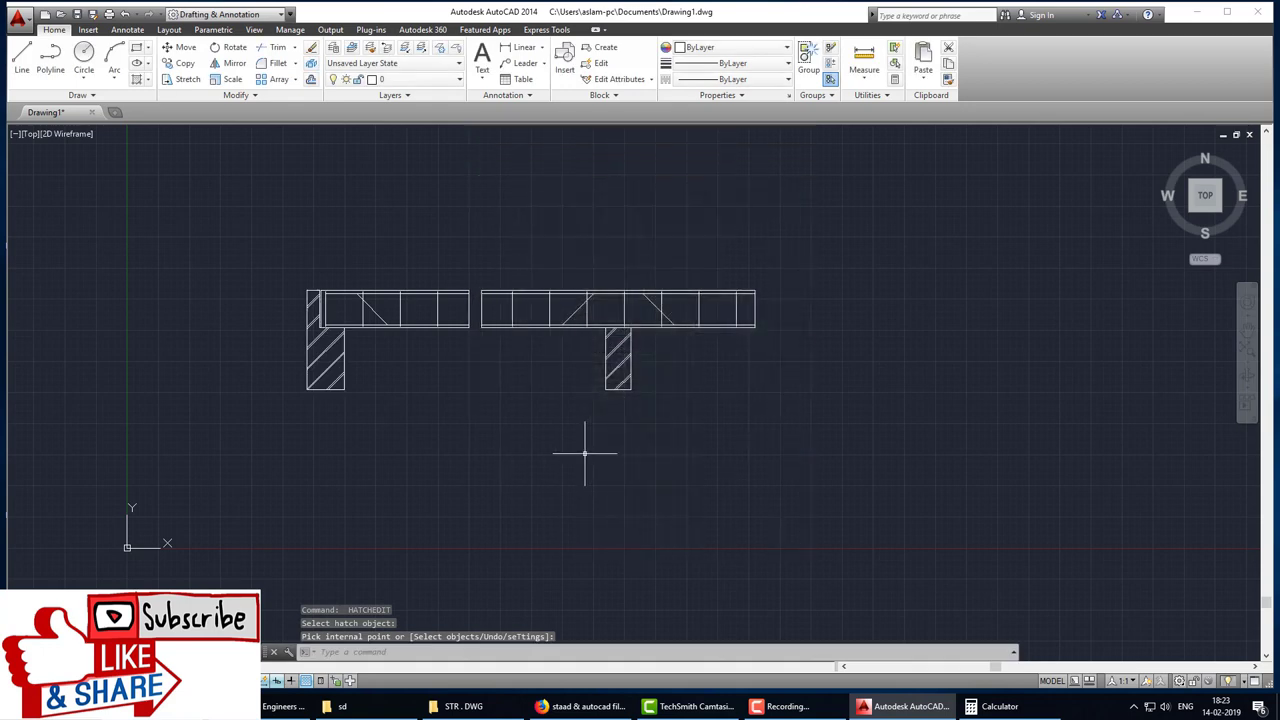
pyautogui.press('Escape')
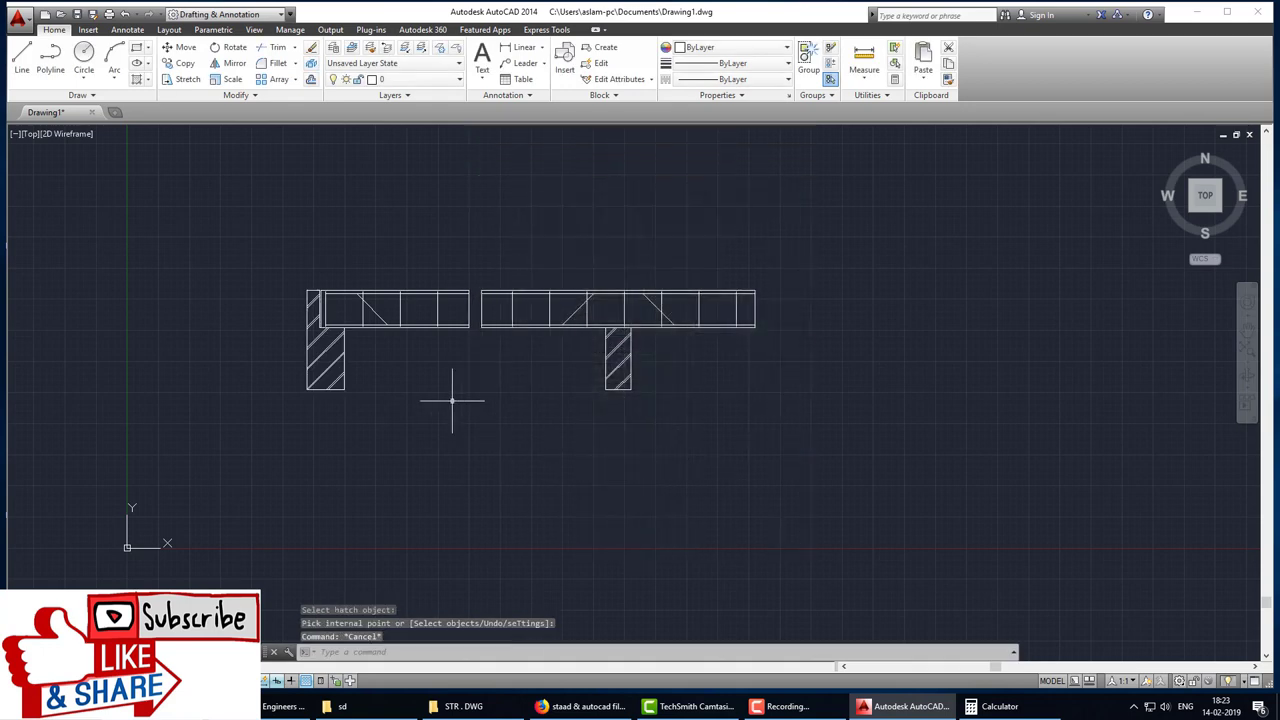
# Step: Open reference image 2.JPG, zoom in and pan to the long section's lower beam details
pyautogui.moveTo(524, 378)
pyautogui.mouseDown(button='middle')
pyautogui.moveTo(567, 442)
pyautogui.moveTo(476, 452)
pyautogui.mouseUp(button='middle')
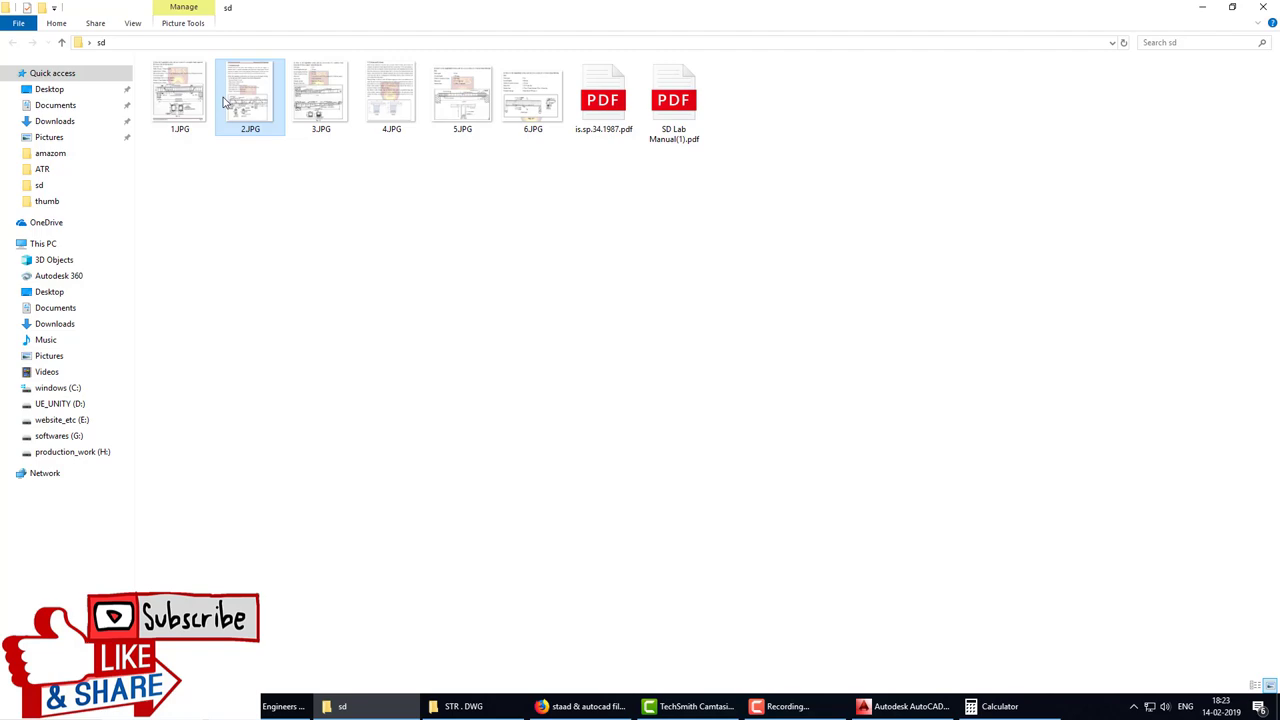
pyautogui.doubleClick(226, 100)
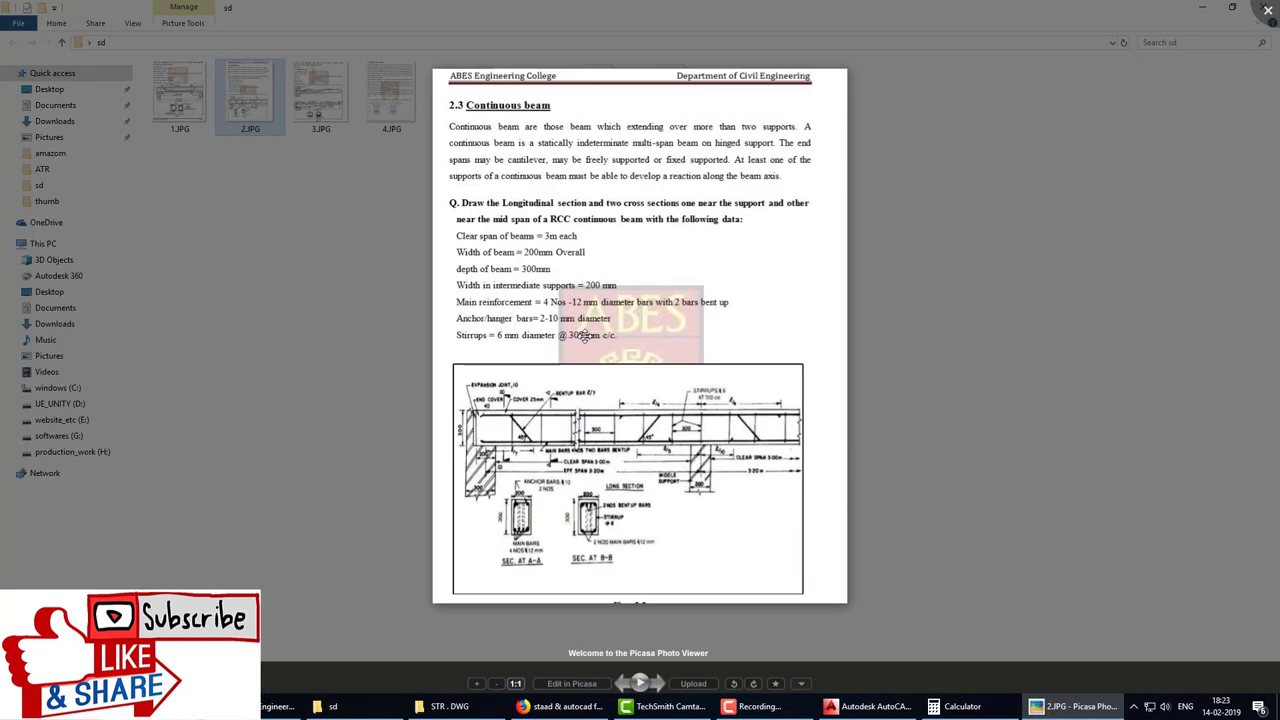
pyautogui.scroll(2, 525, 492)
pyautogui.scroll(2, 525, 492)
pyautogui.scroll(1, 525, 492)
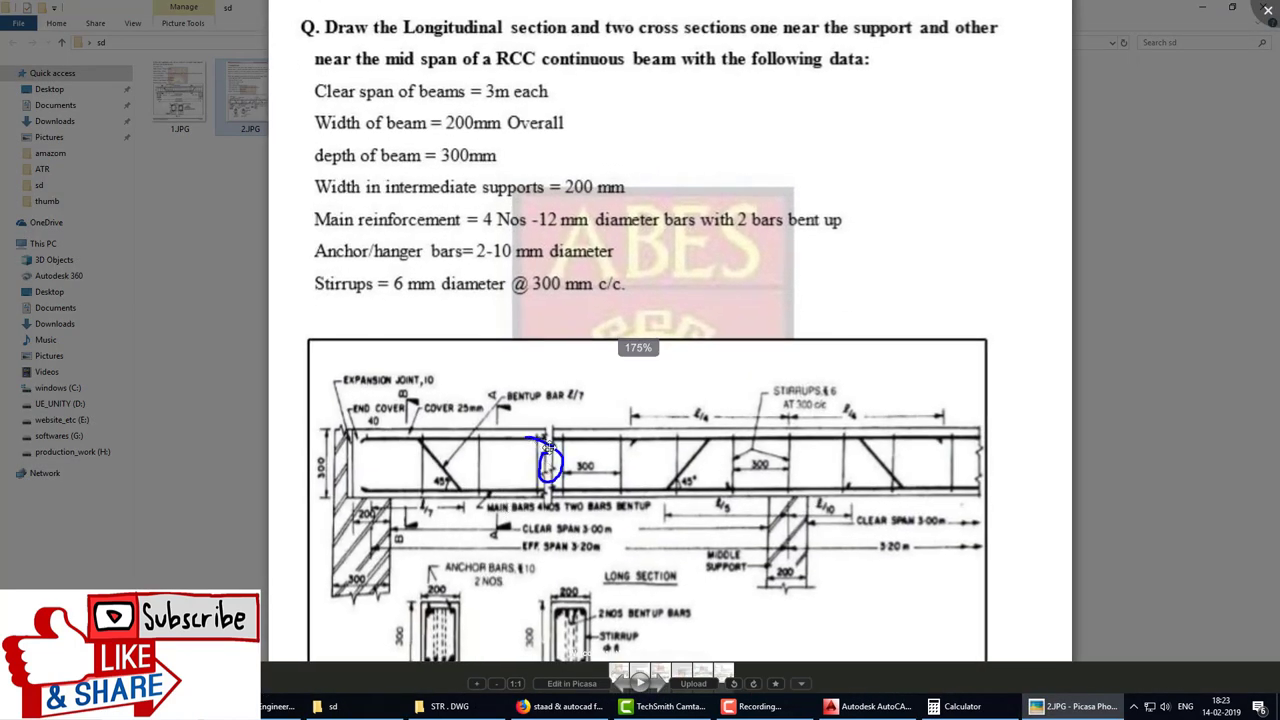
pyautogui.scroll(2, 548, 448)
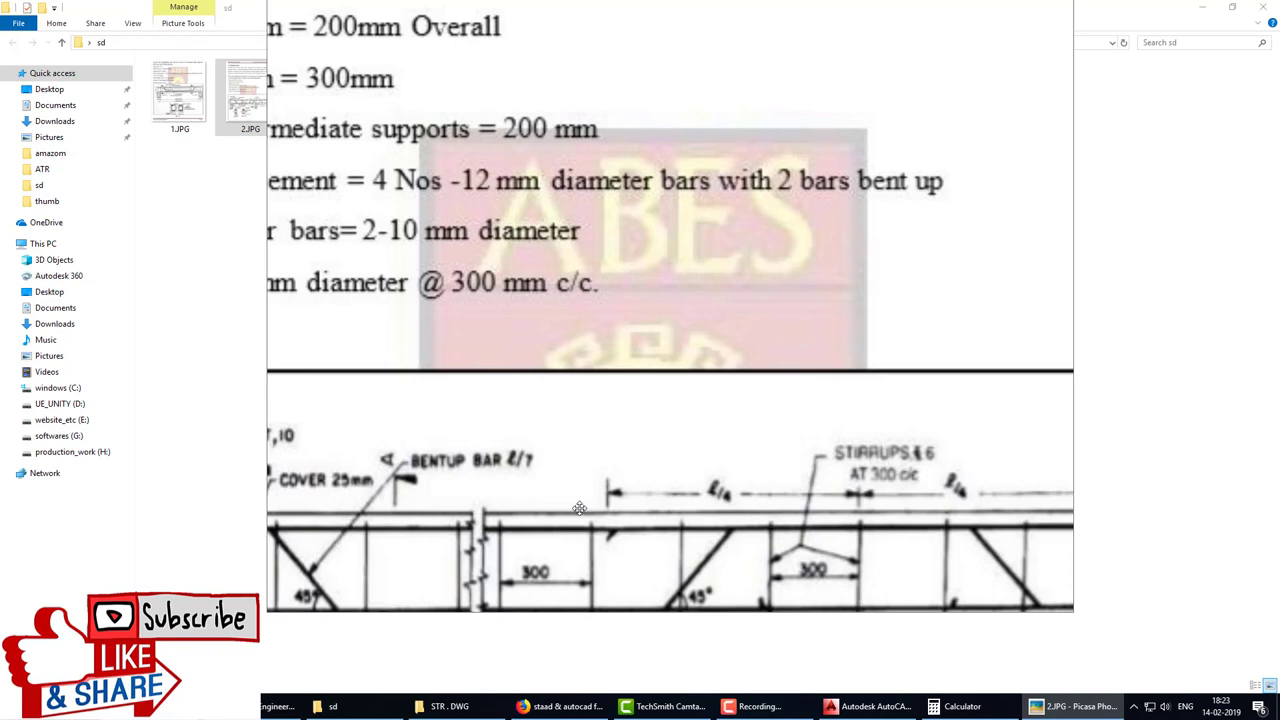
pyautogui.moveTo(559, 529); pyautogui.dragTo(563, 315)
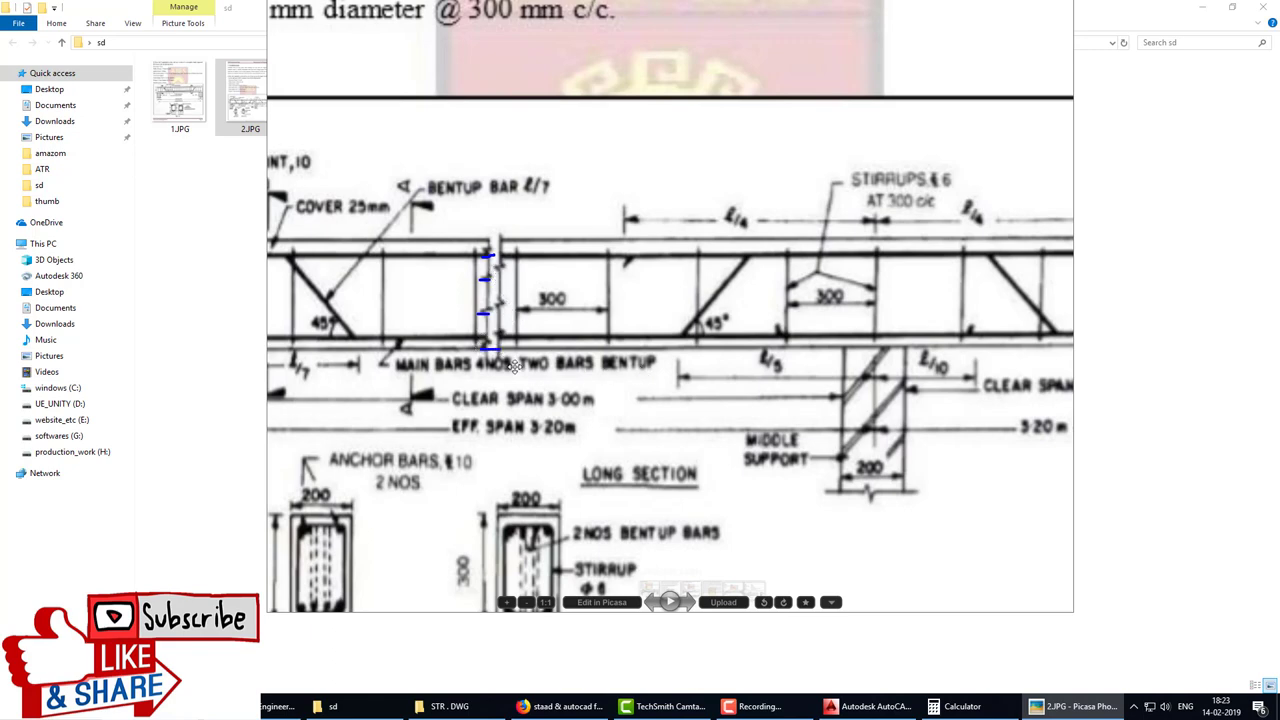
# Step: Check the reference sketch of the break line, then return to the drawing
pyautogui.click(845, 703)
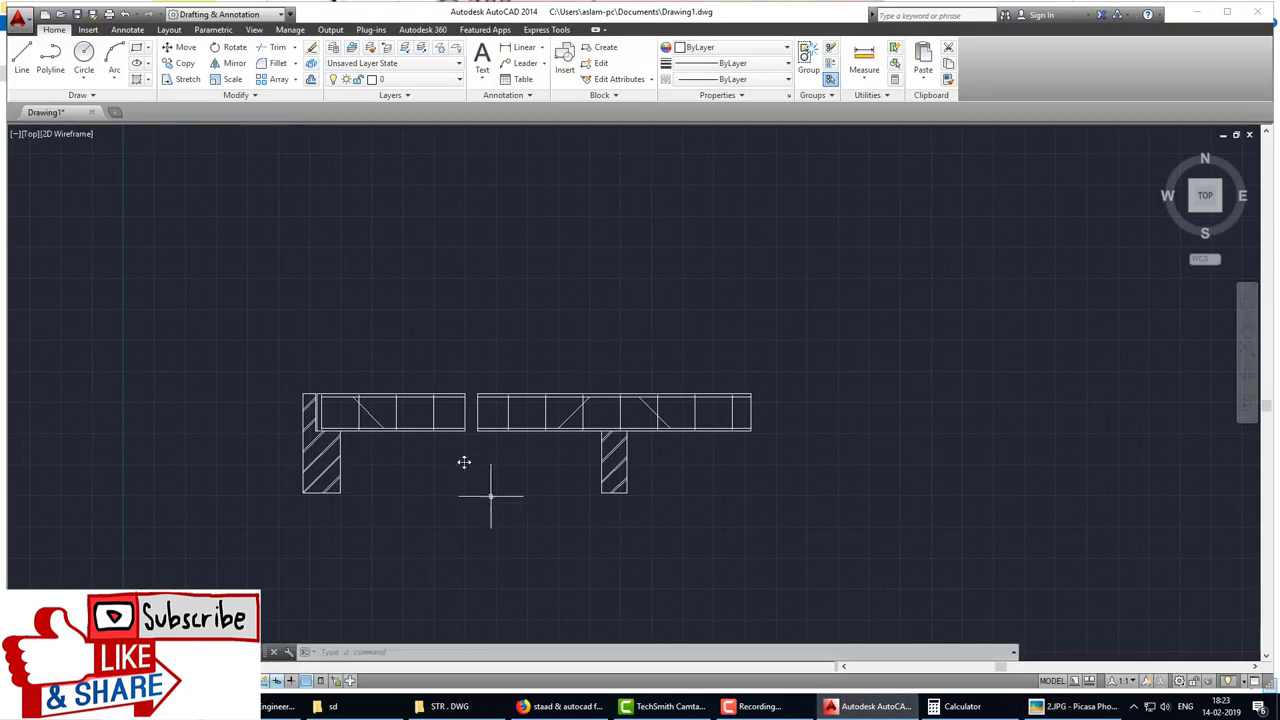
pyautogui.scroll(2, 460, 440)
pyautogui.scroll(5, 470, 428)
pyautogui.scroll(1, 480, 385)
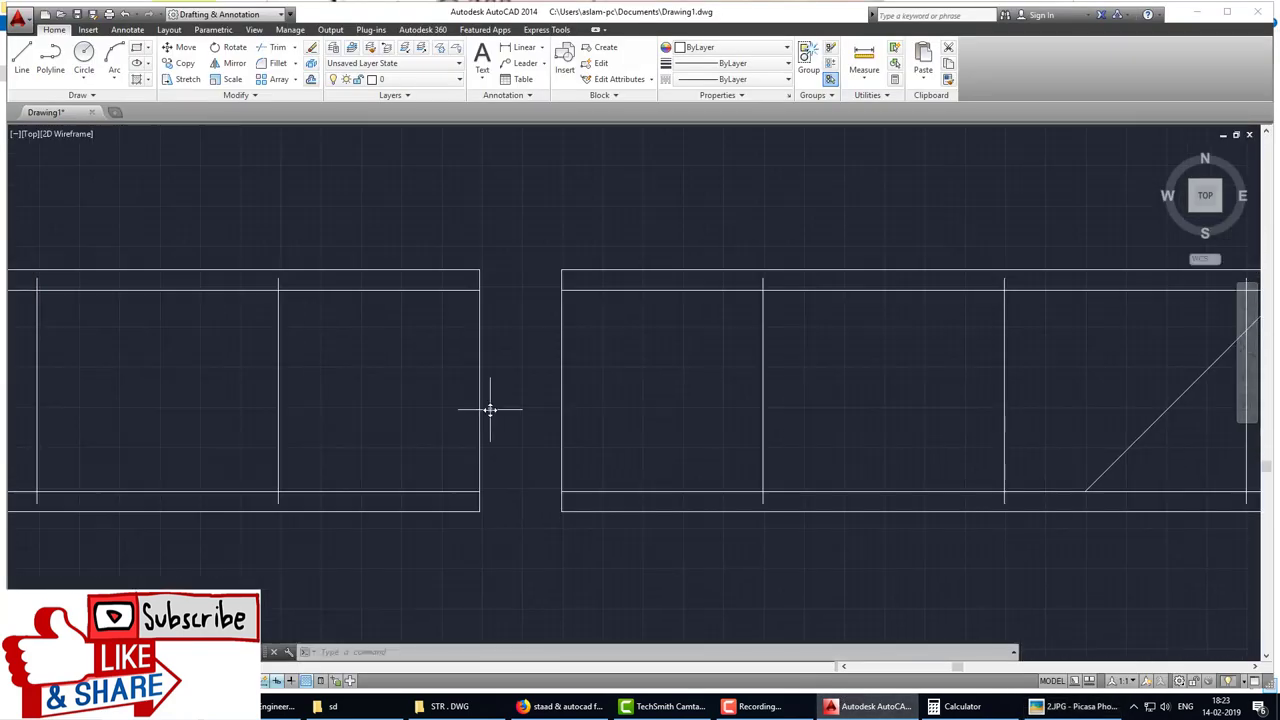
pyautogui.scroll(1, 510, 450)
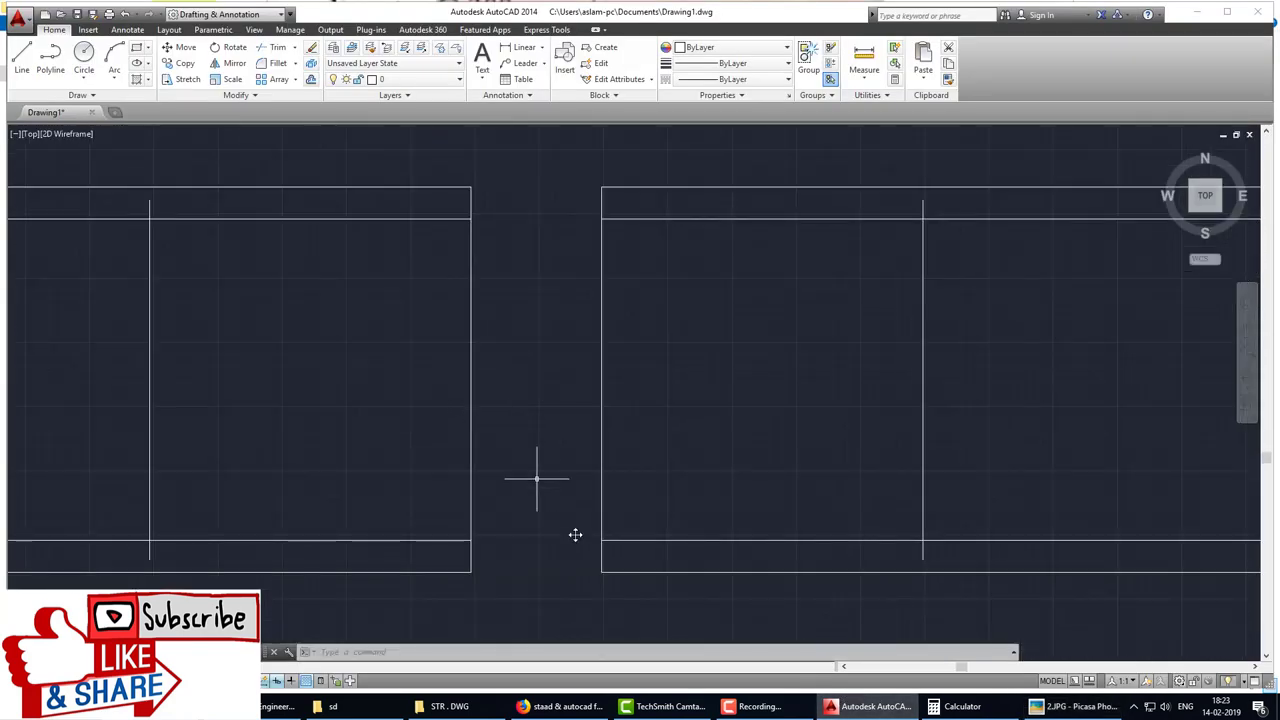
pyautogui.click(1062, 710)
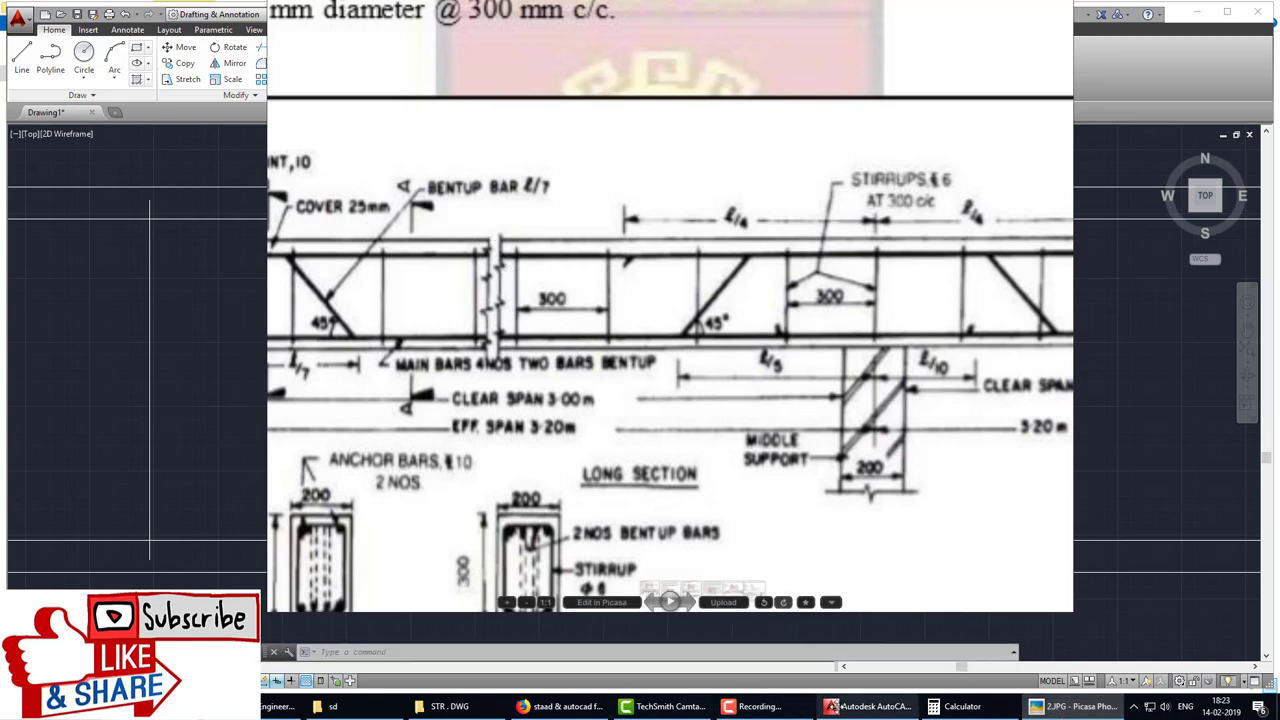
pyautogui.click(858, 710)
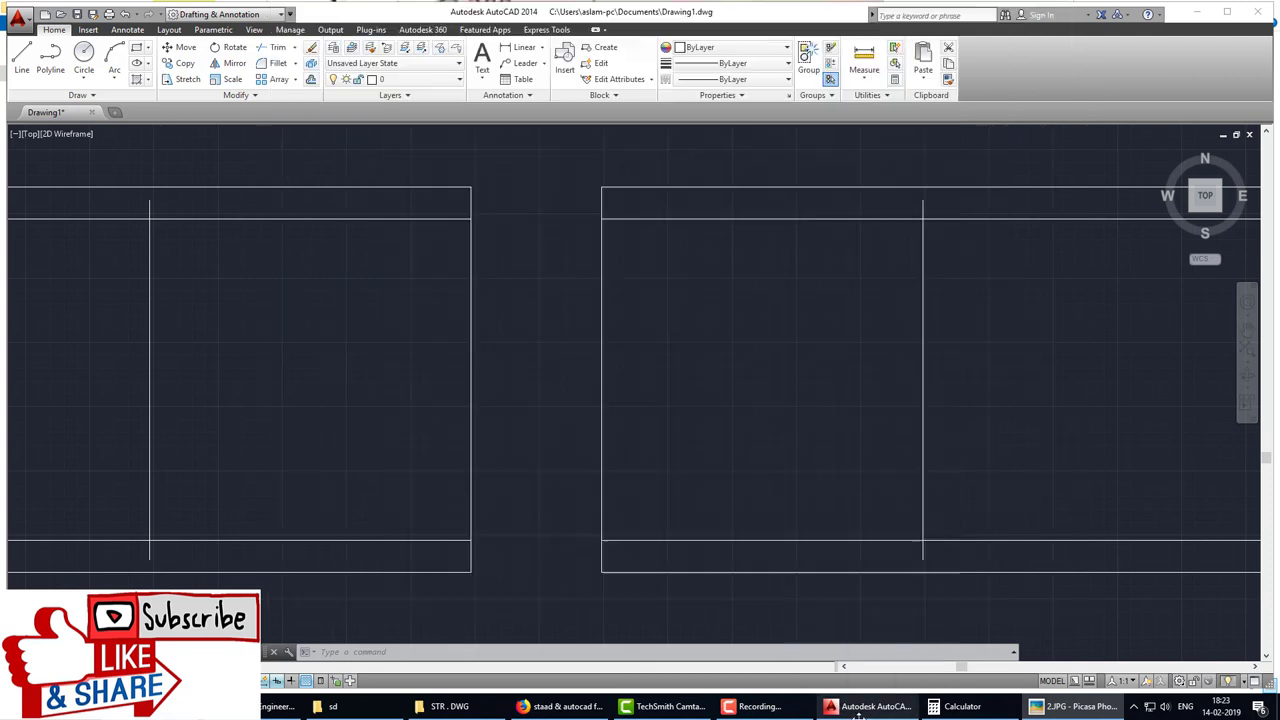
# Step: Draw a 30-unit horizontal line from the left span's end edge with Ortho on
pyautogui.write('l')
pyautogui.press('Return')
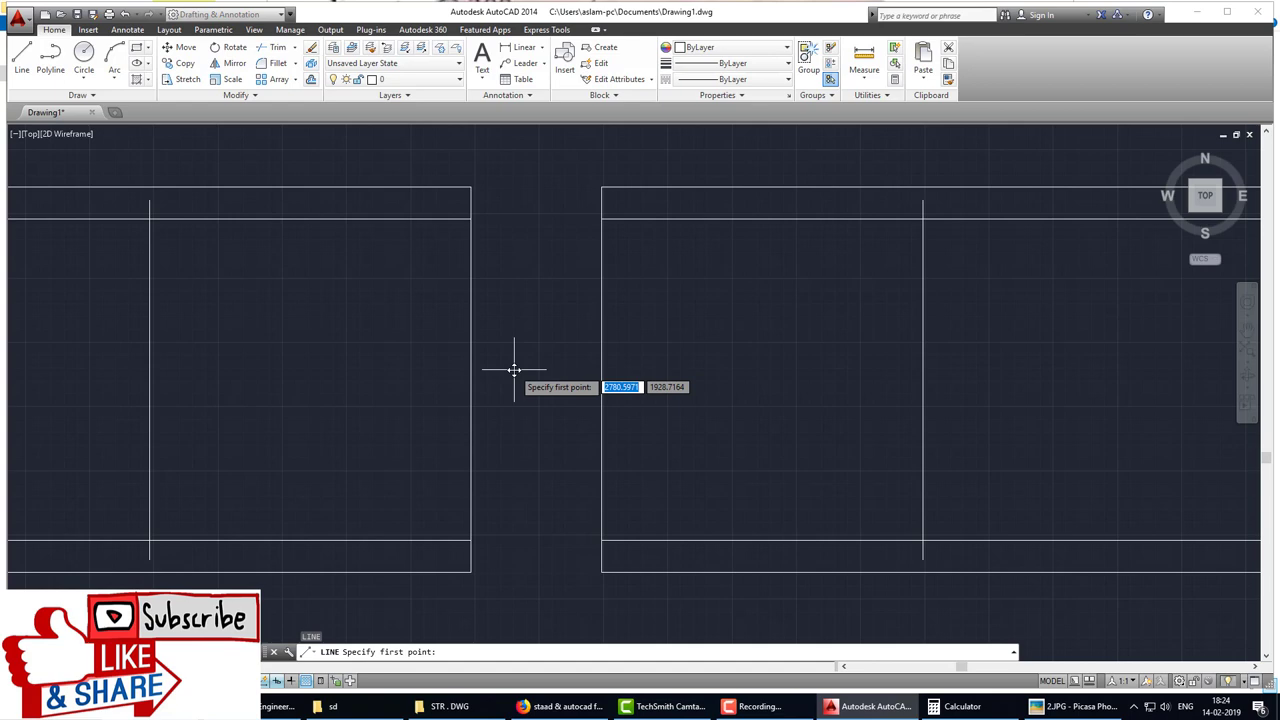
pyautogui.press('F8')
pyautogui.click(533, 155)
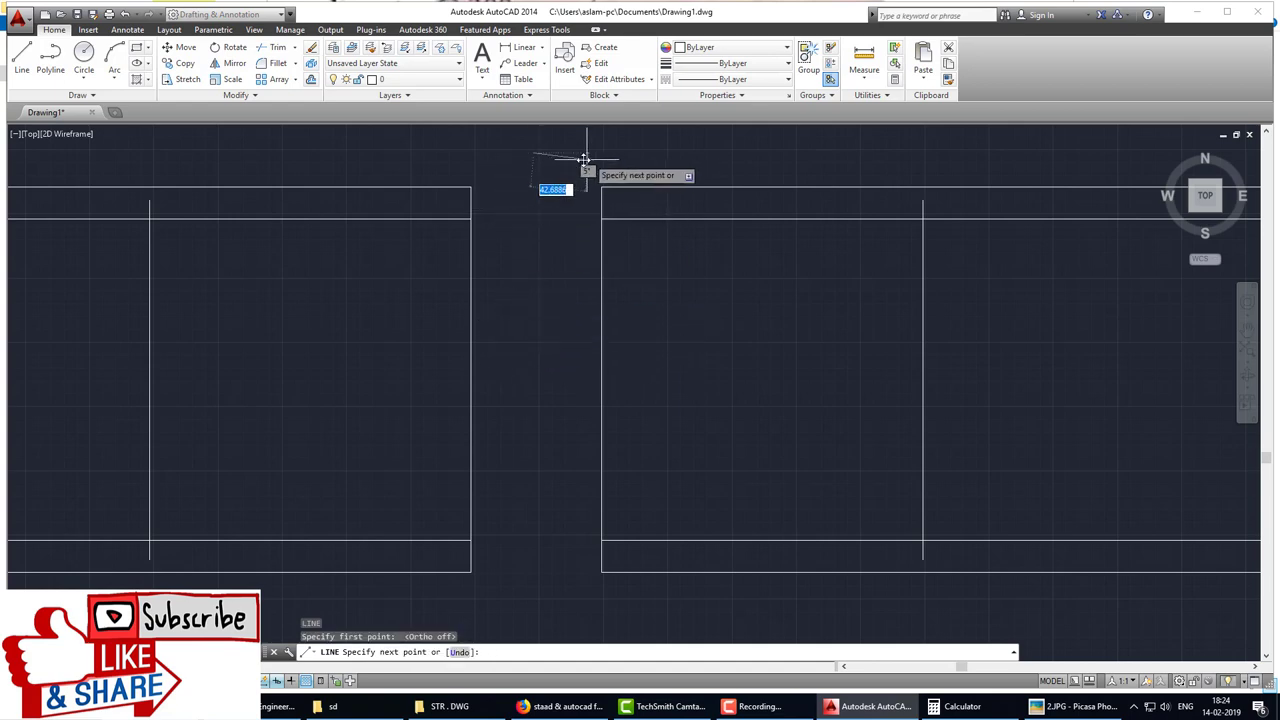
pyautogui.press('Escape')
pyautogui.press('Return')
pyautogui.scroll(2, 492, 239)
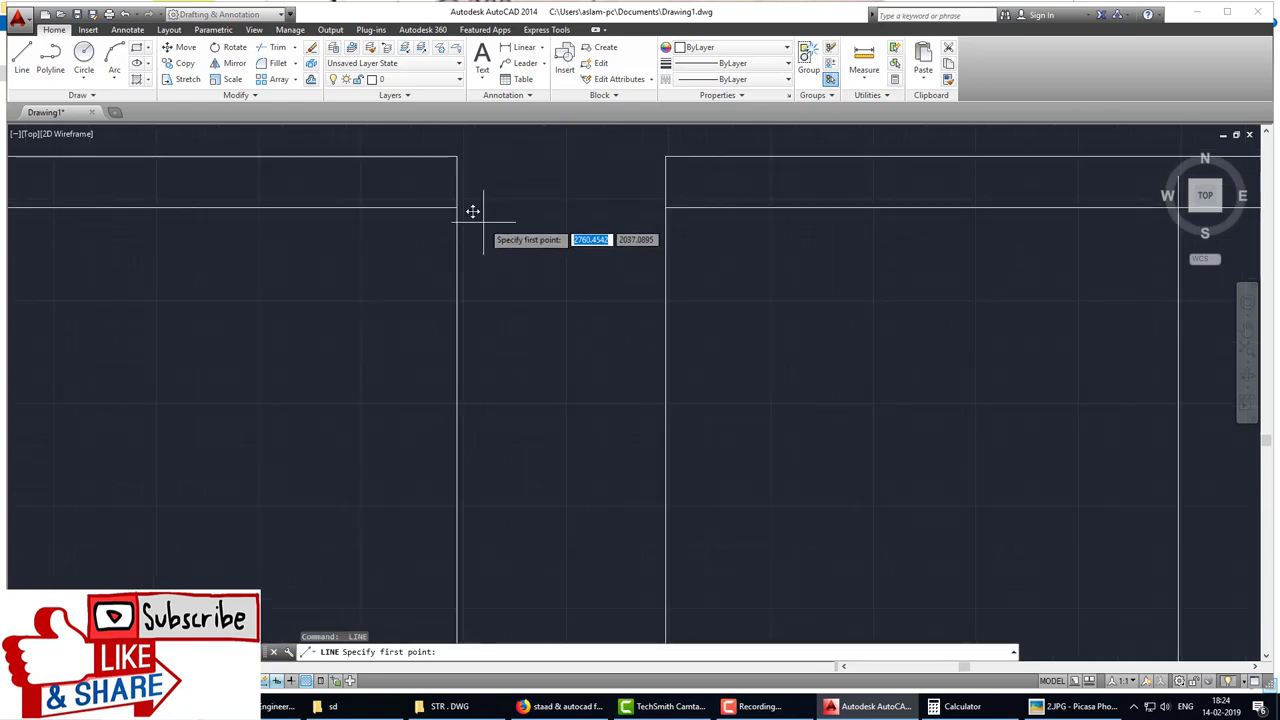
pyautogui.moveTo(472, 211); pyautogui.dragTo(534, 268, button='middle')
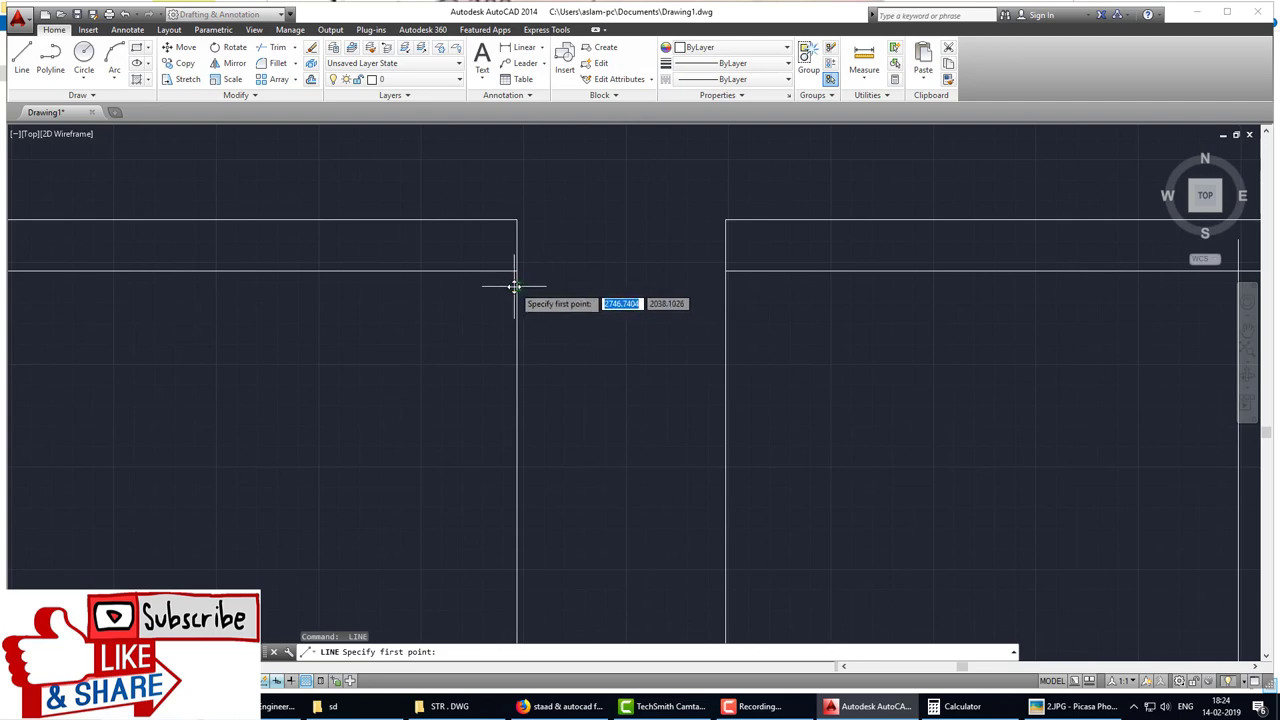
pyautogui.click(514, 287)
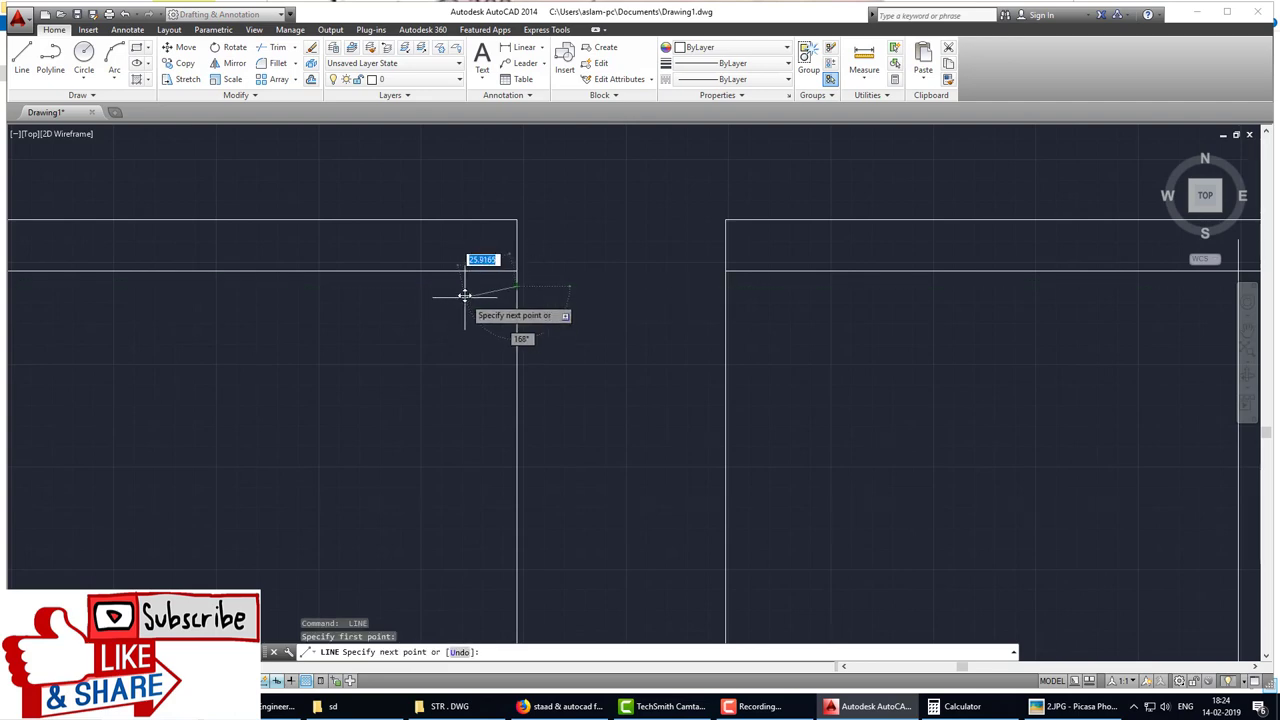
pyautogui.press('F8')
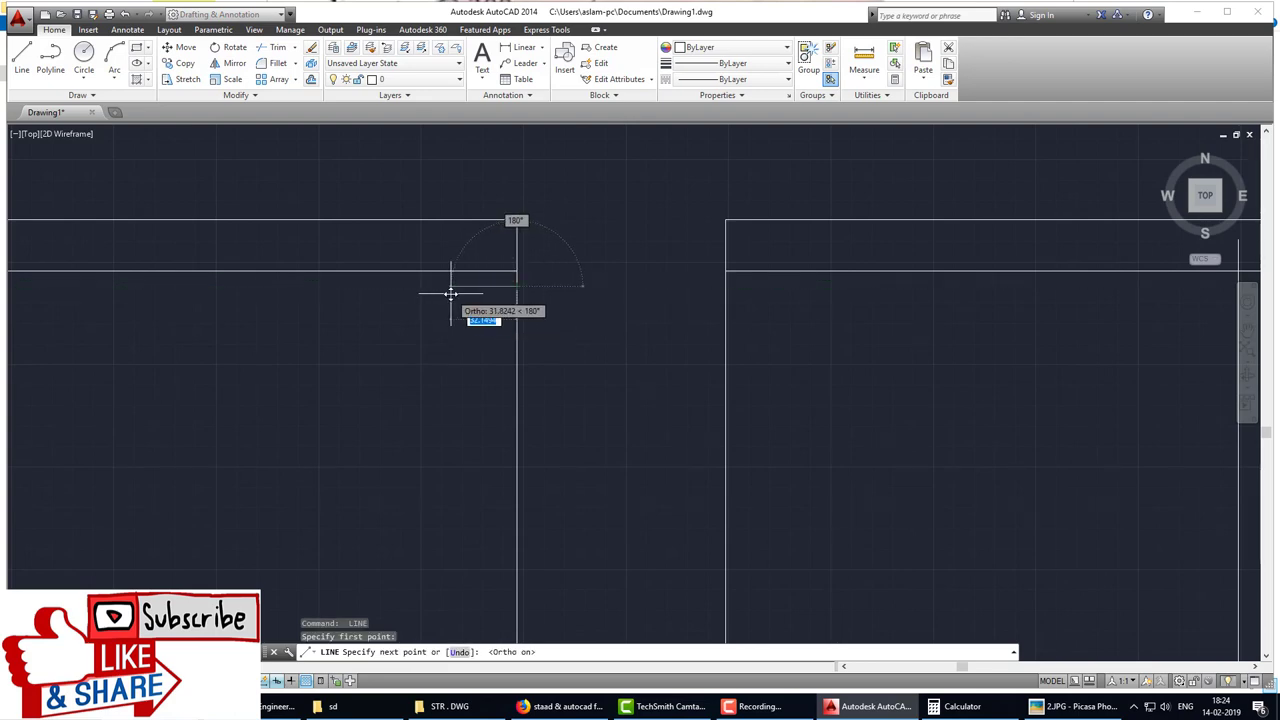
pyautogui.write('30')
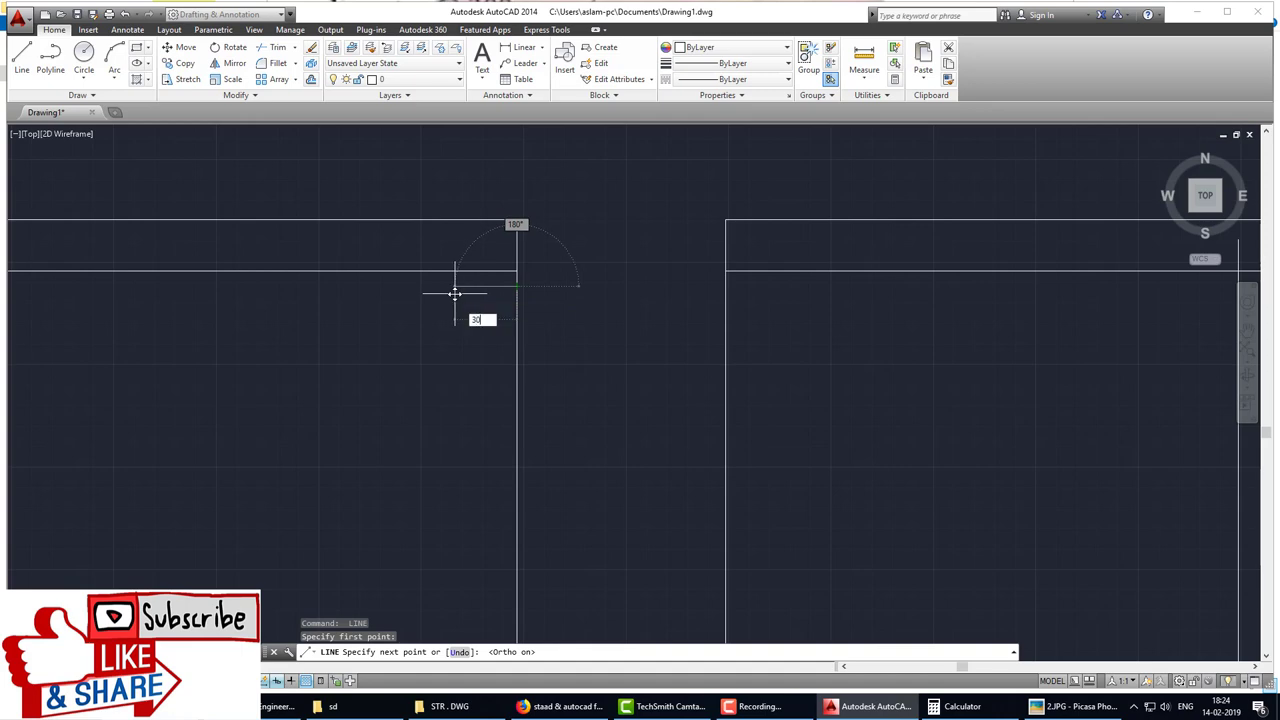
pyautogui.press('Return')
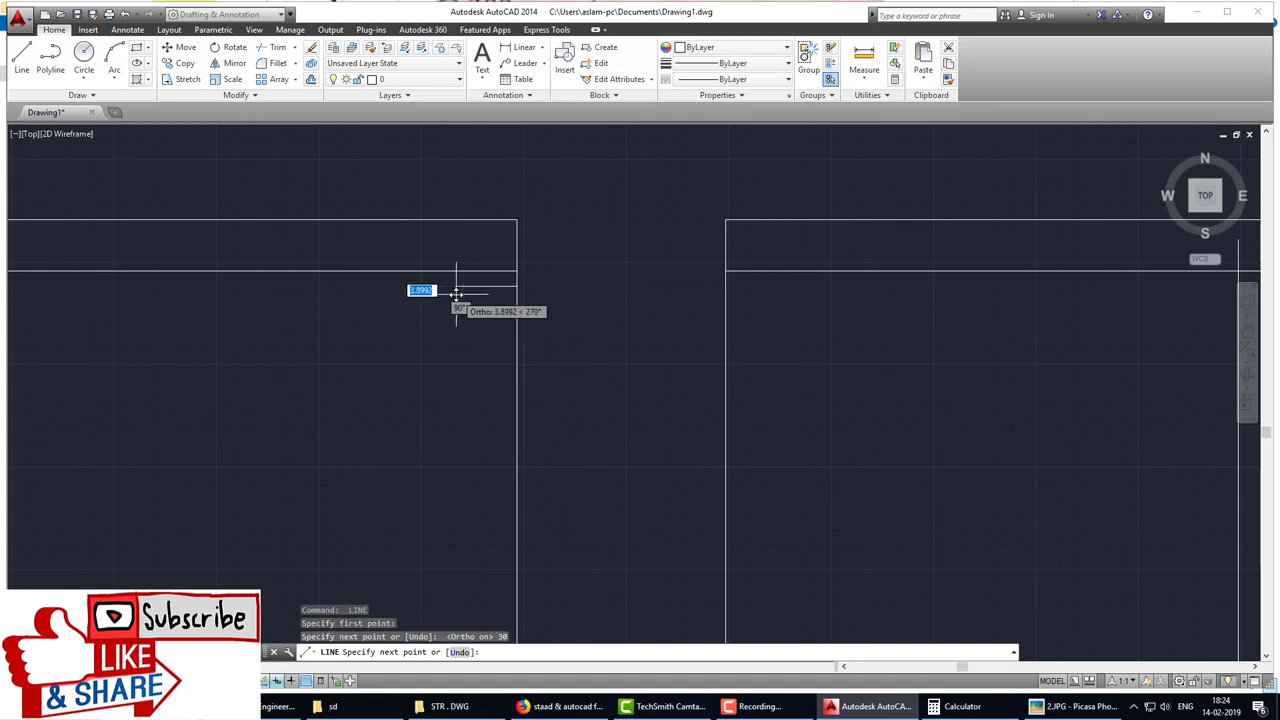
pyautogui.press('Return')
pyautogui.press('Return')
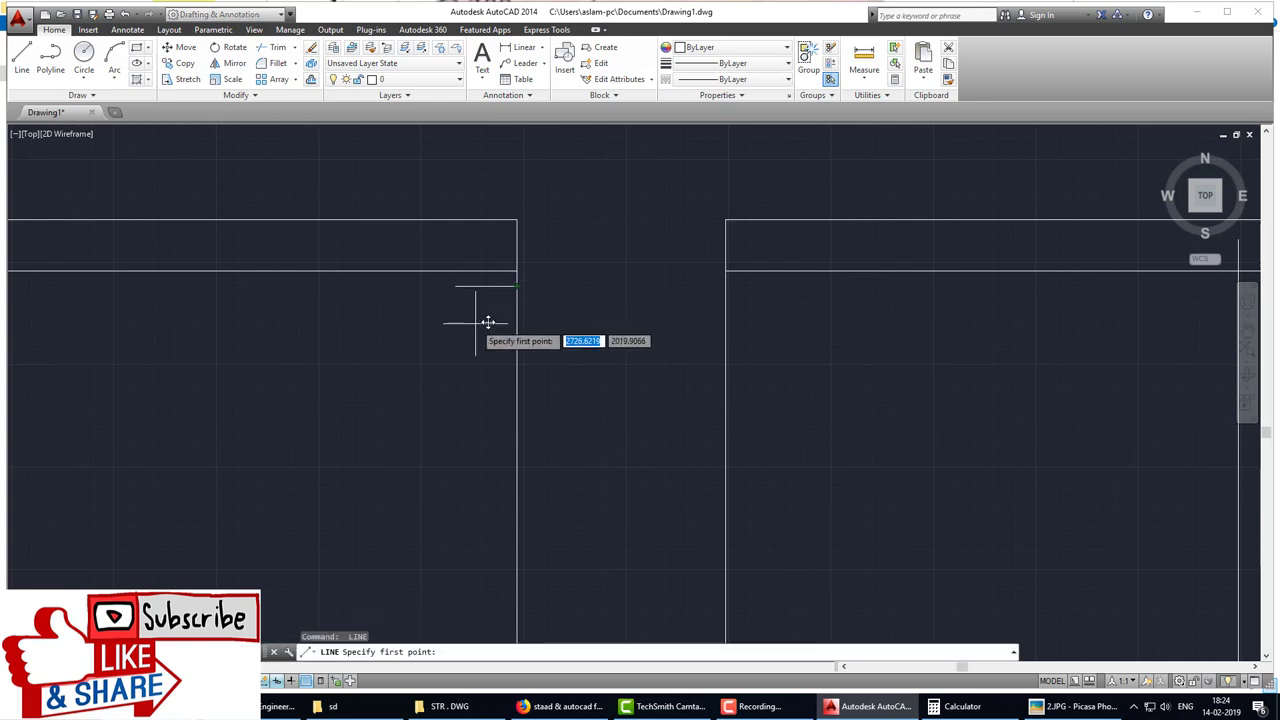
# Step: Draw a 20-unit vertical line from the short segment's left end to close the box
pyautogui.press('Escape')
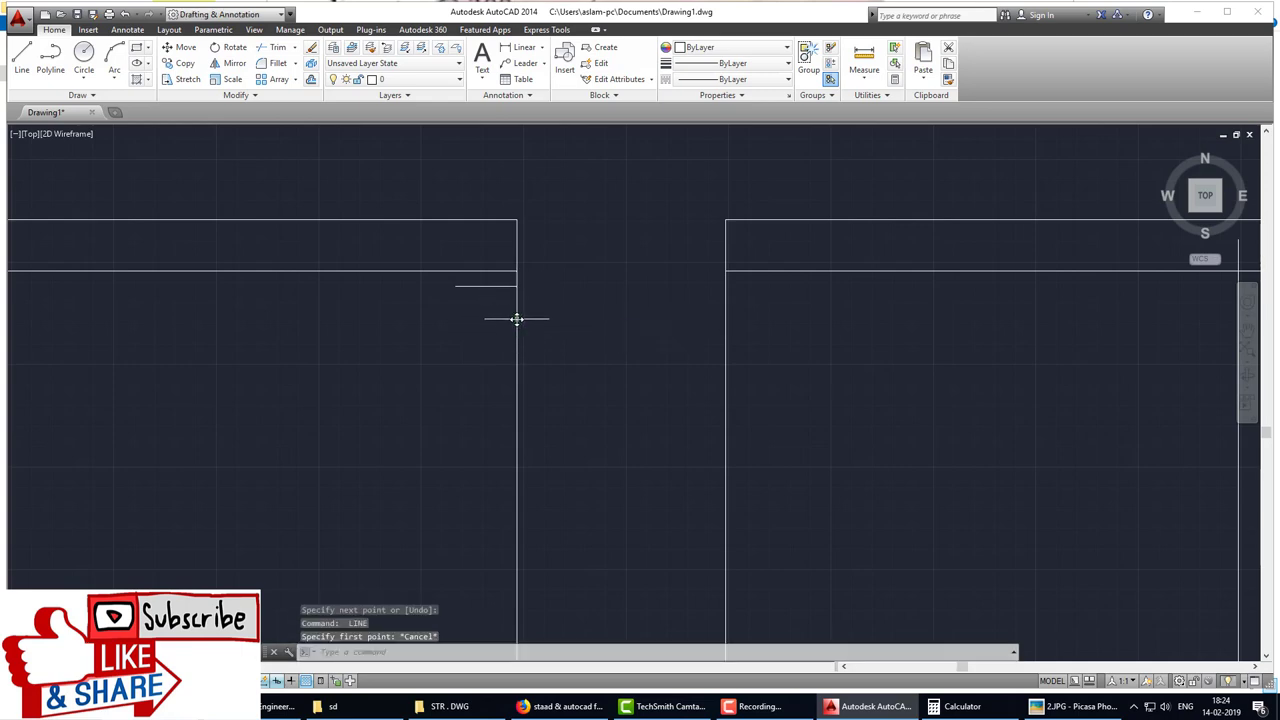
pyautogui.press('Return')
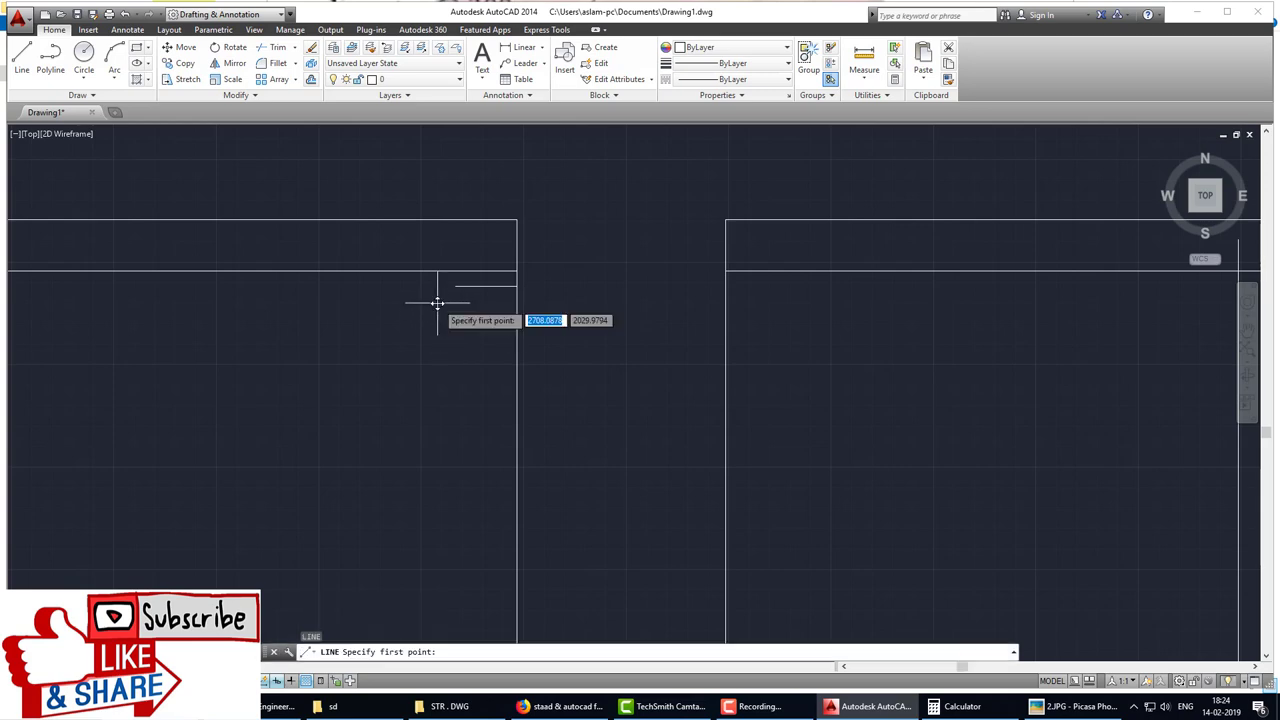
pyautogui.click(456, 286)
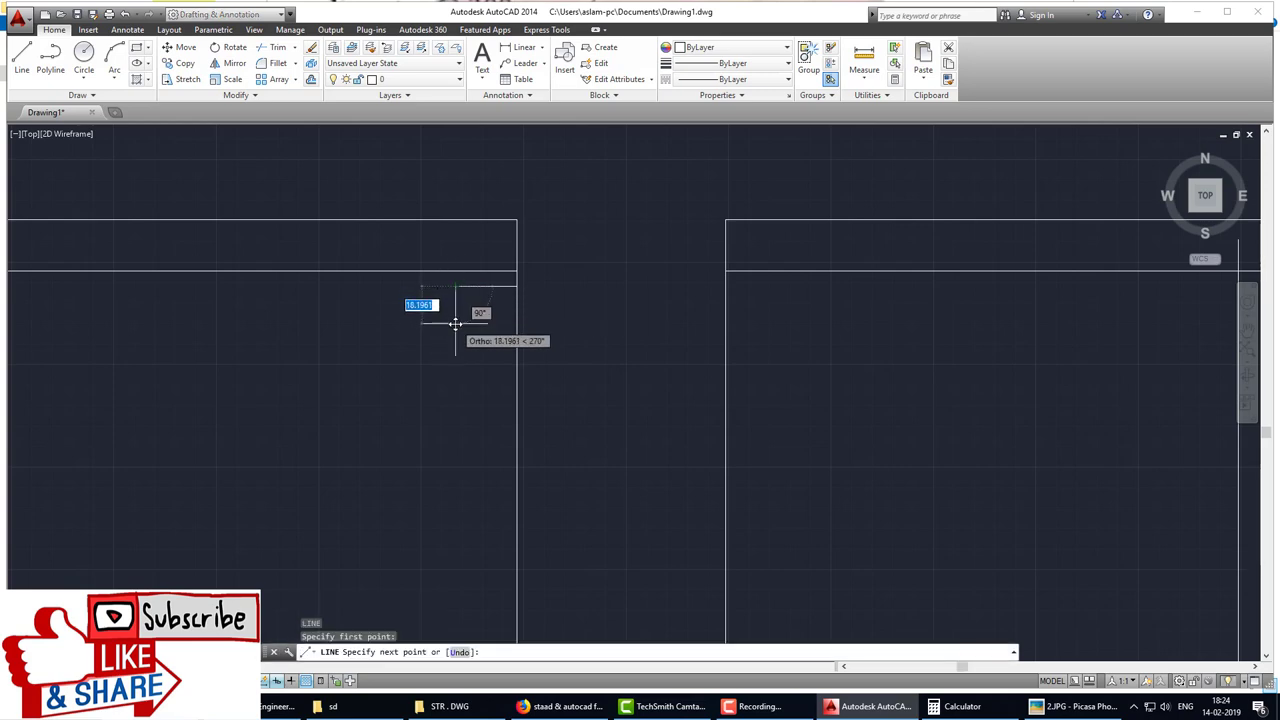
pyautogui.write('20')
pyautogui.press('Return')
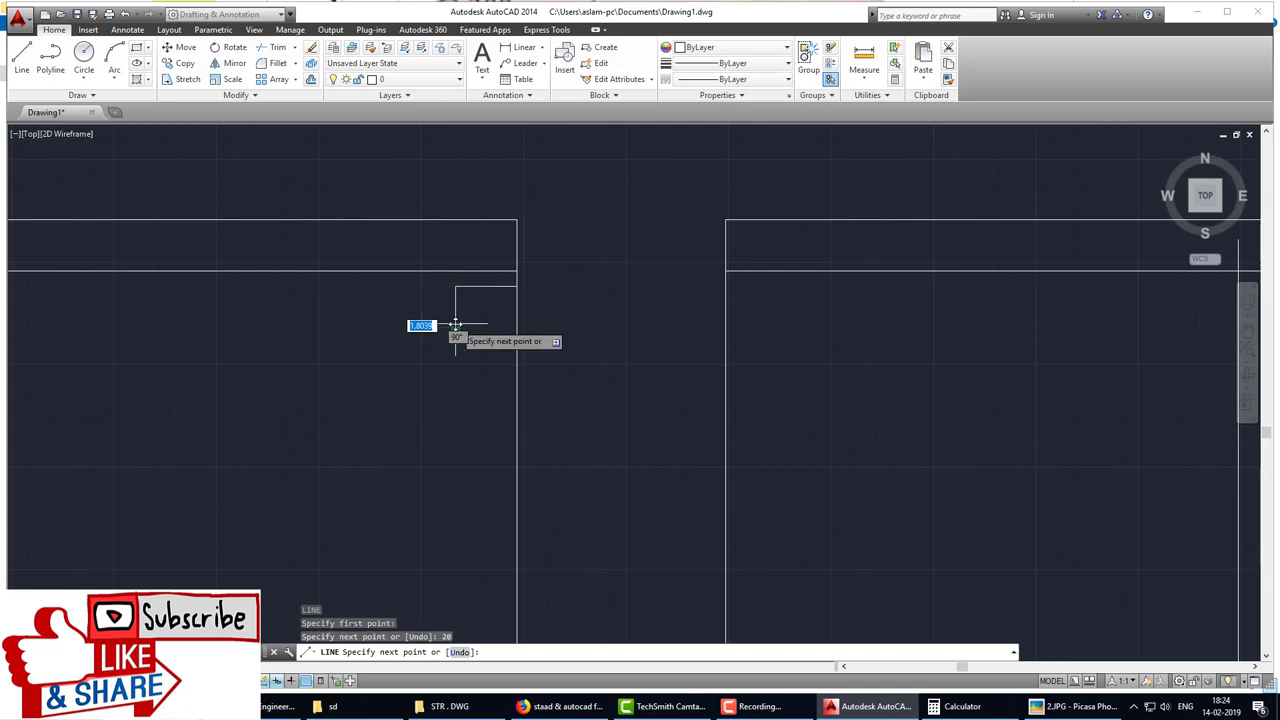
pyautogui.click(516, 326)
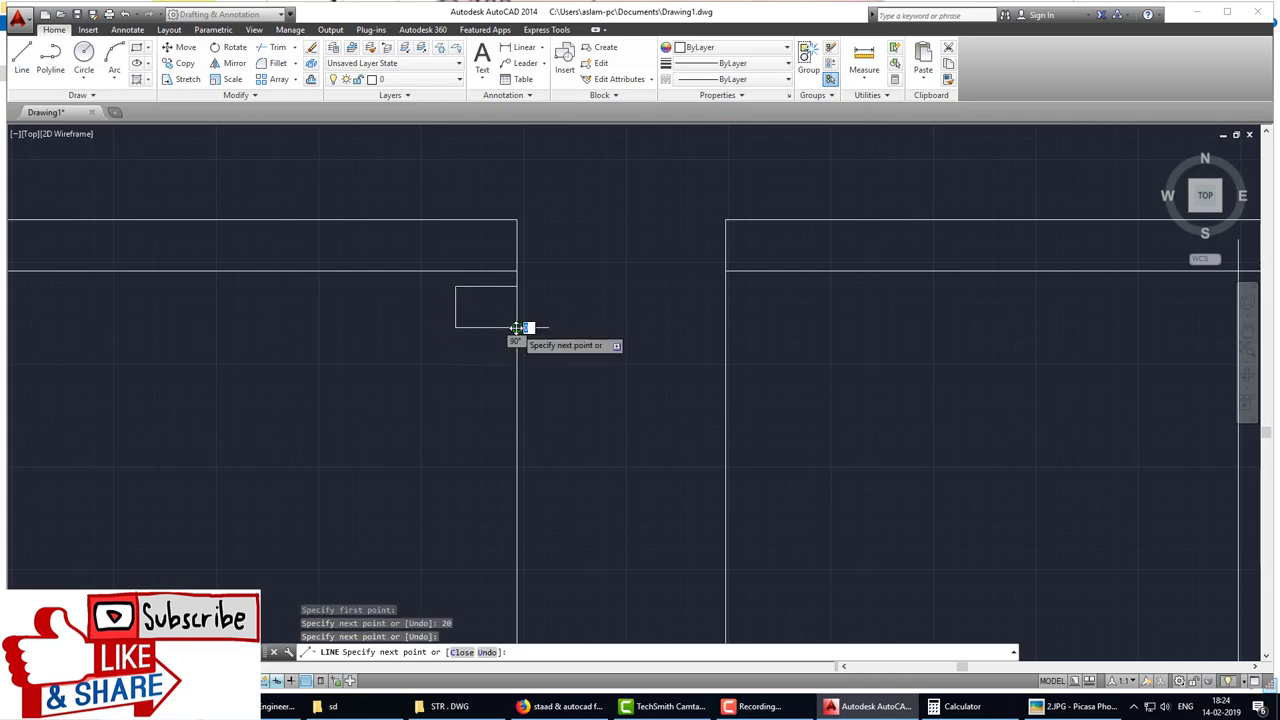
pyautogui.press('Return')
pyautogui.press('Return')
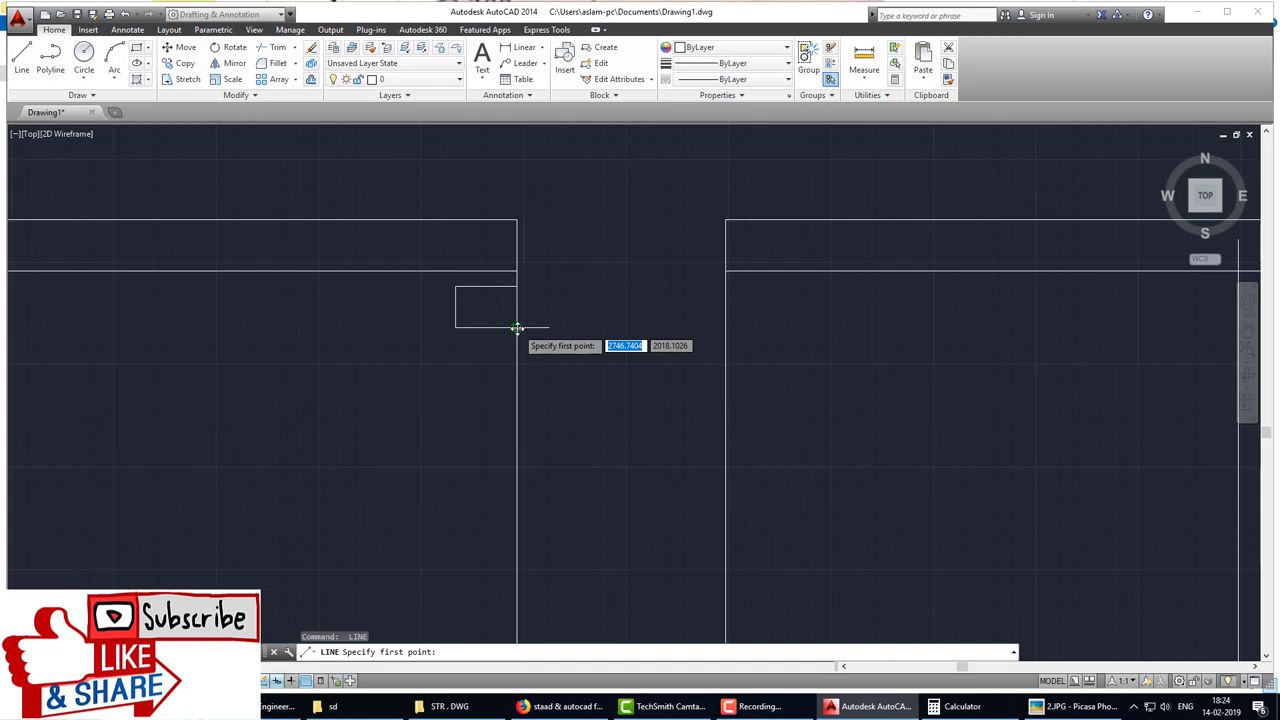
# Step: Add a lower 30-unit horizontal segment and a diagonal to the box's upper-left corner
pyautogui.click(516, 327)
pyautogui.write('30')
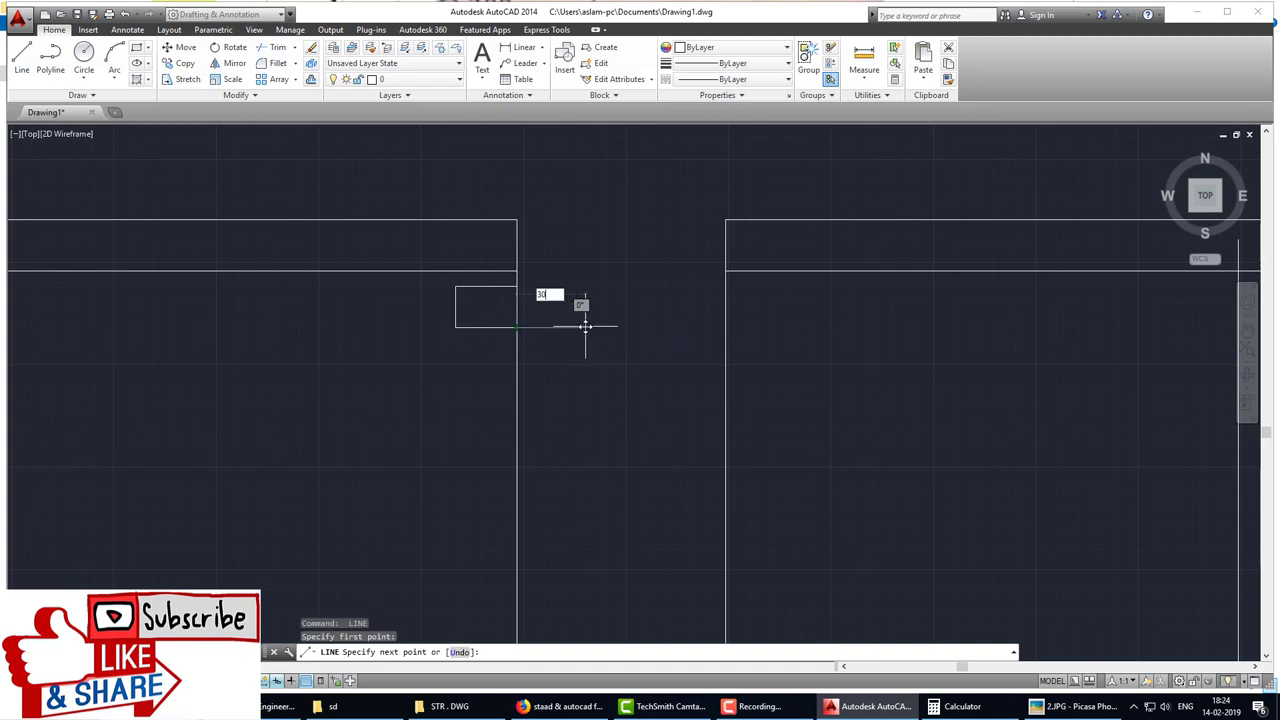
pyautogui.press('Return')
pyautogui.press('Escape')
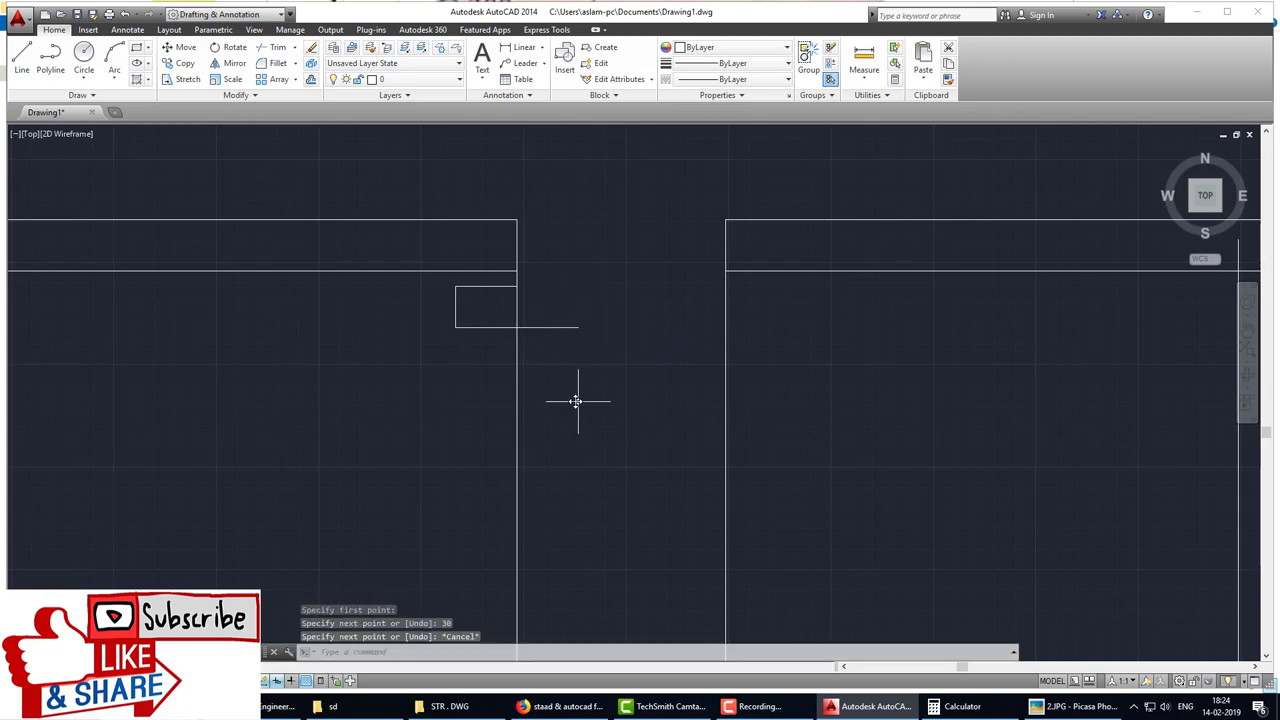
pyautogui.press('Return')
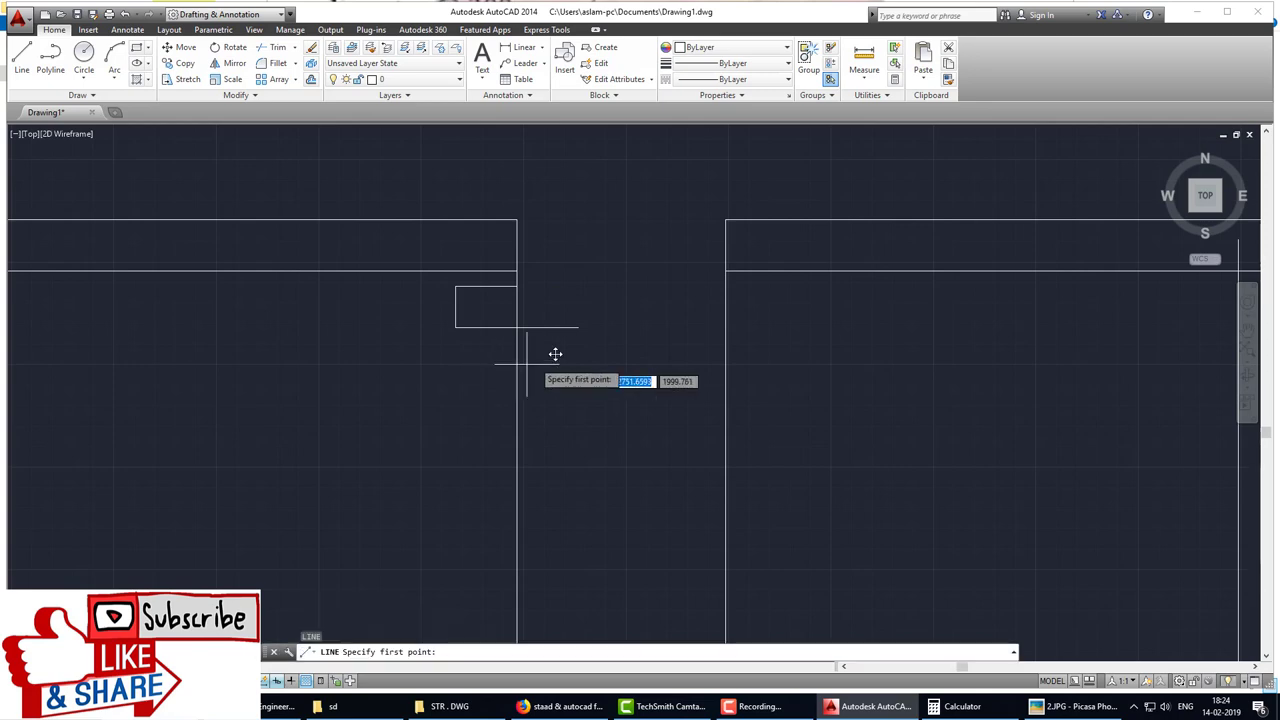
pyautogui.click(577, 327)
pyautogui.click(456, 287)
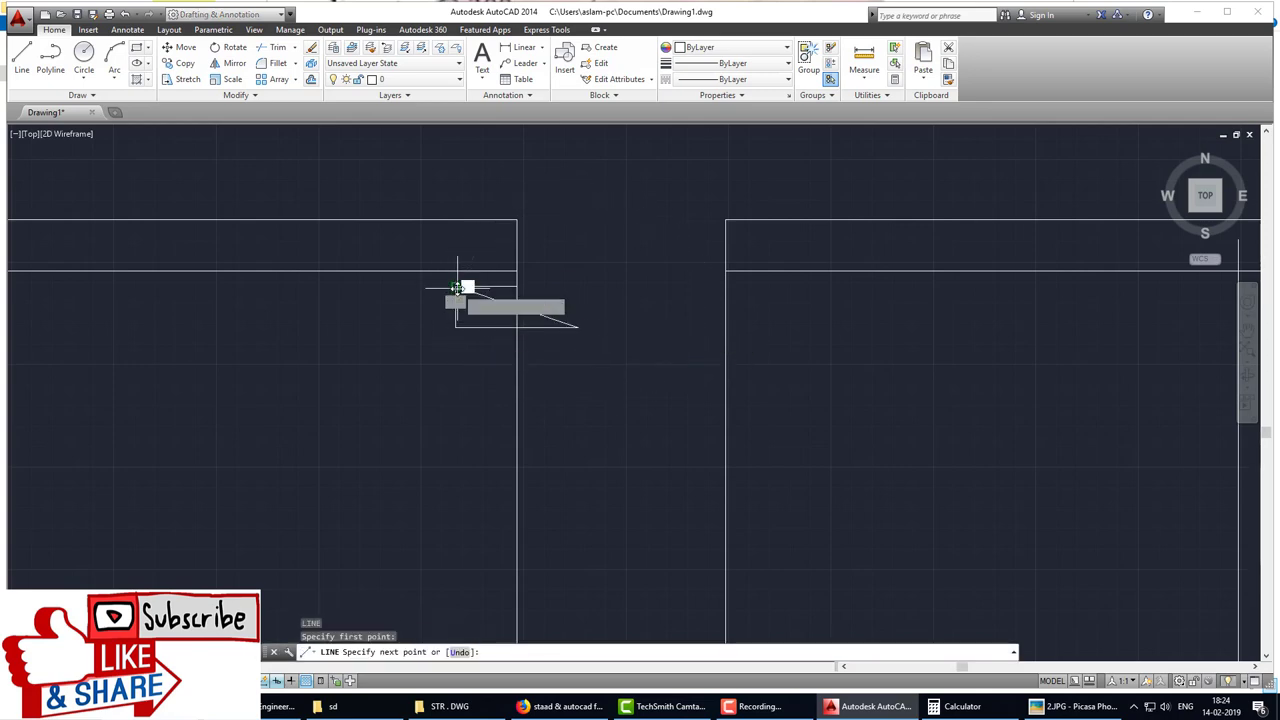
pyautogui.press('Escape')
pyautogui.write('c')
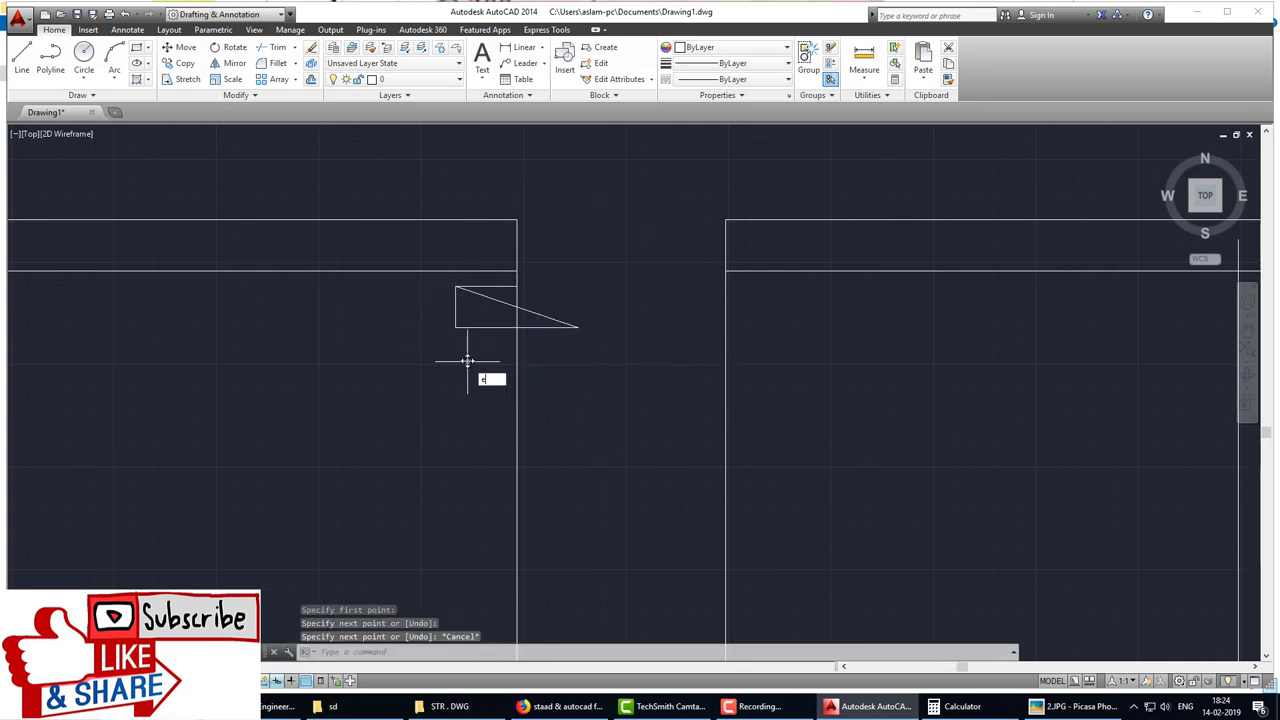
# Step: Erase the extra box edges and trim the beam end edge between the zigzag arms
pyautogui.press('Return')
pyautogui.click(457, 305)
pyautogui.press('Return')
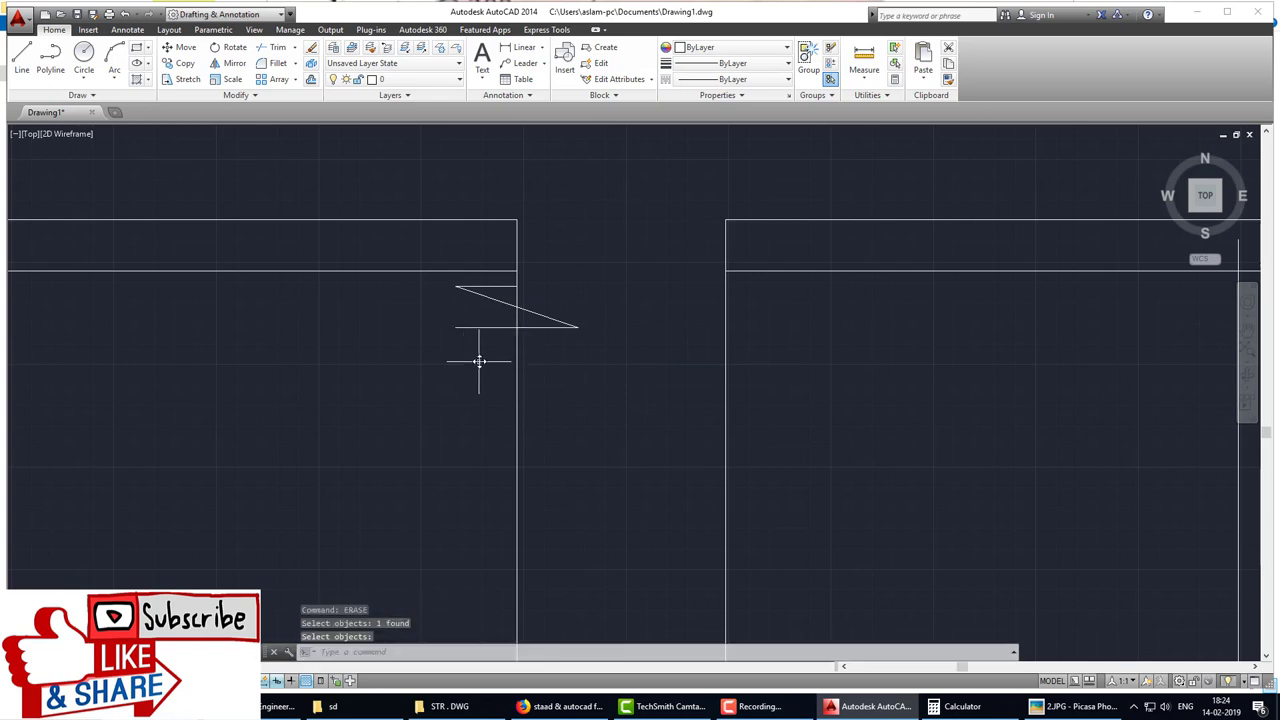
pyautogui.click(485, 332)
pyautogui.click(487, 331)
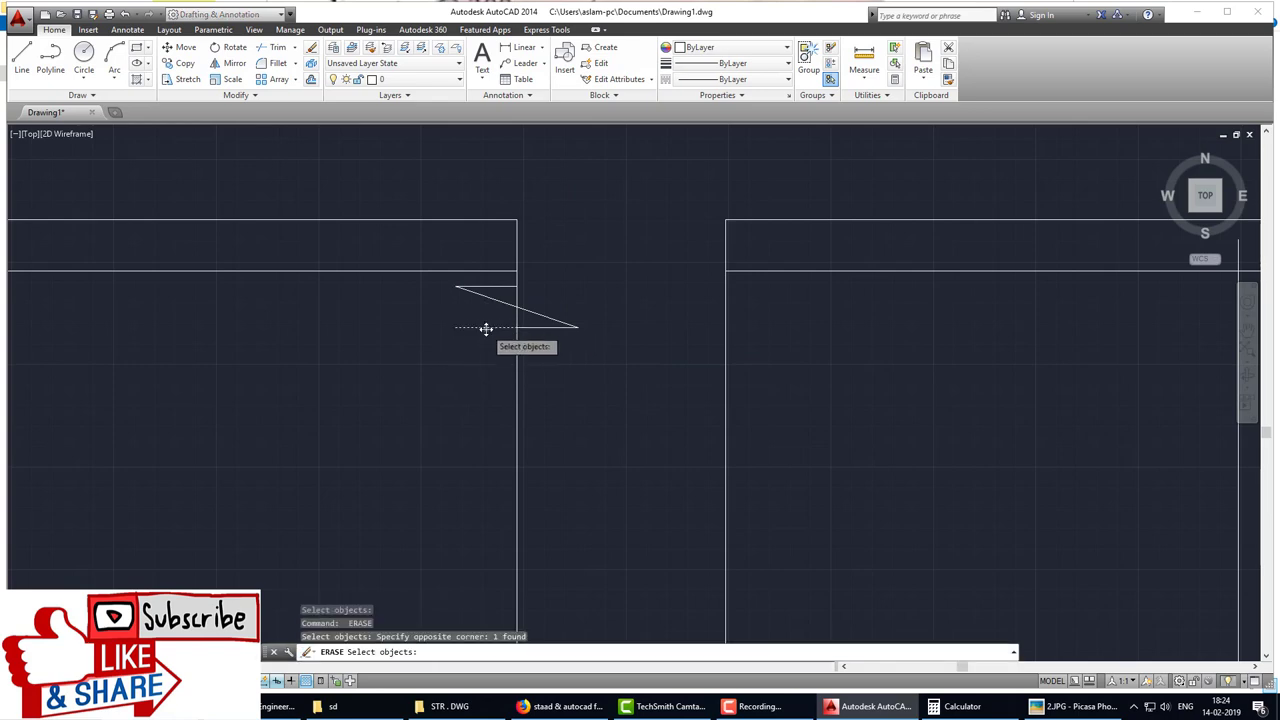
pyautogui.write('tr')
pyautogui.press('Return')
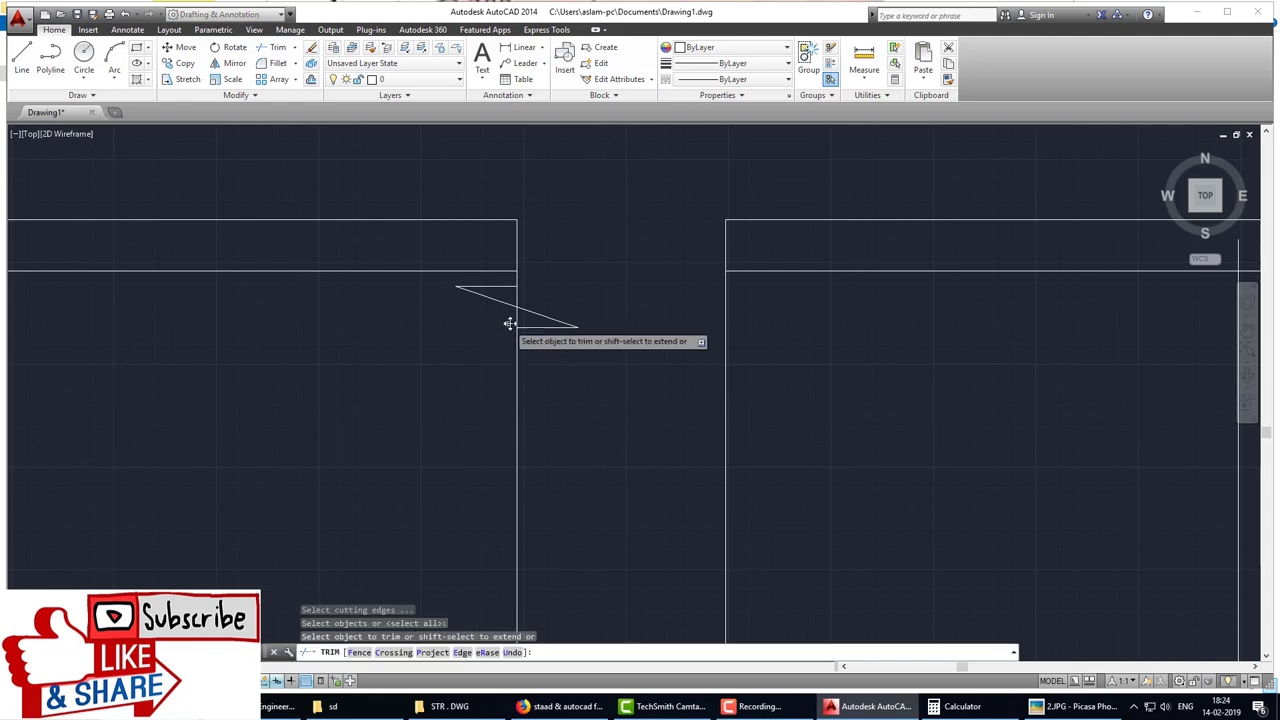
pyautogui.press('Return')
pyautogui.click(517, 302)
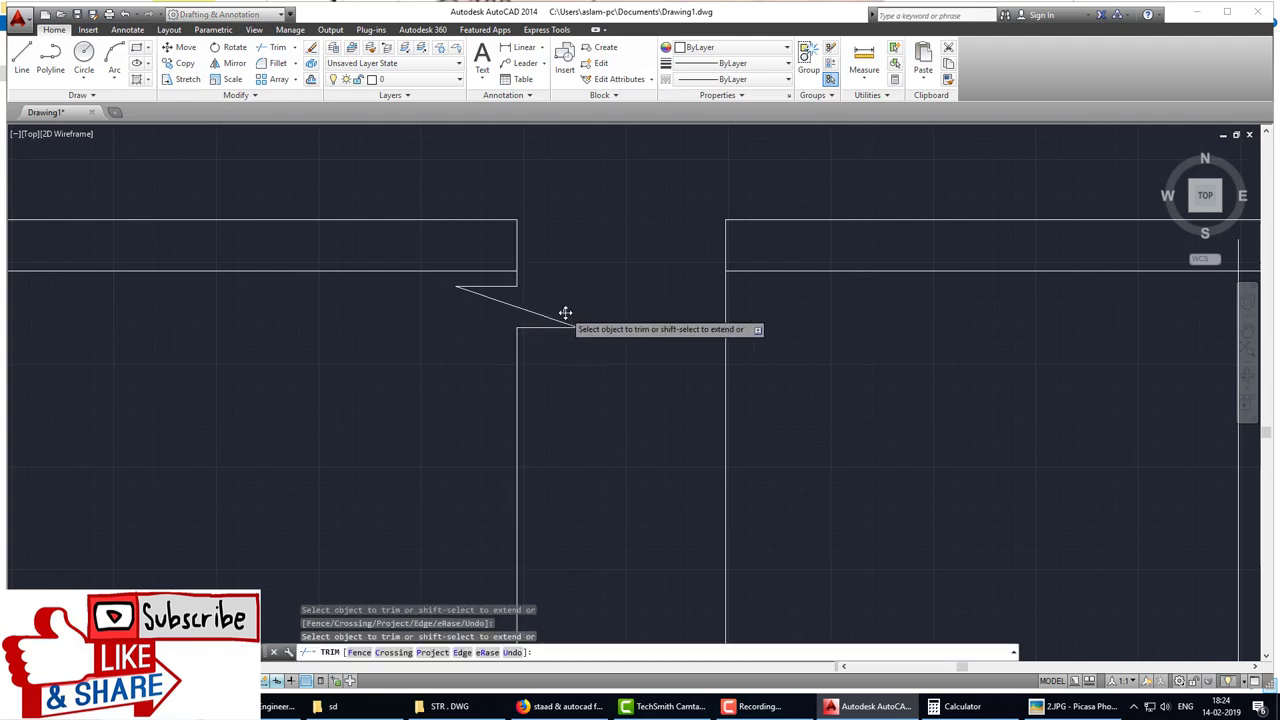
pyautogui.press('Escape')
# Step: Copy the zigzag break line to the bottom, middle and top of both facing beam ends
pyautogui.scroll(-2, 612, 340)
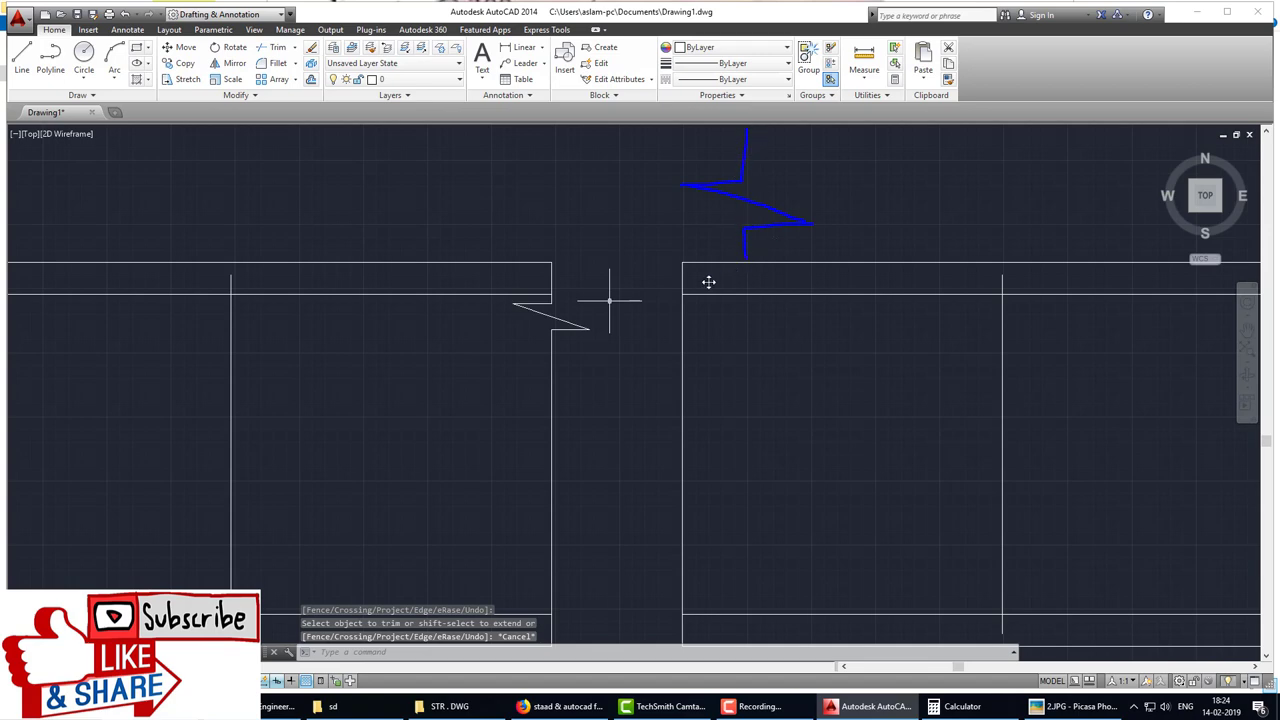
pyautogui.write('co')
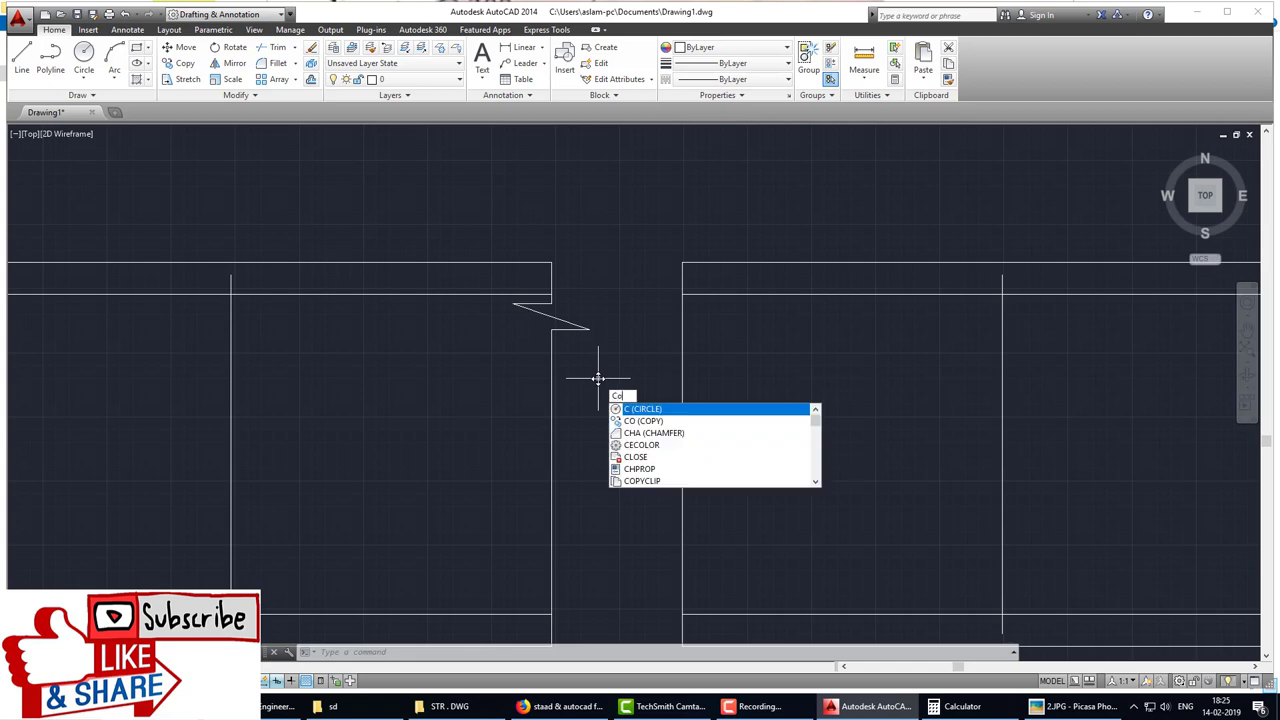
pyautogui.press('Return')
pyautogui.click(577, 325)
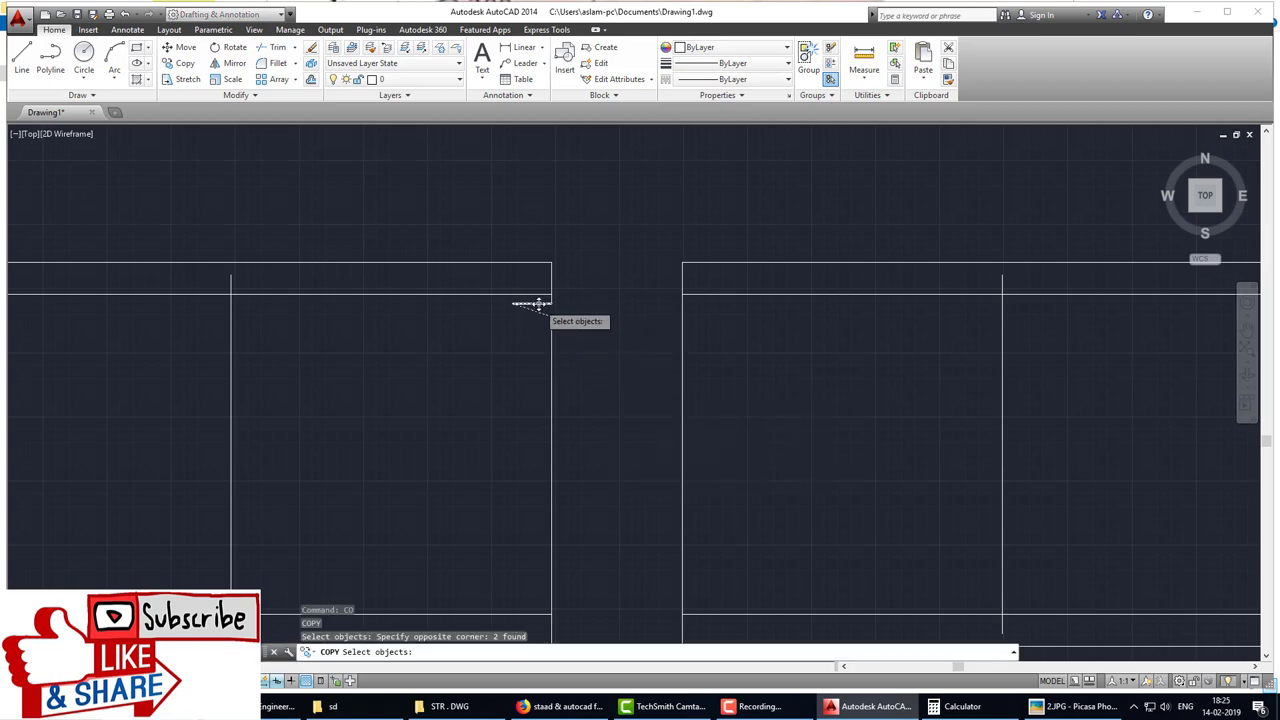
pyautogui.press('Return')
pyautogui.click(535, 310)
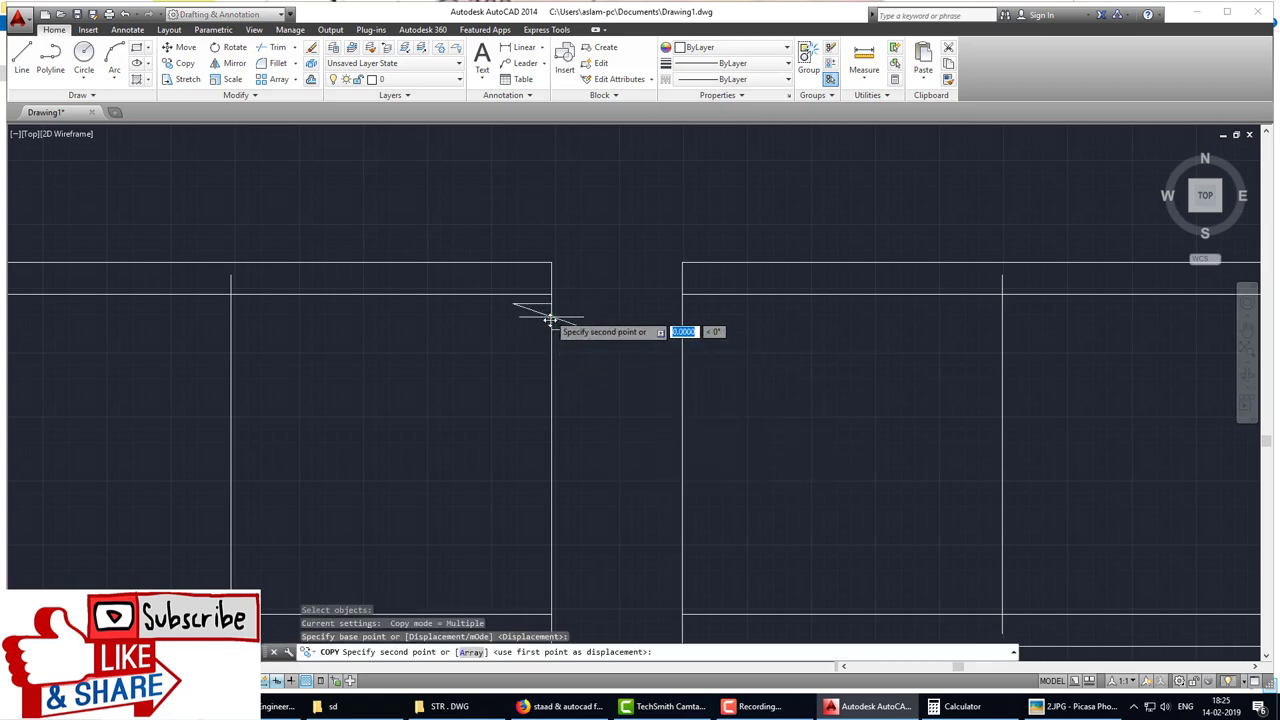
pyautogui.click(551, 472)
pyautogui.scroll(-4, 565, 480)
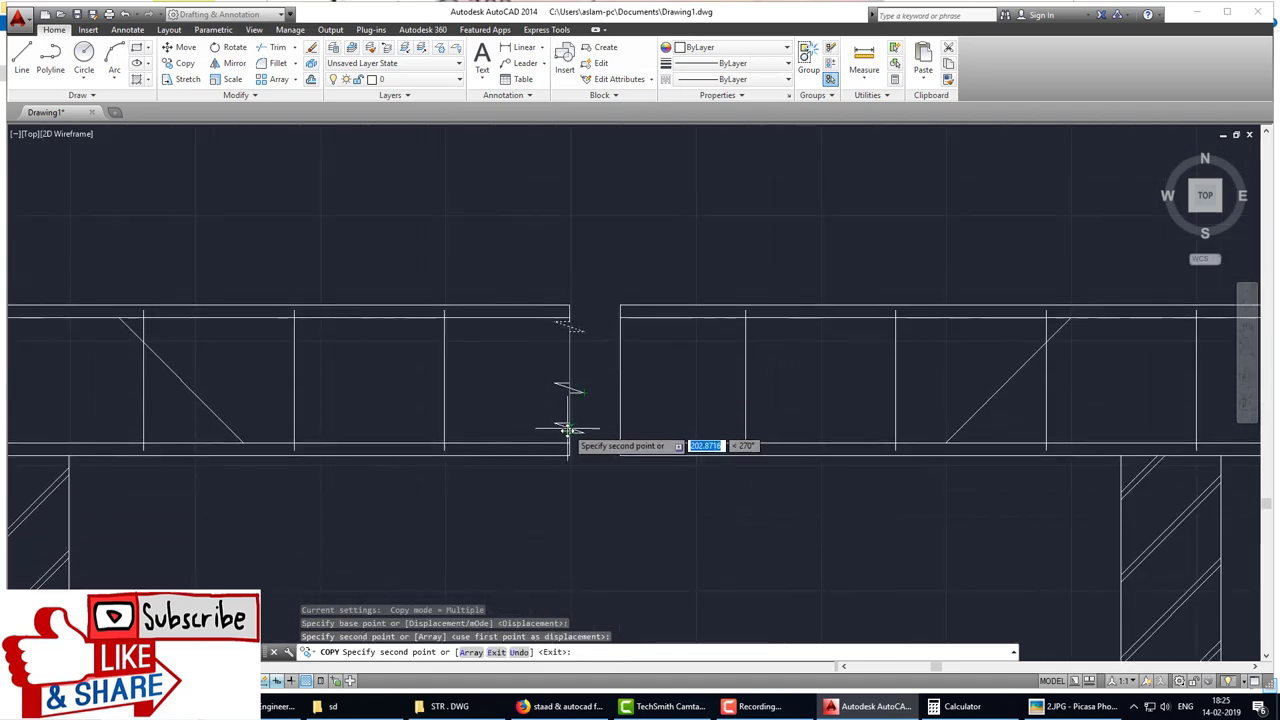
pyautogui.click(567, 430)
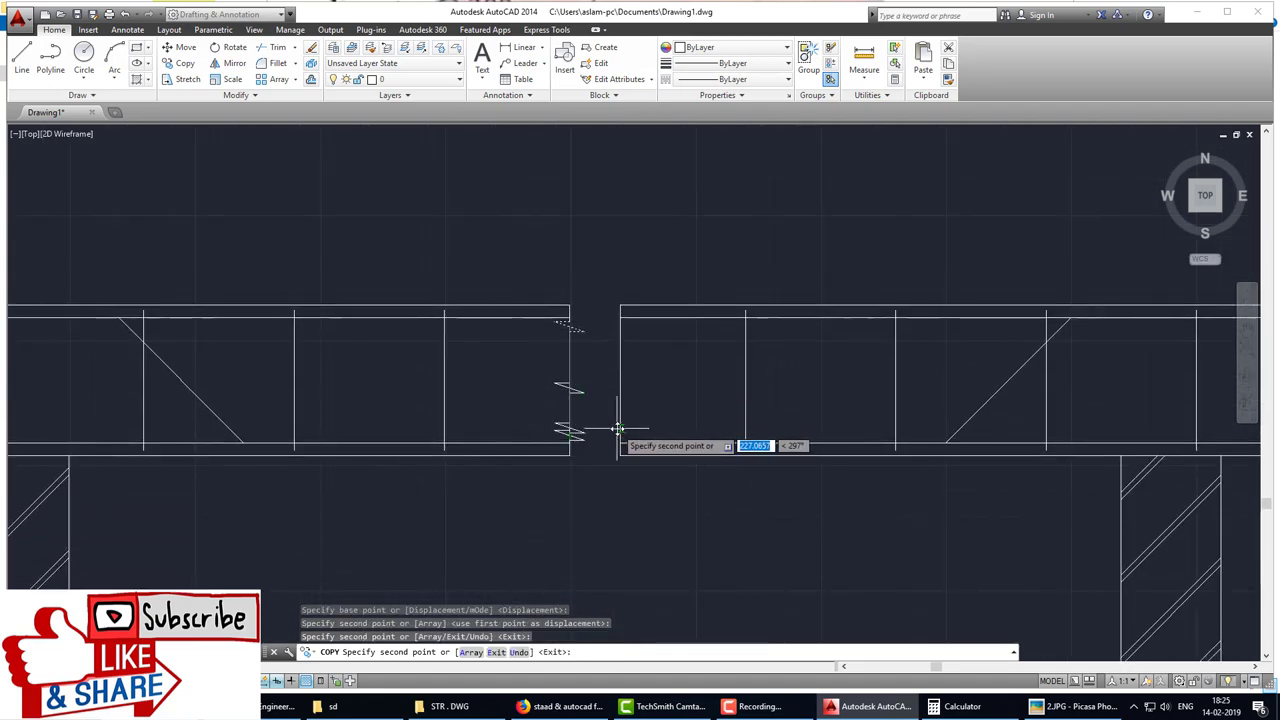
pyautogui.click(621, 435)
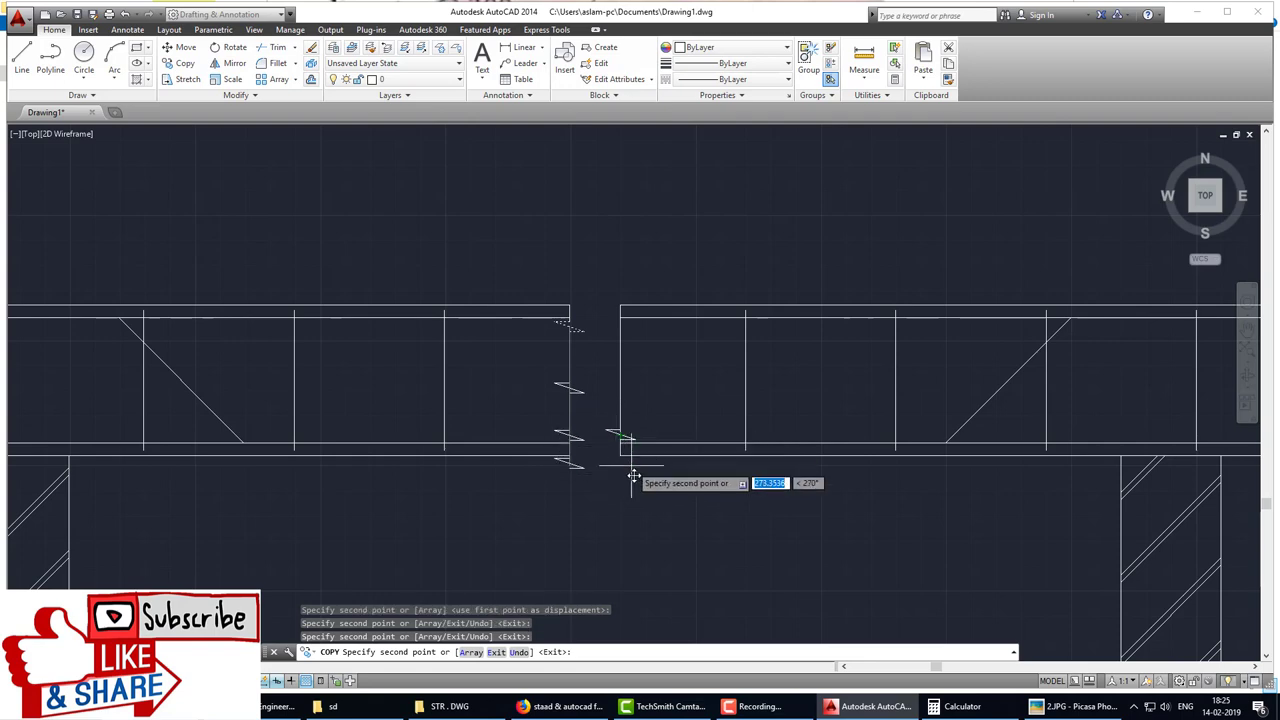
pyautogui.click(621, 385)
pyautogui.click(618, 327)
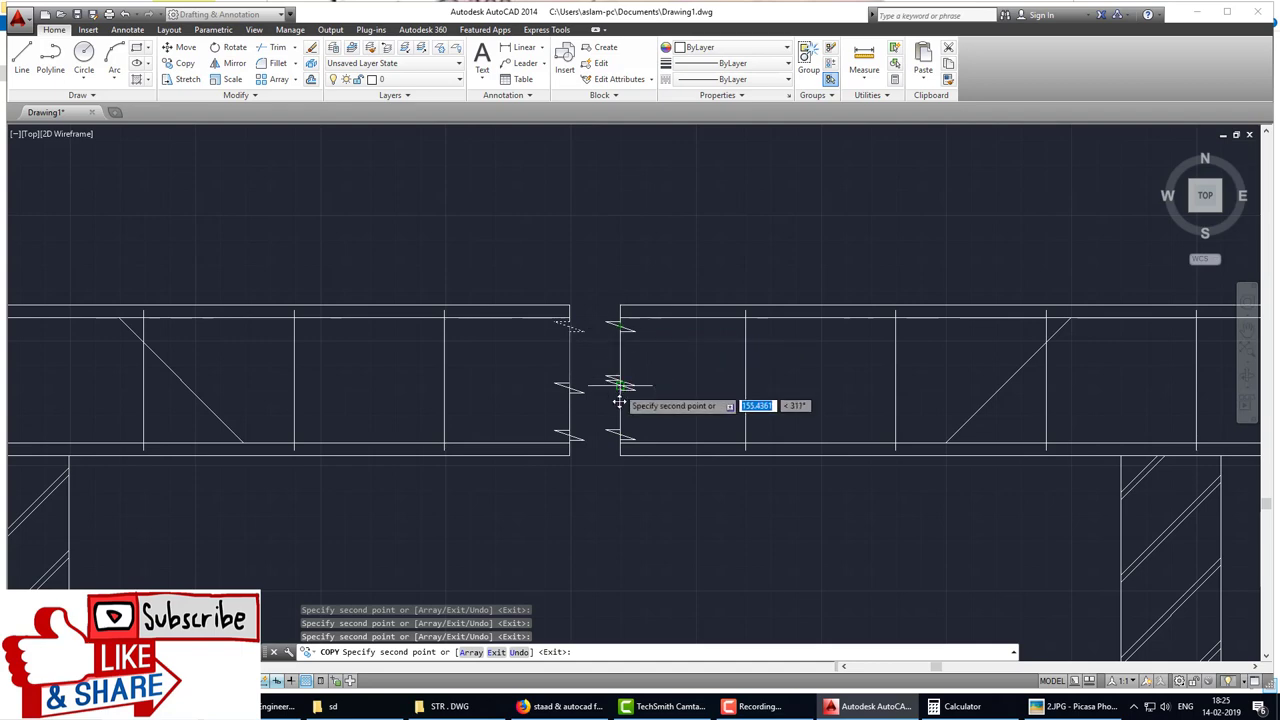
pyautogui.press('Escape')
pyautogui.scroll(4, 575, 407)
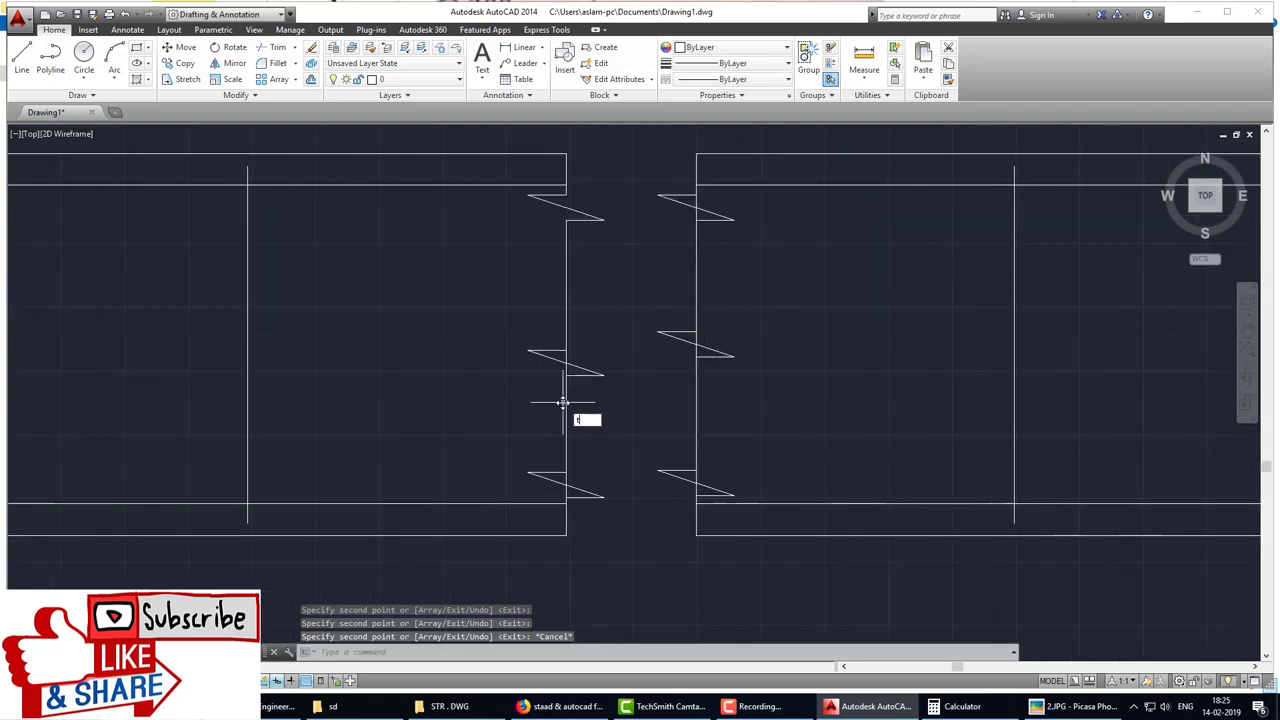
# Step: Trim the straight edge pieces inside the break marks on the left and right beam ends
pyautogui.write('r')
pyautogui.press('Return')
pyautogui.press('Return')
pyautogui.scroll(3, 560, 363)
pyautogui.click(553, 357)
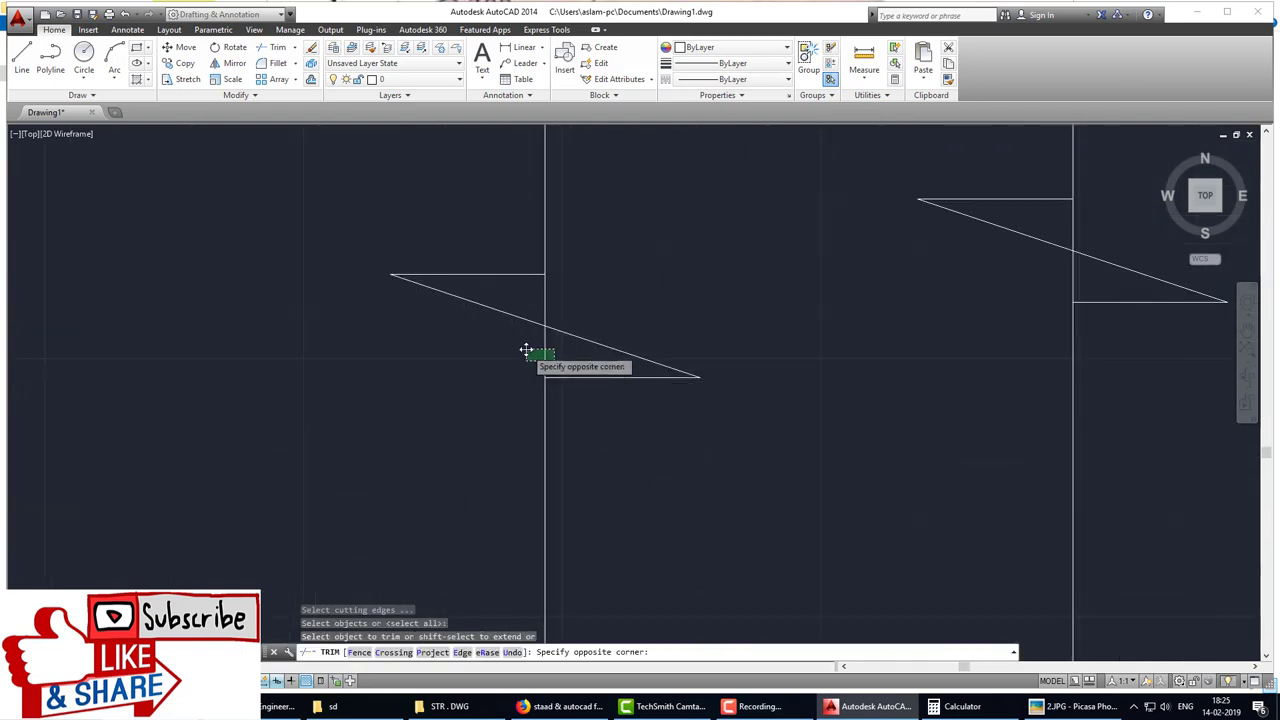
pyautogui.click(526, 351)
pyautogui.click(1087, 285)
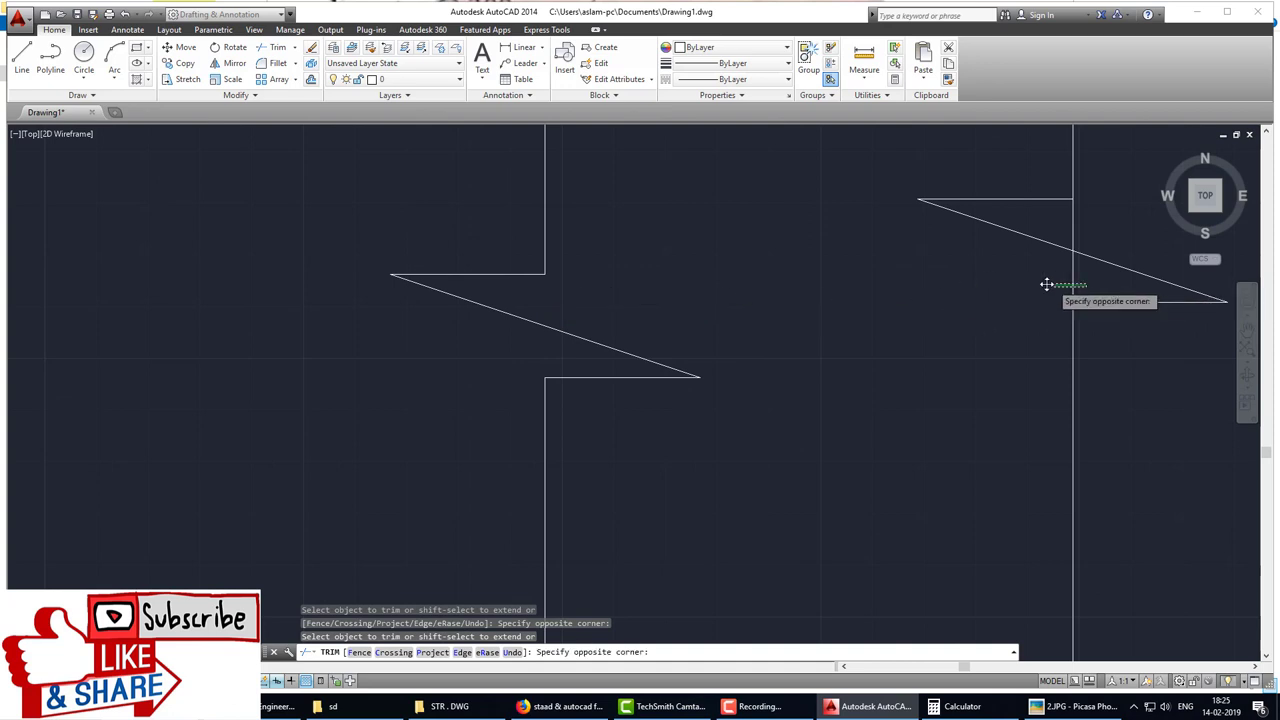
pyautogui.click(1054, 283)
pyautogui.scroll(-3, 1015, 376)
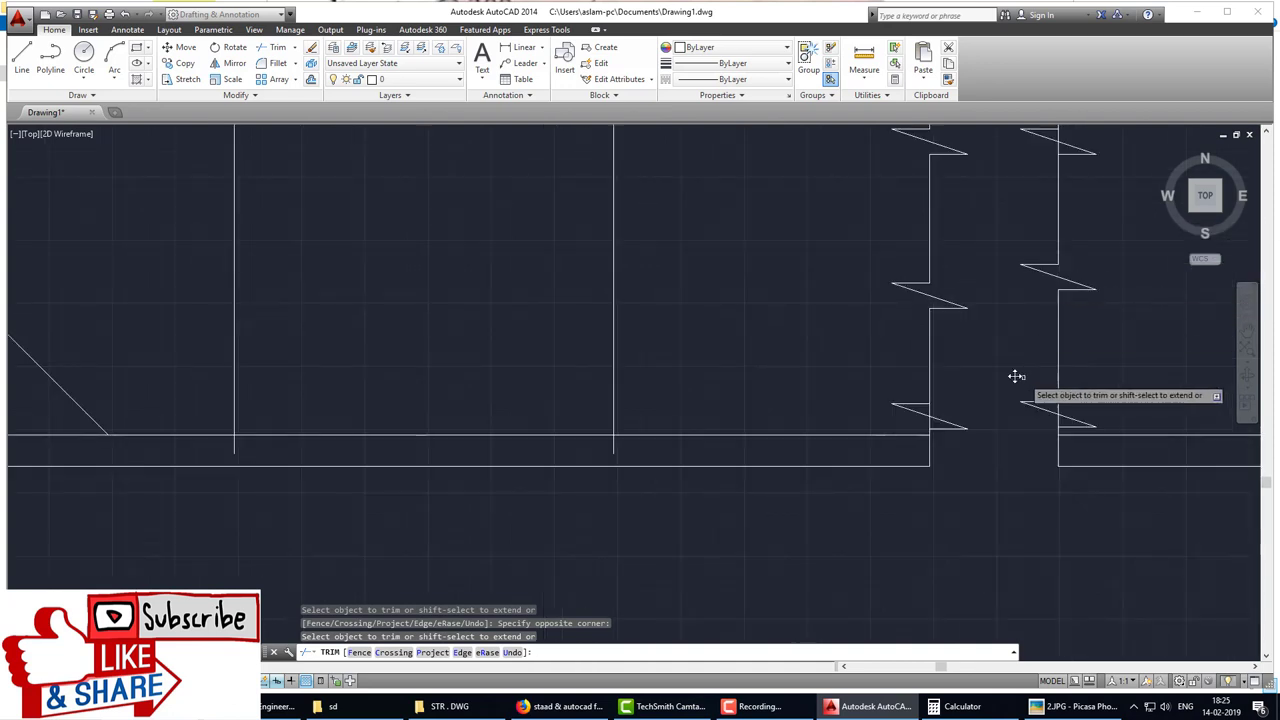
pyautogui.scroll(2, 1015, 376)
pyautogui.scroll(2, 908, 380)
pyautogui.click(914, 372)
pyautogui.click(866, 405)
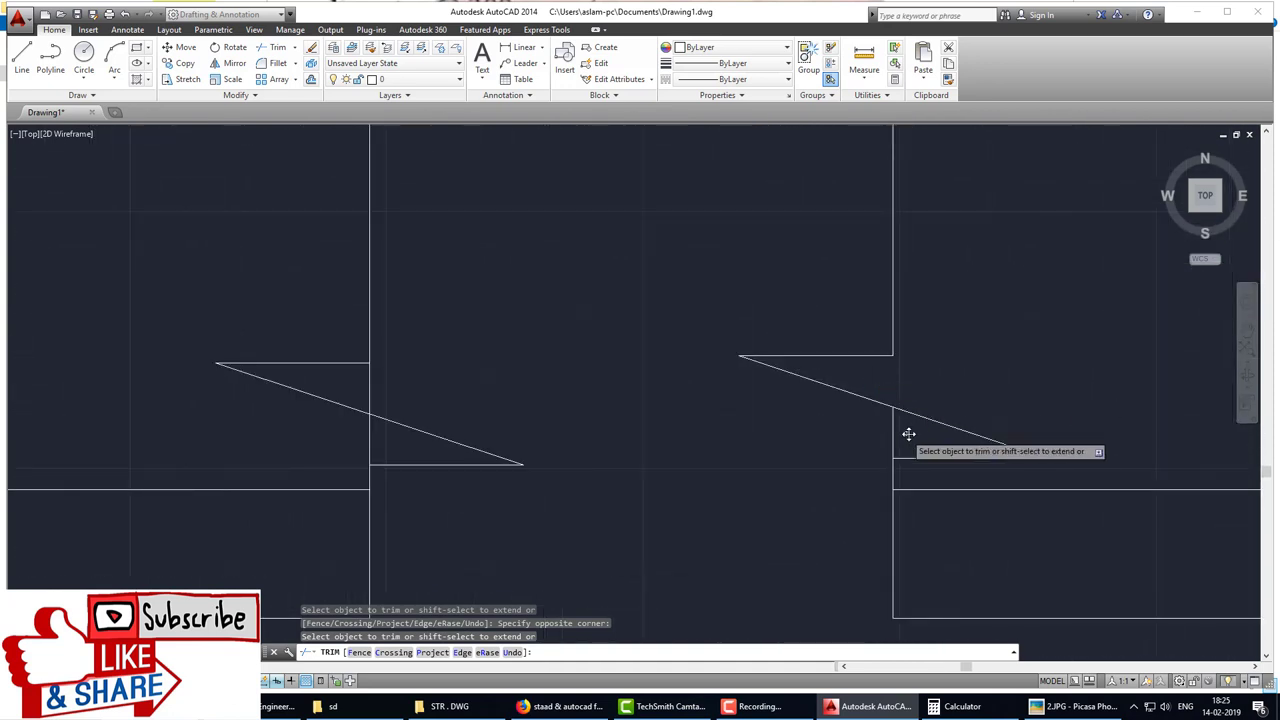
# Step: Trim the remaining vertical edge at the left break and check the leftover short line
pyautogui.click(365, 383)
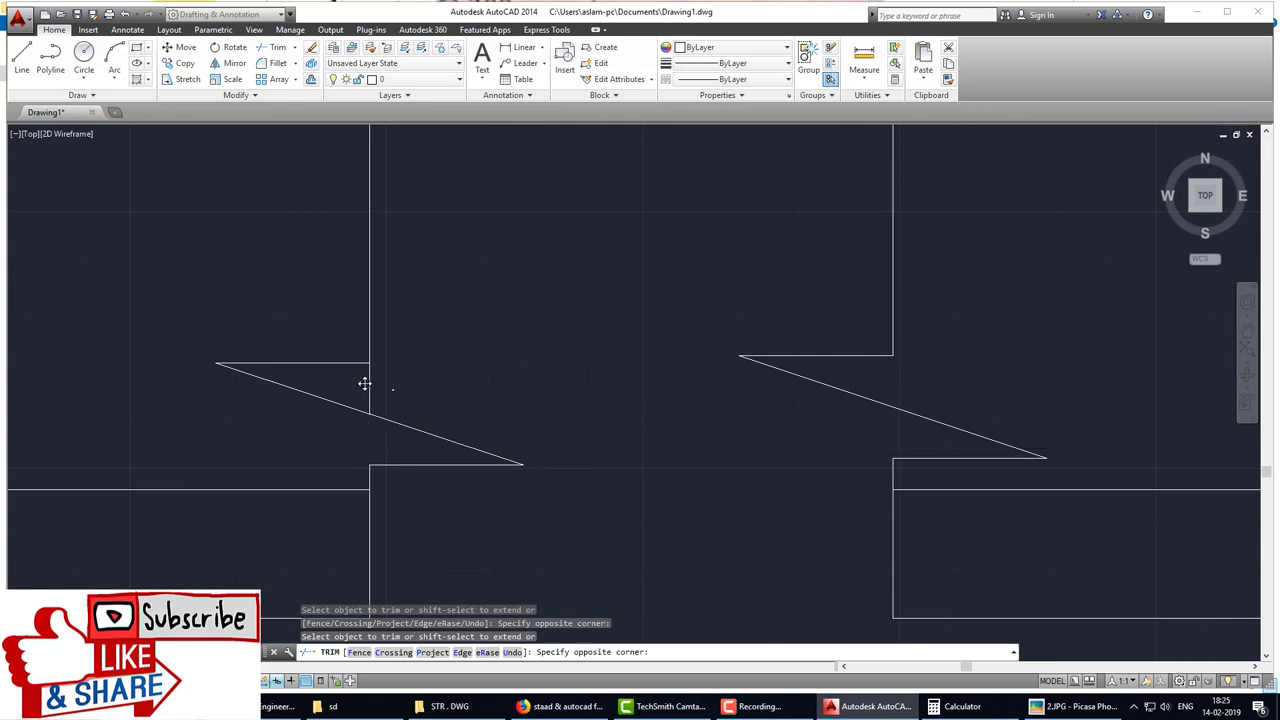
pyautogui.scroll(-5, 455, 362)
pyautogui.scroll(5, 545, 200)
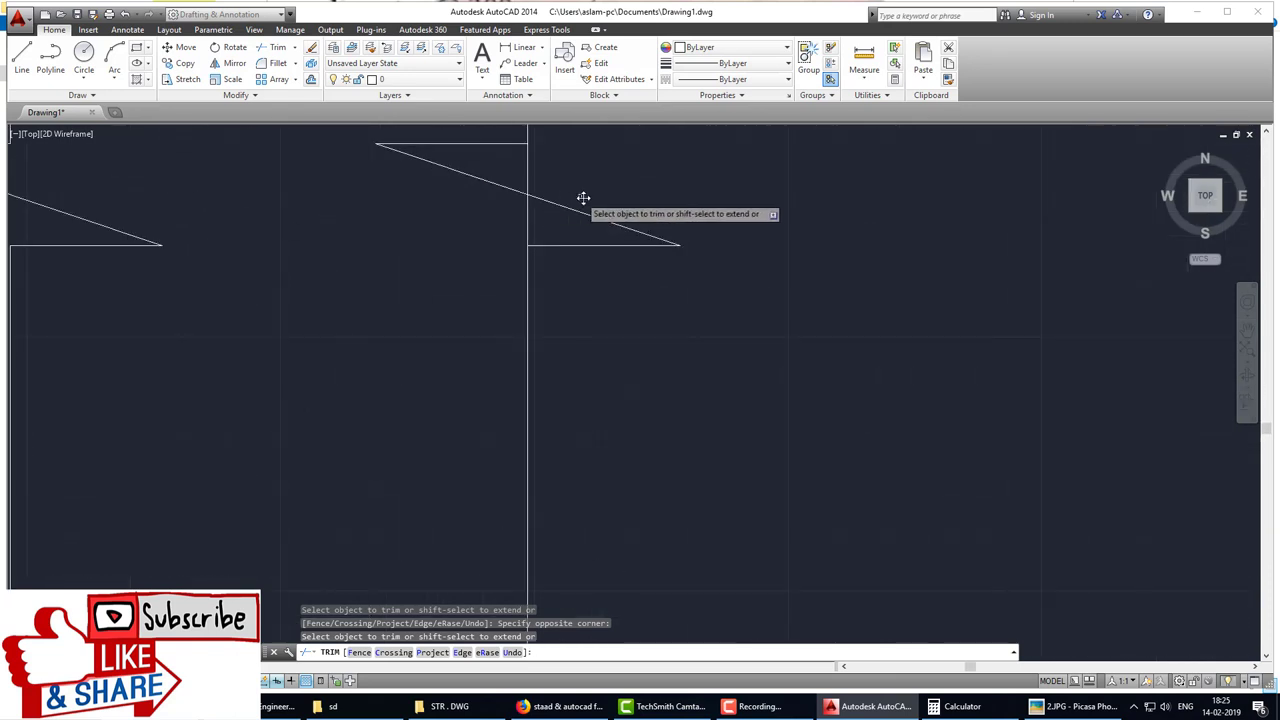
pyautogui.click(519, 219)
pyautogui.scroll(-3, 555, 205)
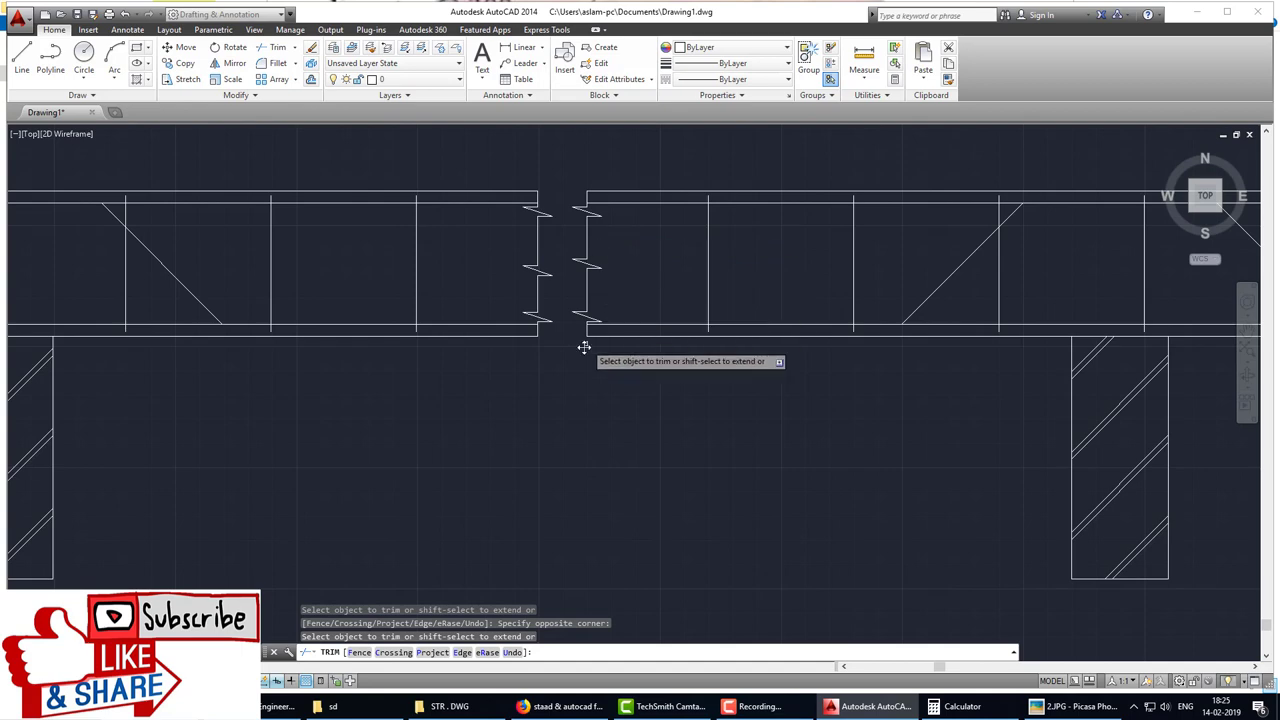
pyautogui.press('Escape')
pyautogui.scroll(5, 490, 325)
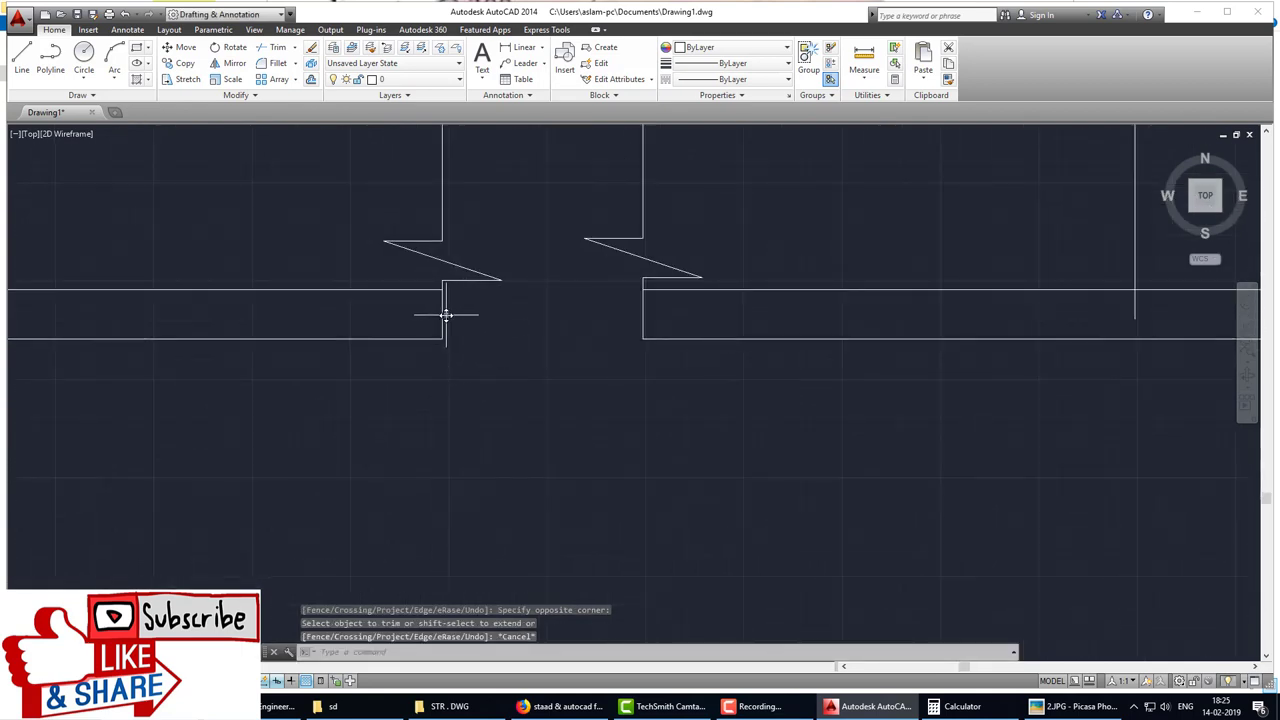
pyautogui.click(442, 314)
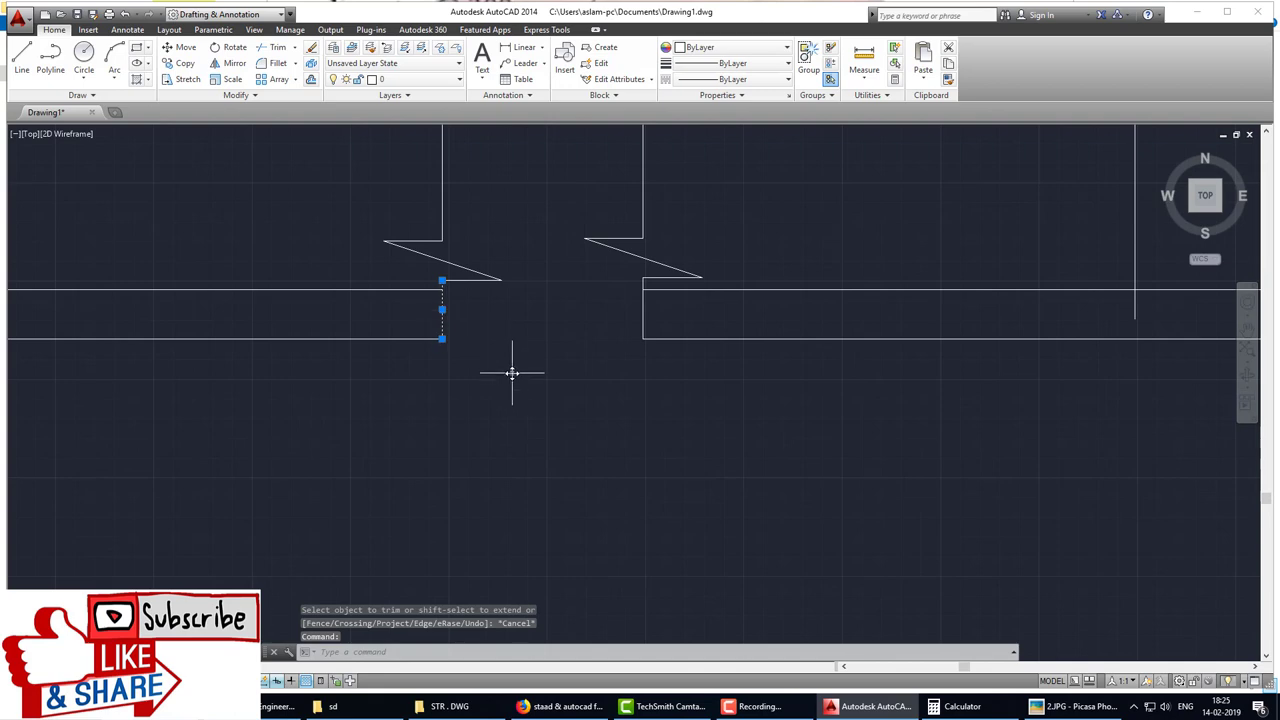
pyautogui.press('Escape')
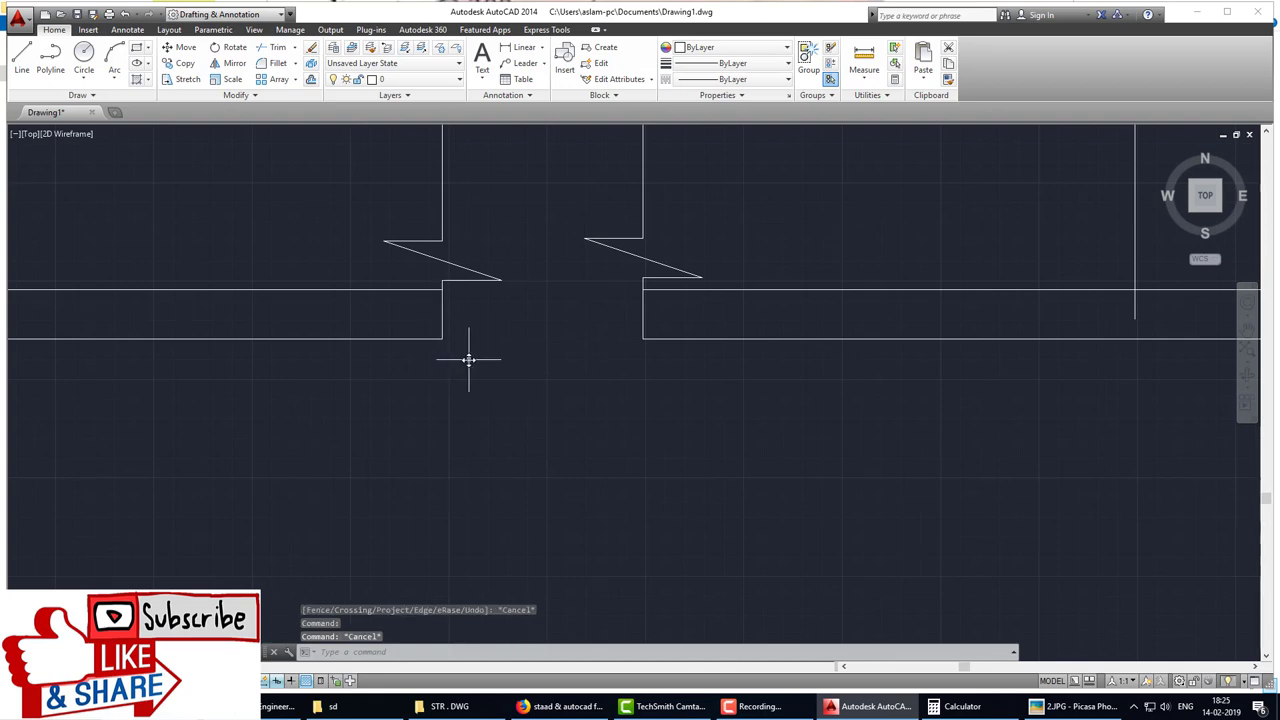
# Step: Add 5-unit vertical tails at the lower corners of both beam ends at the break
pyautogui.write('l')
pyautogui.press('Return')
pyautogui.click(443, 343)
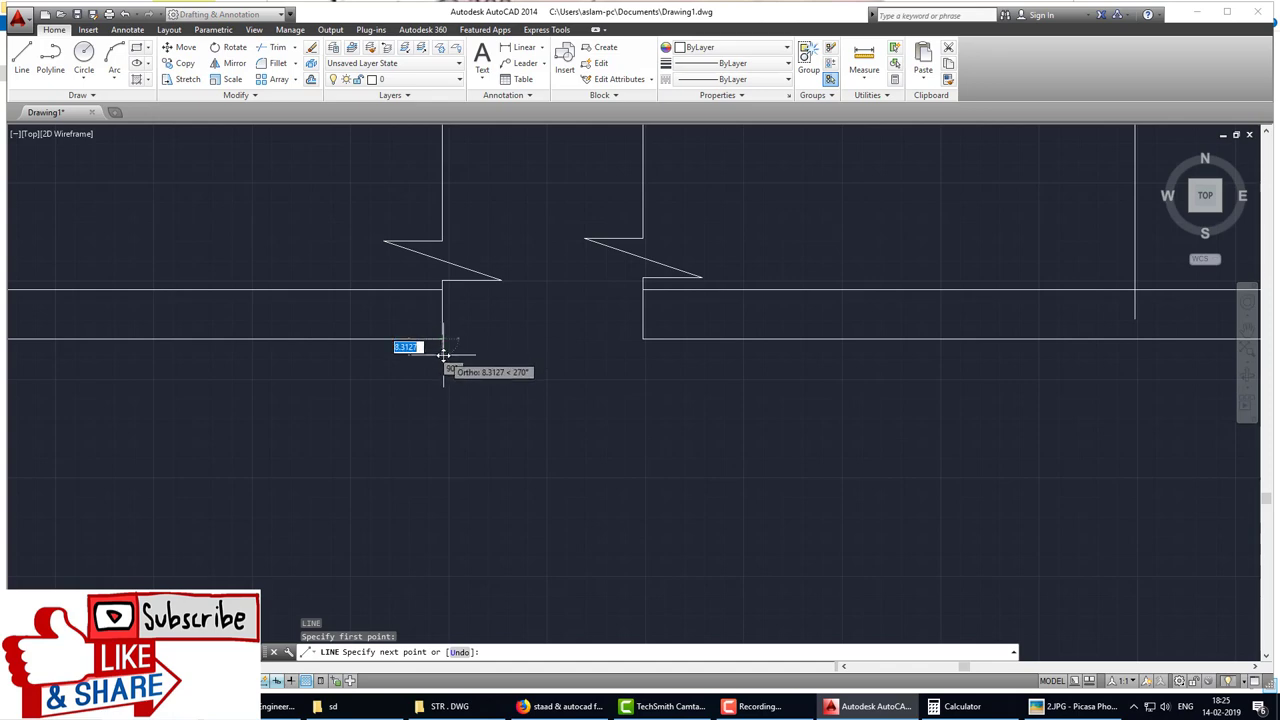
pyautogui.write('5')
pyautogui.press('Return')
pyautogui.press('Return')
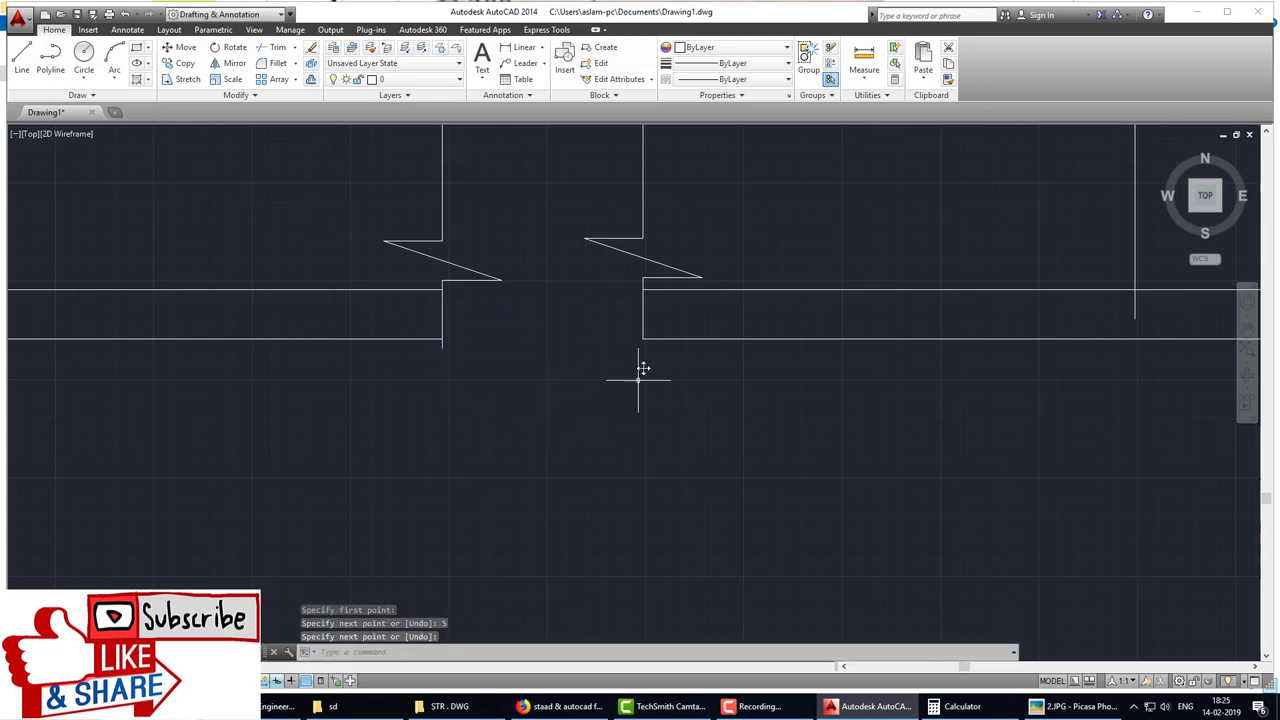
pyautogui.press('Return')
pyautogui.click(643, 340)
pyautogui.write('5')
pyautogui.press('Return')
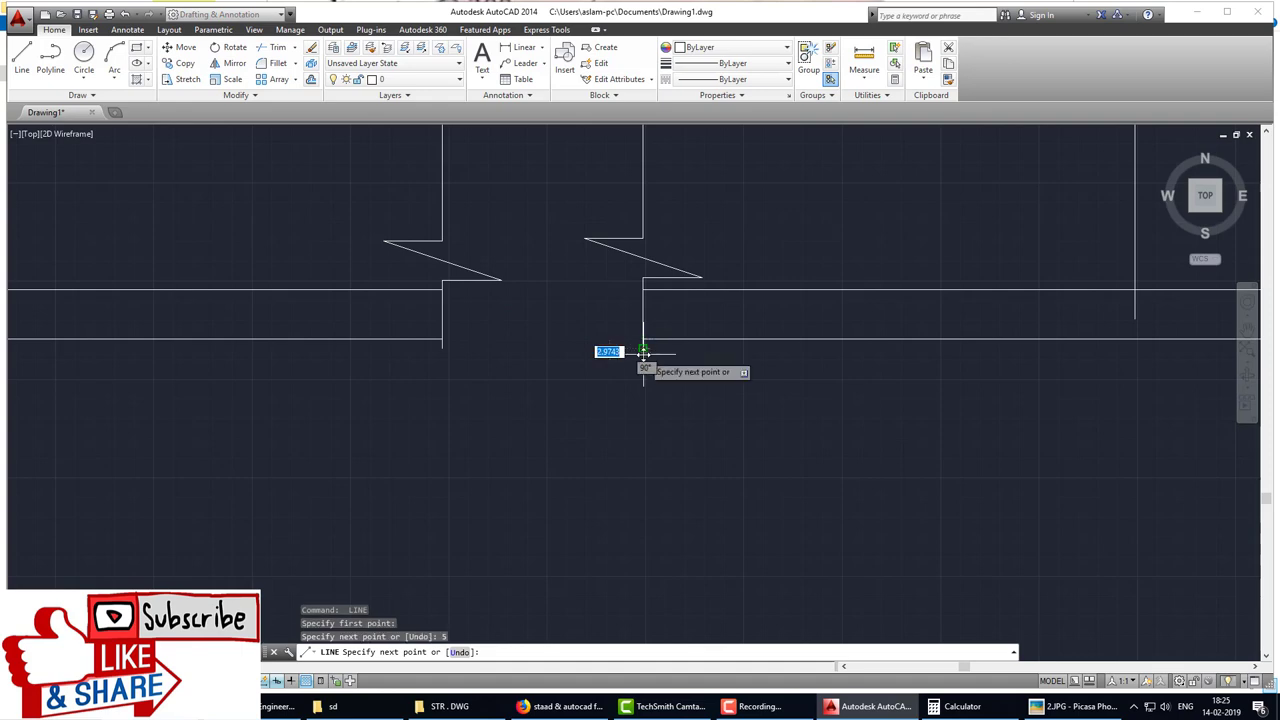
pyautogui.press('Return')
# Step: Add 5-unit vertical tails at the upper corners of both break lines
pyautogui.moveTo(714, 428); pyautogui.dragTo(565, 390, button='middle')
pyautogui.scroll(2, 565, 390)
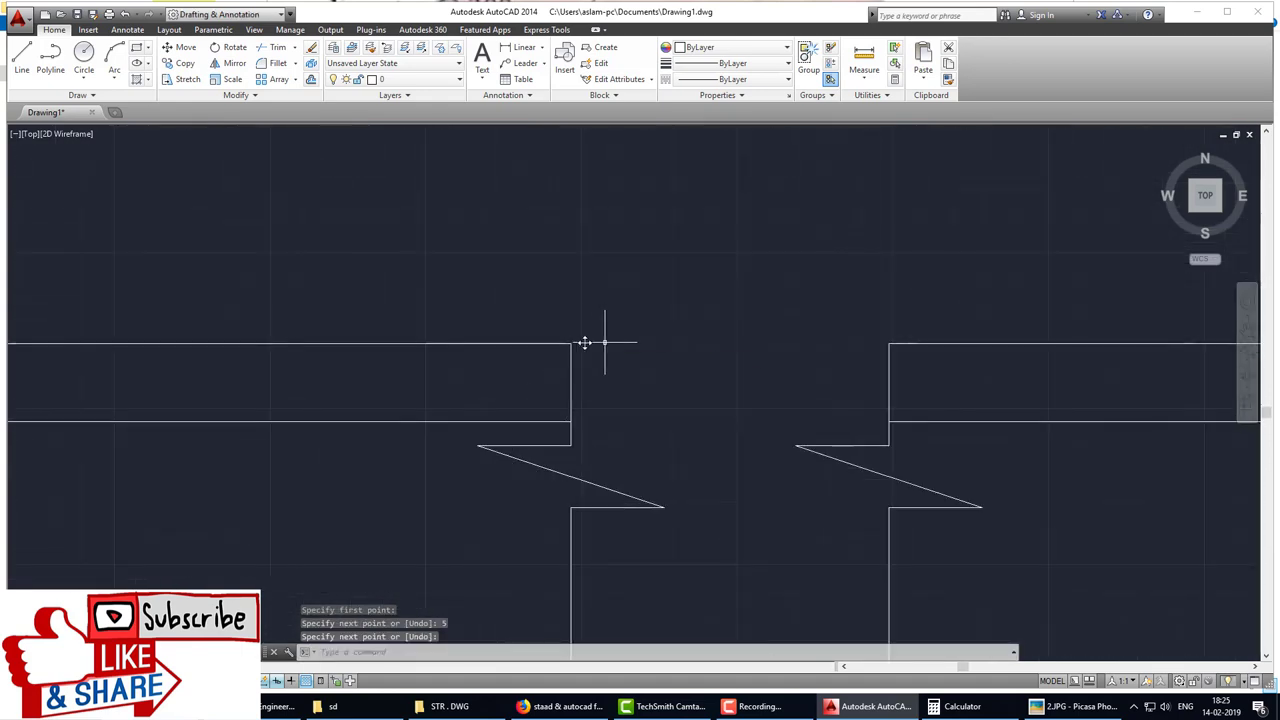
pyautogui.press('Return')
pyautogui.click(571, 343)
pyautogui.press('Return')
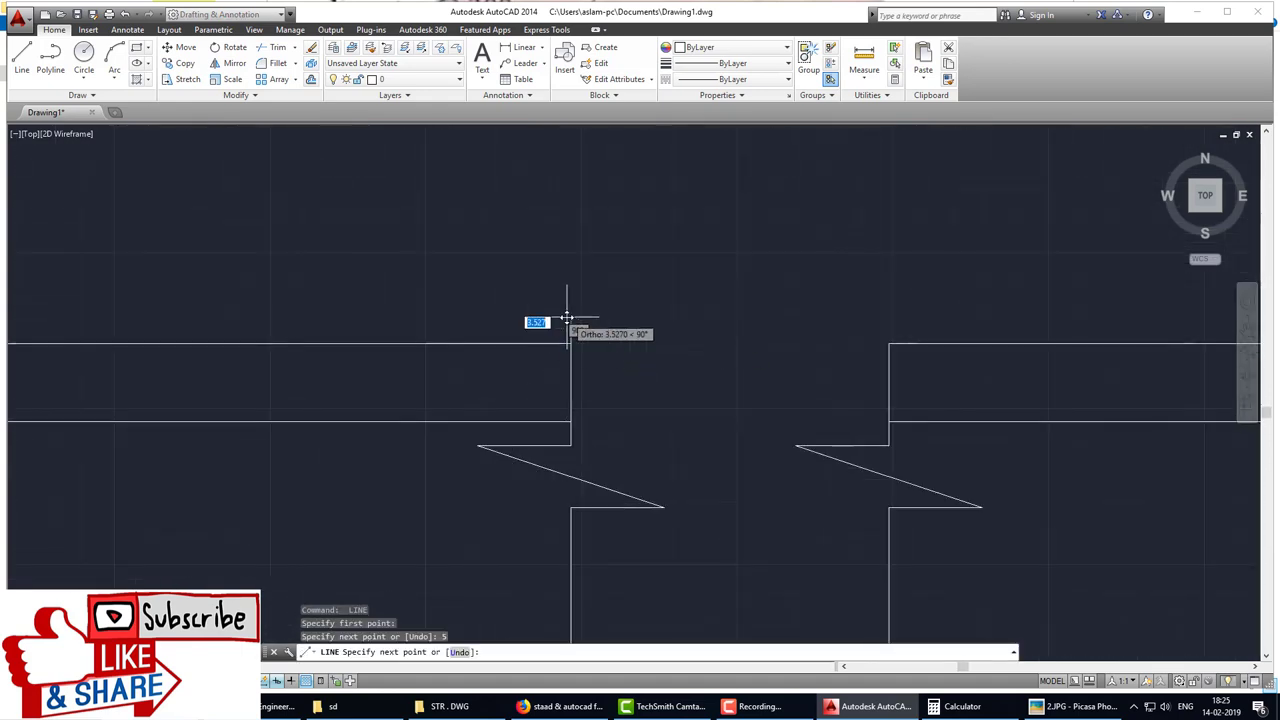
pyautogui.press('Return')
pyautogui.press('Return')
pyautogui.click(890, 345)
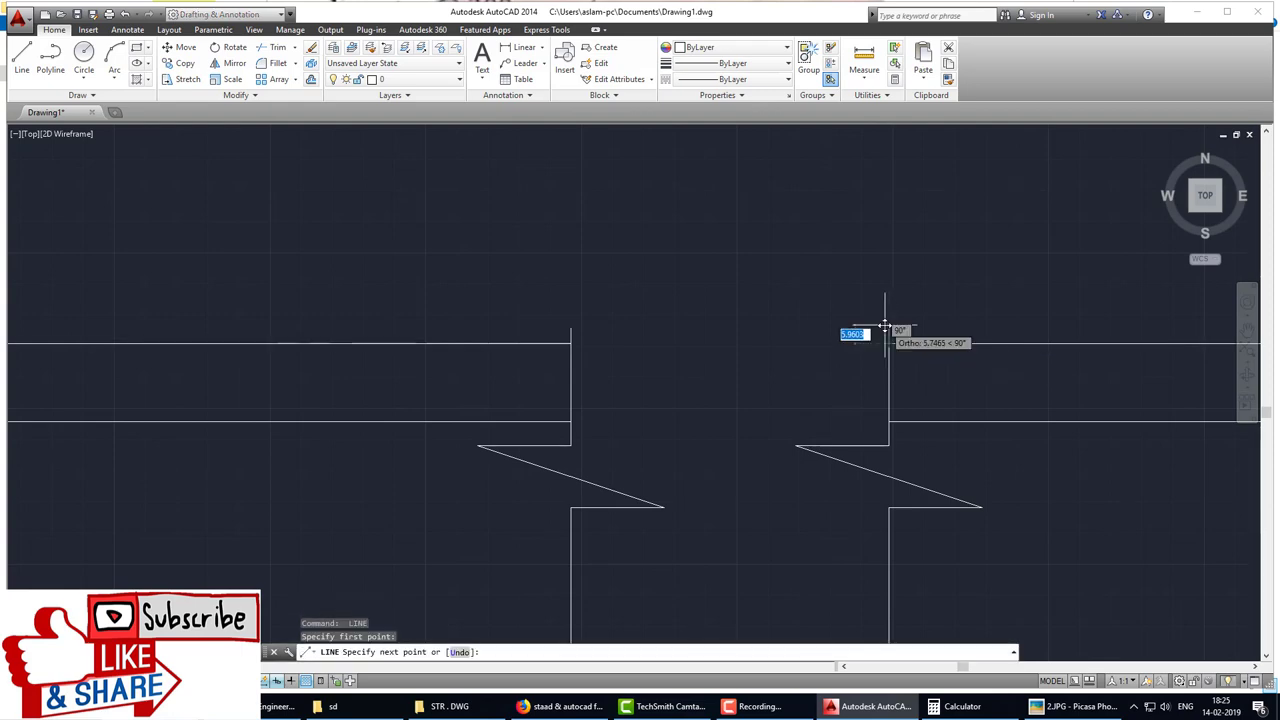
pyautogui.write('5')
pyautogui.press('Return')
pyautogui.press('Escape')
pyautogui.scroll(-2, 914, 371)
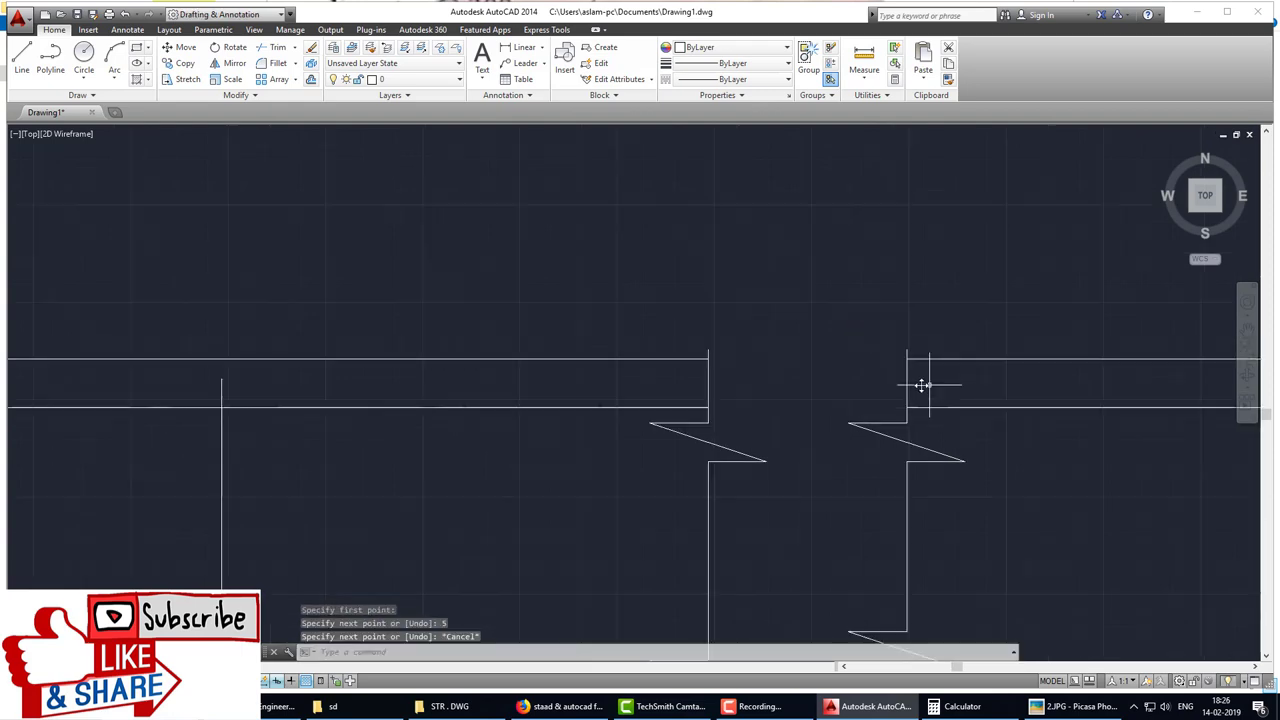
pyautogui.scroll(-1, 745, 421)
pyautogui.scroll(-2, 745, 421)
pyautogui.scroll(-1, 657, 366)
# Step: Erase the plain end line at the beam's right end
pyautogui.moveTo(874, 451); pyautogui.dragTo(714, 423, button='middle')
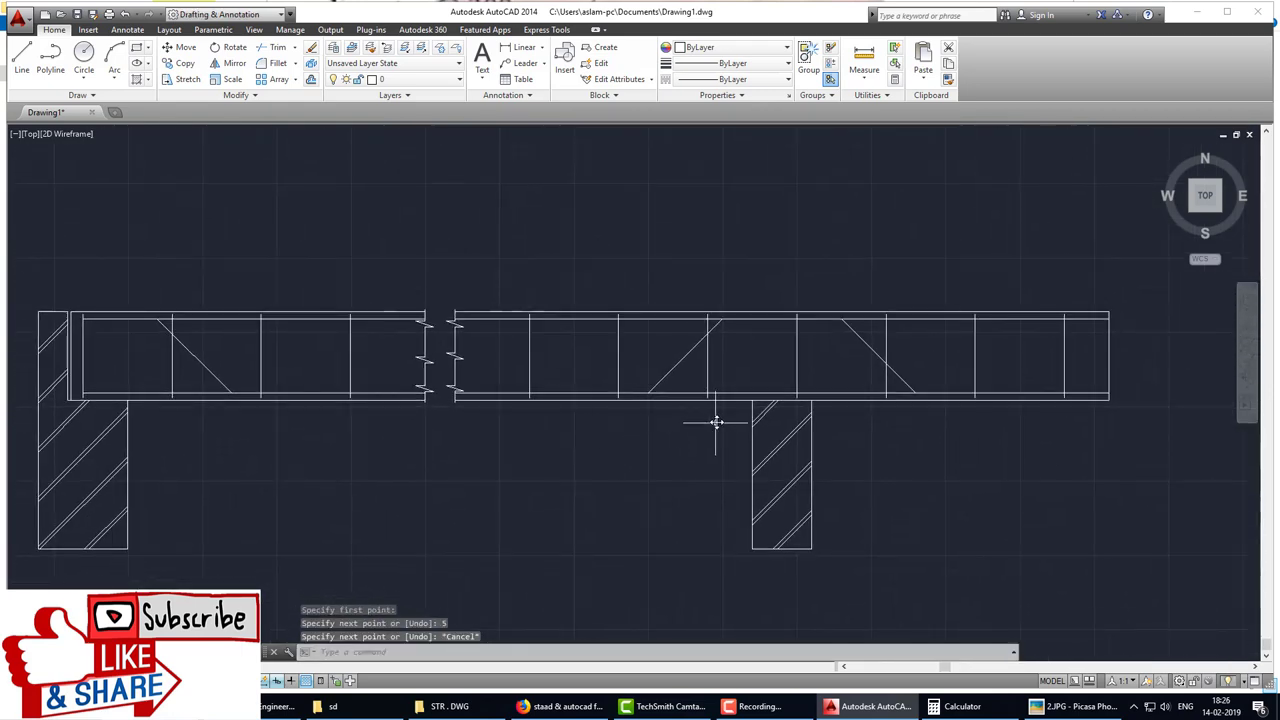
pyautogui.scroll(-2, 714, 423)
pyautogui.scroll(2, 600, 403)
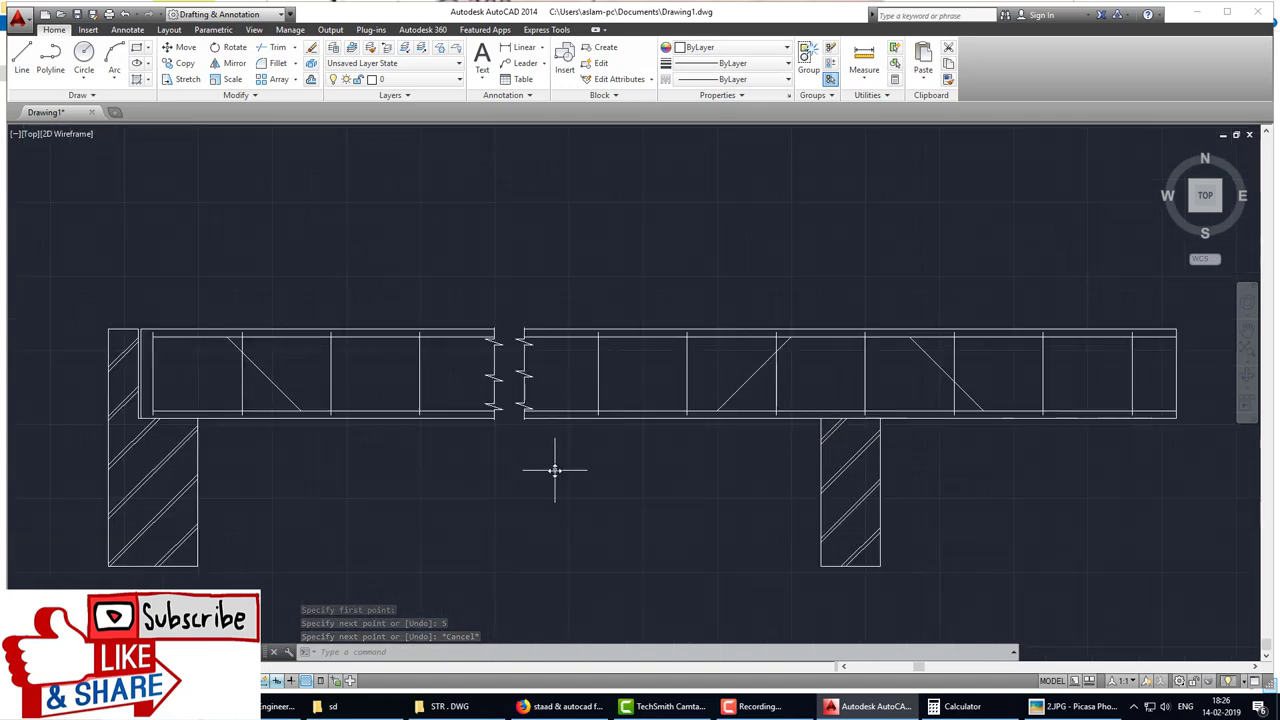
pyautogui.write('ct ')
pyautogui.write('o')
pyautogui.press('Return')
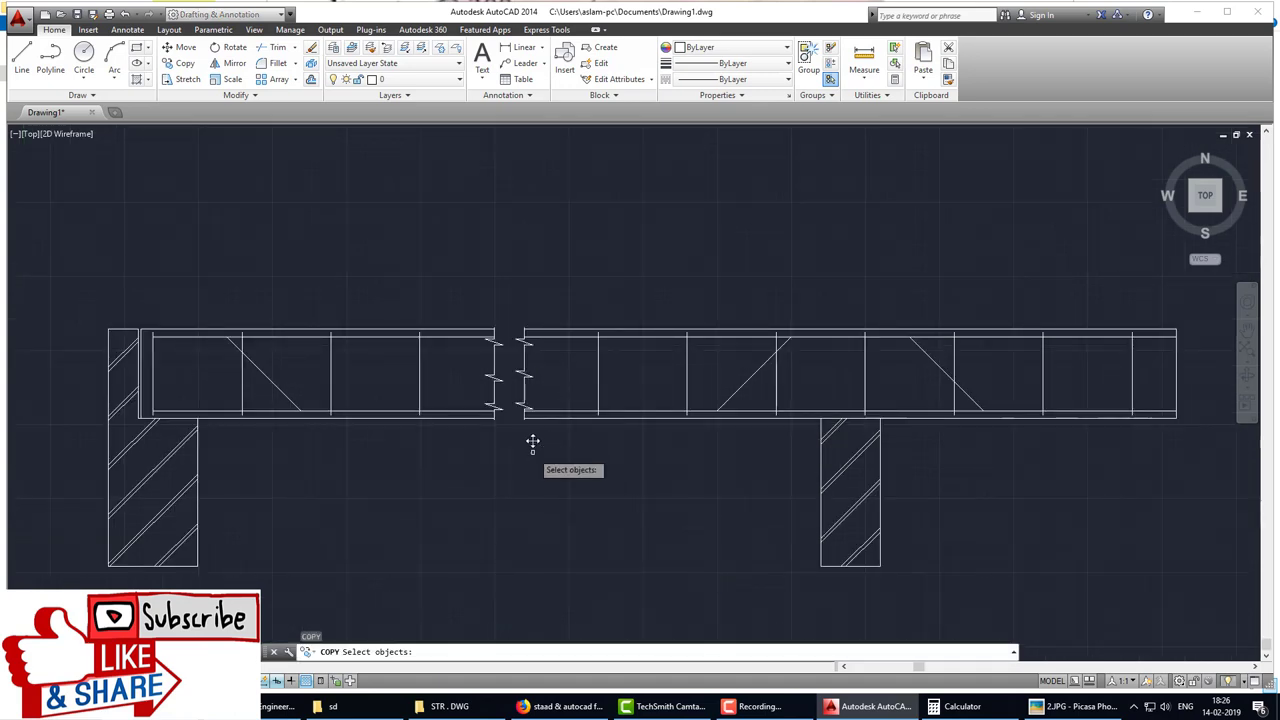
pyautogui.click(527, 436)
pyautogui.click(514, 334)
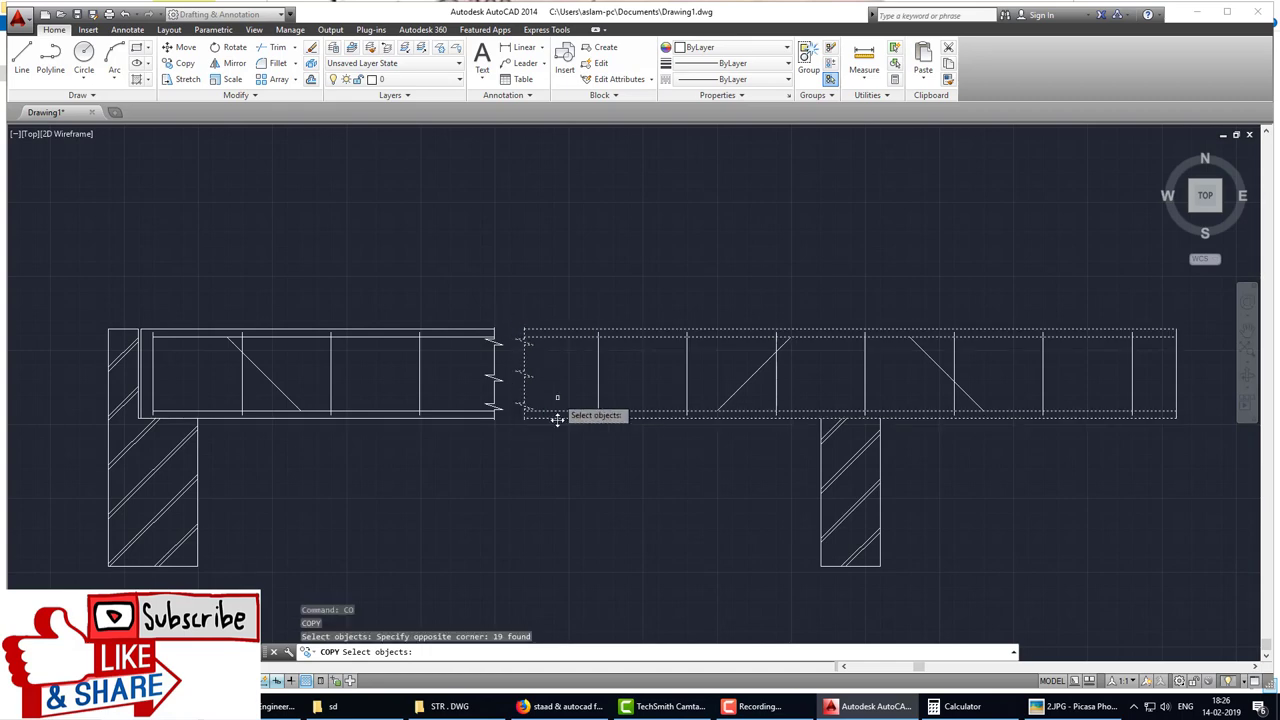
pyautogui.press('Escape')
pyautogui.press('Return')
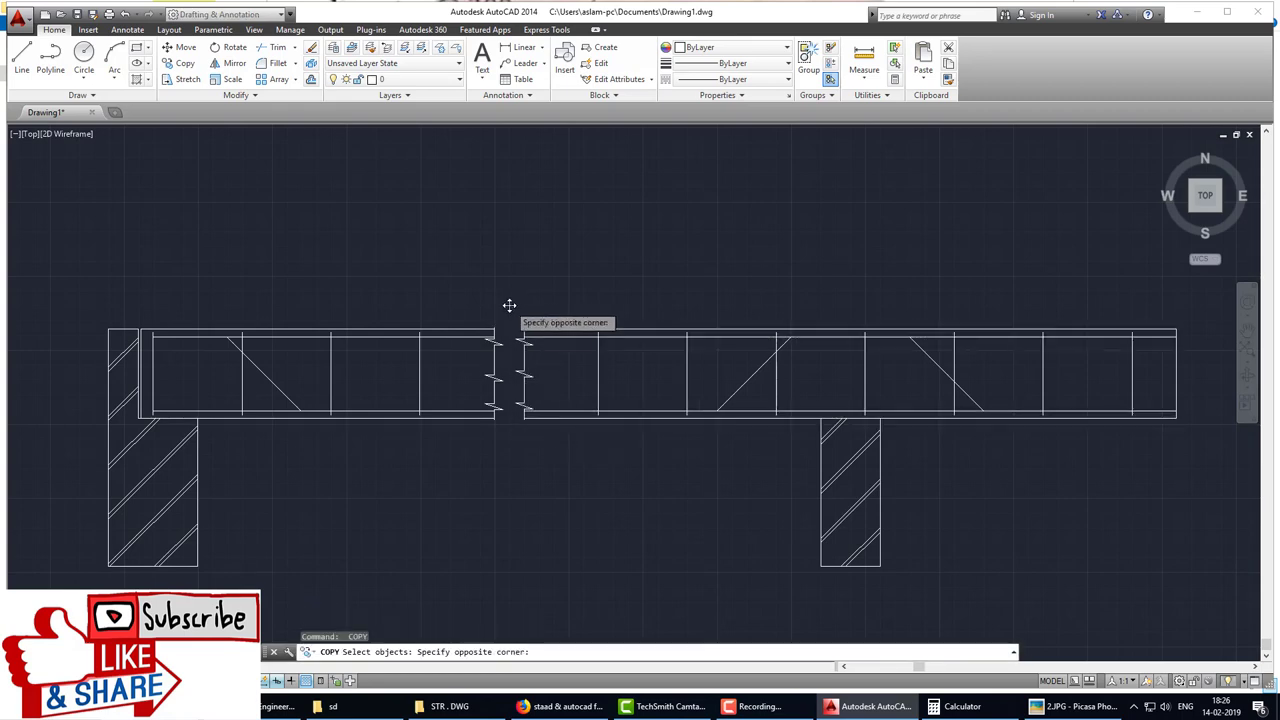
pyautogui.click(523, 432)
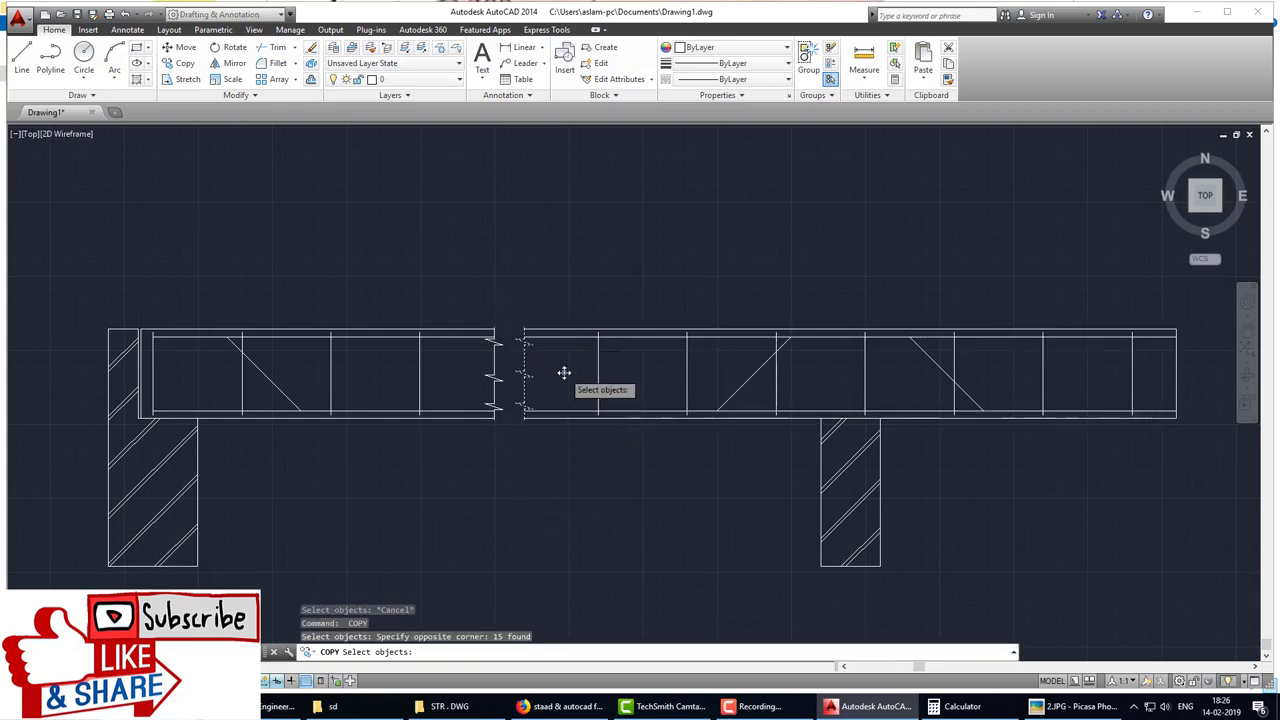
pyautogui.press('Return')
pyautogui.click(526, 372)
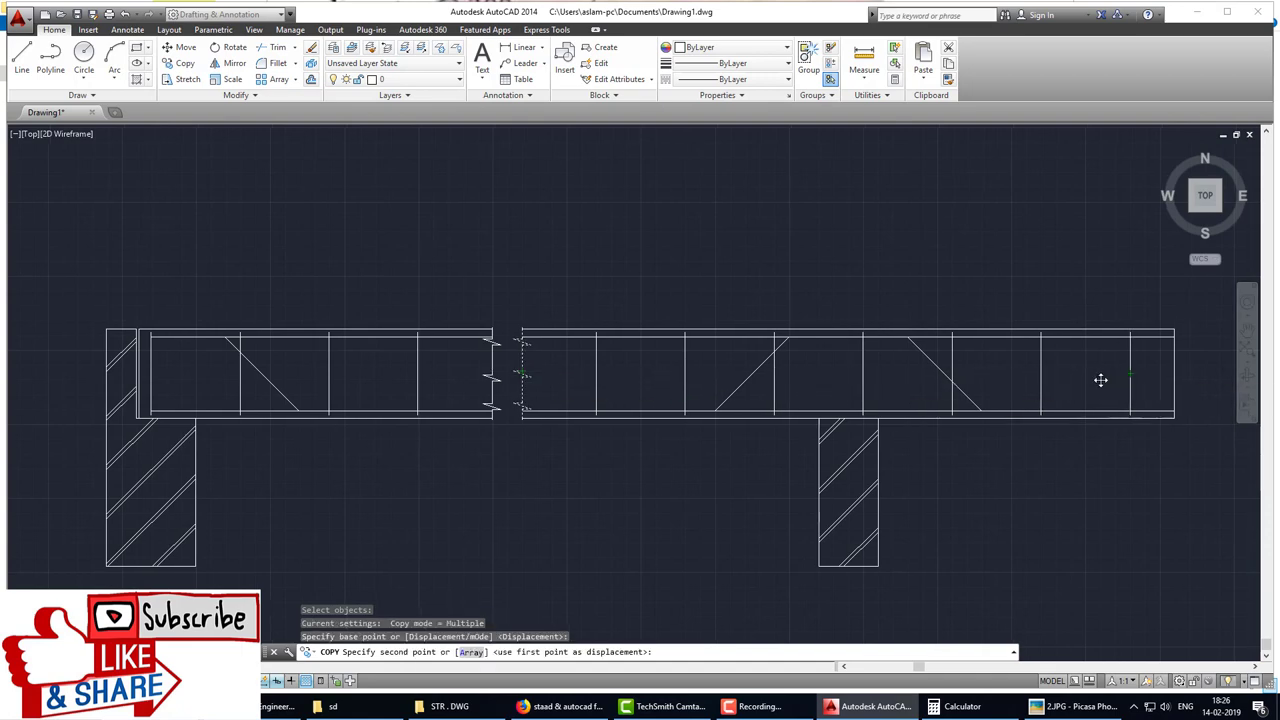
pyautogui.moveTo(1100, 380); pyautogui.dragTo(652, 418, button='middle')
pyautogui.press('Escape')
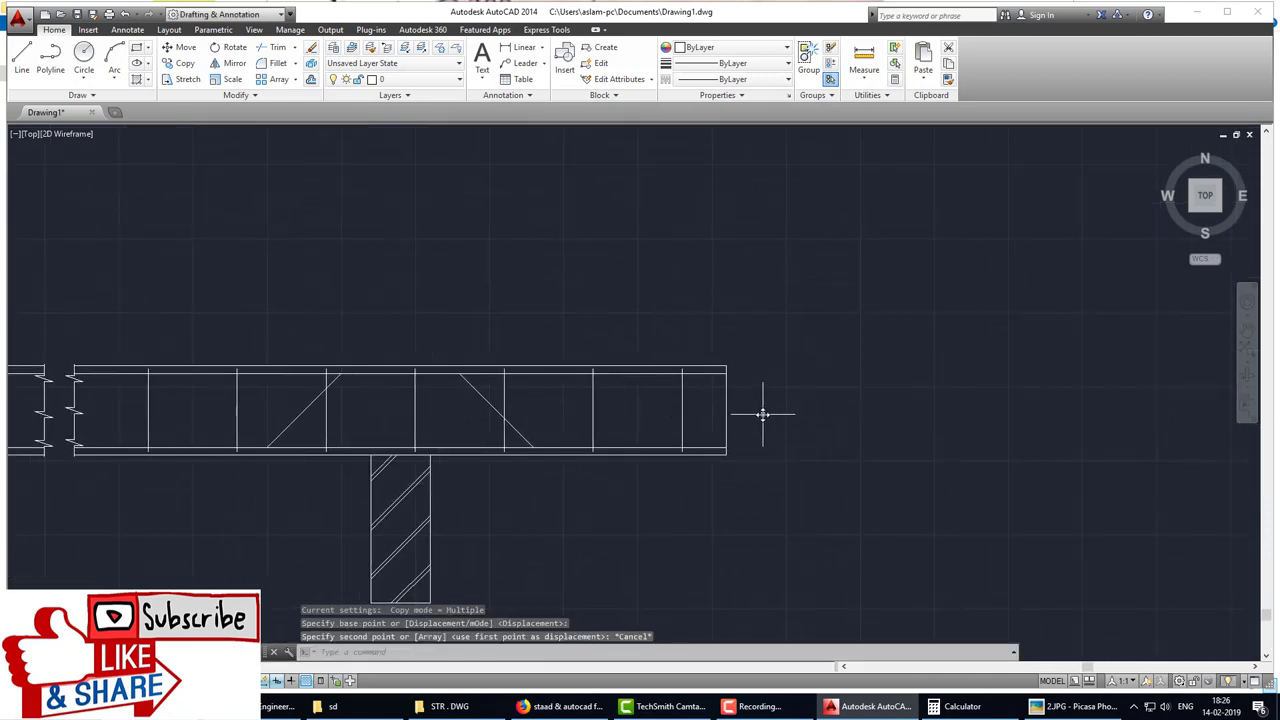
pyautogui.write('ef')
pyautogui.press('Return')
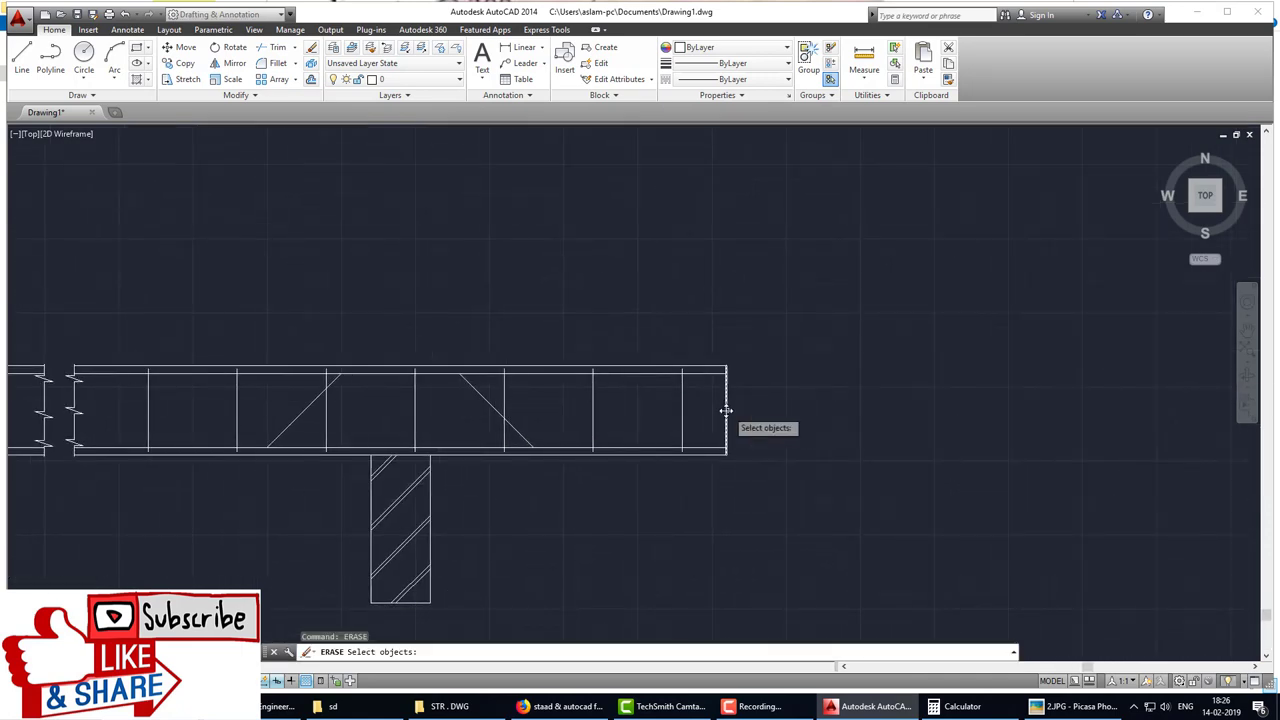
pyautogui.click(726, 411)
pyautogui.scroll(-3, 735, 425)
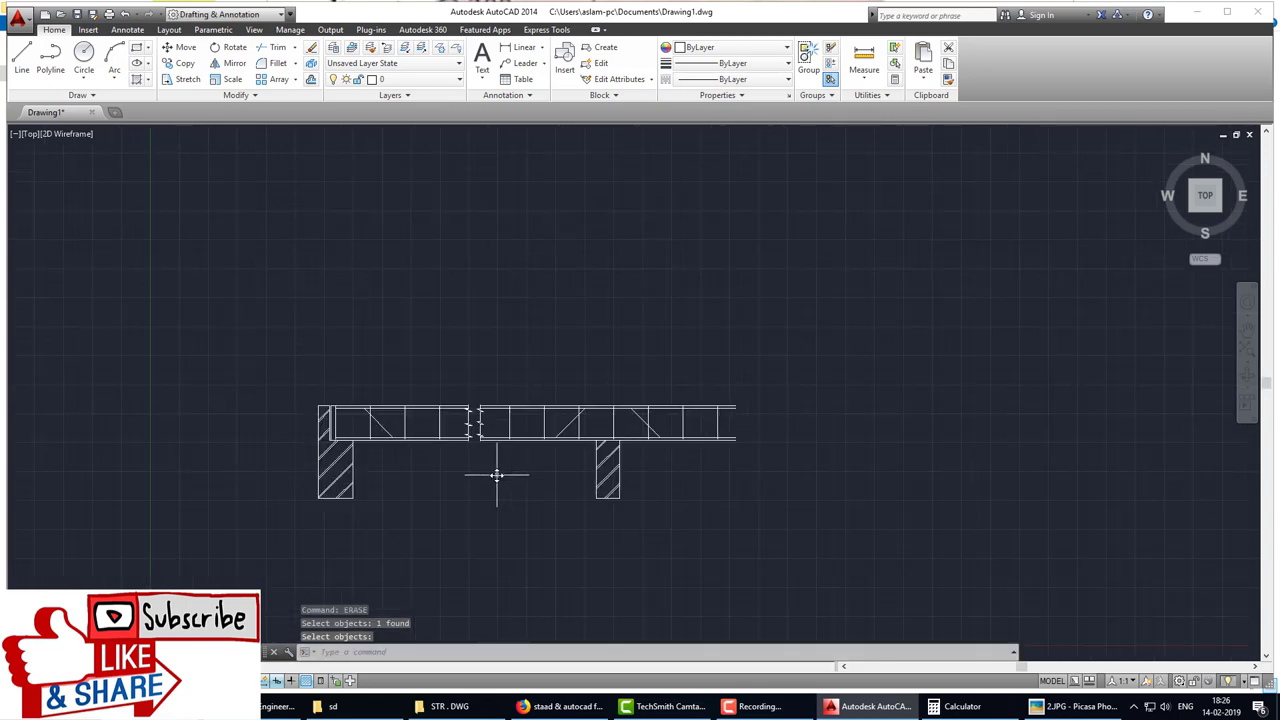
pyautogui.write('co')
# Step: Copy the break lines from the mid-span gap and place them at the beam's right end
pyautogui.press('Return')
pyautogui.scroll(3, 487, 463)
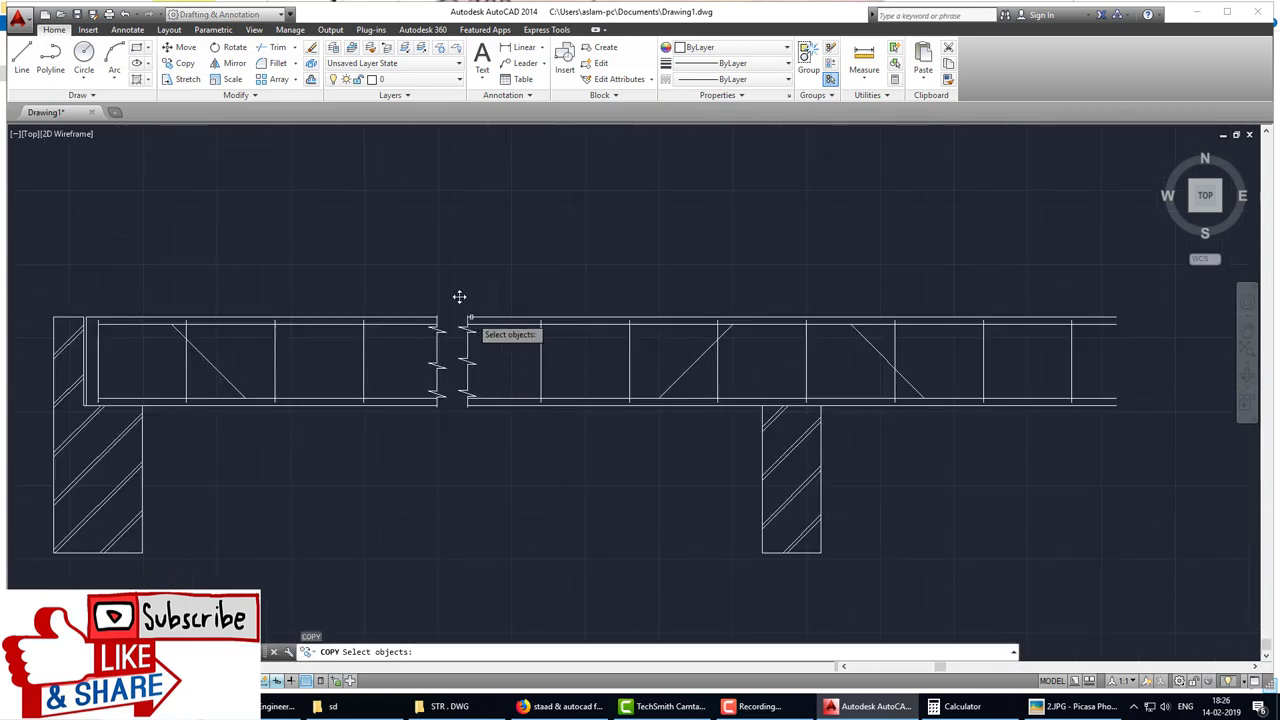
pyautogui.moveTo(455, 286); pyautogui.dragTo(466, 428)
pyautogui.press('Return')
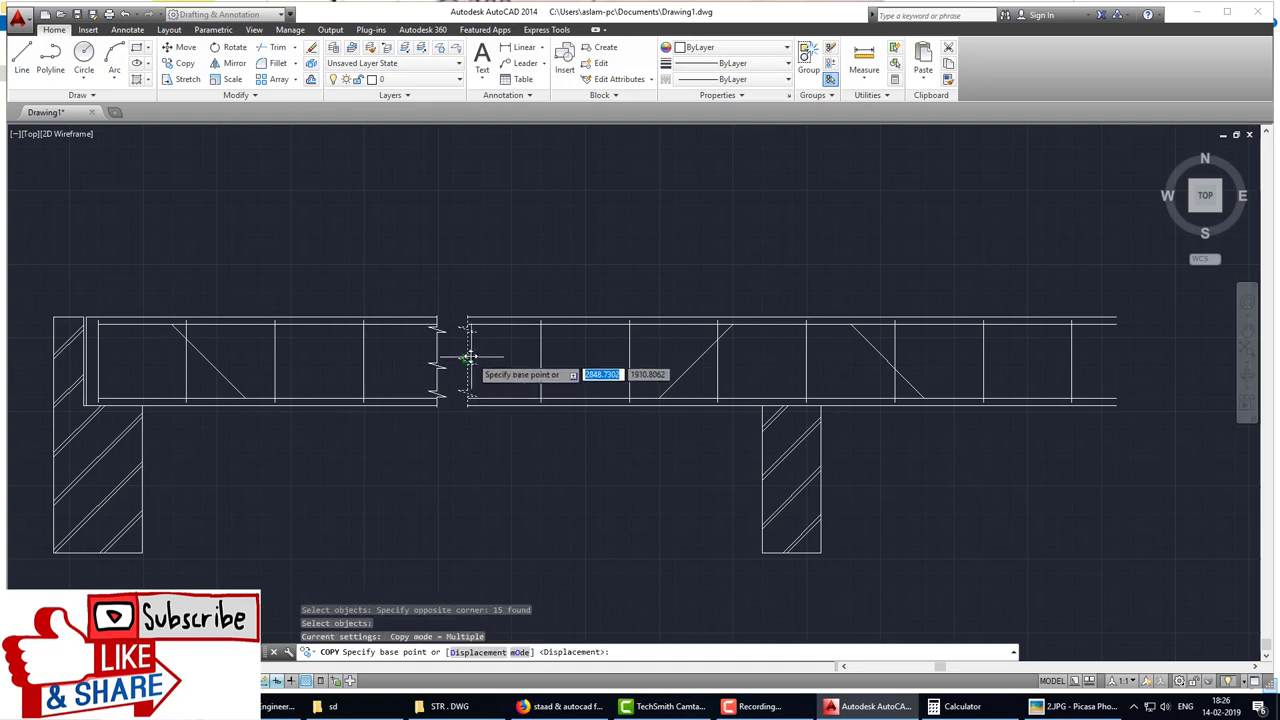
pyautogui.click(466, 358)
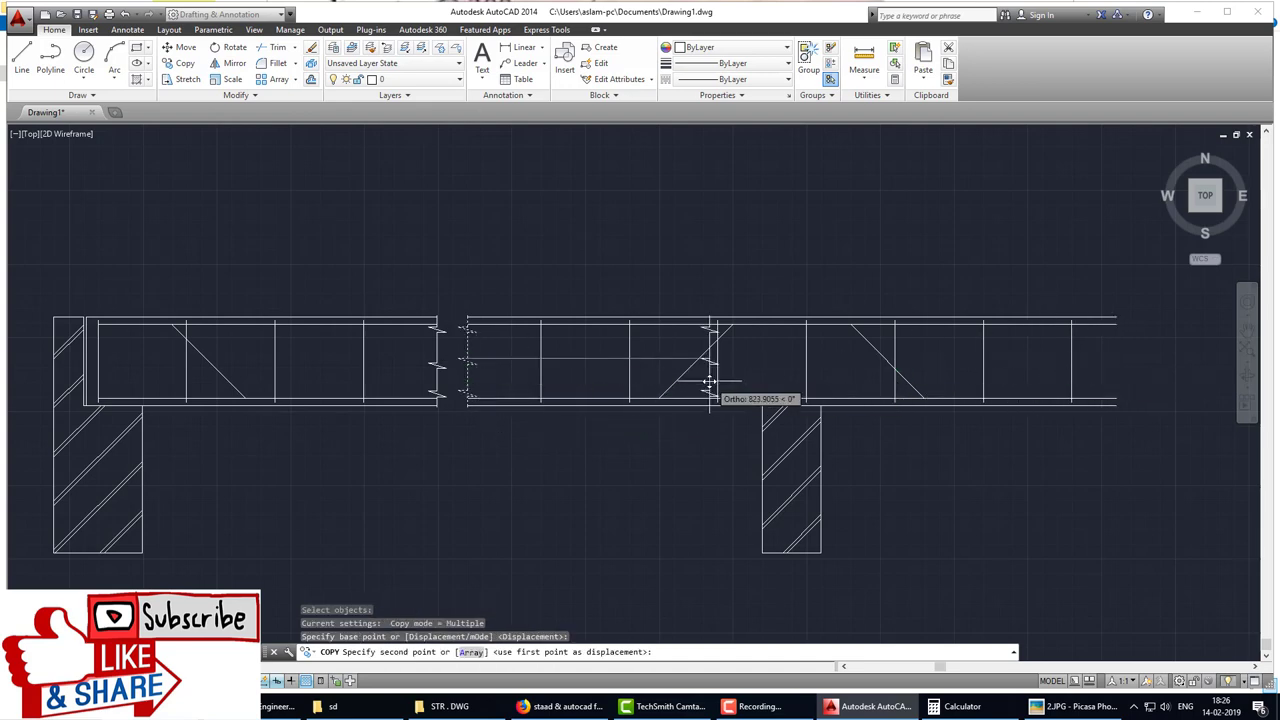
pyautogui.press('Escape')
pyautogui.press('Return')
pyautogui.click(449, 277)
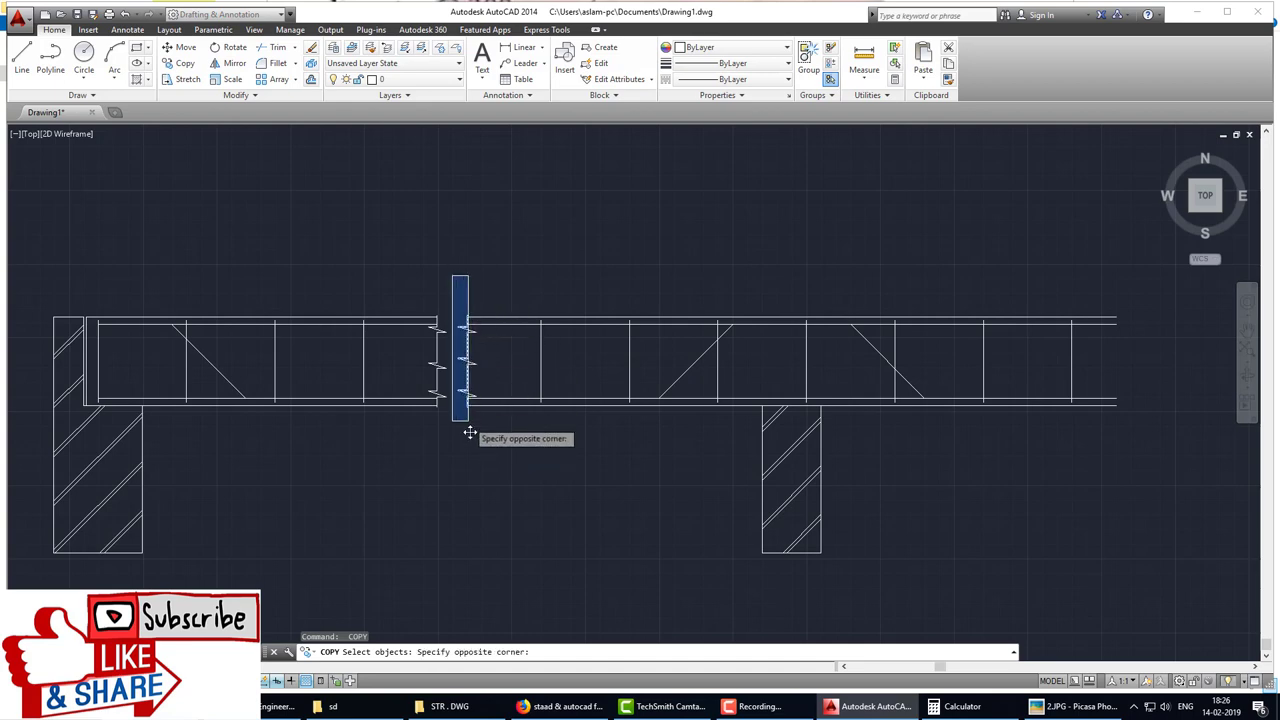
pyautogui.click(471, 429)
pyautogui.scroll(3, 466, 300)
pyautogui.scroll(3, 450, 250)
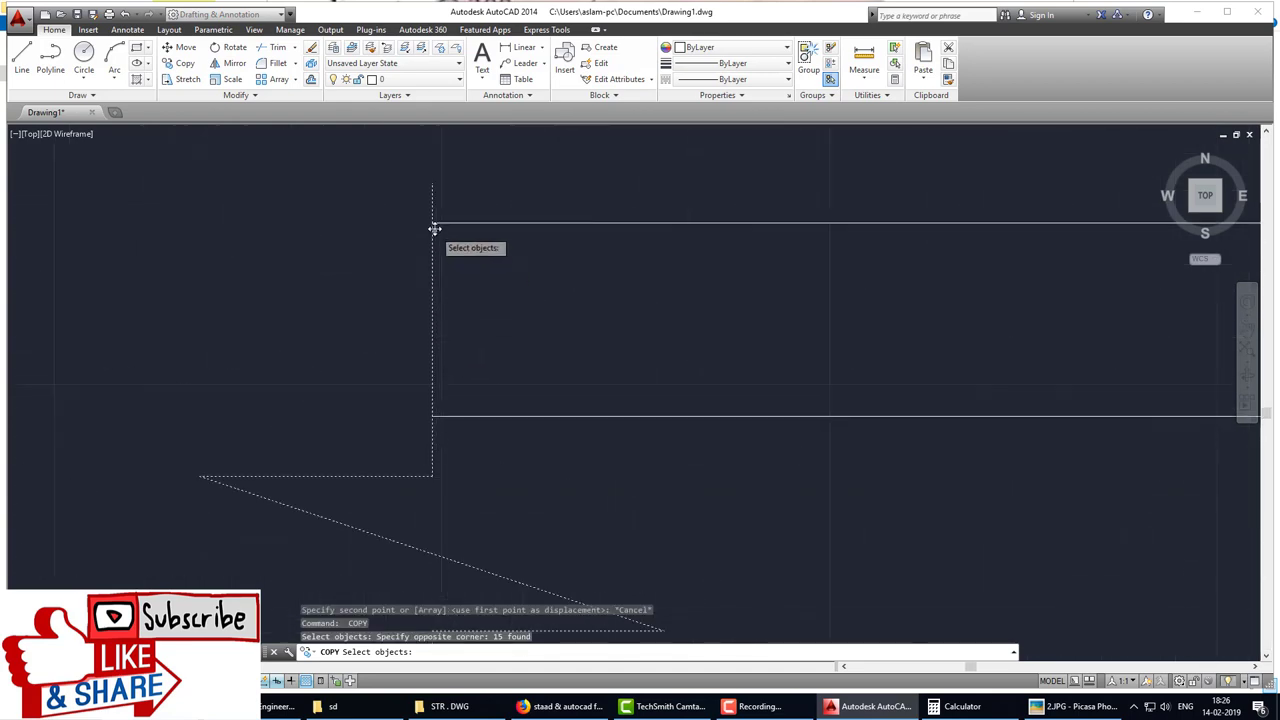
pyautogui.press('Return')
pyautogui.click(432, 224)
pyautogui.scroll(-3, 566, 308)
pyautogui.scroll(-2, 914, 329)
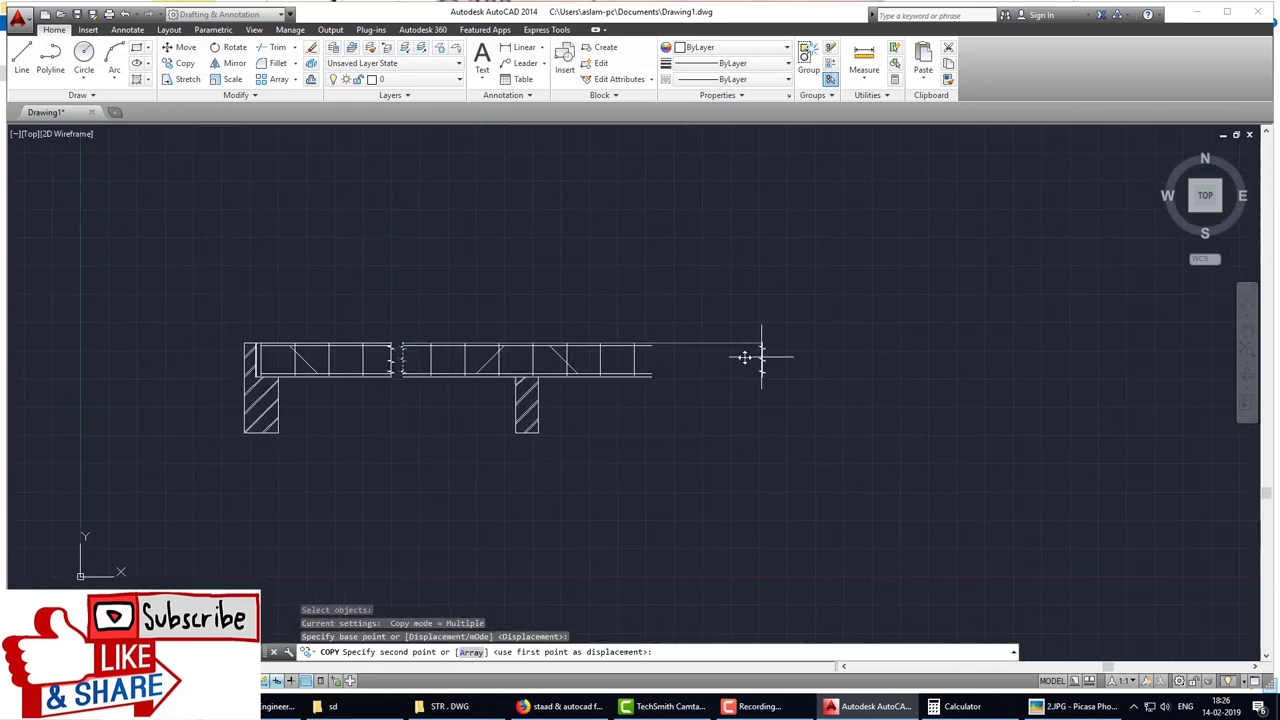
pyautogui.scroll(4, 761, 356)
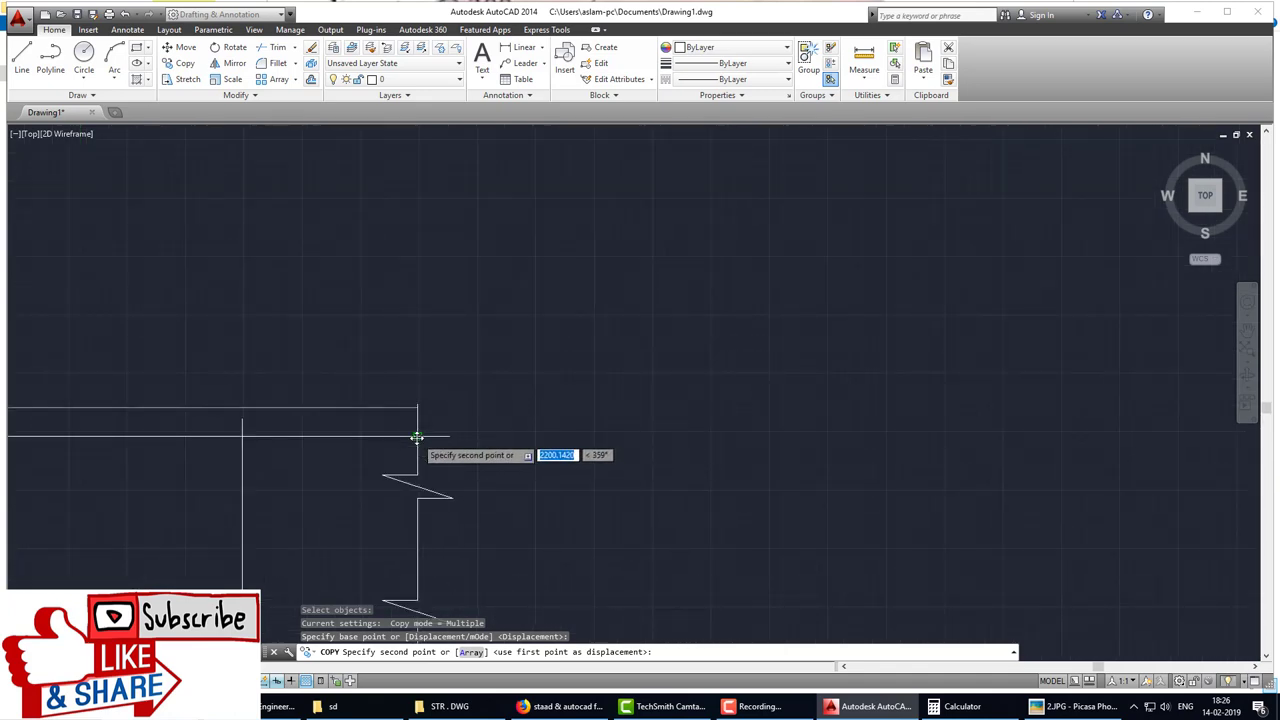
pyautogui.click(557, 436)
pyautogui.scroll(-3, 565, 432)
pyautogui.press('Escape')
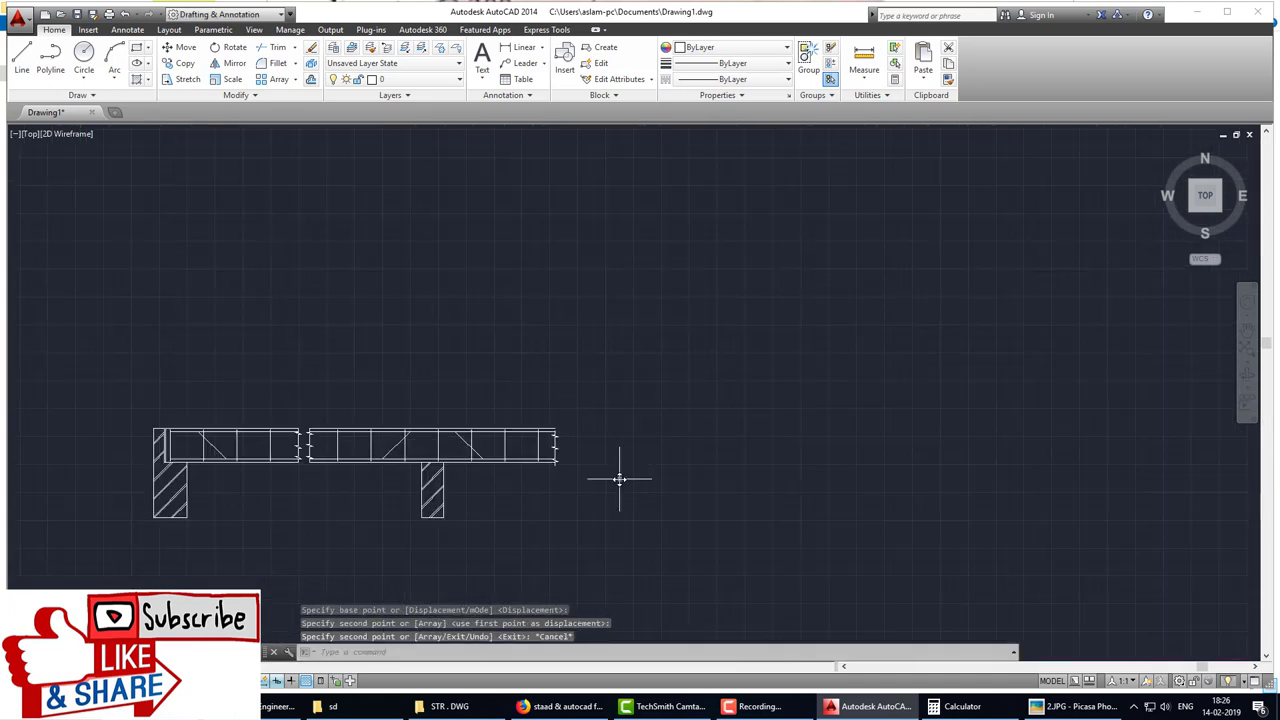
# Step: Undo the accidental select-all and cut, back to before the first break-line copy
pyautogui.hotkey('ctrl', 'a')
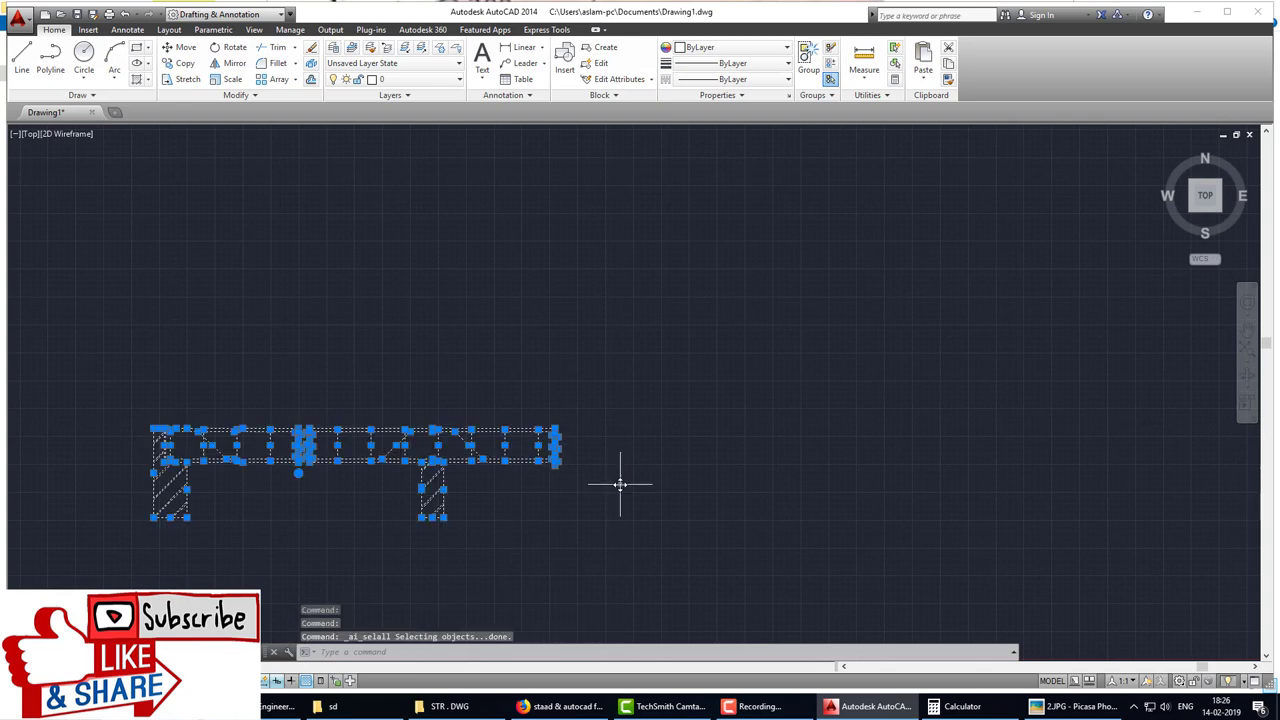
pyautogui.press('Escape')
pyautogui.hotkey('ctrl', 'x')
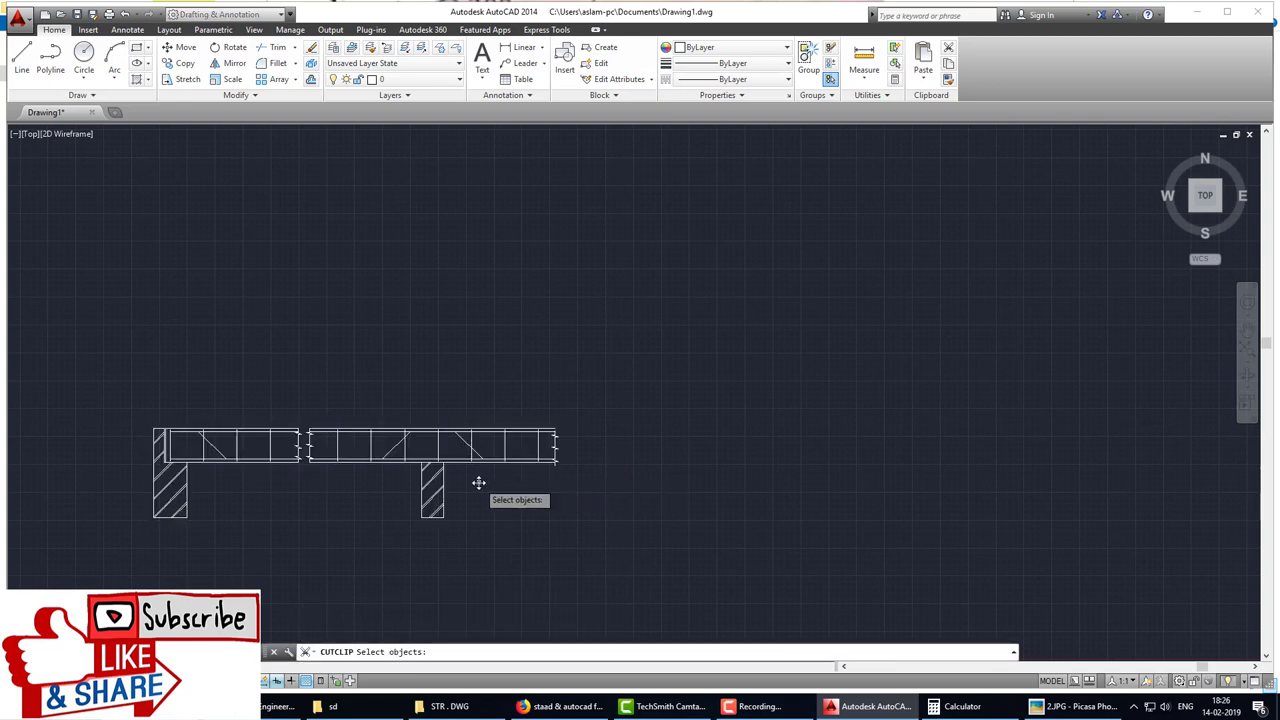
pyautogui.hotkey('ctrl', 'z')
pyautogui.hotkey('ctrl', 'z')
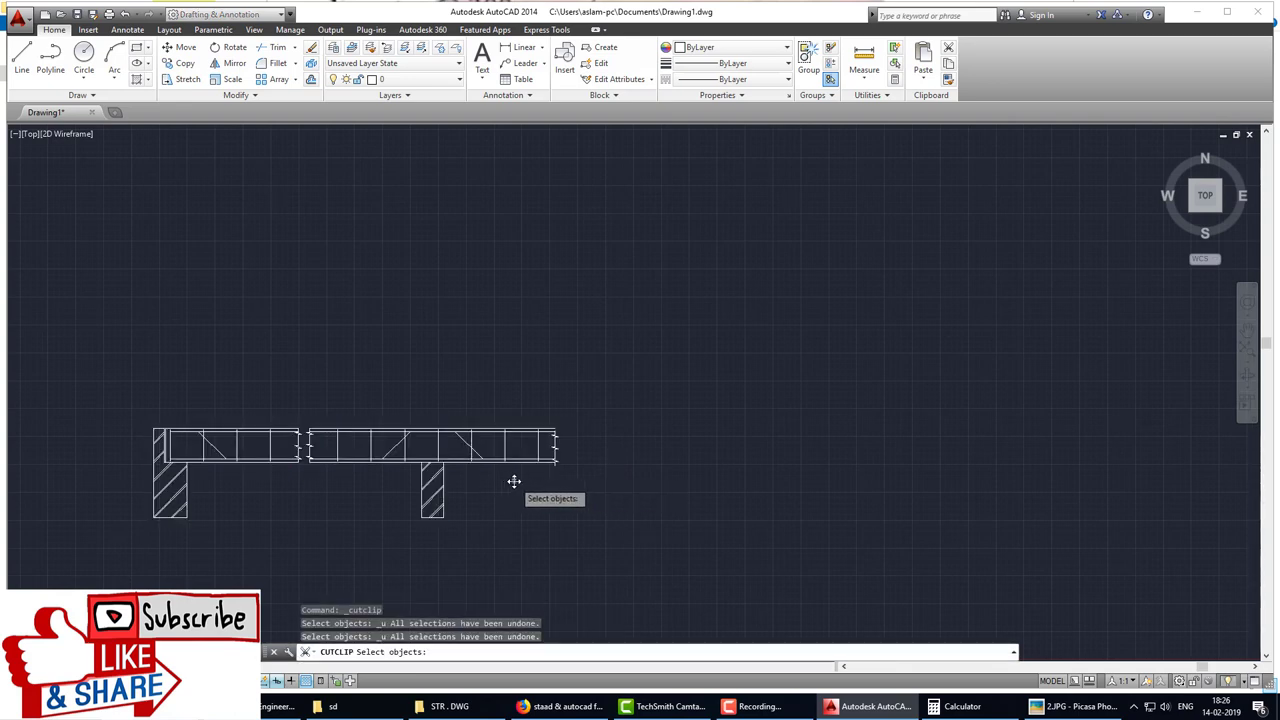
pyautogui.press('Escape')
pyautogui.press('Escape')
pyautogui.press('Escape')
pyautogui.hotkey('ctrl', 'z')
pyautogui.hotkey('ctrl', 'z')
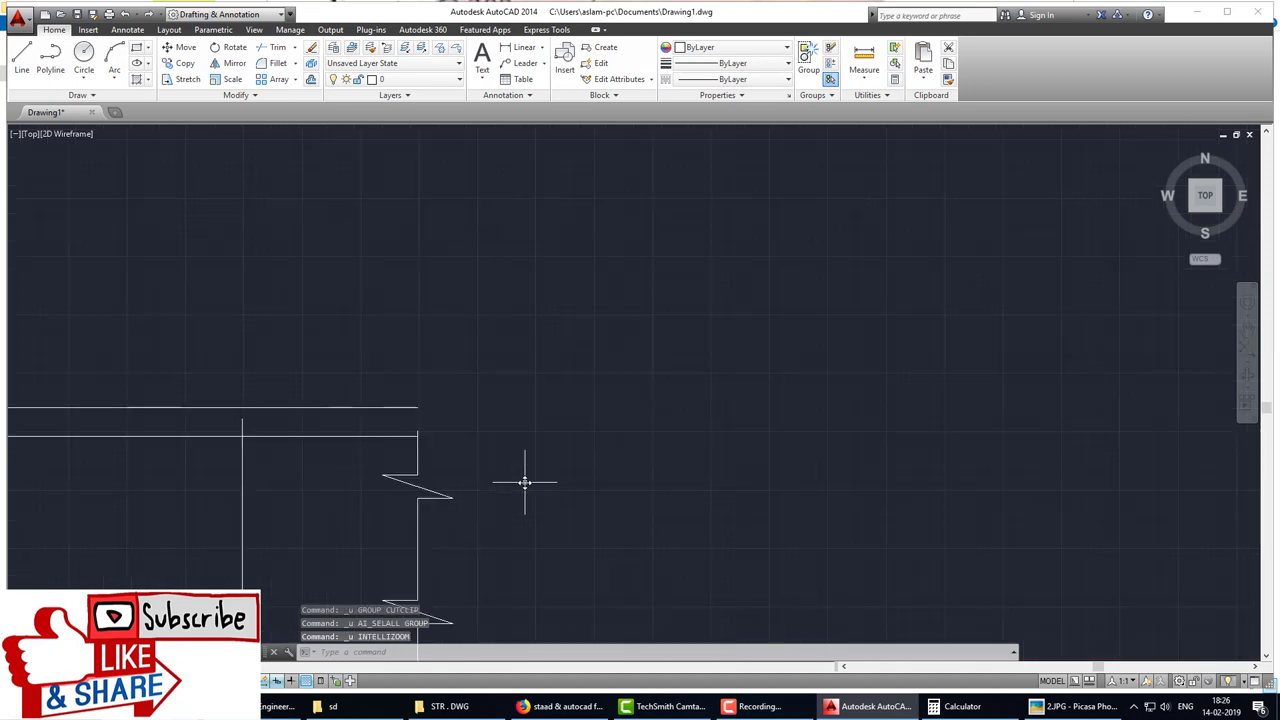
pyautogui.hotkey('ctrl', 'z')
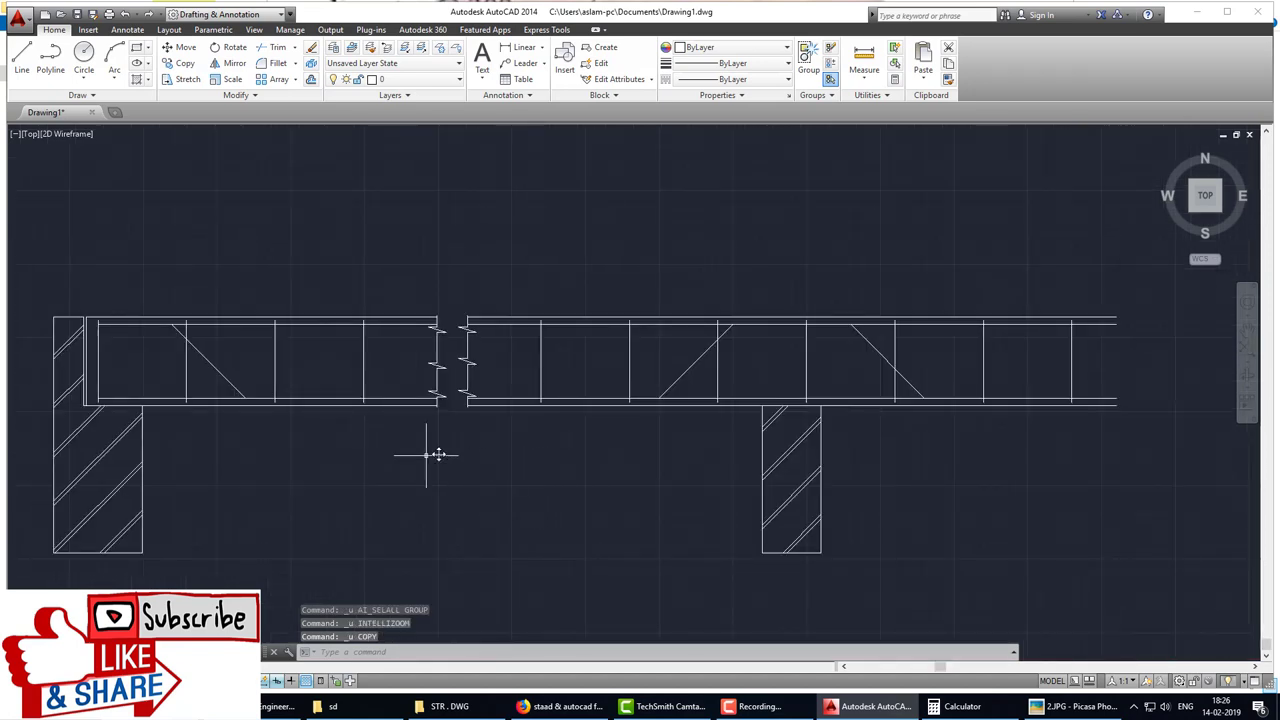
pyautogui.write('co')
# Step: Copy the mid-span zigzag break lines to the beam's right end
pyautogui.press('Return')
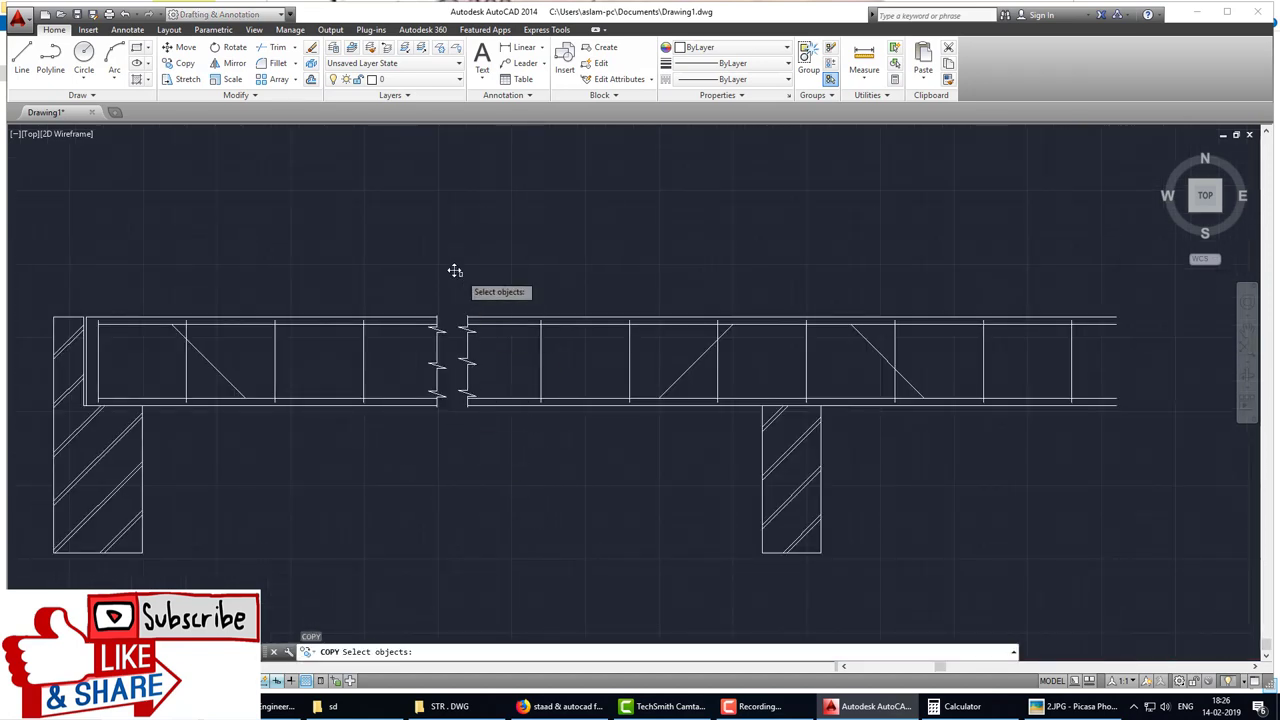
pyautogui.click(452, 268)
pyautogui.click(480, 434)
pyautogui.press('Return')
pyautogui.scroll(3, 483, 342)
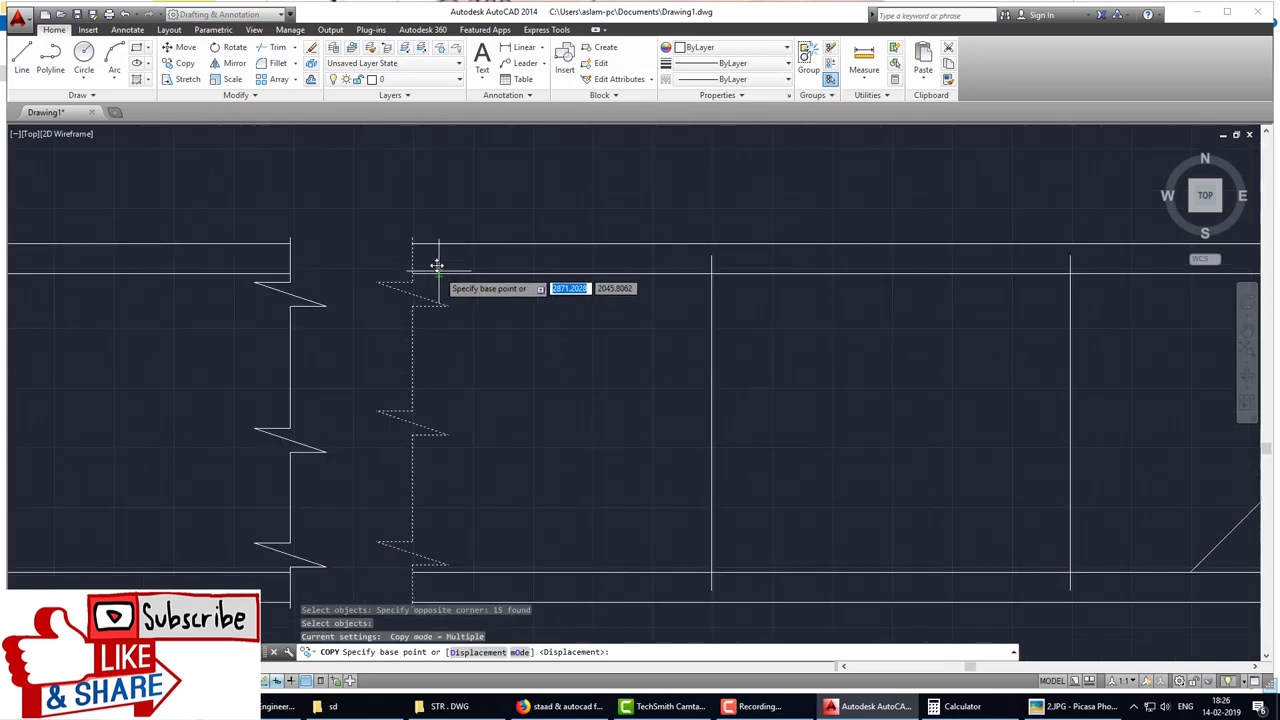
pyautogui.click(426, 264)
pyautogui.scroll(-5, 480, 297)
pyautogui.scroll(2, 766, 360)
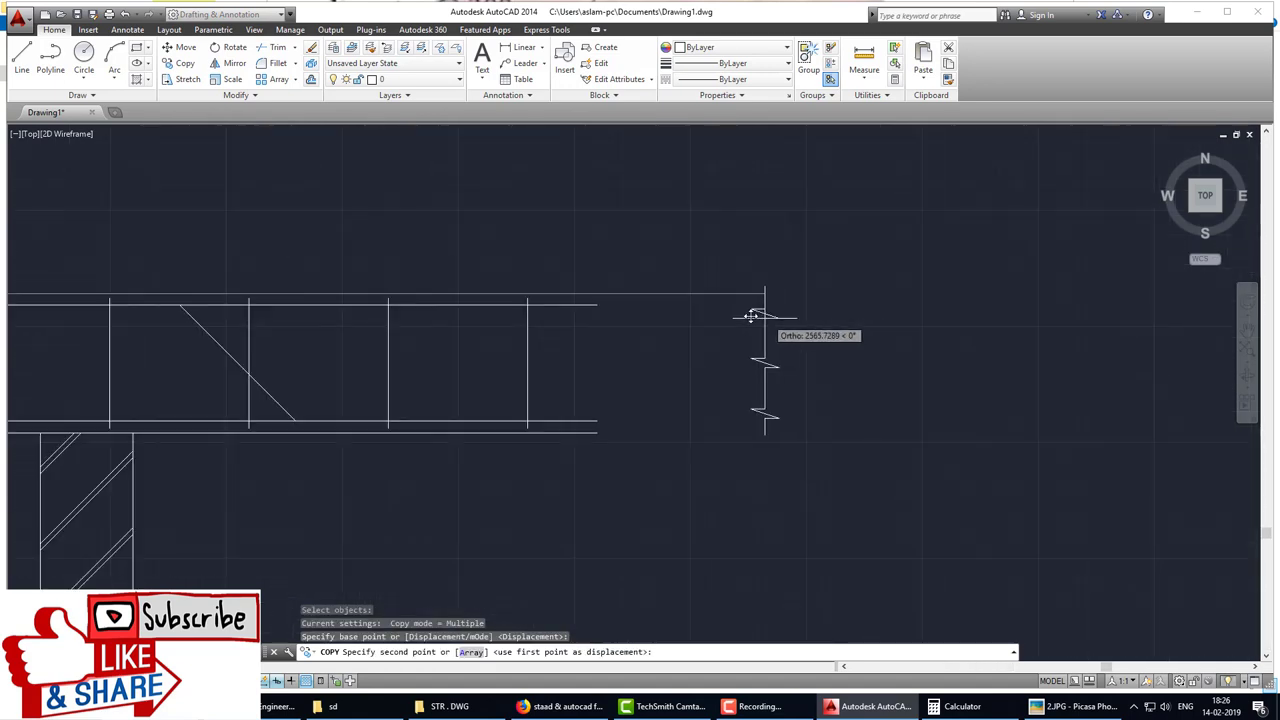
pyautogui.scroll(2, 757, 309)
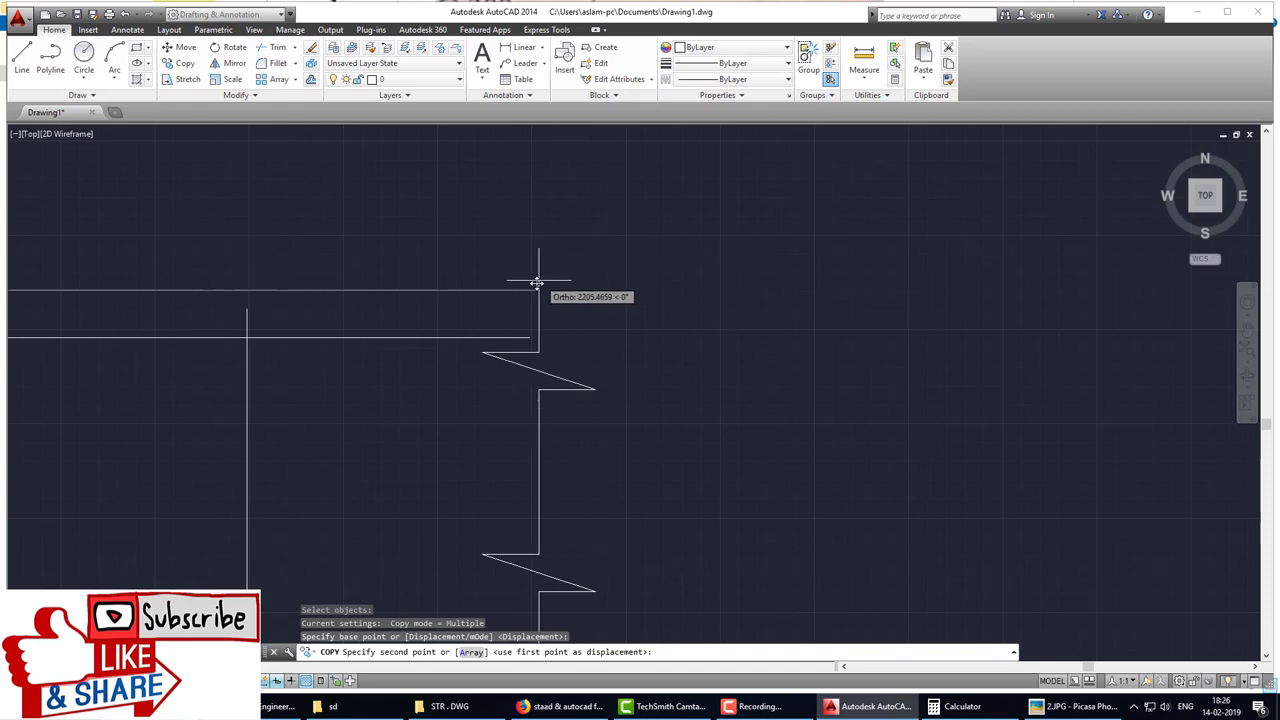
pyautogui.click(531, 286)
pyautogui.scroll(-3, 640, 360)
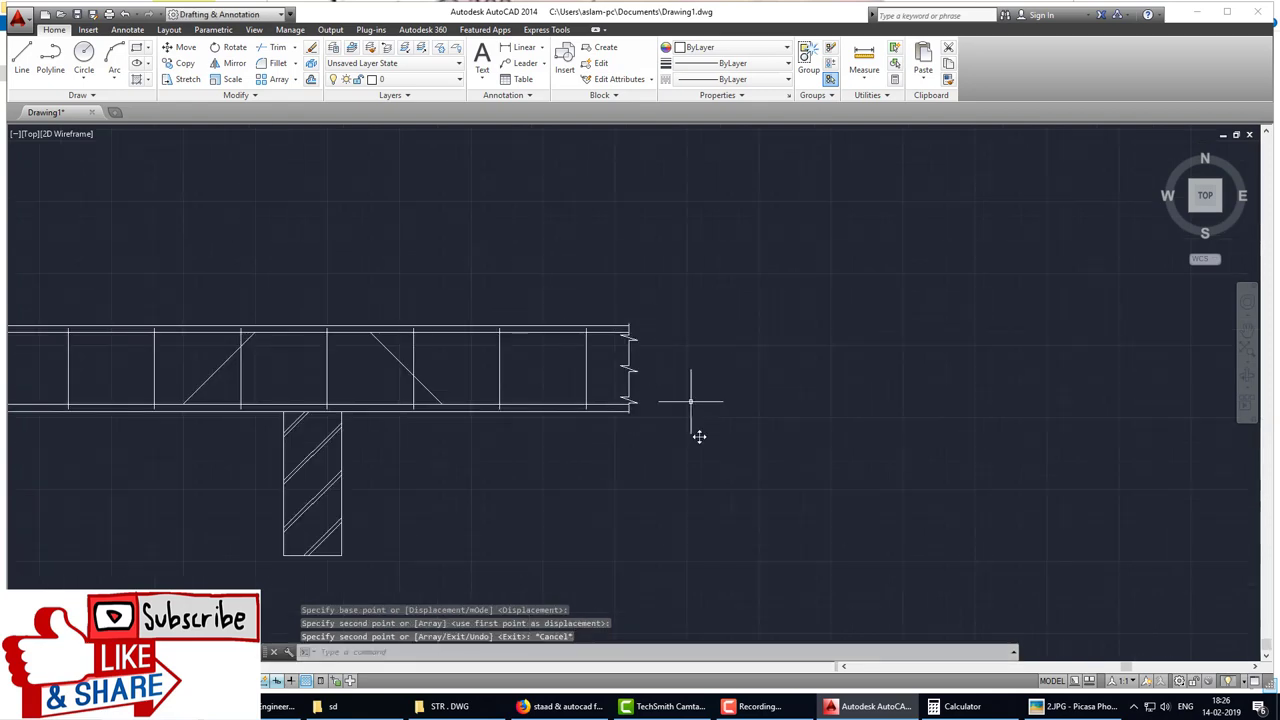
pyautogui.scroll(-2, 597, 483)
pyautogui.scroll(-2, 638, 479)
pyautogui.press('Escape')
pyautogui.scroll(4, 527, 475)
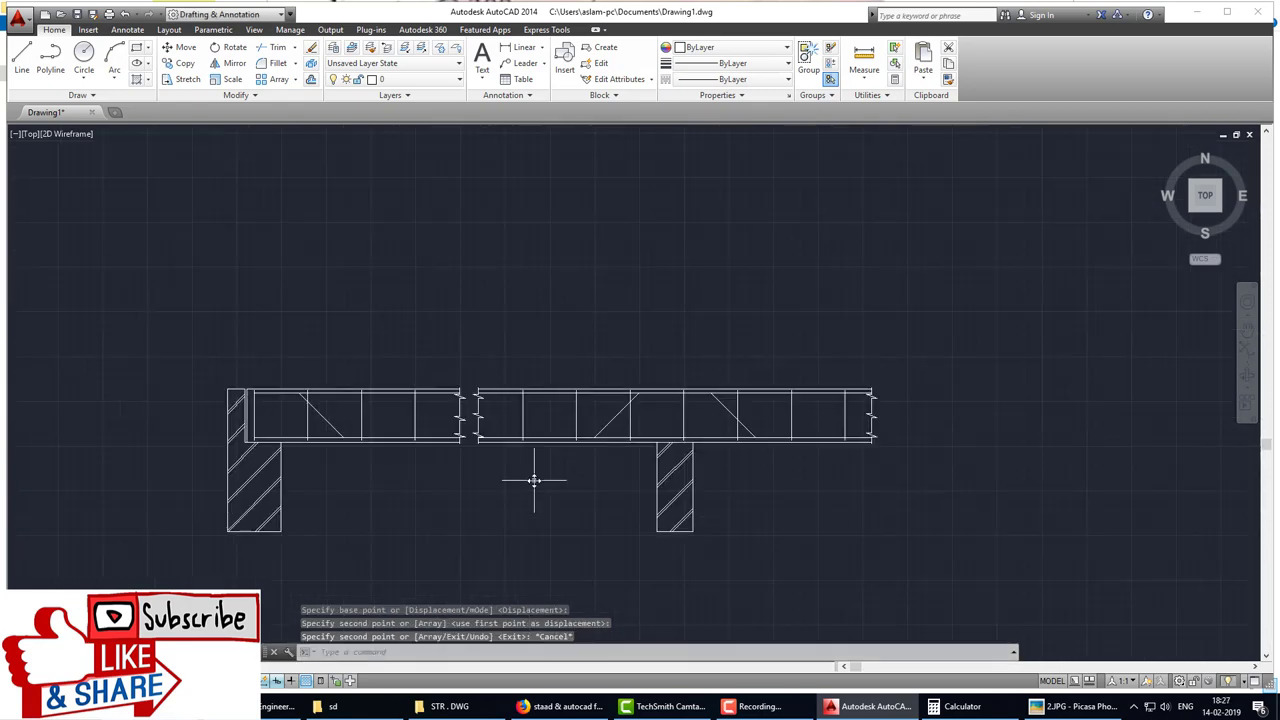
# Step: Check the reference beam reinforcement drawing, then return to the AutoCAD drawing
pyautogui.hotkey('alt', 'Tab')
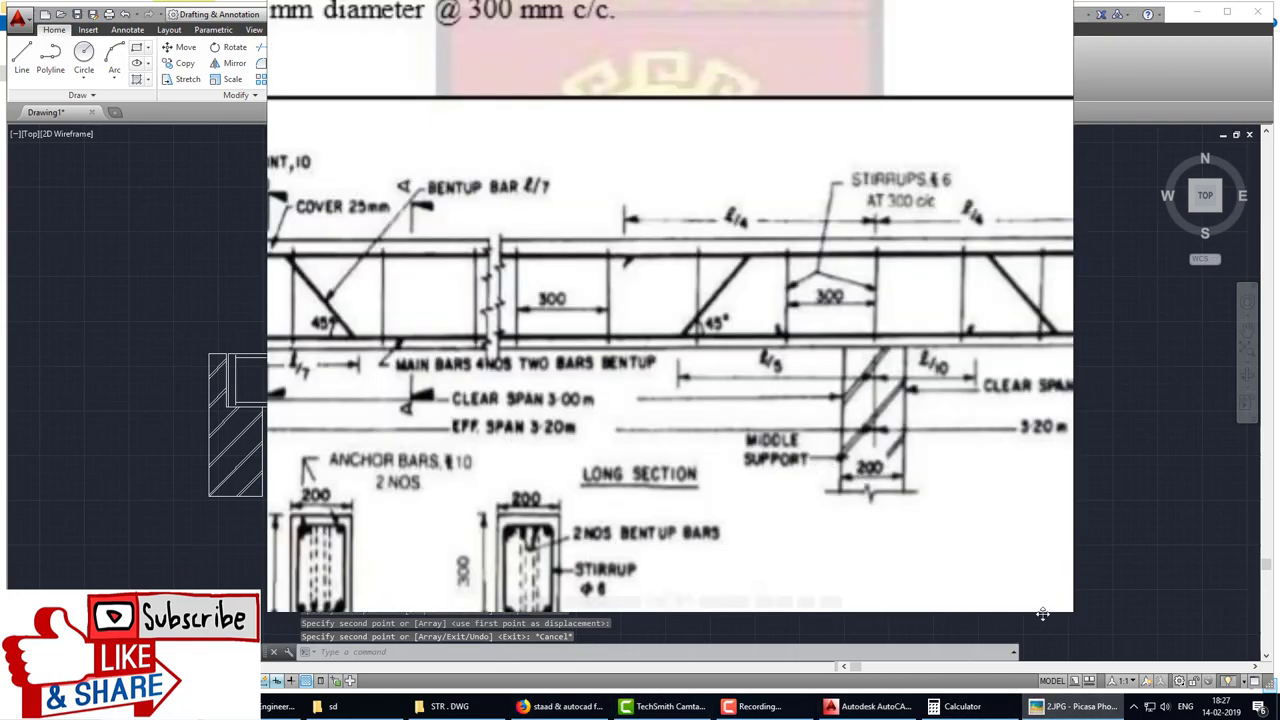
pyautogui.click(1075, 706)
pyautogui.scroll(2, 340, 430)
# Step: Draw the break-line outline at the left column's foot: 40 up, 20 across, 80 down
pyautogui.scroll(3, 331, 454)
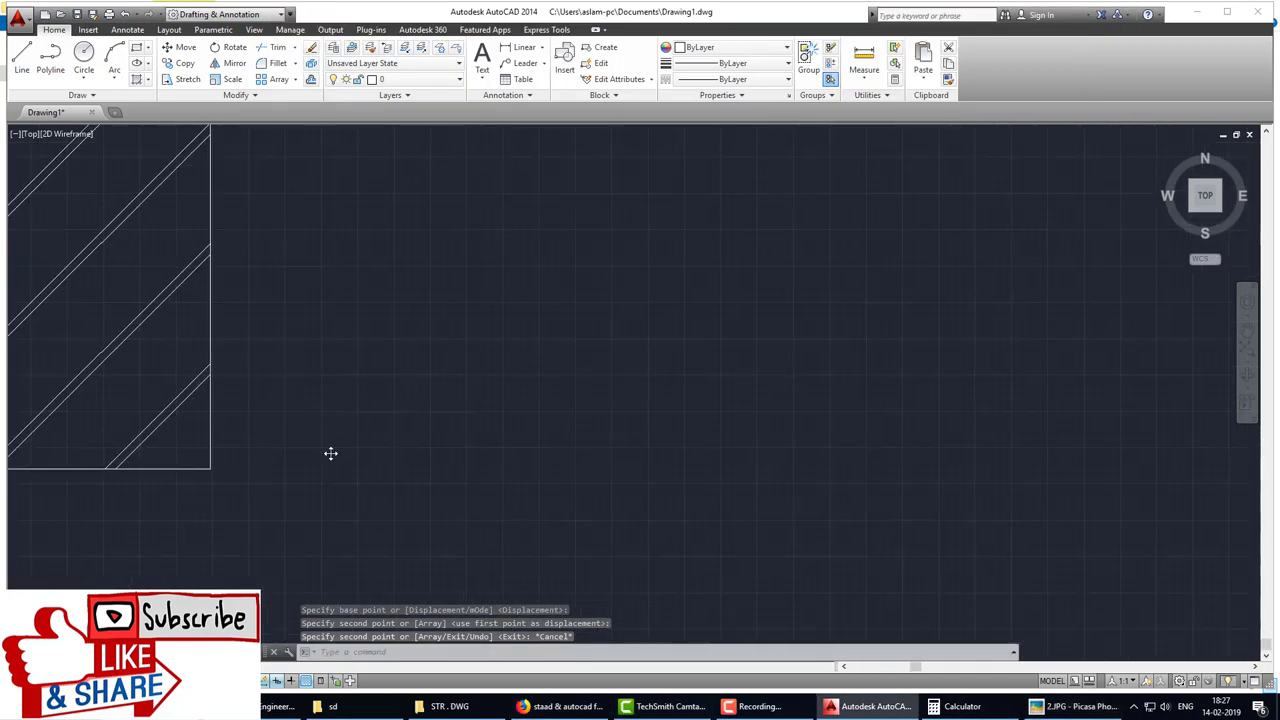
pyautogui.moveTo(331, 454); pyautogui.dragTo(498, 439, button='middle')
pyautogui.write('l')
pyautogui.press('Return')
pyautogui.scroll(2, 330, 460)
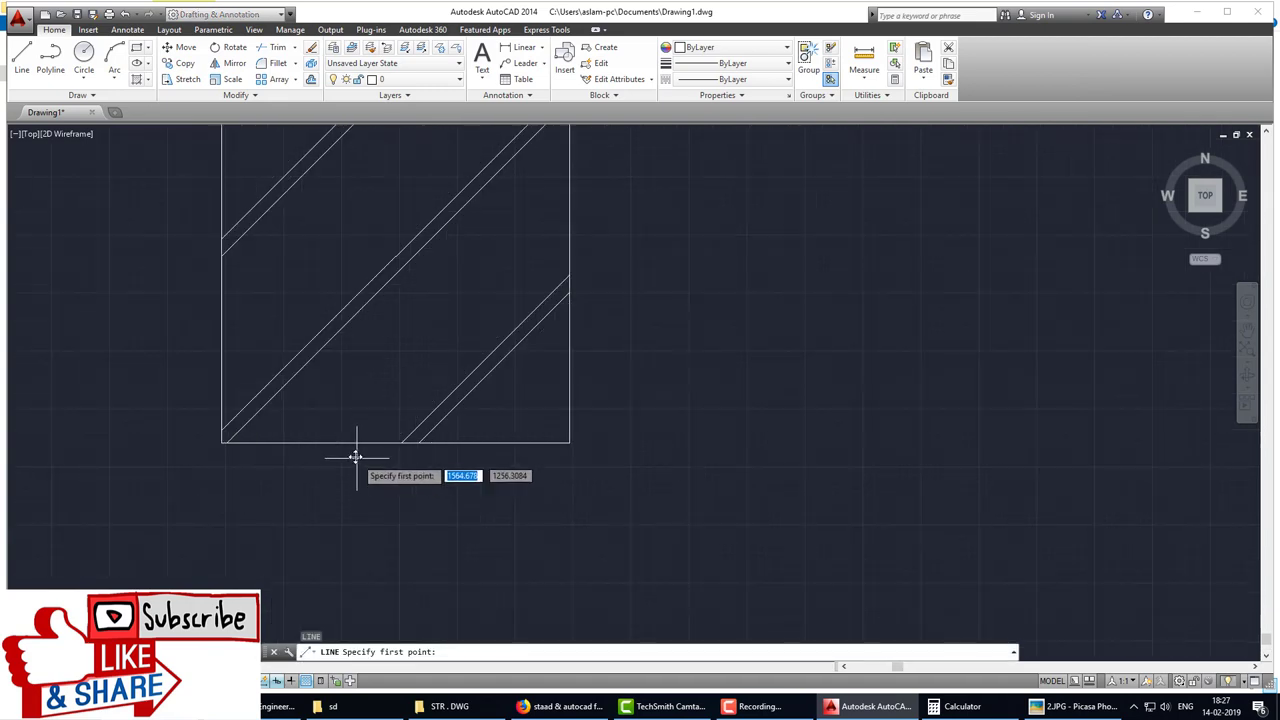
pyautogui.click(341, 442)
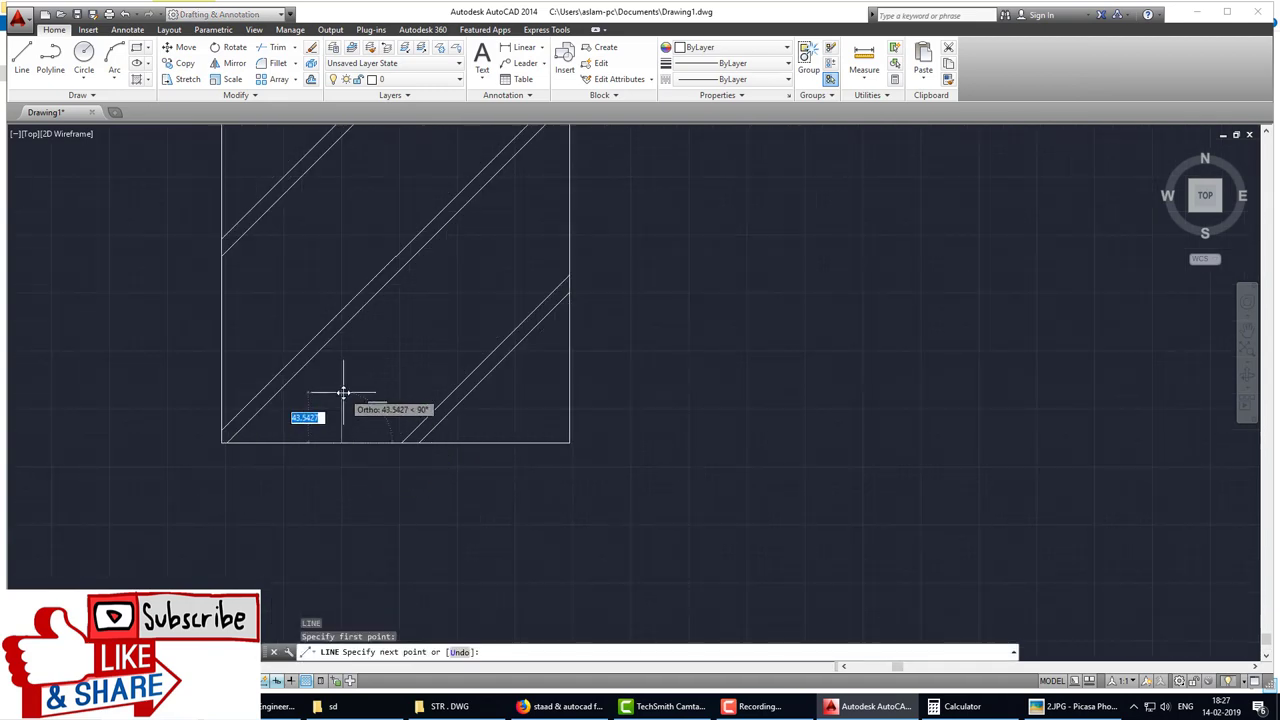
pyautogui.write('40')
pyautogui.press('Return')
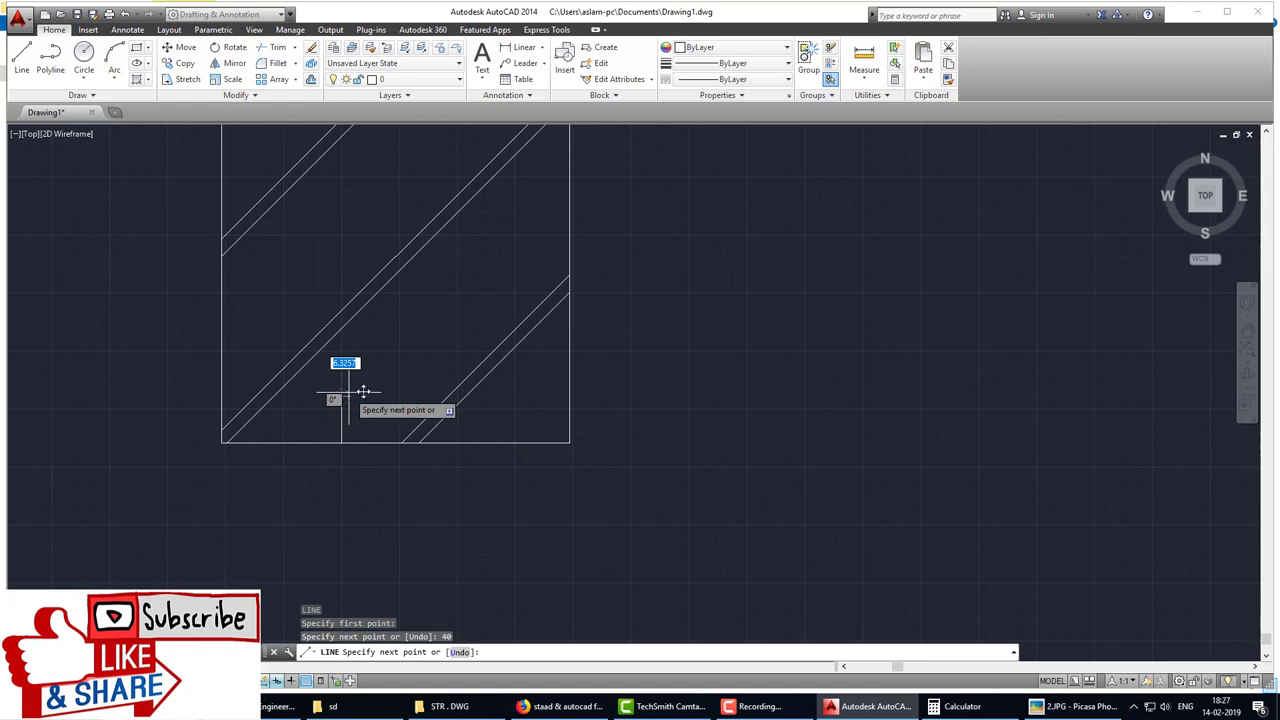
pyautogui.write('20')
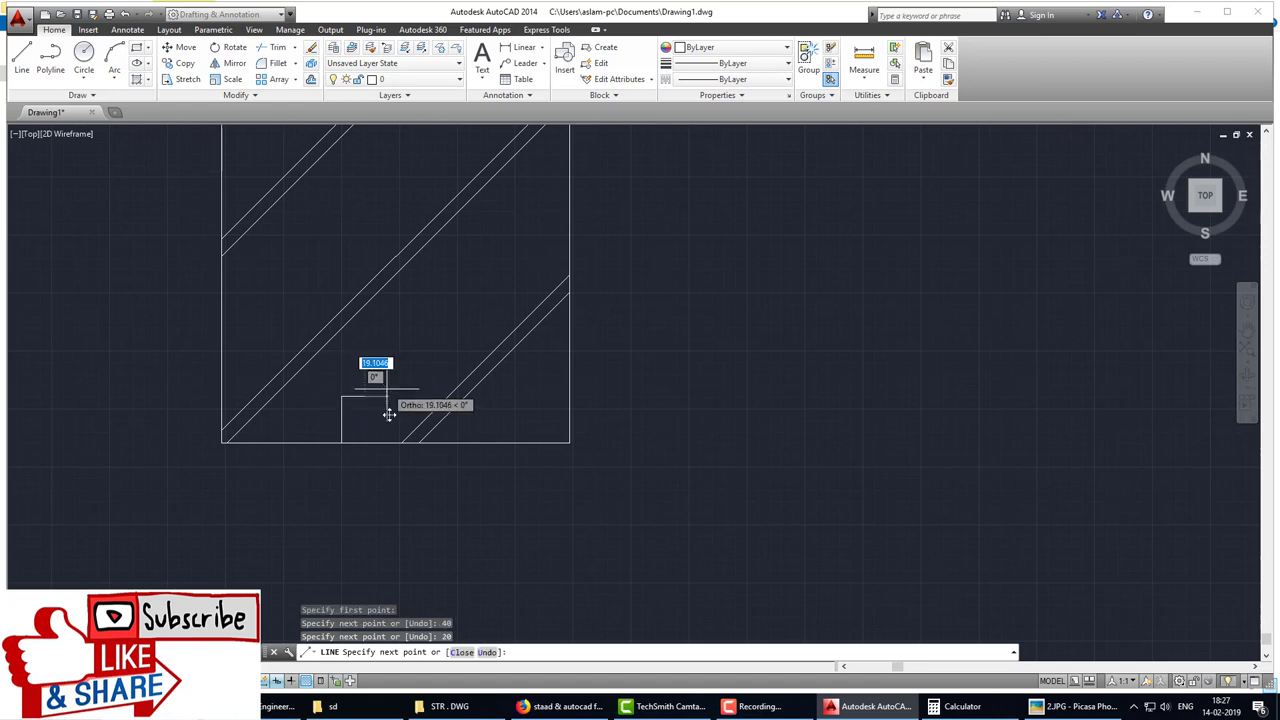
pyautogui.press('Return')
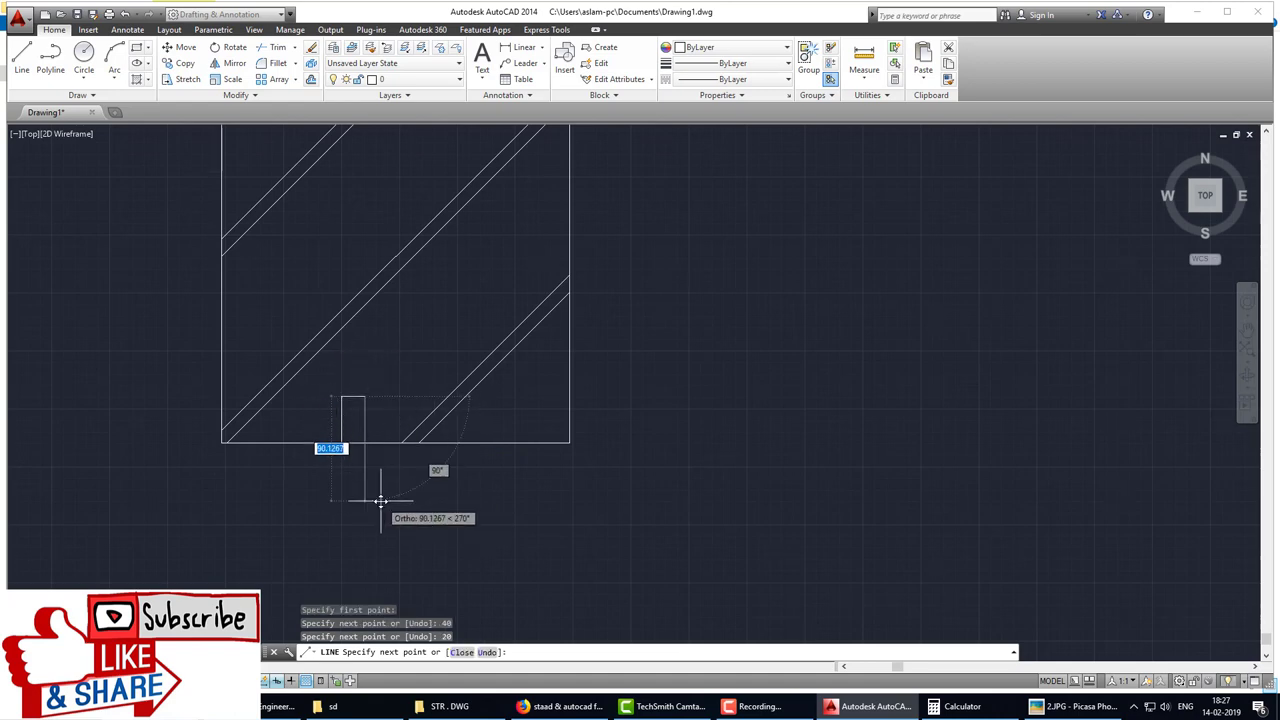
pyautogui.press('Return')
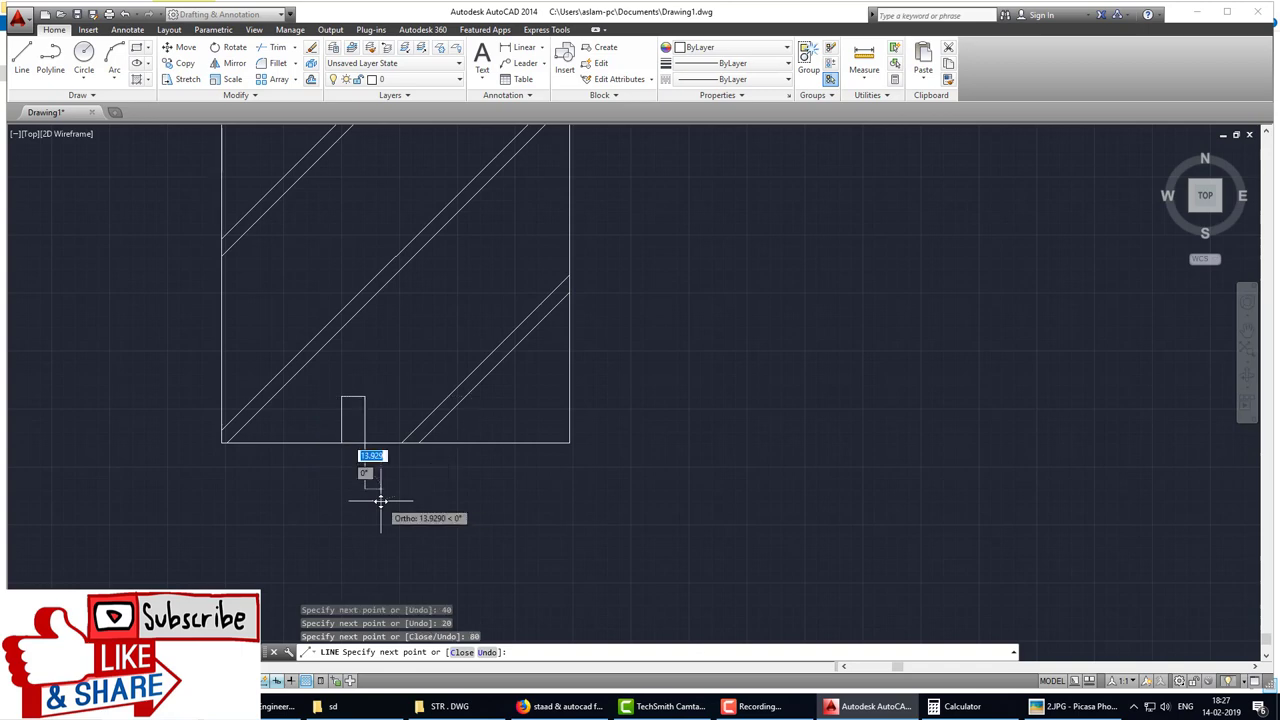
pyautogui.press('Return')
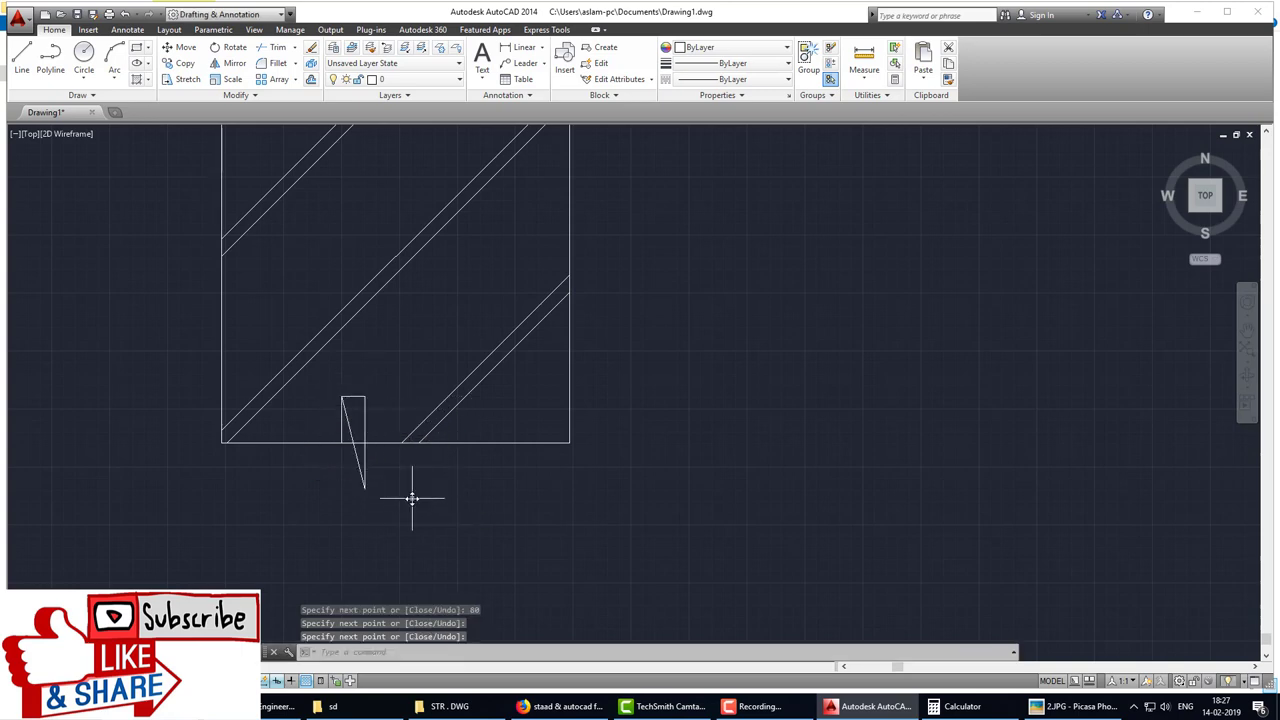
# Step: Trim the column's bottom edge pieces and leftover side segment around the break line
pyautogui.write('tr')
pyautogui.press('Return')
pyautogui.press('Return')
pyautogui.scroll(6, 376, 464)
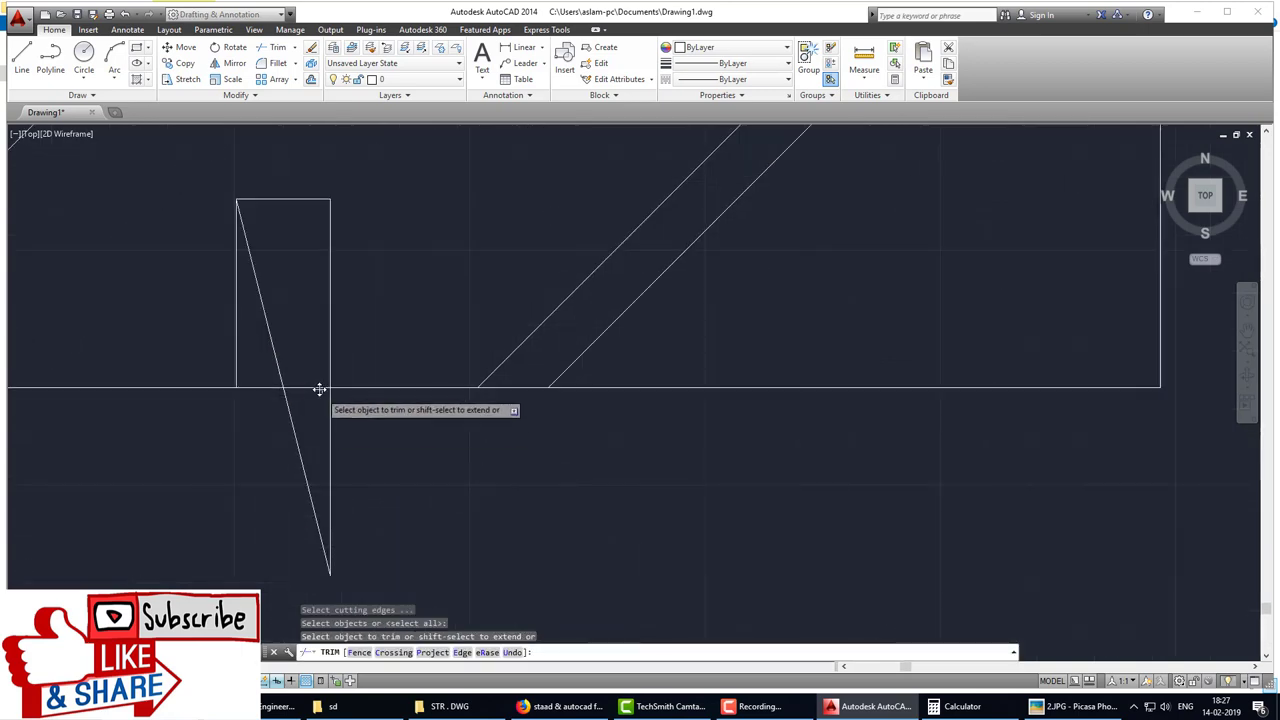
pyautogui.click(281, 388)
pyautogui.click(306, 388)
pyautogui.click(329, 354)
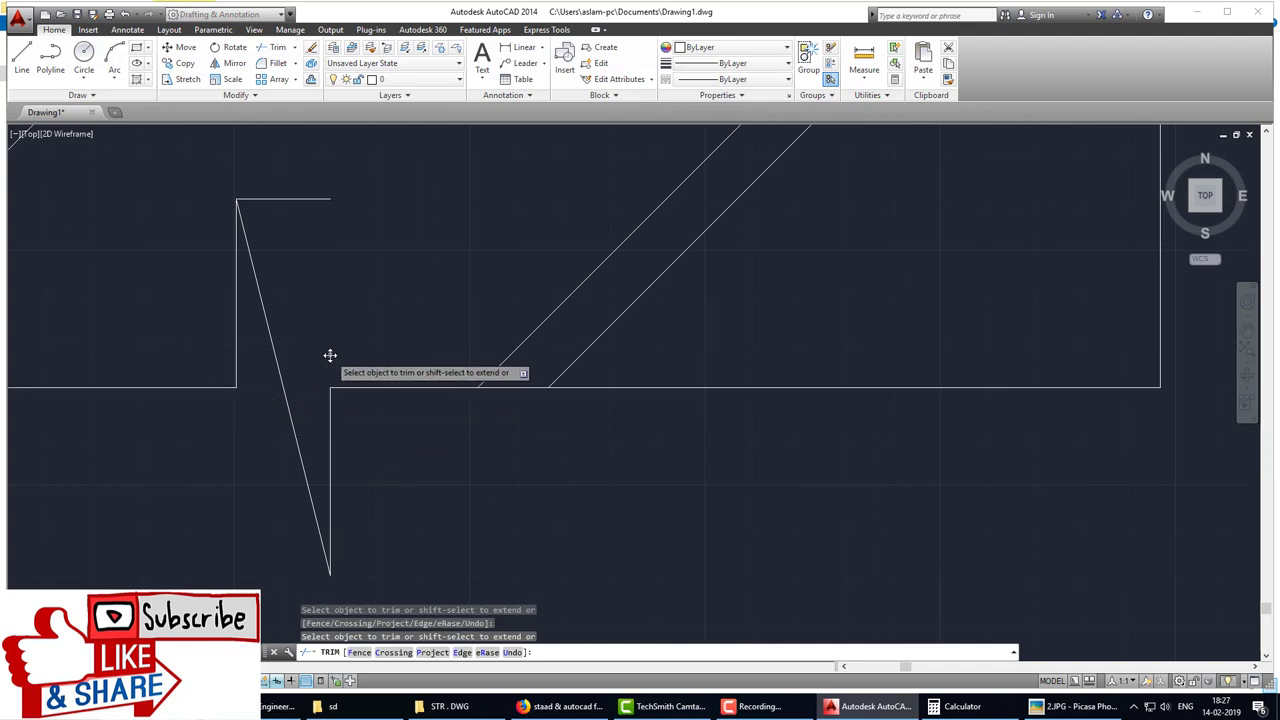
pyautogui.press('Escape')
# Step: Erase the short stray line above the break
pyautogui.press('Return')
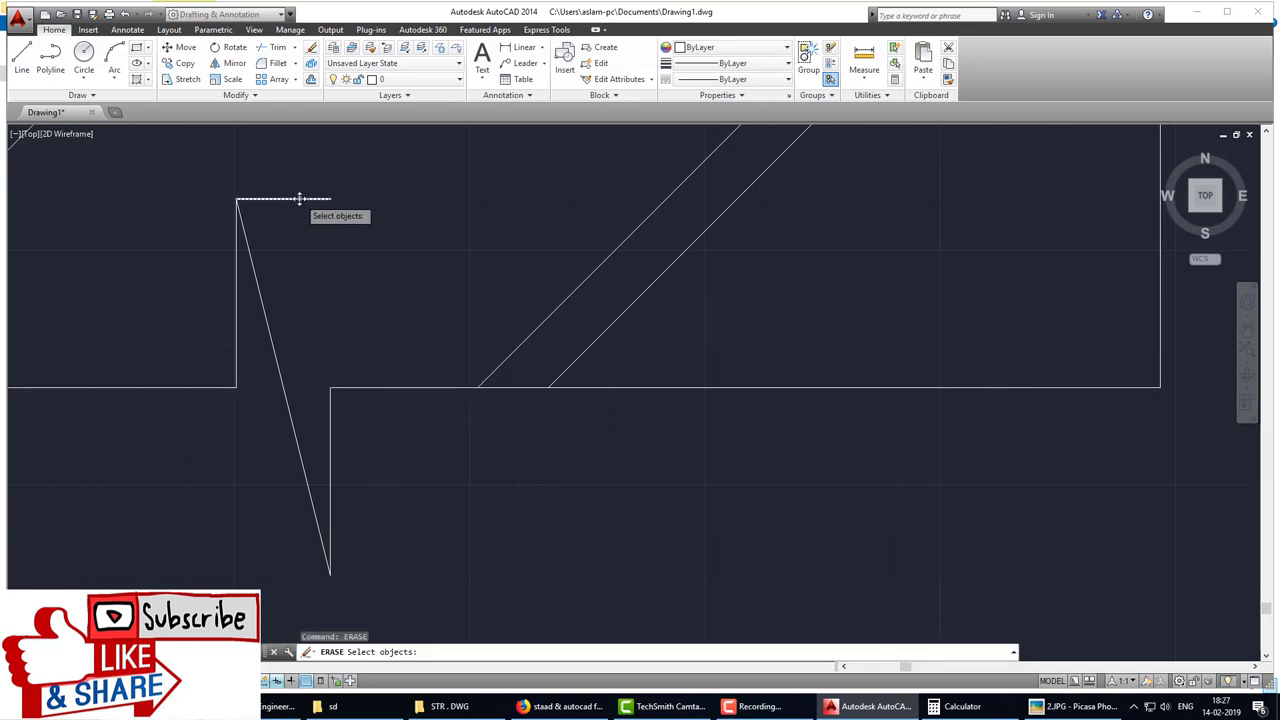
pyautogui.click(299, 198)
pyautogui.scroll(-4, 390, 357)
pyautogui.scroll(-5, 494, 485)
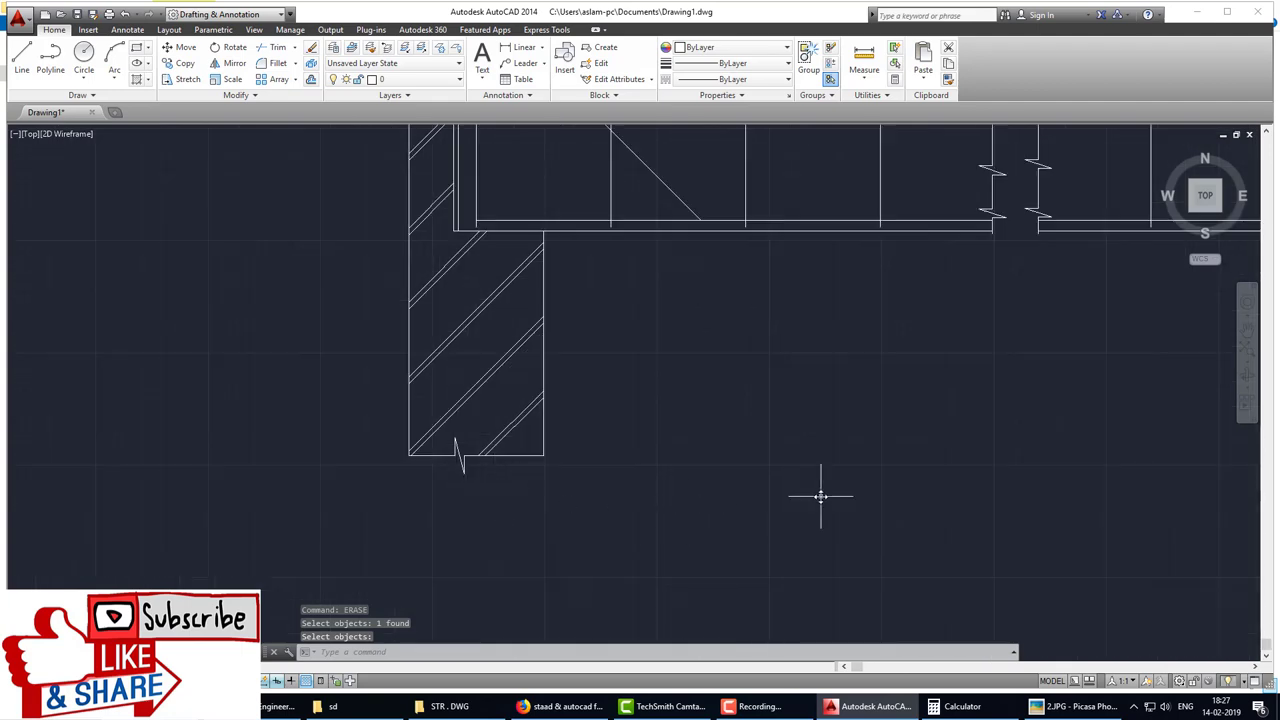
pyautogui.scroll(3, 405, 576)
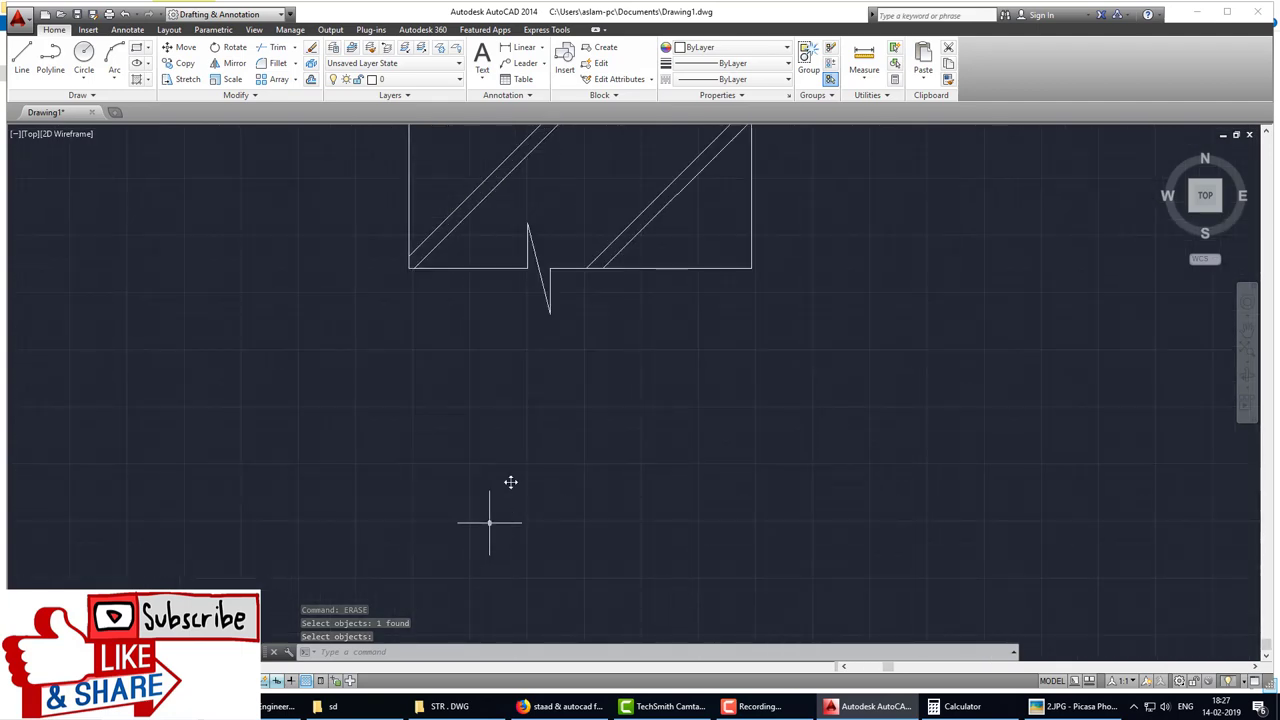
# Step: Copy the break line to the middle column's foot, then undo that copy
pyautogui.press('Escape')
pyautogui.write('co')
pyautogui.press('Return')
pyautogui.click(584, 343)
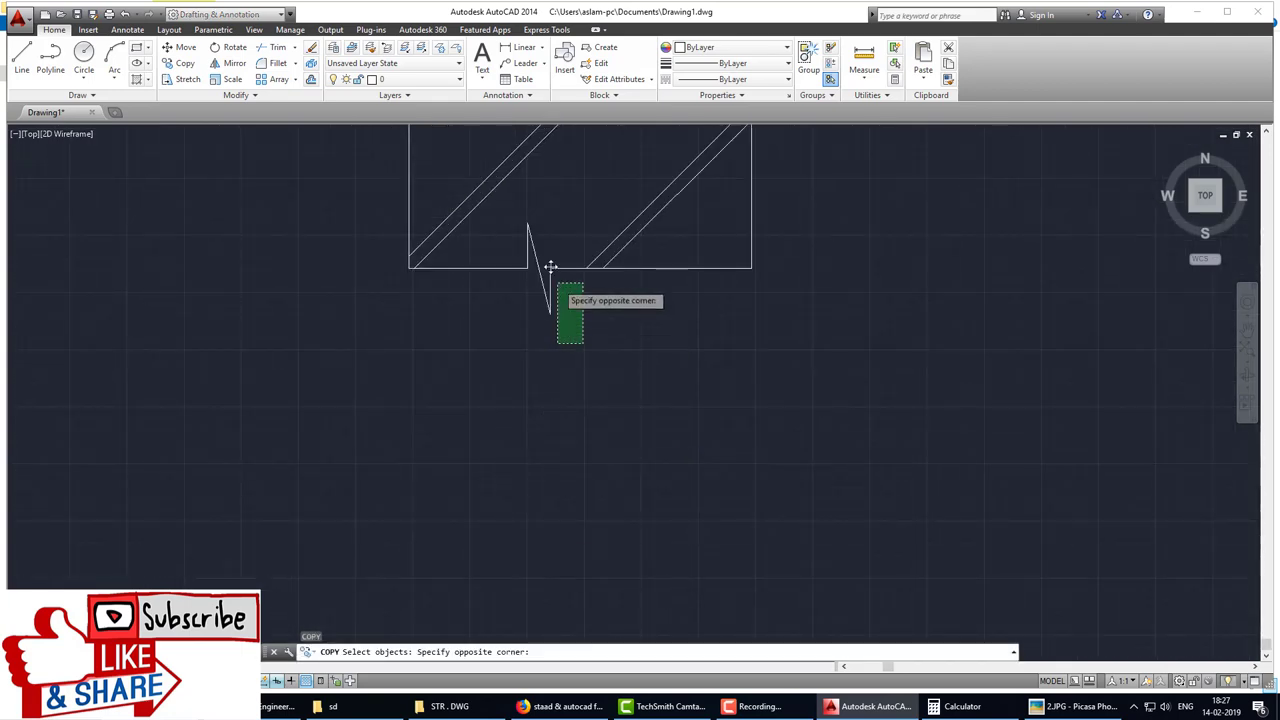
pyautogui.click(520, 220)
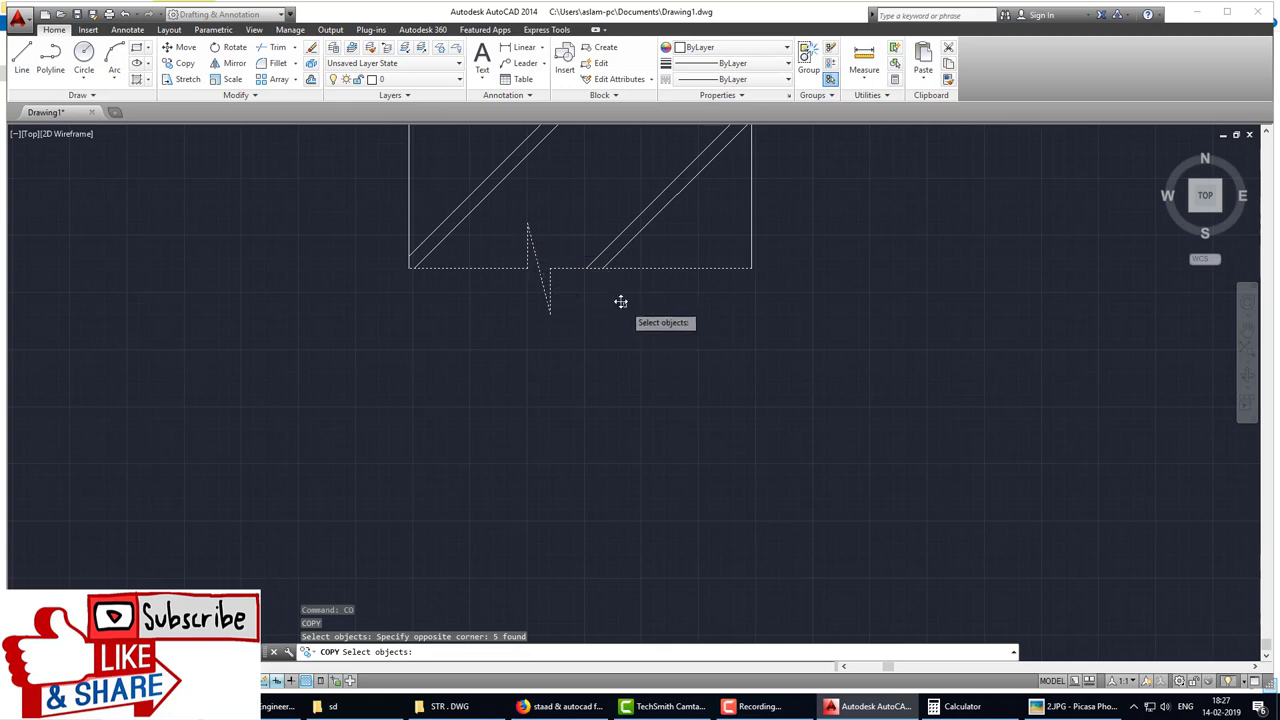
pyautogui.press('Return')
pyautogui.click(751, 268)
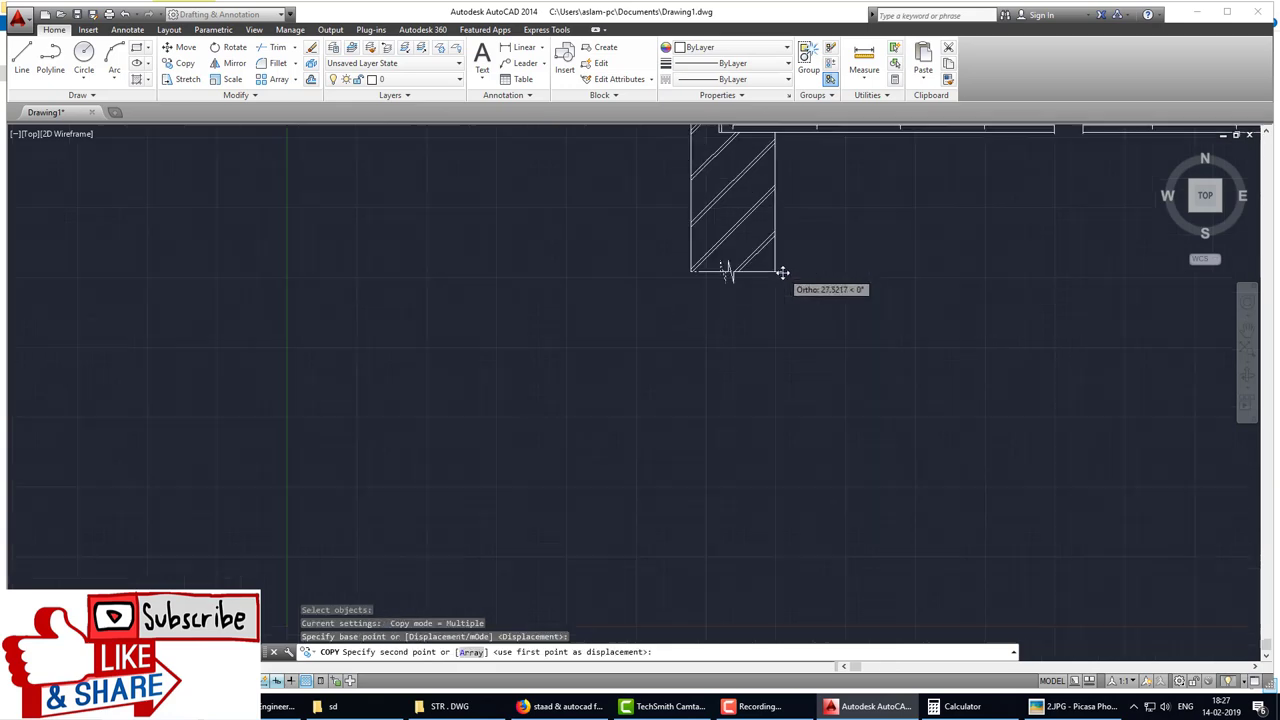
pyautogui.scroll(-3, 1131, 357)
pyautogui.moveTo(1131, 357); pyautogui.dragTo(666, 320, button='middle')
pyautogui.scroll(4, 680, 266)
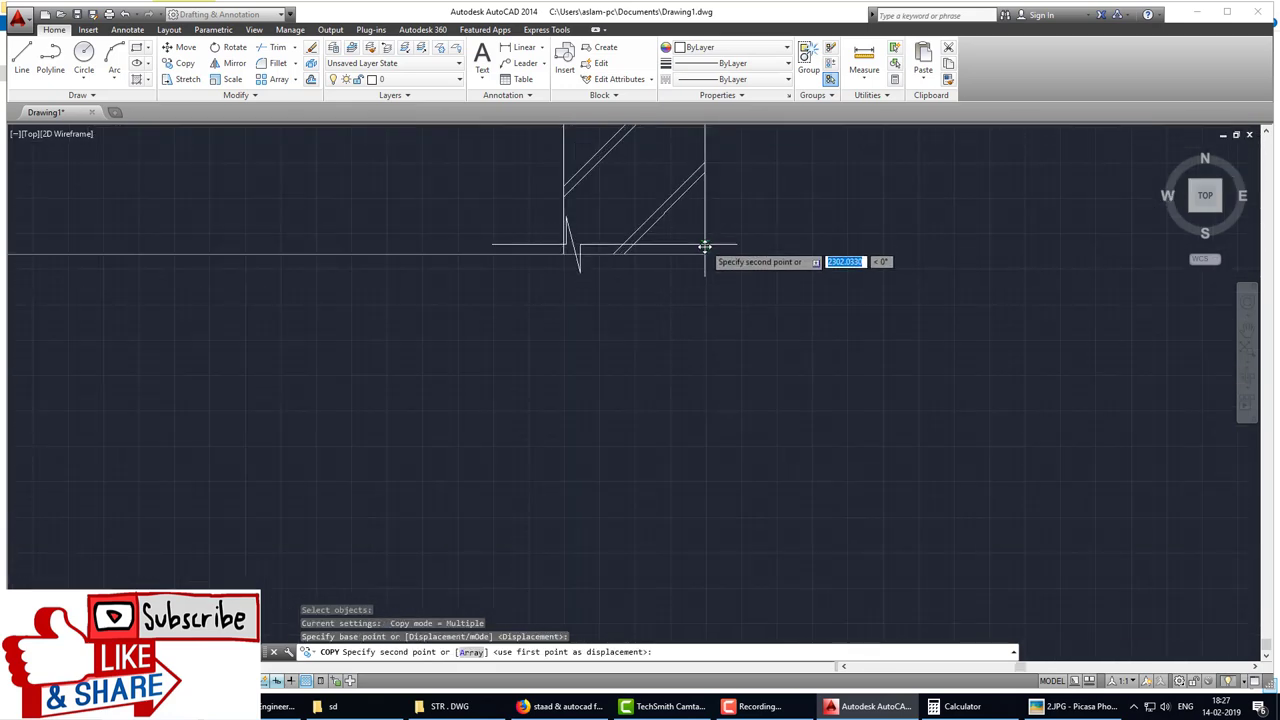
pyautogui.click(708, 256)
pyautogui.press('Escape')
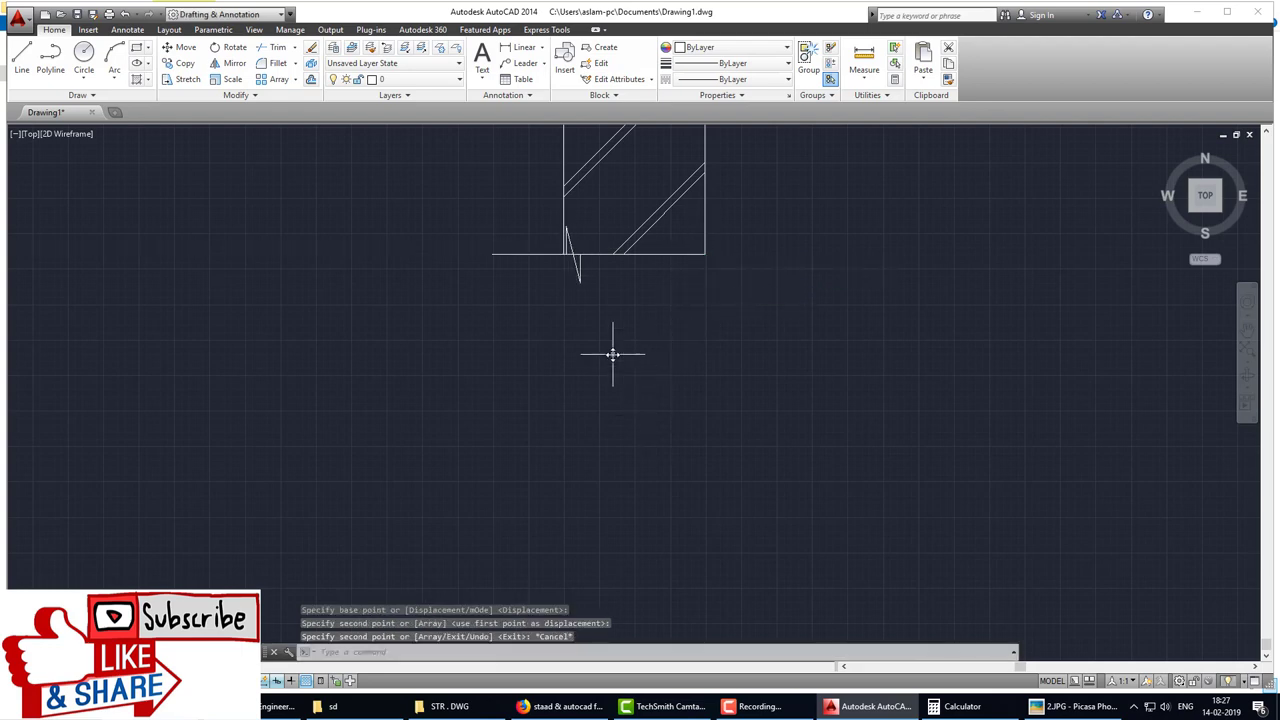
pyautogui.hotkey('ctrl', 'z')
# Step: Draw a zigzag break line at the middle column's foot: 40 up, 20 across, 80 down, back to the corner
pyautogui.scroll(-4, 629, 387)
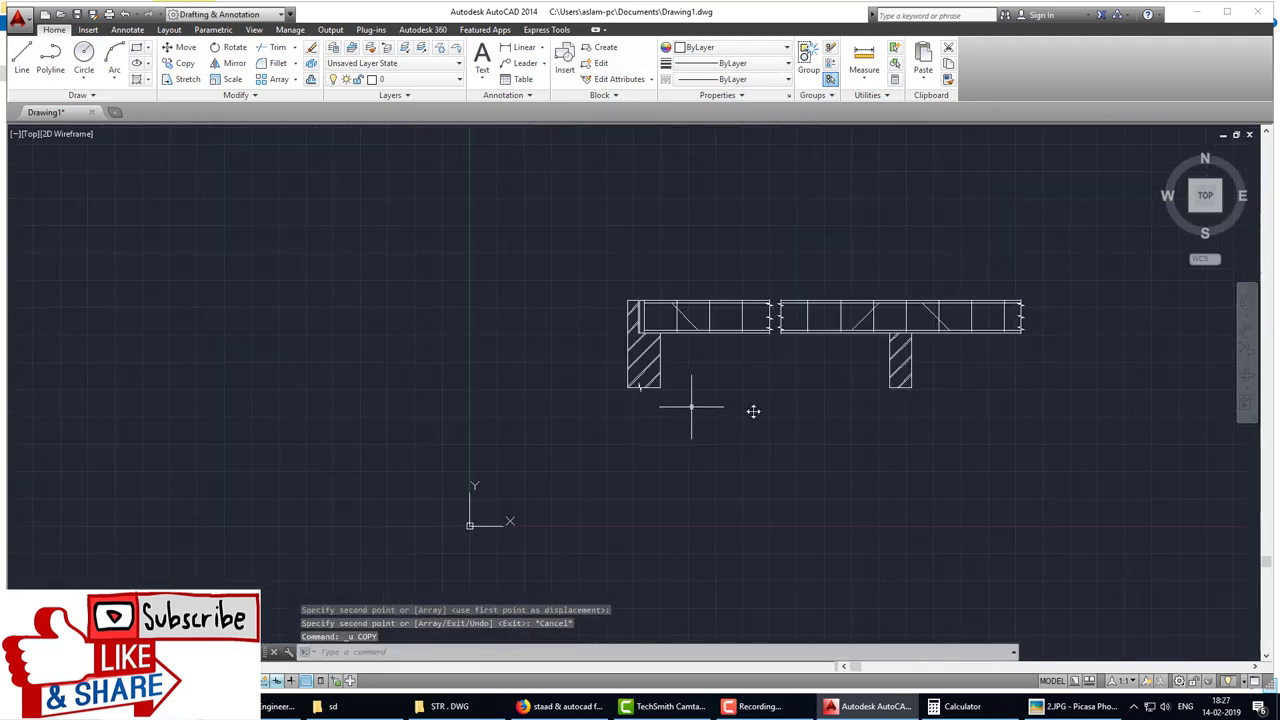
pyautogui.moveTo(686, 414)
pyautogui.mouseDown(button='middle')
pyautogui.moveTo(543, 434)
pyautogui.moveTo(510, 486)
pyautogui.mouseUp(button='middle')
pyautogui.scroll(3, 543, 434)
pyautogui.scroll(1, 591, 429)
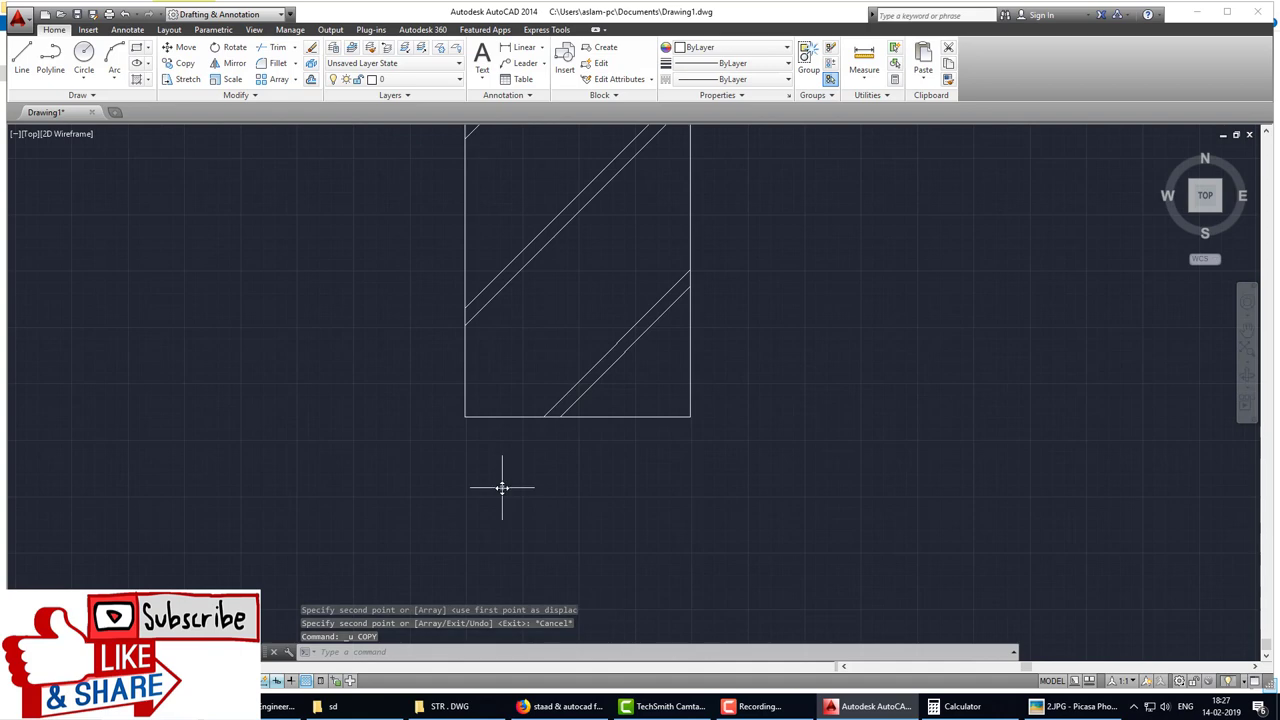
pyautogui.press('Escape')
pyautogui.press('Escape')
pyautogui.write('l')
pyautogui.press('Return')
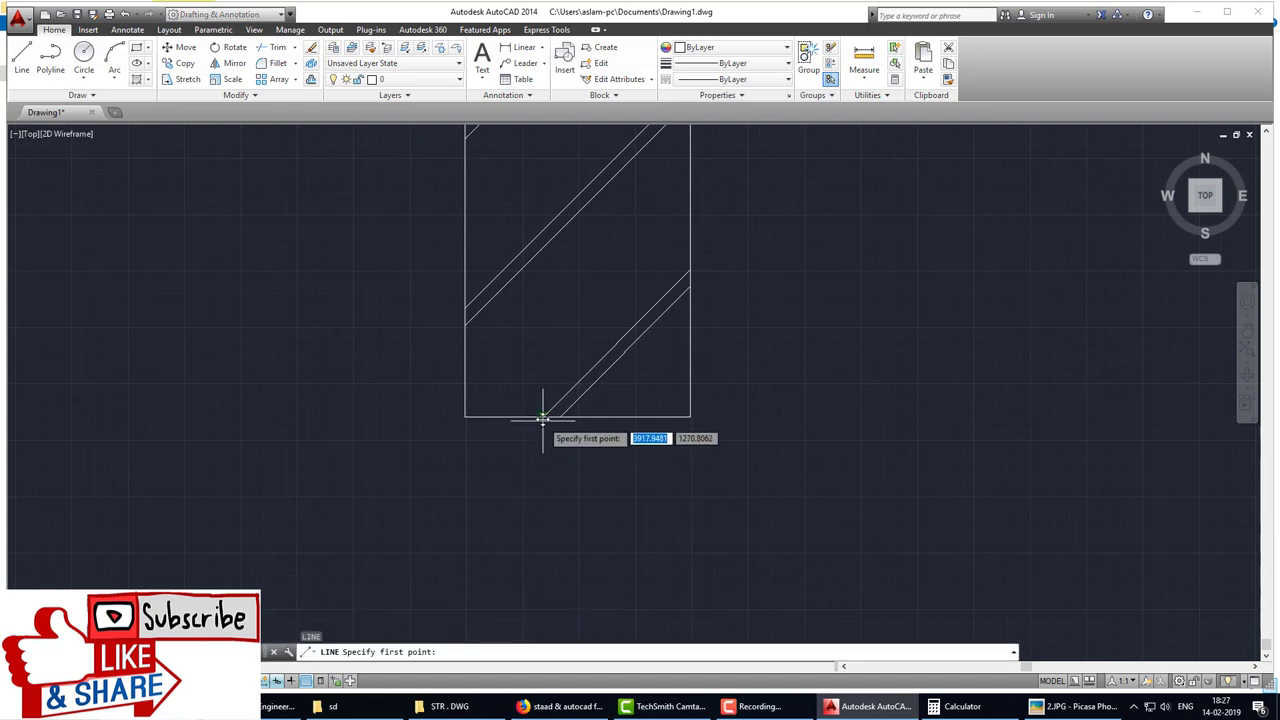
pyautogui.click(542, 416)
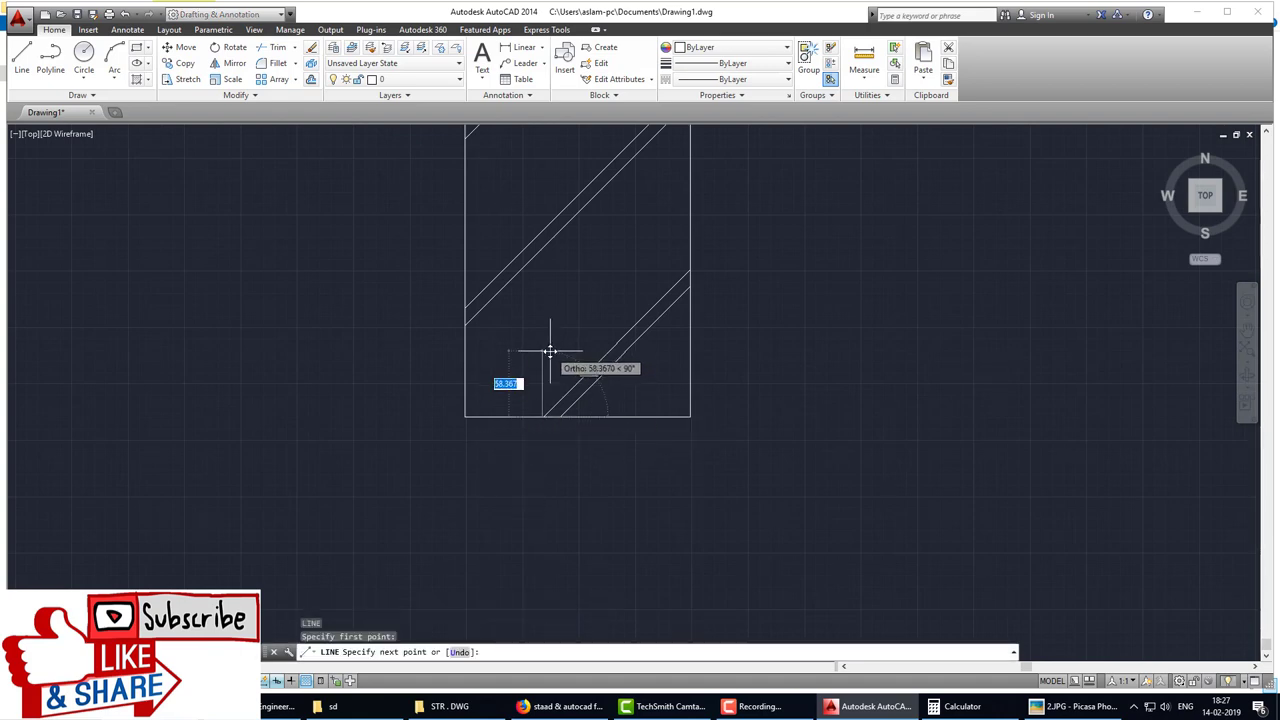
pyautogui.write('0')
pyautogui.press('Return')
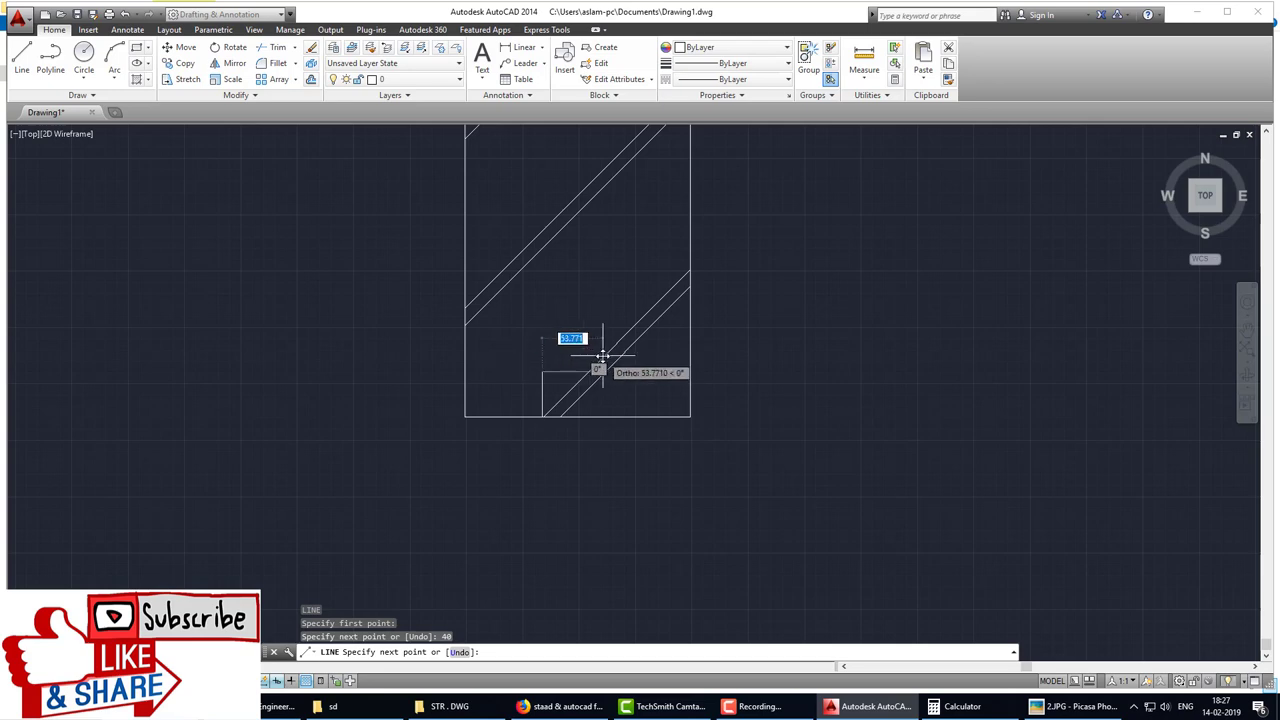
pyautogui.write('20')
pyautogui.press('Return')
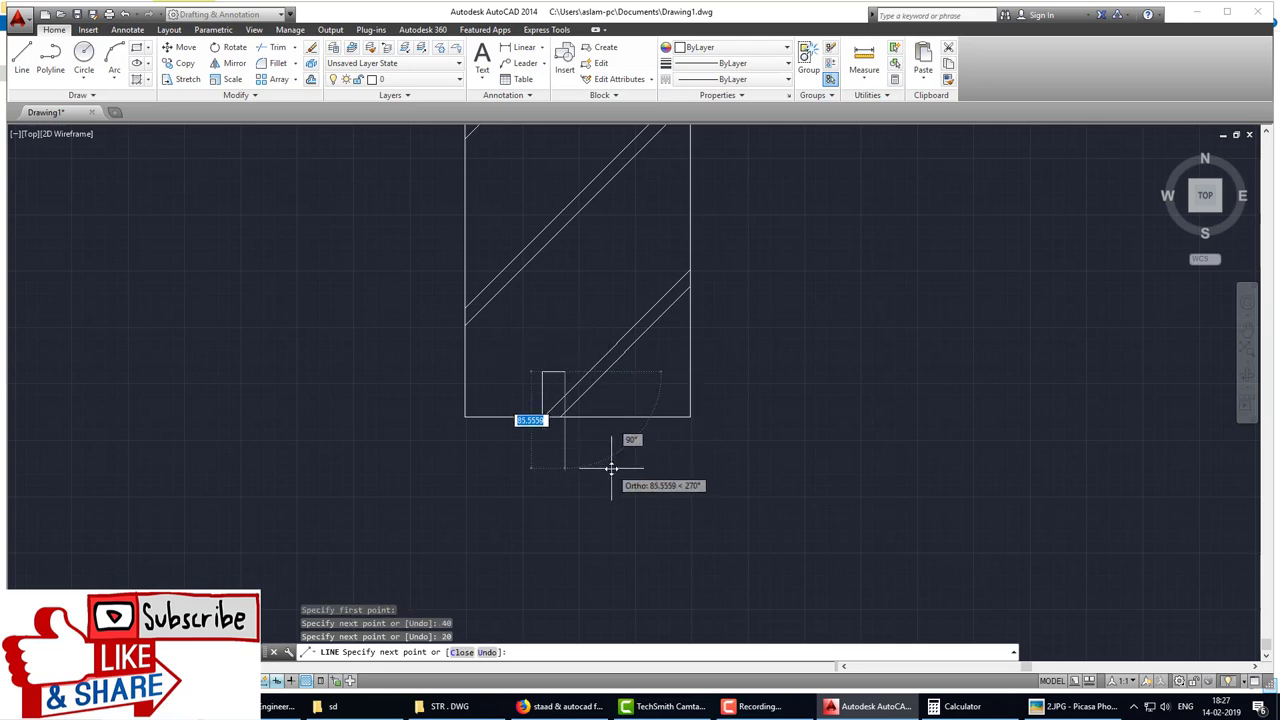
pyautogui.write('80')
pyautogui.press('Return')
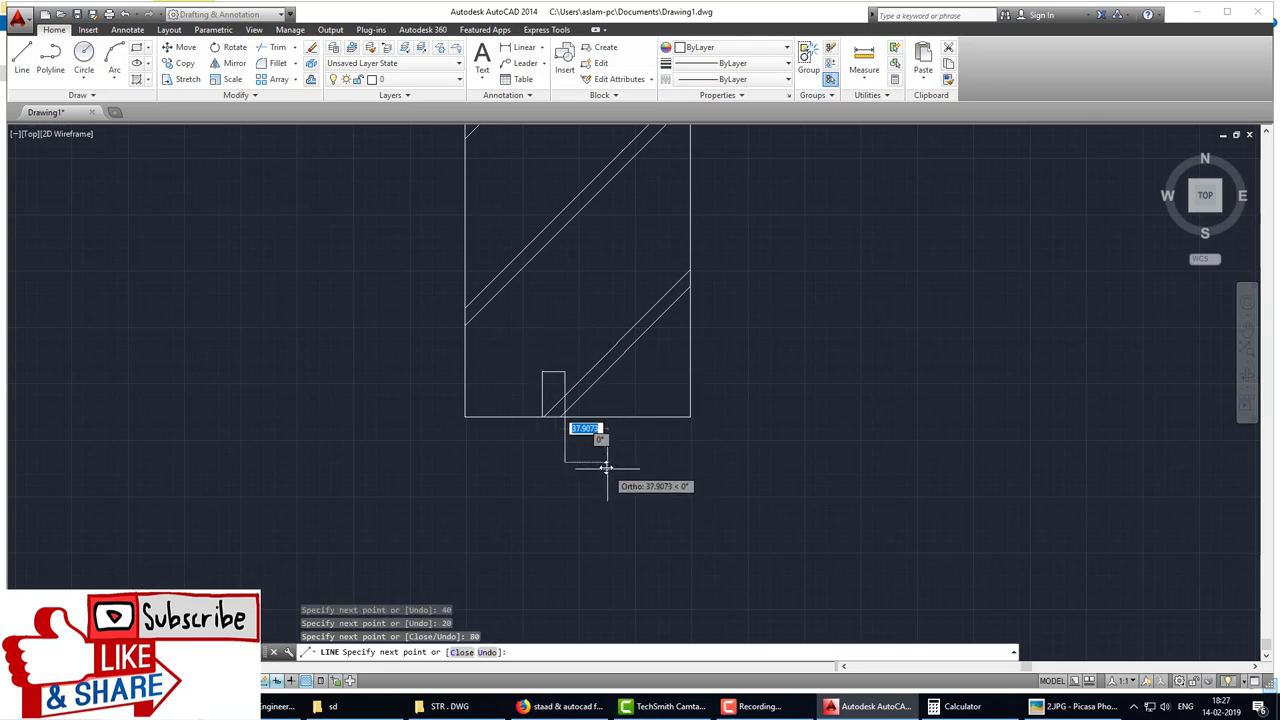
pyautogui.click(542, 372)
pyautogui.press('Escape')
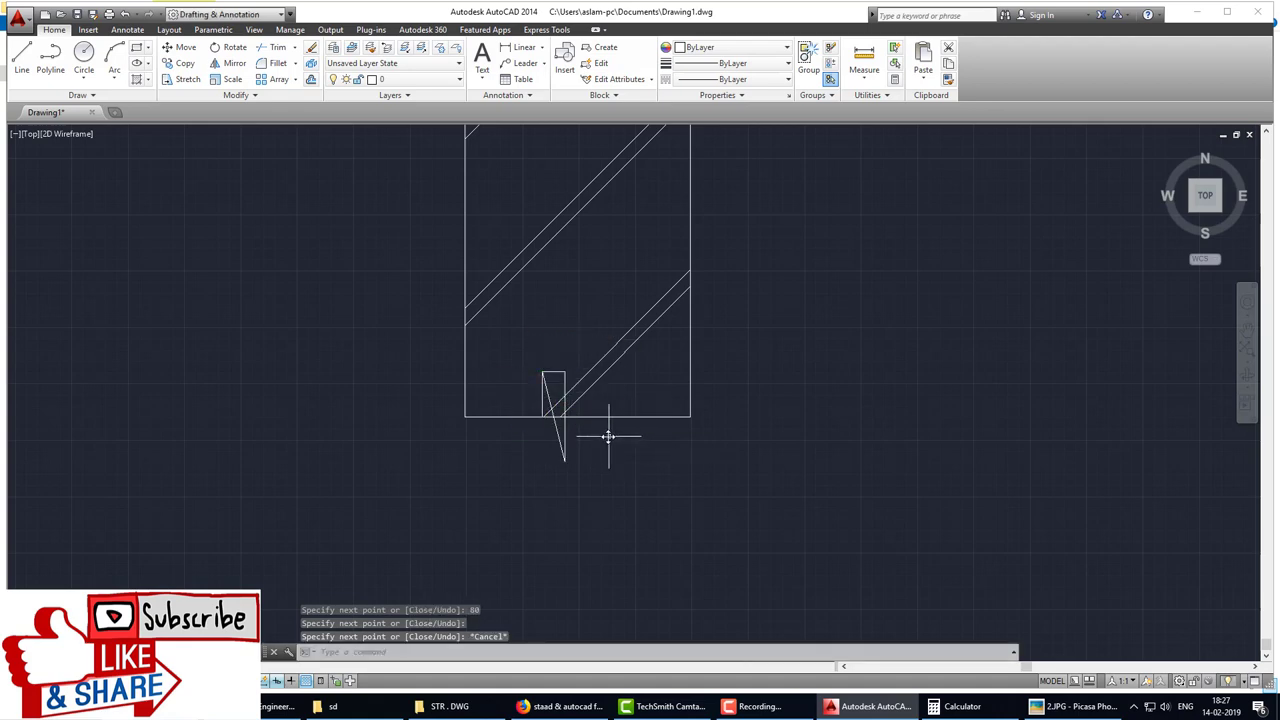
pyautogui.write('tr')
# Step: Trim the column edge and bottom edge inside the zigzag, keeping the diagonals
pyautogui.press('Return')
pyautogui.press('Return')
pyautogui.scroll(5, 560, 440)
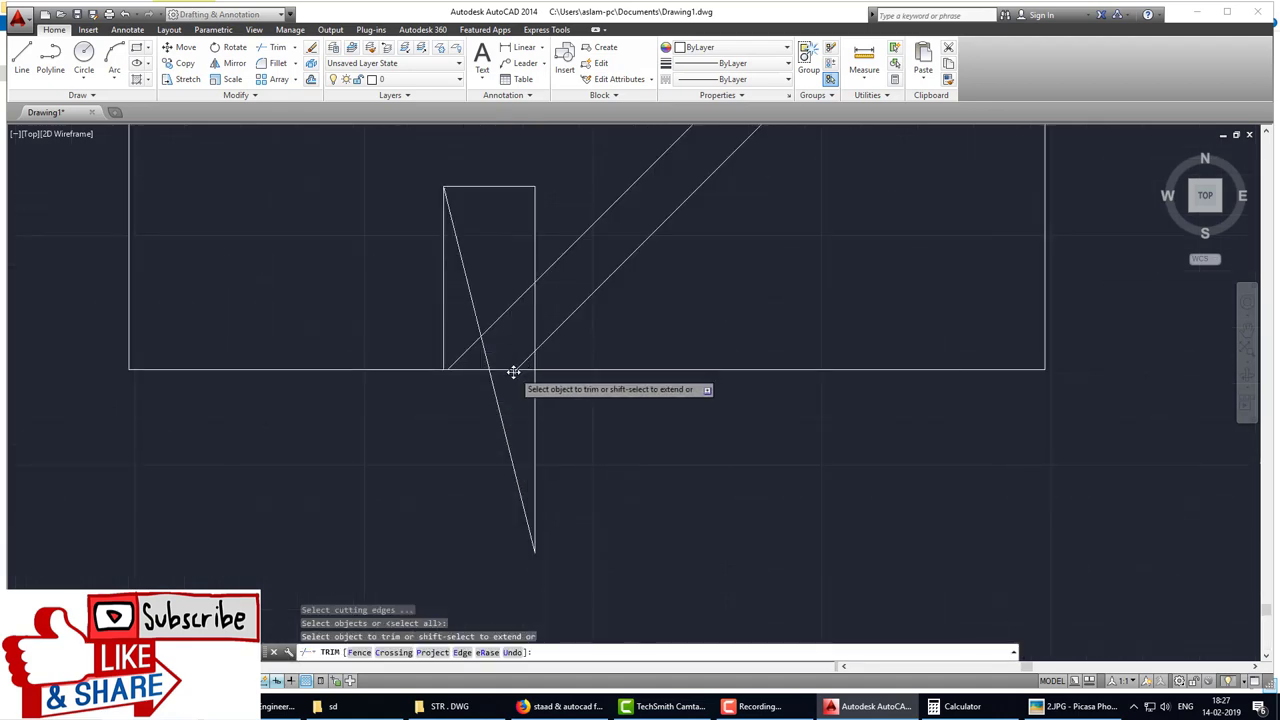
pyautogui.click(533, 358)
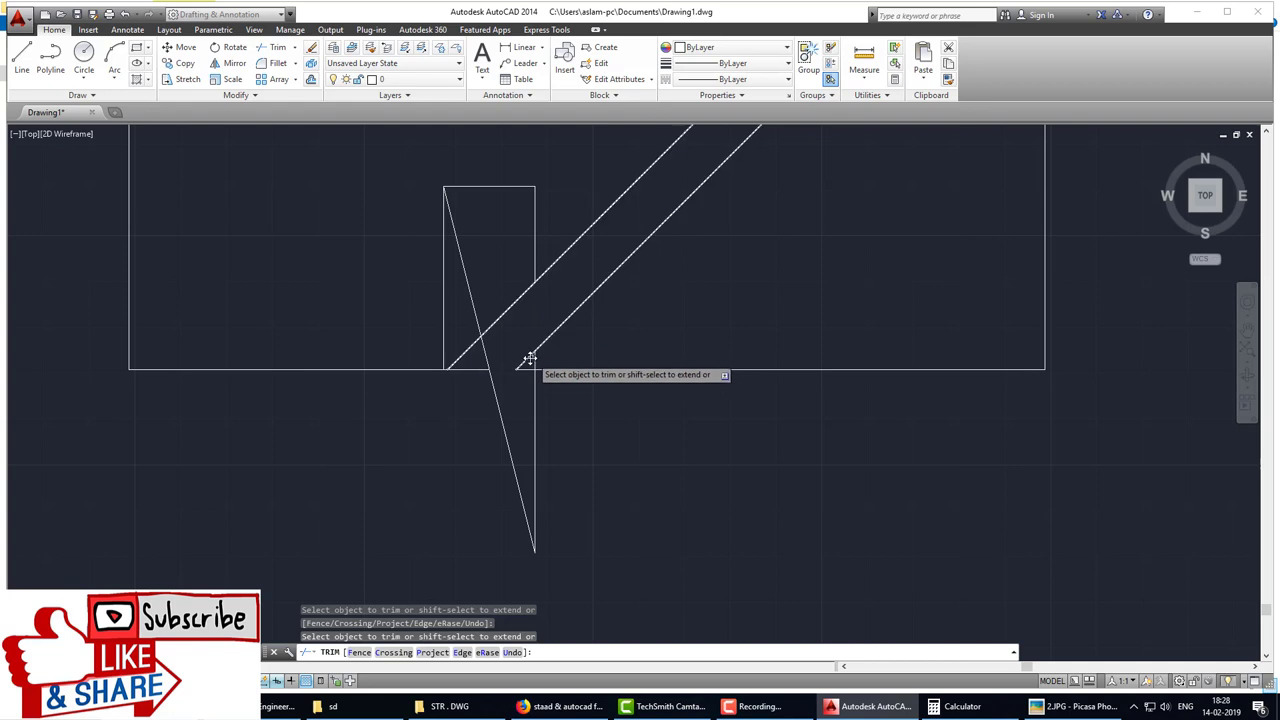
pyautogui.scroll(-6, 557, 366)
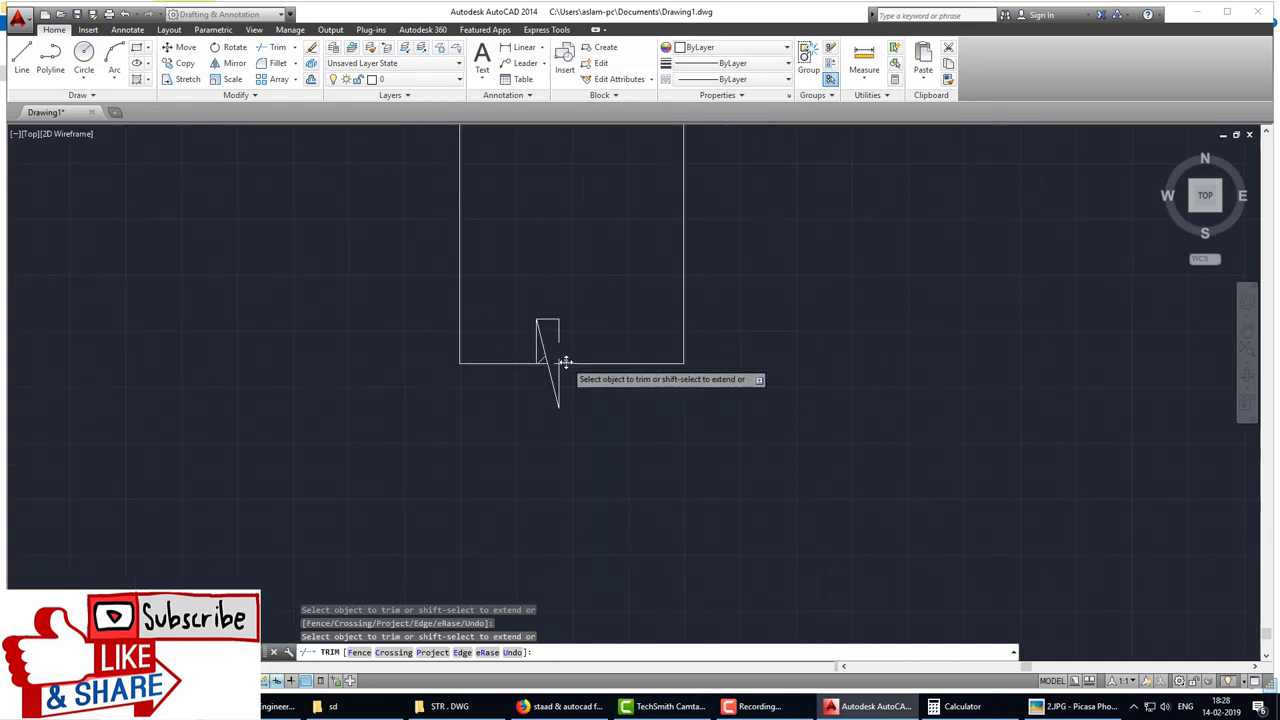
pyautogui.scroll(8, 577, 362)
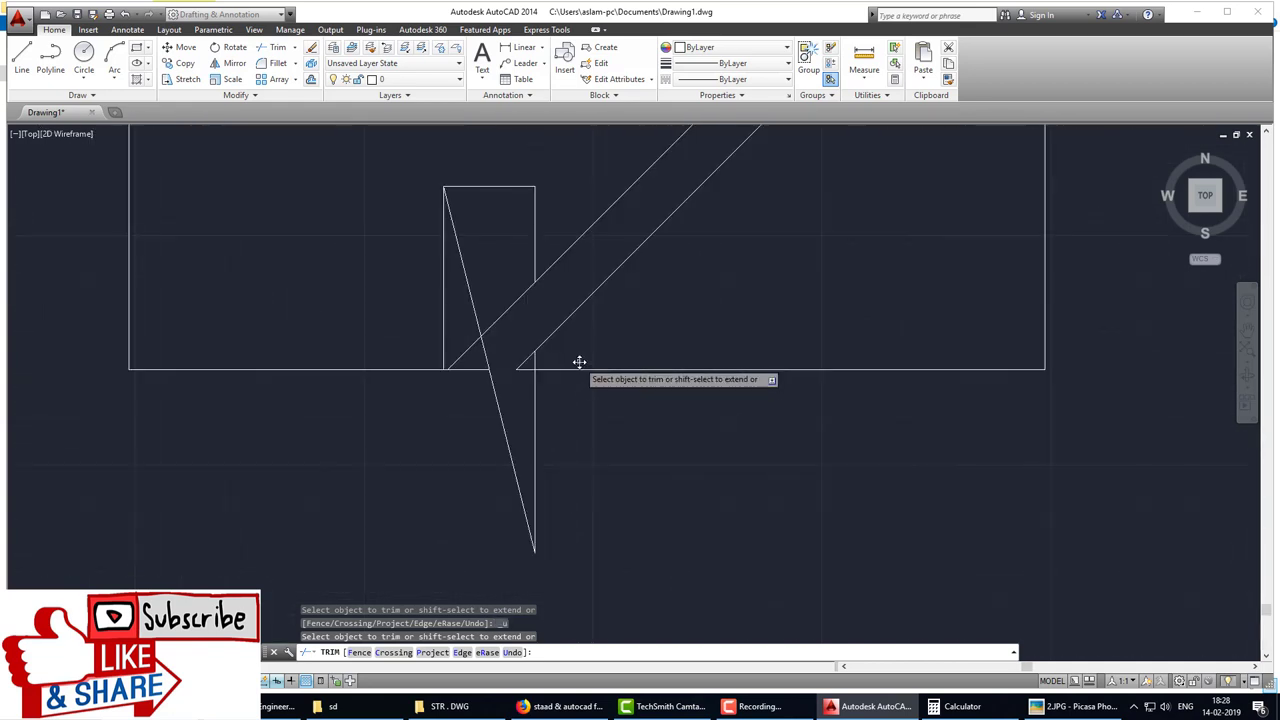
pyautogui.click(525, 360)
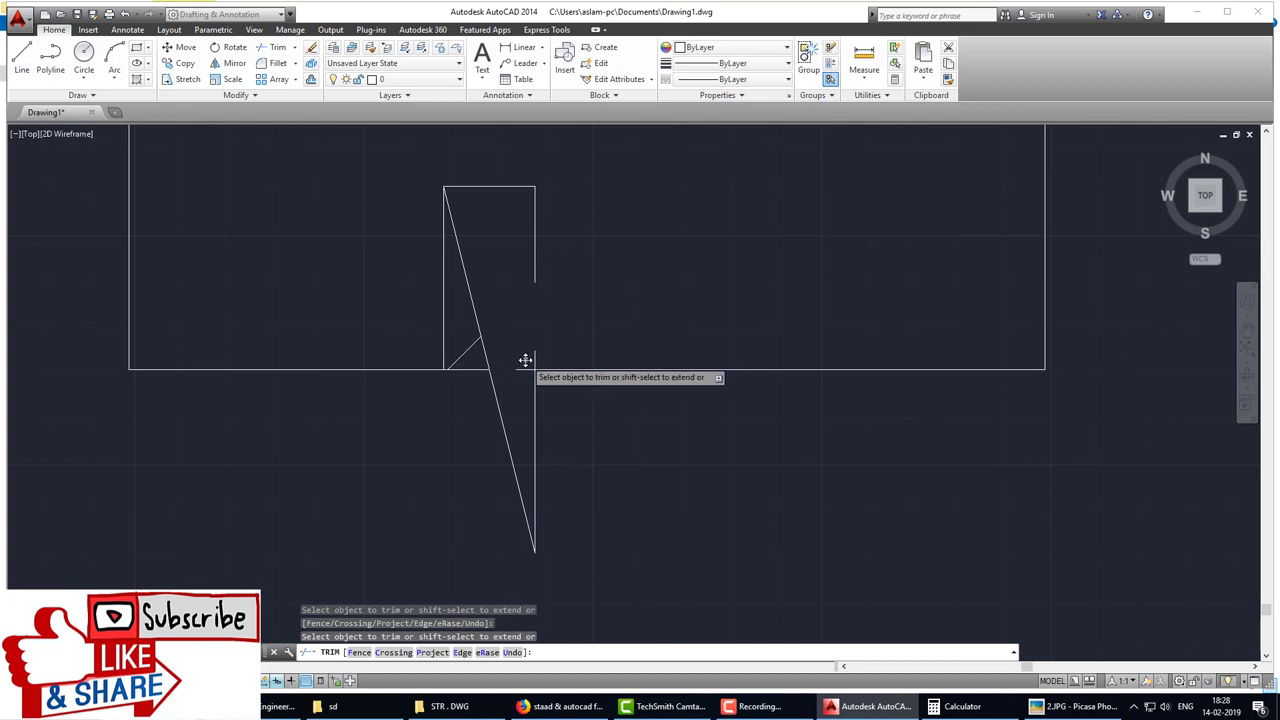
pyautogui.hotkey('ctrl', 'z')
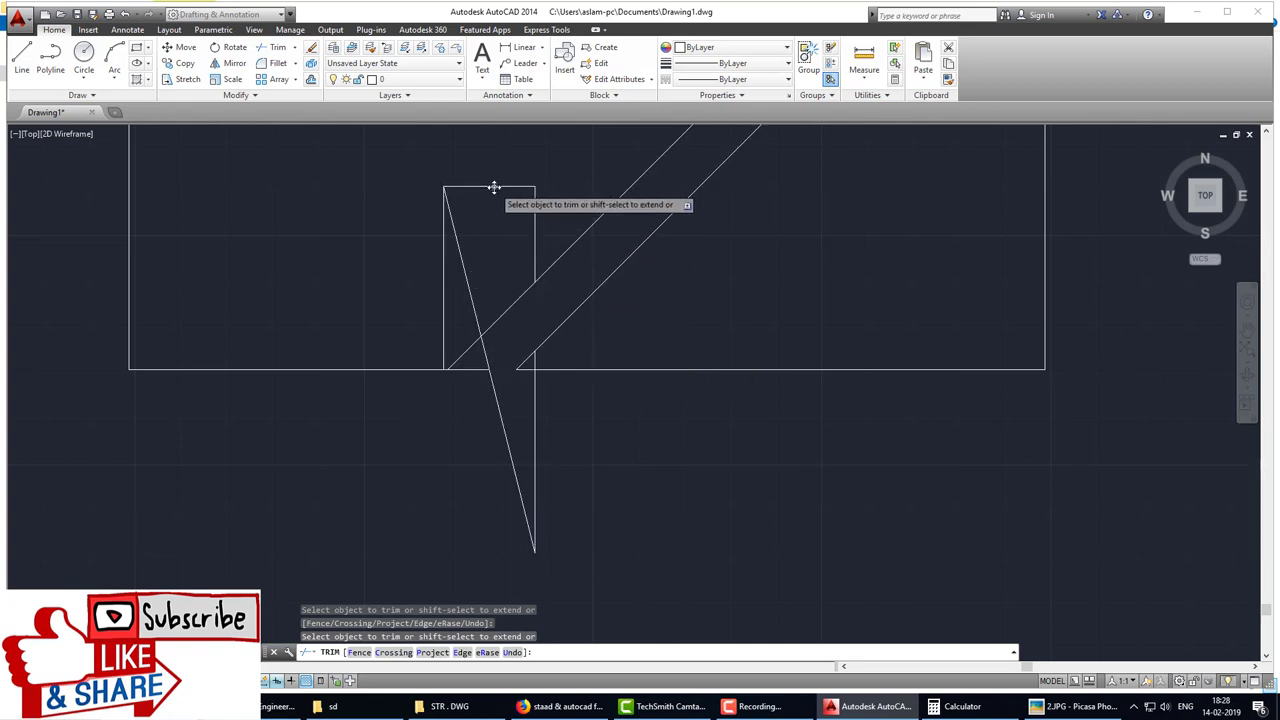
pyautogui.click(463, 373)
pyautogui.click(490, 364)
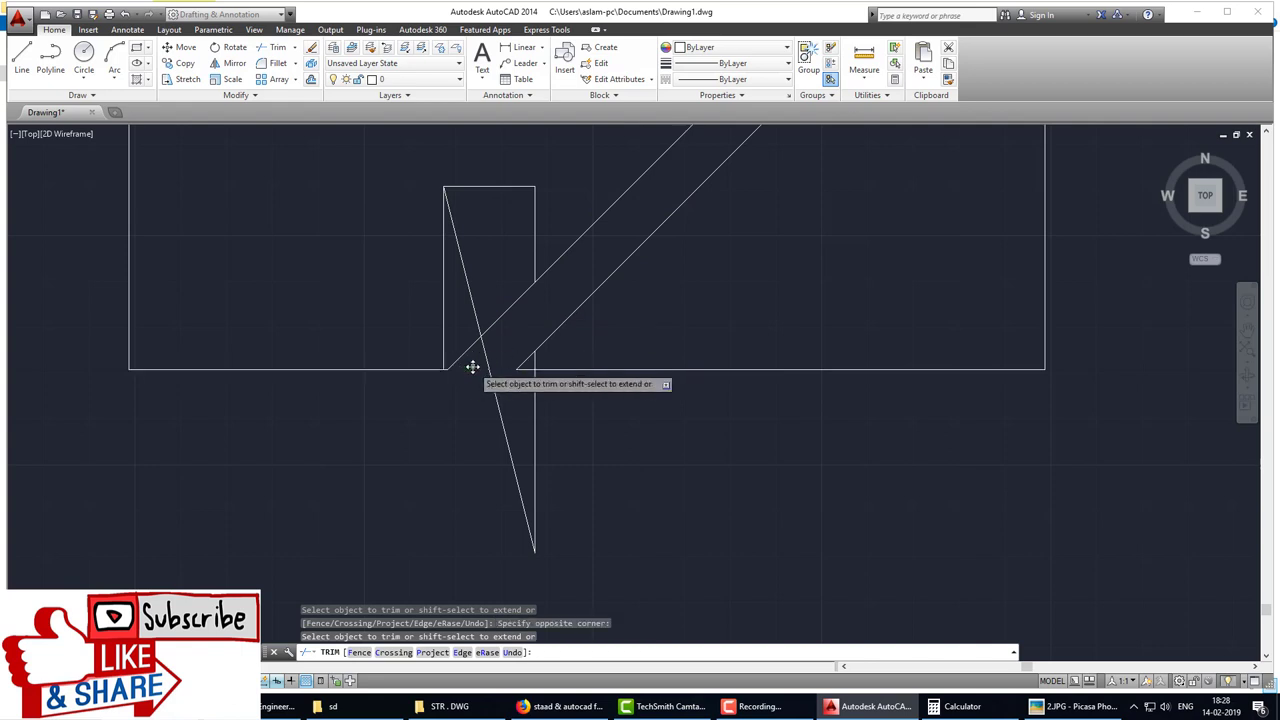
pyautogui.press('Escape')
# Step: Erase the two stray line pieces inside the middle column
pyautogui.press('Return')
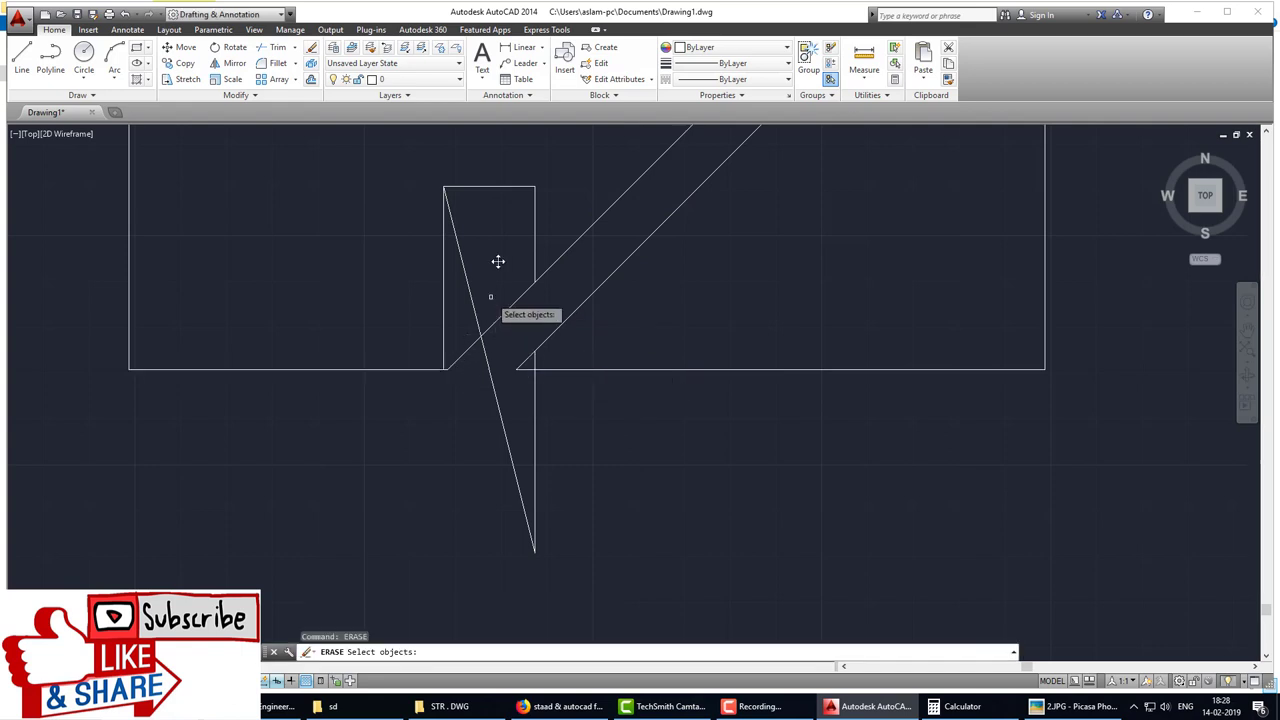
pyautogui.moveTo(547, 226); pyautogui.dragTo(511, 177)
pyautogui.press('Return')
pyautogui.scroll(3, 551, 368)
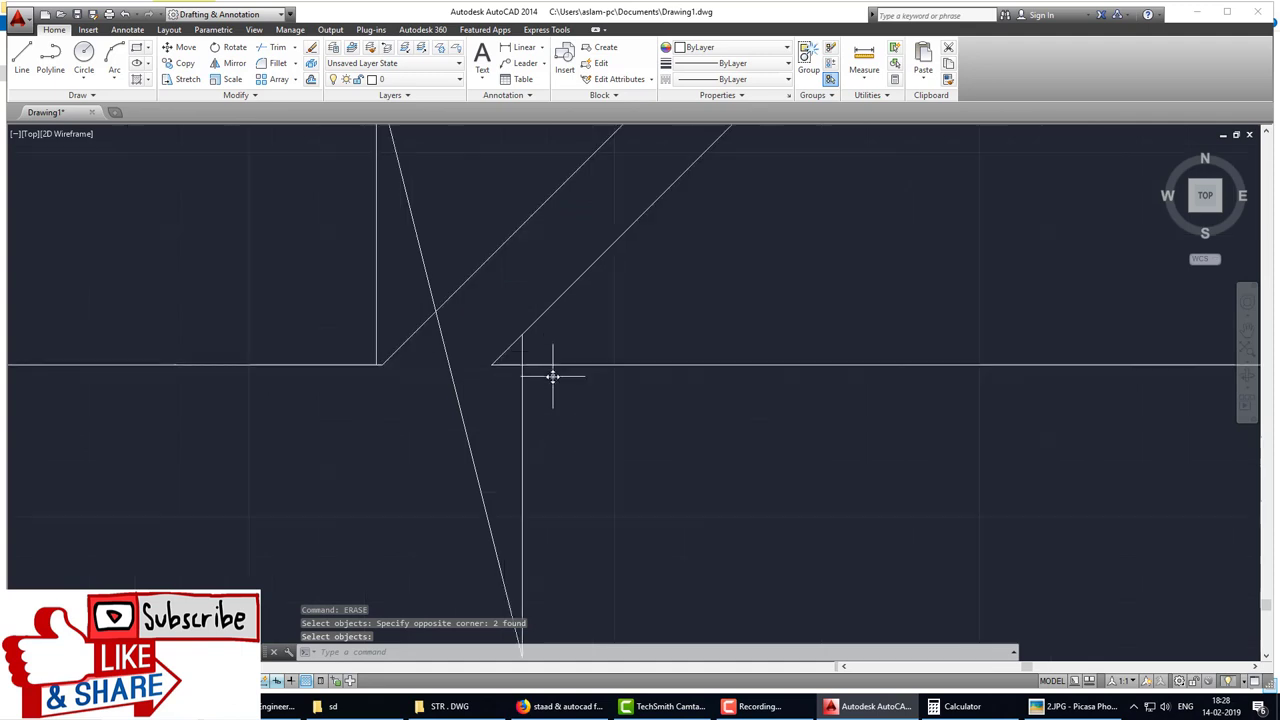
pyautogui.scroll(3, 553, 378)
# Step: Start another trim with all objects as cutting edges, then cancel it after inspecting
pyautogui.press('Return')
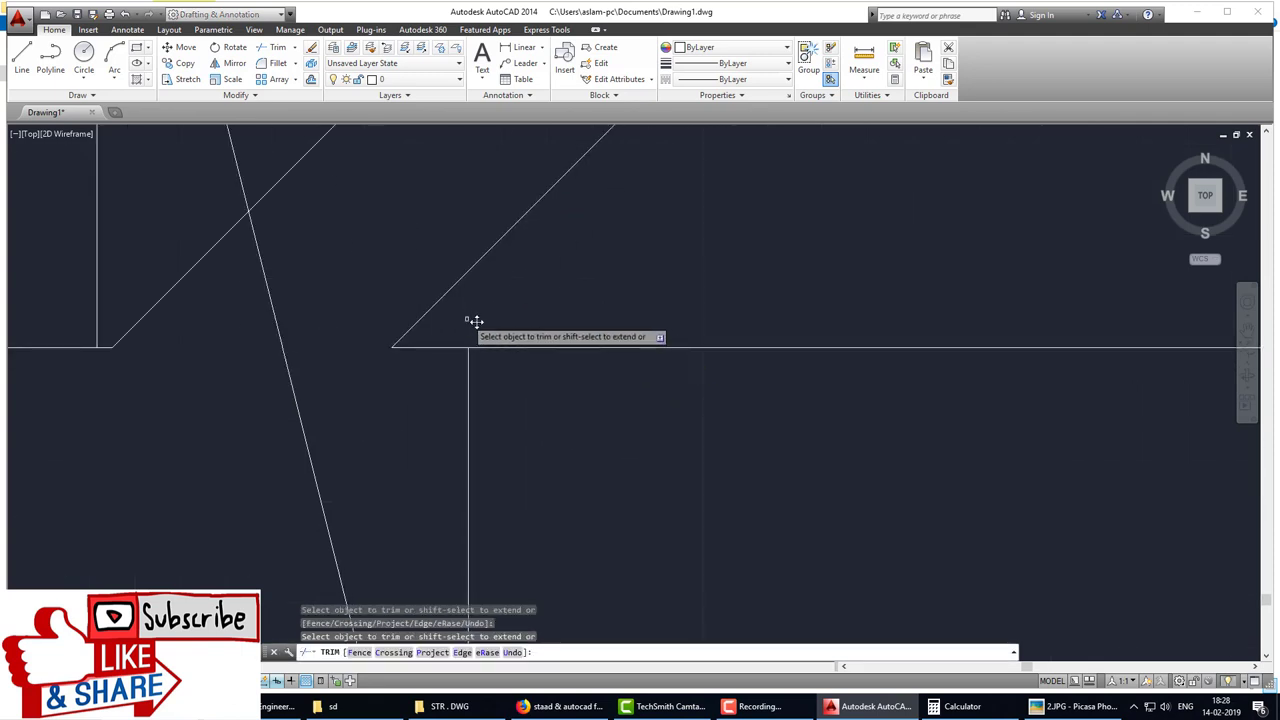
pyautogui.press('Return')
pyautogui.scroll(-2, 517, 357)
pyautogui.scroll(-2, 537, 407)
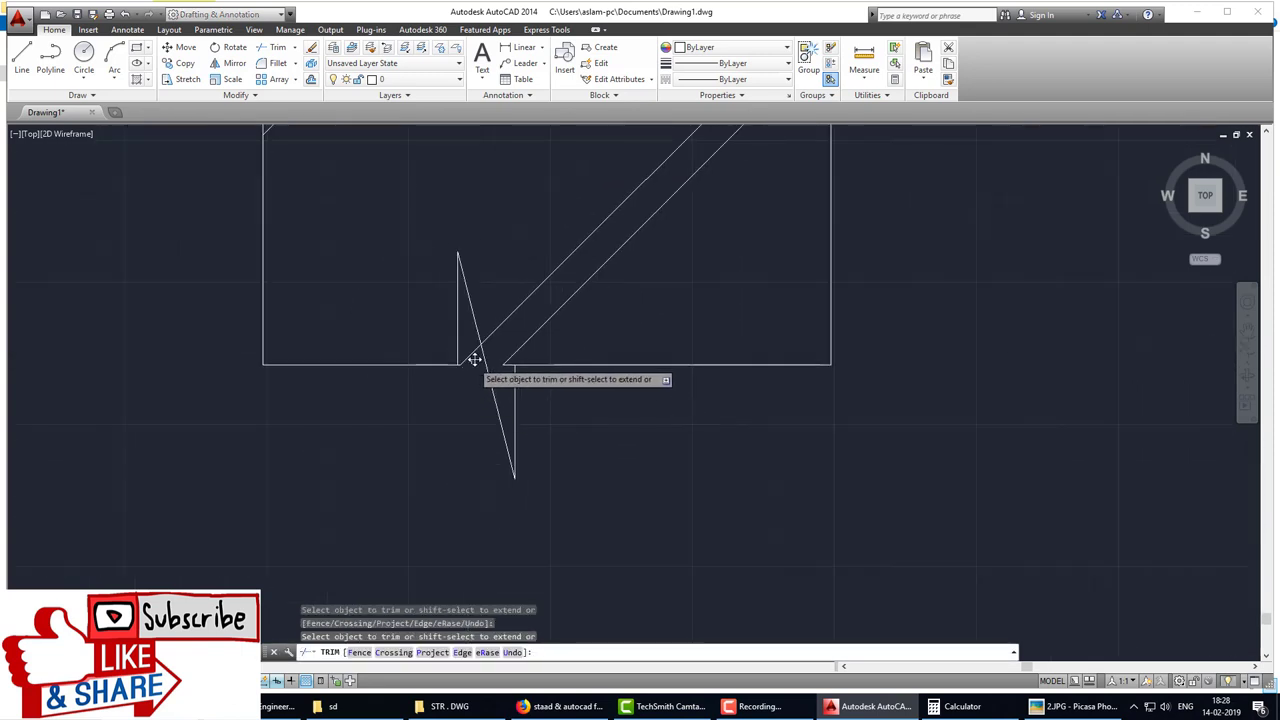
pyautogui.scroll(-3, 545, 400)
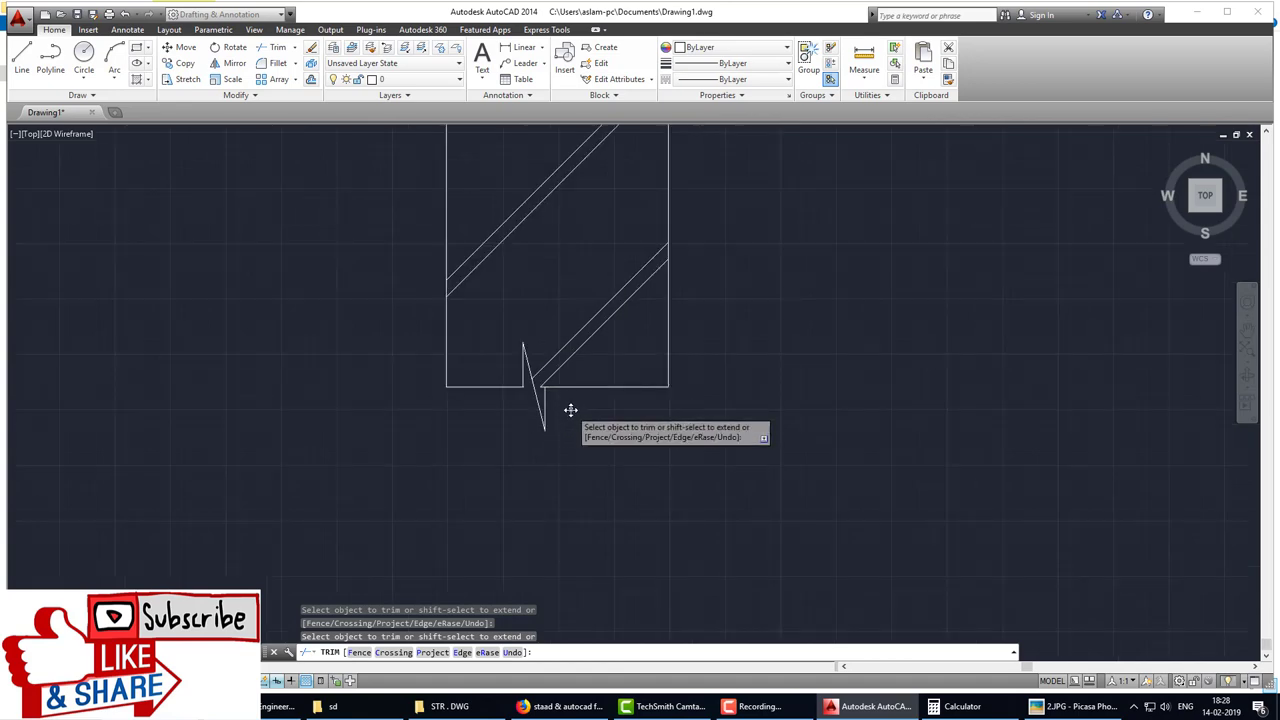
pyautogui.press('Escape')
pyautogui.scroll(-5, 600, 430)
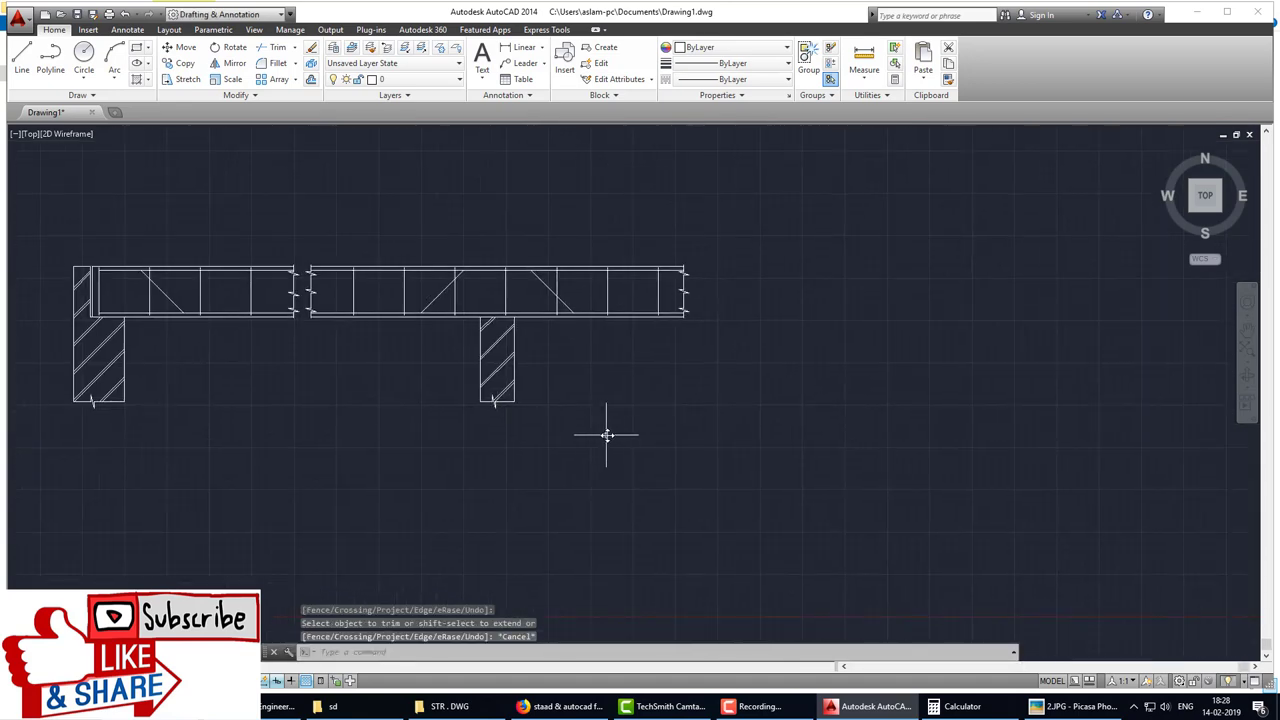
pyautogui.scroll(-2, 650, 465)
# Step: Bring up the beam reference image in Picasa, zoom out to review it, and return to AutoCAD
pyautogui.click(1060, 706)
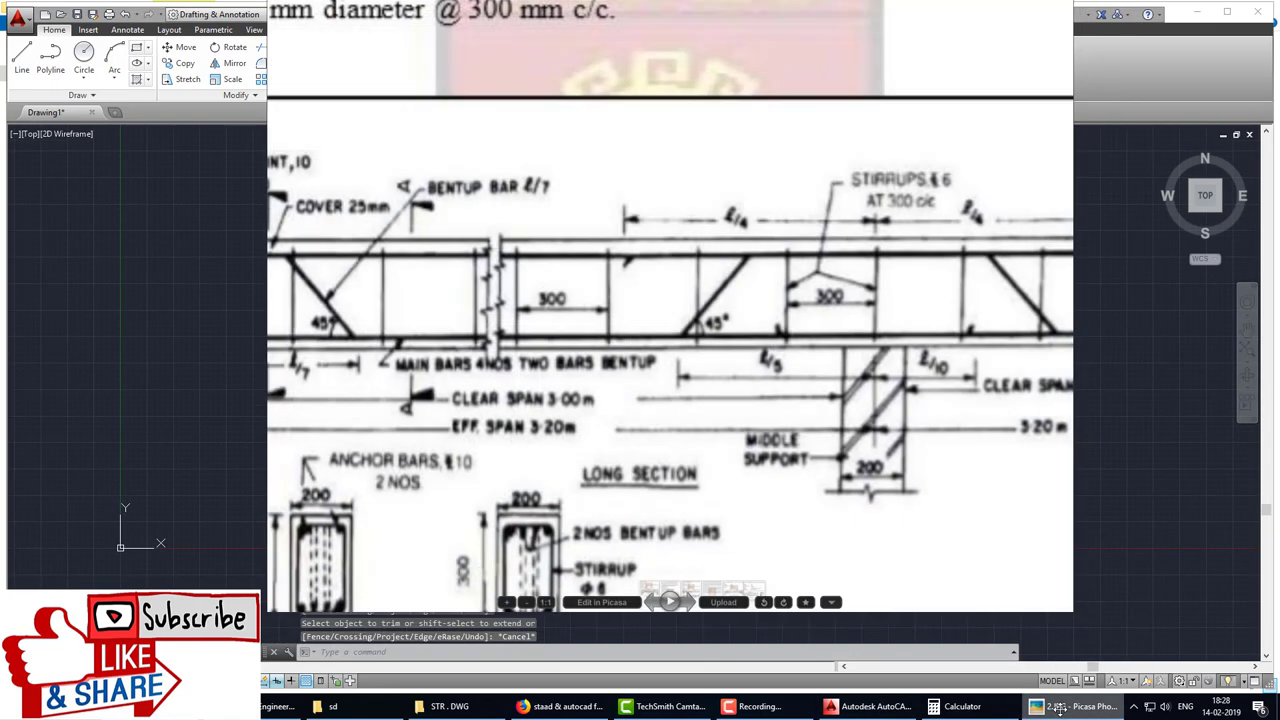
pyautogui.scroll(-2, 500, 458)
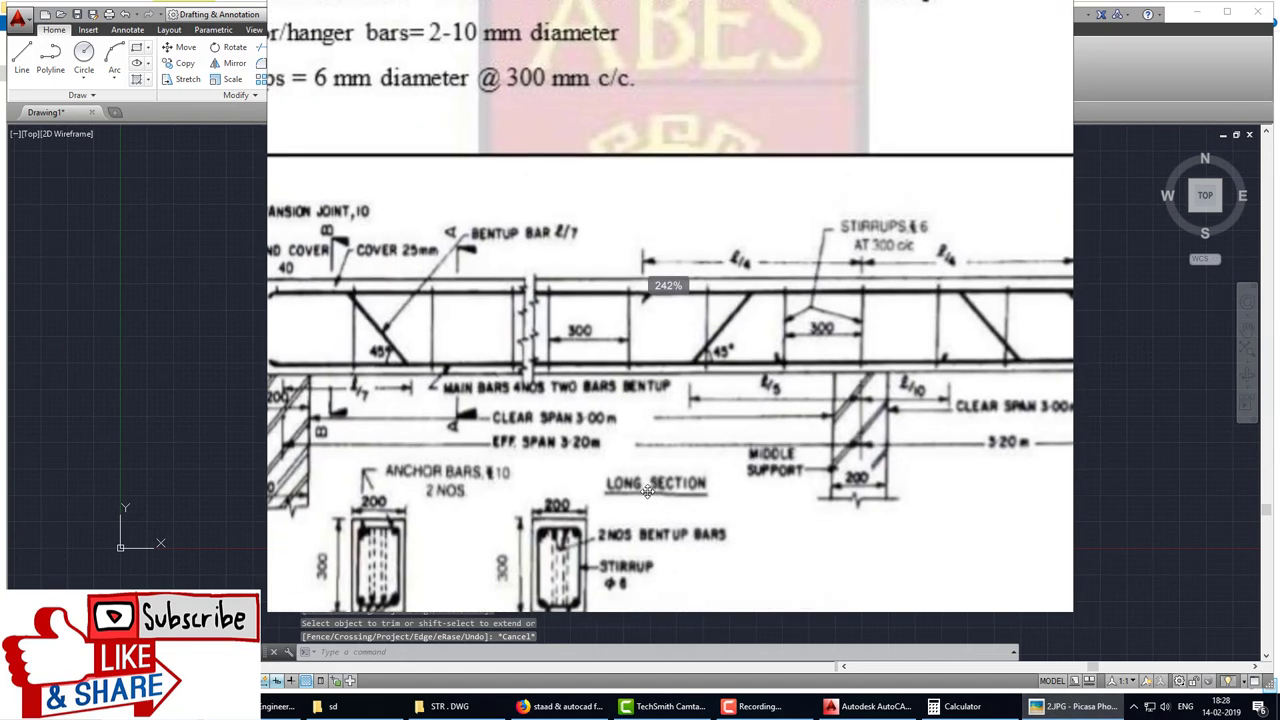
pyautogui.scroll(-2, 500, 458)
pyautogui.scroll(-1, 500, 458)
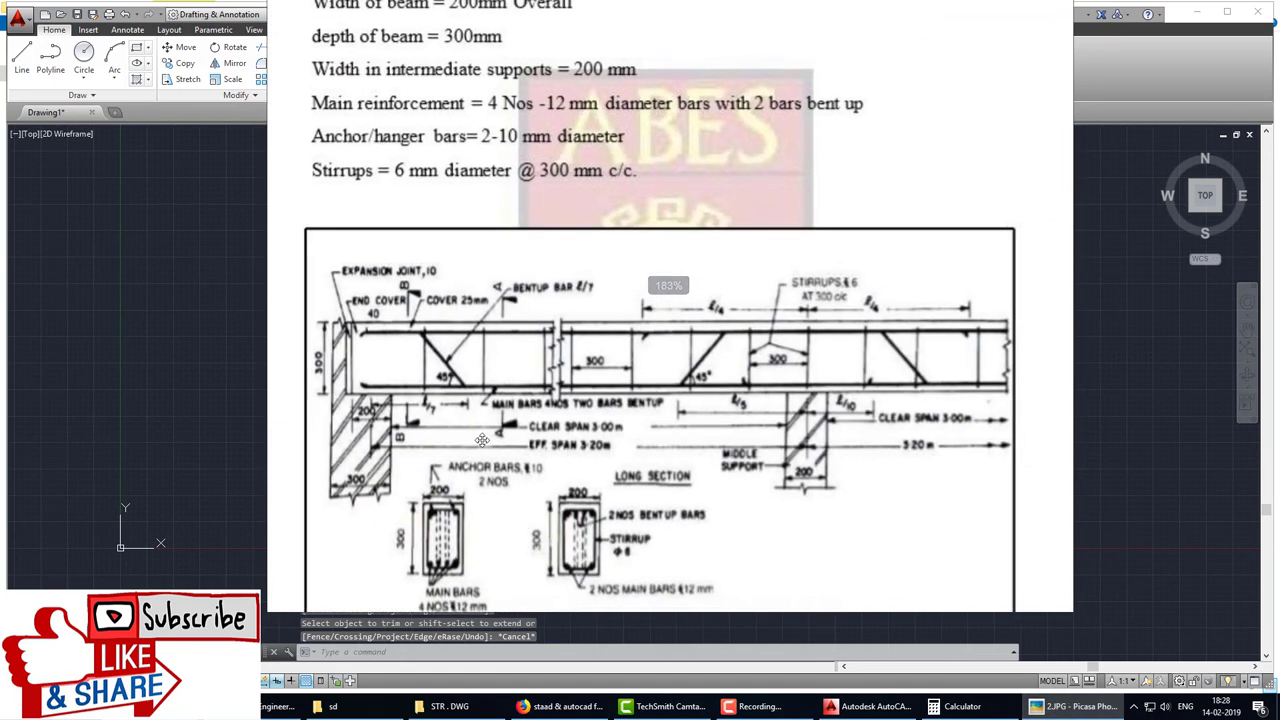
pyautogui.scroll(-2, 413, 348)
pyautogui.scroll(-1, 415, 370)
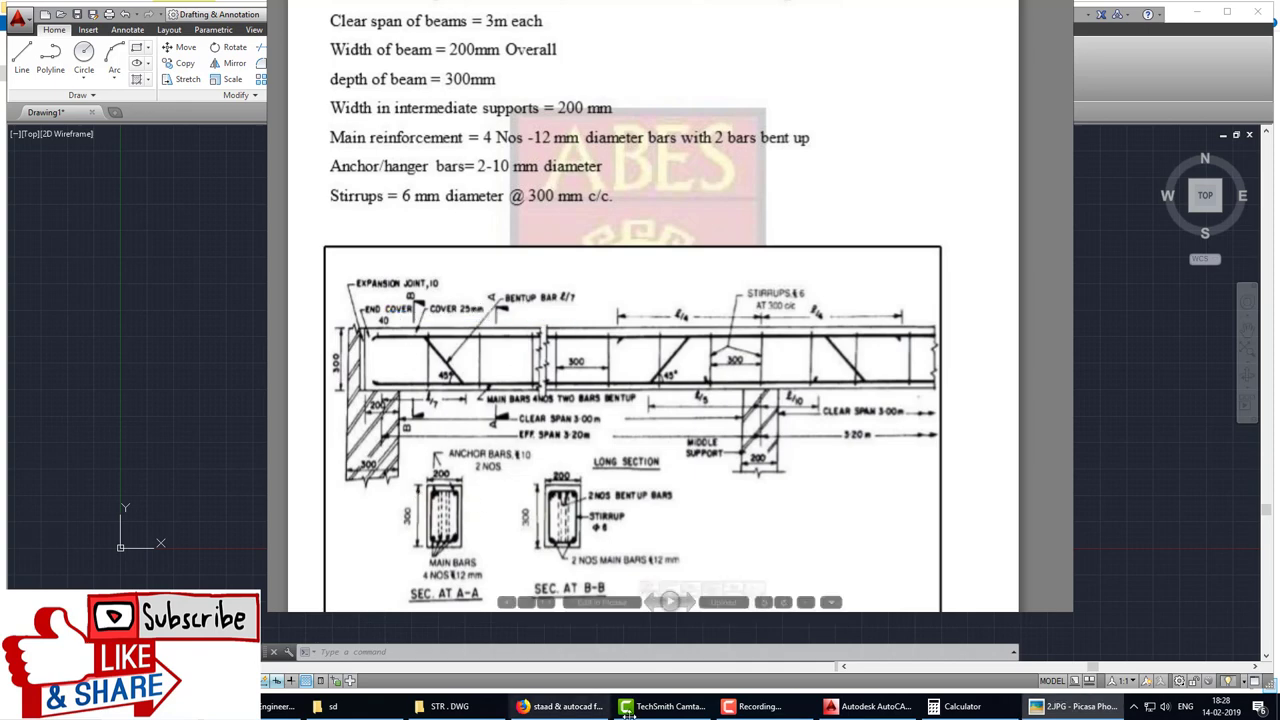
pyautogui.hotkey('alt', 'Tab')
# Step: Draw a vertical section-cut line across the left span, from above to below the beam
pyautogui.scroll(4, 310, 320)
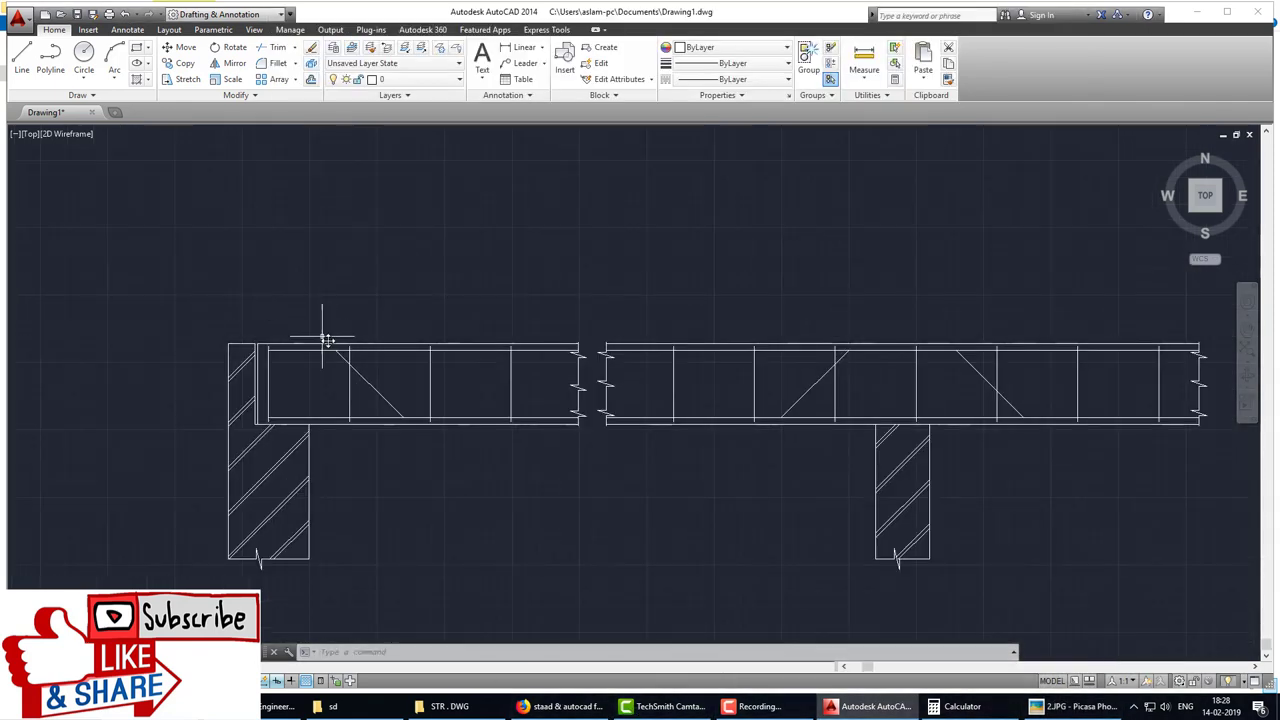
pyautogui.press('Return')
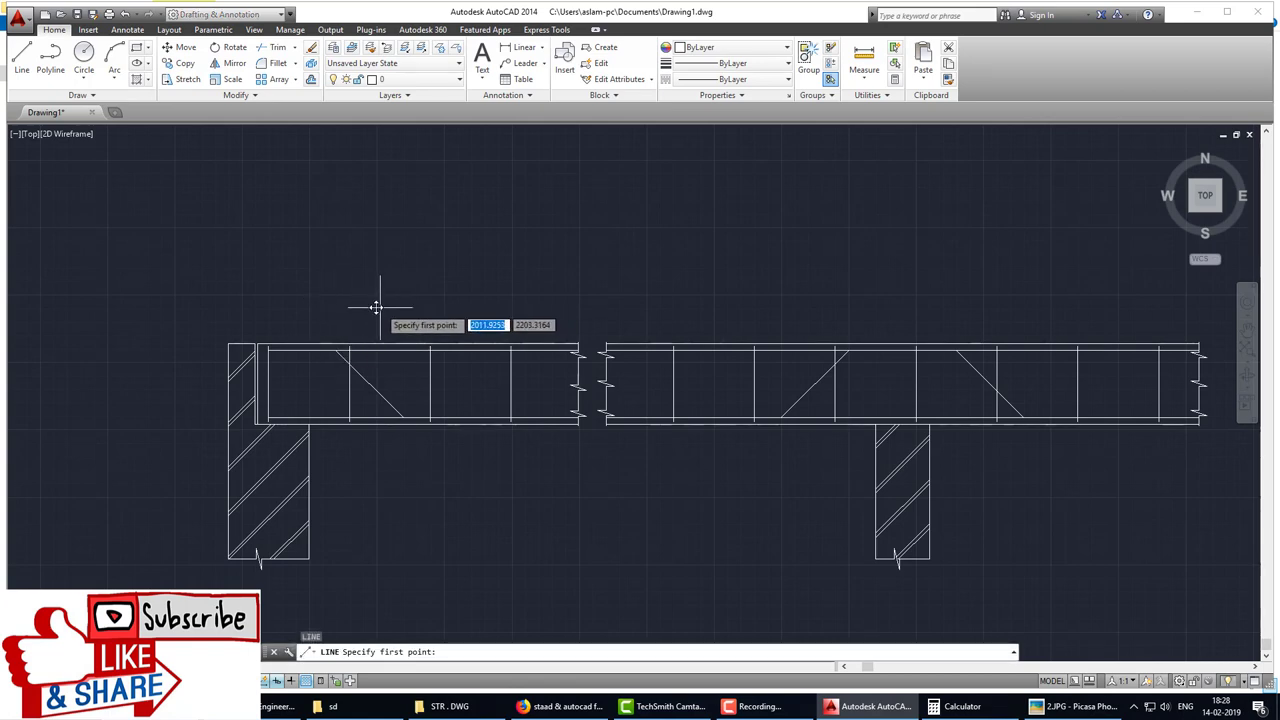
pyautogui.click(362, 298)
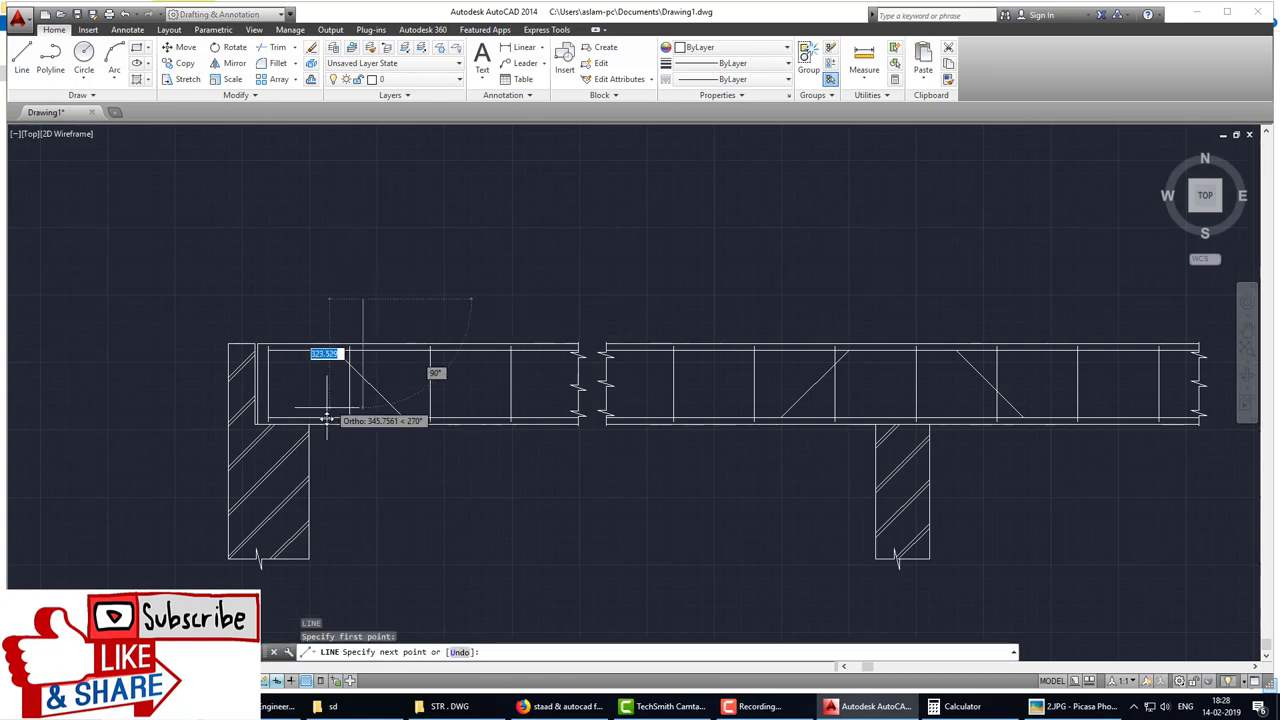
pyautogui.click(352, 470)
pyautogui.press('Return')
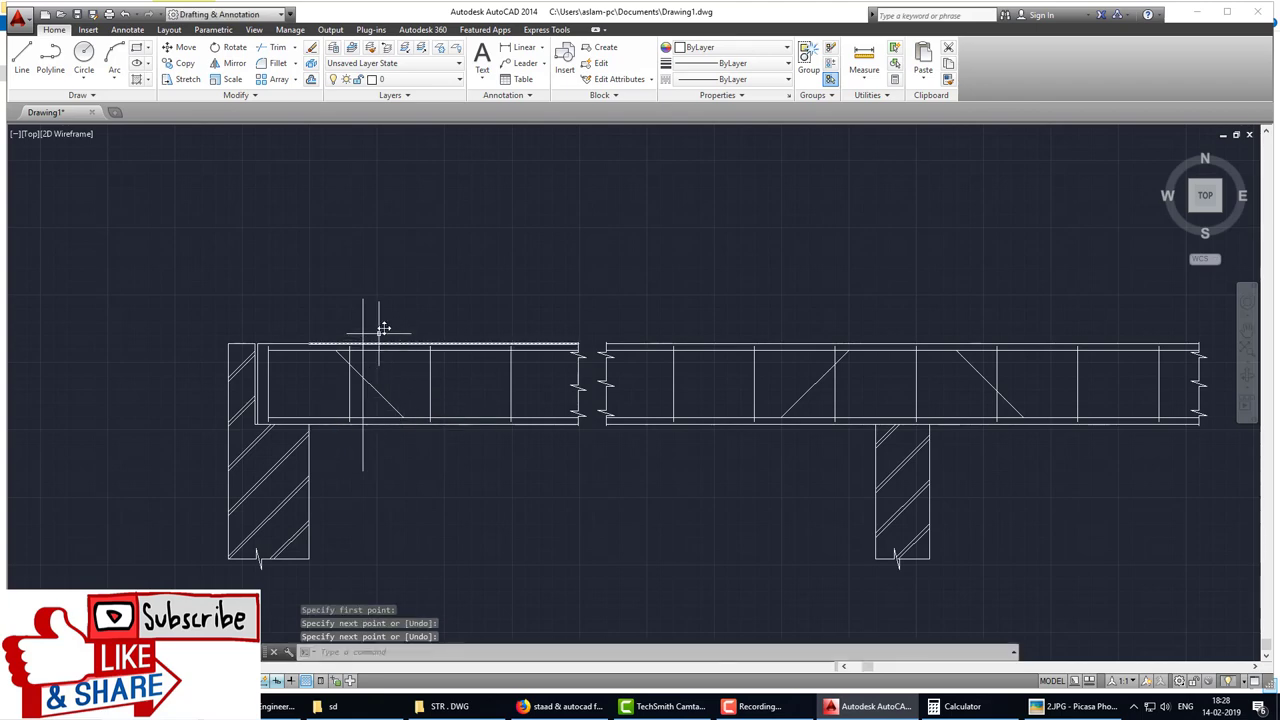
# Step: With ortho off, draw a triangular flag at the top of the cut line
pyautogui.press('Return')
pyautogui.press('F8')
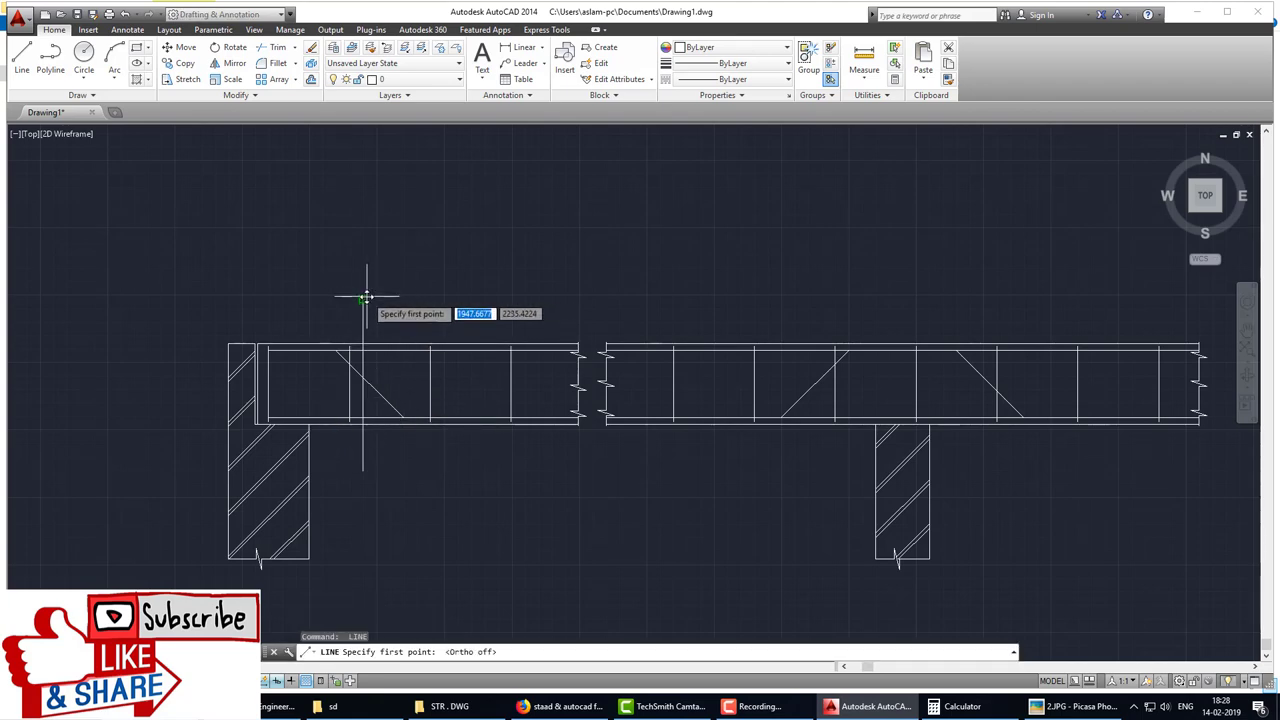
pyautogui.click(362, 297)
pyautogui.click(399, 289)
pyautogui.click(399, 307)
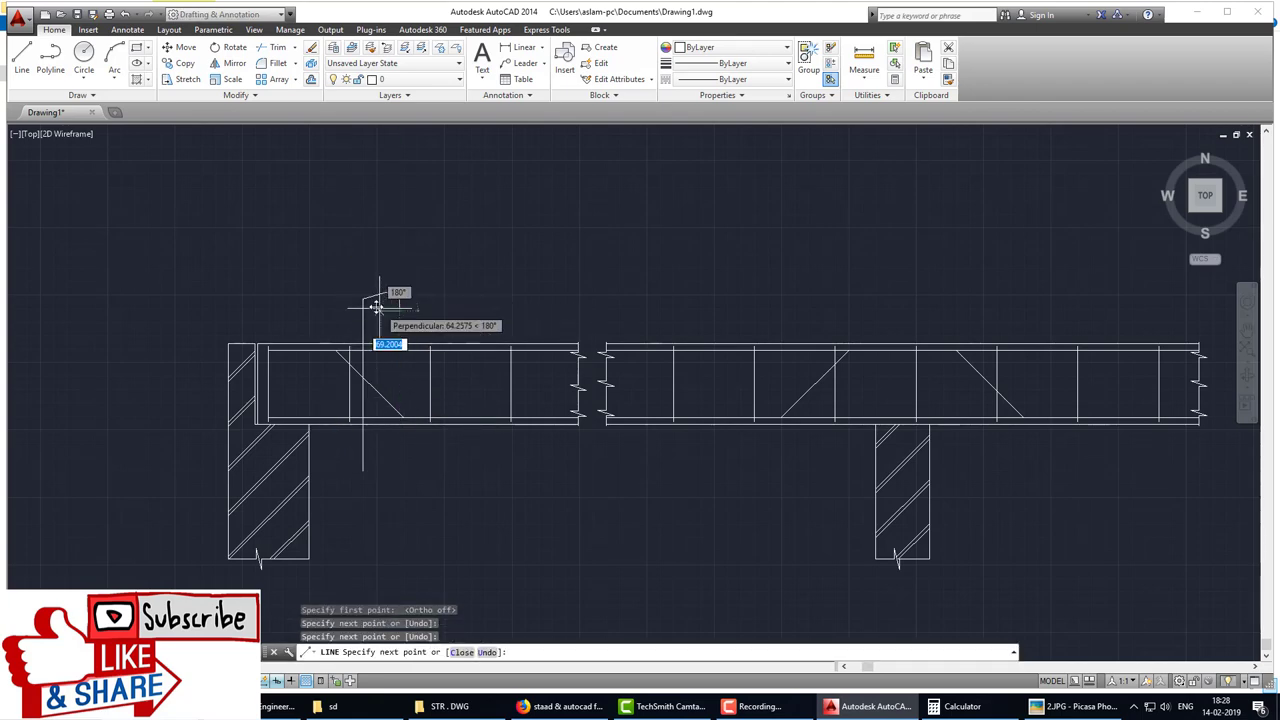
pyautogui.click(363, 299)
pyautogui.press('Return')
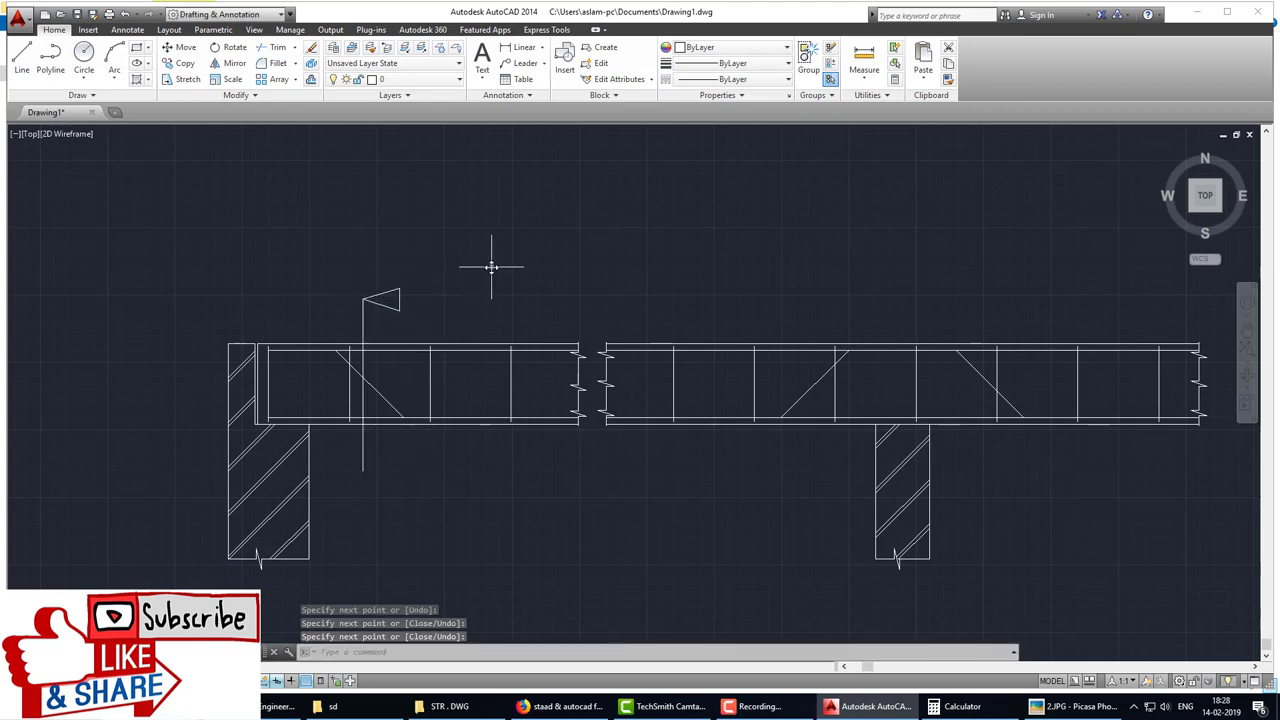
pyautogui.write('co')
# Step: Copy the flag triangle to the bottom of the cut line below the beam
pyautogui.press('Return')
pyautogui.click(422, 300)
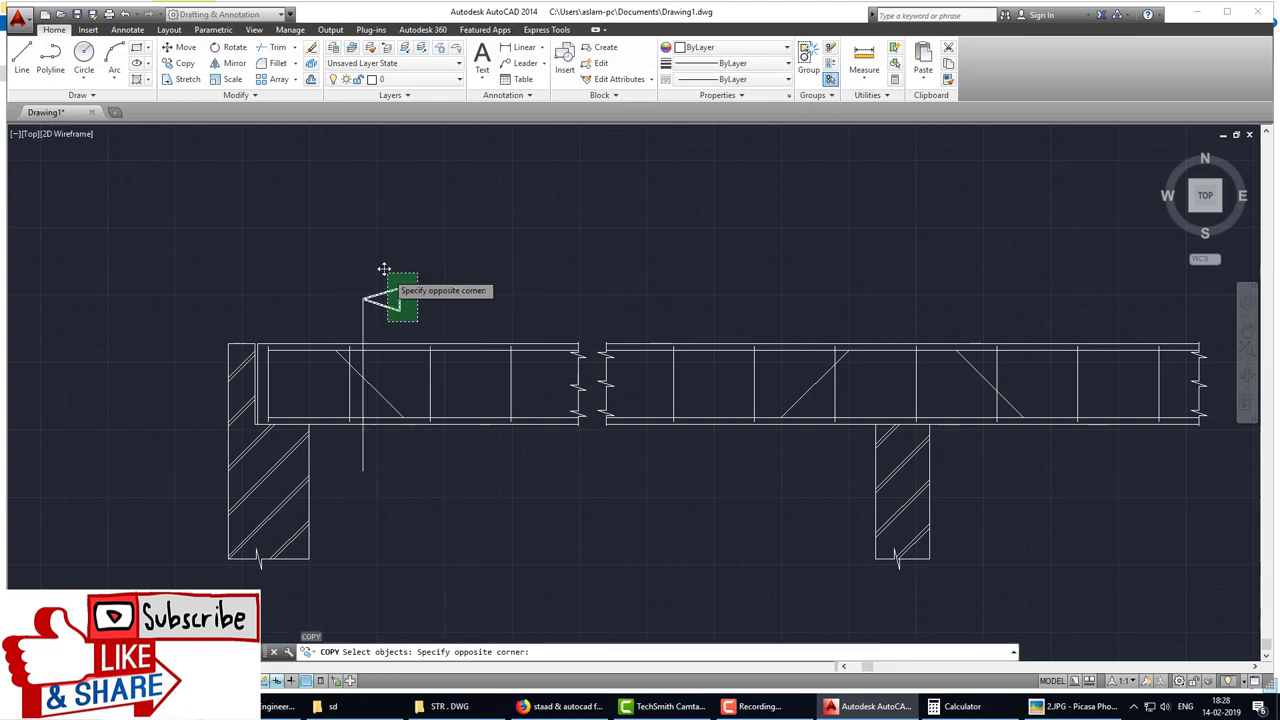
pyautogui.click(378, 276)
pyautogui.press('Return')
pyautogui.click(363, 299)
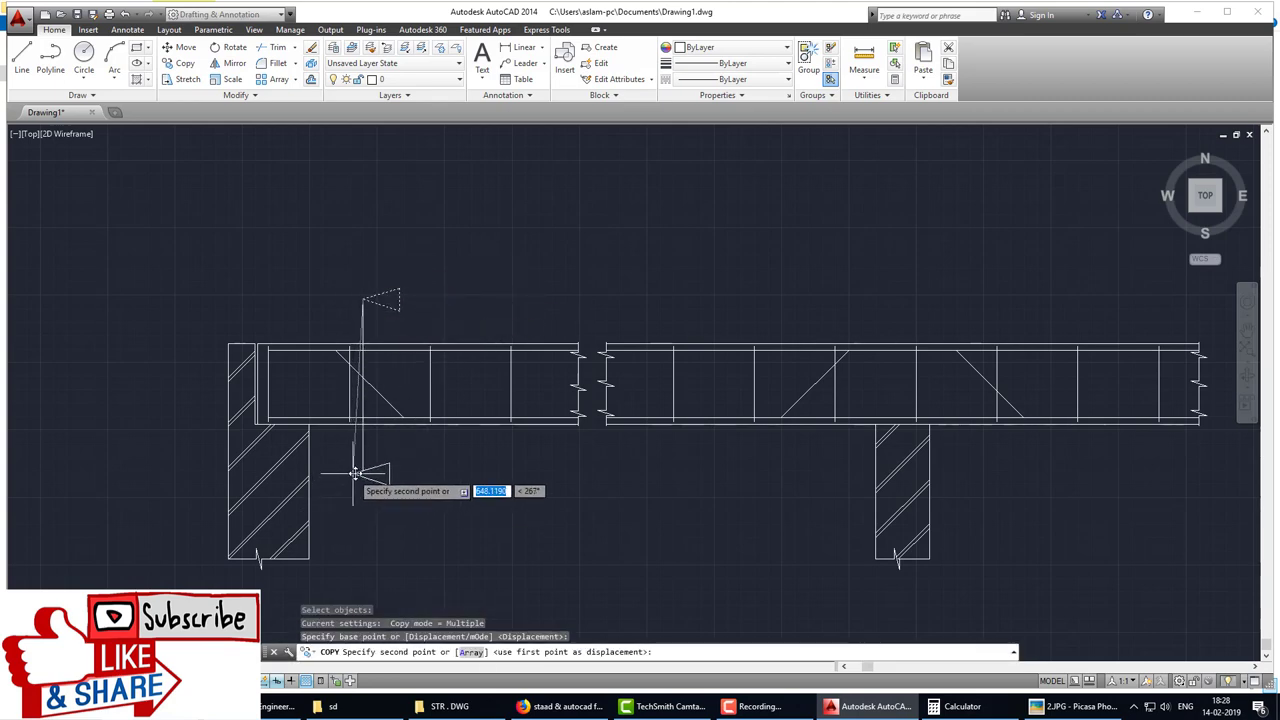
pyautogui.click(363, 472)
pyautogui.press('Escape')
pyautogui.write('co')
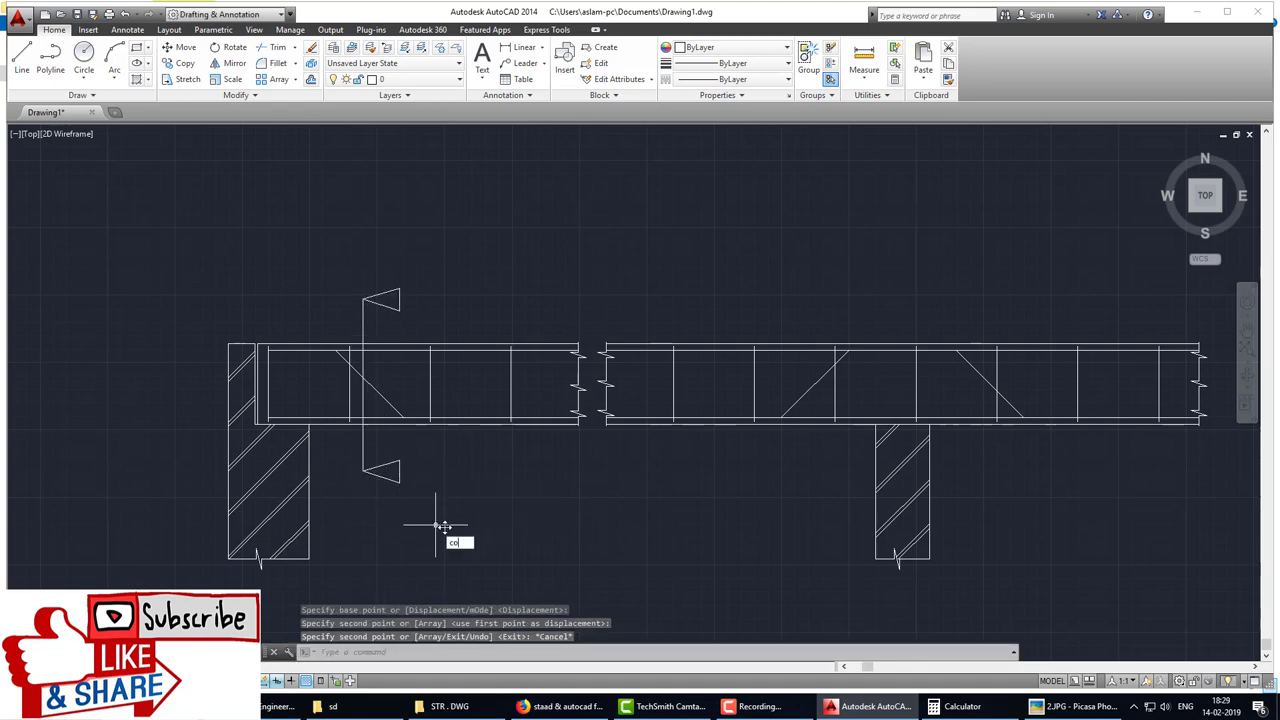
# Step: Copy the complete cut marker, line and both flags, further along the left span
pyautogui.press('Return')
pyautogui.click(443, 520)
pyautogui.click(364, 452)
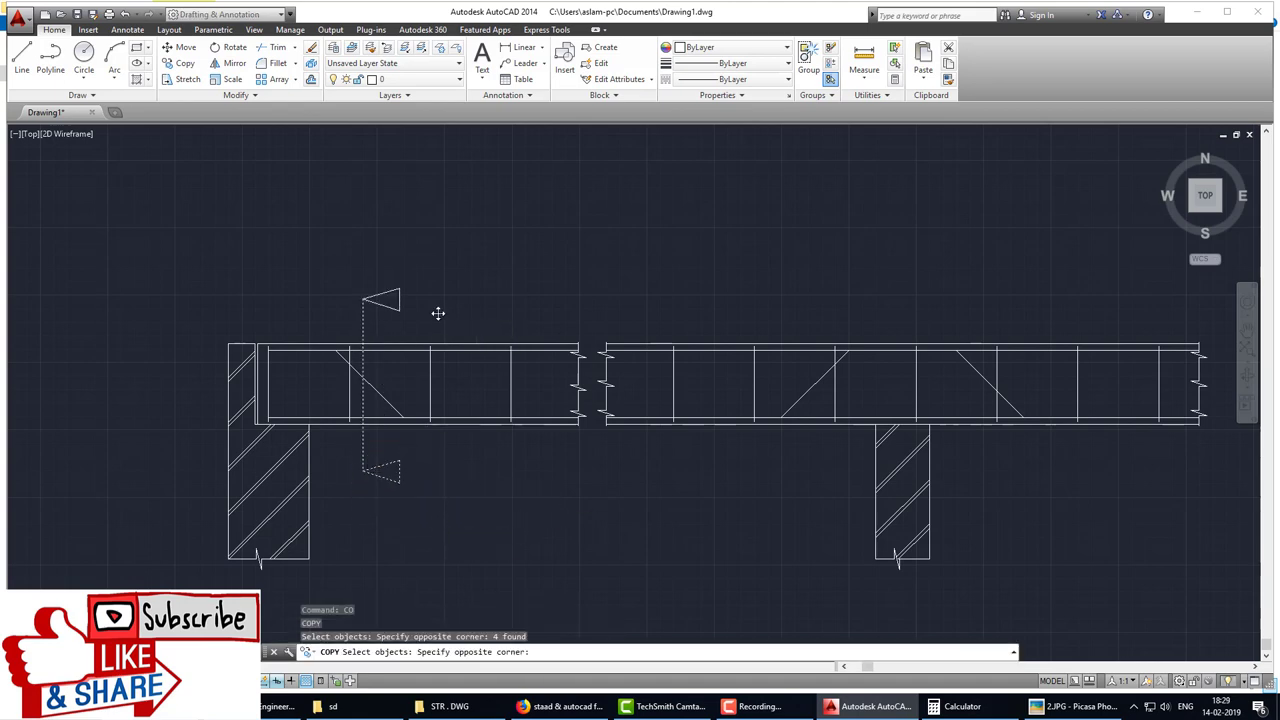
pyautogui.click(362, 277)
pyautogui.press('Return')
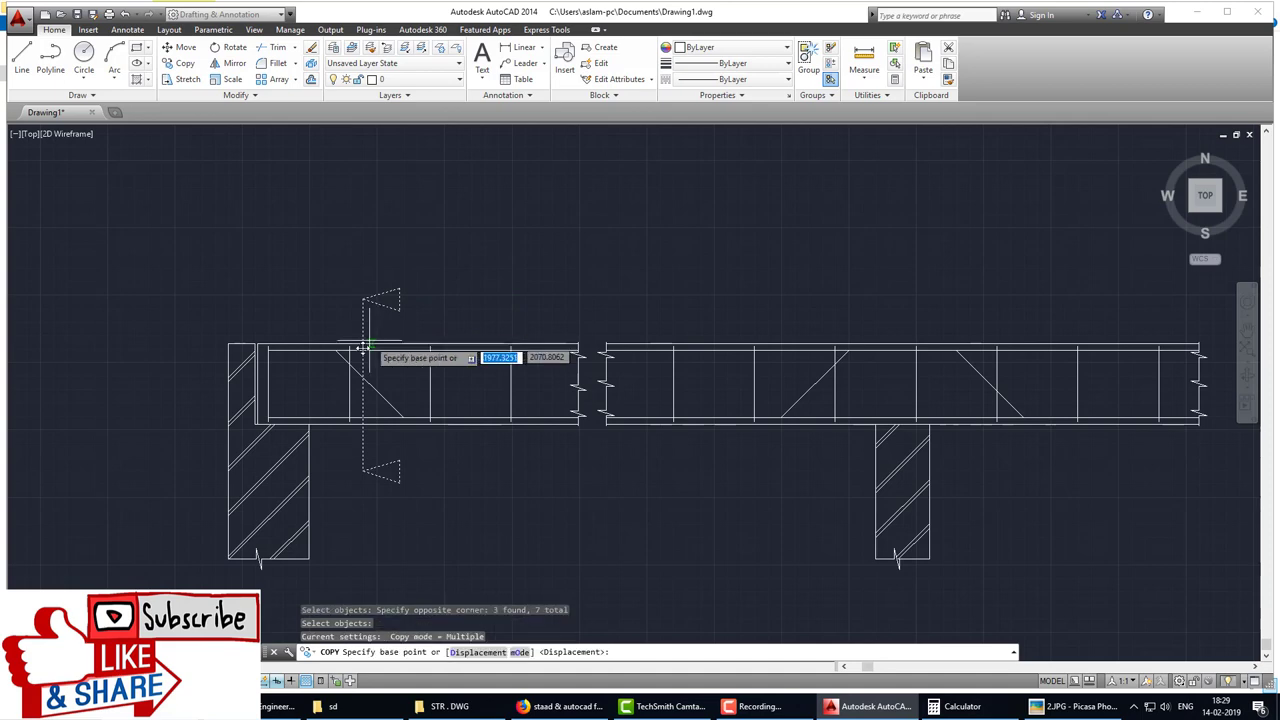
pyautogui.scroll(3, 362, 338)
pyautogui.click(355, 322)
pyautogui.scroll(-5, 400, 328)
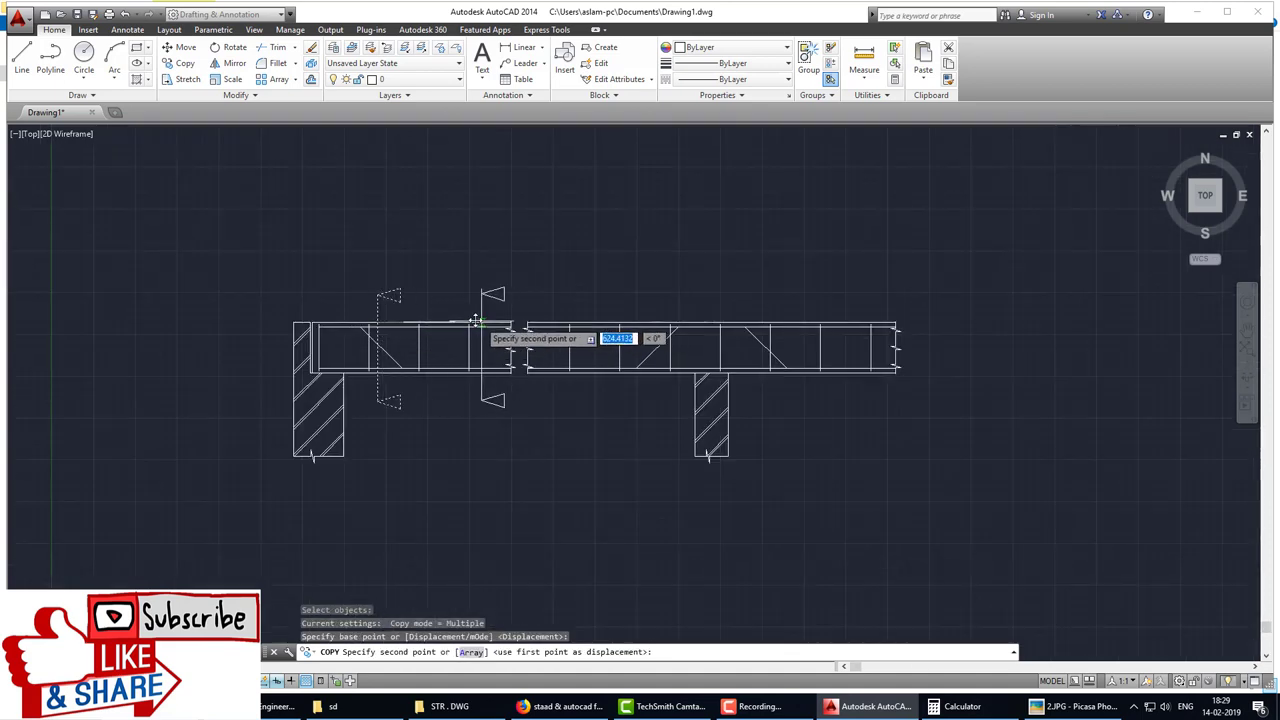
pyautogui.scroll(3, 452, 322)
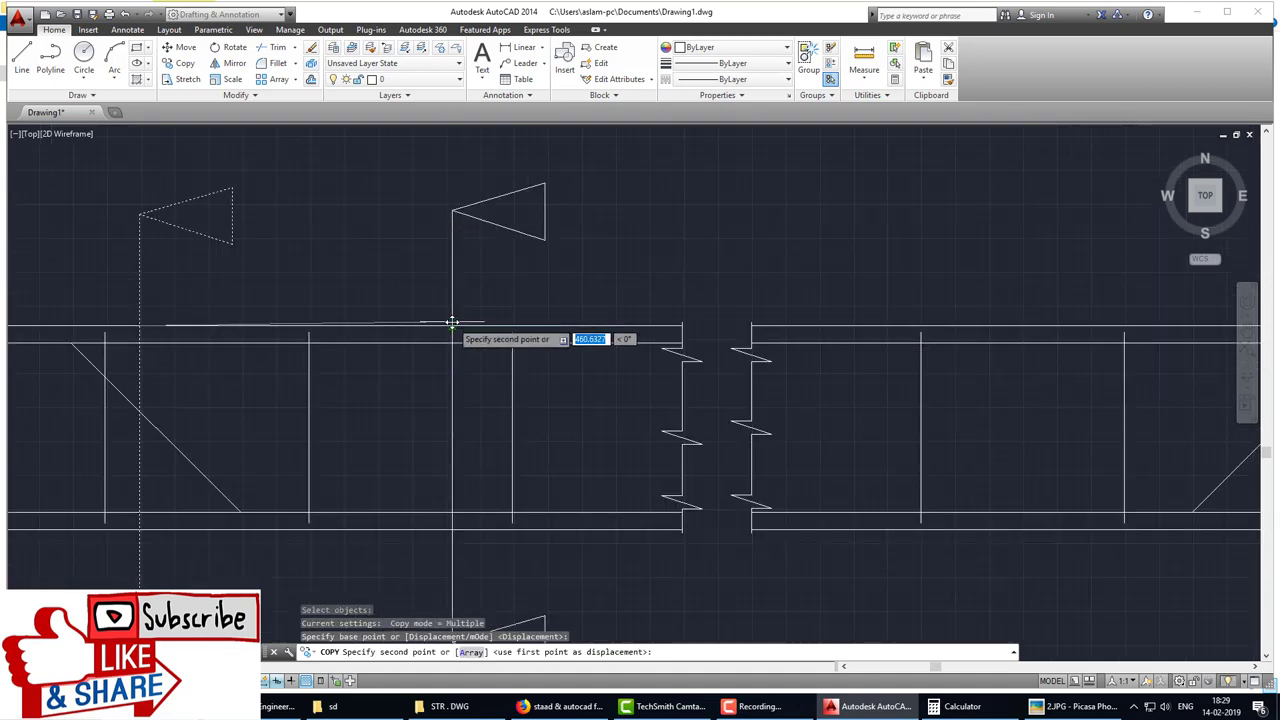
pyautogui.click(470, 325)
pyautogui.press('Escape')
pyautogui.scroll(-6, 536, 325)
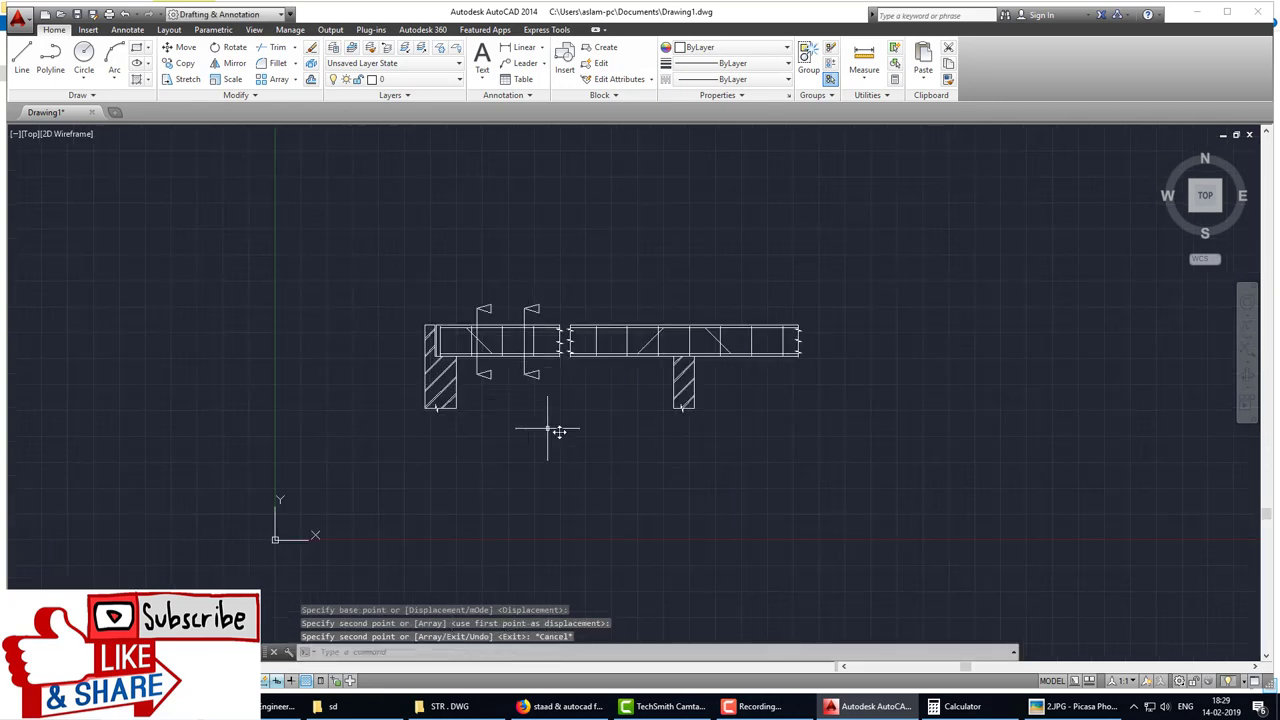
# Step: Cancel the leftover command and start the HATCH command for the flags
pyautogui.press('Down')
pyautogui.press('Escape')
pyautogui.press('Escape')
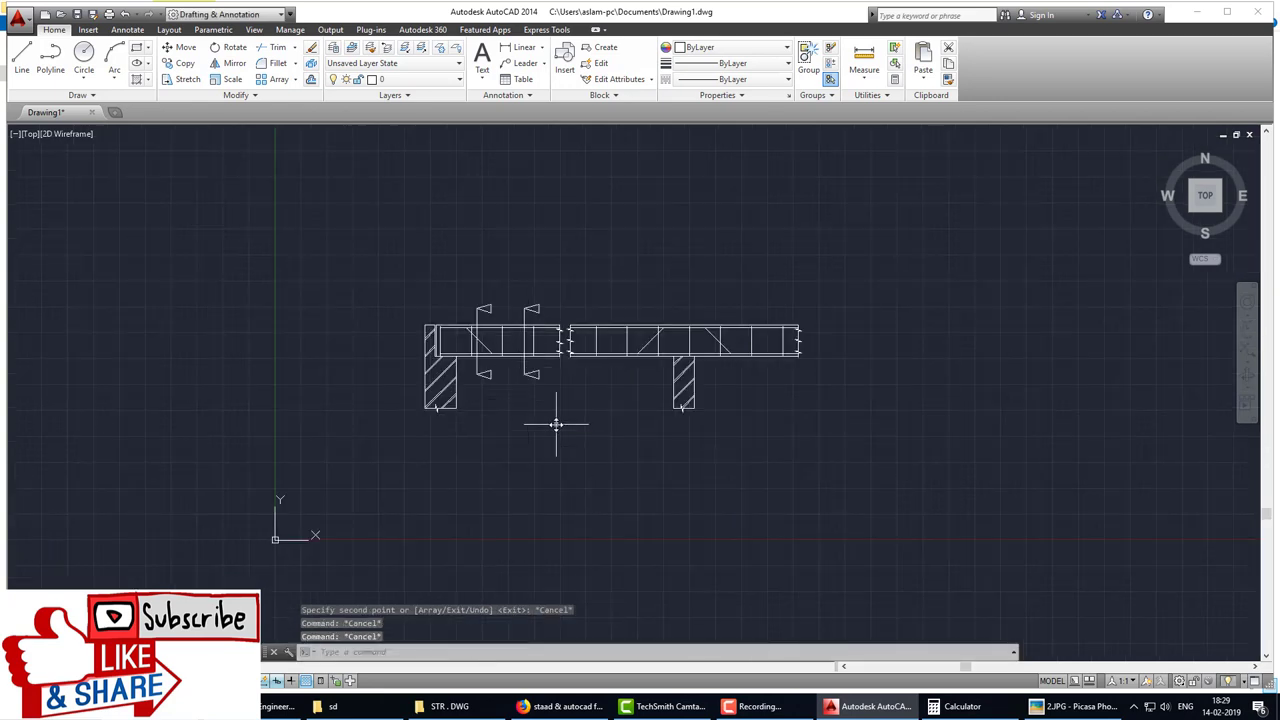
pyautogui.press('Return')
pyautogui.scroll(6, 506, 300)
# Step: Hatch the section-marker flags by picking inside each triangle
pyautogui.click(425, 338)
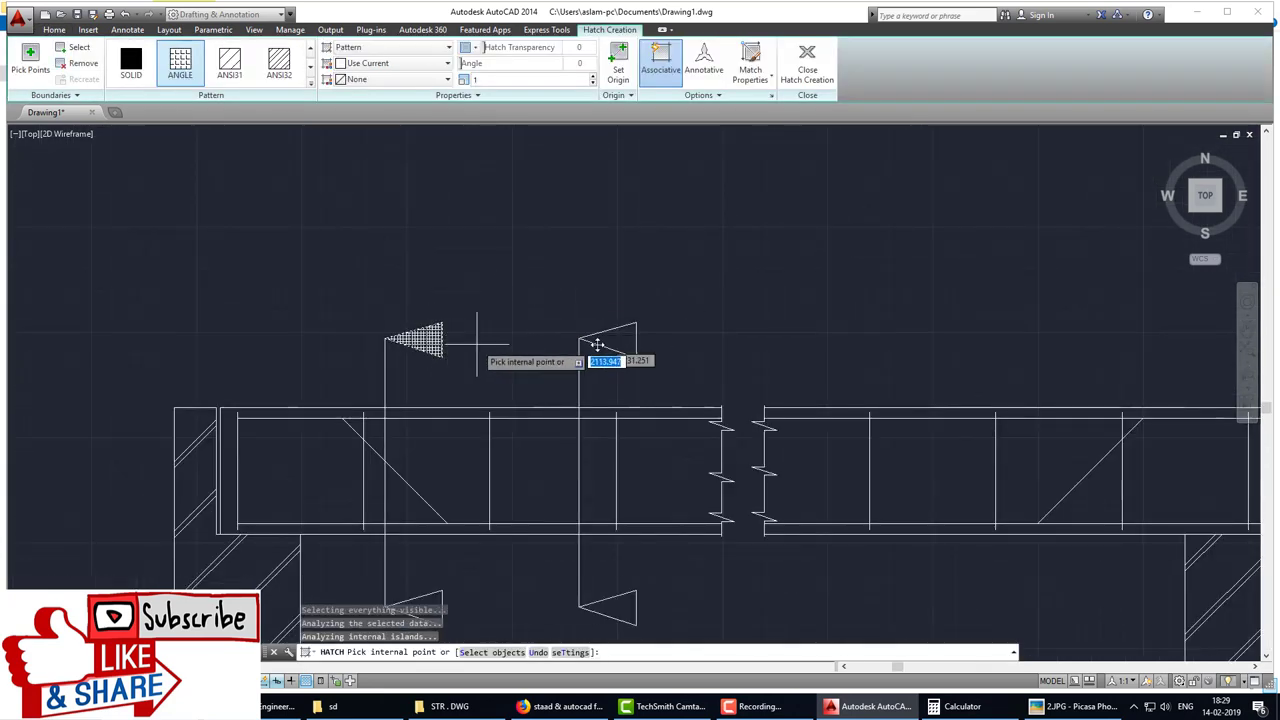
pyautogui.click(612, 342)
pyautogui.click(612, 602)
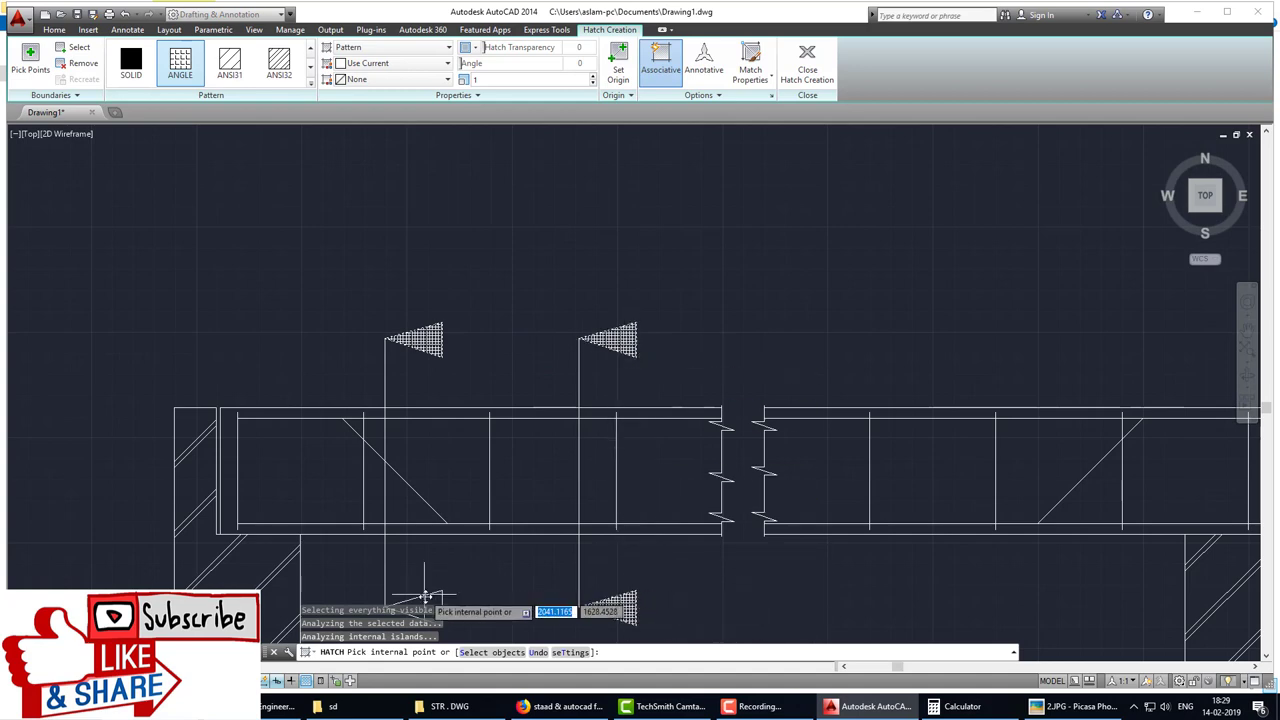
pyautogui.press('Return')
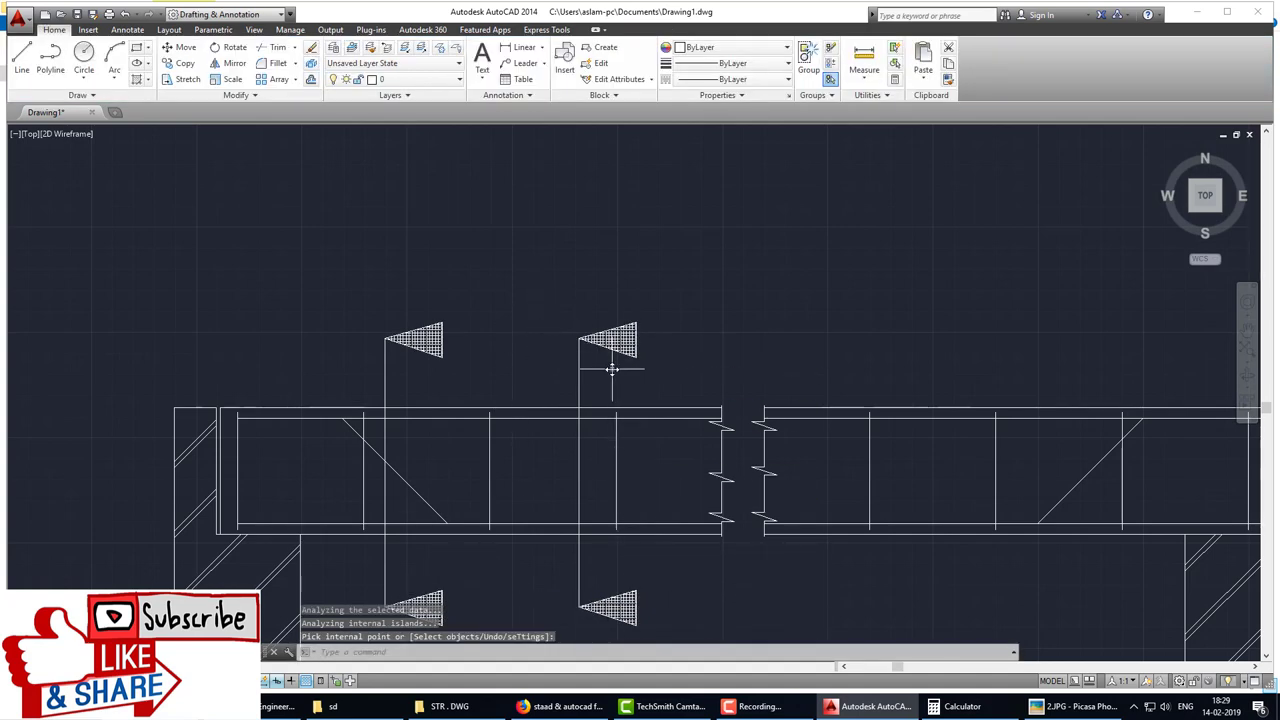
# Step: Edit the flag hatch to use the SOLID pattern, then recentre the beam in view
pyautogui.write('he')
pyautogui.press('Return')
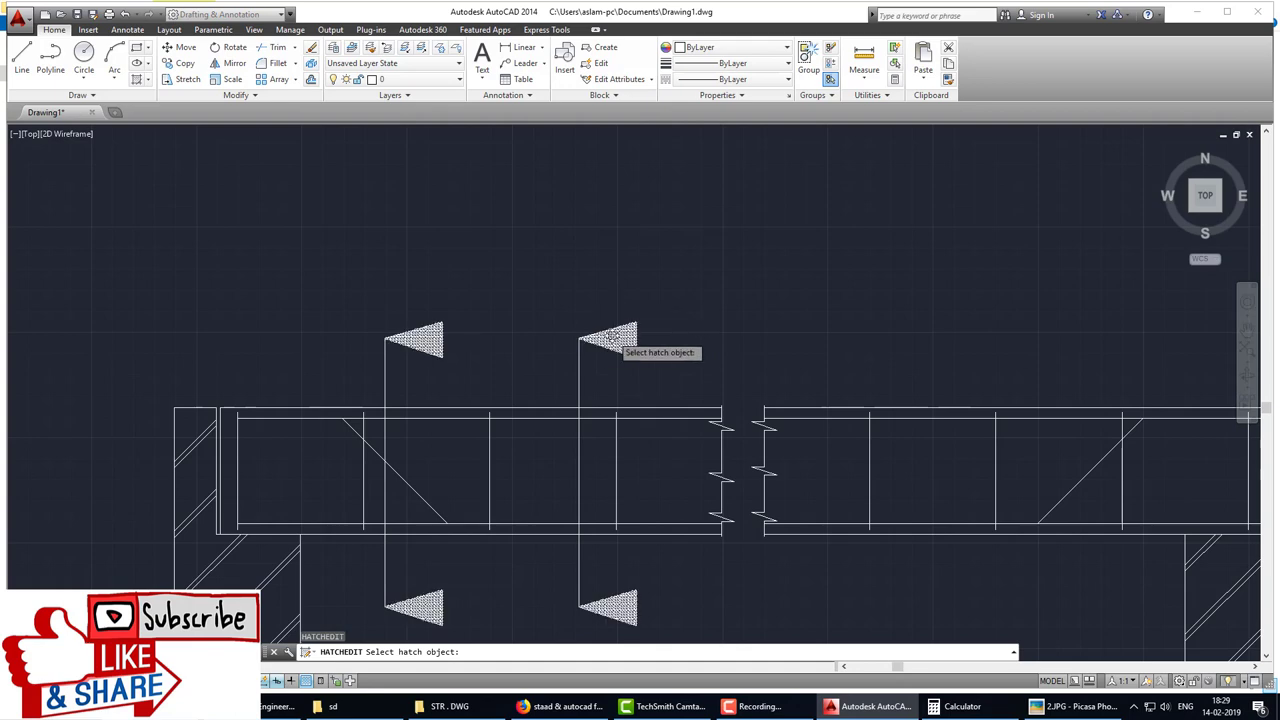
pyautogui.click(614, 338)
pyautogui.click(608, 257)
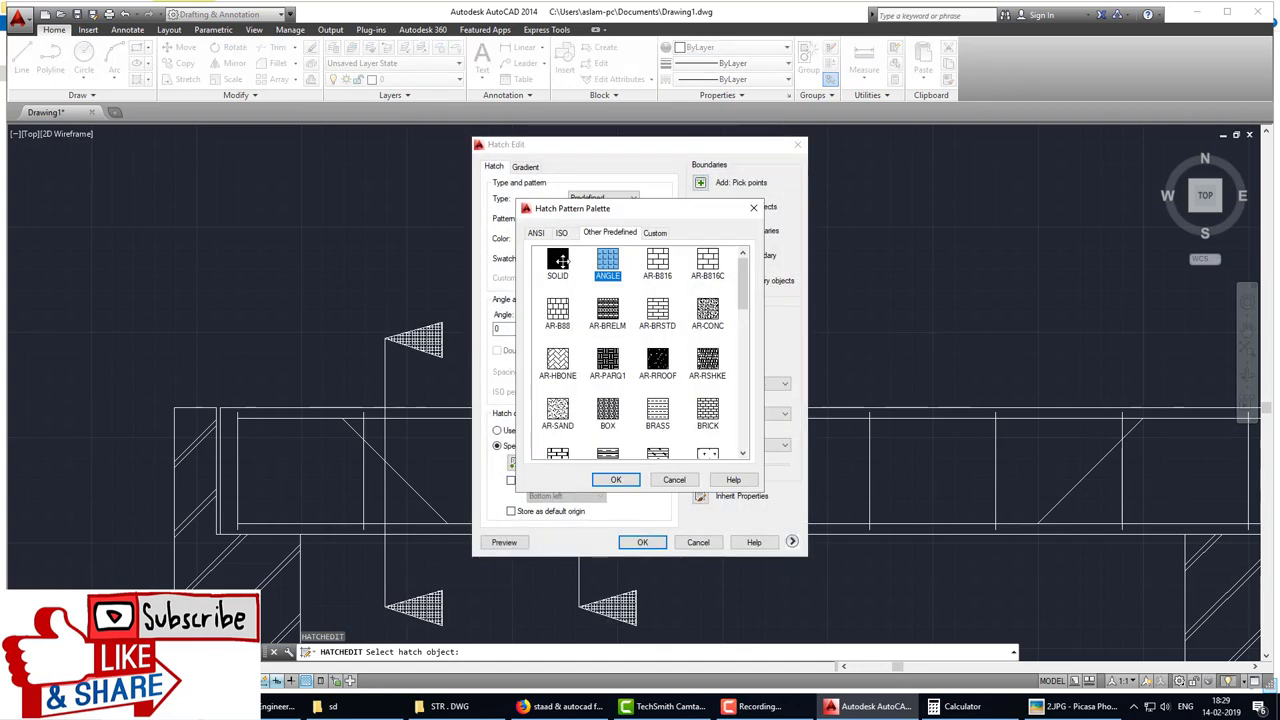
pyautogui.click(624, 479)
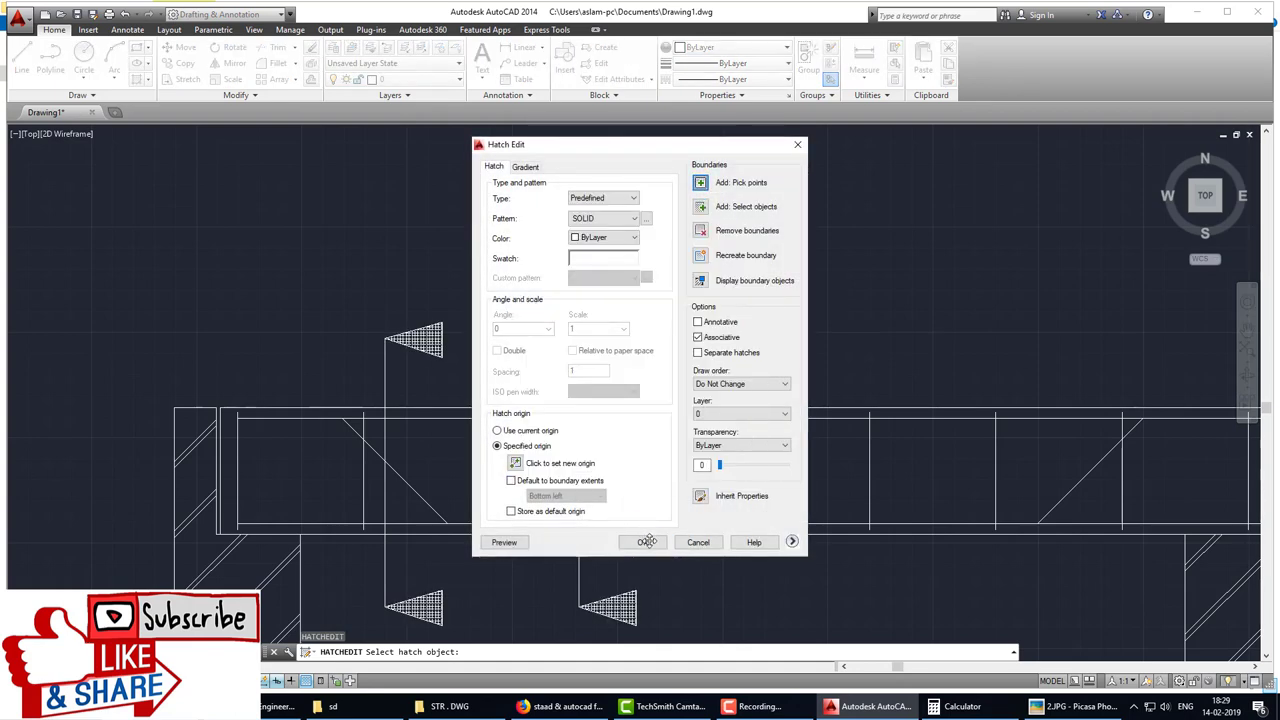
pyautogui.click(642, 542)
pyautogui.scroll(-3, 600, 380)
pyautogui.moveTo(646, 400); pyautogui.dragTo(553, 405, button='middle')
pyautogui.scroll(-2, 553, 405)
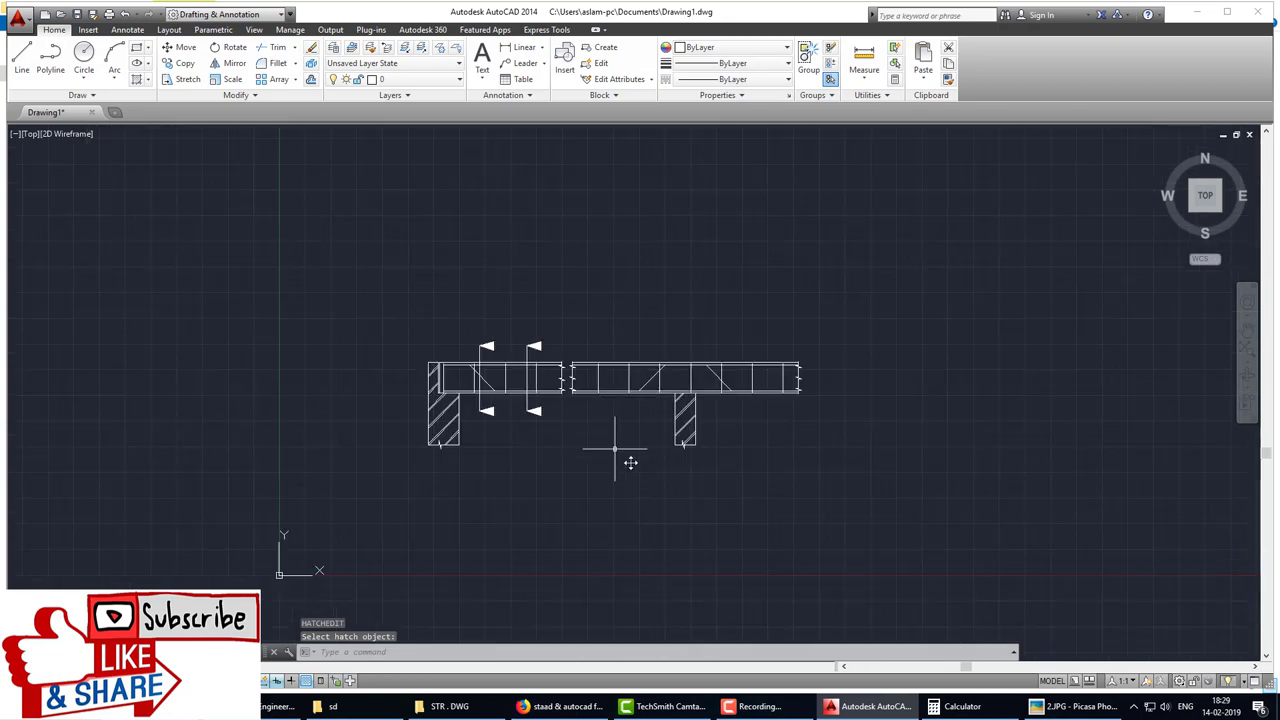
pyautogui.moveTo(623, 450); pyautogui.dragTo(541, 459, button='middle')
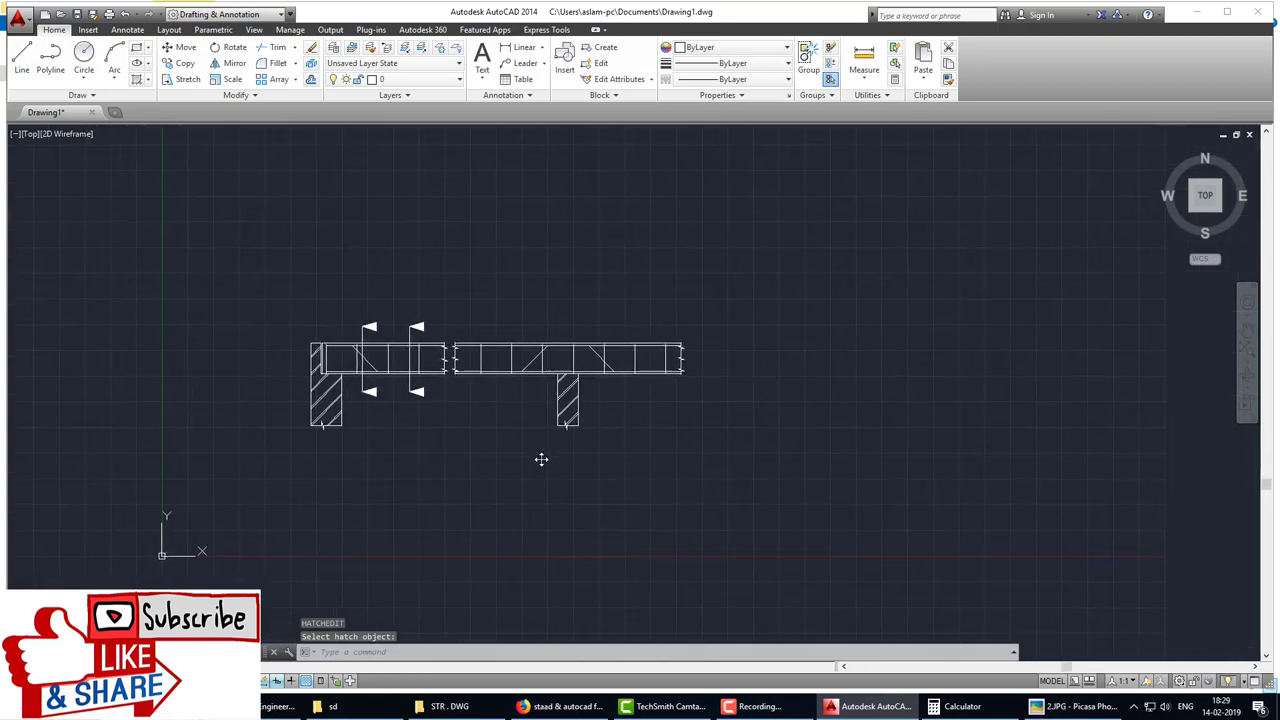
# Step: Bring Picasa forward and zoom into the reference sheet's A-A and B-B cross sections
pyautogui.click(1047, 708)
pyautogui.scroll(2, 452, 452)
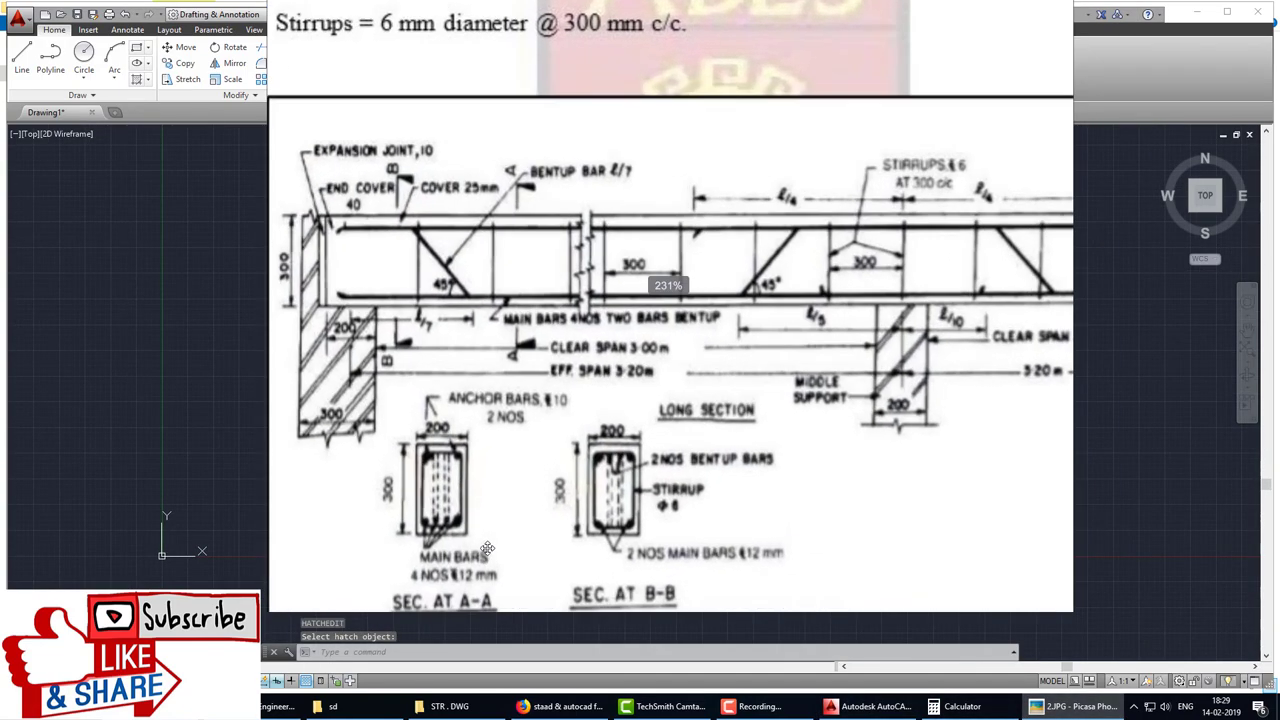
pyautogui.scroll(2, 452, 452)
pyautogui.scroll(1, 452, 452)
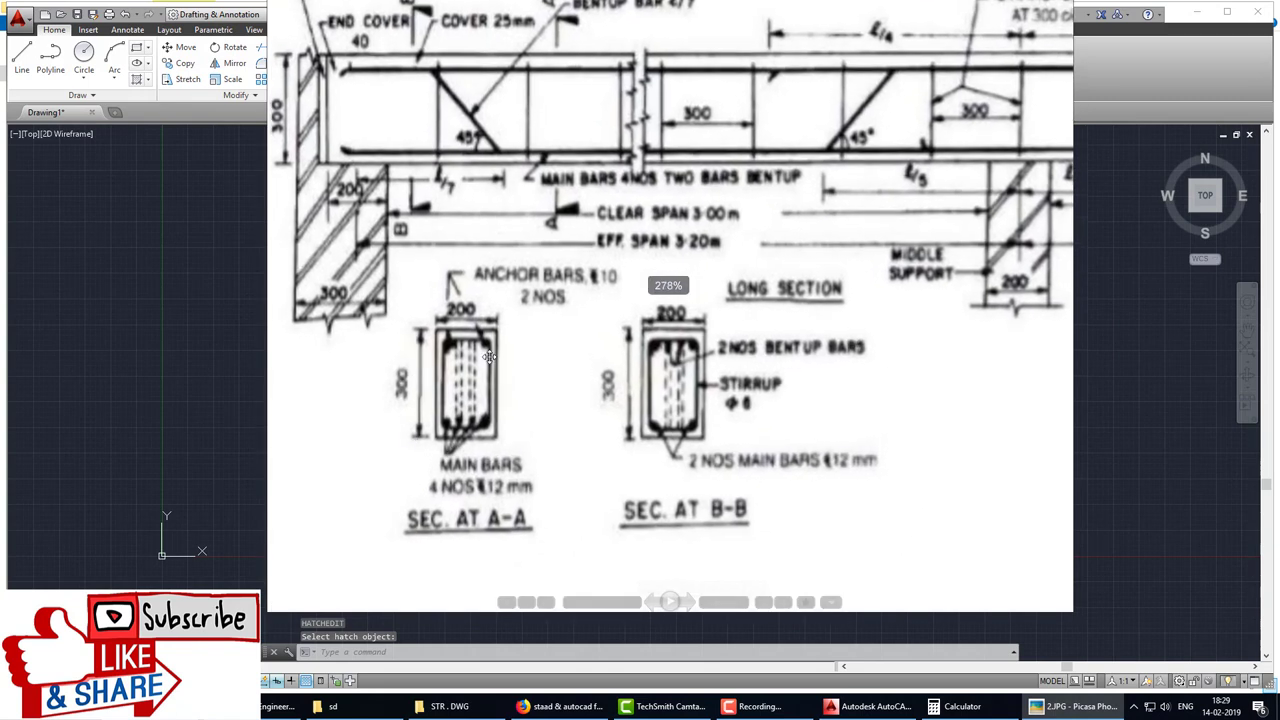
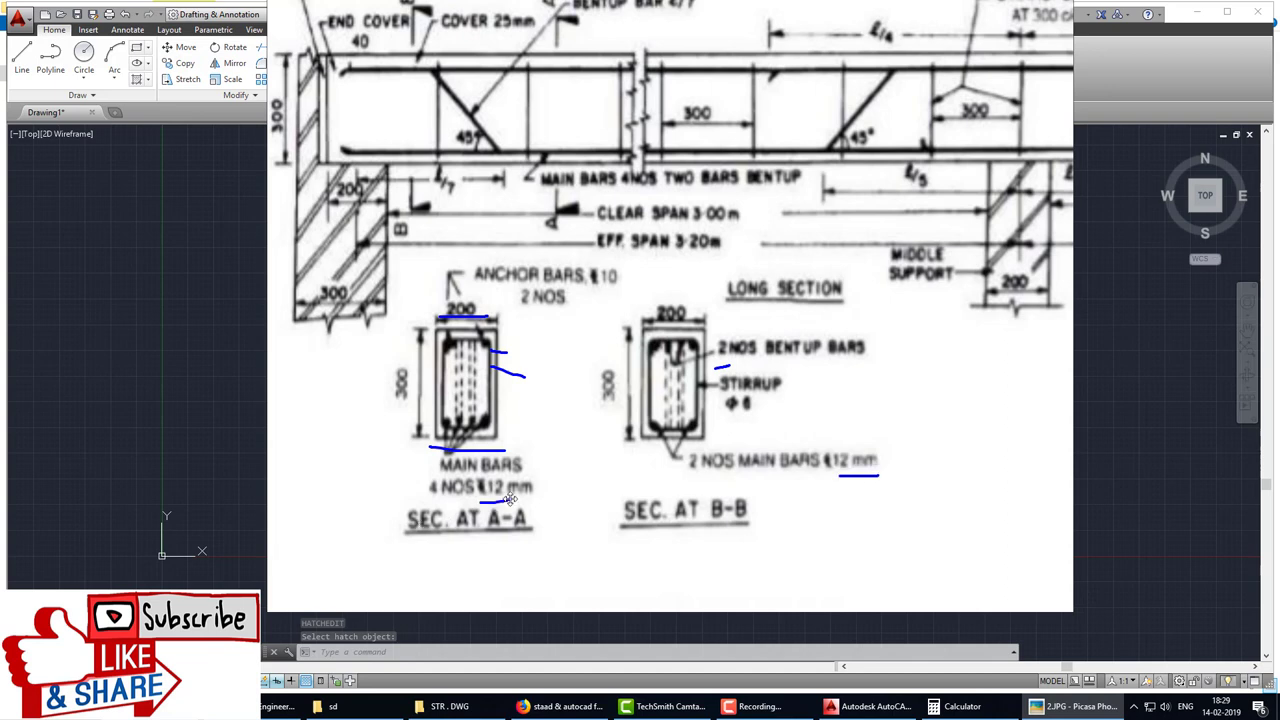
# Step: Clear the pen marks from the beam reference sketch and bring the AutoCAD drawing back to the front
pyautogui.press('Escape')
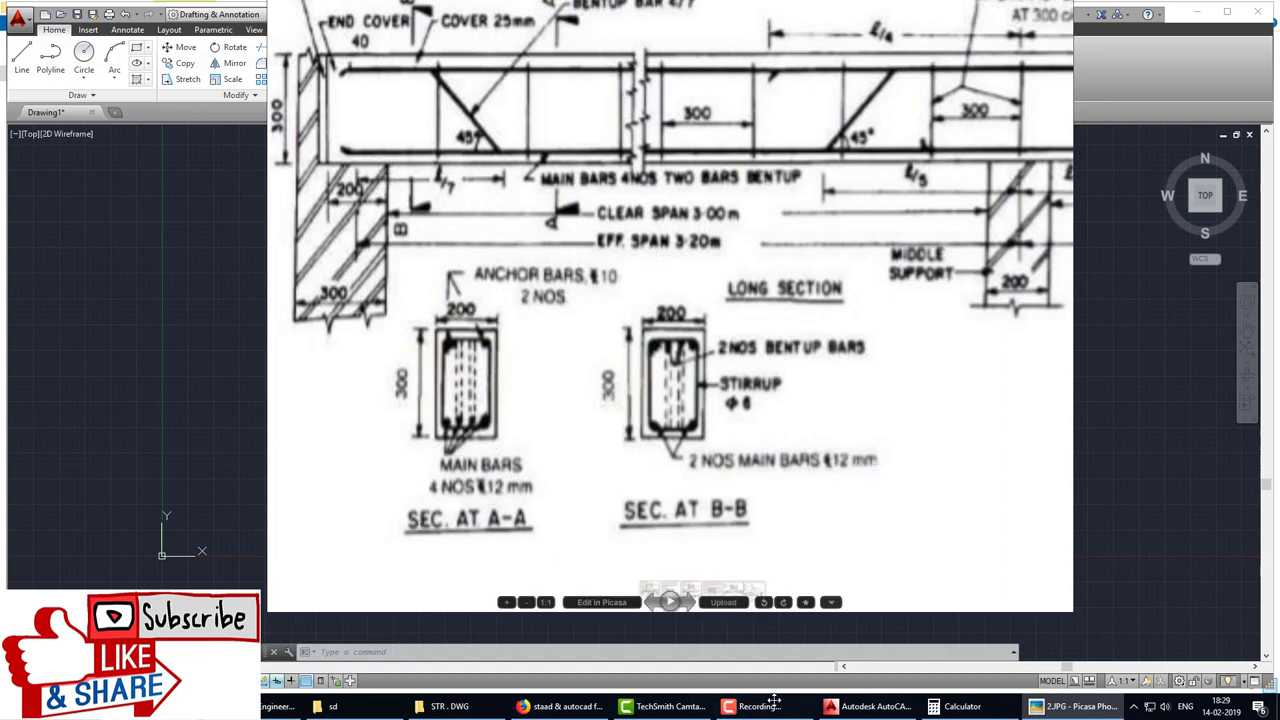
pyautogui.click(868, 706)
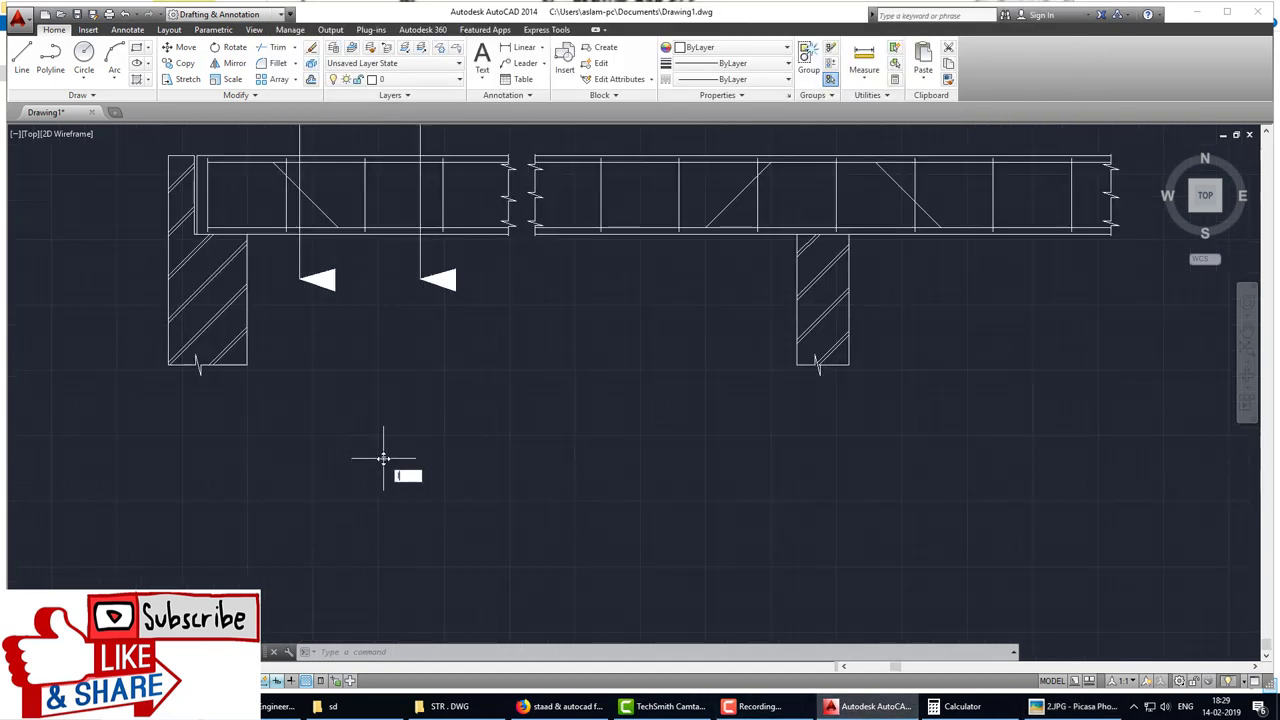
# Step: Draw a 200 by 300 rectangle below the long section with Ortho on
pyautogui.write('l')
pyautogui.press('Return')
pyautogui.click(318, 388)
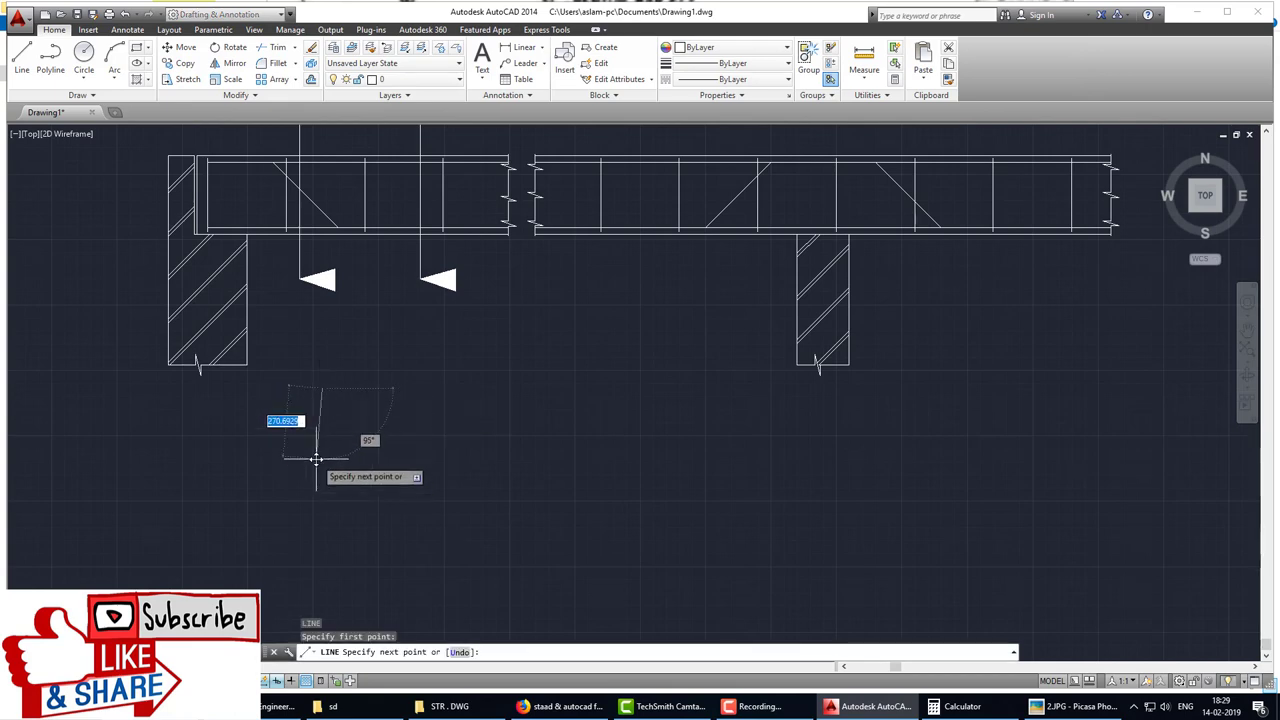
pyautogui.press('F8')
pyautogui.write('00')
pyautogui.press('Return')
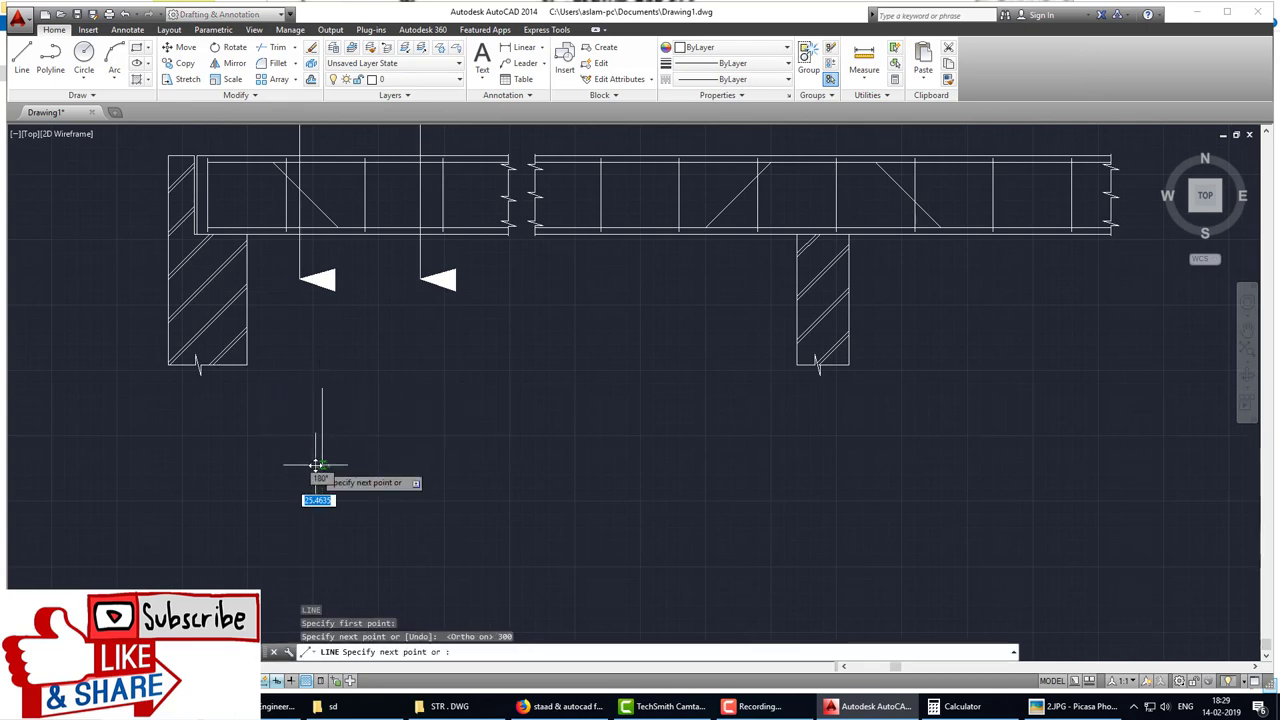
pyautogui.write('00')
pyautogui.press('Return')
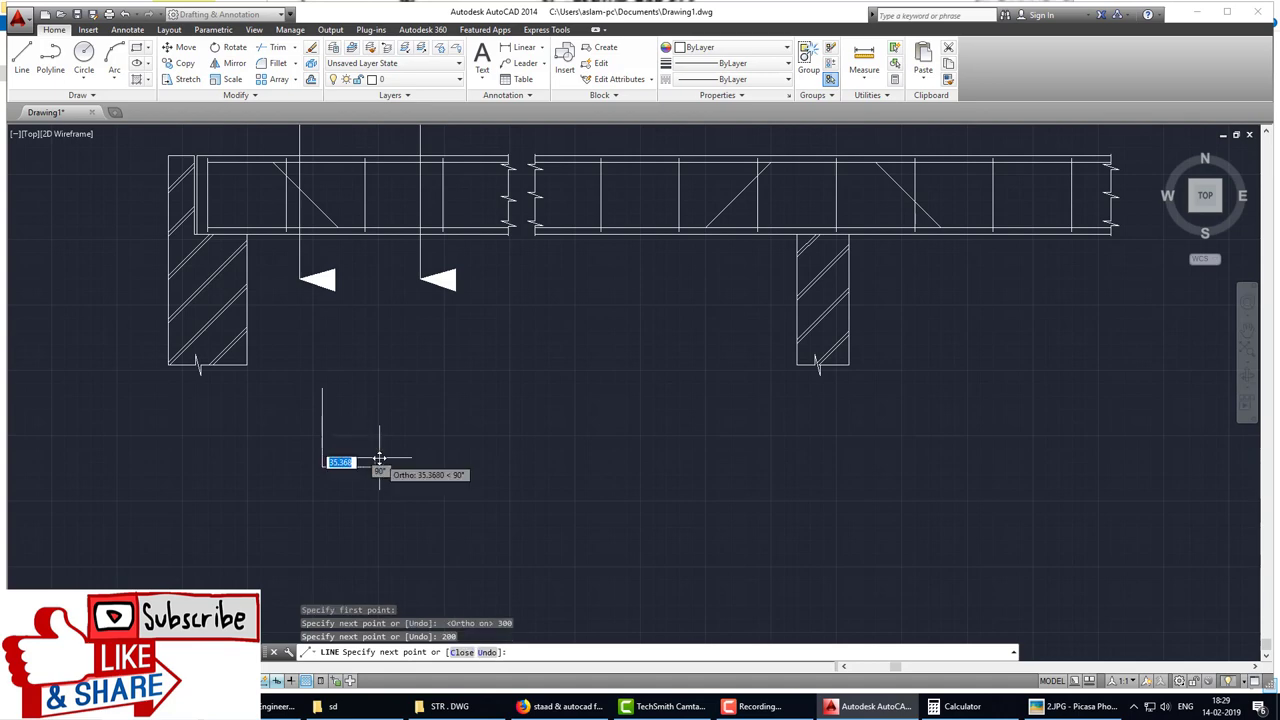
pyautogui.press('Return')
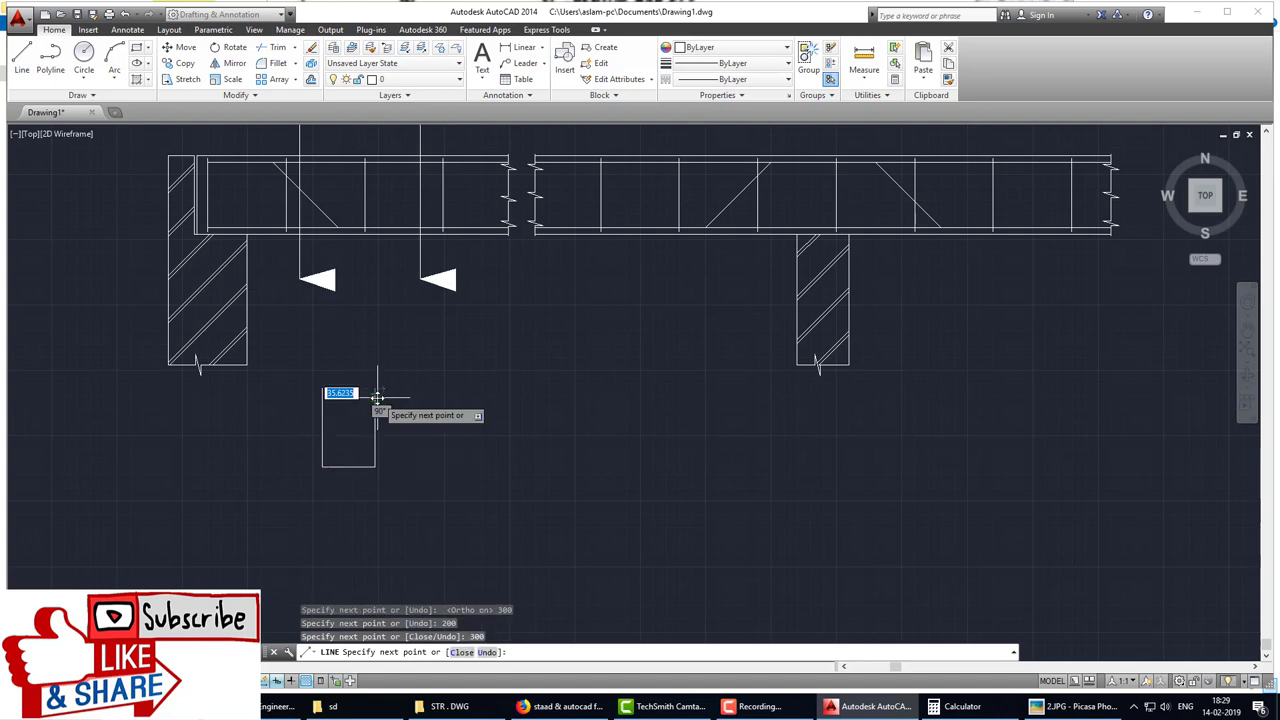
pyautogui.click(321, 390)
pyautogui.press('Escape')
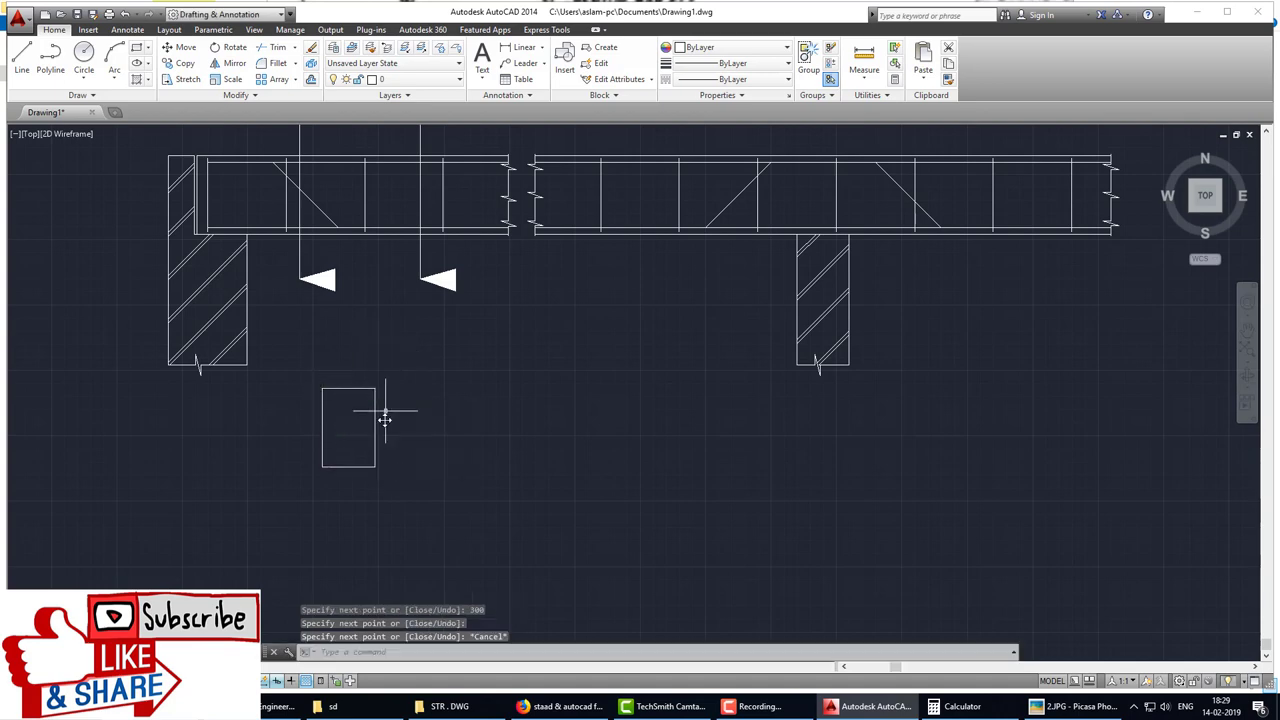
# Step: Offset all four rectangle edges 25 inward as cover lines
pyautogui.scroll(2, 352, 435)
pyautogui.press('Return')
pyautogui.click(335, 486)
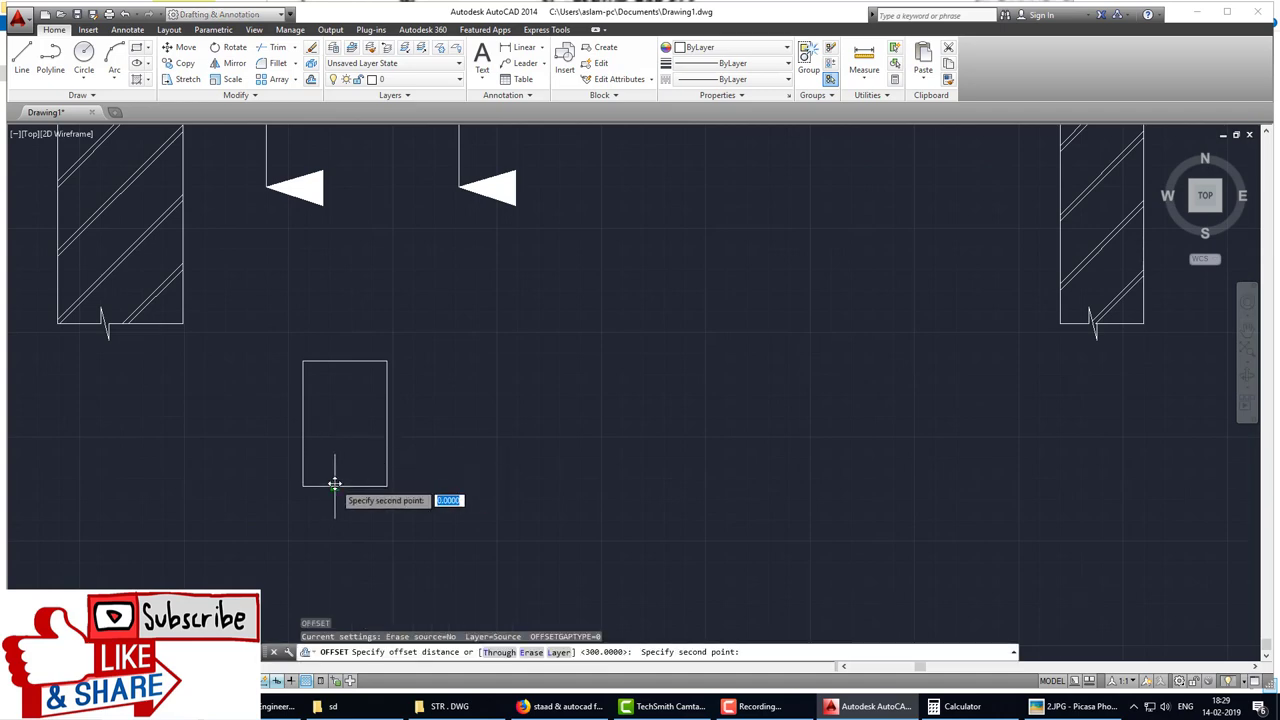
pyautogui.press('Return')
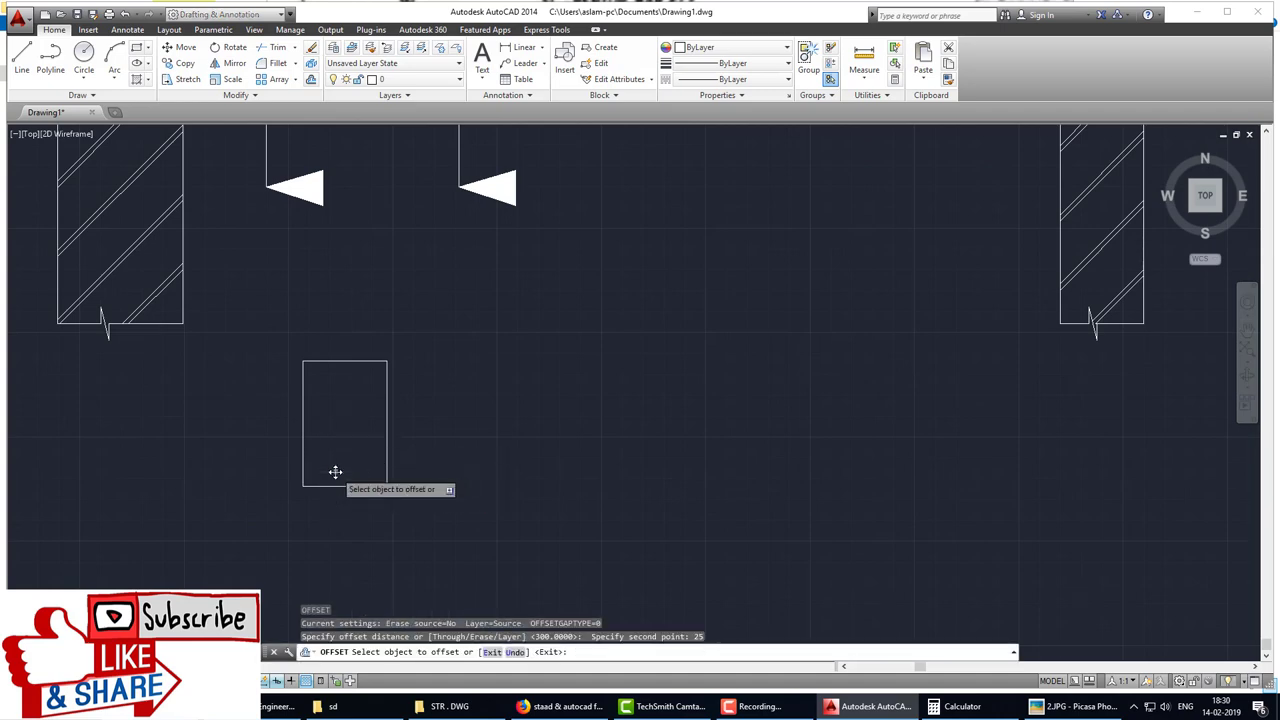
pyautogui.click(343, 487)
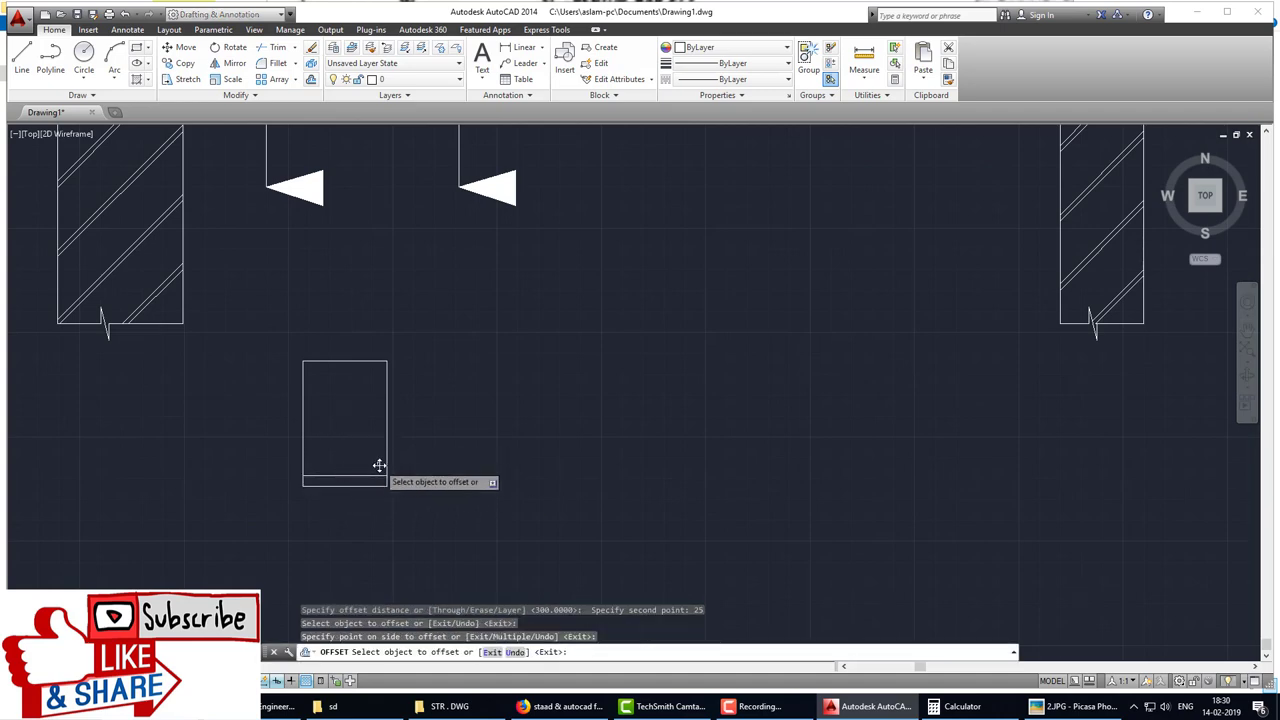
pyautogui.click(385, 465)
pyautogui.click(379, 449)
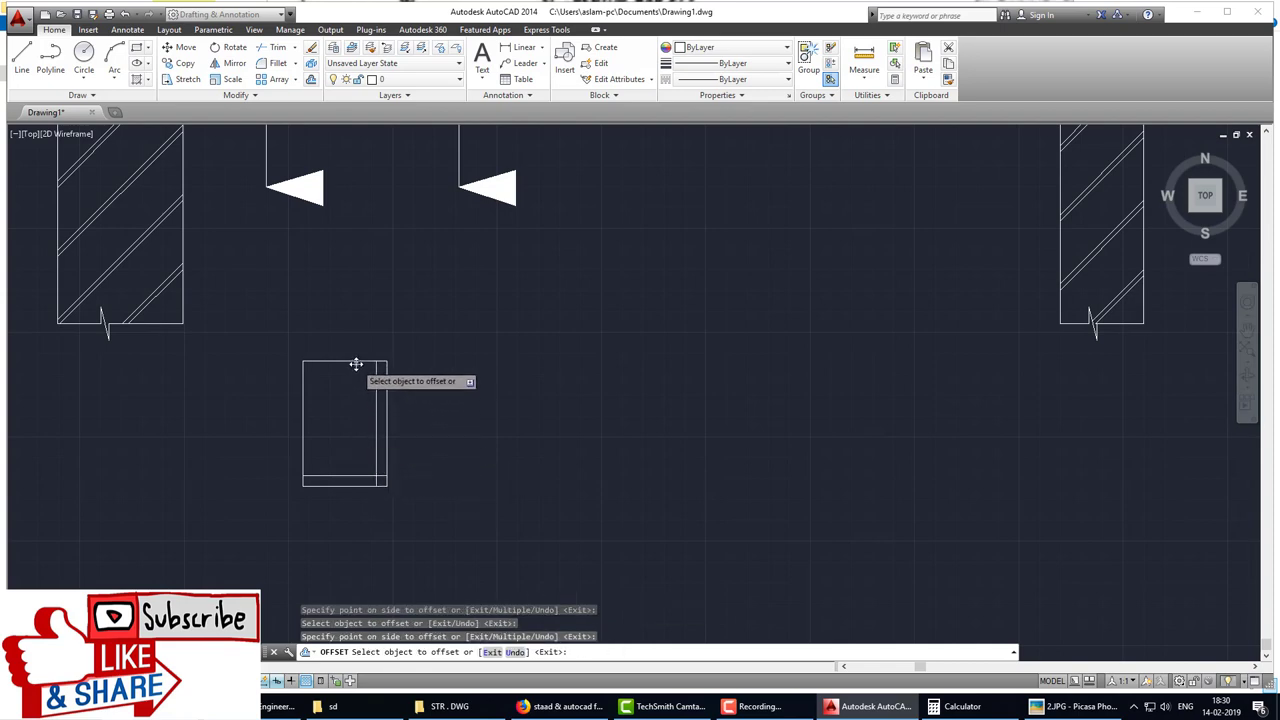
pyautogui.click(356, 364)
pyautogui.click(345, 388)
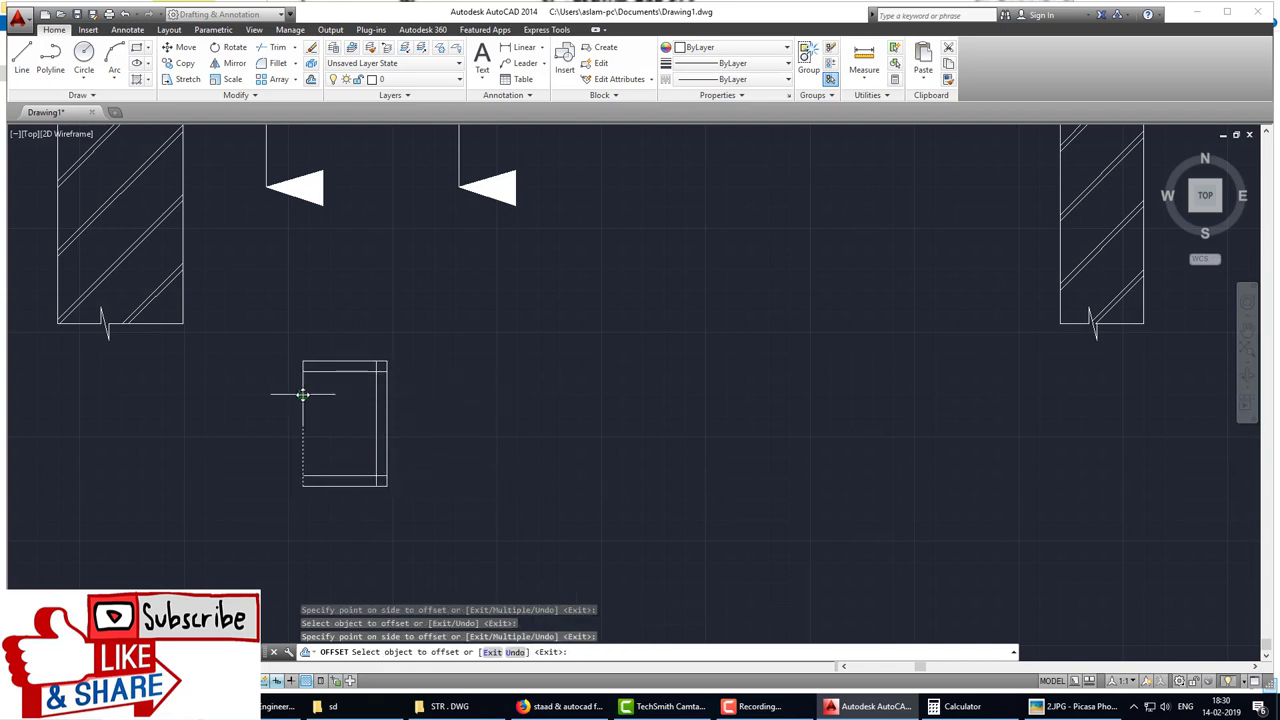
pyautogui.click(303, 394)
pyautogui.click(500, 517)
# Step: Check the beam reference sketch, then return to the drawing
pyautogui.click(1068, 706)
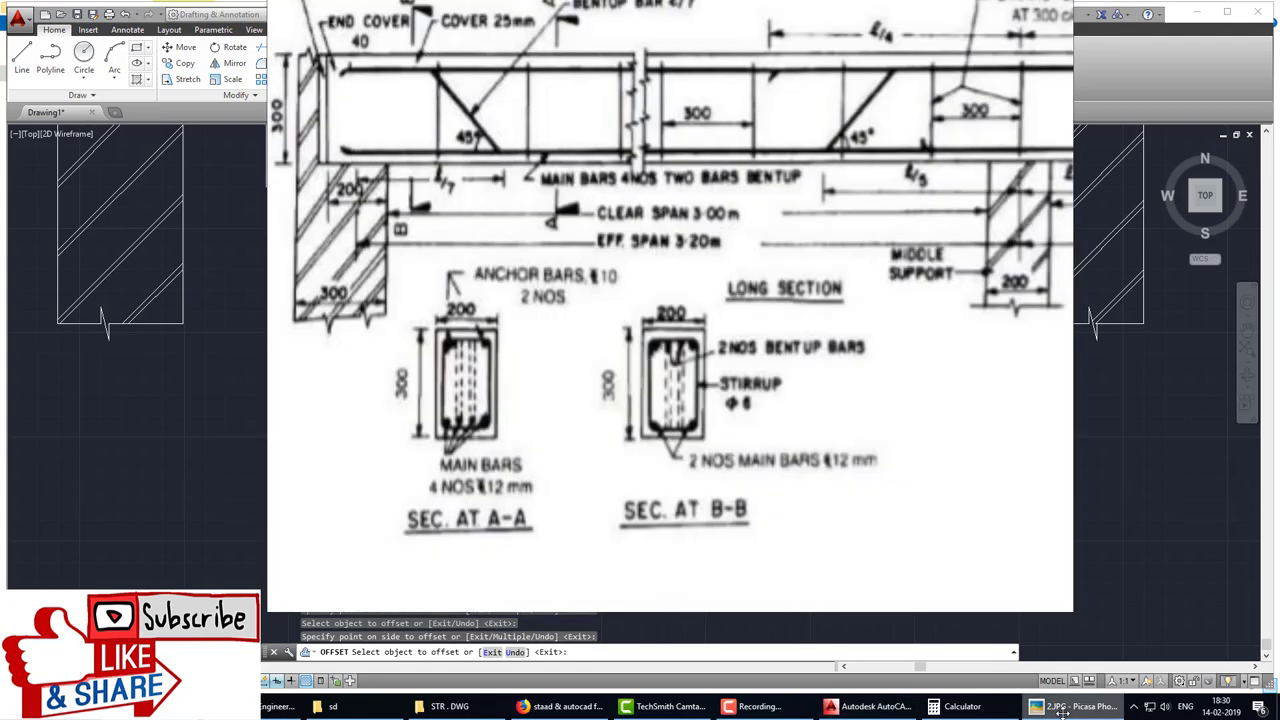
pyautogui.click(1065, 712)
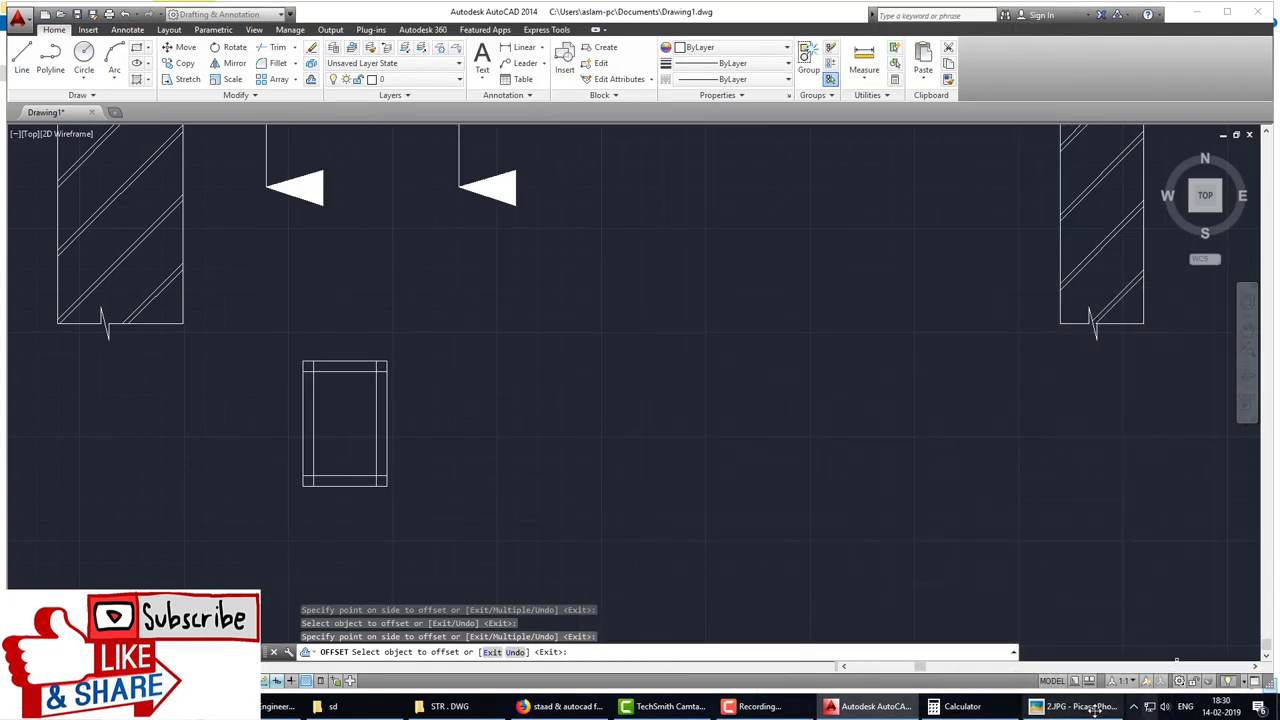
pyautogui.click(1077, 712)
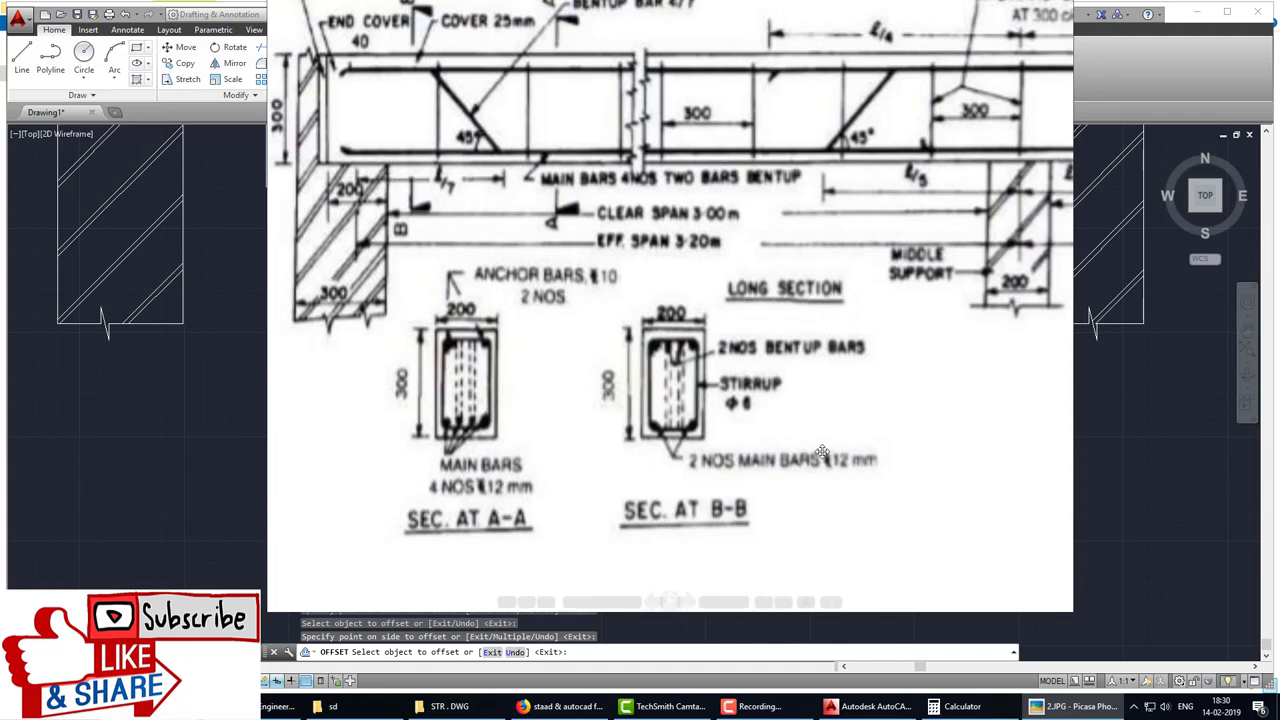
pyautogui.click(1053, 706)
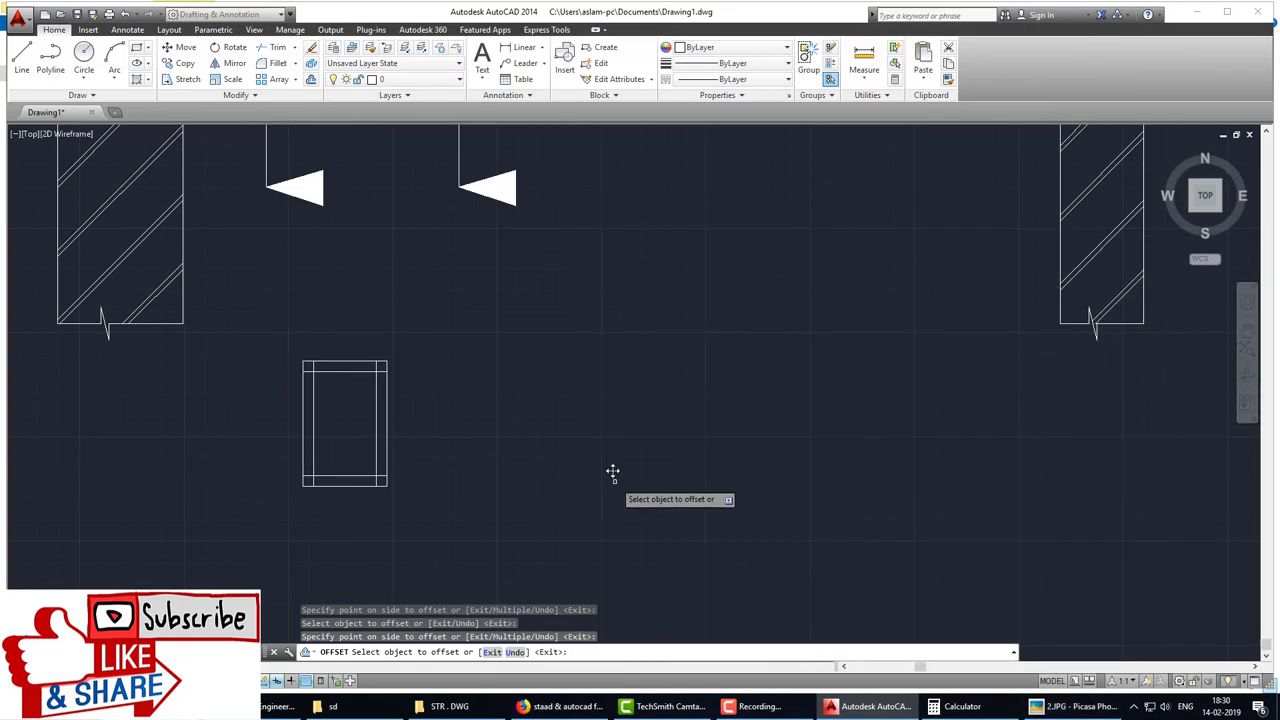
pyautogui.scroll(2, 330, 419)
# Step: Draw a radius-6 bar circle inside the cross-section
pyautogui.press('Escape')
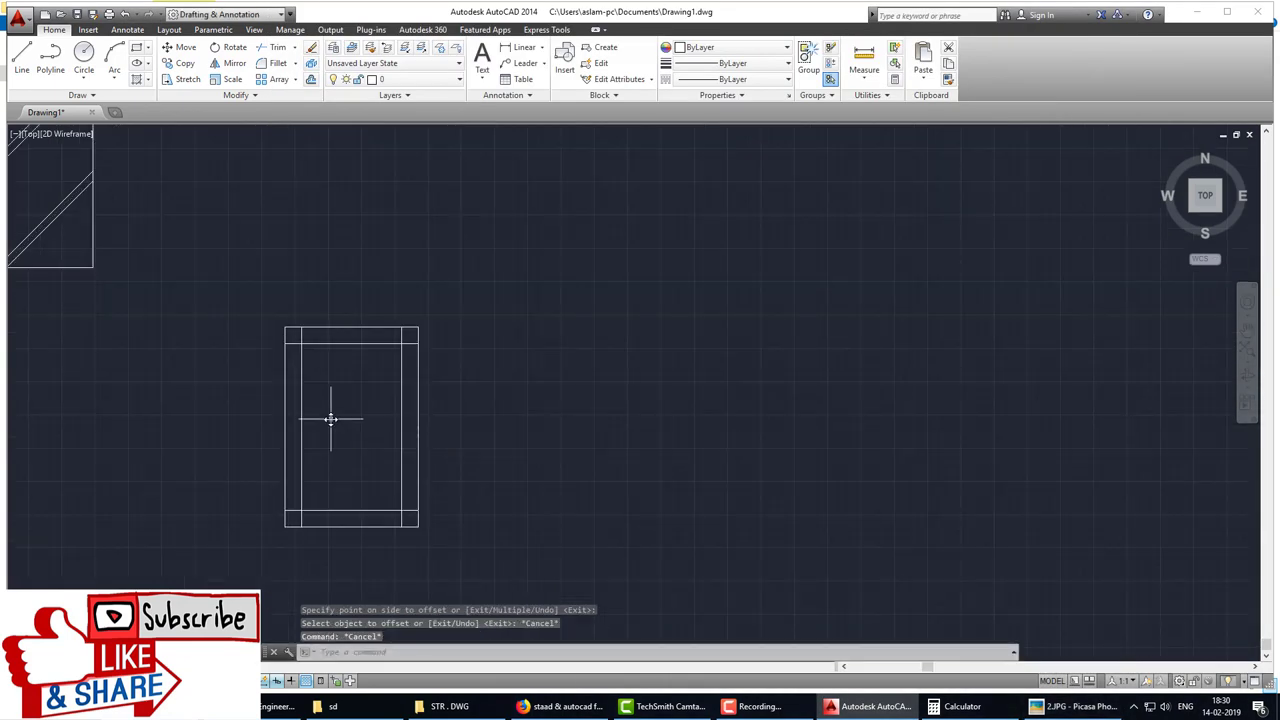
pyautogui.write('o')
pyautogui.press('Return')
pyautogui.click(463, 407)
pyautogui.write('6')
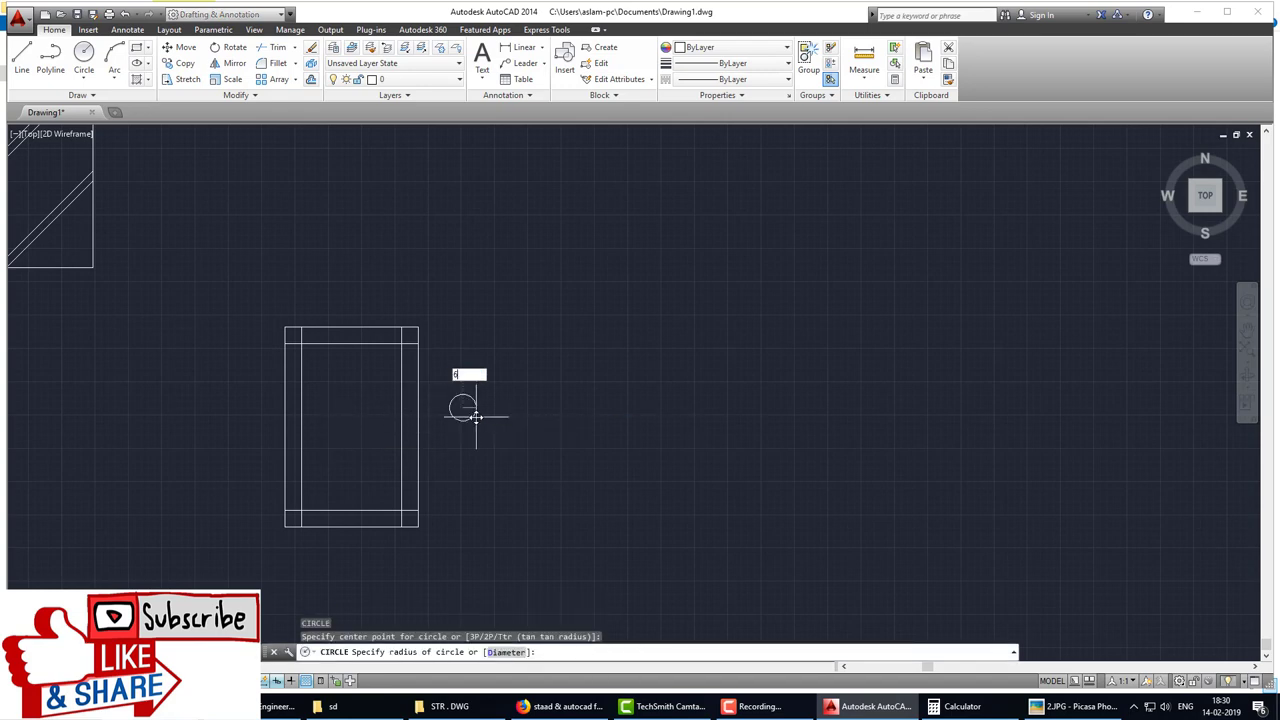
pyautogui.press('Return')
pyautogui.scroll(2, 468, 417)
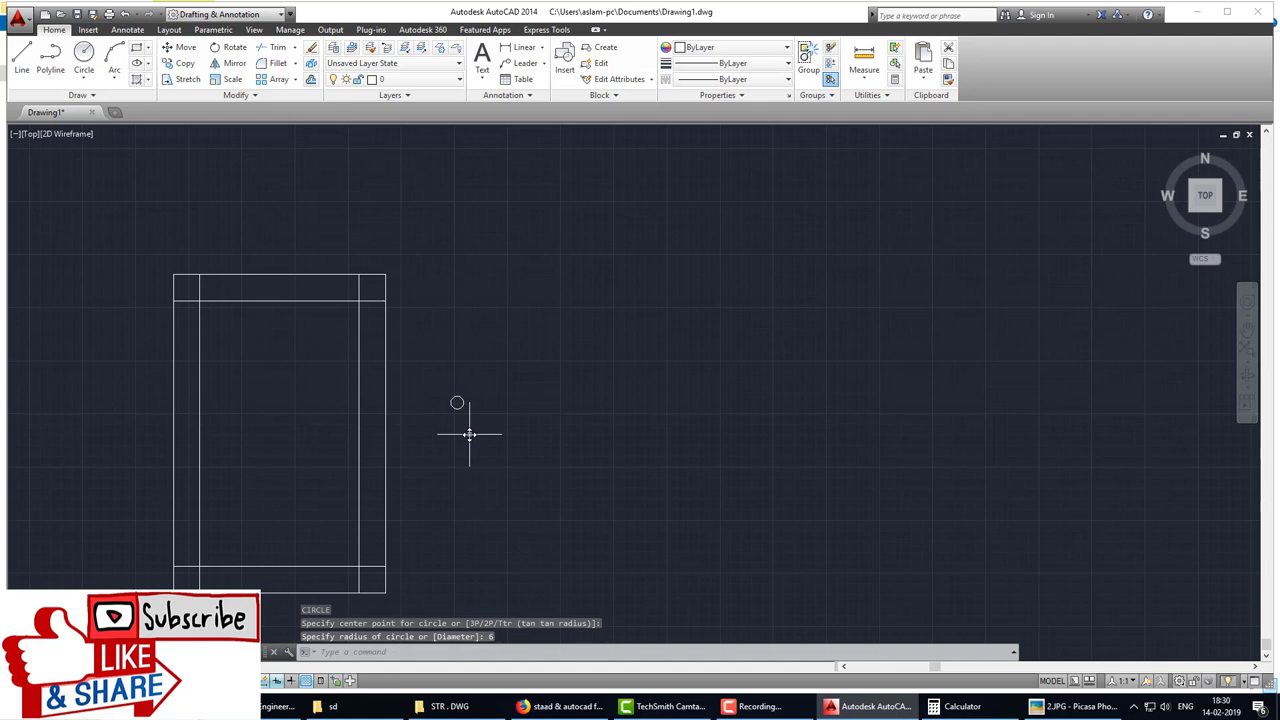
# Step: Copy the bar circle with Ortho off into the bottom-left inner corner
pyautogui.write('co')
pyautogui.press('Return')
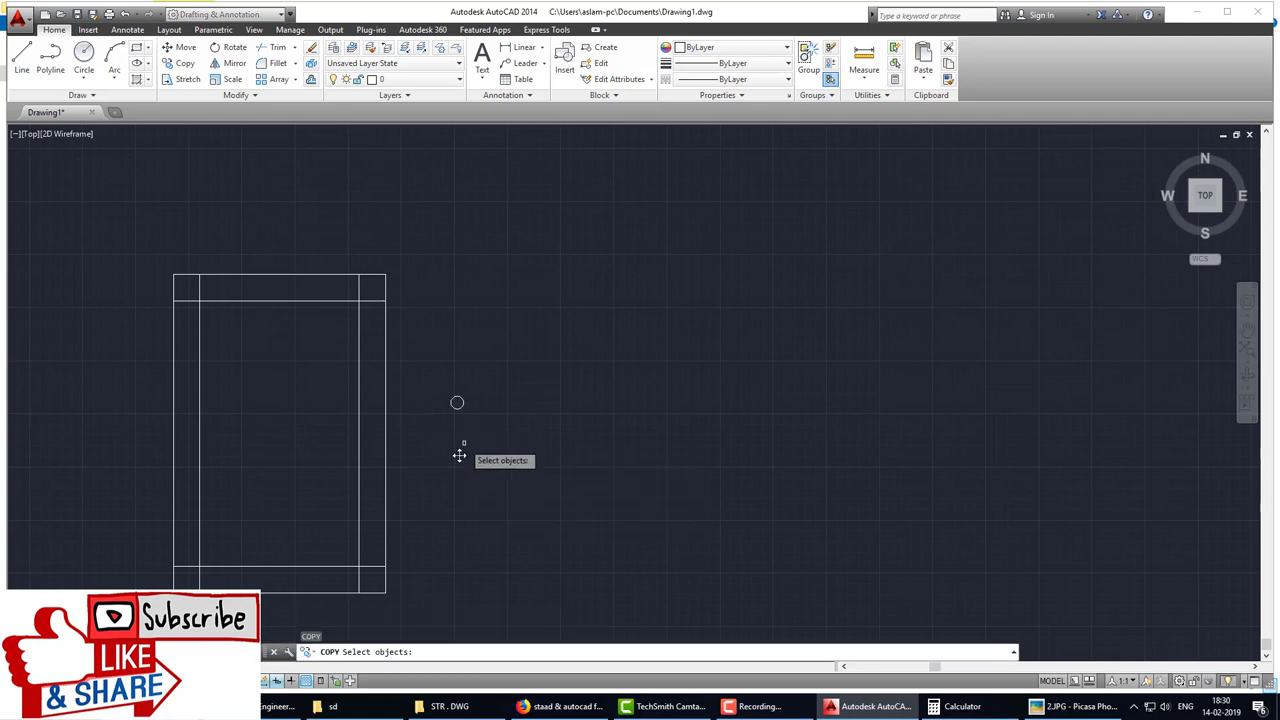
pyautogui.scroll(2, 448, 420)
pyautogui.press('Return')
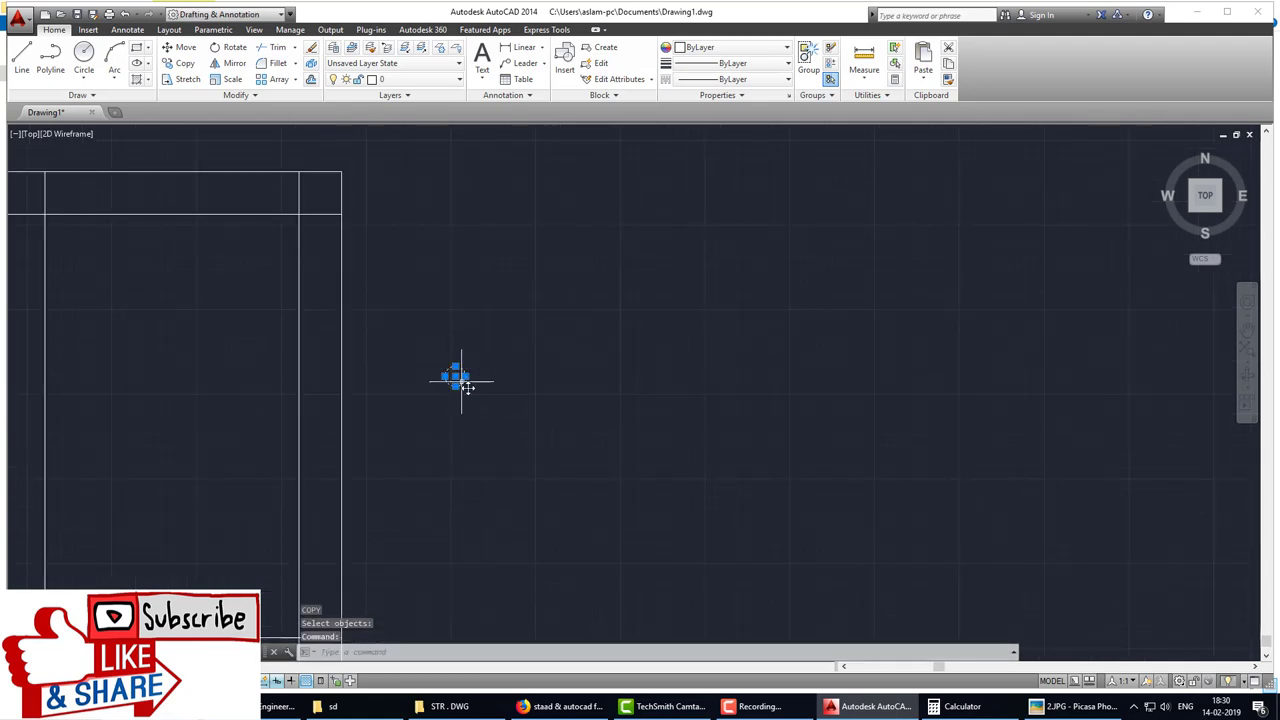
pyautogui.press('Return')
pyautogui.press('Return')
pyautogui.press('Escape')
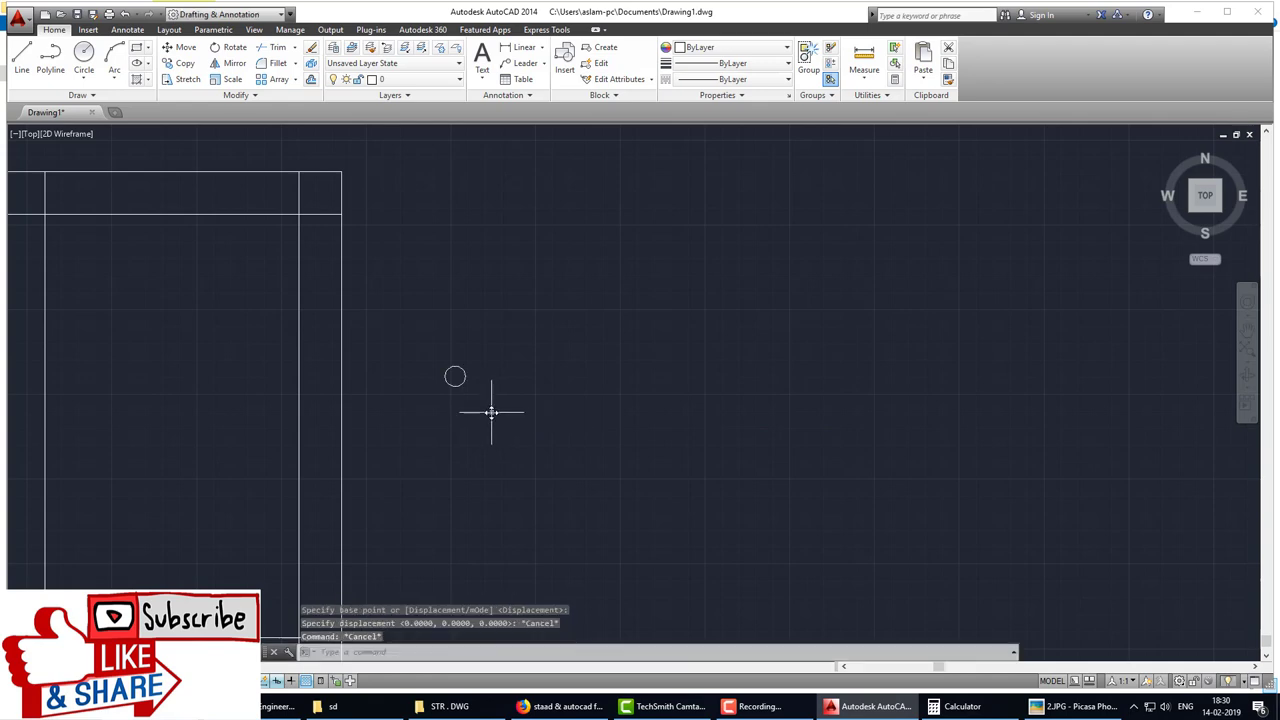
pyautogui.write('co')
pyautogui.press('Return')
pyautogui.click(446, 372)
pyautogui.press('Return')
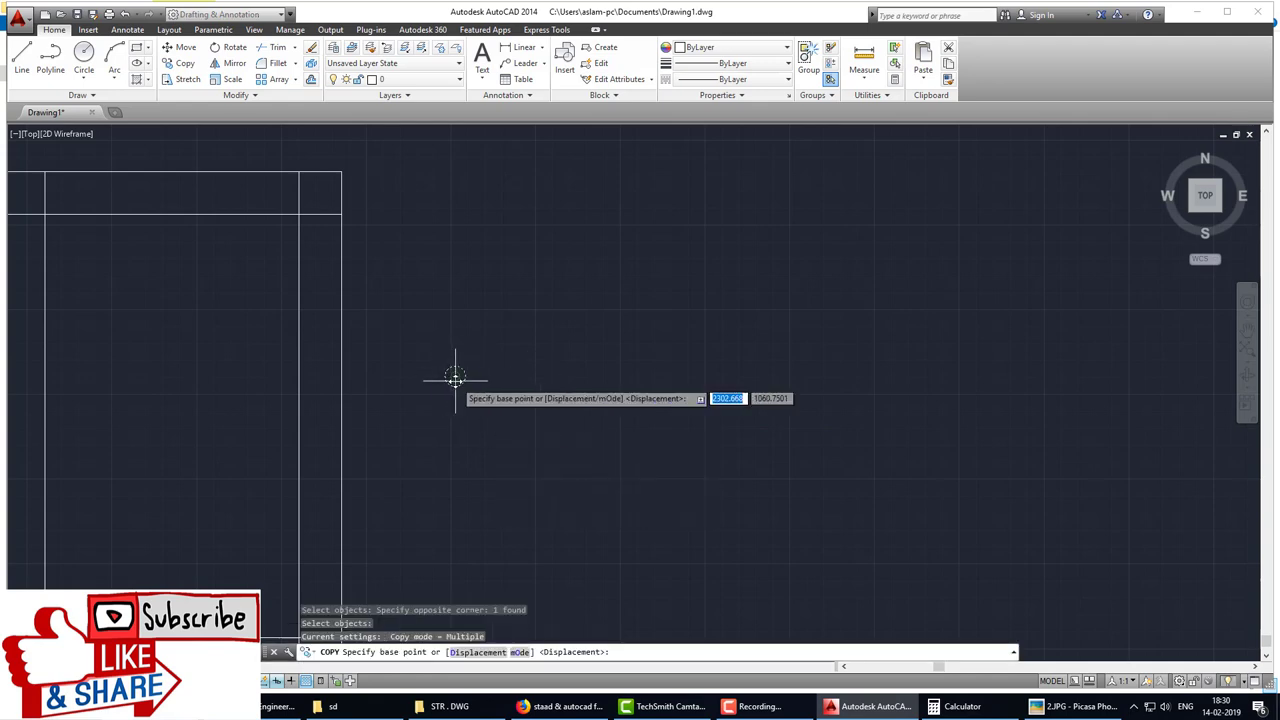
pyautogui.click(455, 376)
pyautogui.press('F8')
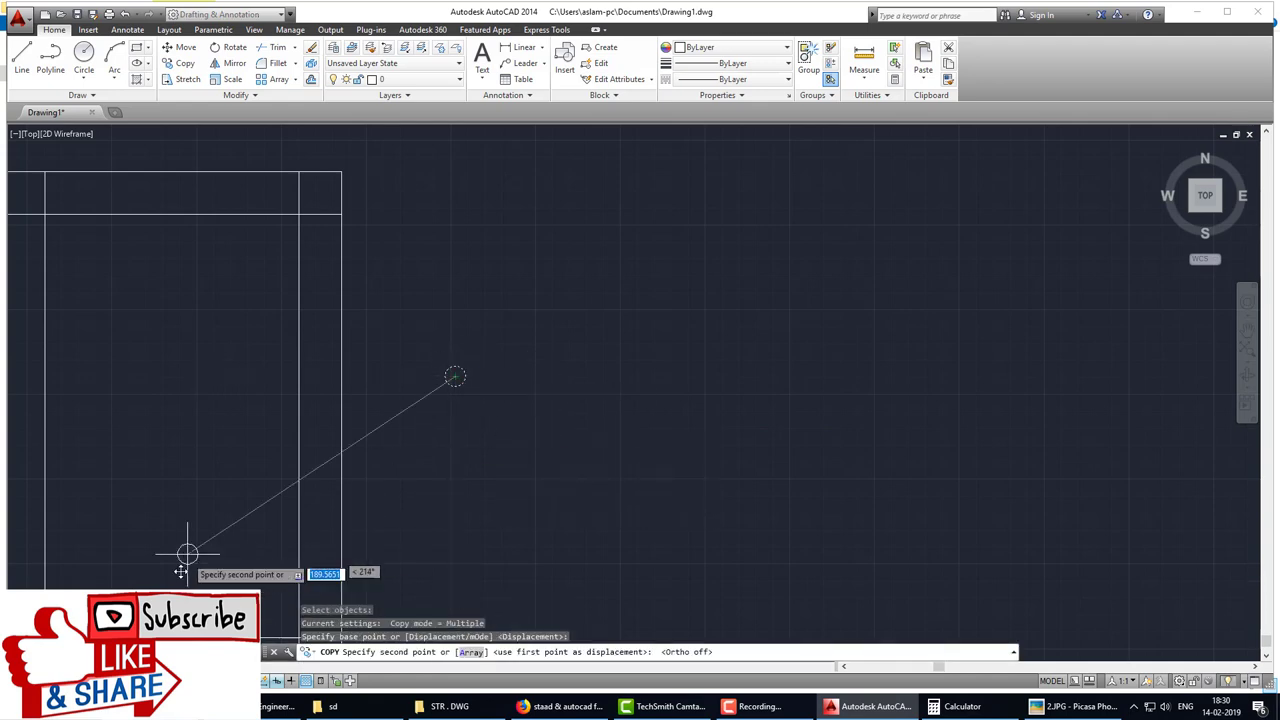
pyautogui.scroll(3, 517, 334)
pyautogui.scroll(2, 391, 363)
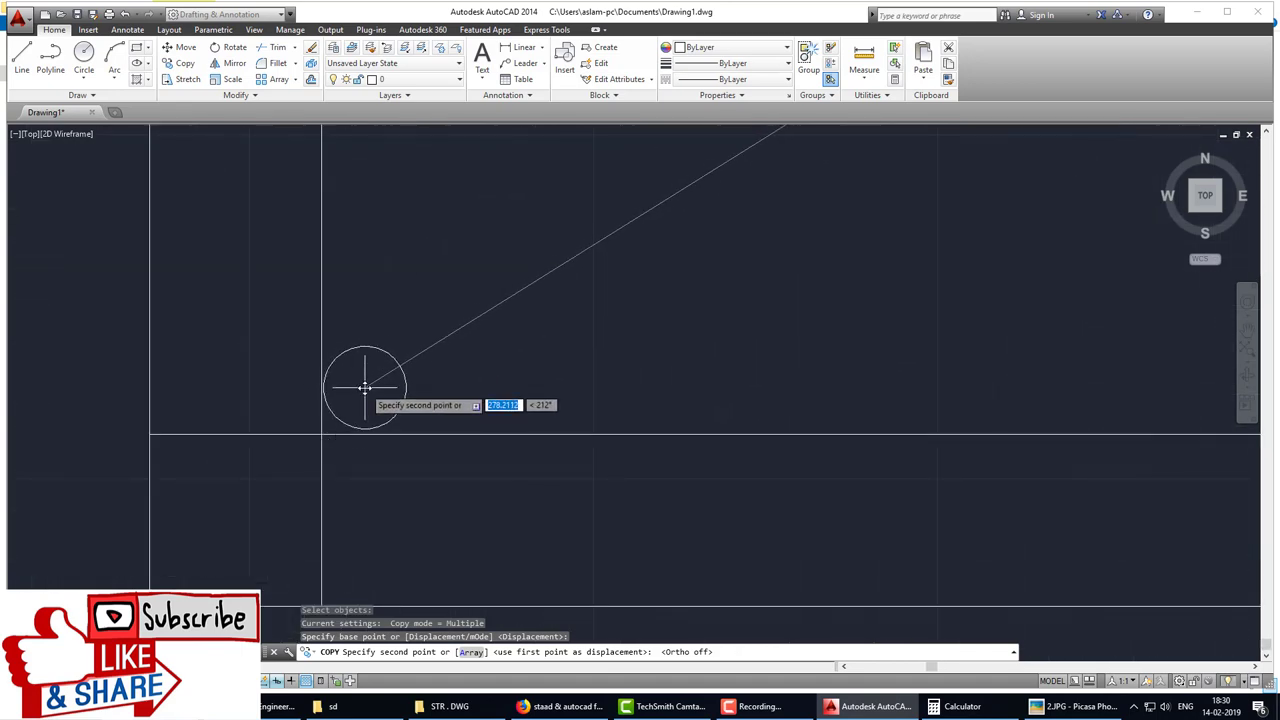
pyautogui.click(362, 392)
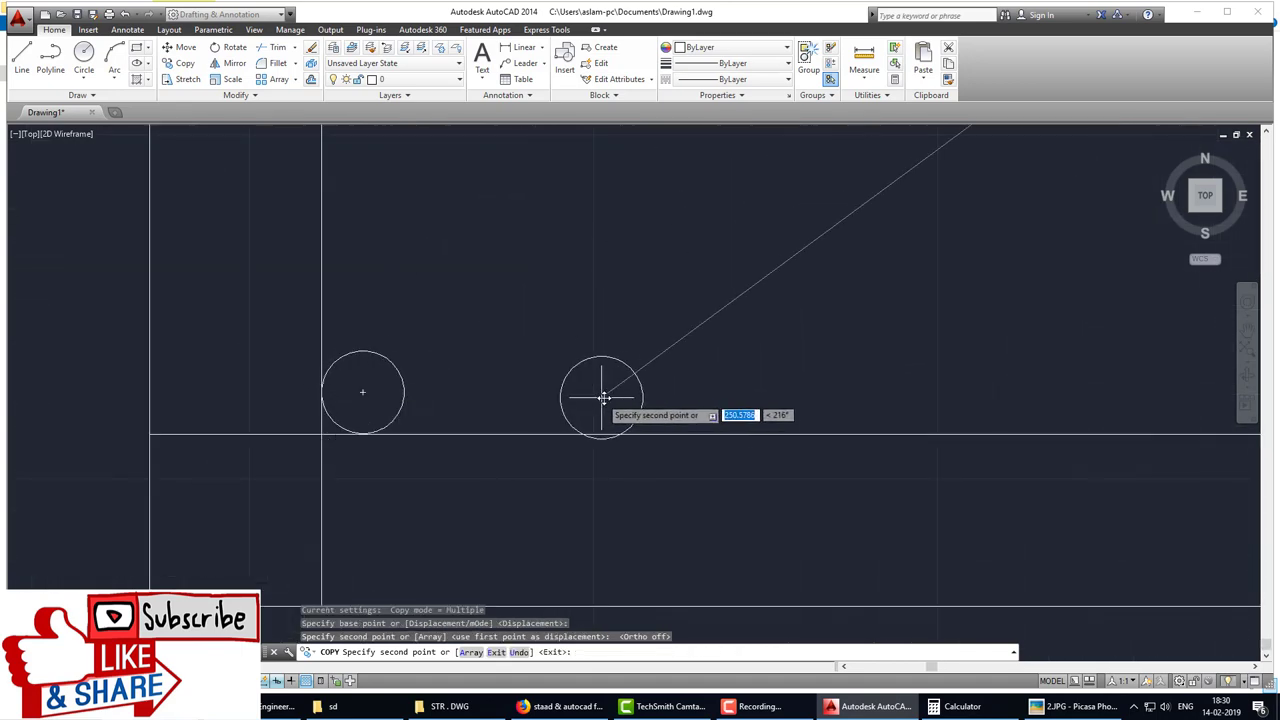
# Step: Place further bar circle copies in the top-right and top-left inner corners
pyautogui.moveTo(600, 391); pyautogui.dragTo(426, 376, button='middle')
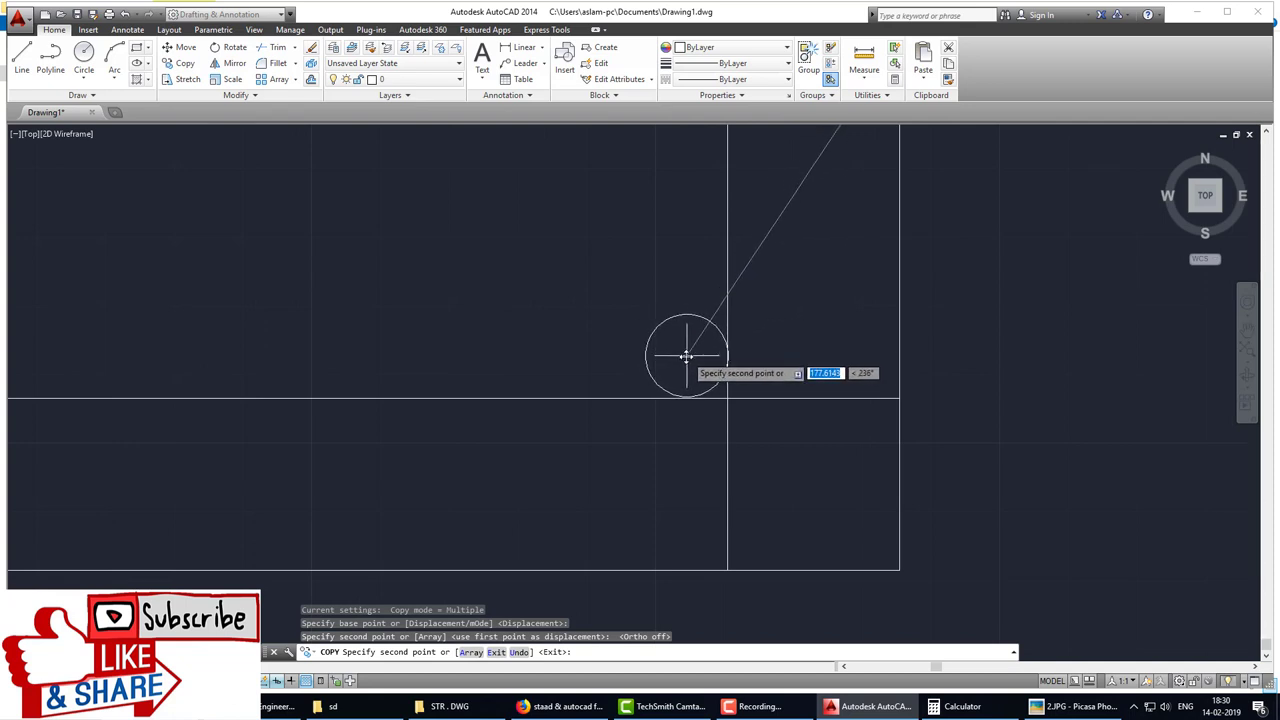
pyautogui.scroll(-5, 686, 356)
pyautogui.scroll(-2, 766, 249)
pyautogui.scroll(2, 623, 349)
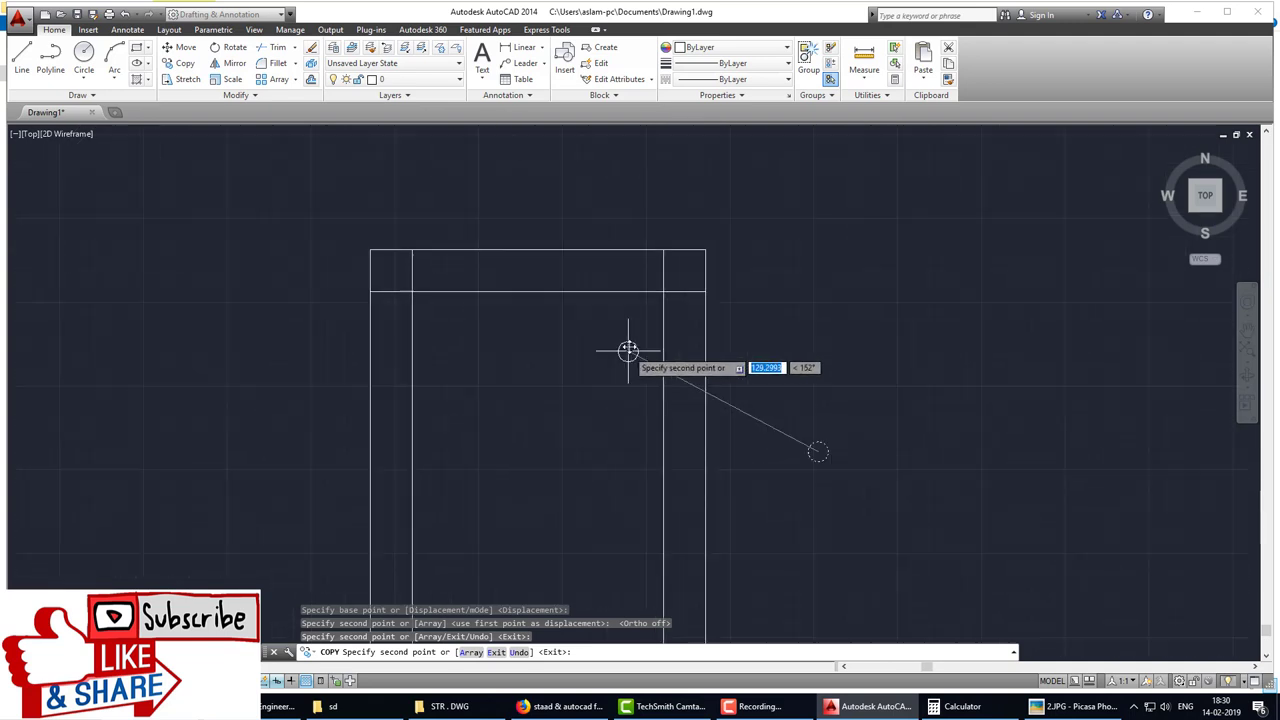
pyautogui.scroll(3, 700, 246)
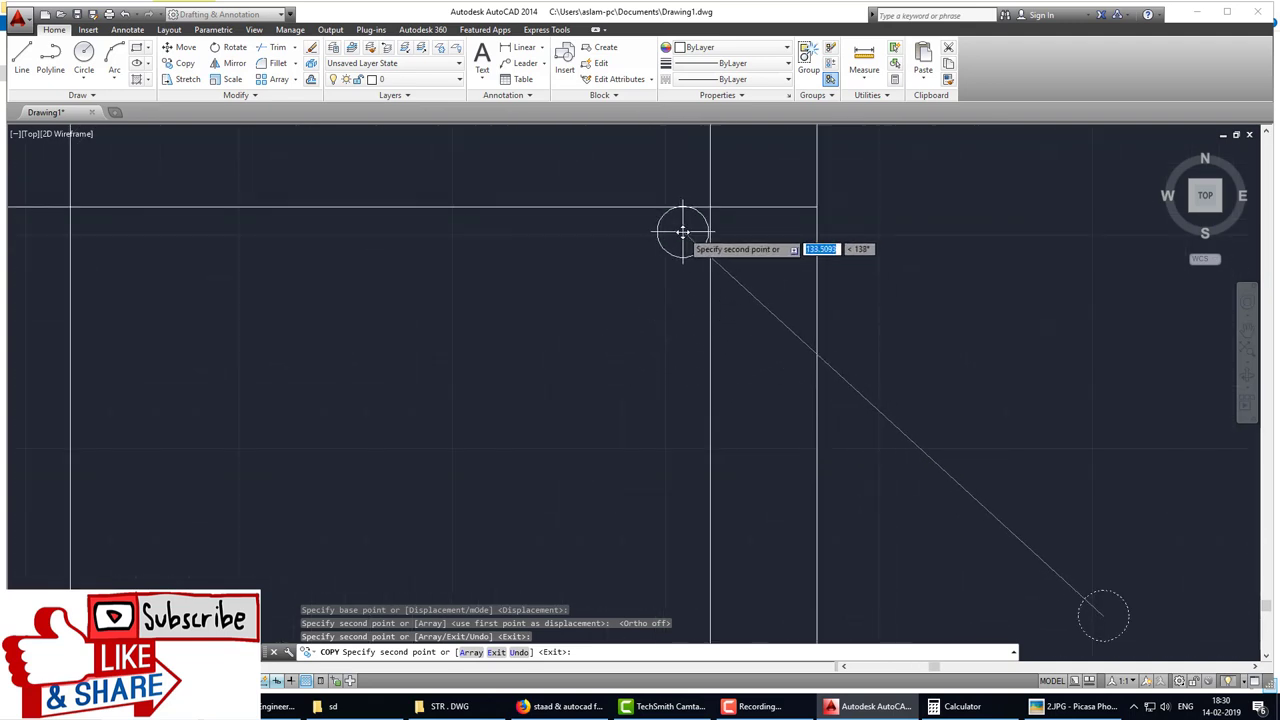
pyautogui.click(684, 232)
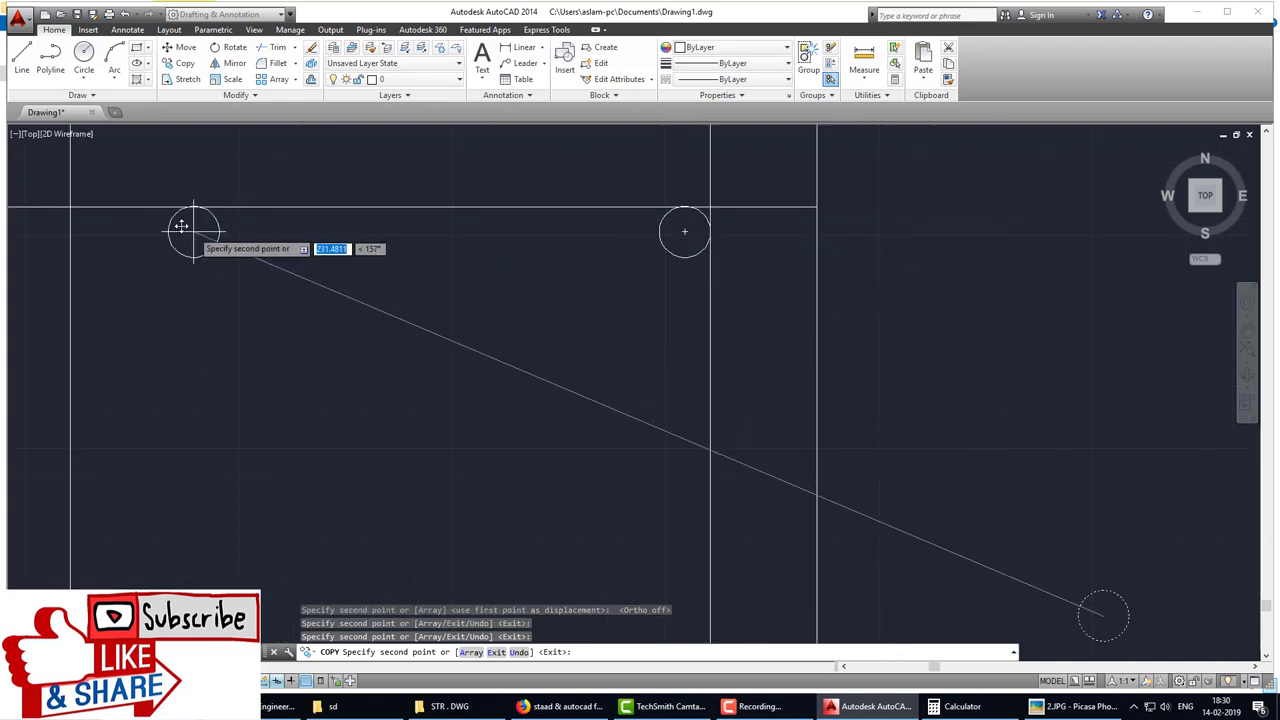
pyautogui.click(95, 232)
pyautogui.scroll(-5, 240, 275)
# Step: Trim the cover-line stubs around the top-left corner bar circle with crossing windows
pyautogui.press('Escape')
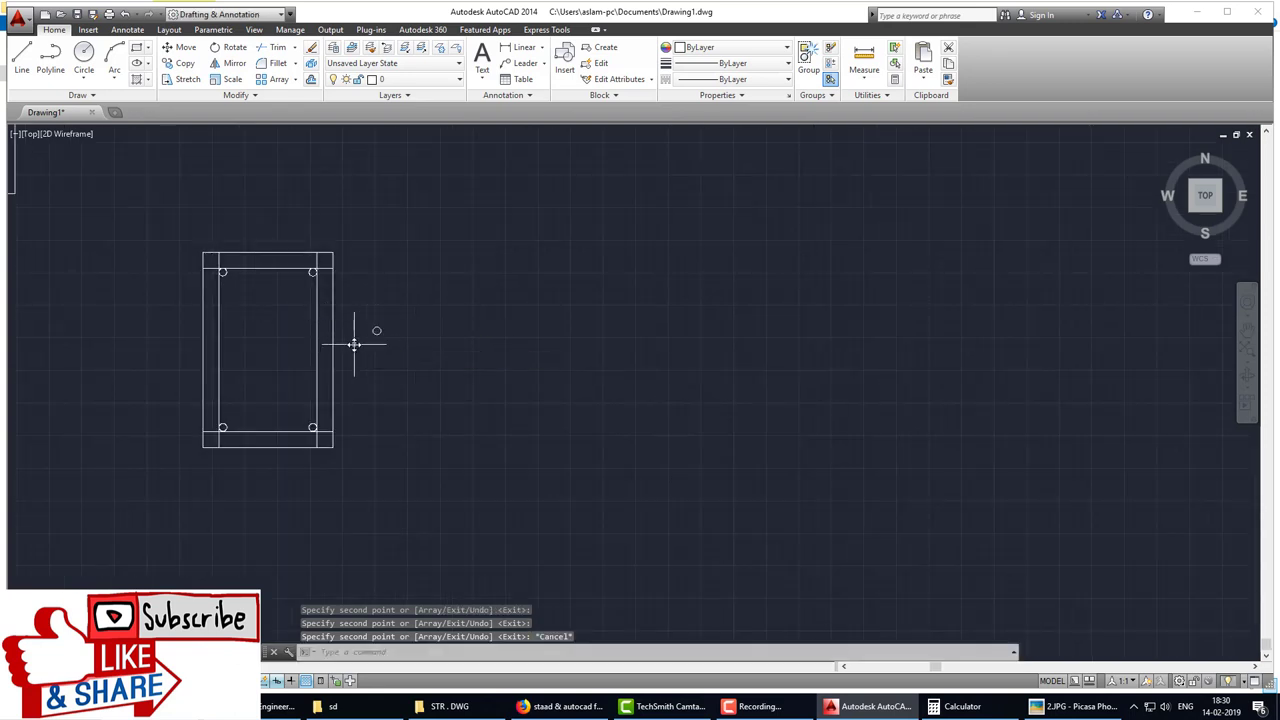
pyautogui.write('tr')
pyautogui.press('Return')
pyautogui.press('Return')
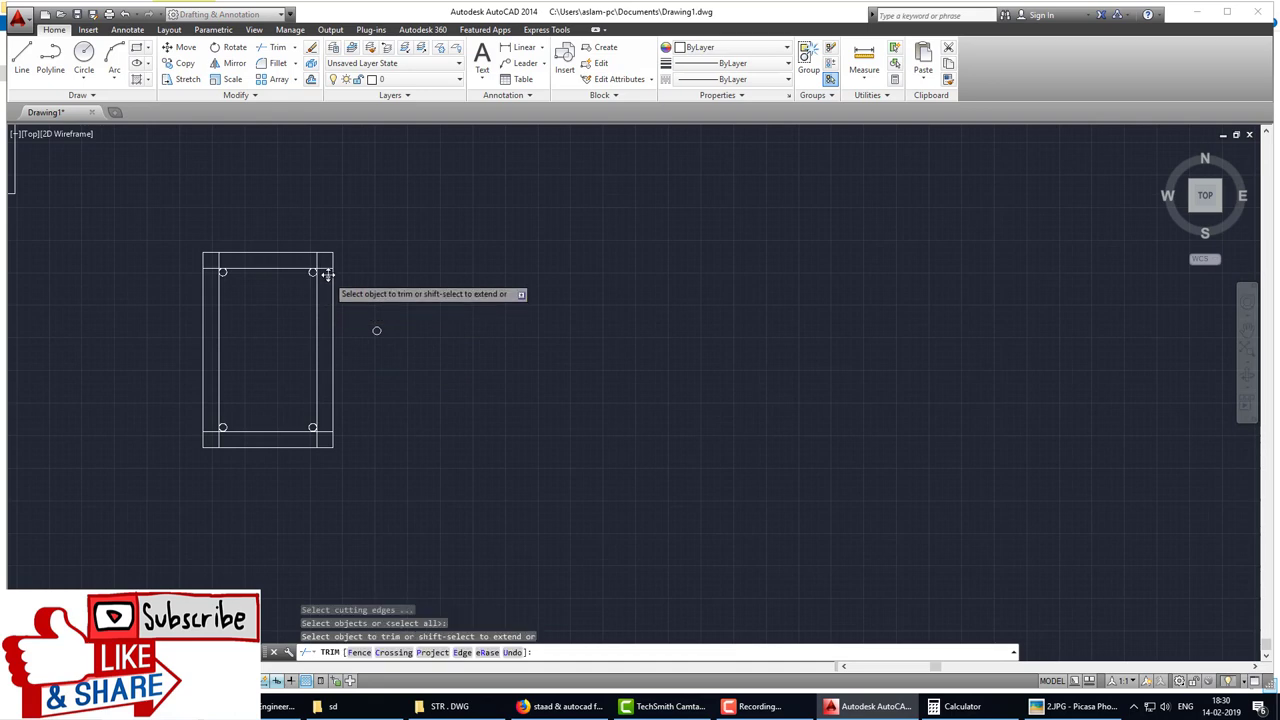
pyautogui.scroll(4, 311, 273)
pyautogui.scroll(5, 311, 273)
pyautogui.click(280, 168)
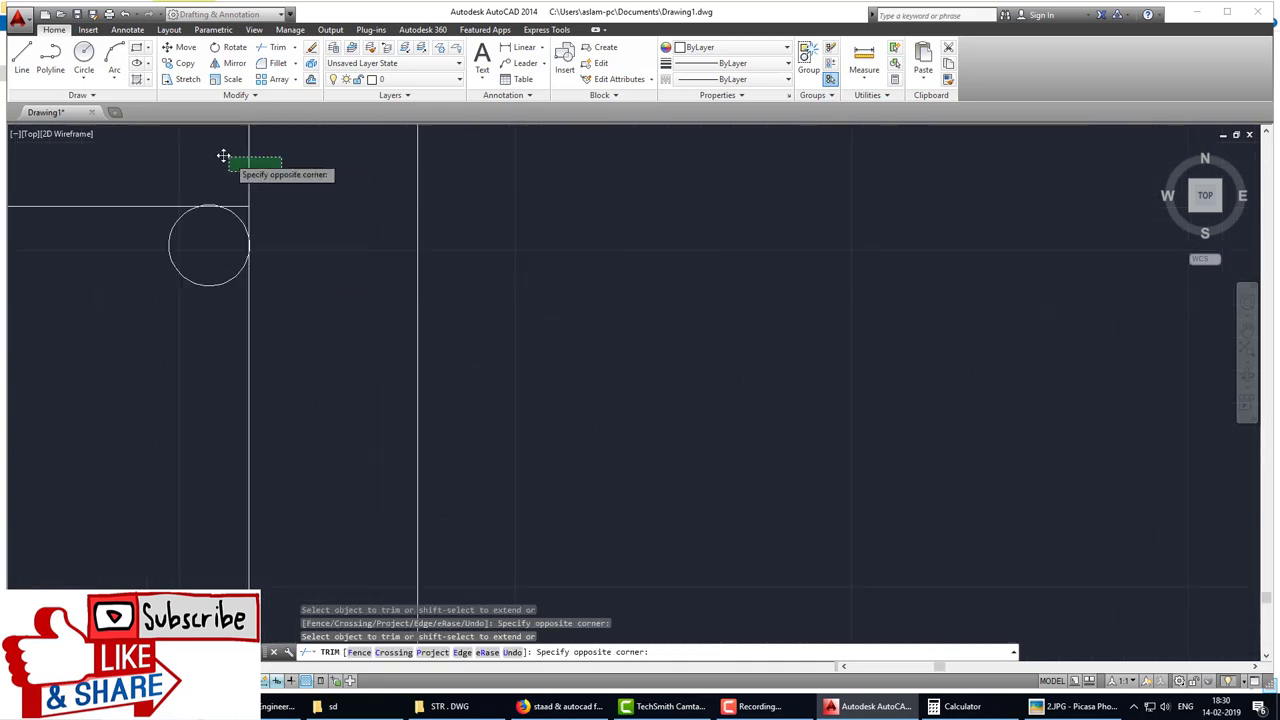
pyautogui.click(257, 209)
pyautogui.scroll(-5, 289, 249)
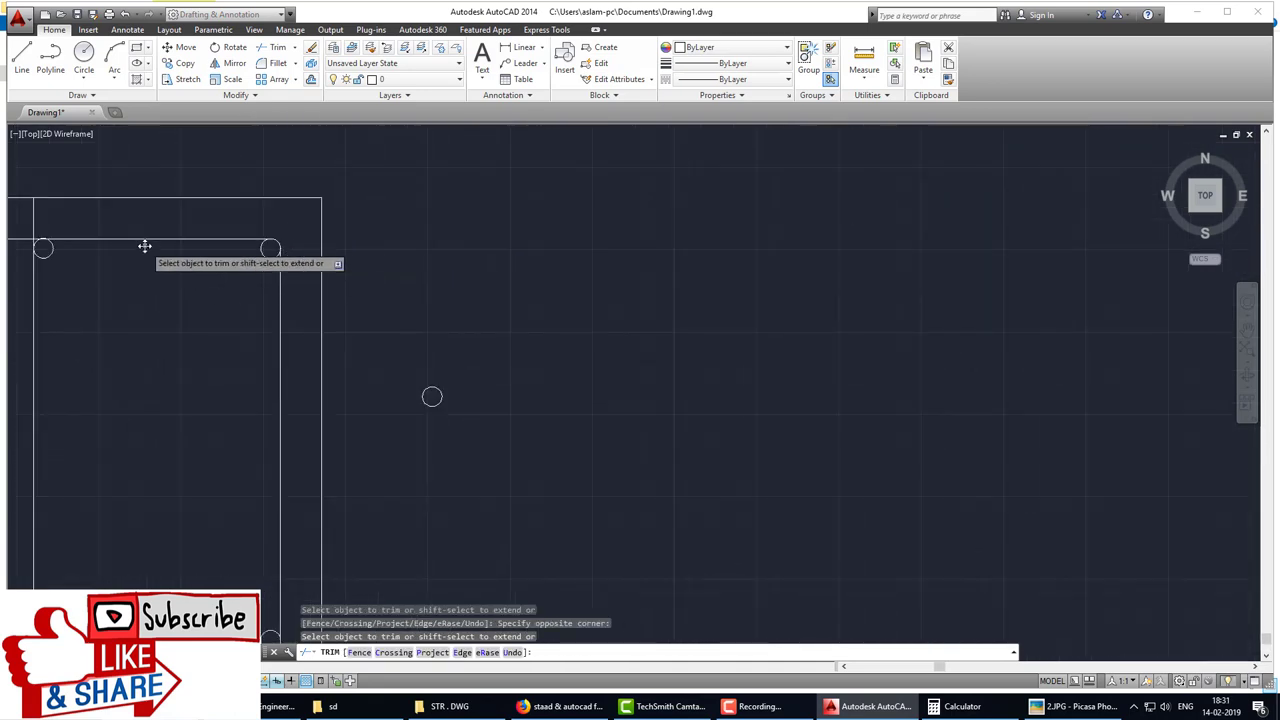
pyautogui.moveTo(143, 246); pyautogui.dragTo(367, 273, button='middle')
pyautogui.click(367, 273)
pyautogui.click(304, 300)
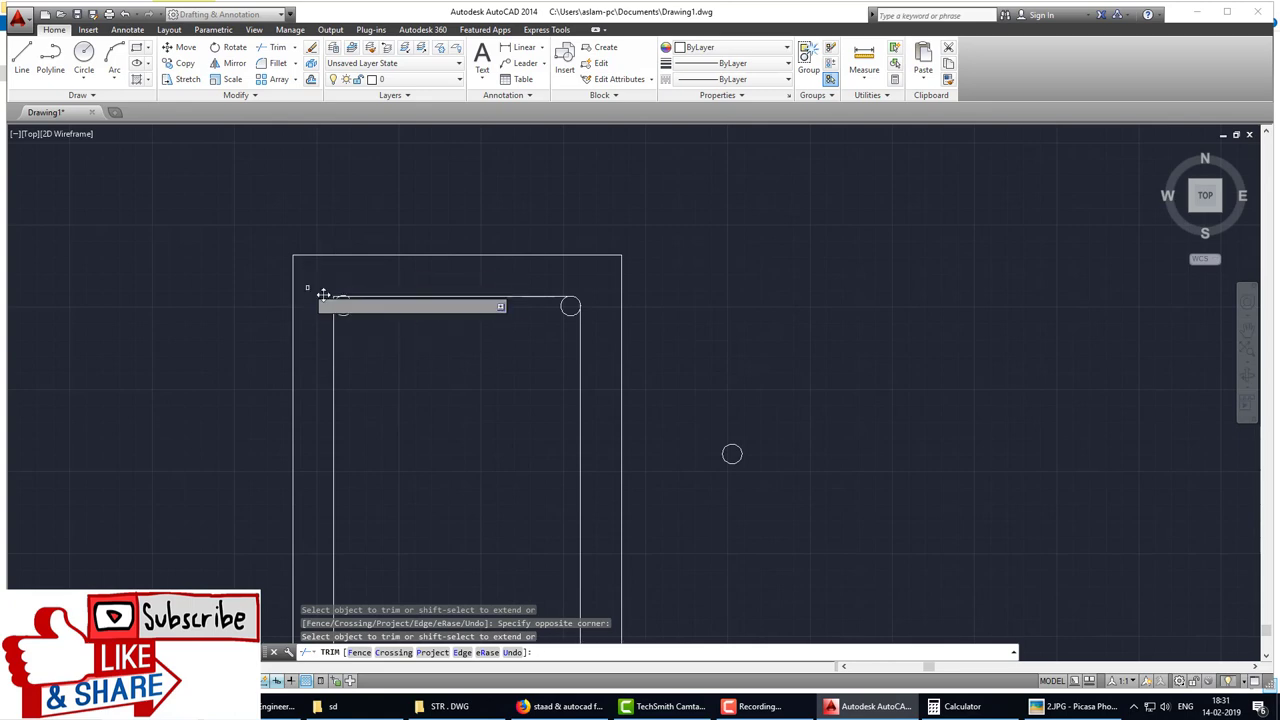
pyautogui.scroll(7, 334, 294)
pyautogui.click(352, 298)
pyautogui.click(306, 326)
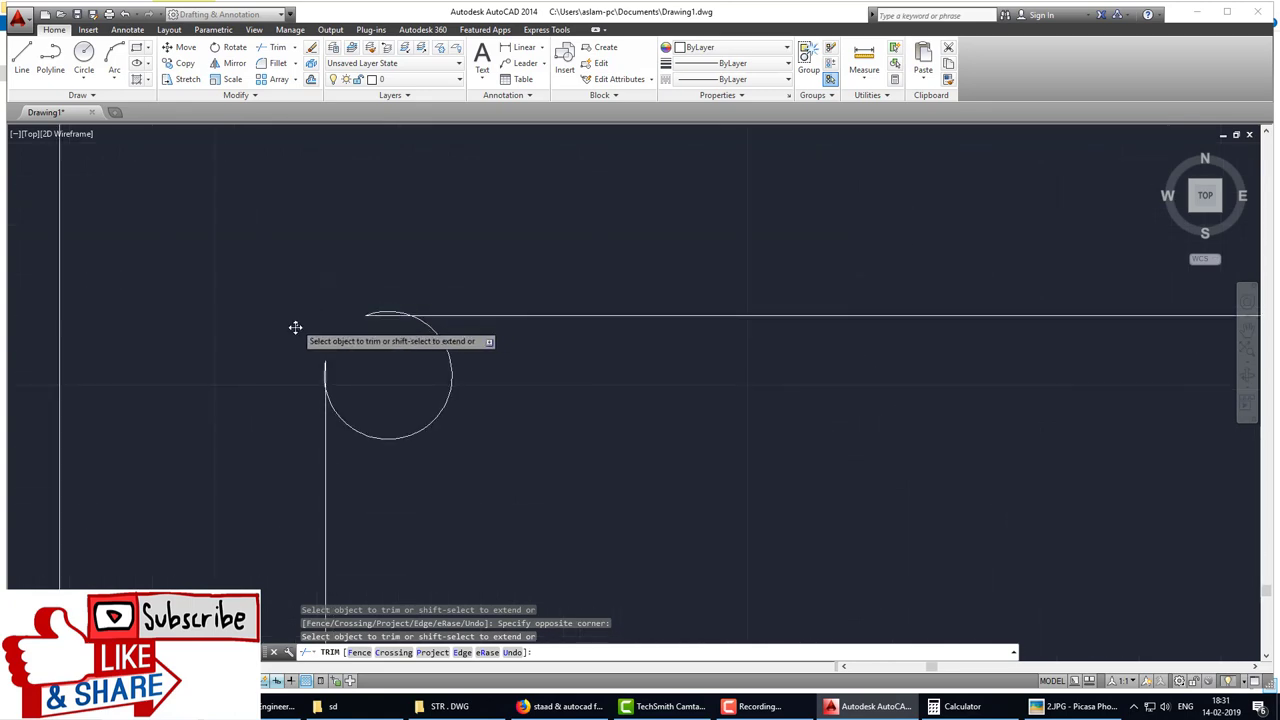
# Step: Trim the line ends beside the next corner bar circle
pyautogui.scroll(-5, 346, 333)
pyautogui.scroll(3, 343, 304)
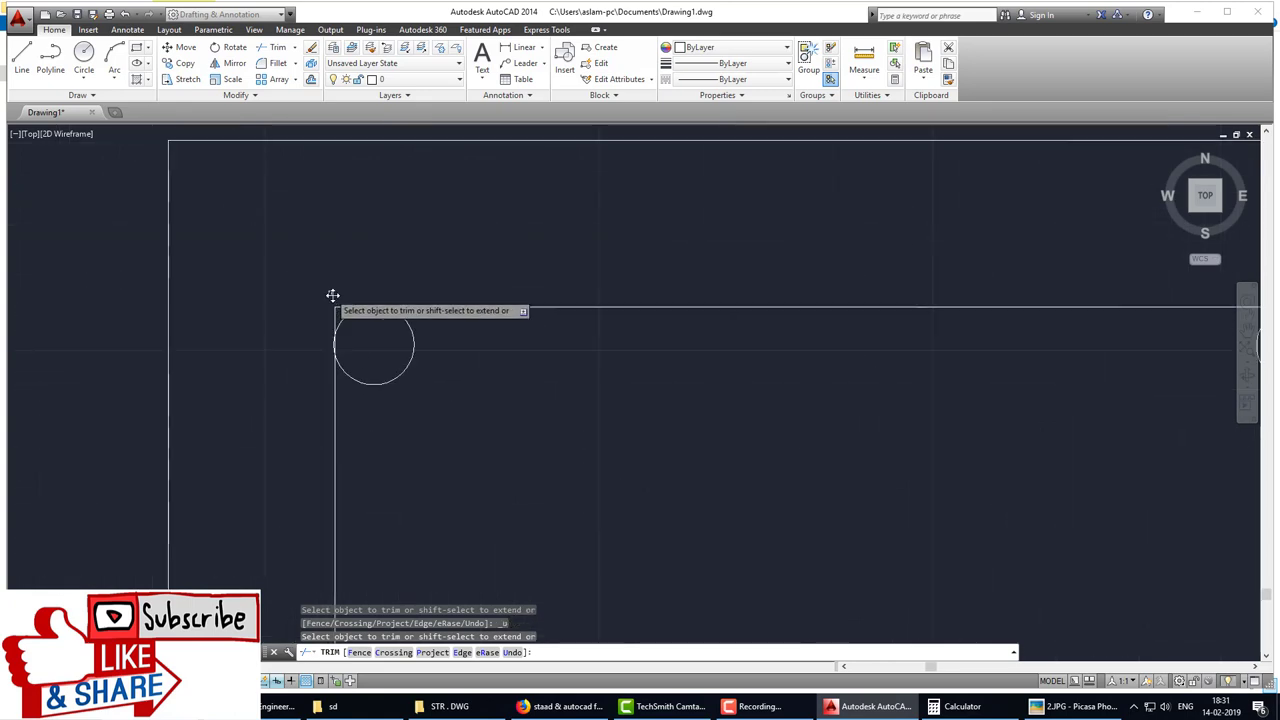
pyautogui.scroll(-4, 340, 330)
pyautogui.moveTo(394, 420); pyautogui.dragTo(460, 340, button='middle')
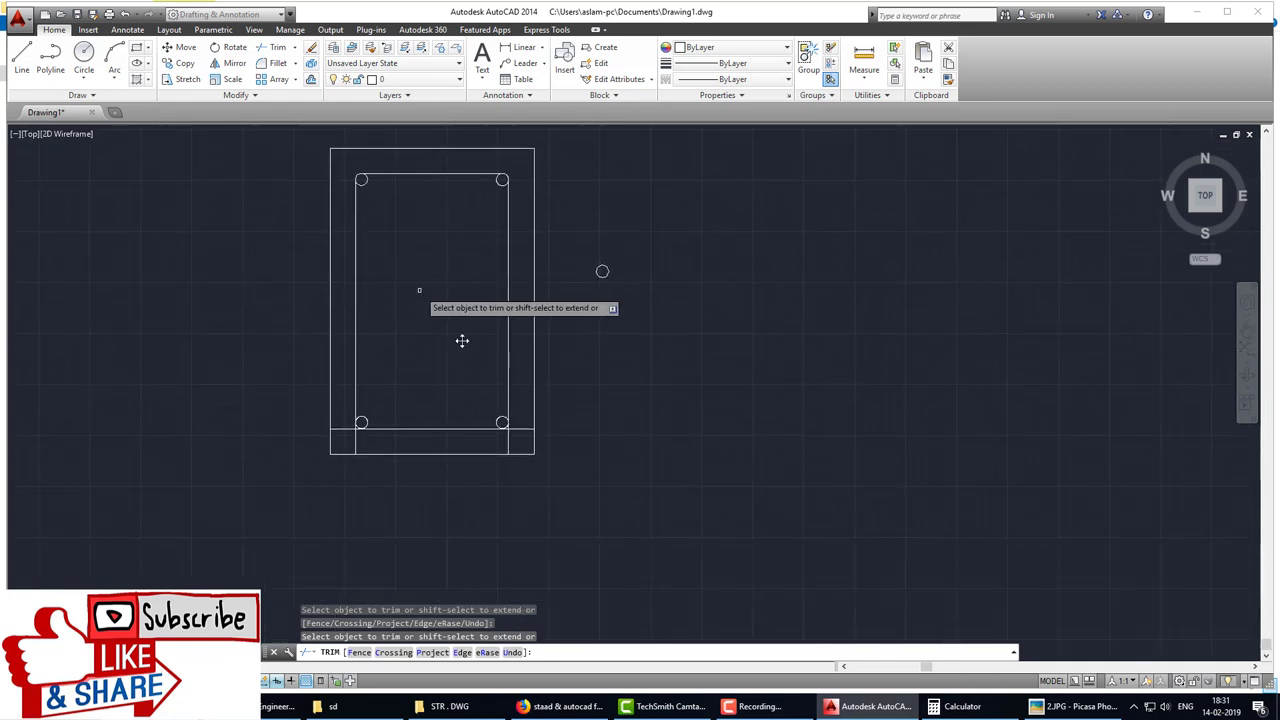
pyautogui.scroll(4, 486, 451)
pyautogui.moveTo(486, 451); pyautogui.dragTo(484, 298, button='middle')
pyautogui.click(537, 486)
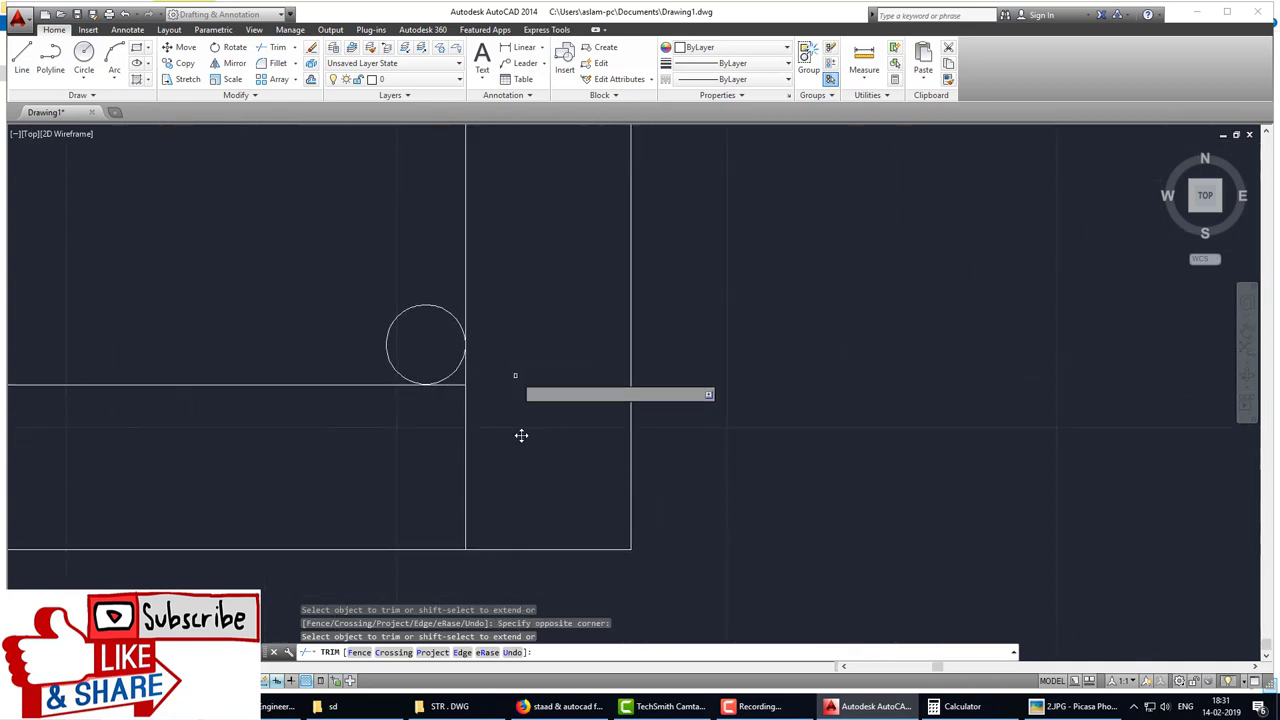
pyautogui.click(520, 434)
pyautogui.click(490, 394)
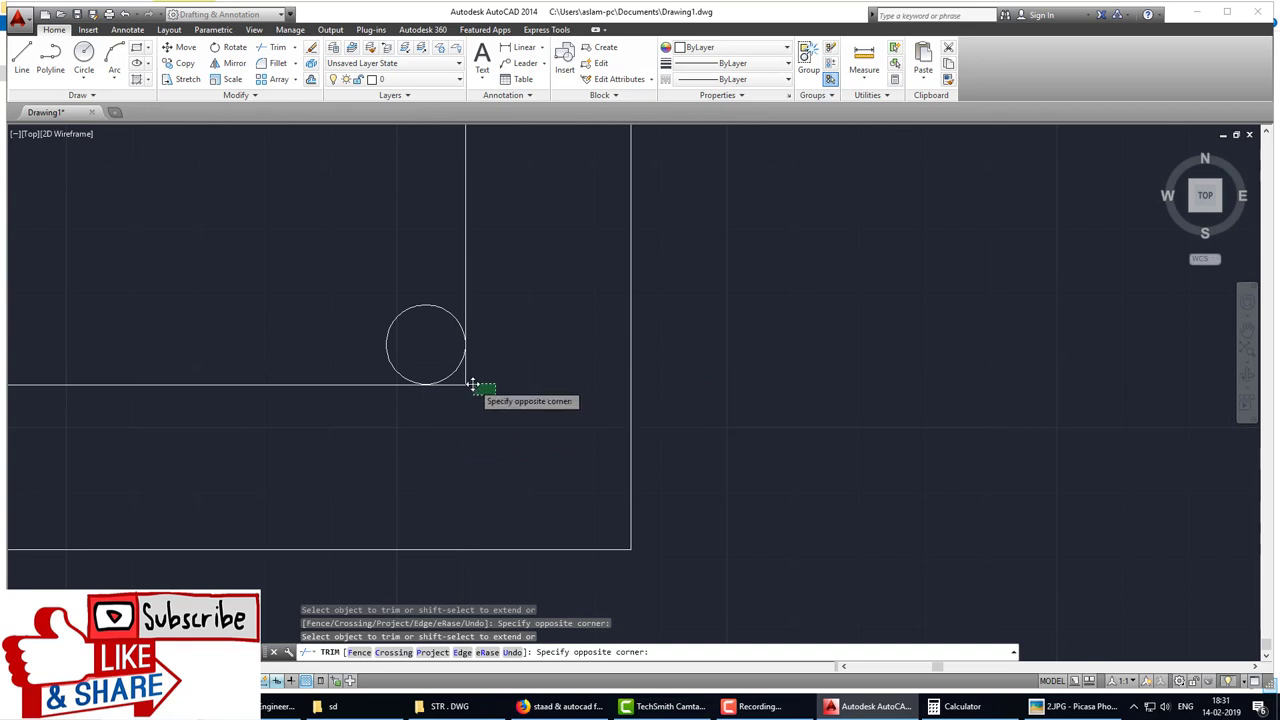
pyautogui.click(458, 381)
pyautogui.click(463, 386)
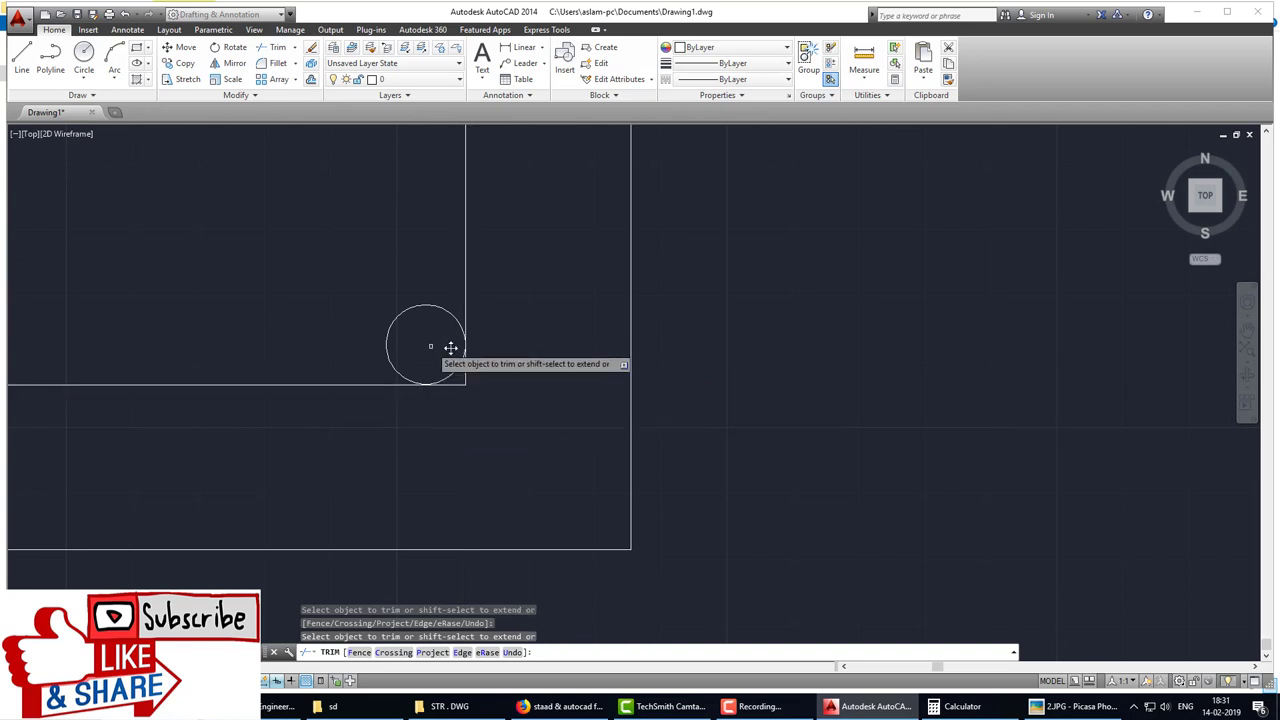
# Step: Trim the vertical line below that circle and the horizontal line end
pyautogui.scroll(2, 452, 388)
pyautogui.scroll(-2, 457, 380)
pyautogui.scroll(-2, 556, 420)
pyautogui.scroll(2, 291, 457)
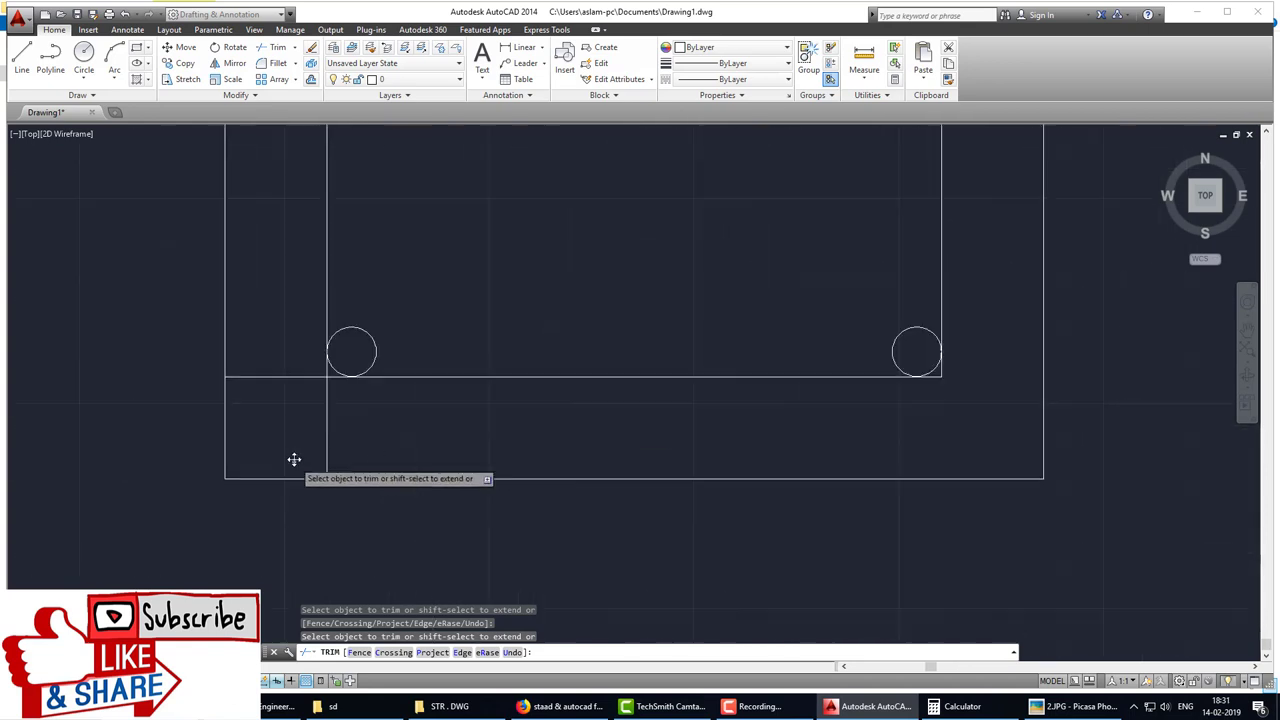
pyautogui.scroll(3, 403, 420)
pyautogui.click(403, 420)
pyautogui.click(340, 300)
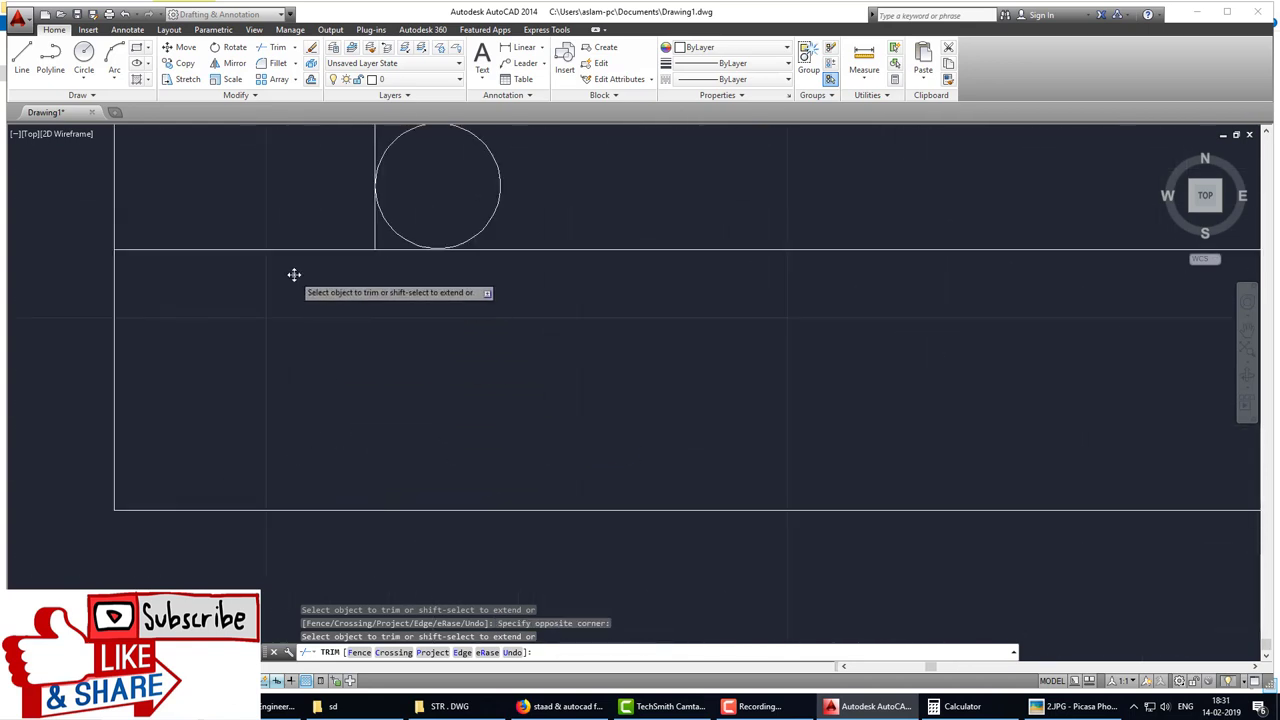
pyautogui.click(395, 249)
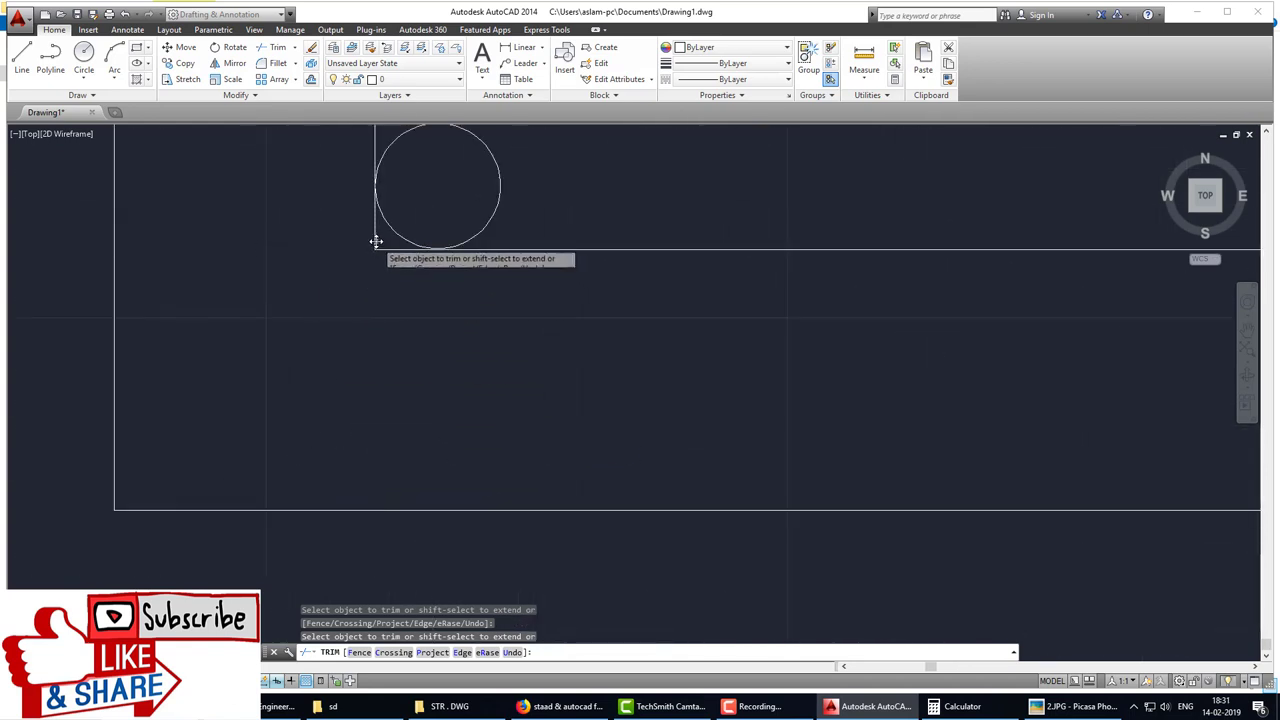
pyautogui.press('Escape')
# Step: Move the misplaced bar circle into the stirrup corner
pyautogui.scroll(4, 446, 238)
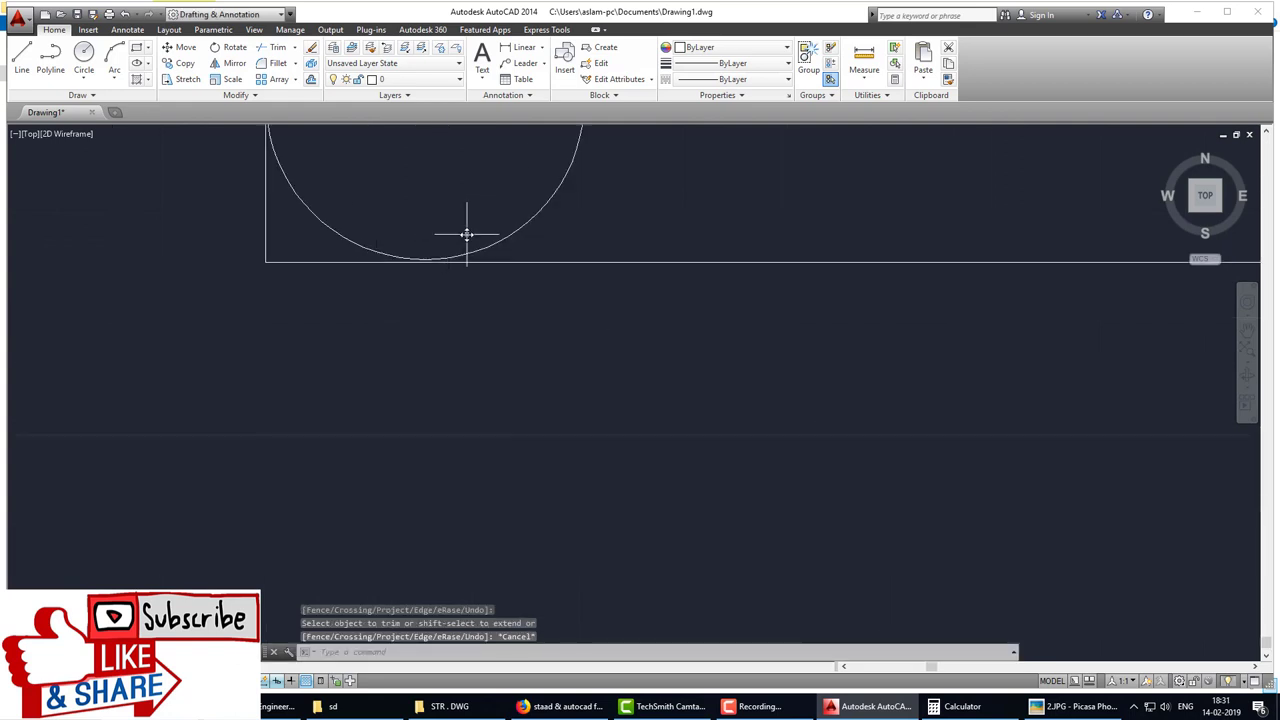
pyautogui.moveTo(466, 234); pyautogui.dragTo(508, 317, button='middle')
pyautogui.press('Return')
pyautogui.click(612, 283)
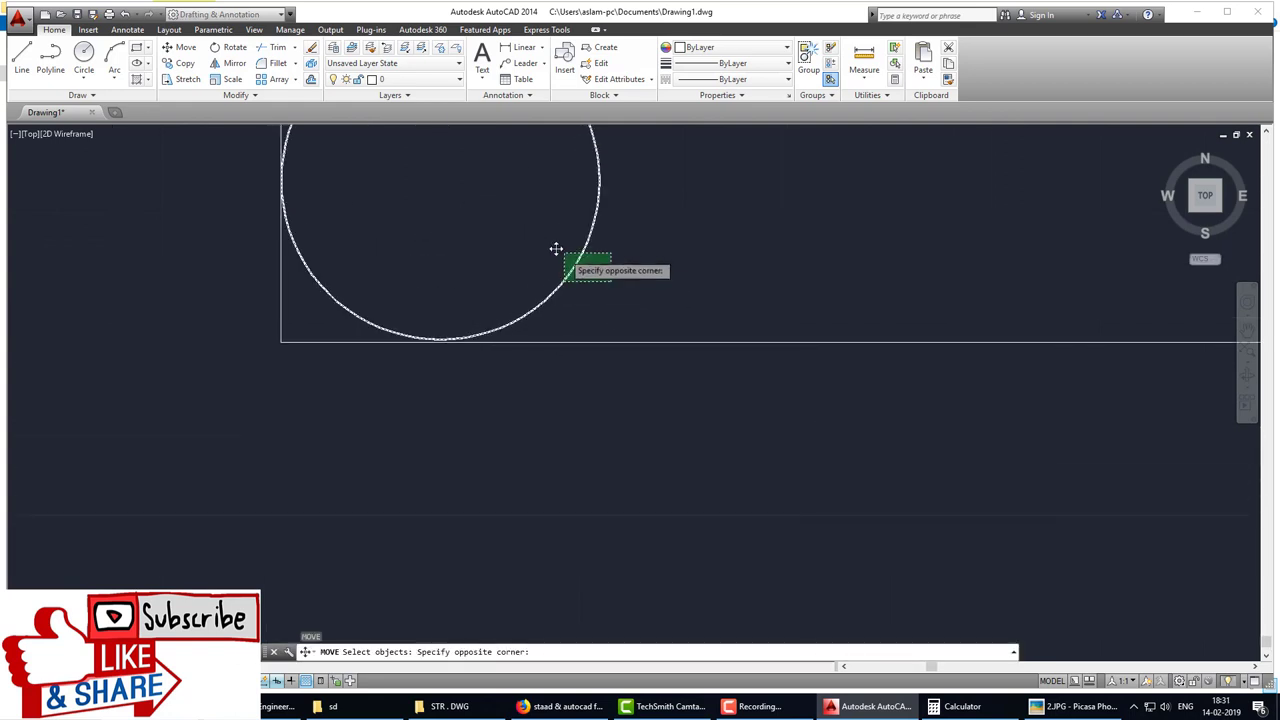
pyautogui.click(540, 246)
pyautogui.press('Return')
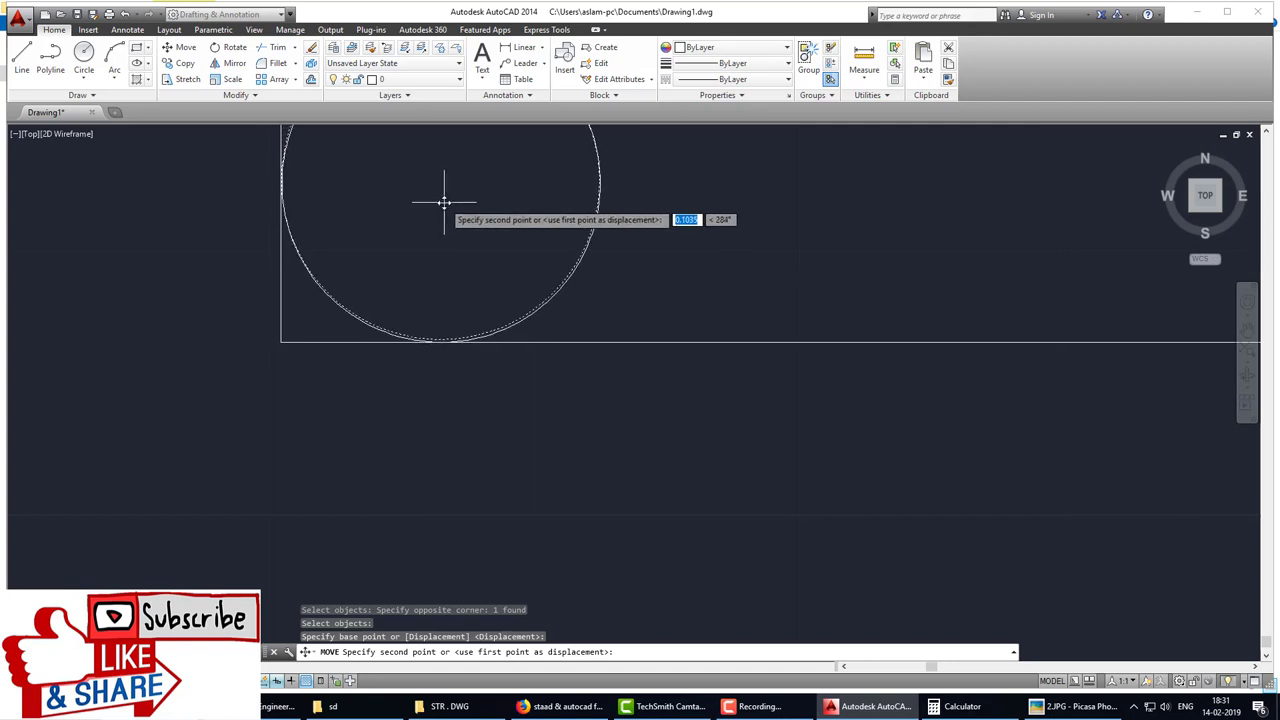
pyautogui.click(442, 203)
pyautogui.scroll(-5, 508, 237)
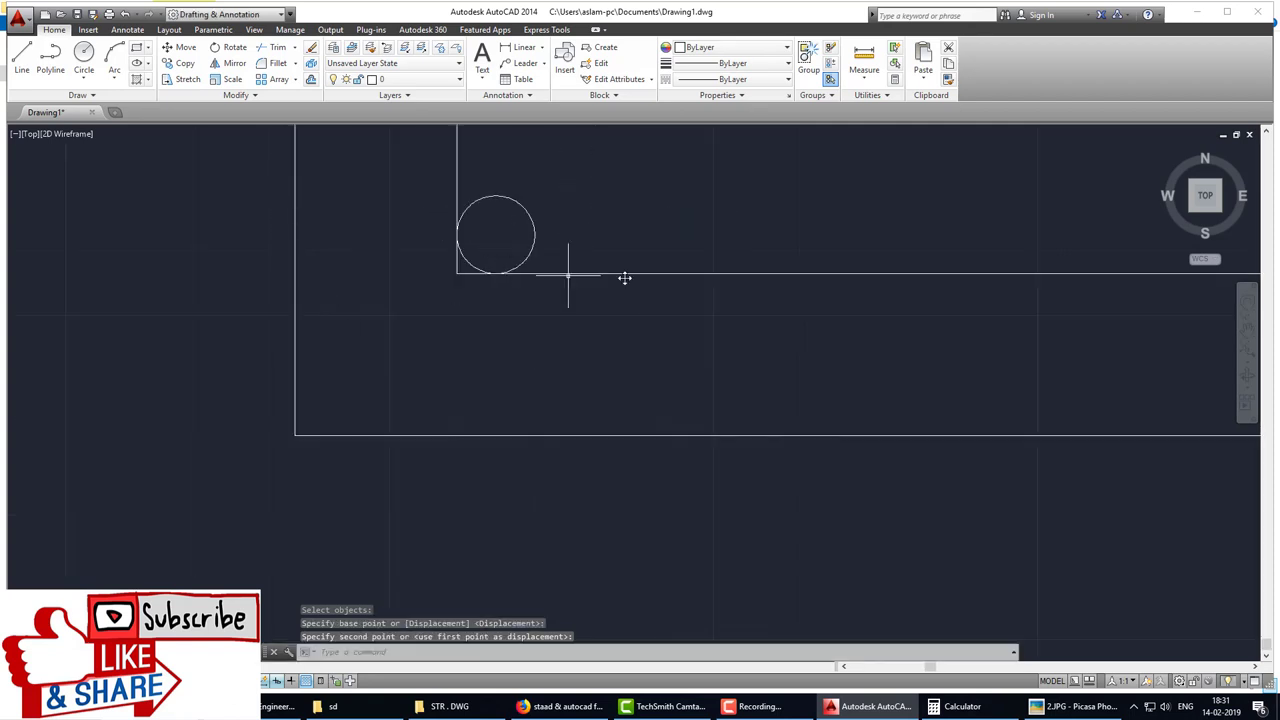
pyautogui.press('space')
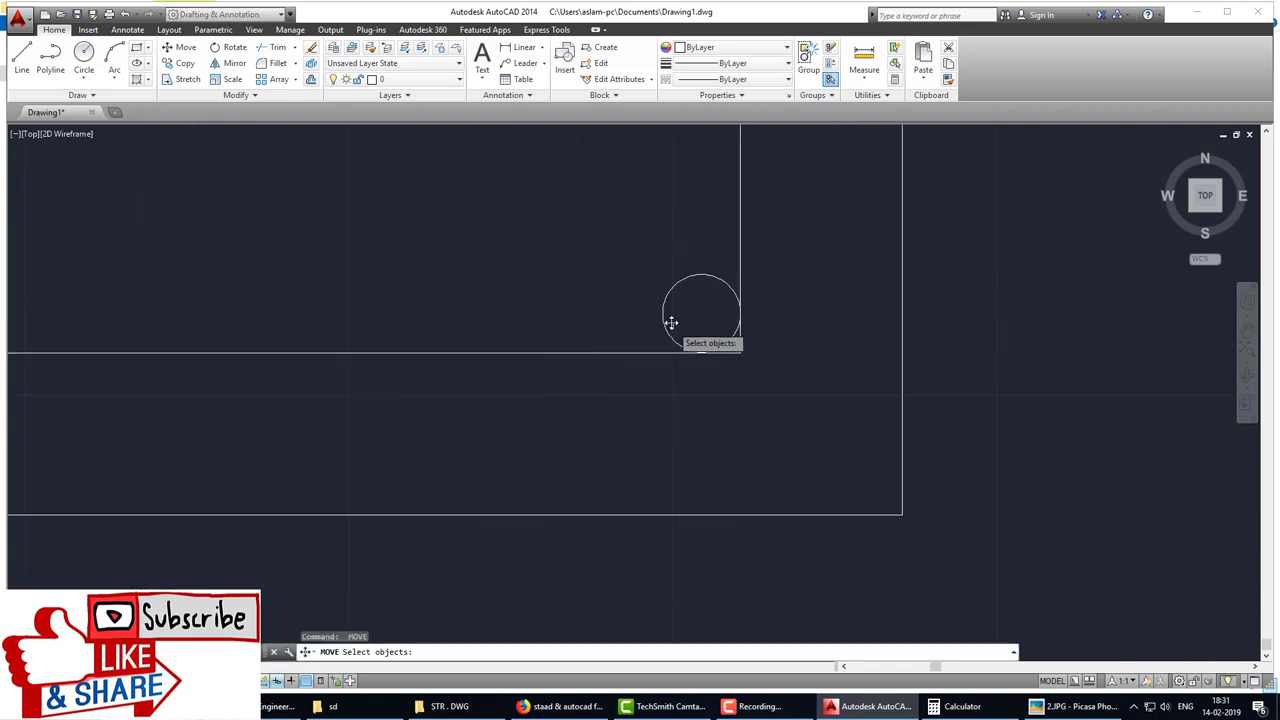
pyautogui.click(664, 295)
pyautogui.press('space')
pyautogui.click(700, 317)
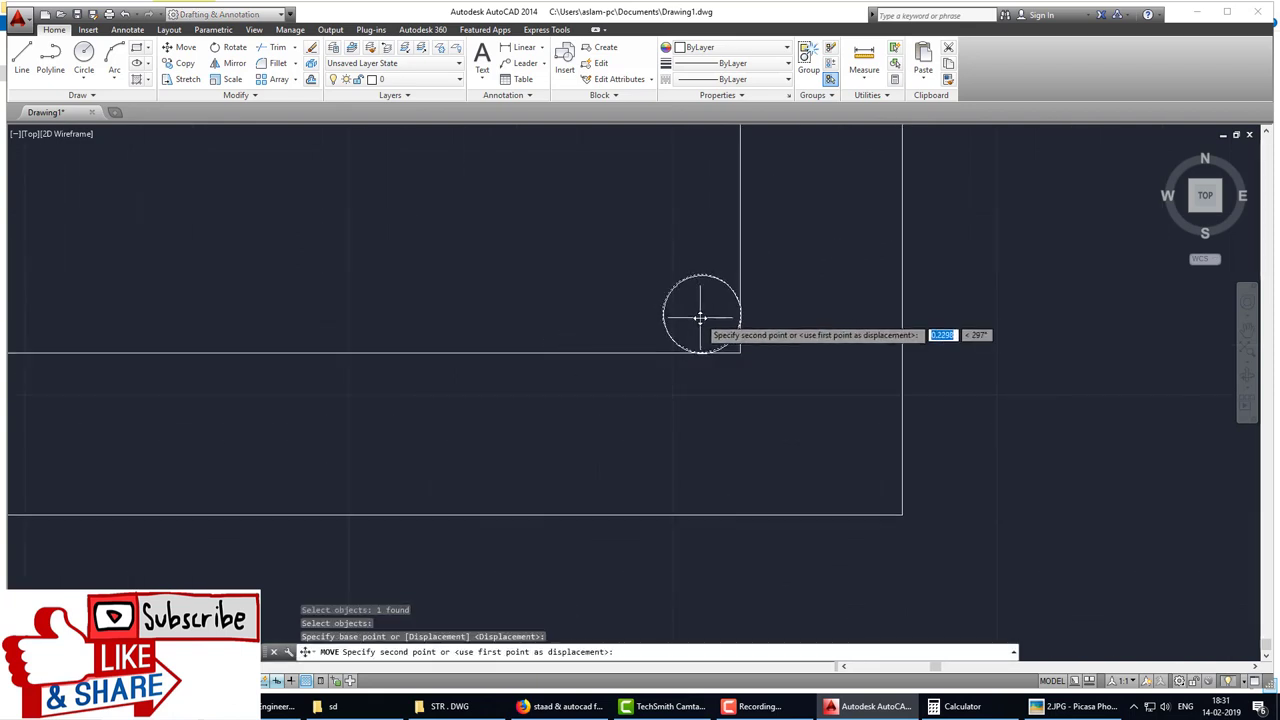
pyautogui.click(700, 317)
pyautogui.press('Escape')
pyautogui.write('tr')
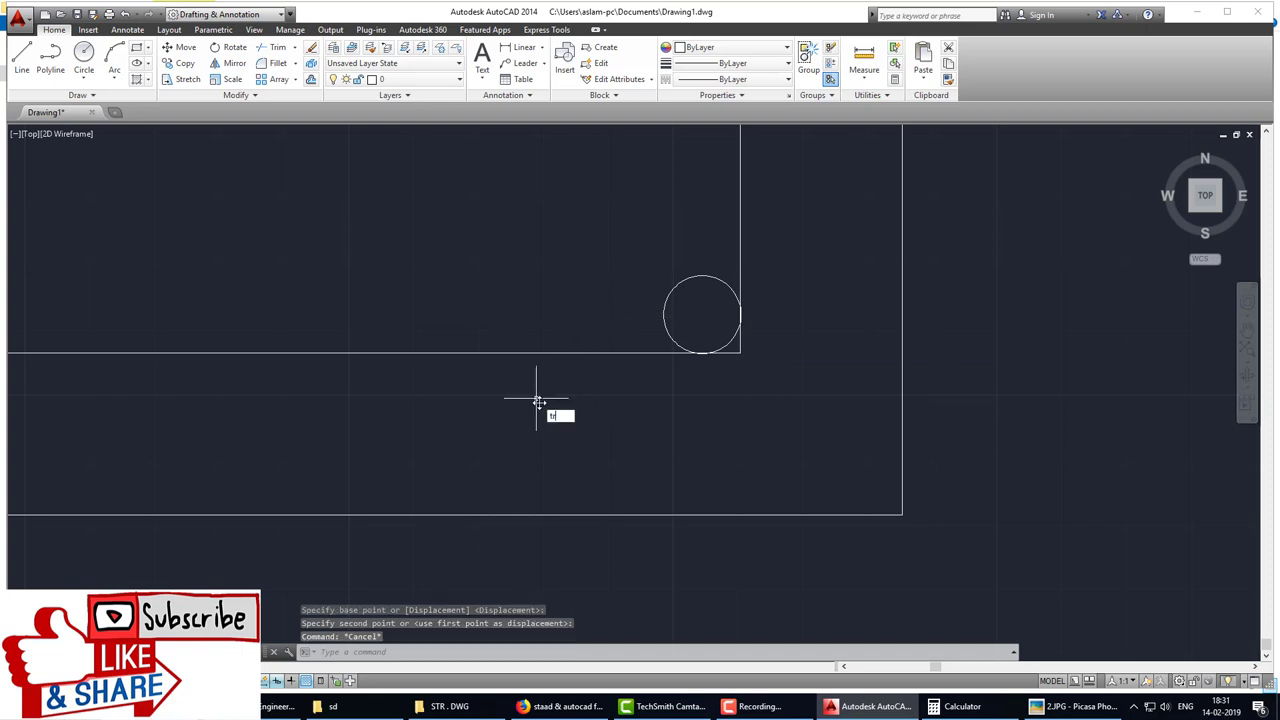
# Step: Trim the leftover horizontal and vertical stubs at the moved circle's corner
pyautogui.press('Return')
pyautogui.press('Return')
pyautogui.click(755, 372)
pyautogui.click(738, 343)
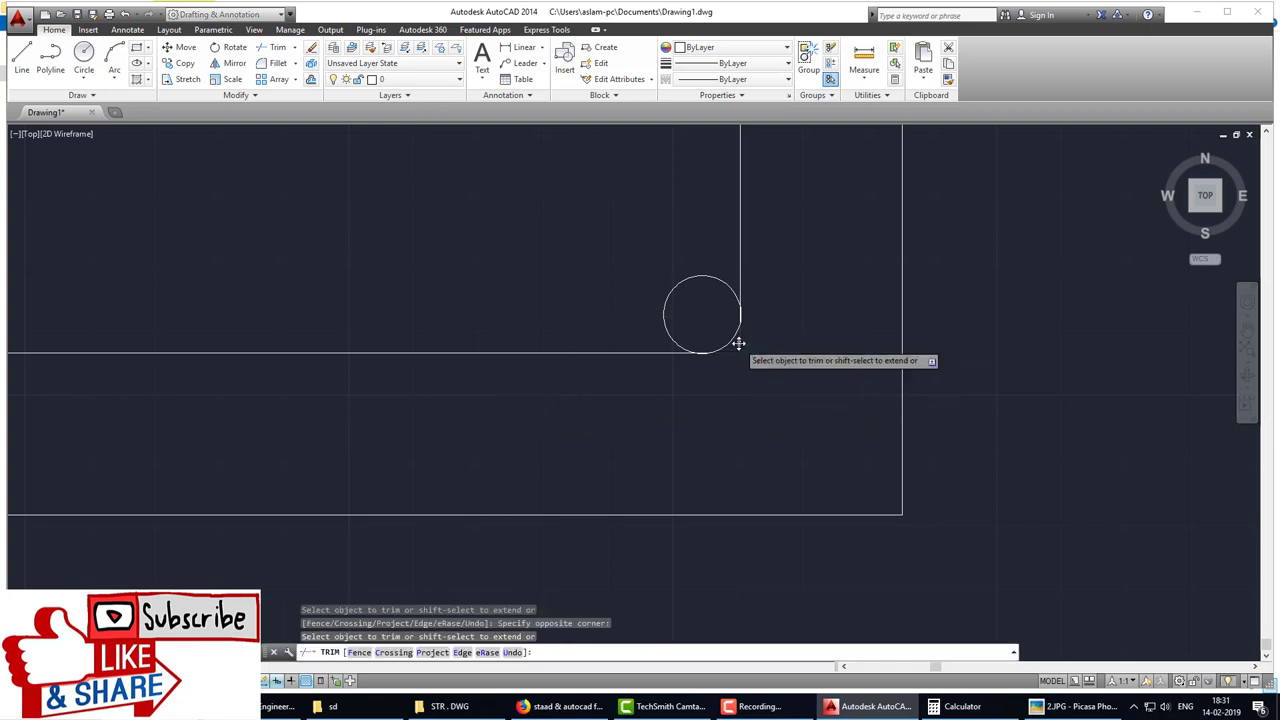
pyautogui.scroll(-4, 300, 410)
pyautogui.moveTo(197, 423); pyautogui.dragTo(271, 389, button='middle')
pyautogui.scroll(6, 250, 380)
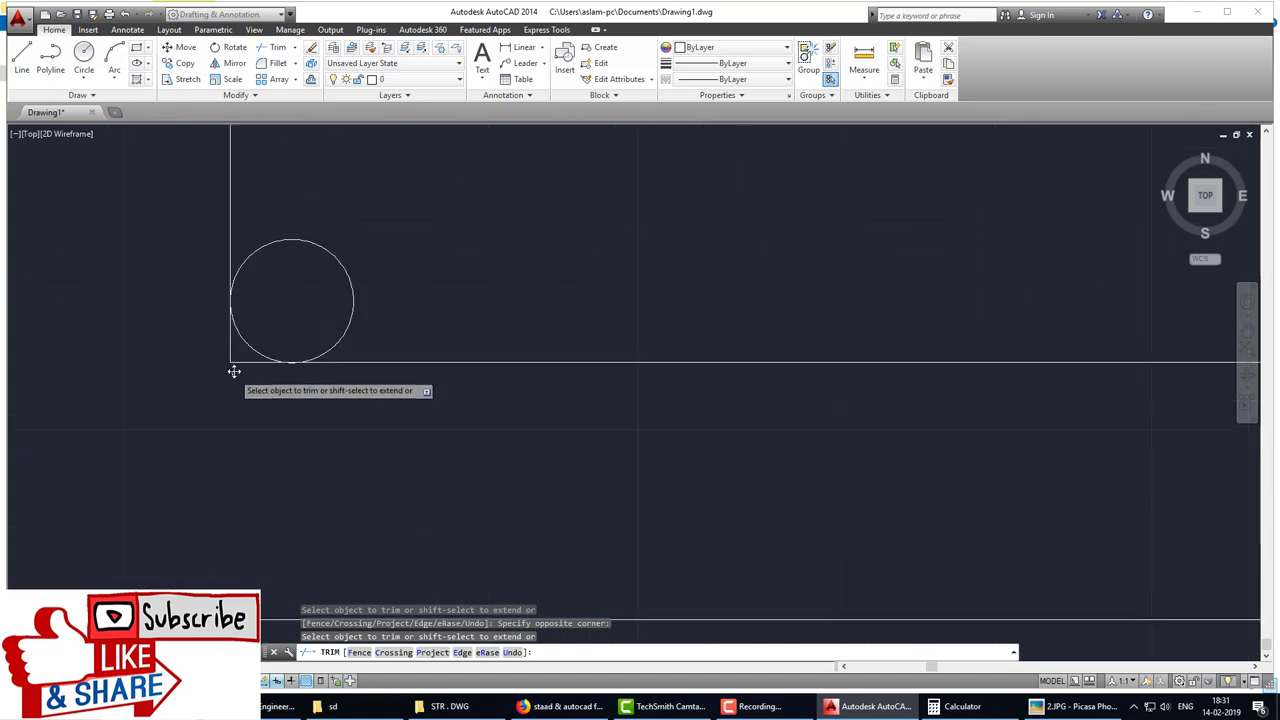
pyautogui.click(238, 362)
pyautogui.click(231, 356)
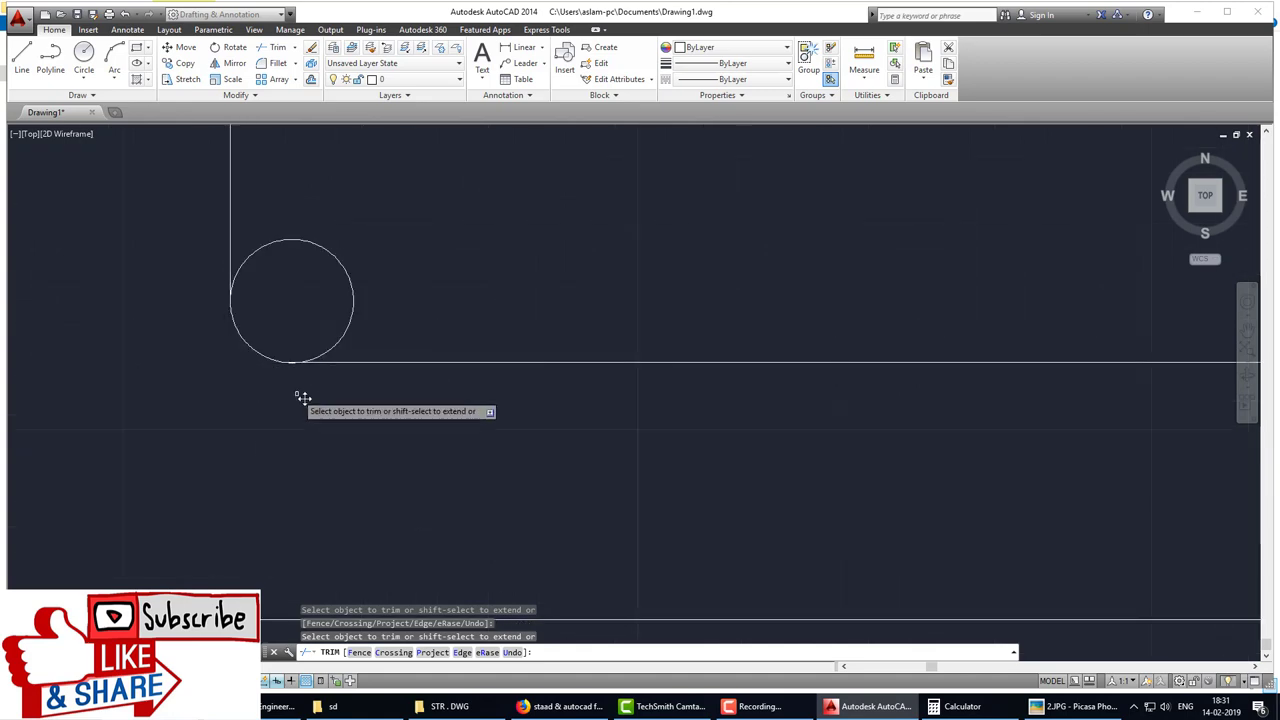
pyautogui.scroll(-5, 400, 410)
pyautogui.scroll(-3, 490, 400)
pyautogui.press('Escape')
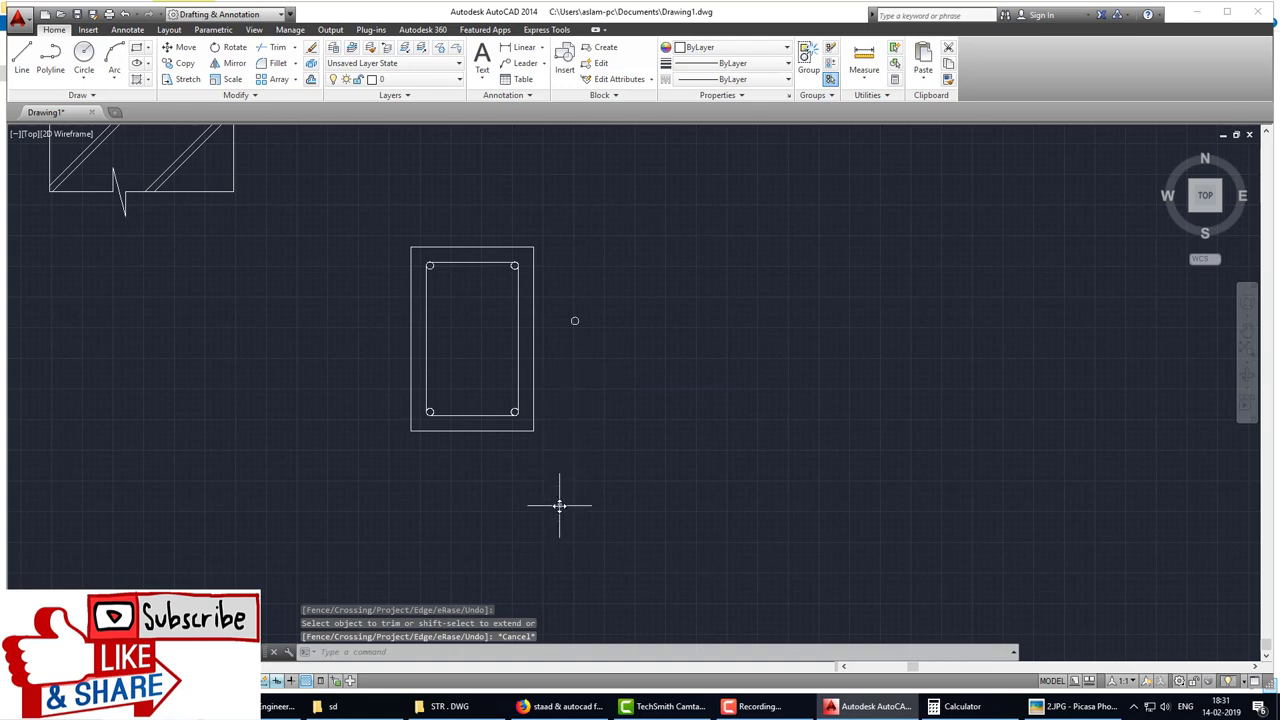
pyautogui.write('c')
# Step: Copy the whole cross-section to place a second one on its right
pyautogui.press('Return')
pyautogui.click(556, 470)
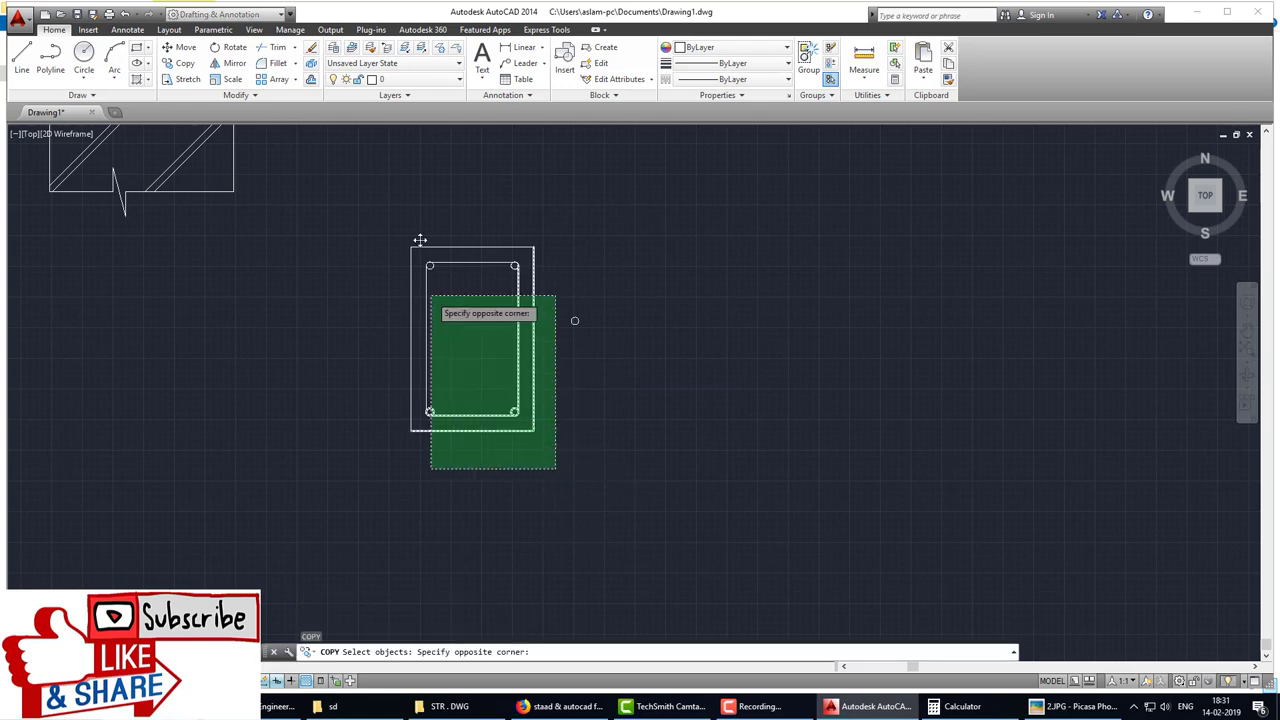
pyautogui.click(386, 192)
pyautogui.press('Return')
pyautogui.click(446, 340)
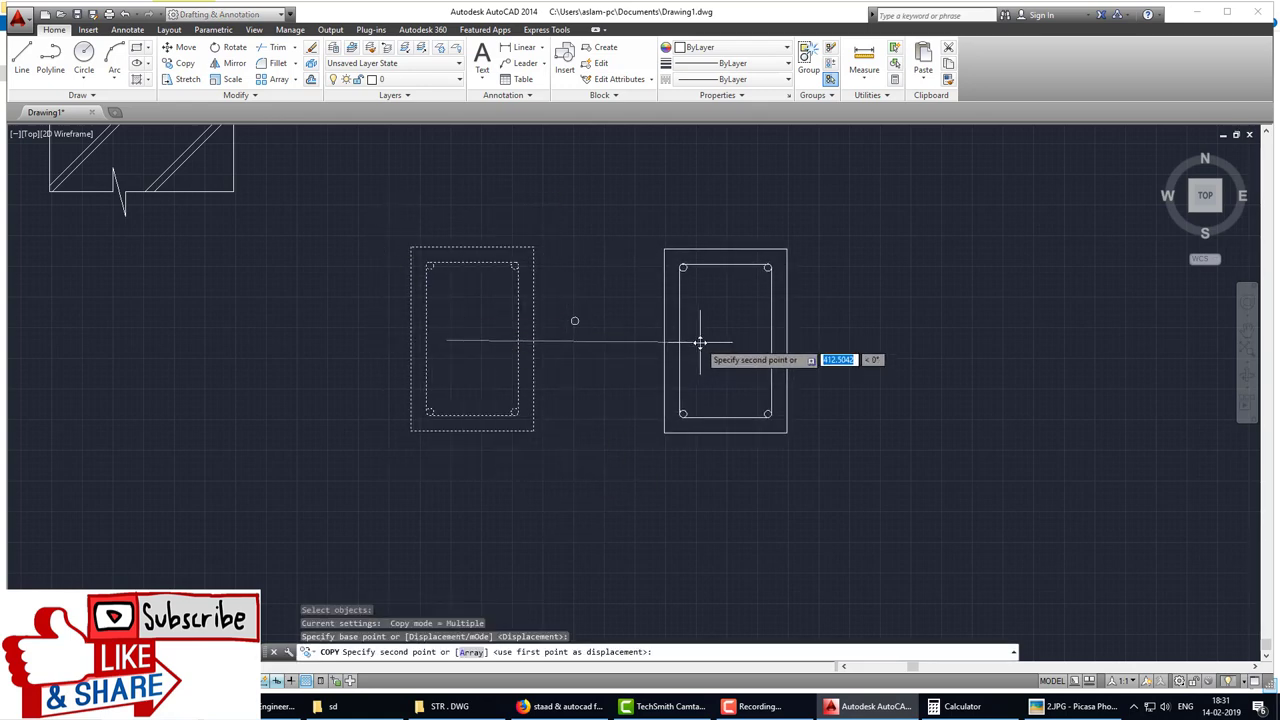
pyautogui.click(705, 338)
pyautogui.press('Escape')
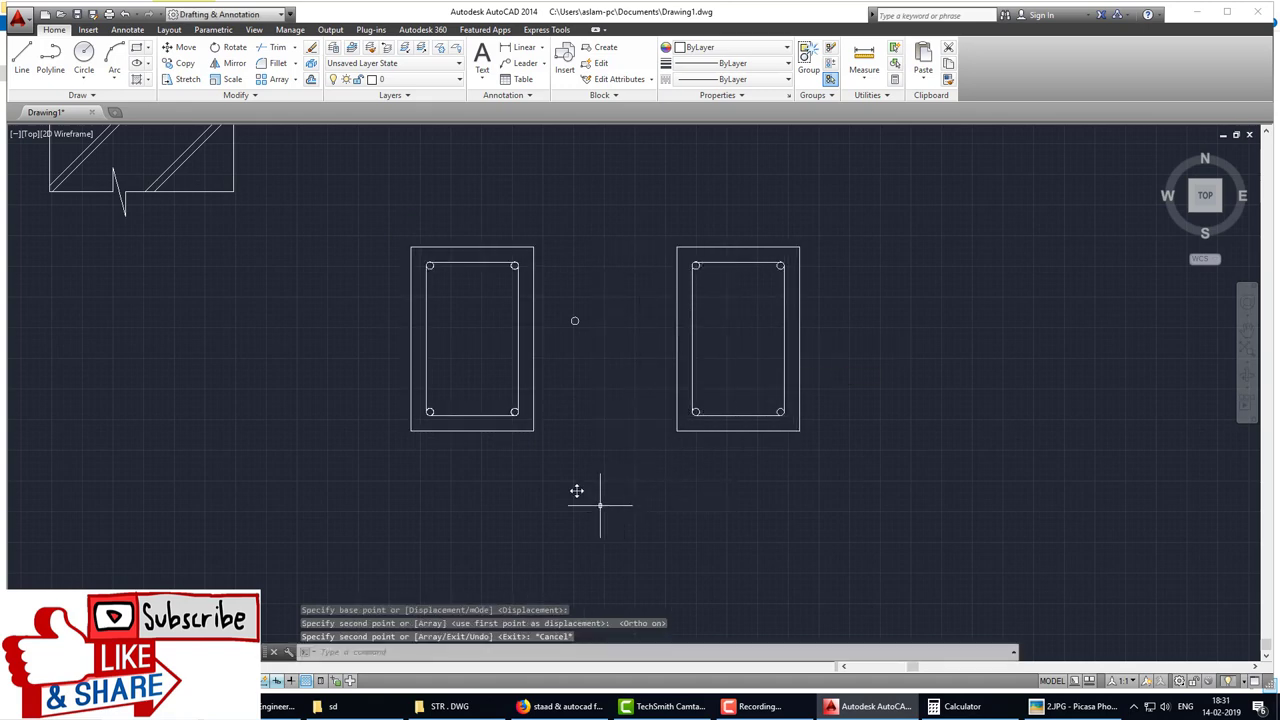
pyautogui.scroll(-5, 560, 500)
pyautogui.scroll(4, 572, 455)
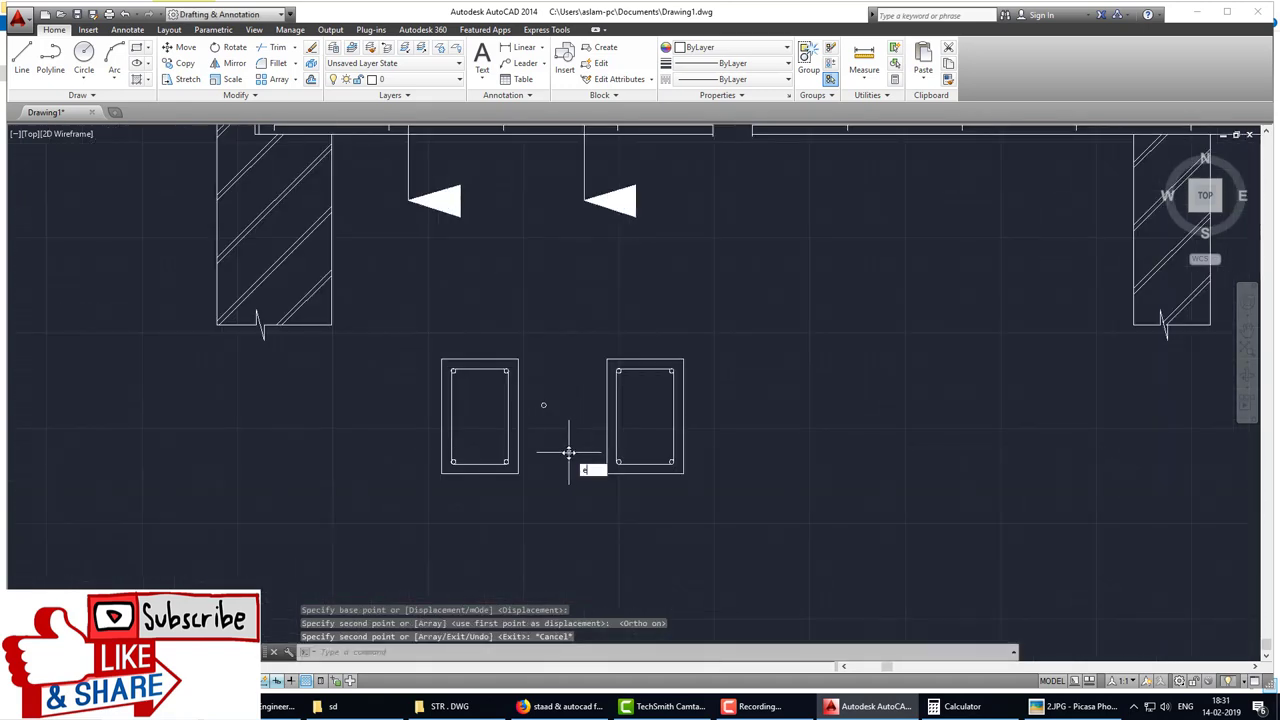
# Step: Erase the stray bar circle between the two sections
pyautogui.write('e')
pyautogui.press('Return')
pyautogui.click(563, 430)
pyautogui.click(534, 371)
pyautogui.scroll(-3, 545, 440)
pyautogui.scroll(4, 545, 460)
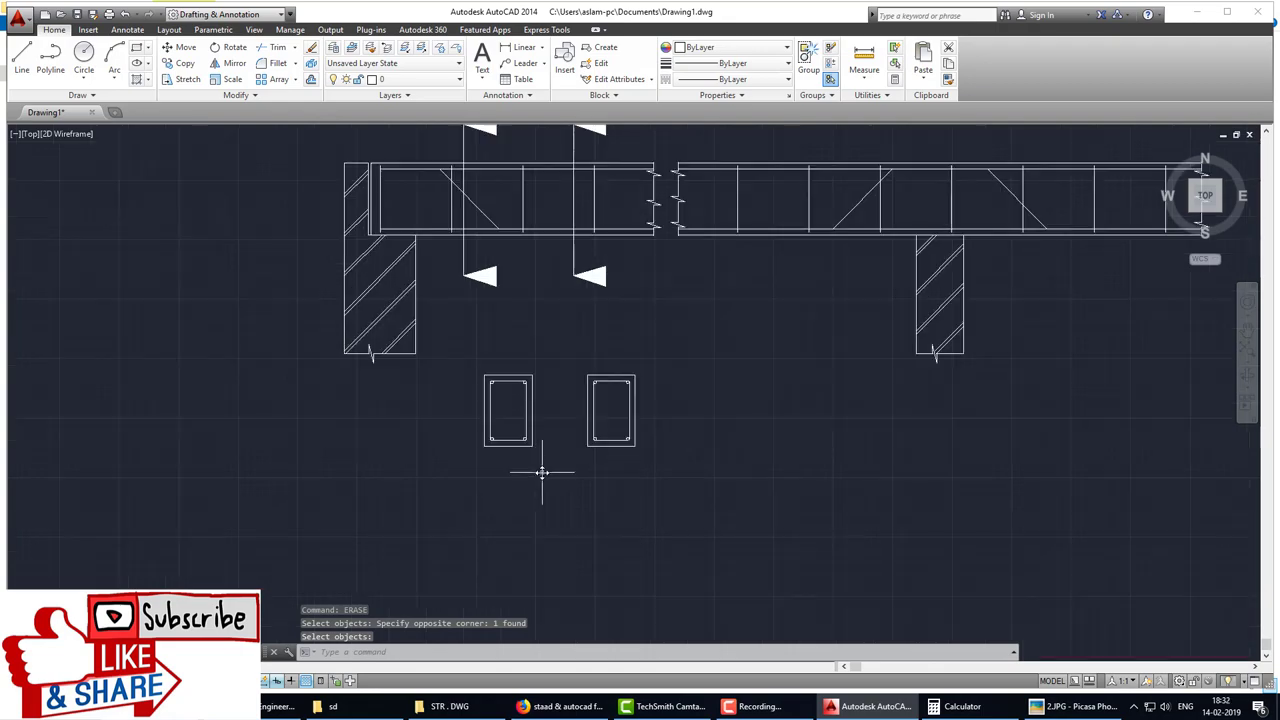
pyautogui.moveTo(556, 446); pyautogui.dragTo(534, 461, button='middle')
pyautogui.scroll(2, 564, 473)
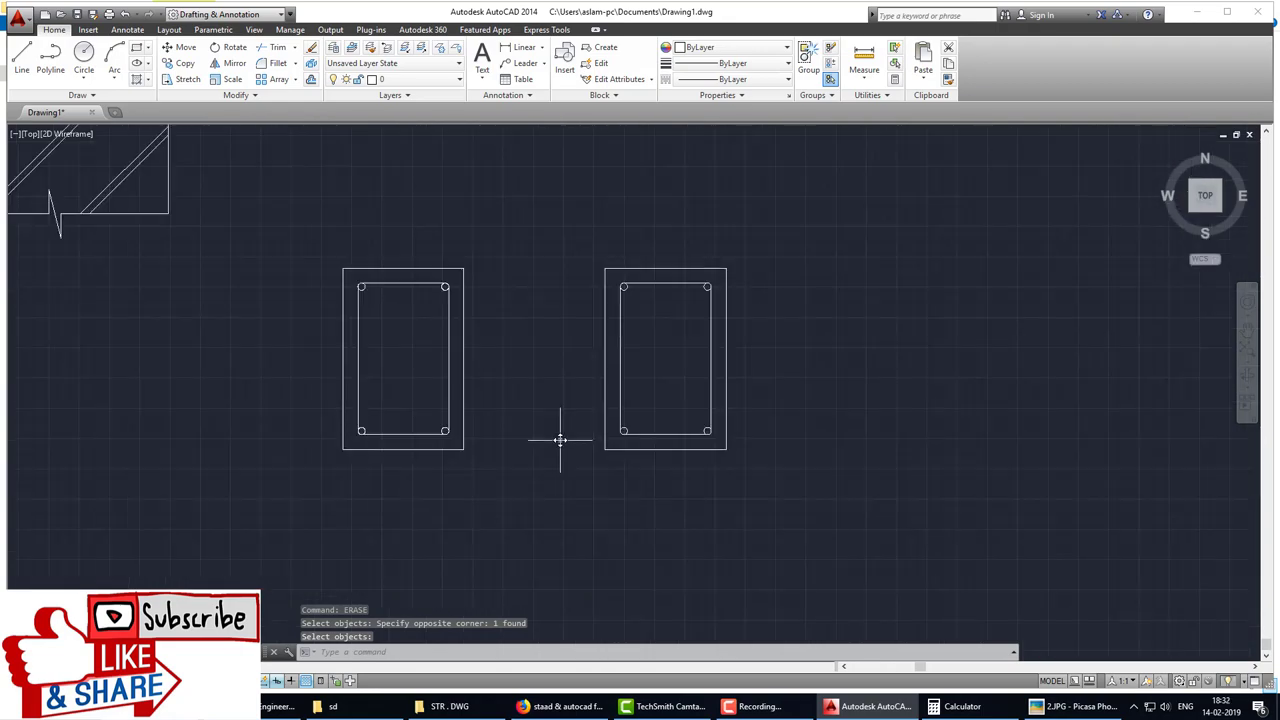
# Step: Check the beam reference sketch, then return to the drawing
pyautogui.click(1075, 706)
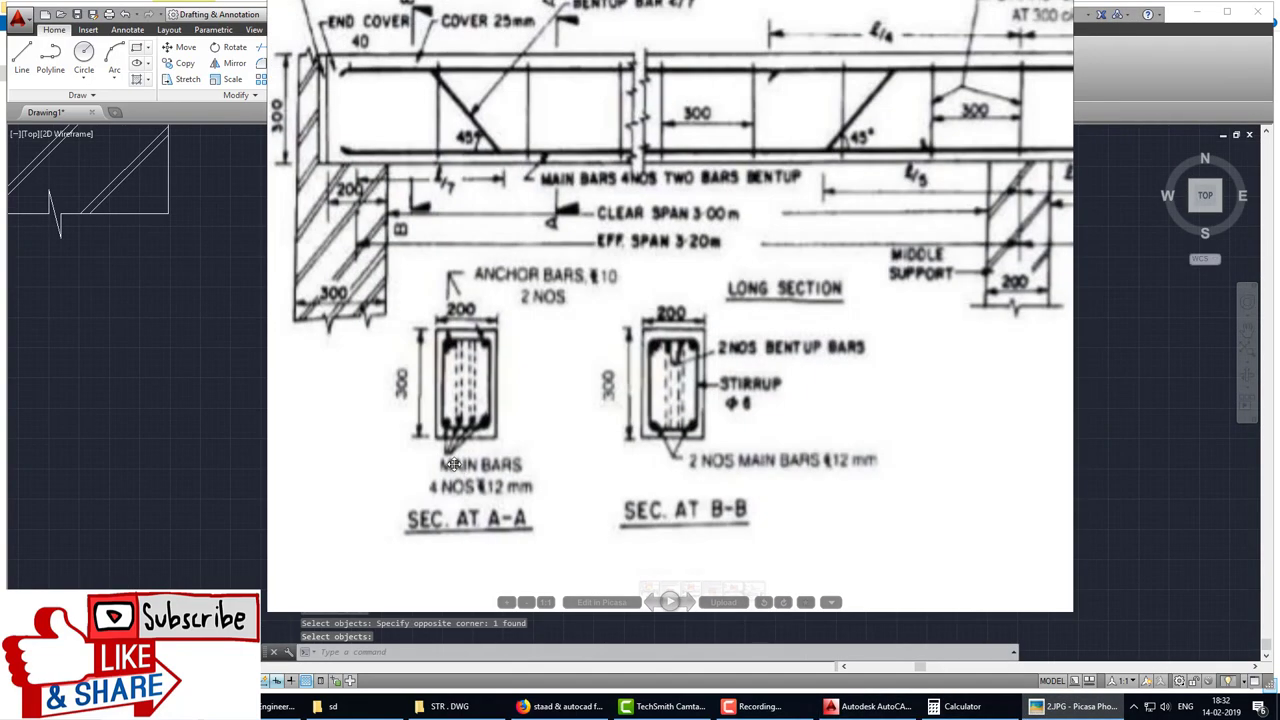
pyautogui.scroll(-2, 475, 443)
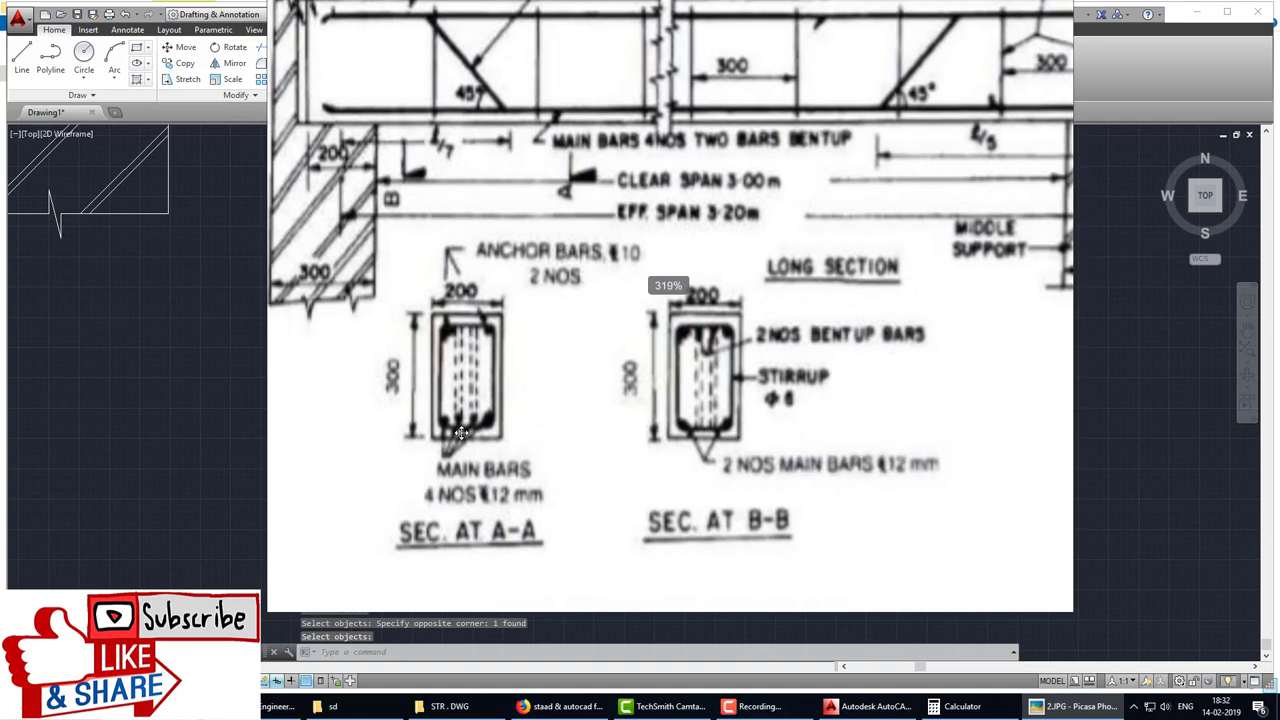
pyautogui.scroll(-2, 571, 471)
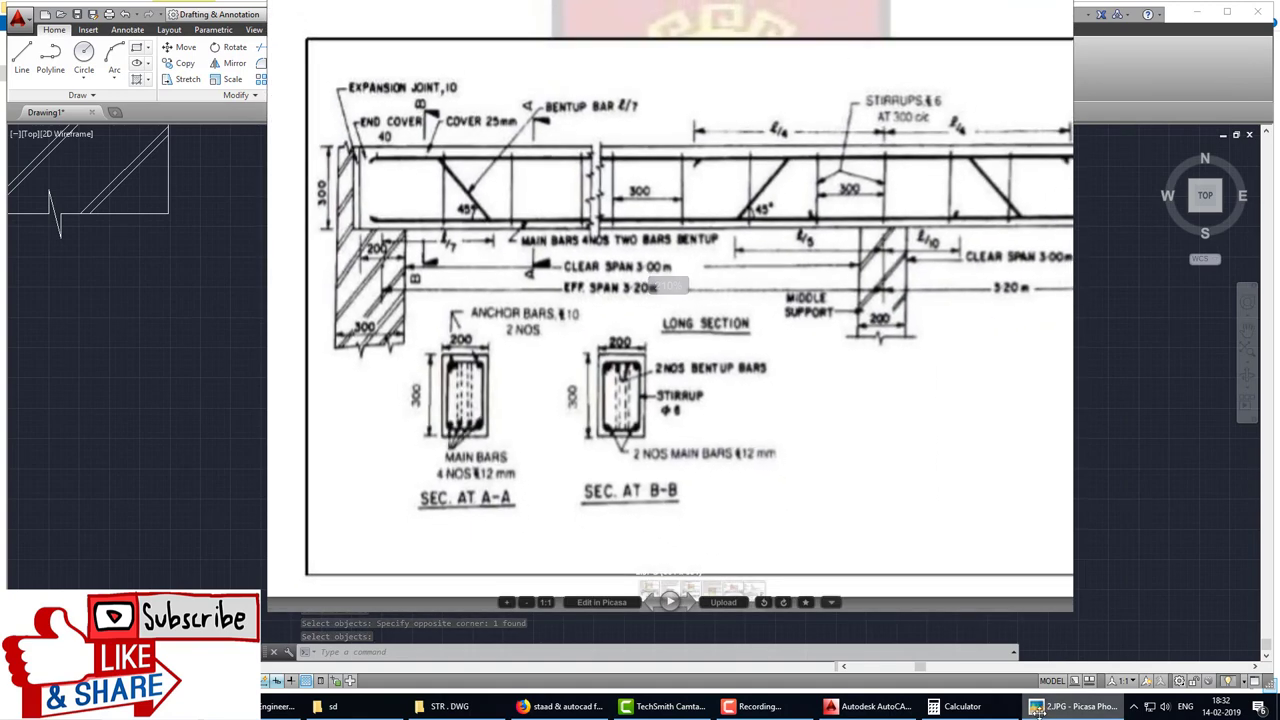
pyautogui.click(1037, 708)
pyautogui.scroll(3, 397, 449)
pyautogui.scroll(2, 390, 445)
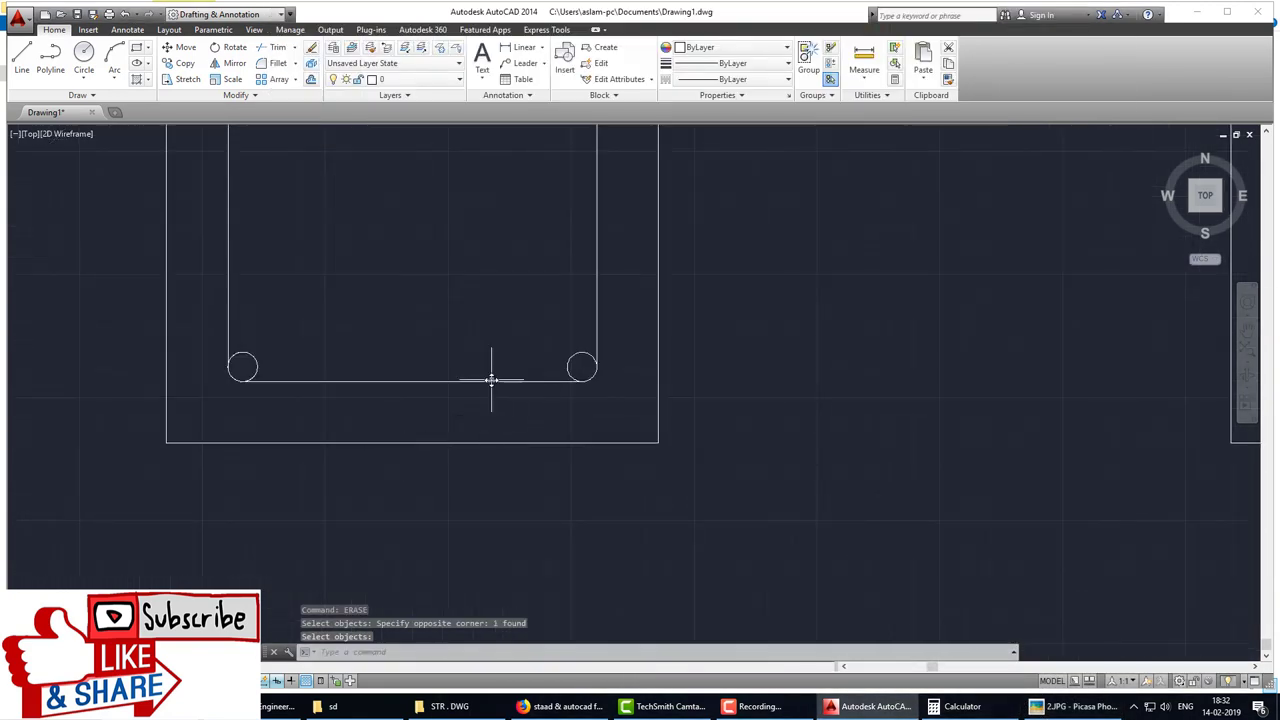
# Step: Copy the bottom-right bar circle twice along the stirrup's bottom line, giving four bottom bars
pyautogui.press('Escape')
pyautogui.write('co')
pyautogui.press('Return')
pyautogui.scroll(3, 549, 364)
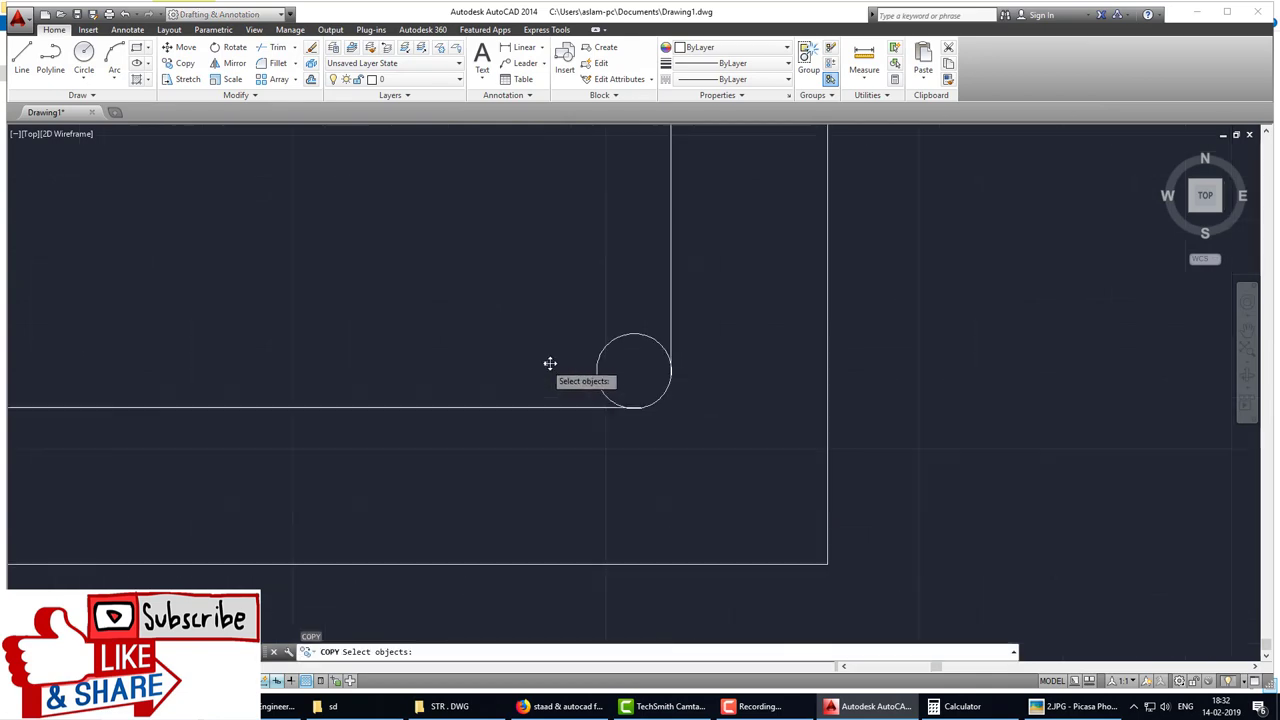
pyautogui.scroll(2, 563, 364)
pyautogui.click(642, 328)
pyautogui.press('Return')
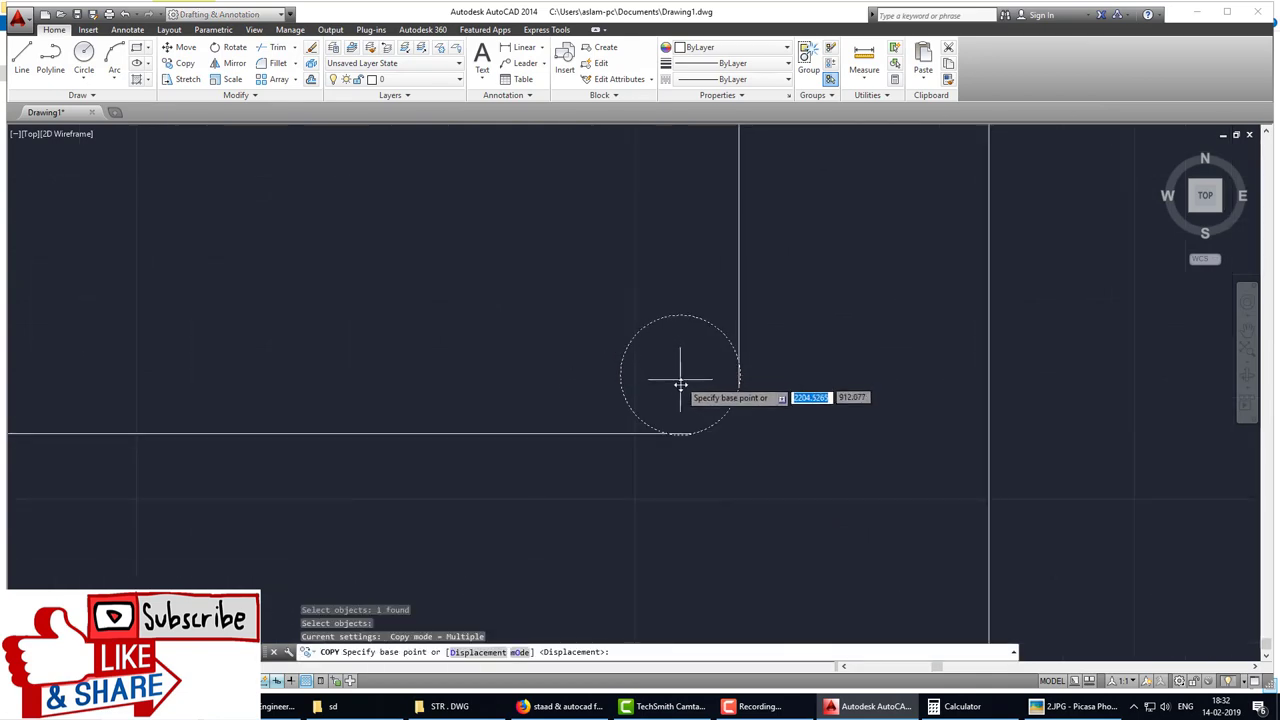
pyautogui.click(680, 380)
pyautogui.scroll(-4, 670, 376)
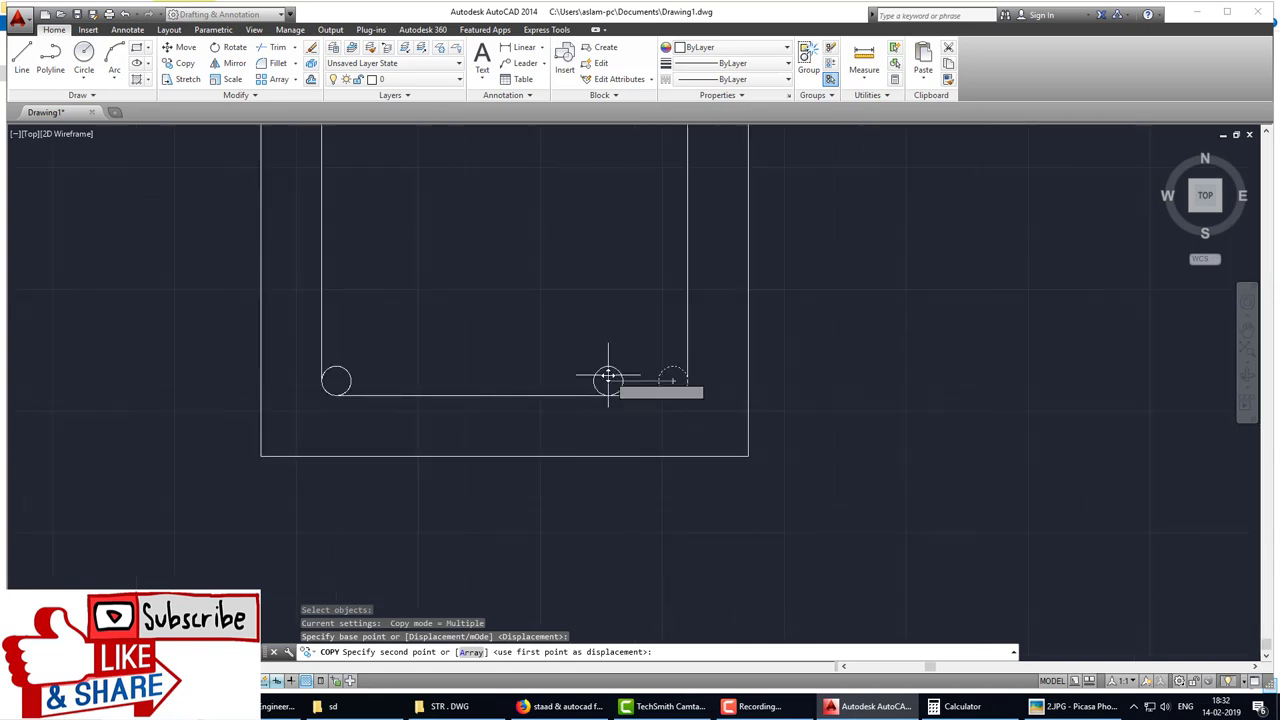
pyautogui.click(561, 379)
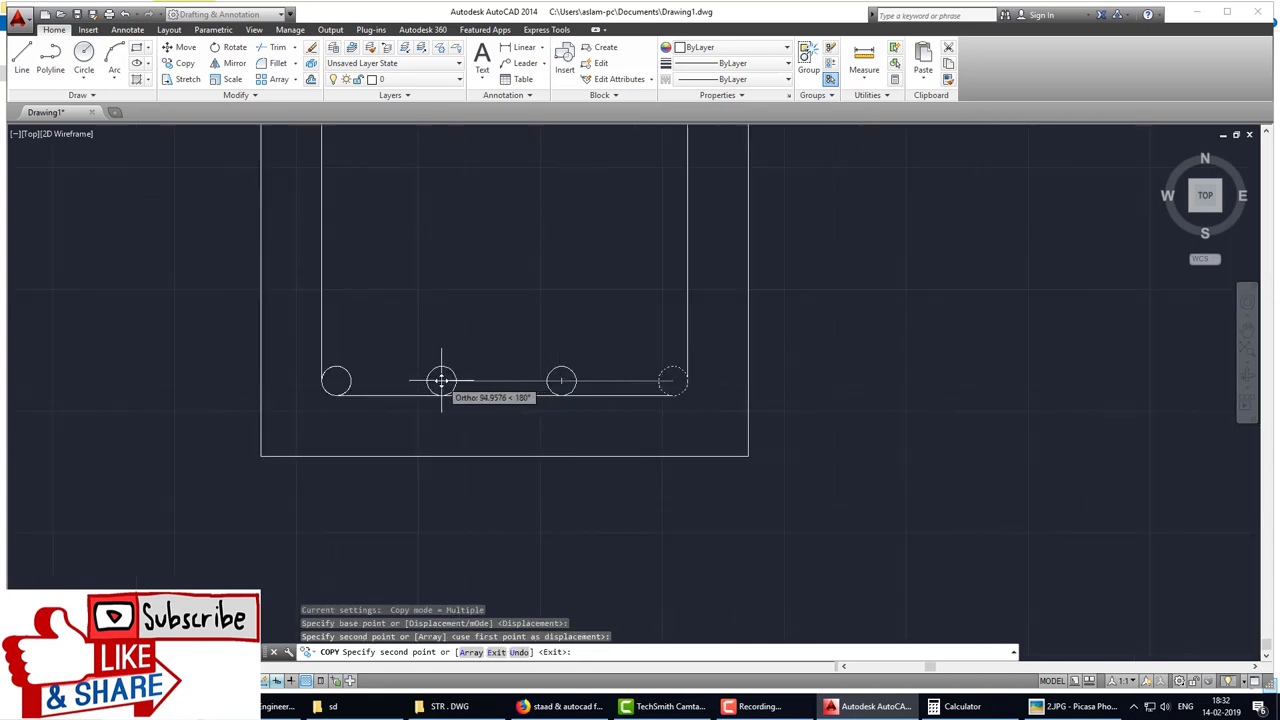
pyautogui.click(440, 380)
pyautogui.press('Escape')
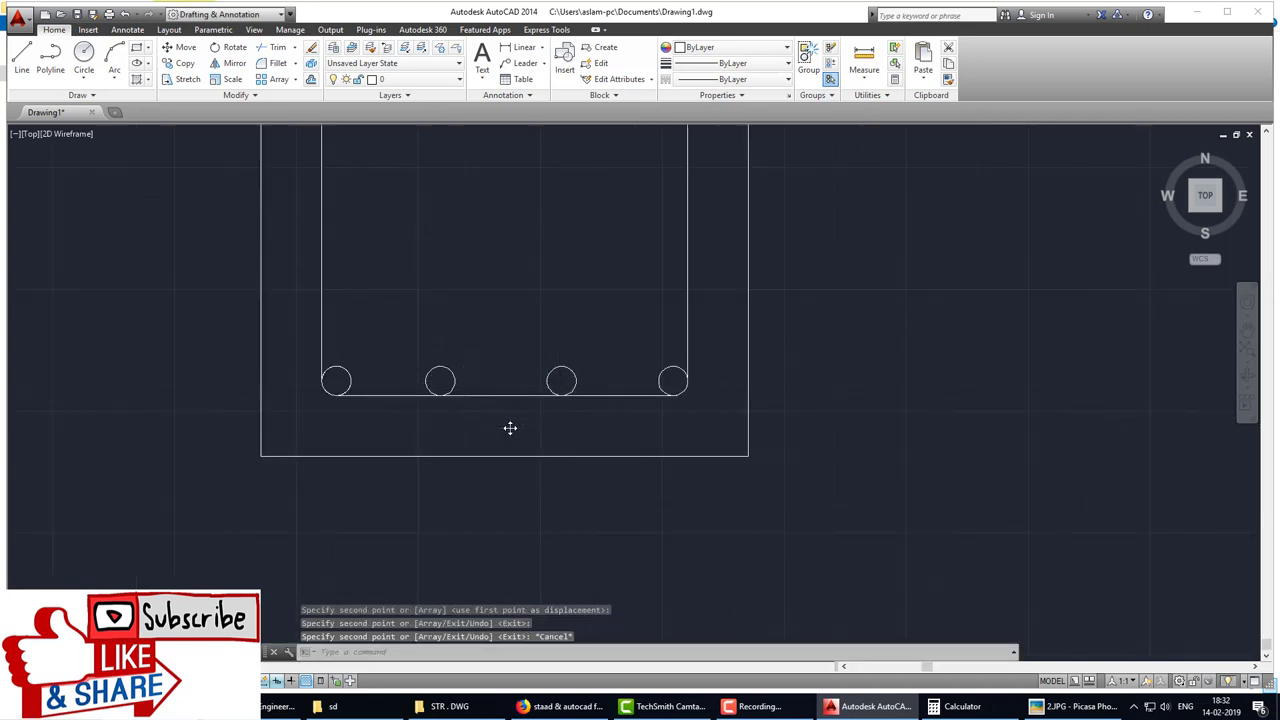
pyautogui.scroll(-2, 510, 428)
# Step: Hatch the two bottom bars and two top bars of the first cross-section
pyautogui.write('tch')
pyautogui.press('Return')
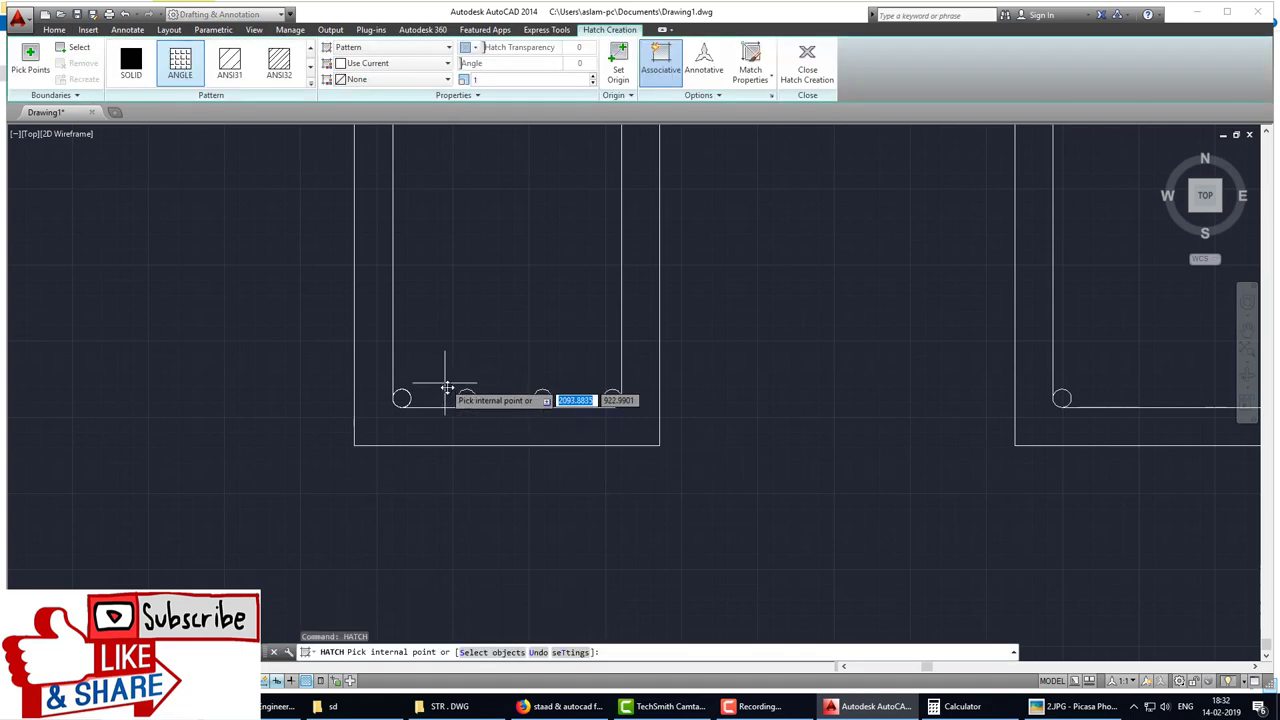
pyautogui.click(401, 398)
pyautogui.click(541, 398)
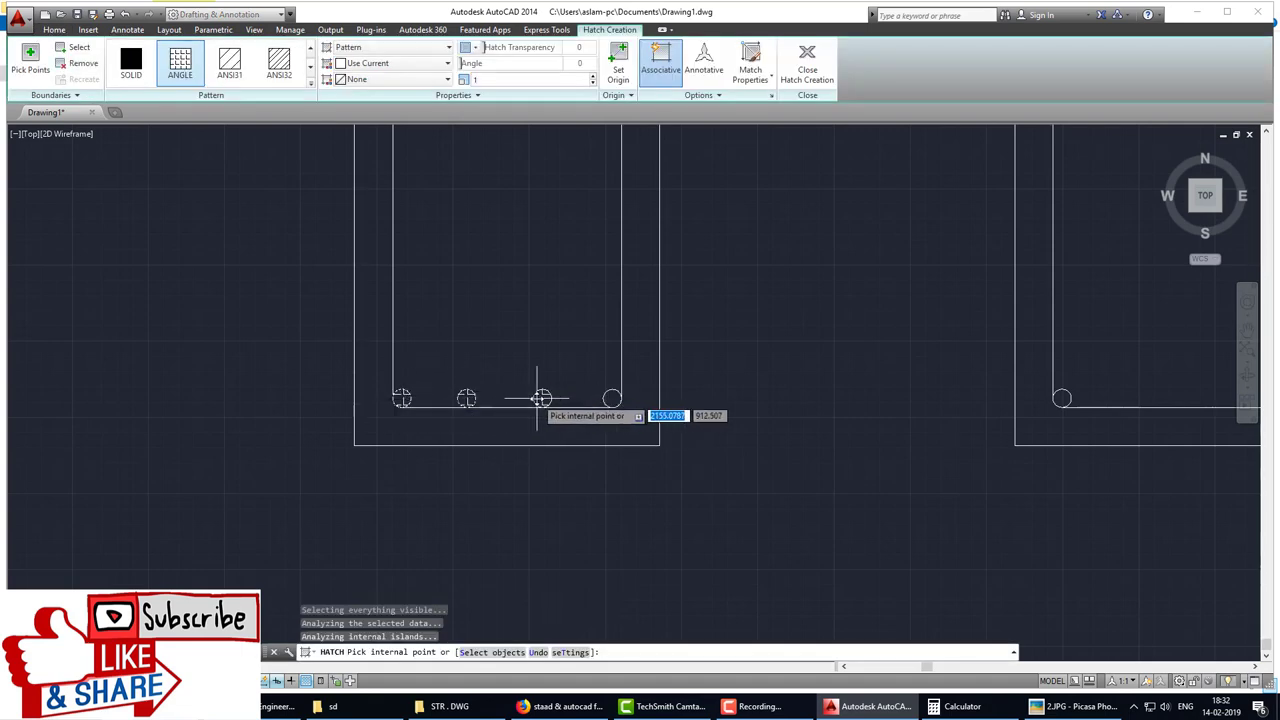
pyautogui.scroll(-2, 612, 398)
pyautogui.scroll(2, 612, 350)
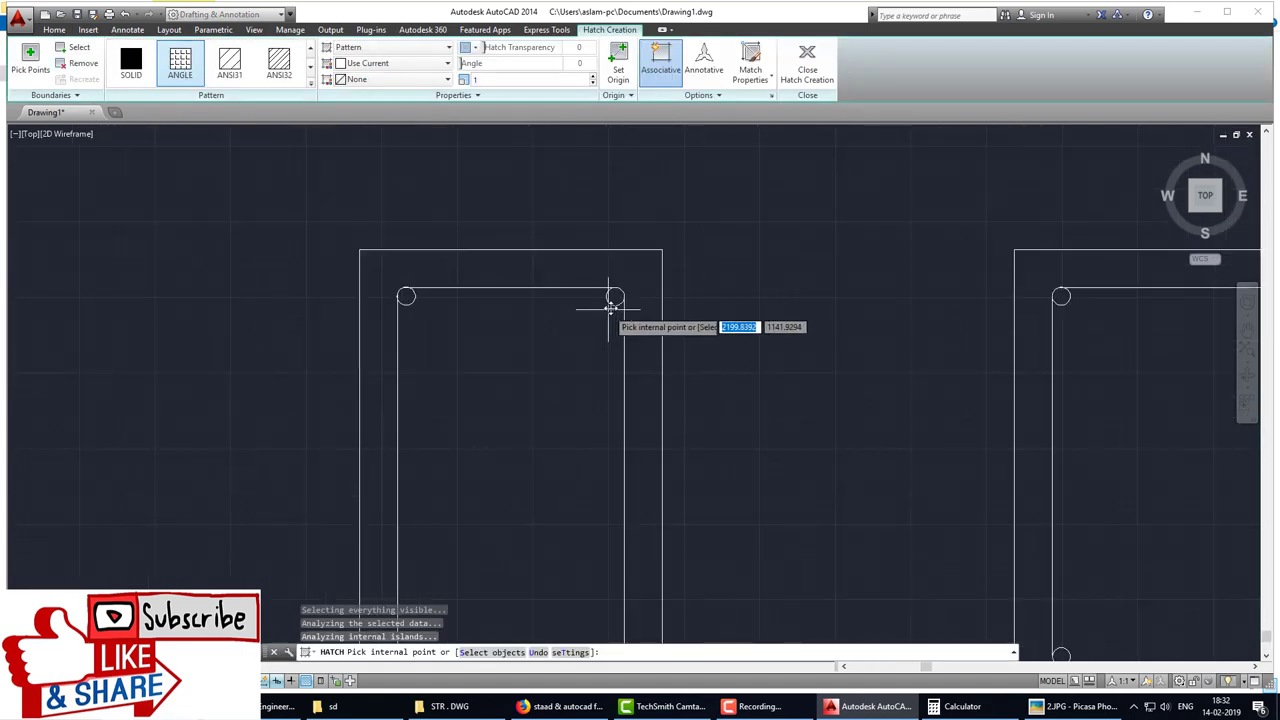
pyautogui.click(612, 298)
pyautogui.click(408, 294)
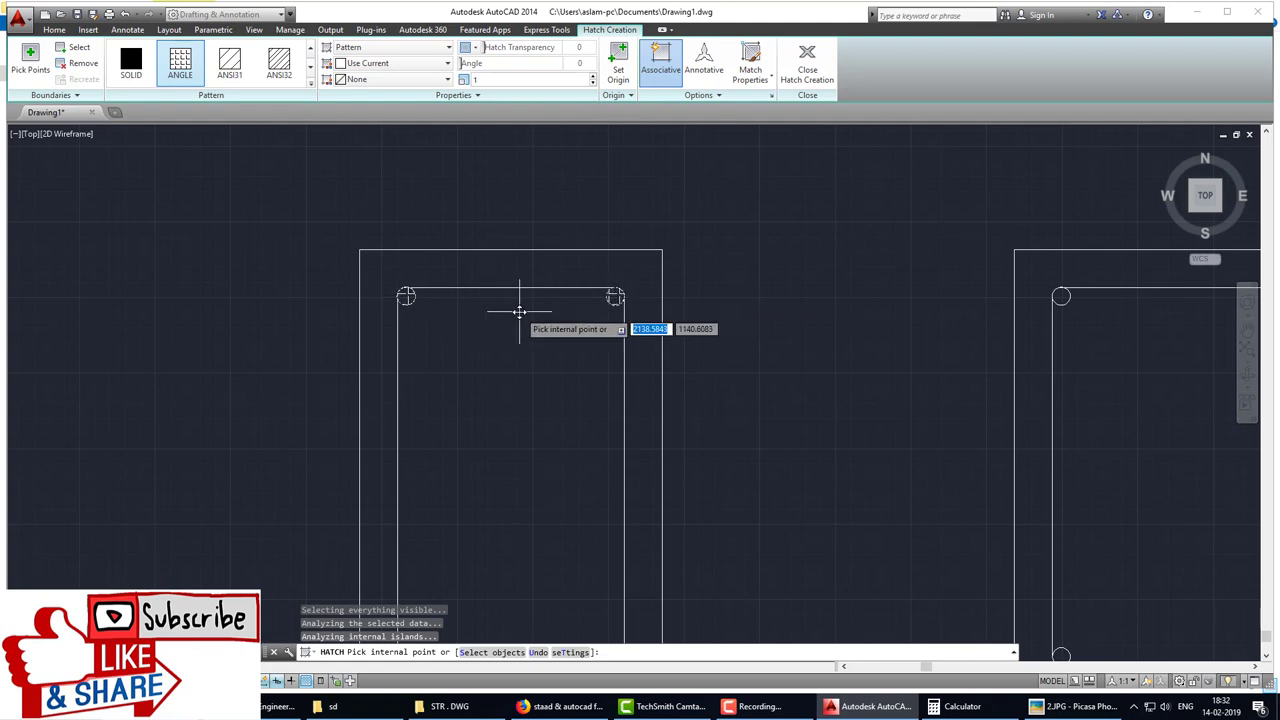
# Step: Hatch the two top and two bottom bar circles of the second cross-section
pyautogui.scroll(-2, 857, 371)
pyautogui.scroll(2, 880, 340)
pyautogui.click(891, 292)
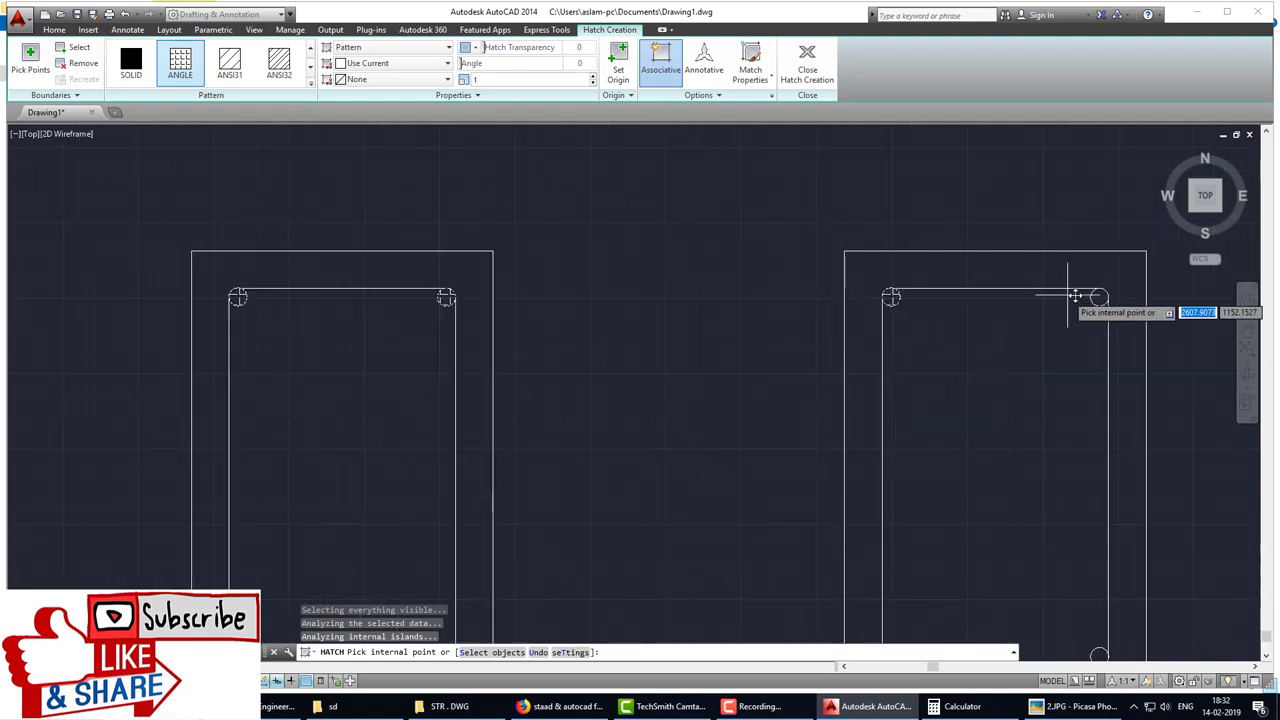
pyautogui.click(1096, 292)
pyautogui.scroll(-2, 1055, 520)
pyautogui.scroll(2, 1057, 523)
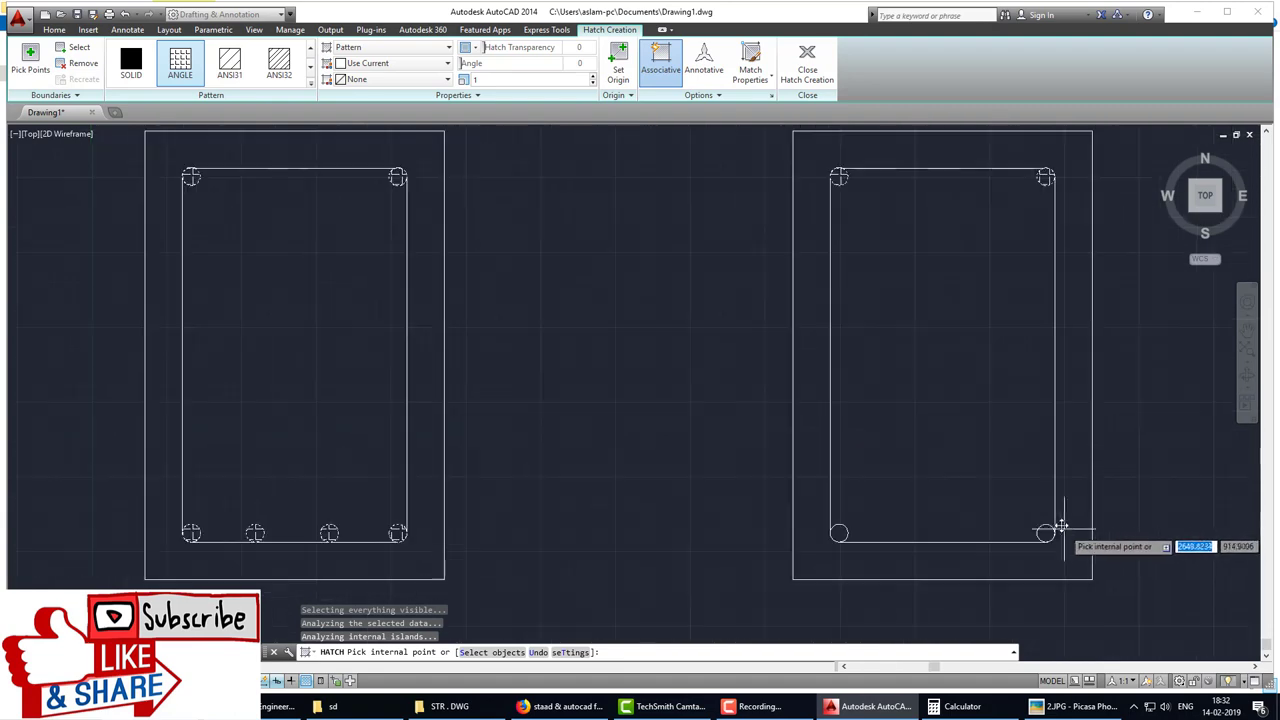
pyautogui.click(1046, 531)
pyautogui.click(839, 532)
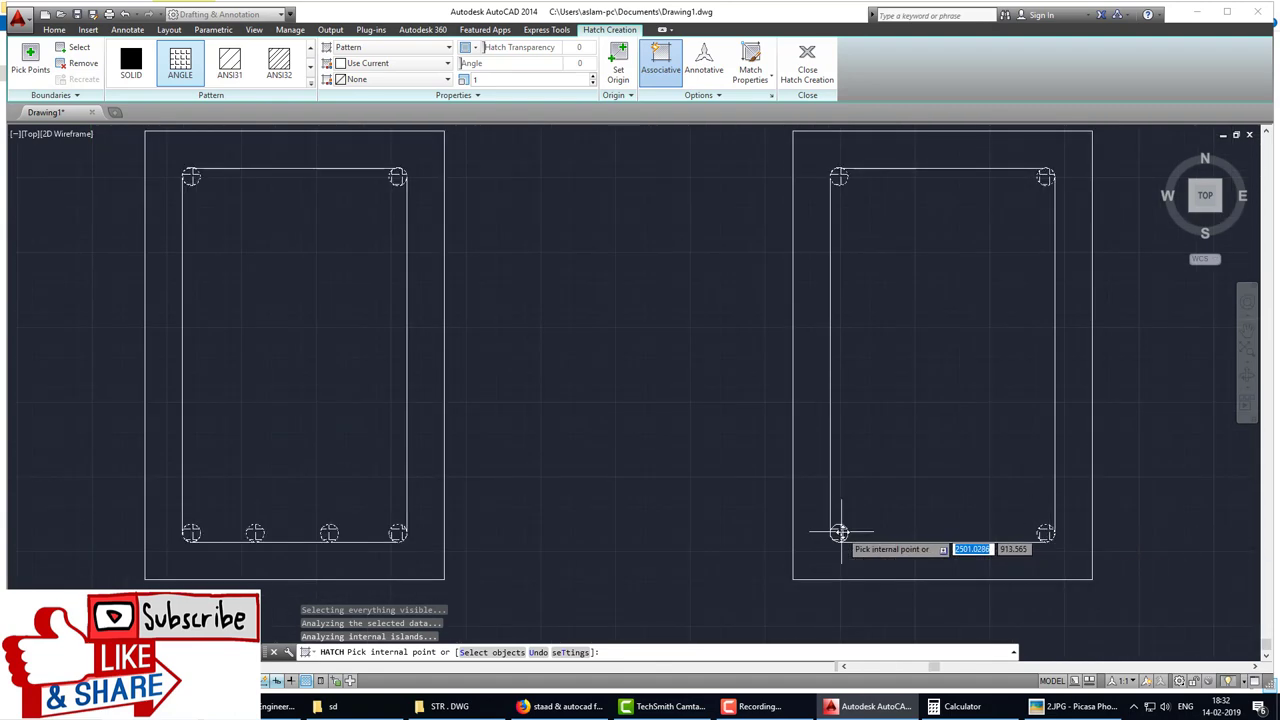
pyautogui.press('Return')
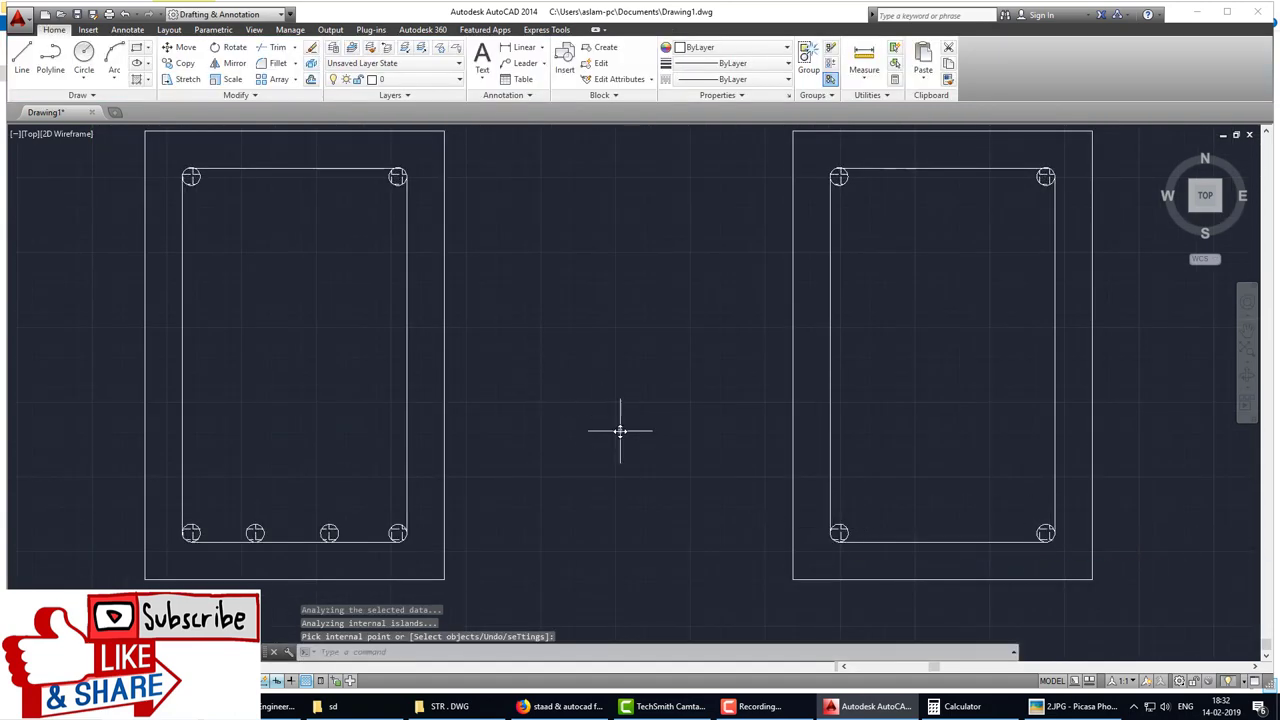
# Step: Use HATCHEDIT to change the bar hatches' pattern to SOLID
pyautogui.write('he')
pyautogui.press('Return')
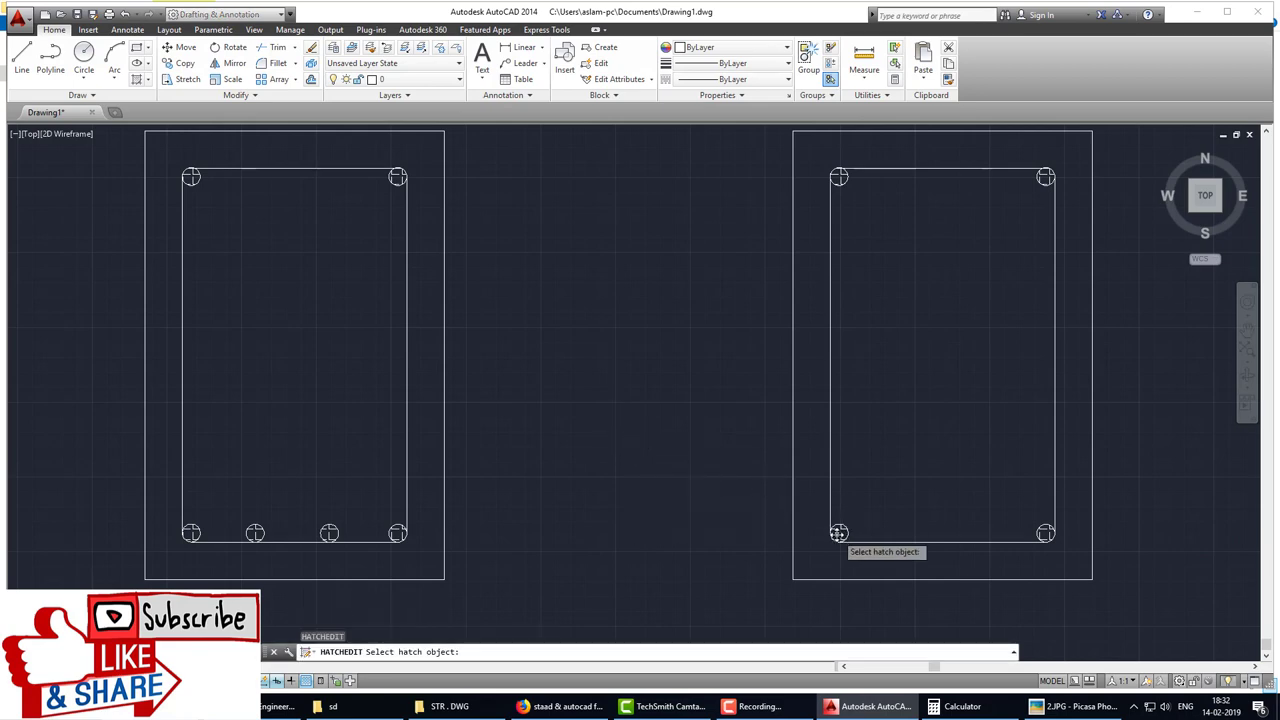
pyautogui.click(839, 532)
pyautogui.click(595, 260)
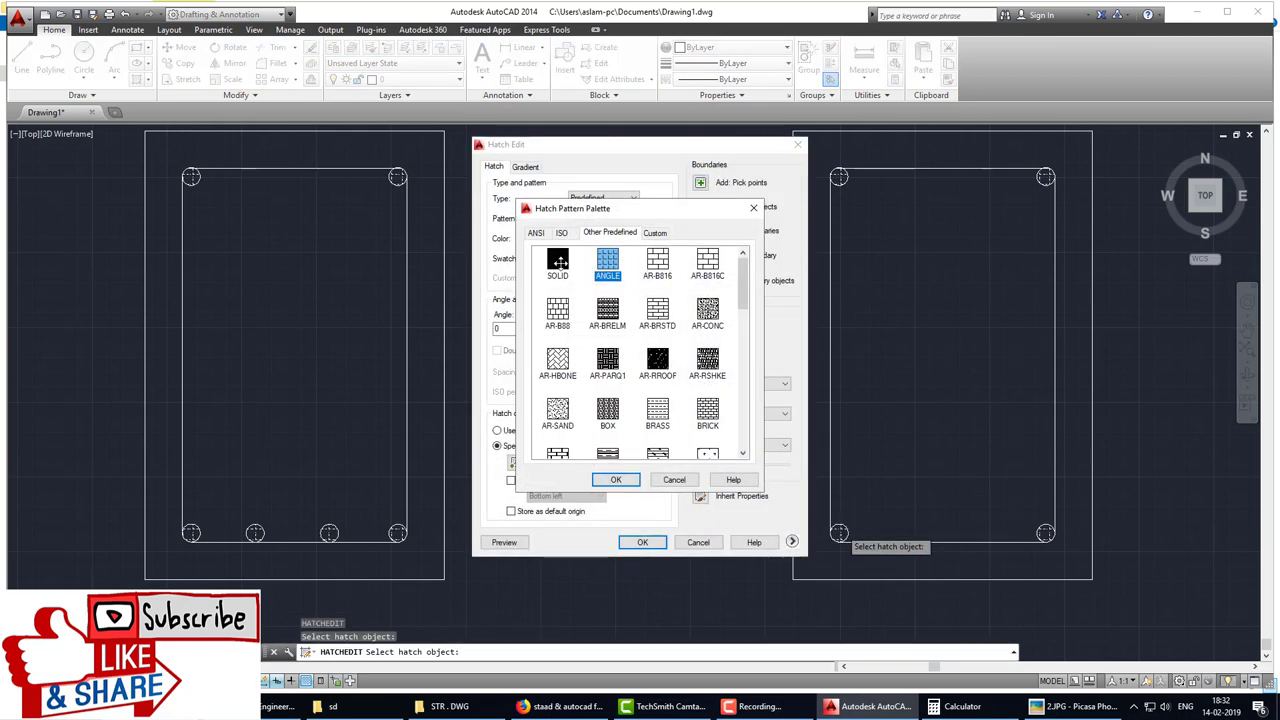
pyautogui.click(616, 479)
pyautogui.click(642, 542)
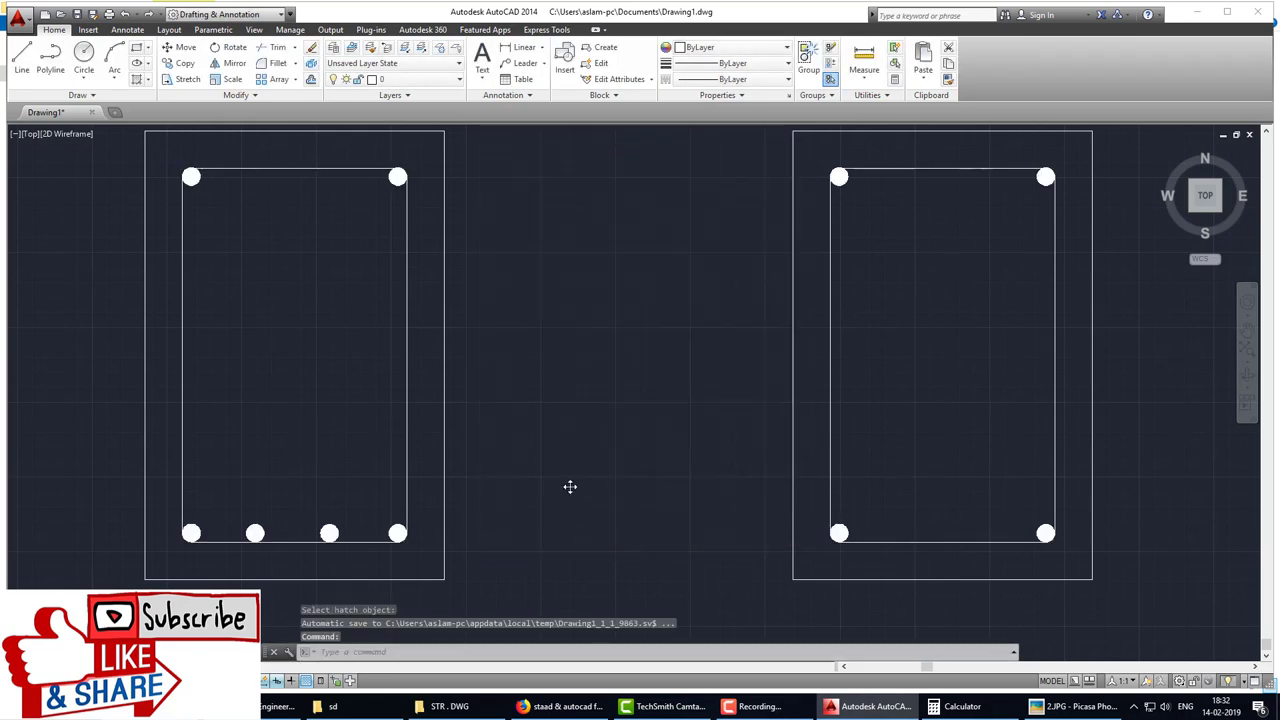
pyautogui.scroll(-5, 584, 481)
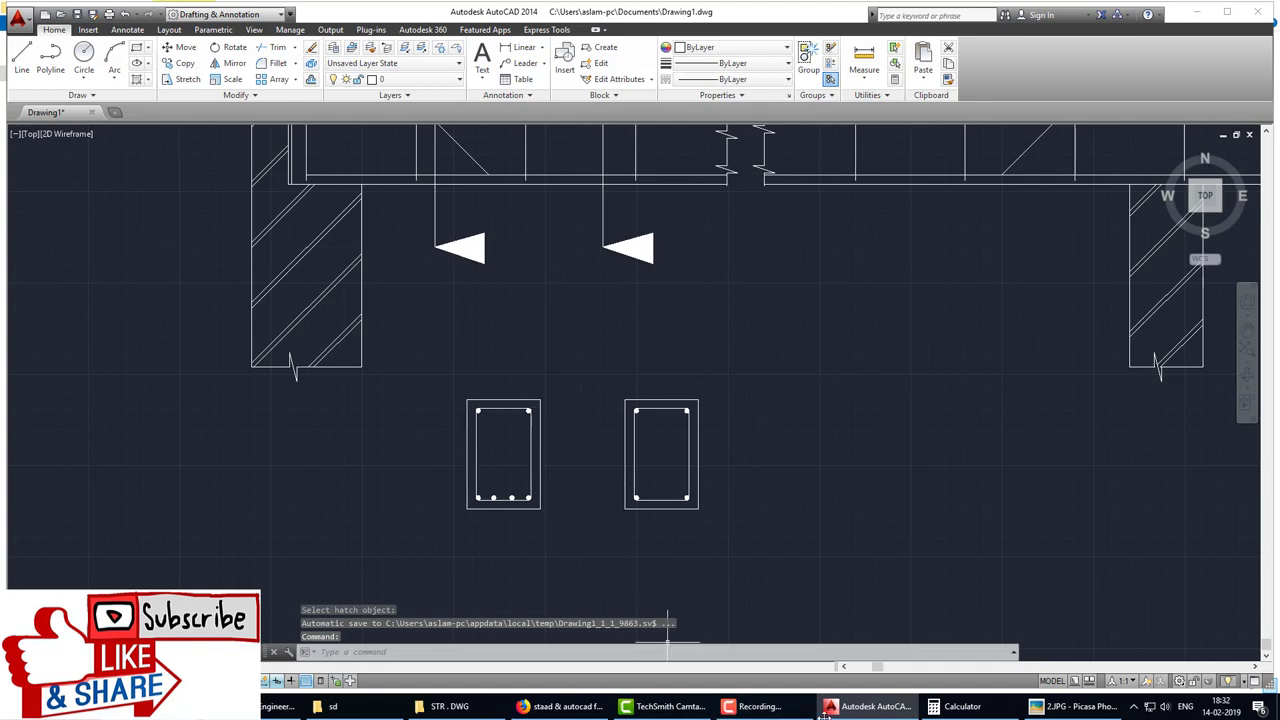
pyautogui.click(1040, 707)
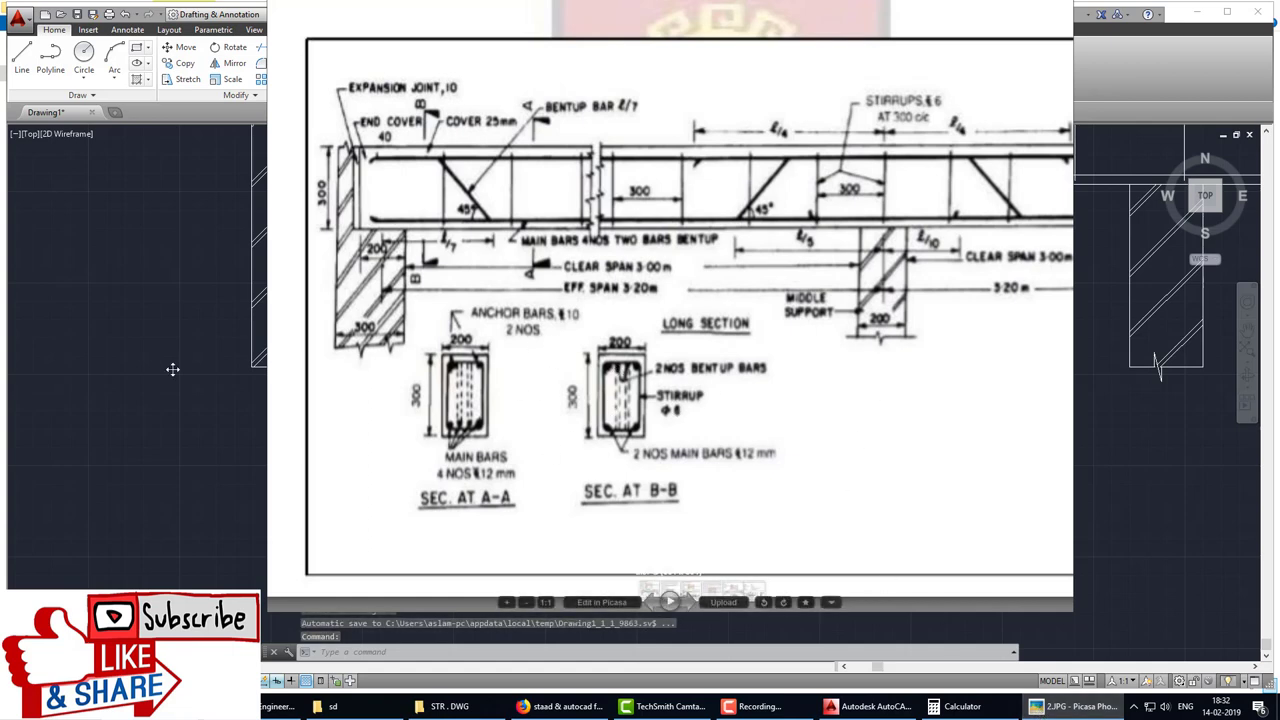
pyautogui.click(1075, 707)
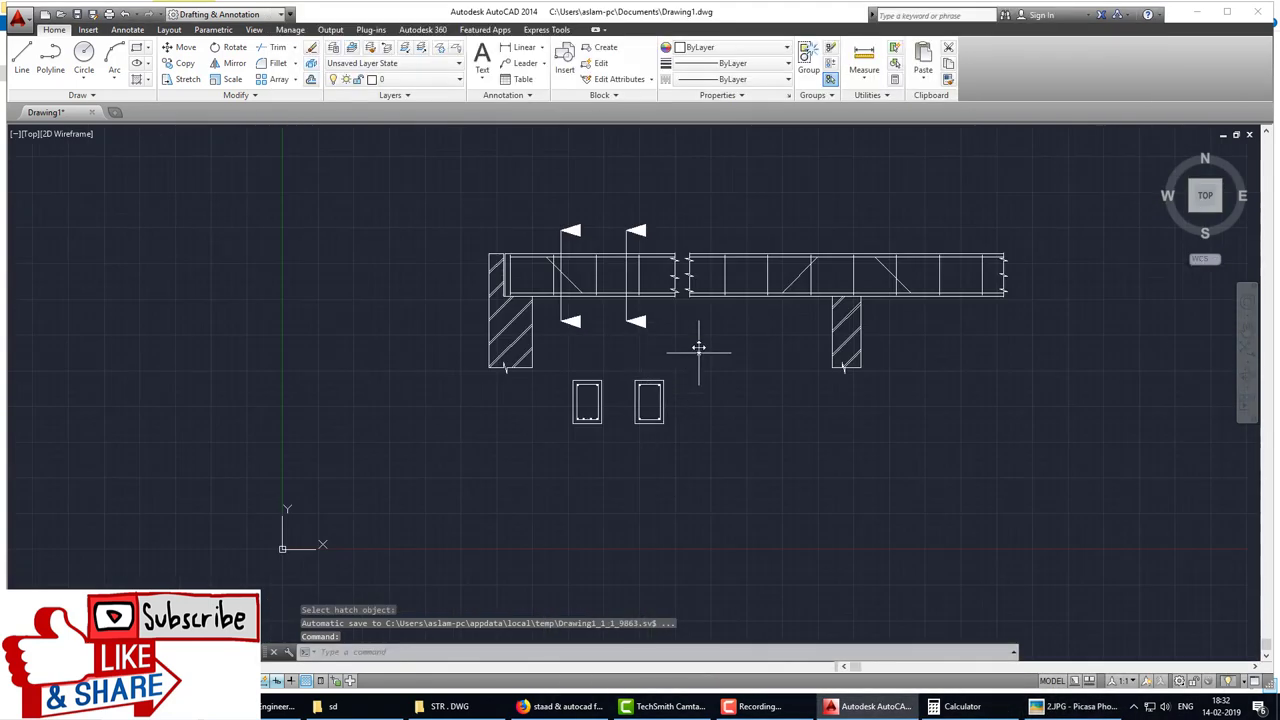
pyautogui.scroll(2, 528, 405)
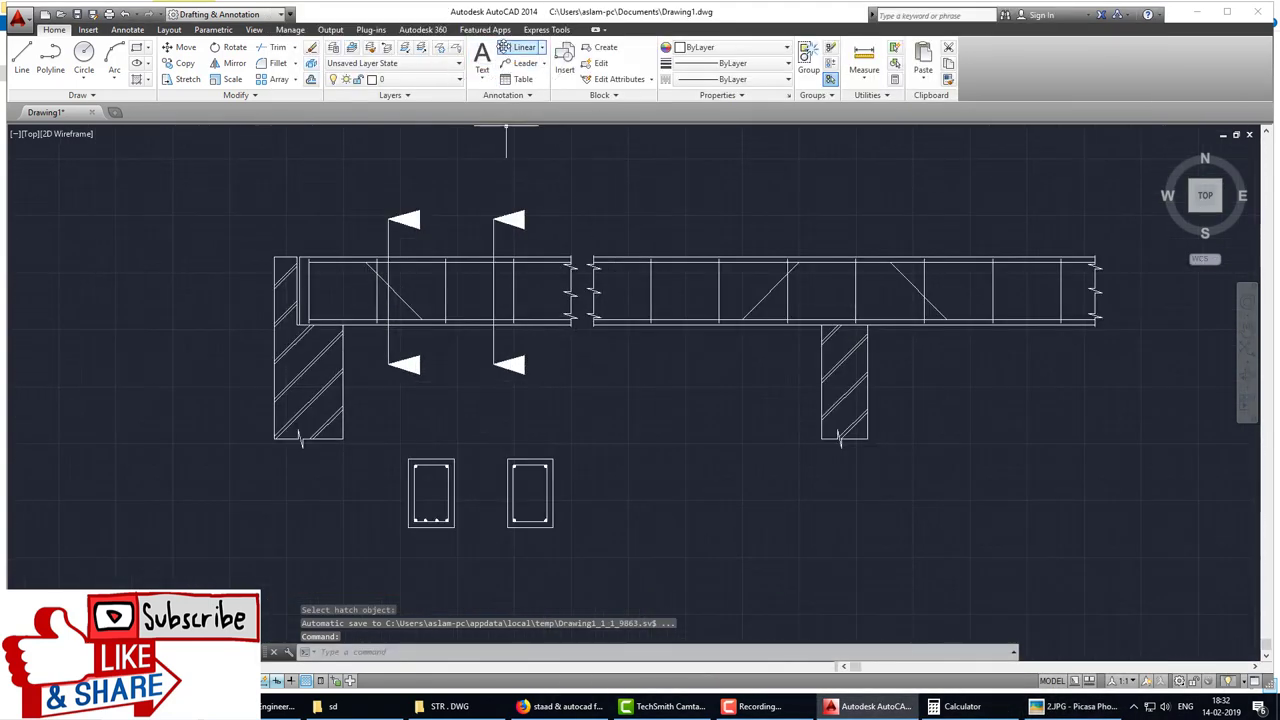
# Step: Place a linear 200 dimension across the right support column's bottom corners, below the column
pyautogui.click(524, 47)
pyautogui.scroll(4, 845, 440)
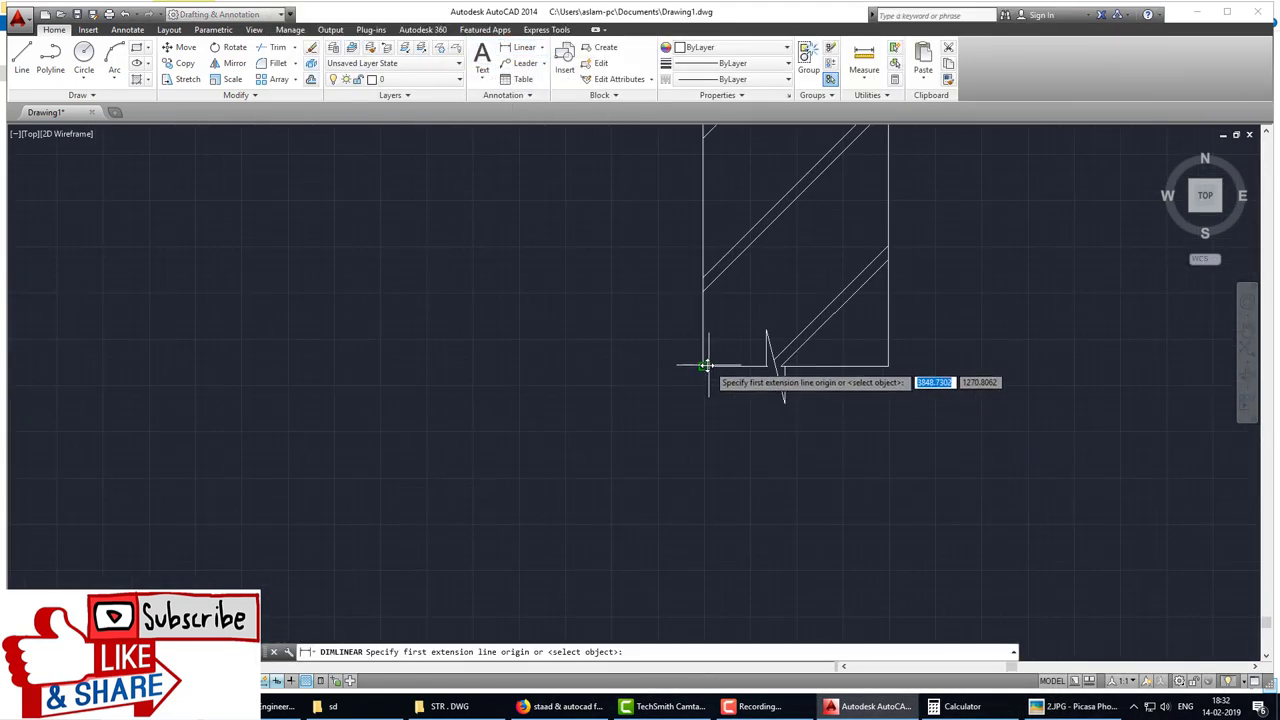
pyautogui.click(705, 366)
pyautogui.click(887, 366)
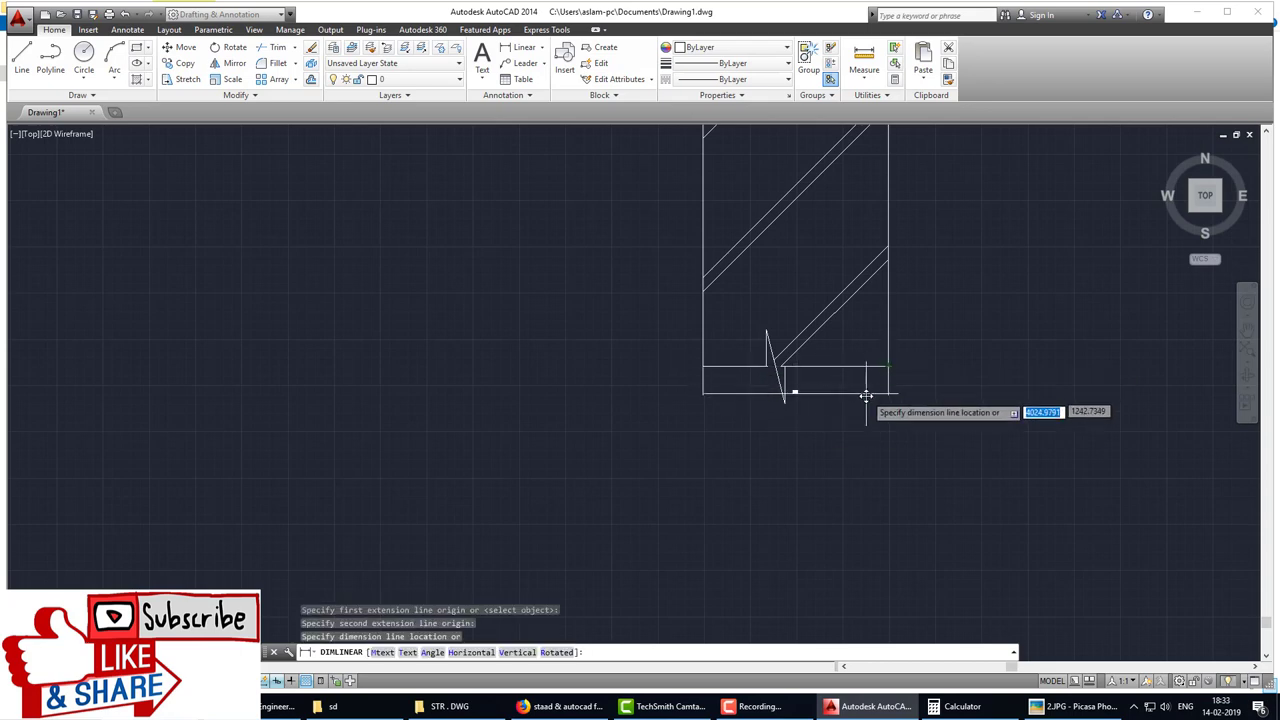
pyautogui.click(870, 428)
pyautogui.scroll(4, 802, 452)
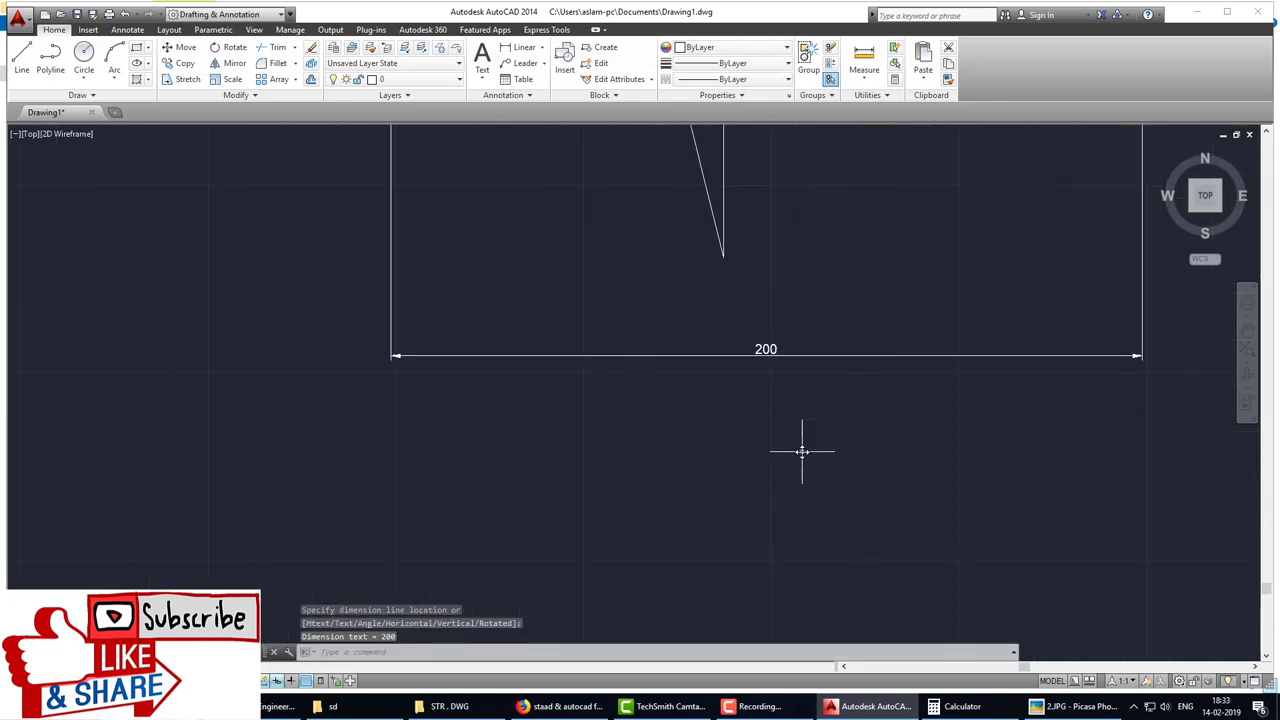
pyautogui.scroll(-4, 787, 401)
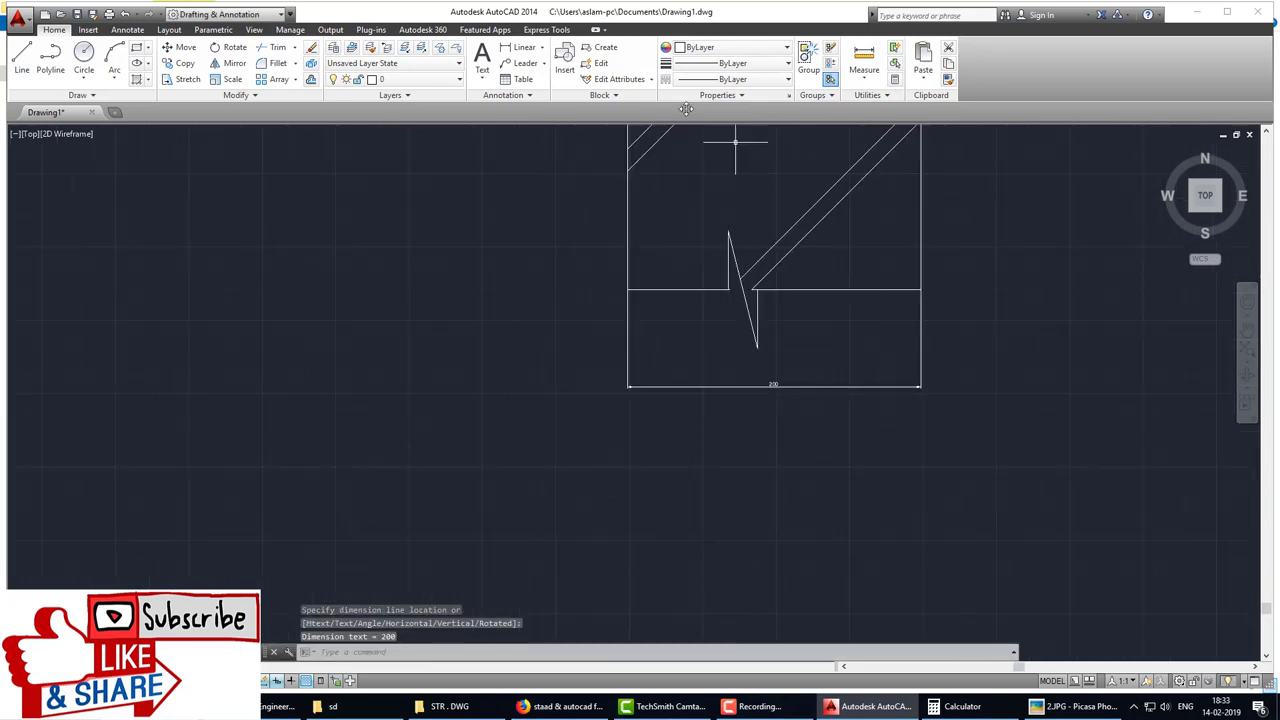
pyautogui.click(527, 92)
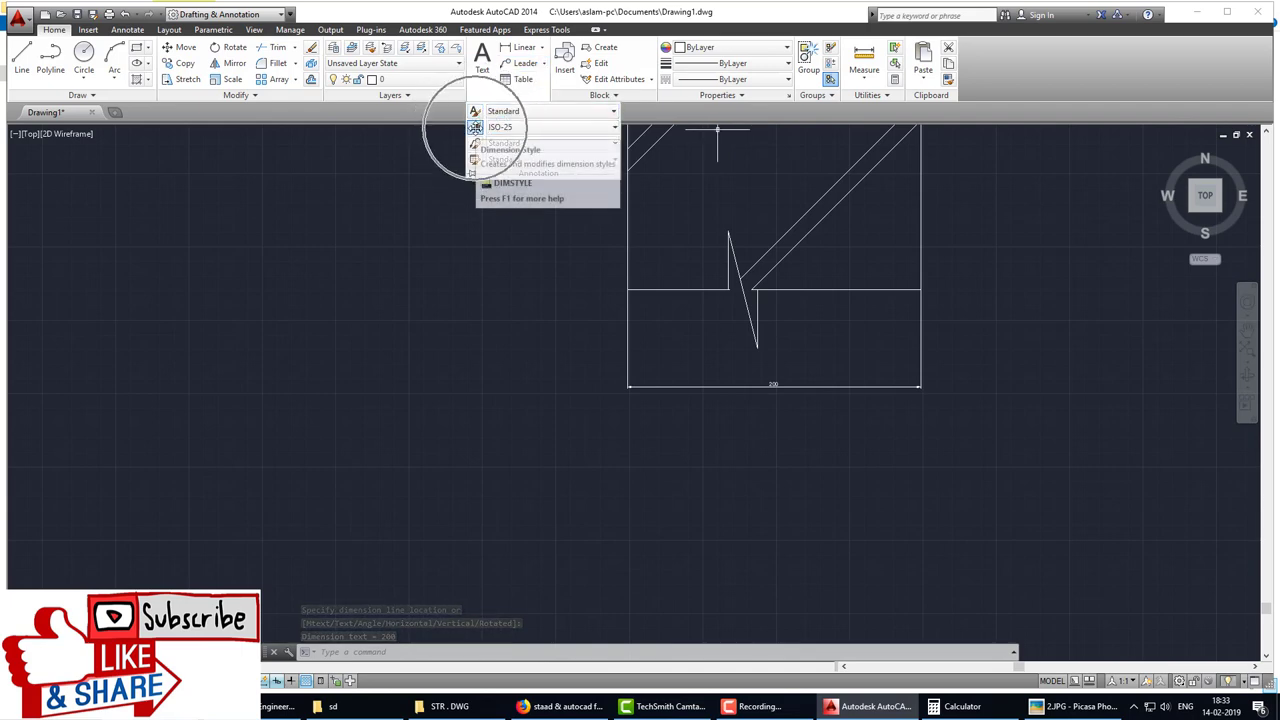
# Step: Review the ISO-25 style's text and arrowhead settings, then close the Dimension Style Manager
pyautogui.click(475, 127)
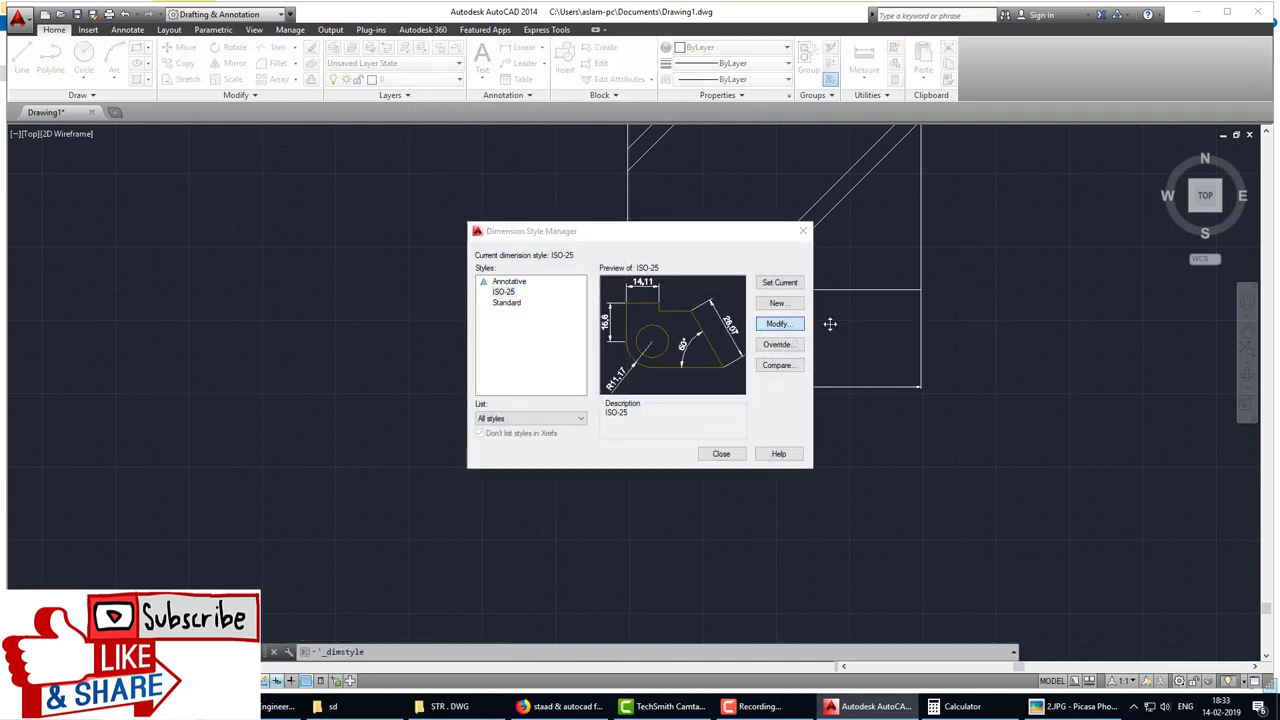
pyautogui.click(779, 323)
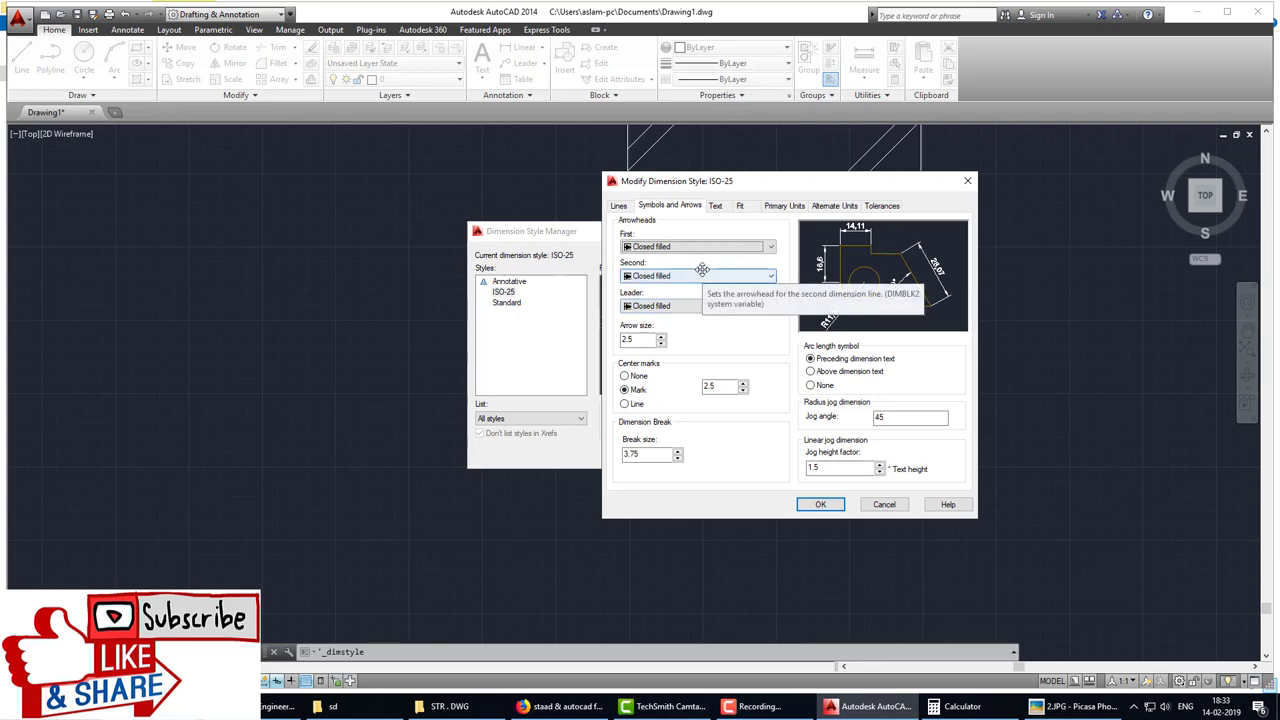
pyautogui.click(718, 205)
pyautogui.write('20')
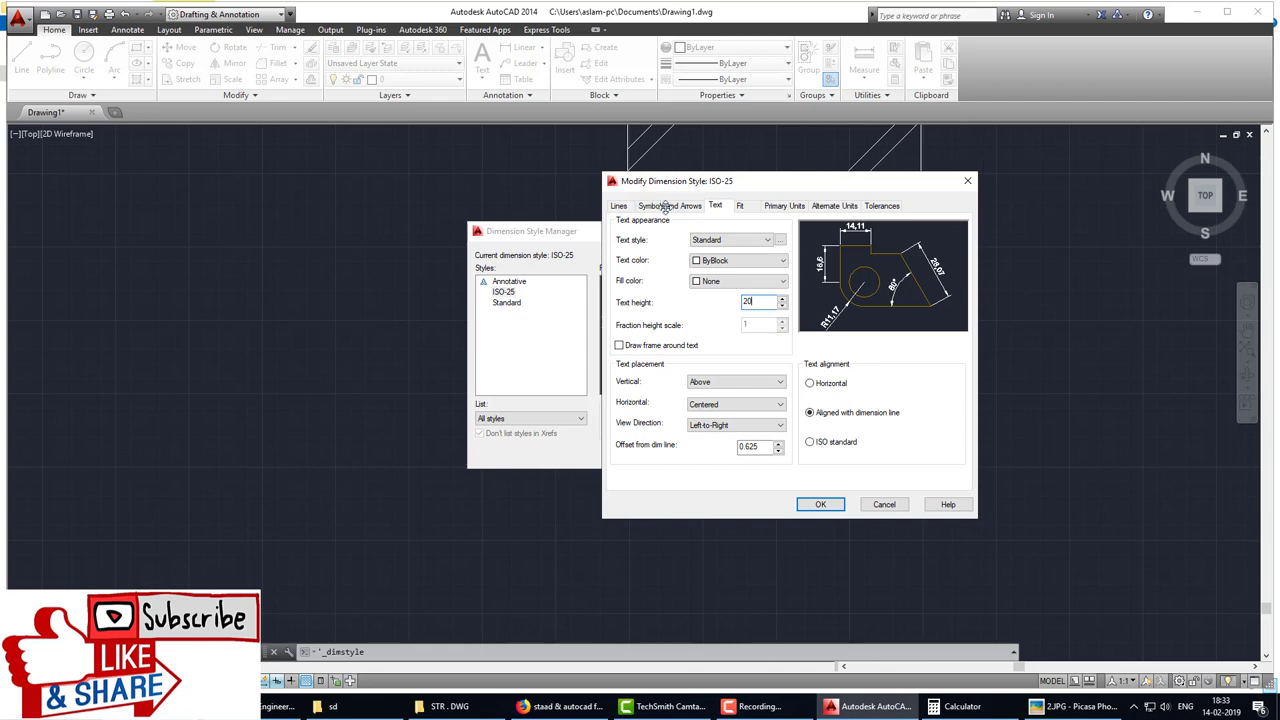
pyautogui.click(665, 206)
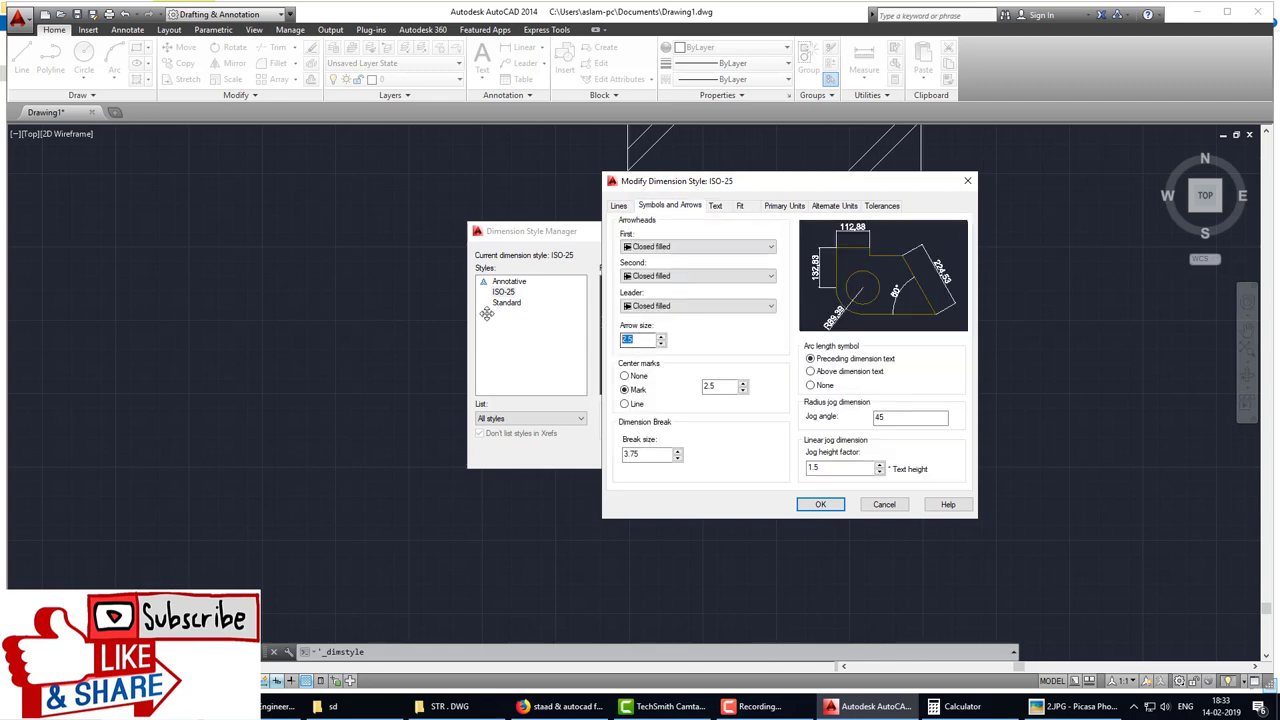
pyautogui.click(821, 504)
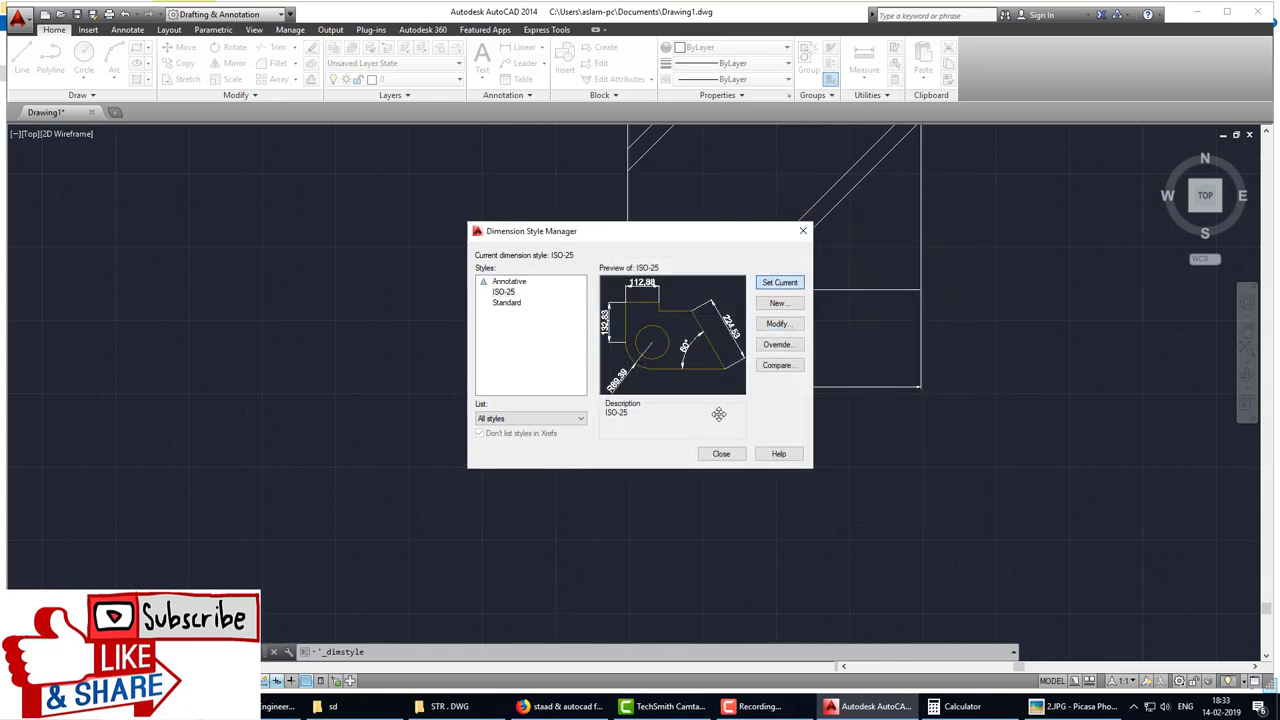
pyautogui.click(722, 453)
pyautogui.scroll(-2, 554, 405)
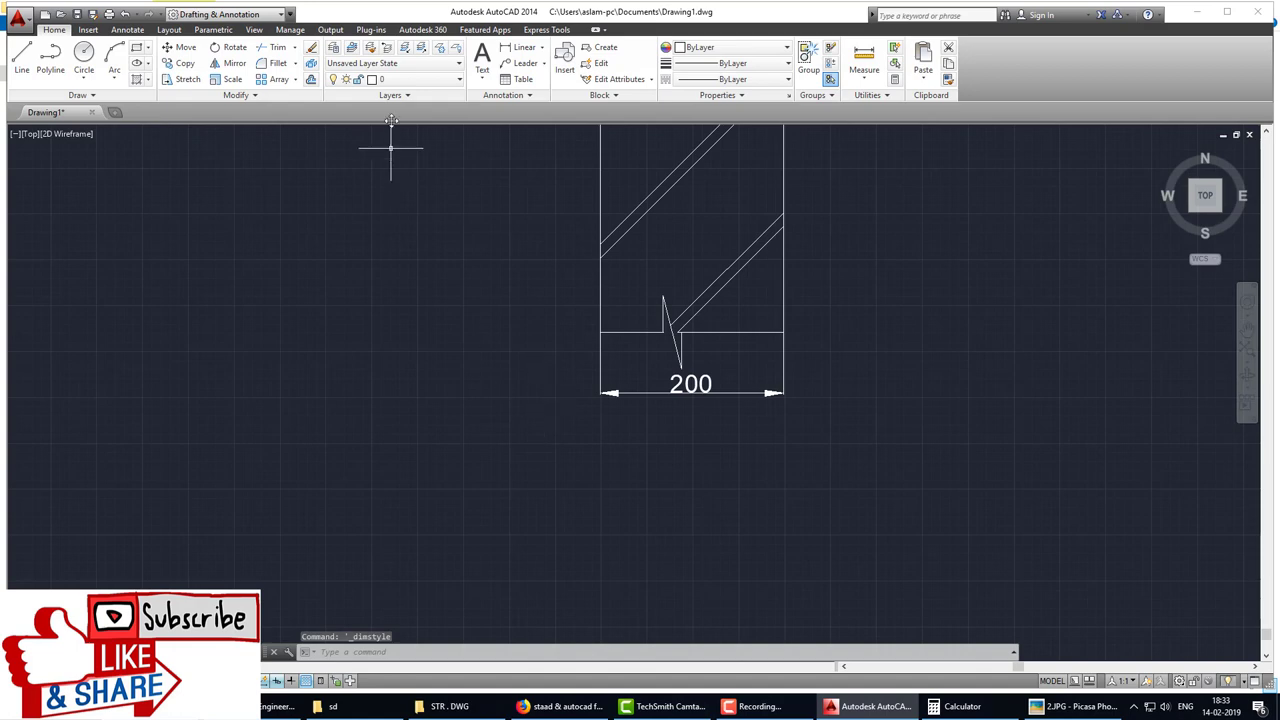
# Step: On ISO-25's Lines tab, set Extend beyond dim lines to 10 and Offset from origin to 1
pyautogui.click(516, 95)
pyautogui.click(476, 127)
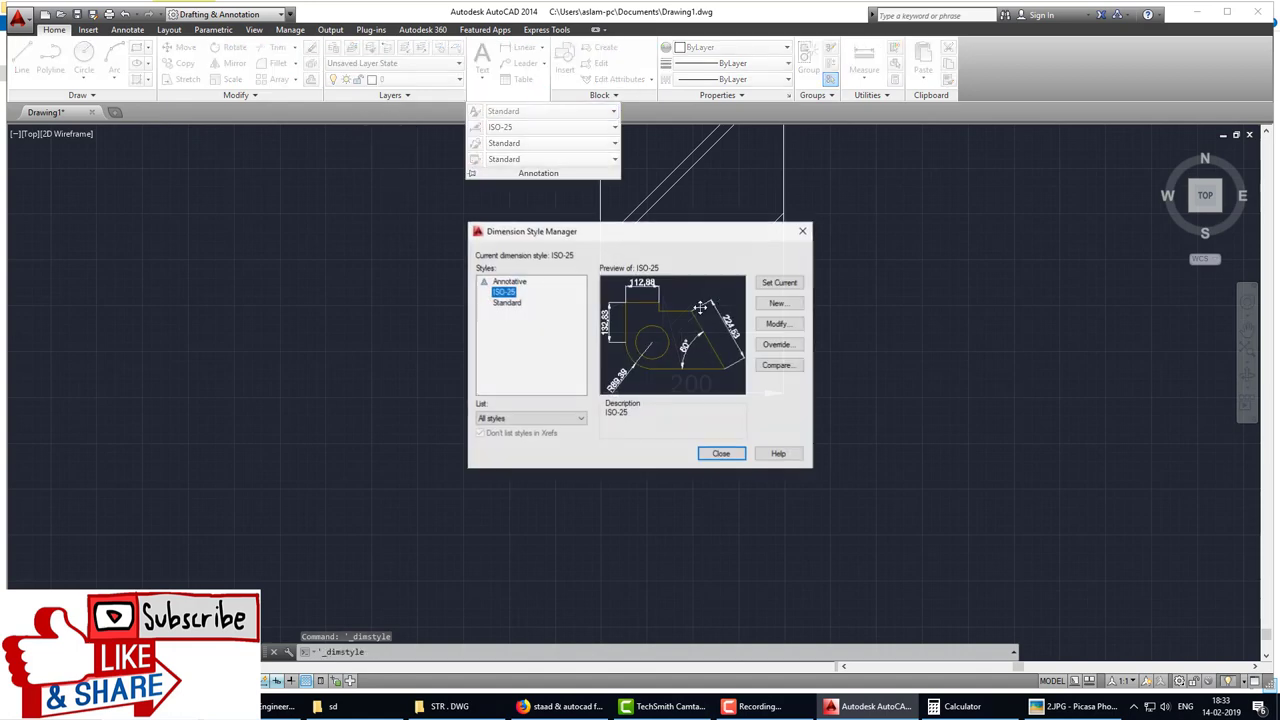
pyautogui.click(779, 324)
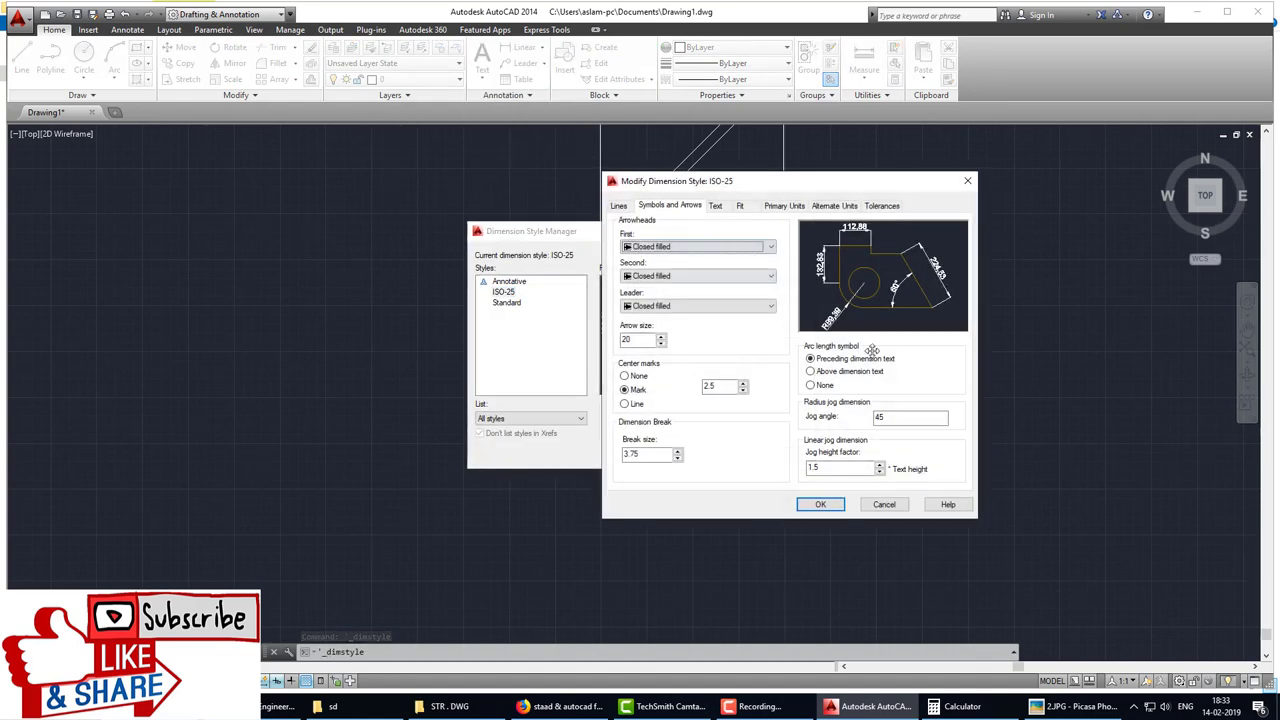
pyautogui.click(617, 206)
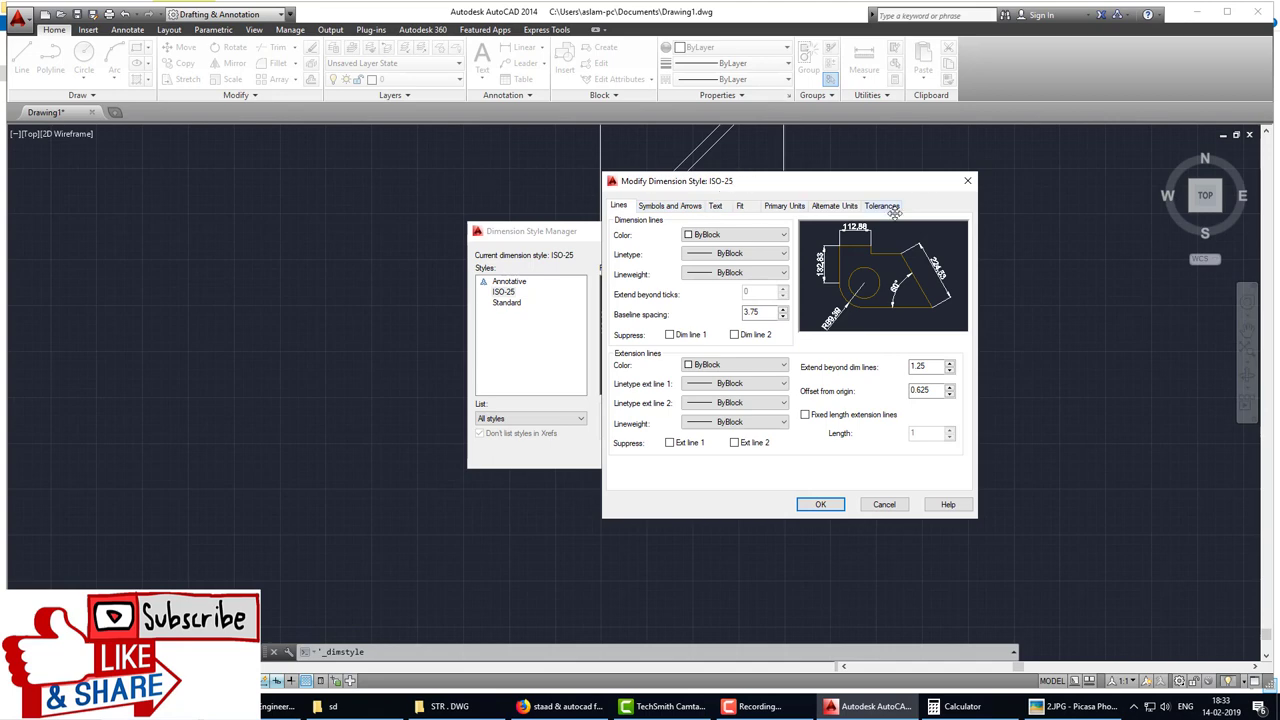
pyautogui.moveTo(868, 190); pyautogui.dragTo(499, 208)
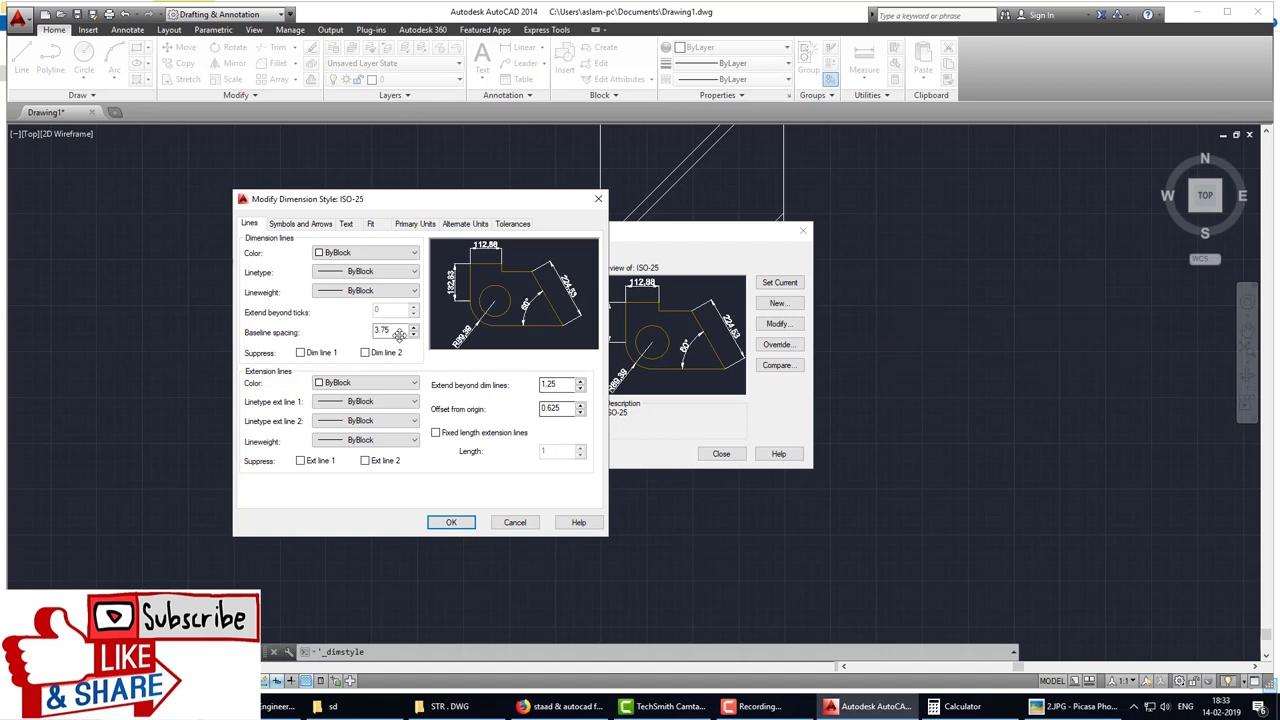
pyautogui.doubleClick(568, 384)
pyautogui.doubleClick(559, 407)
pyautogui.write('10')
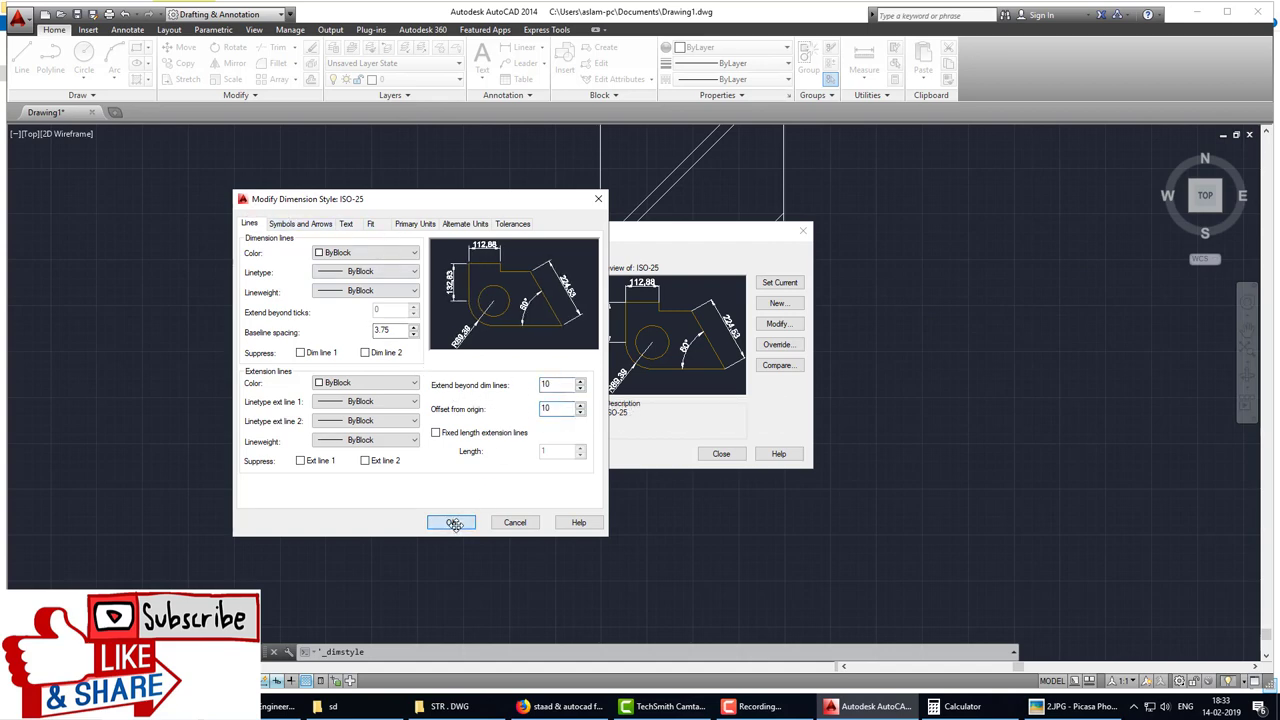
pyautogui.click(453, 523)
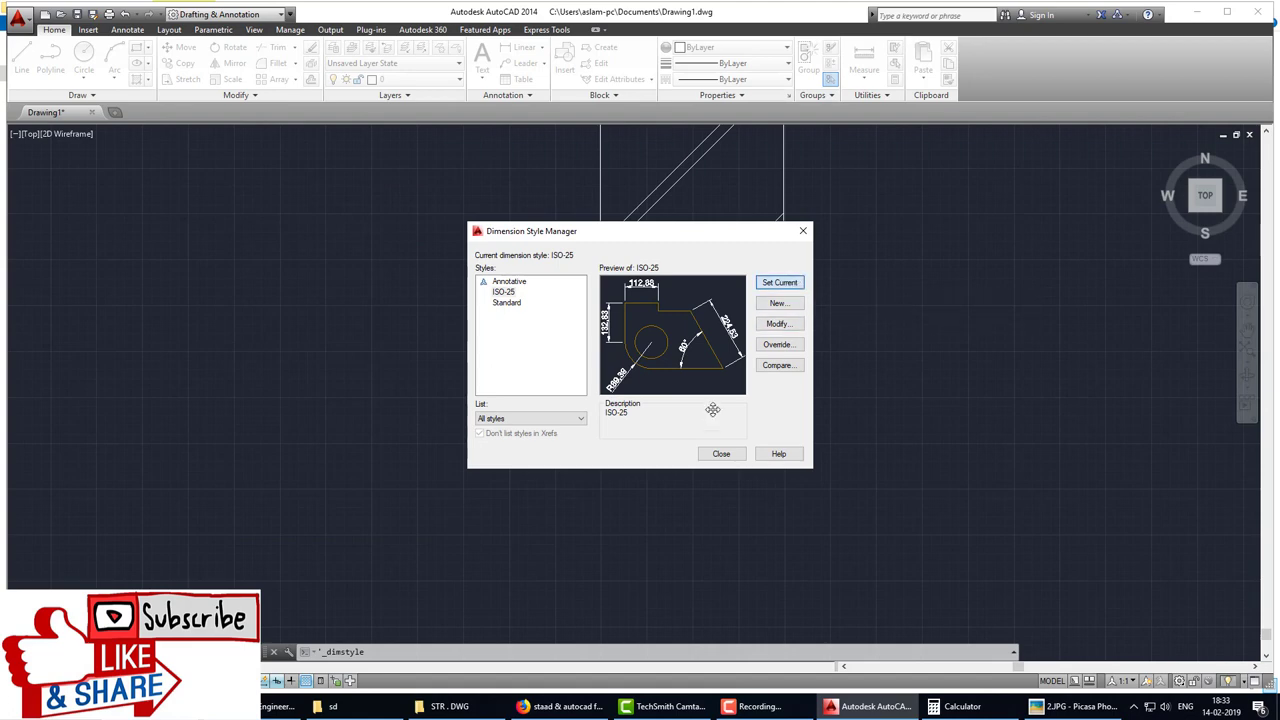
pyautogui.click(704, 453)
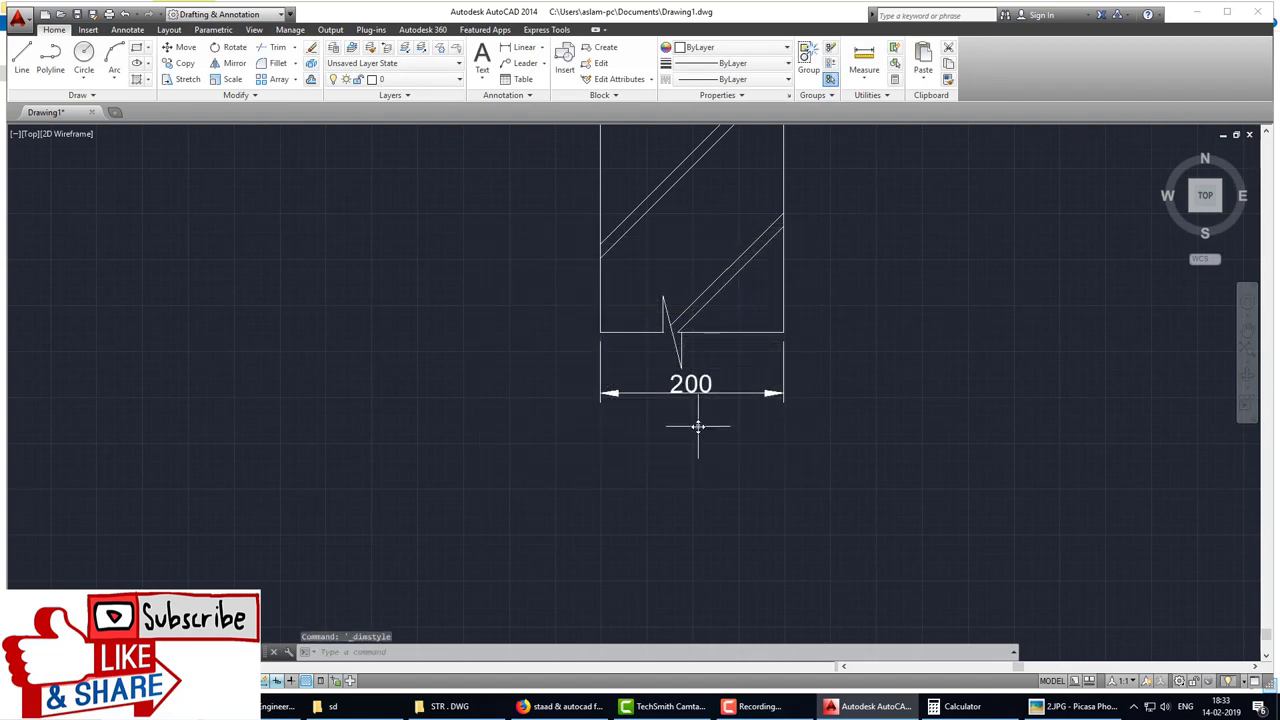
# Step: Erase the old 200 dimension and redimension the column's 200 width below it
pyautogui.write('e')
pyautogui.press('Return')
pyautogui.click(768, 393)
pyautogui.press('Return')
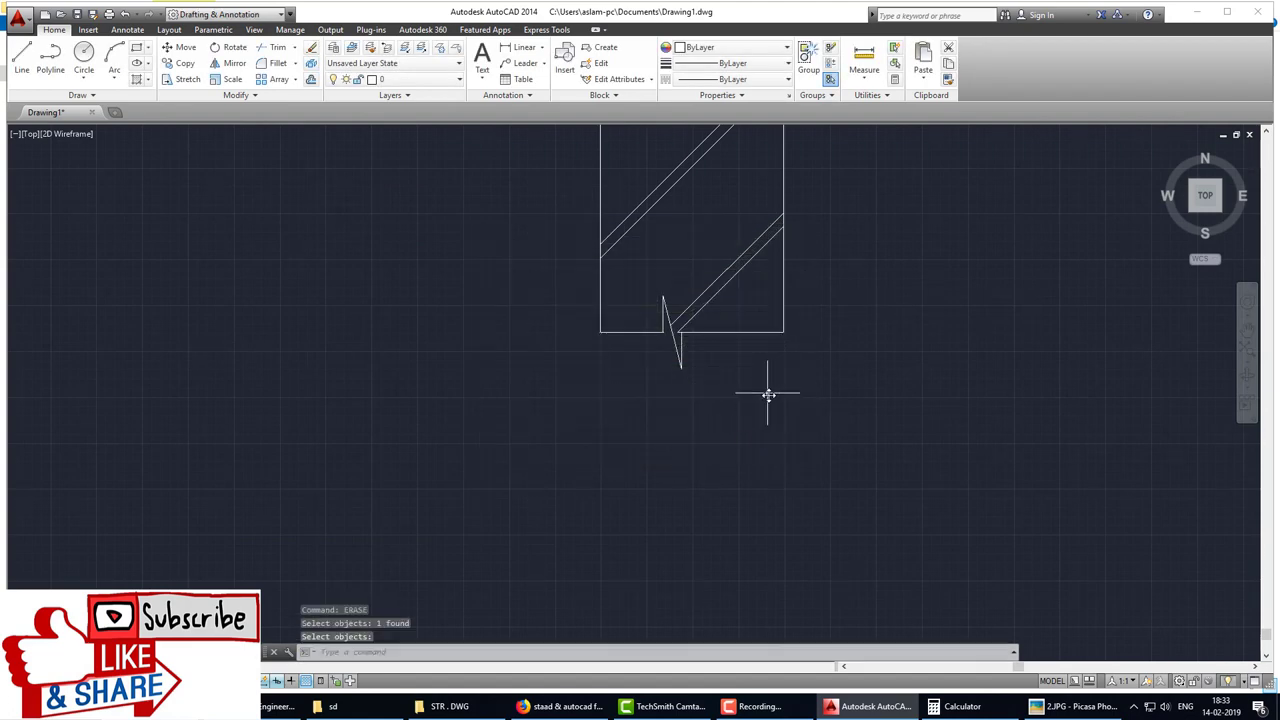
pyautogui.click(506, 48)
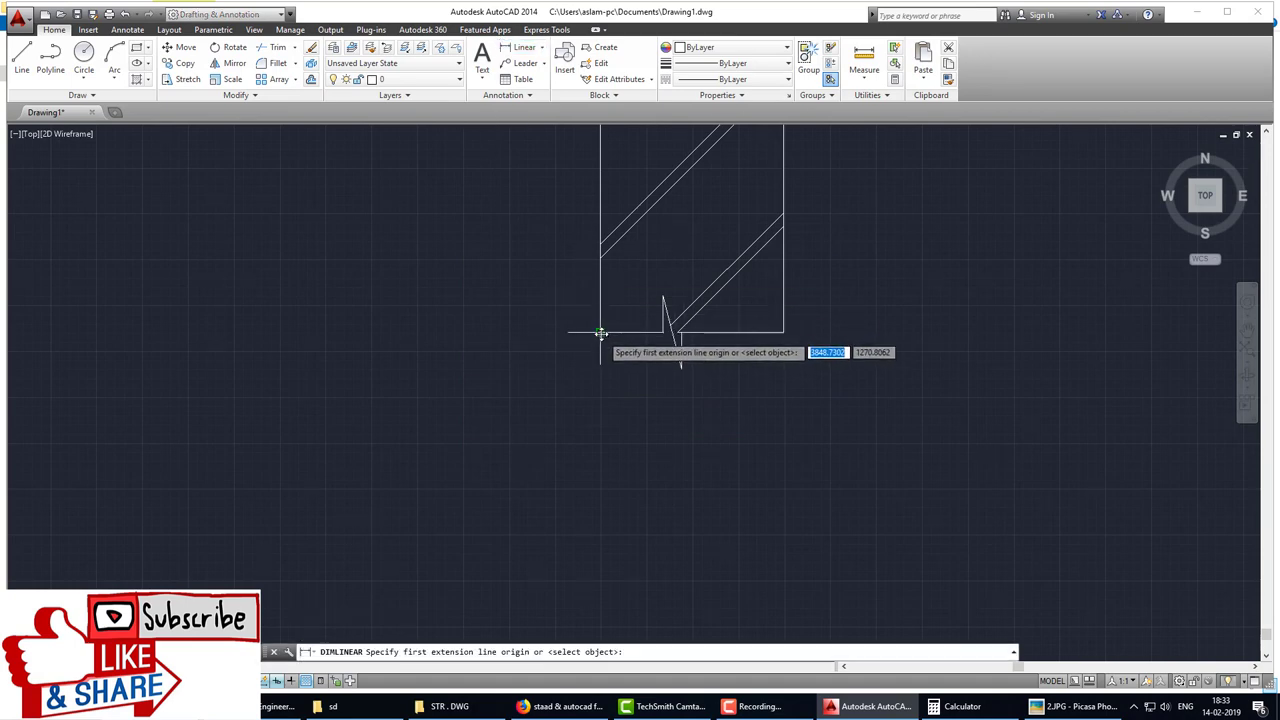
pyautogui.click(600, 332)
pyautogui.click(783, 332)
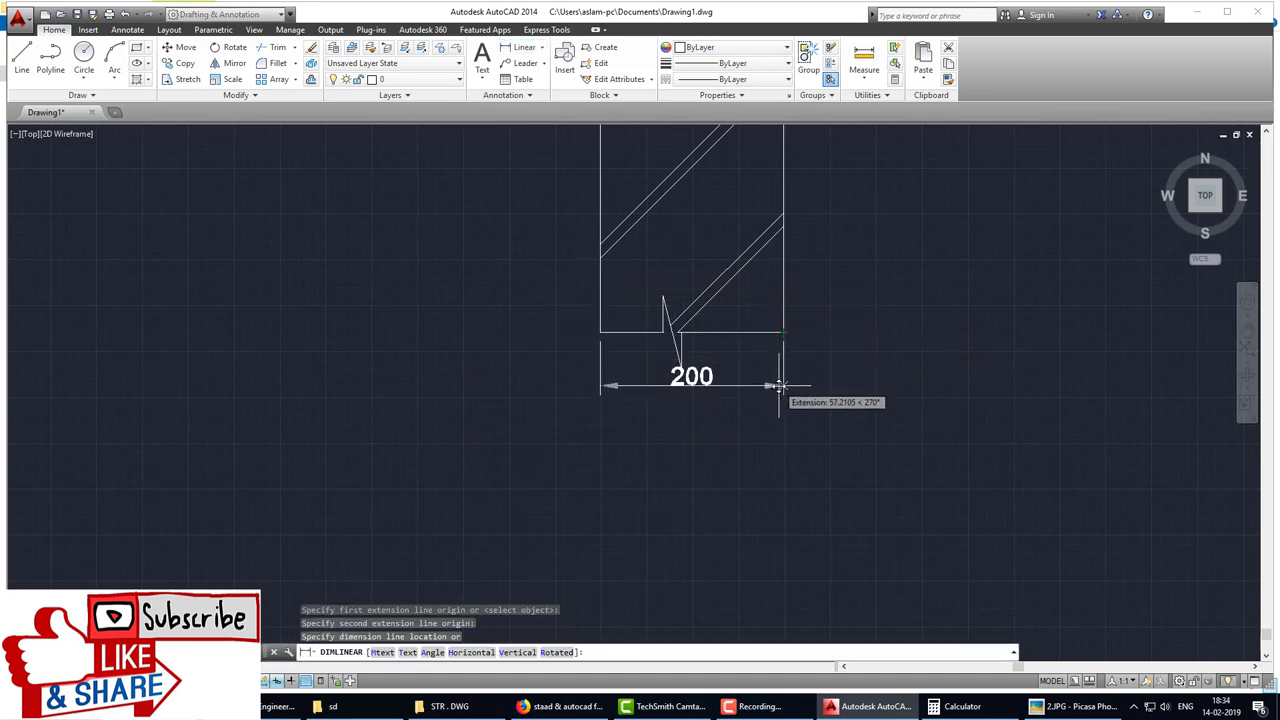
pyautogui.click(790, 370)
# Step: Dimension the left column's 300 width and the beam end's vertical 300 depth
pyautogui.scroll(-5, 849, 380)
pyautogui.moveTo(912, 381); pyautogui.dragTo(951, 397, button='middle')
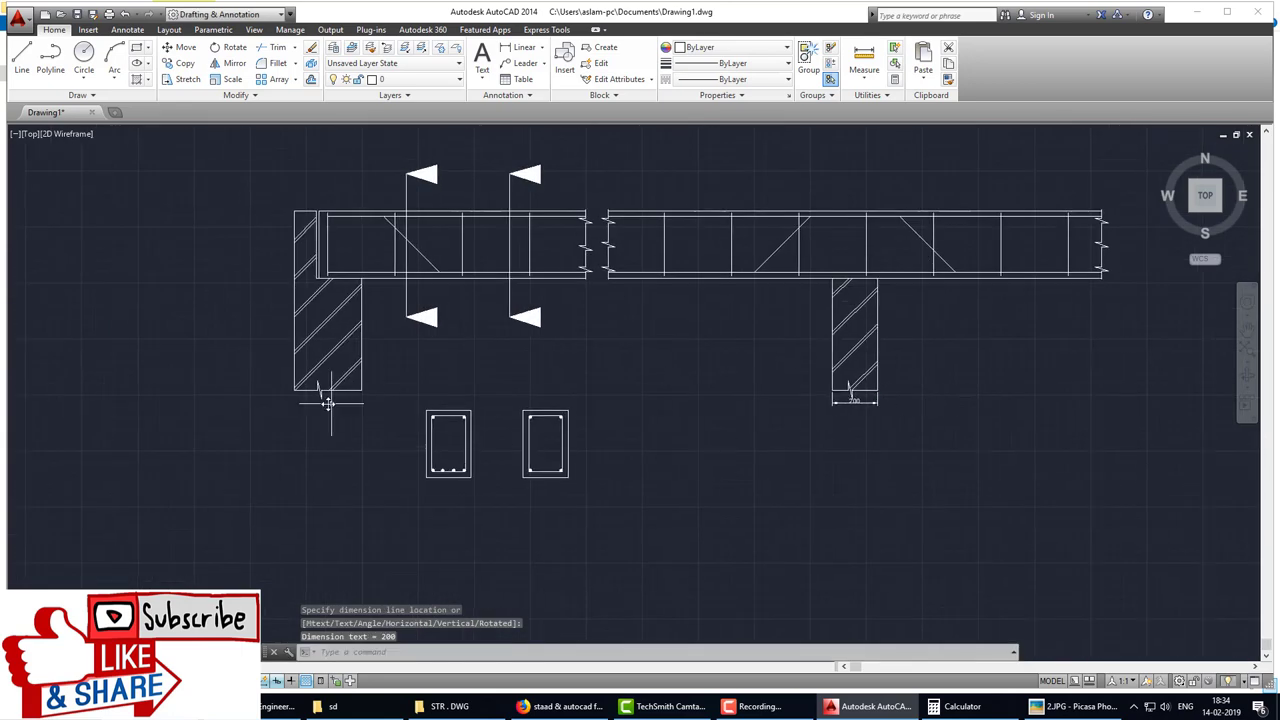
pyautogui.press('Return')
pyautogui.click(296, 390)
pyautogui.click(360, 390)
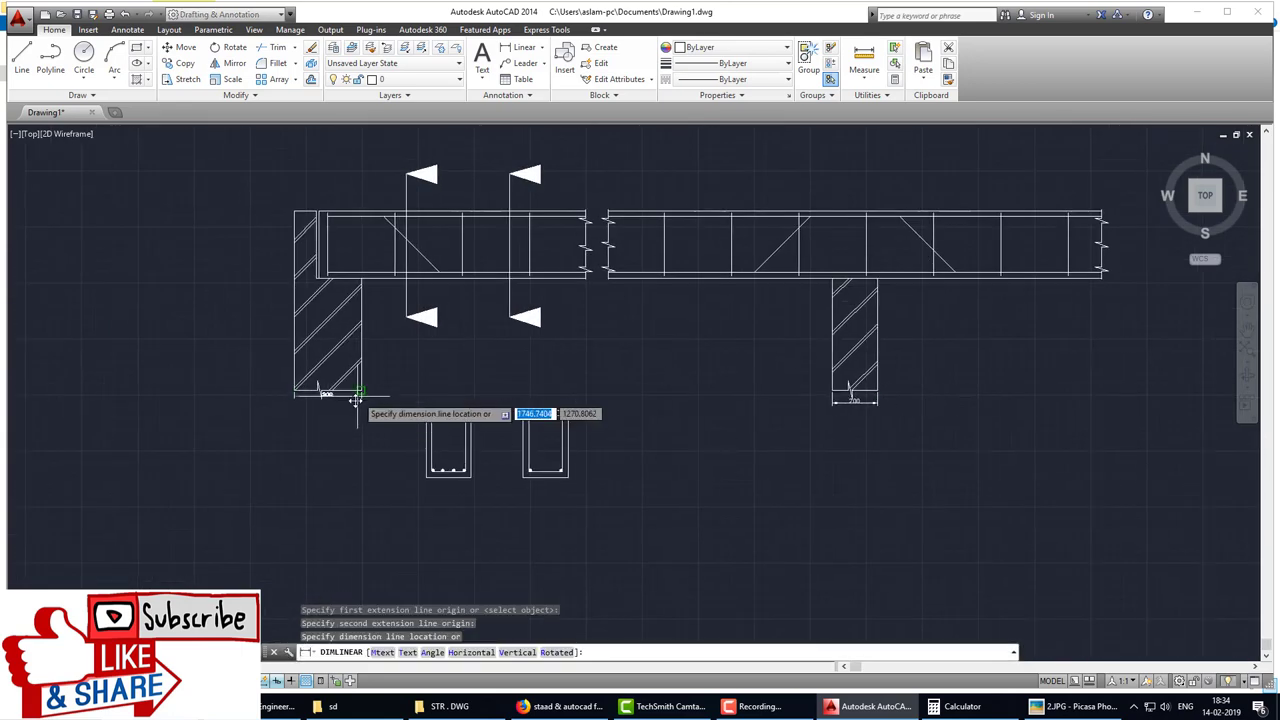
pyautogui.click(336, 401)
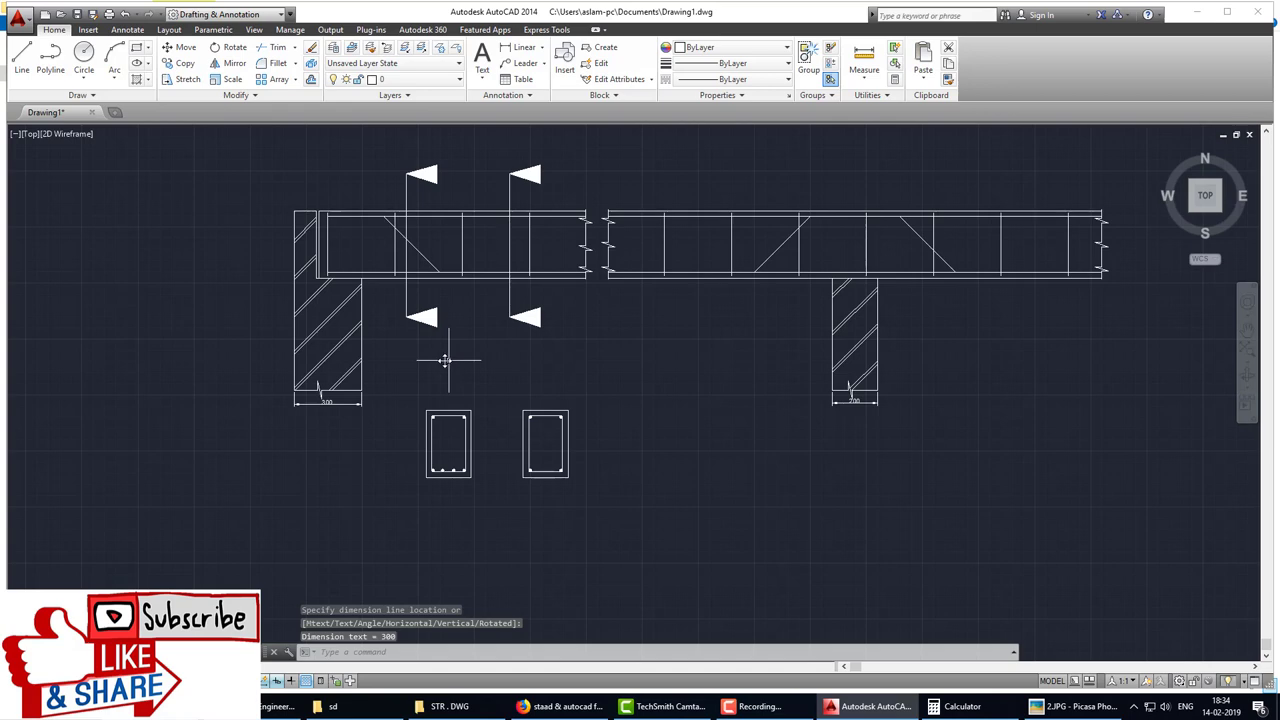
pyautogui.scroll(1, 311, 289)
pyautogui.scroll(3, 320, 240)
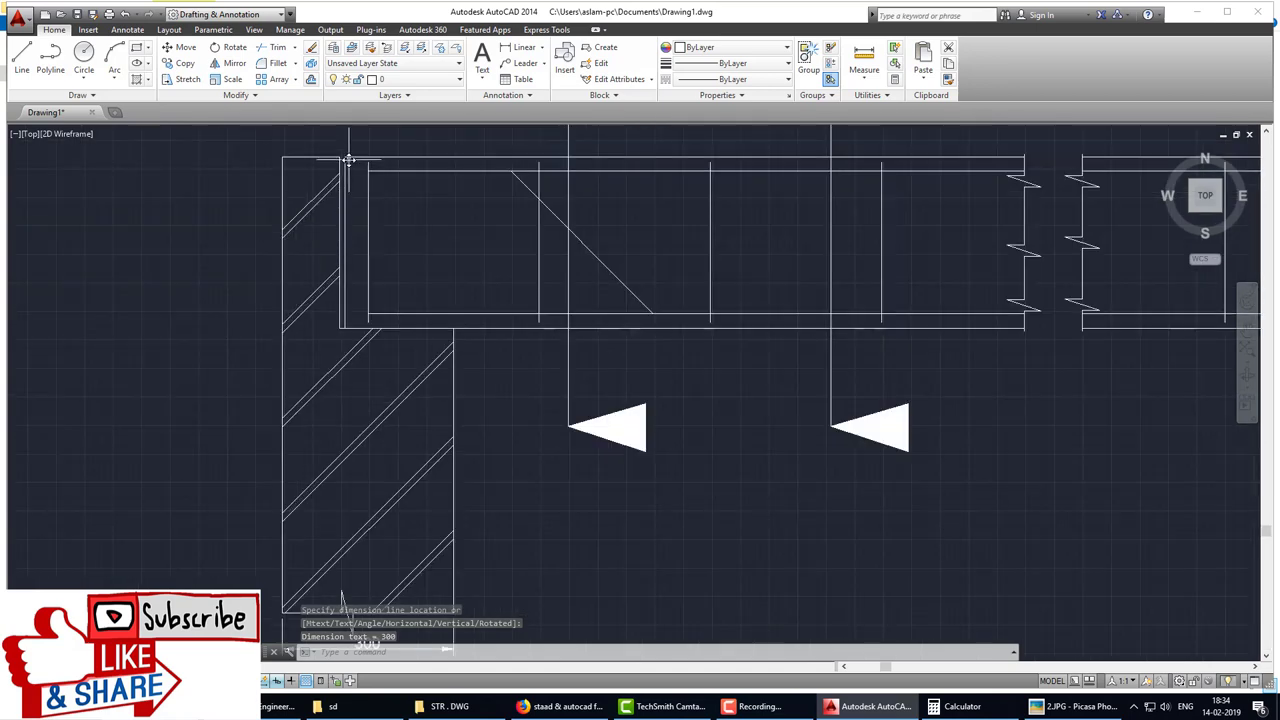
pyautogui.press('Return')
pyautogui.click(348, 160)
pyautogui.click(340, 326)
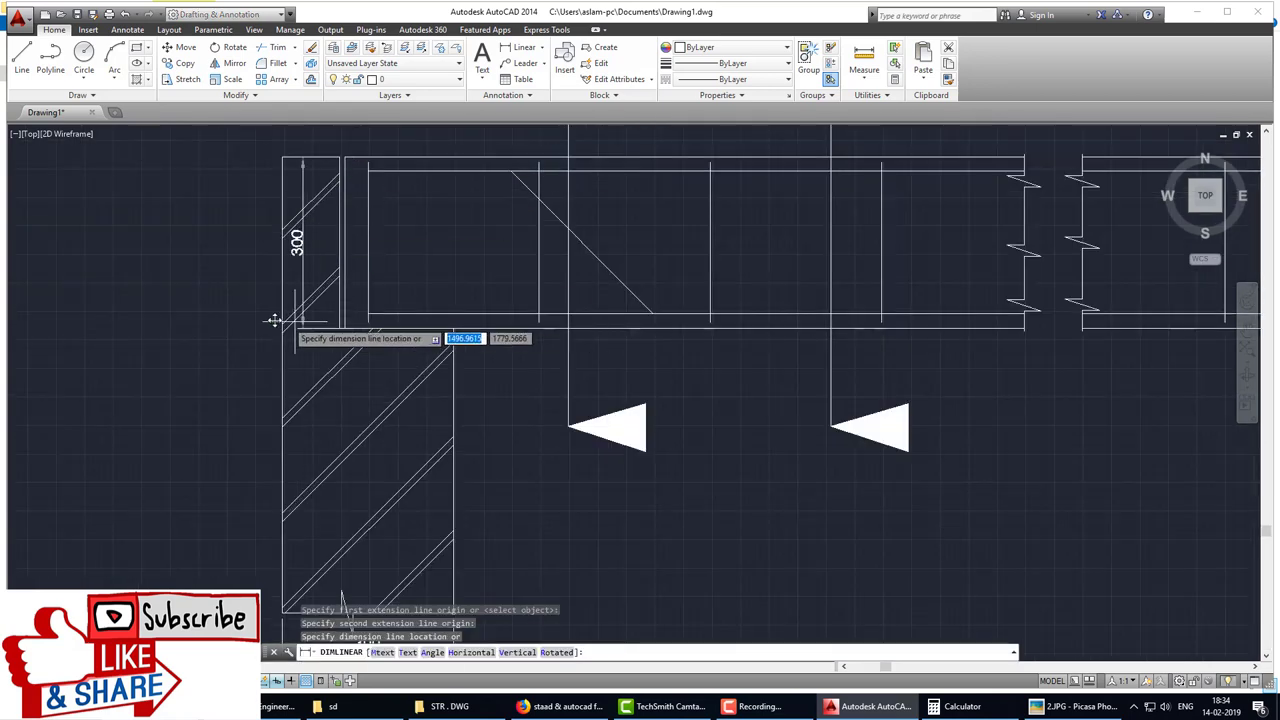
pyautogui.click(258, 320)
# Step: Add a 350 span dimension from the left column to the first section cut line
pyautogui.scroll(-3, 390, 345)
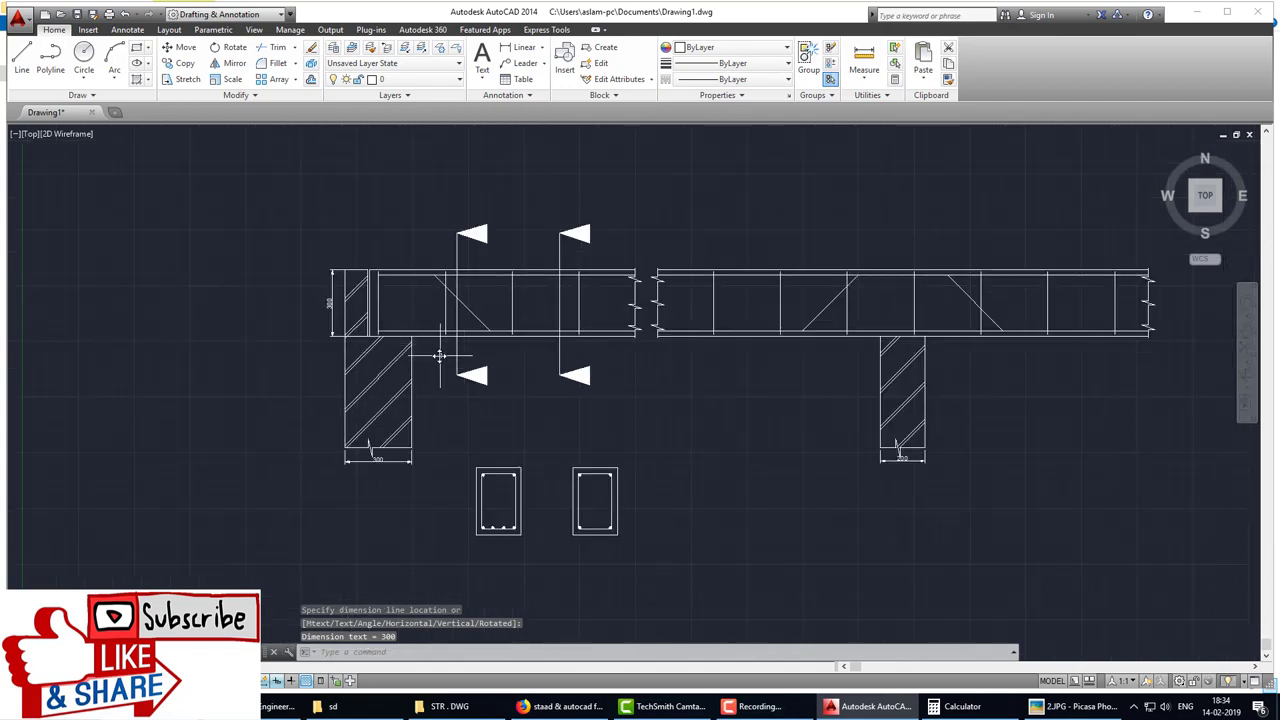
pyautogui.moveTo(439, 356); pyautogui.dragTo(300, 360, button='middle')
pyautogui.scroll(-1, 486, 377)
pyautogui.scroll(-1, 480, 363)
pyautogui.scroll(3, 318, 328)
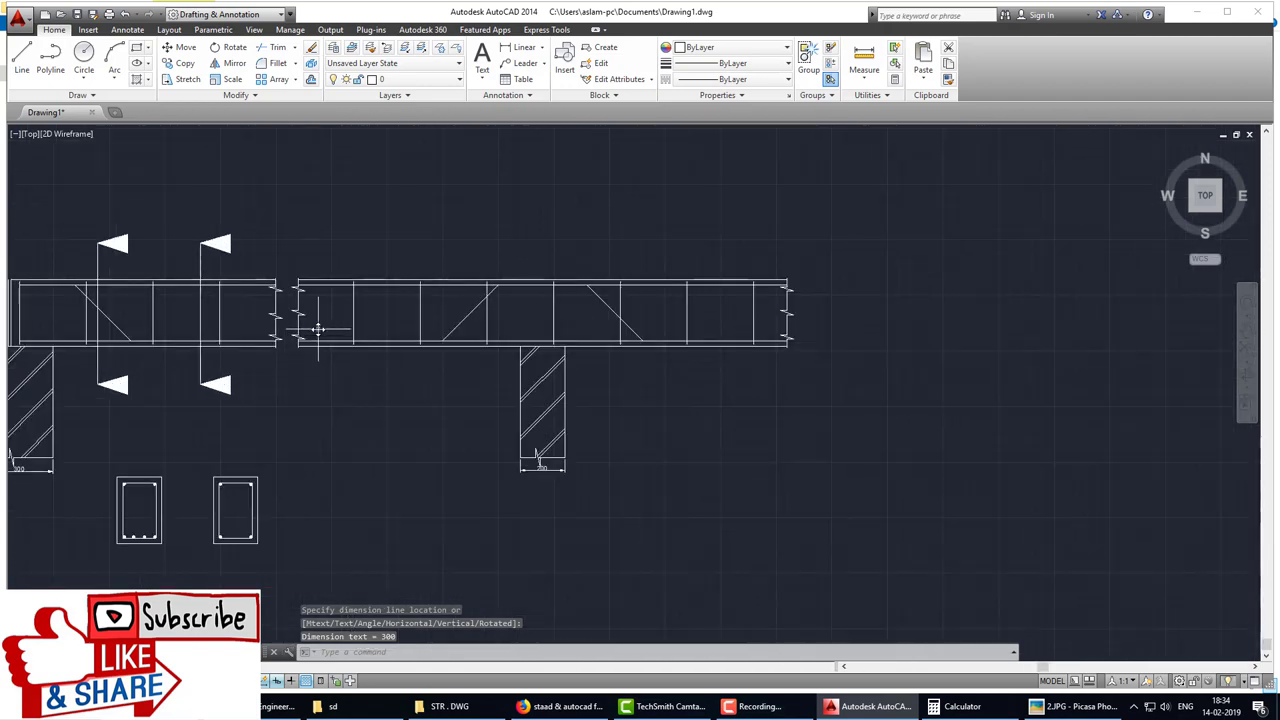
pyautogui.scroll(2, 318, 328)
pyautogui.scroll(-4, 400, 434)
pyautogui.moveTo(420, 451); pyautogui.dragTo(358, 392, button='middle')
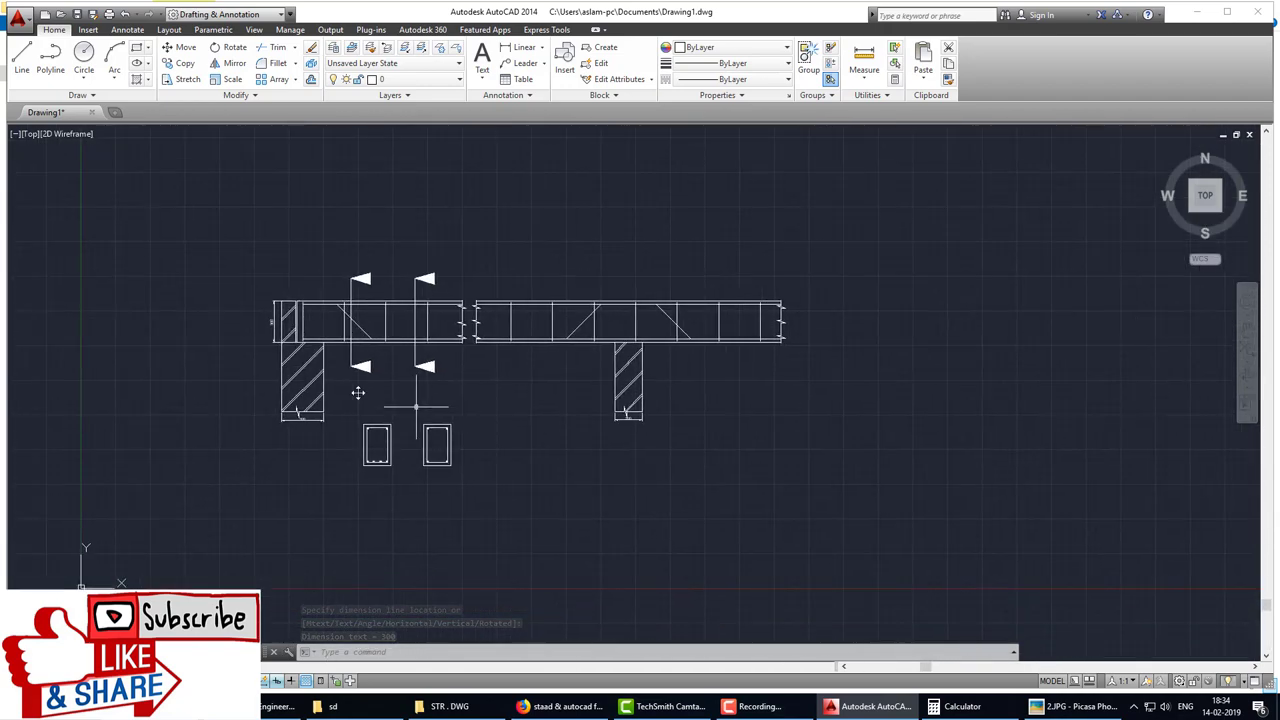
pyautogui.scroll(3, 358, 392)
pyautogui.press('Return')
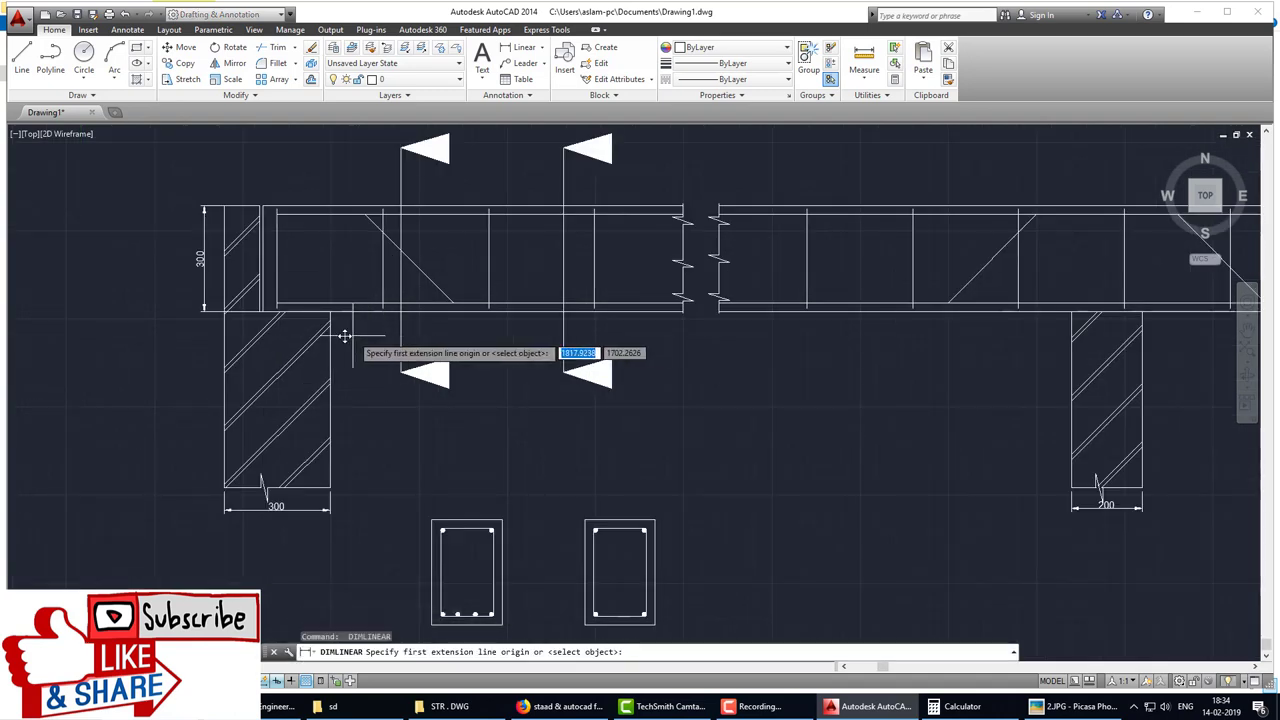
pyautogui.click(330, 336)
pyautogui.click(453, 336)
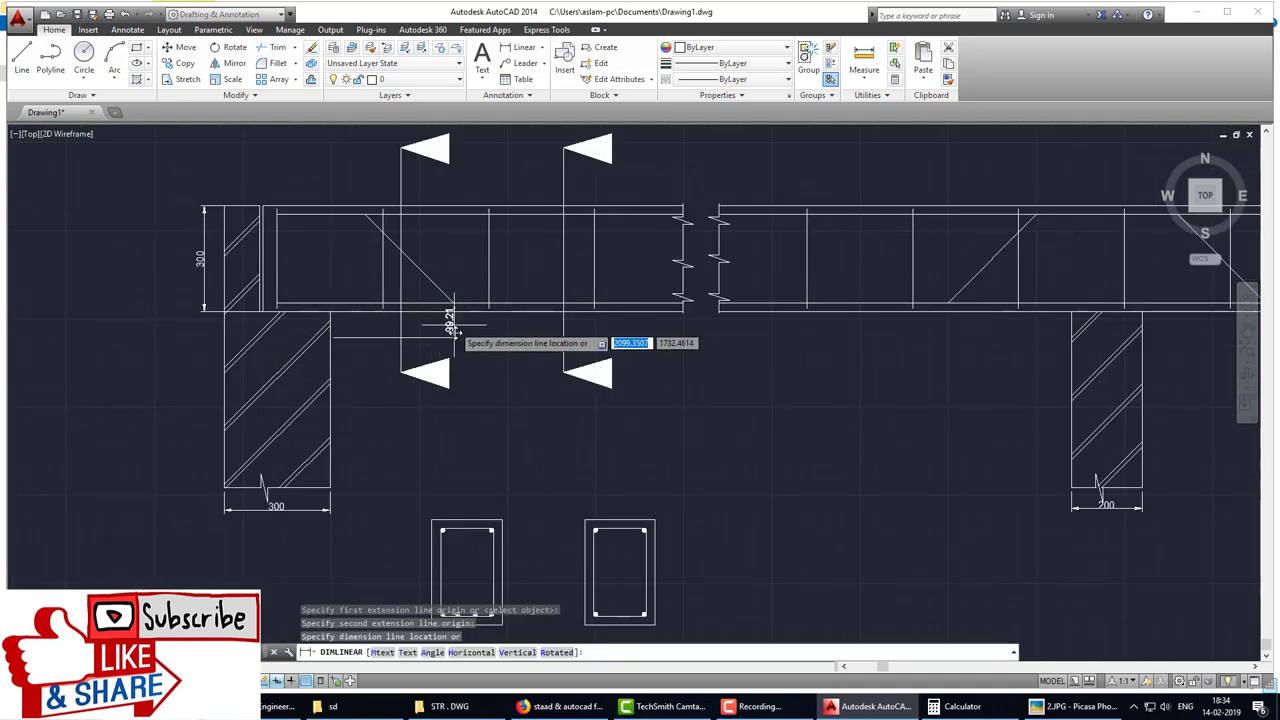
pyautogui.click(415, 347)
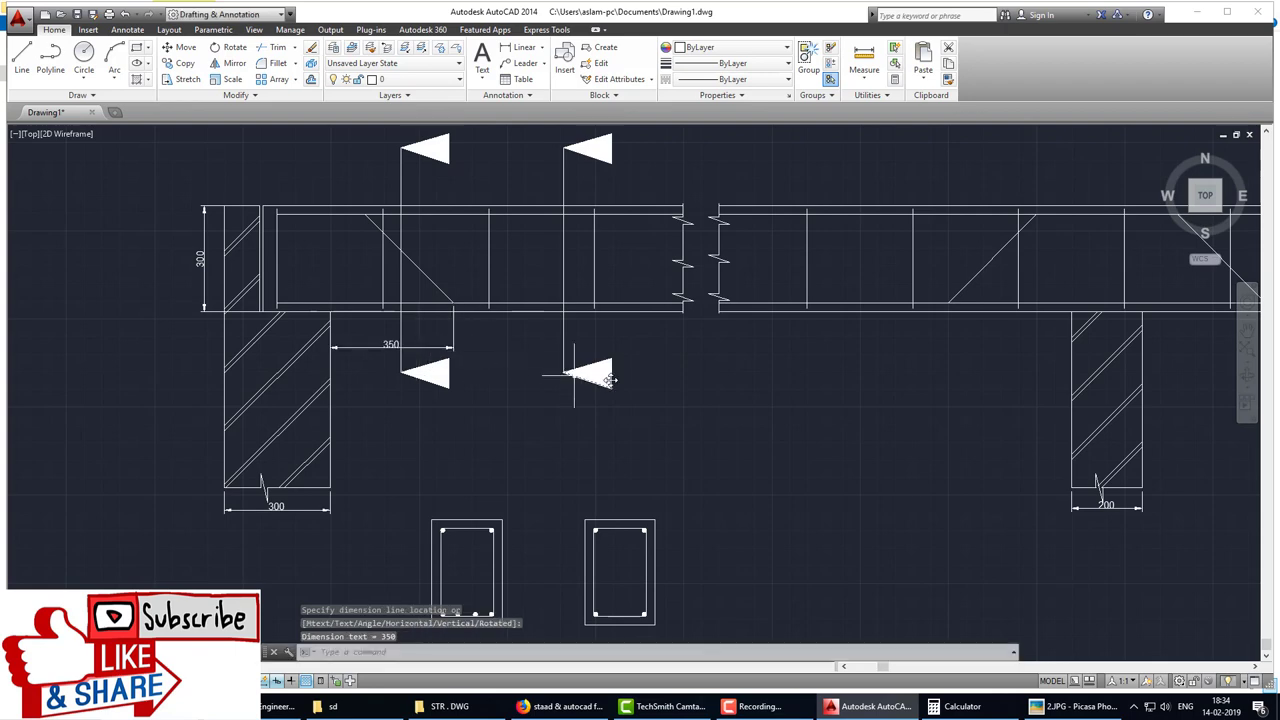
# Step: Add the second 350 span dimension beside the right column
pyautogui.press('Return')
pyautogui.moveTo(971, 366); pyautogui.dragTo(700, 371, button='middle')
pyautogui.click(745, 370)
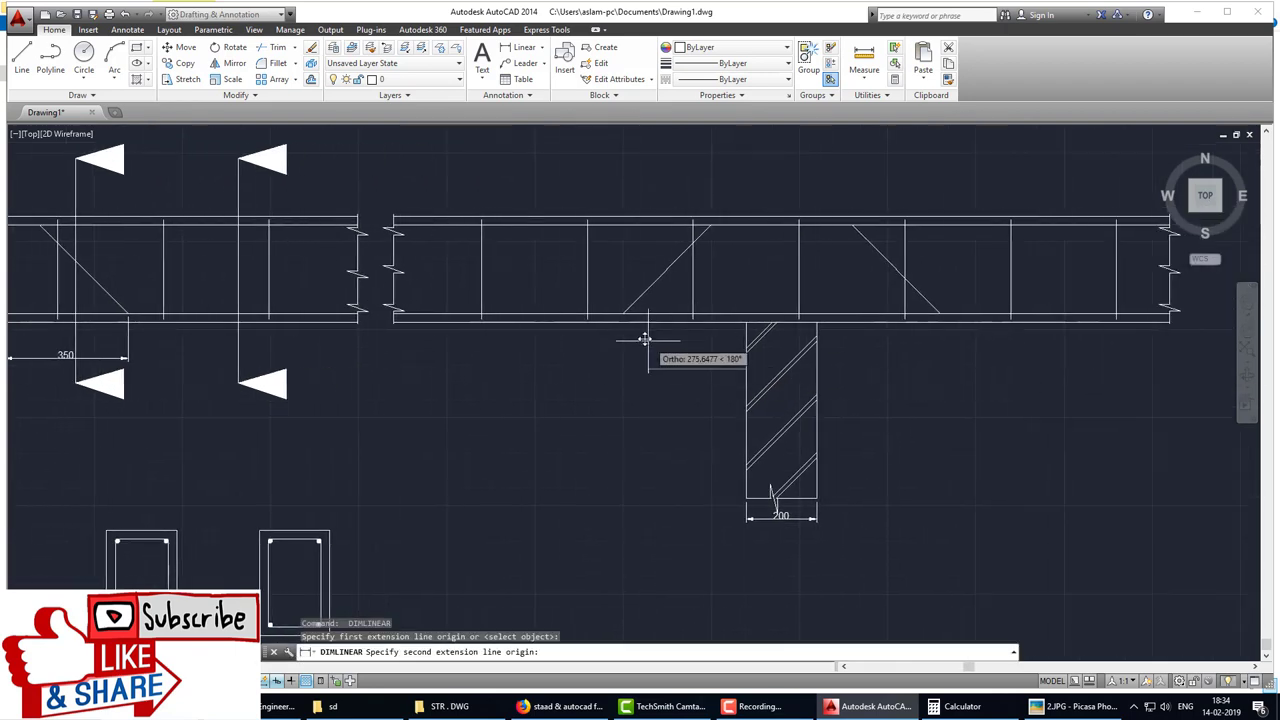
pyautogui.click(622, 316)
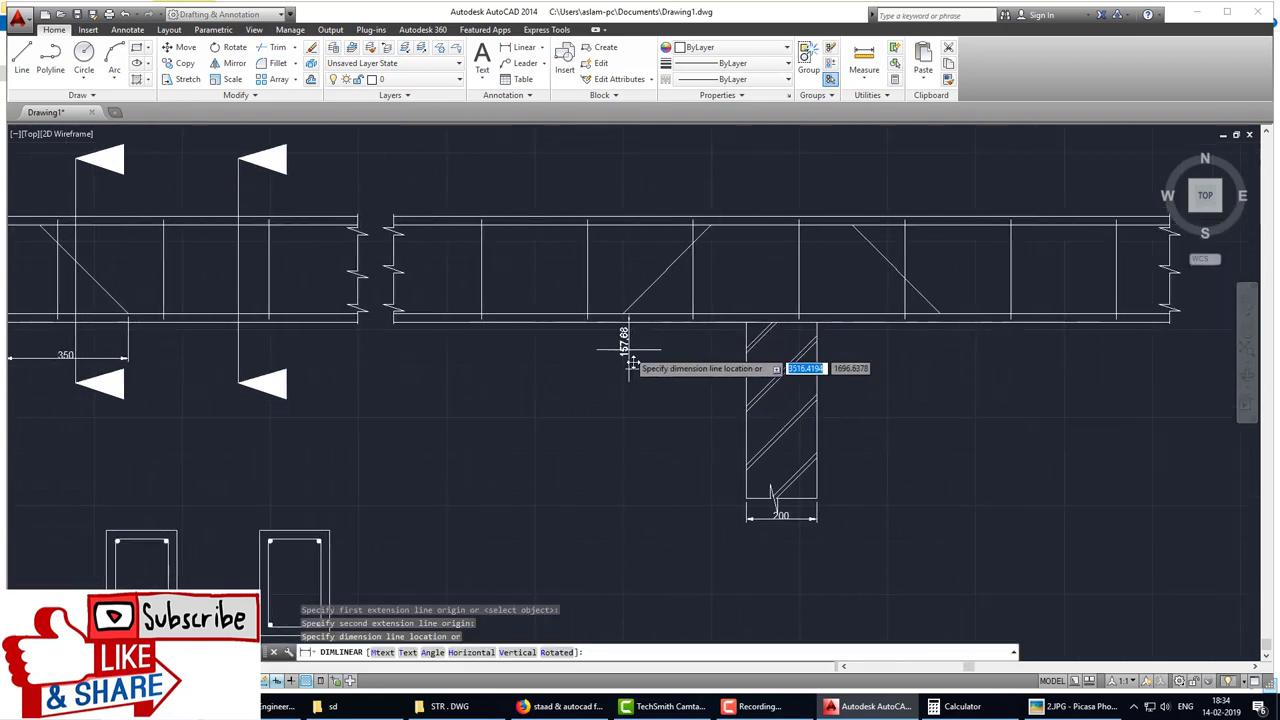
pyautogui.click(688, 364)
pyautogui.scroll(-4, 793, 372)
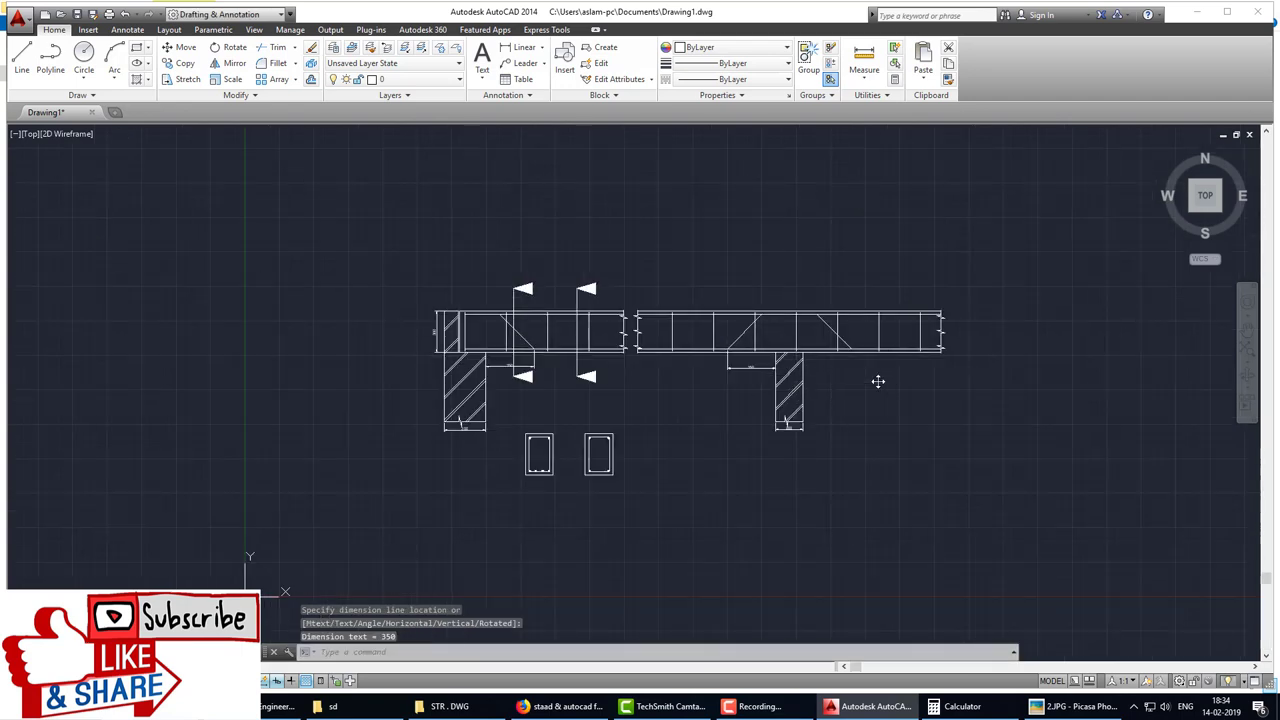
pyautogui.scroll(5, 528, 430)
pyautogui.press('Return')
# Step: Dimension the left cross-section's 200 top width and 300 depth
pyautogui.click(456, 444)
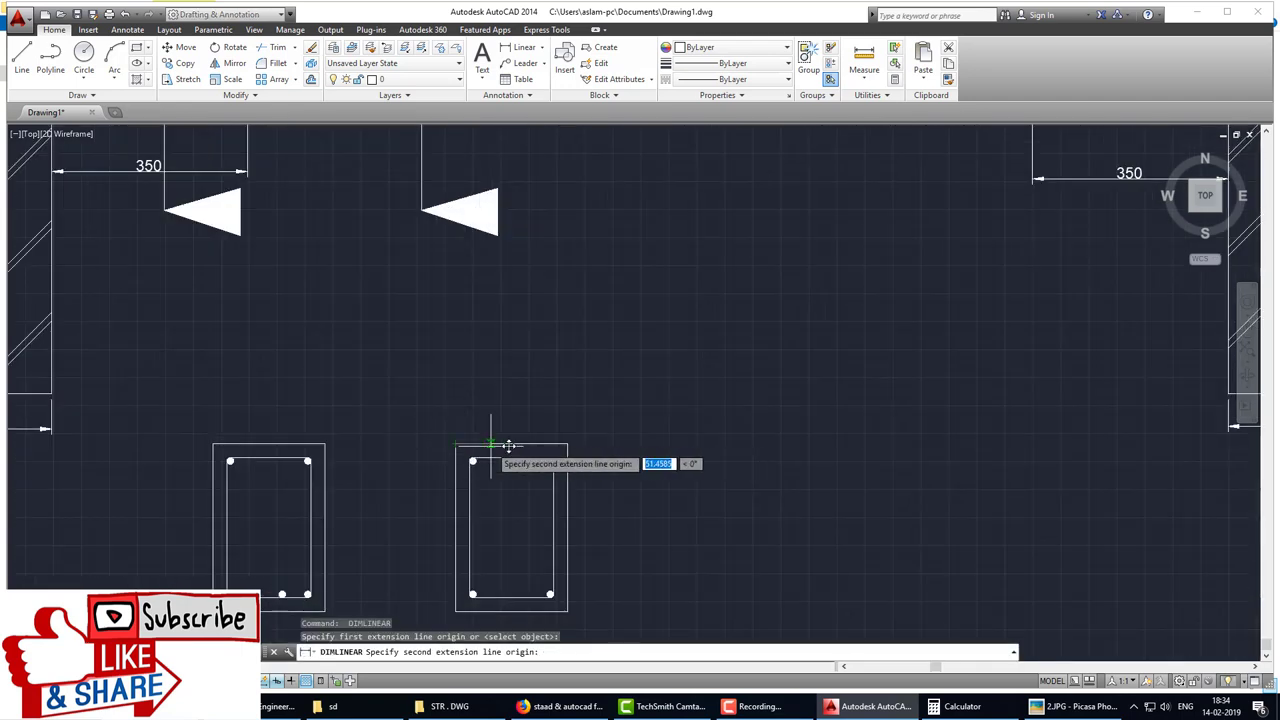
pyautogui.click(567, 444)
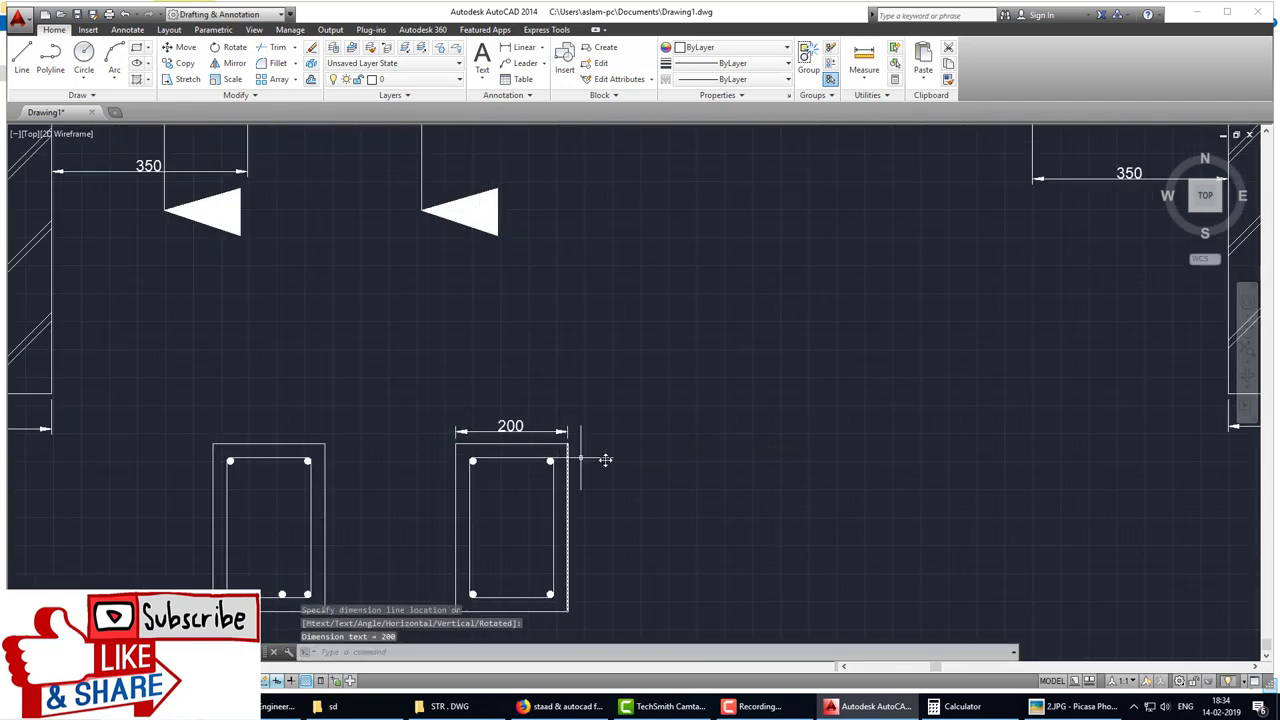
pyautogui.scroll(-5, 605, 459)
pyautogui.scroll(5, 606, 371)
pyautogui.click(585, 425)
pyautogui.press('Return')
pyautogui.click(551, 440)
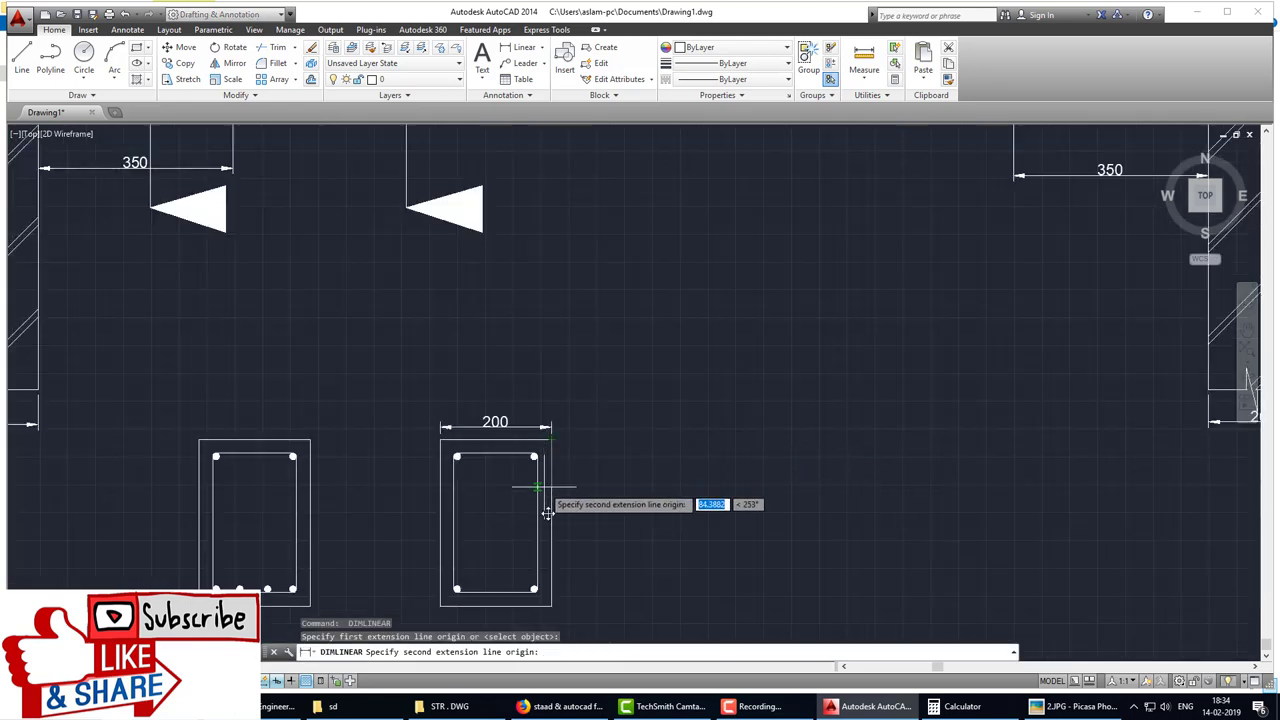
pyautogui.click(553, 606)
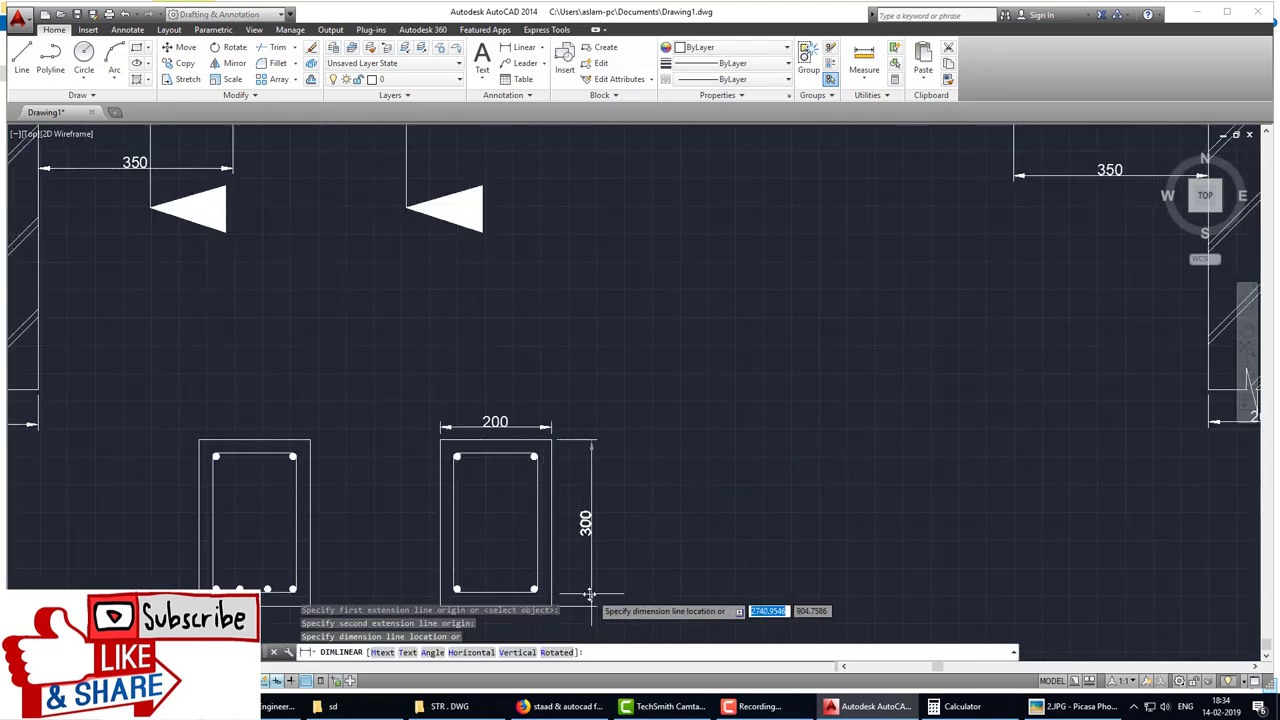
pyautogui.click(588, 594)
pyautogui.scroll(-3, 560, 540)
pyautogui.scroll(-3, 553, 481)
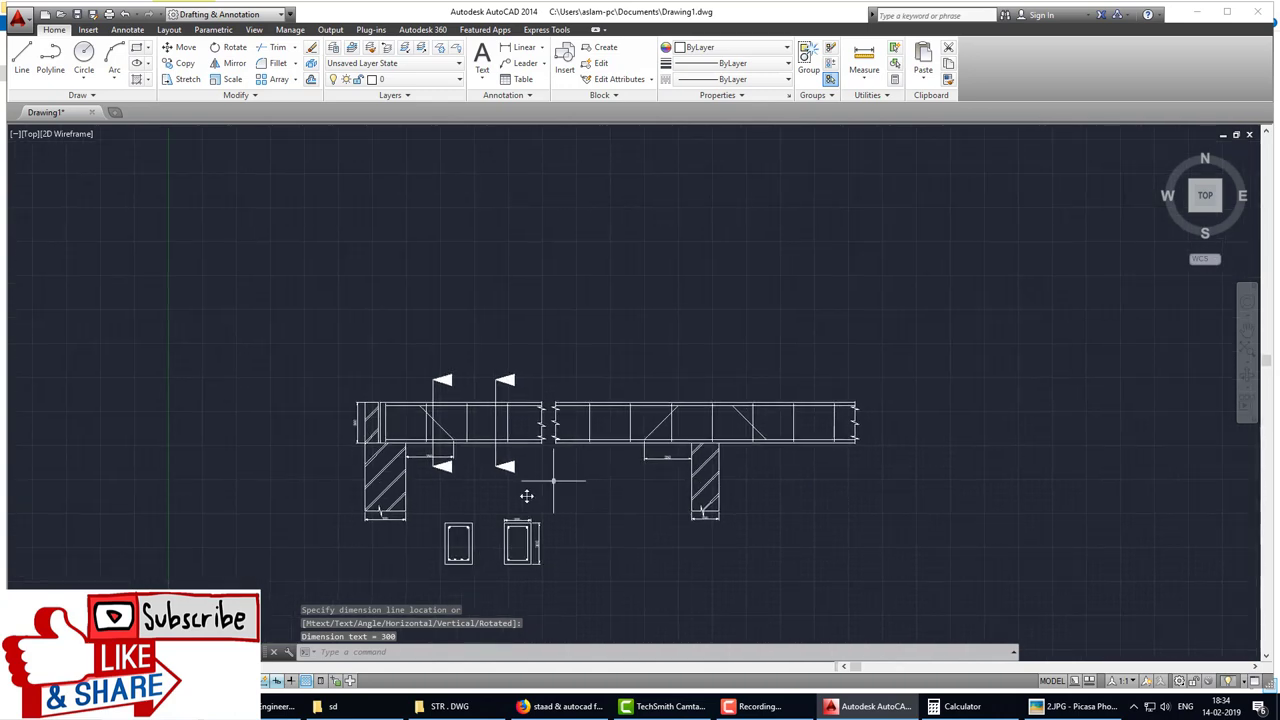
pyautogui.scroll(4, 522, 534)
pyautogui.scroll(-4, 555, 487)
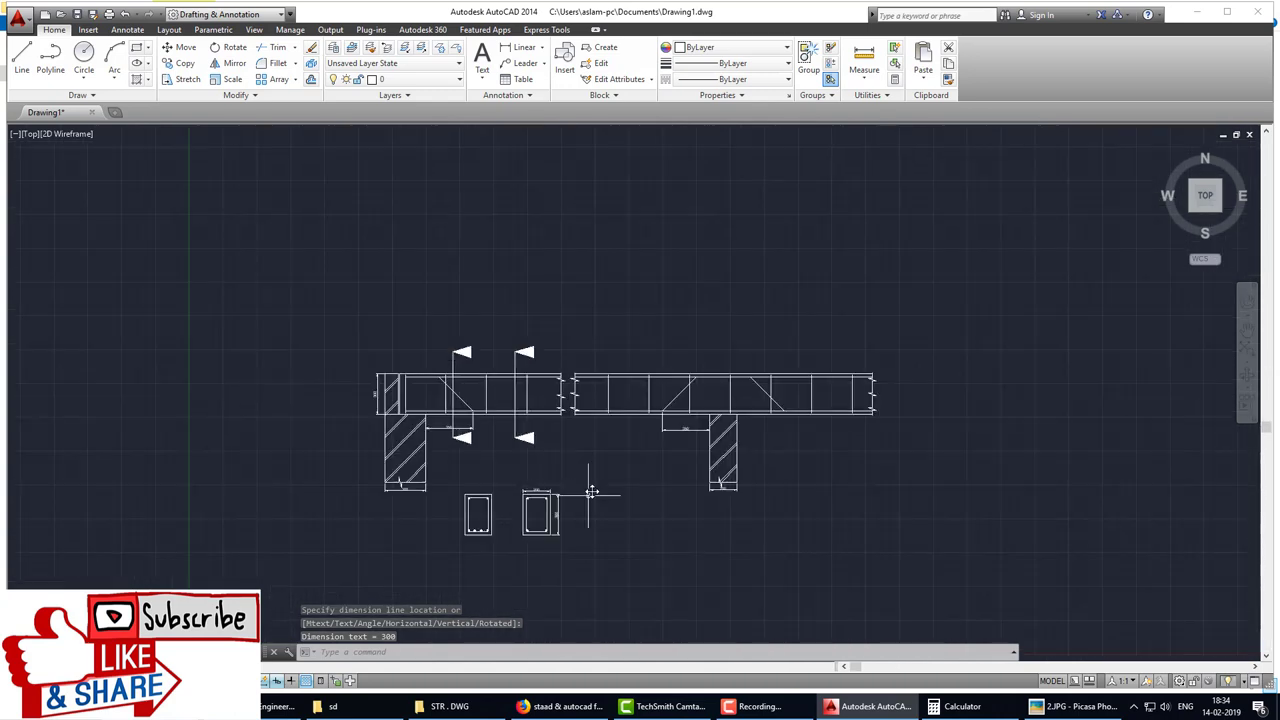
# Step: Add an R6 radius dimension to a section bar, then bring up the reference beam image
pyautogui.click(541, 48)
pyautogui.click(537, 177)
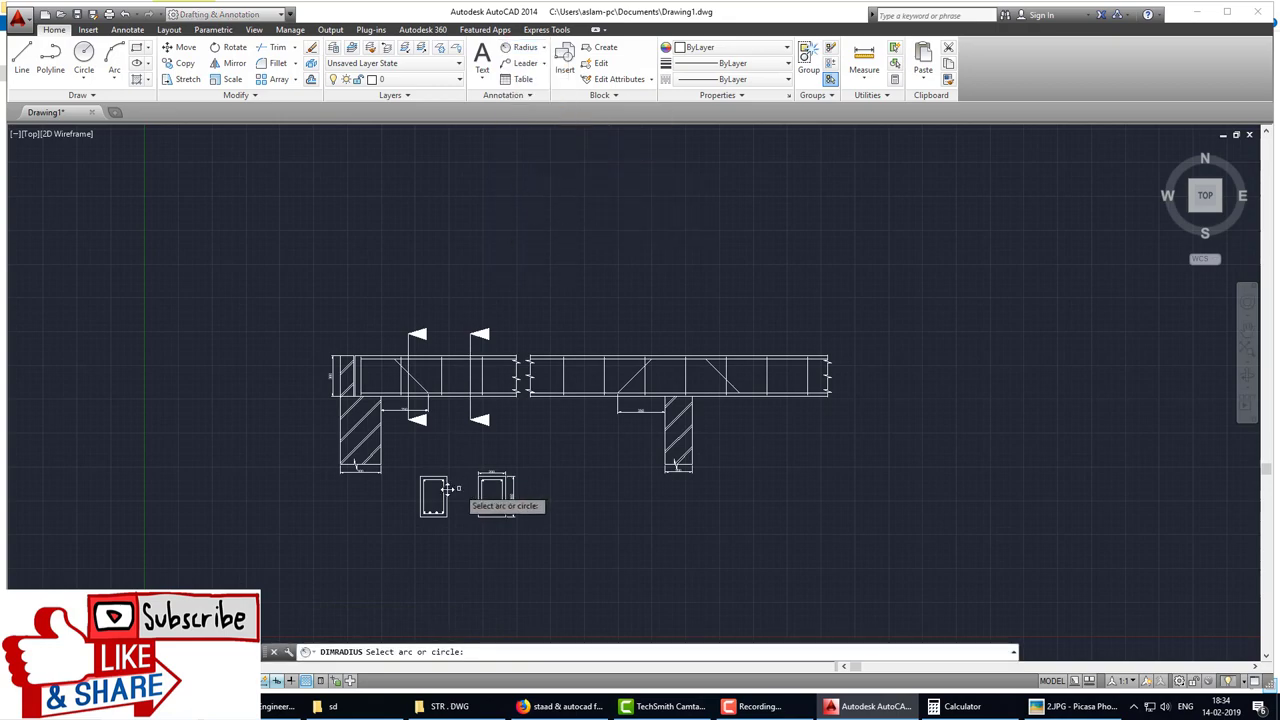
pyautogui.scroll(6, 447, 488)
pyautogui.click(426, 463)
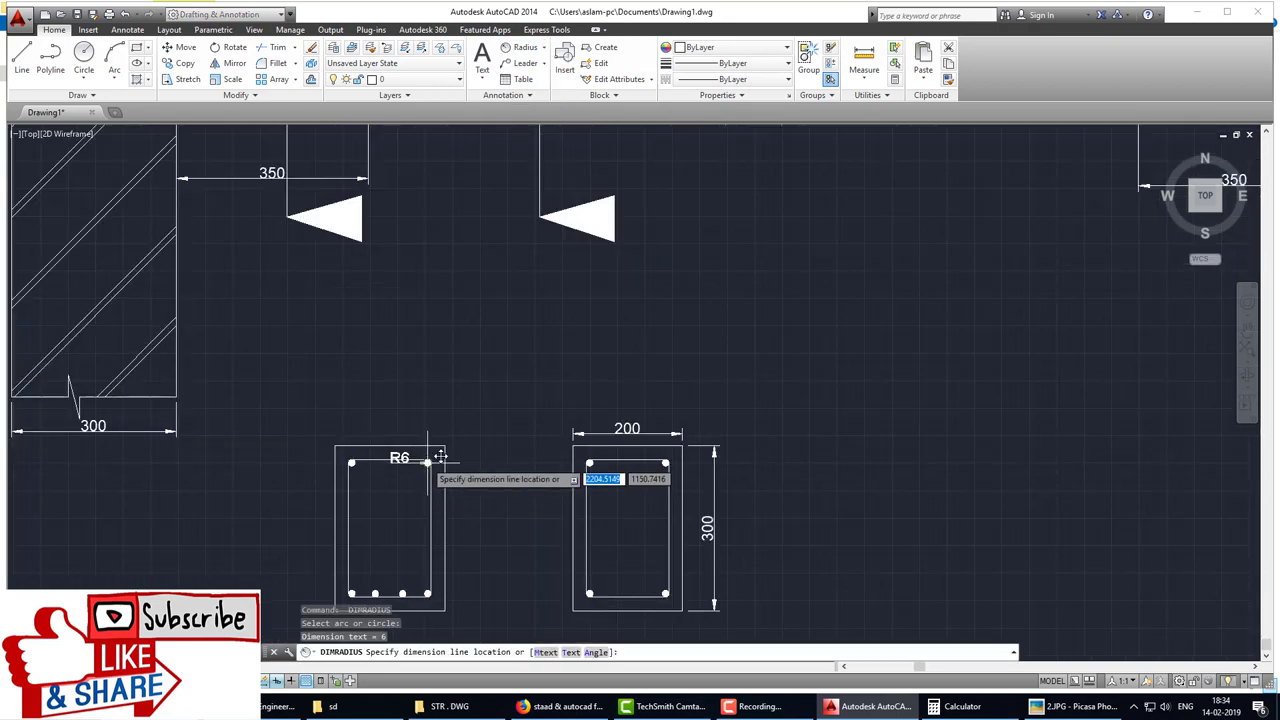
pyautogui.scroll(-8, 524, 416)
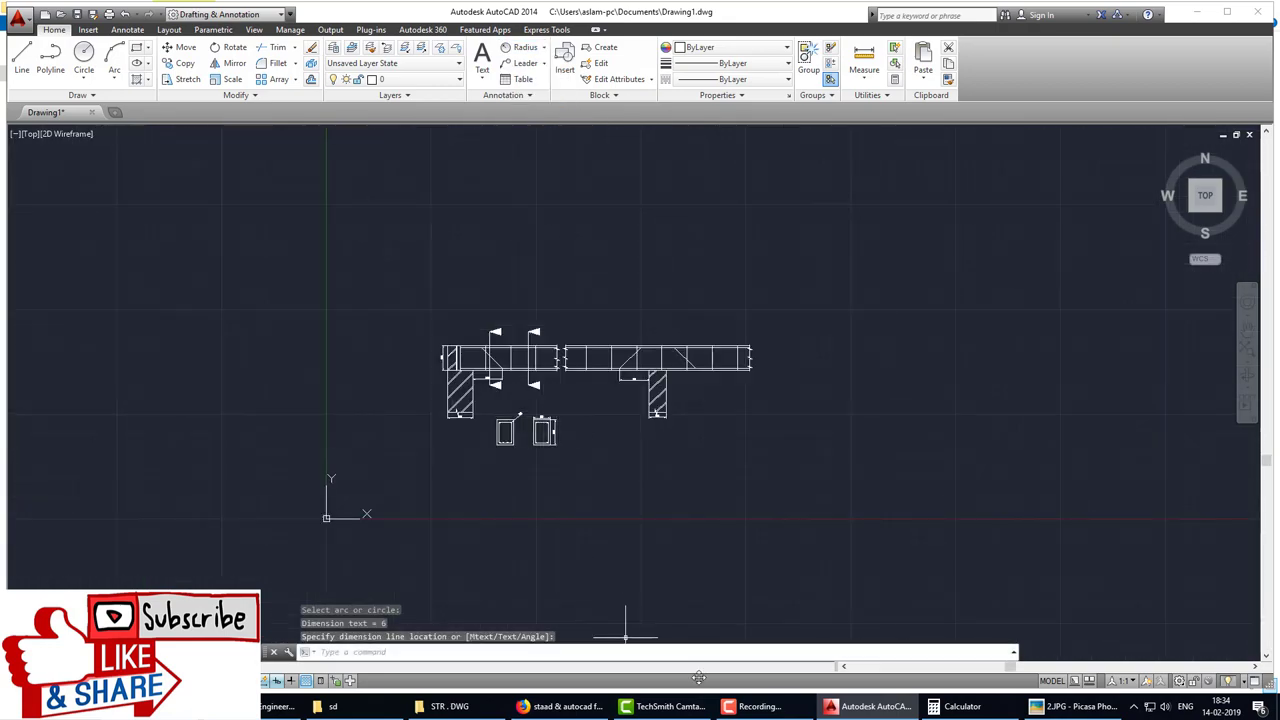
pyautogui.click(1075, 706)
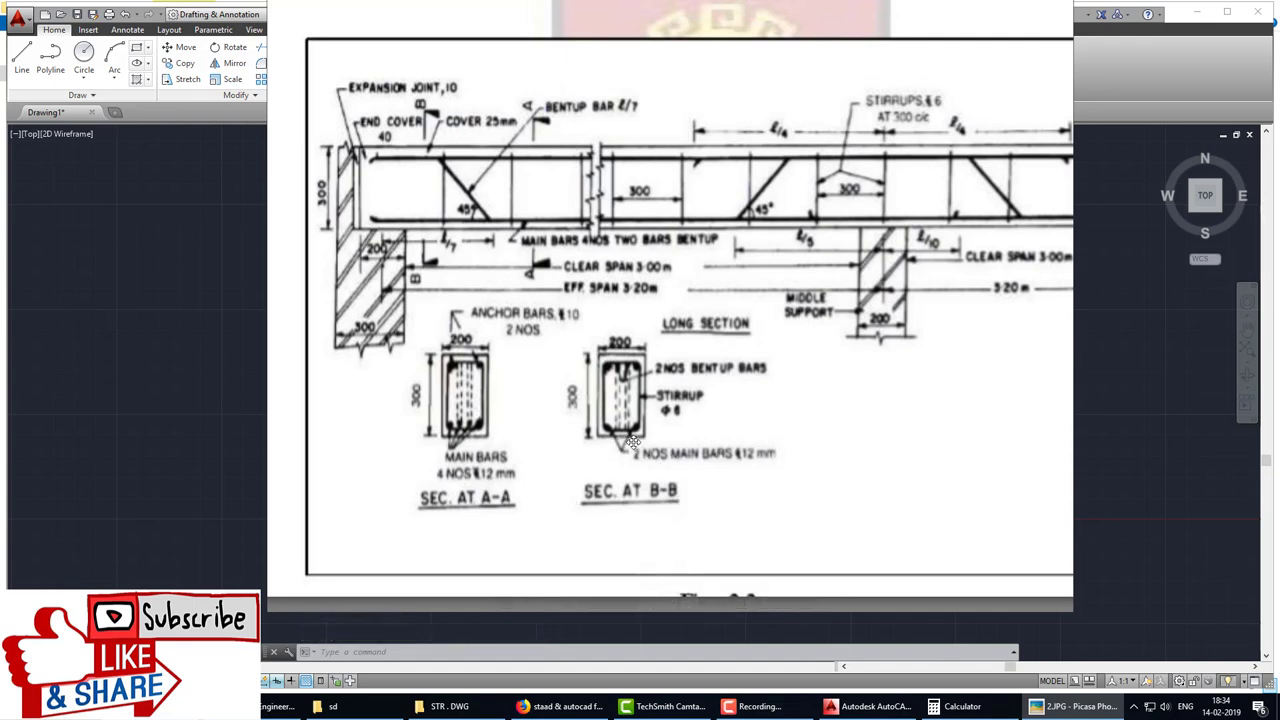
# Step: Leave the Picasa reference sketch and bring the AutoCAD drawing back to the front
pyautogui.press('ctrl')
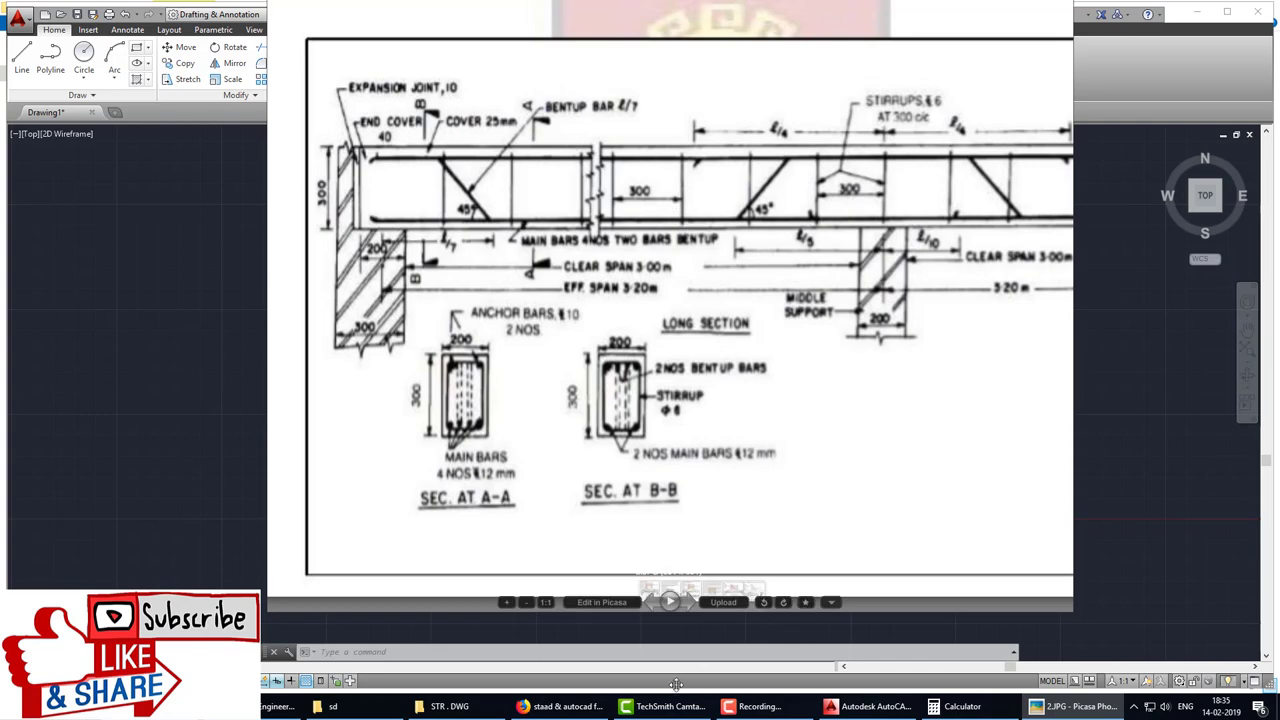
pyautogui.click(822, 708)
# Step: Add a 45° angular dimension between the diagonal bent-up bar and the horizontal bottom bar
pyautogui.scroll(3, 571, 400)
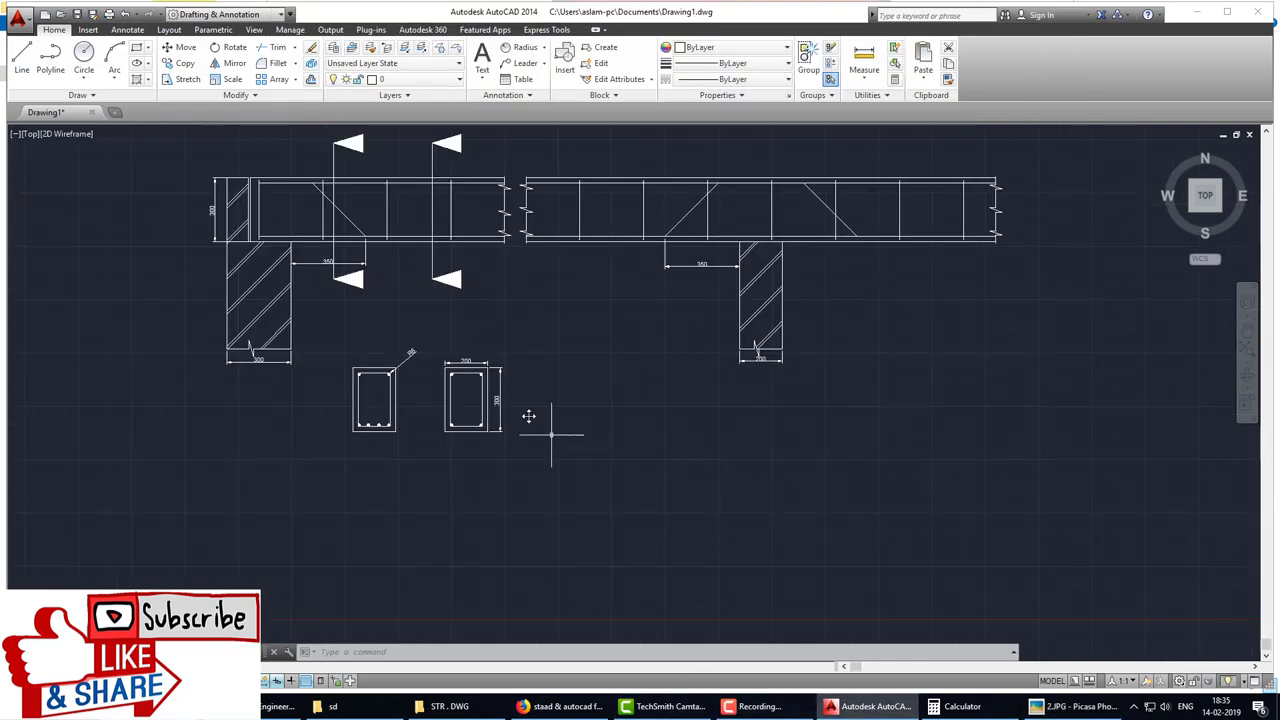
pyautogui.scroll(1, 400, 438)
pyautogui.moveTo(434, 330); pyautogui.dragTo(530, 419, button='middle')
pyautogui.scroll(-3, 530, 419)
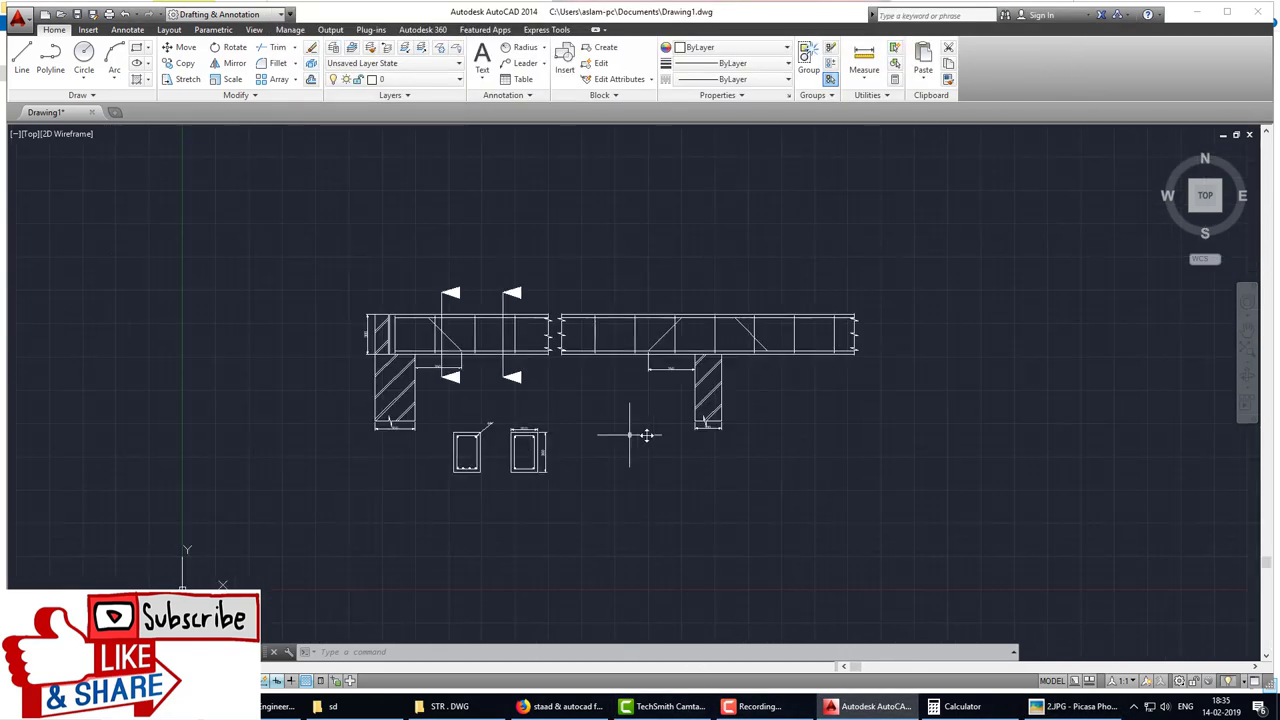
pyautogui.scroll(1, 560, 434)
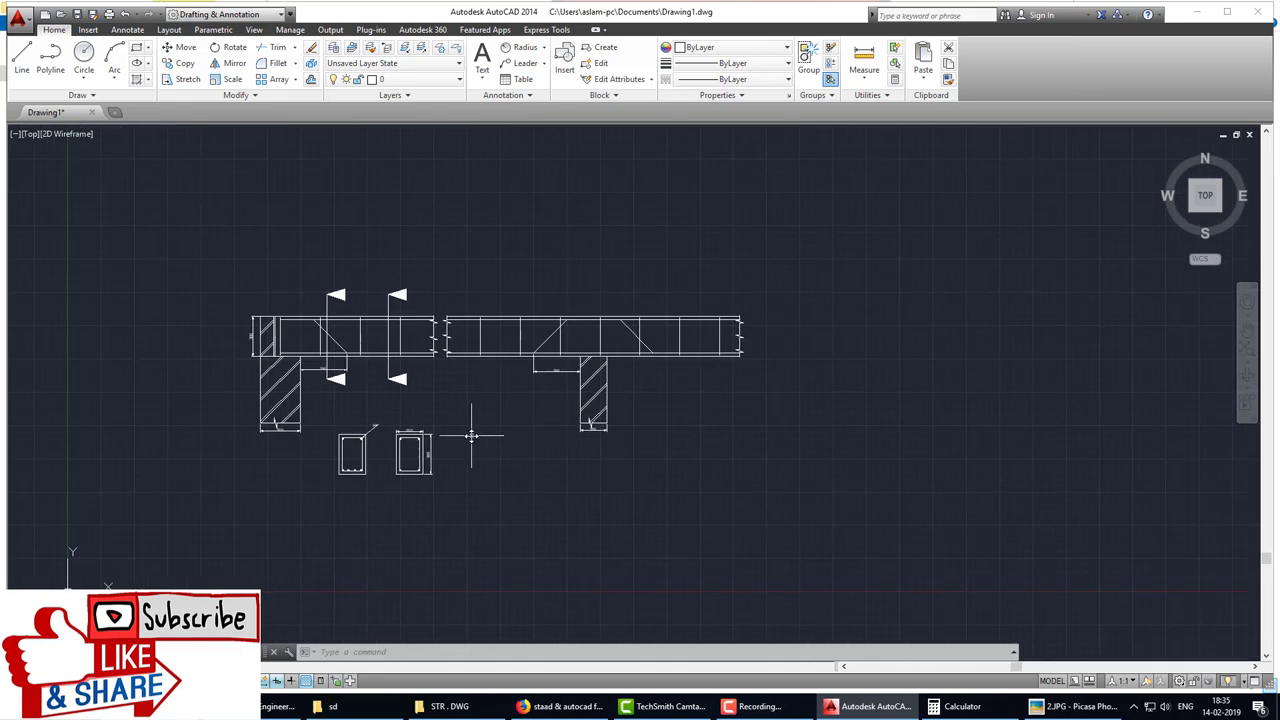
pyautogui.scroll(2, 410, 337)
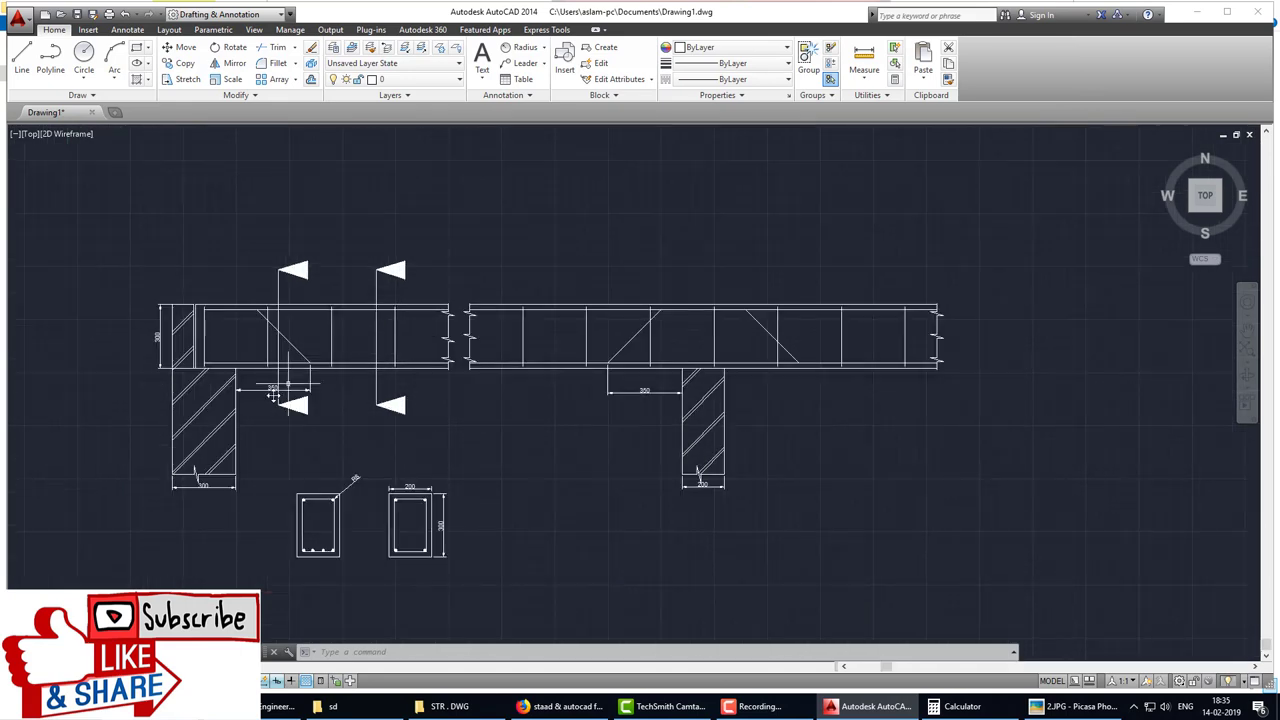
pyautogui.click(544, 47)
pyautogui.click(530, 121)
pyautogui.scroll(5, 280, 345)
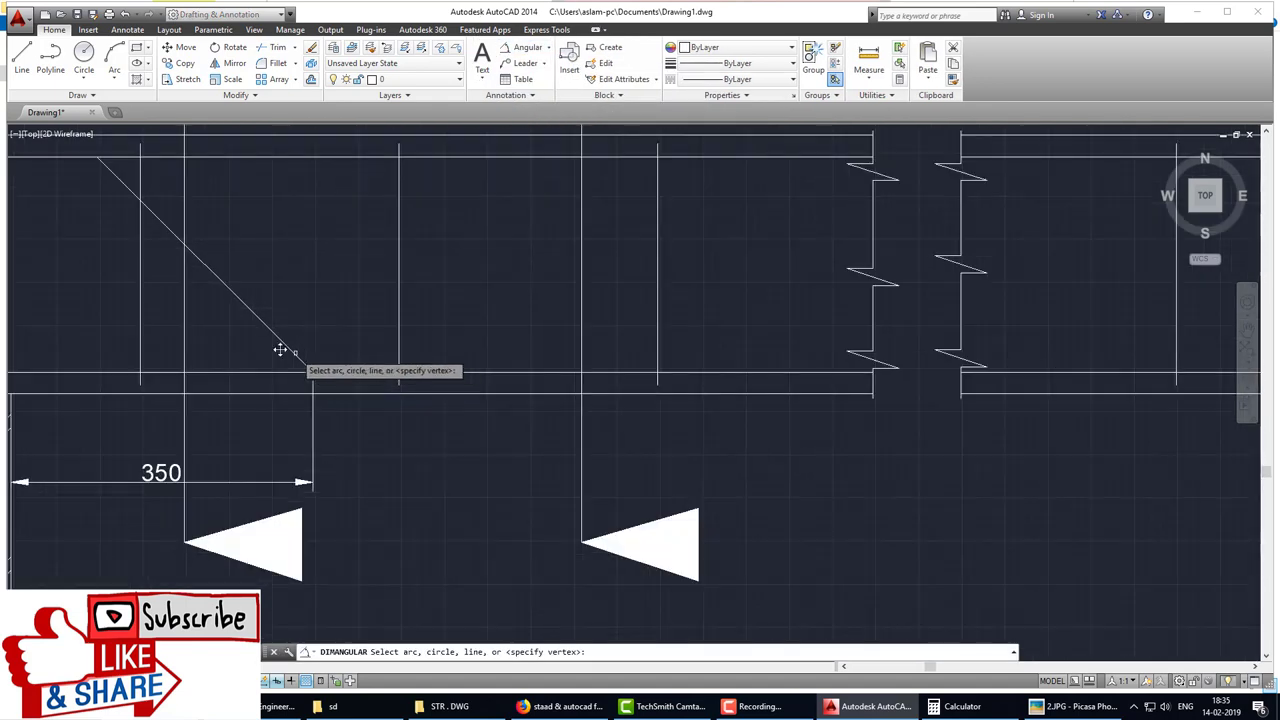
pyautogui.click(275, 337)
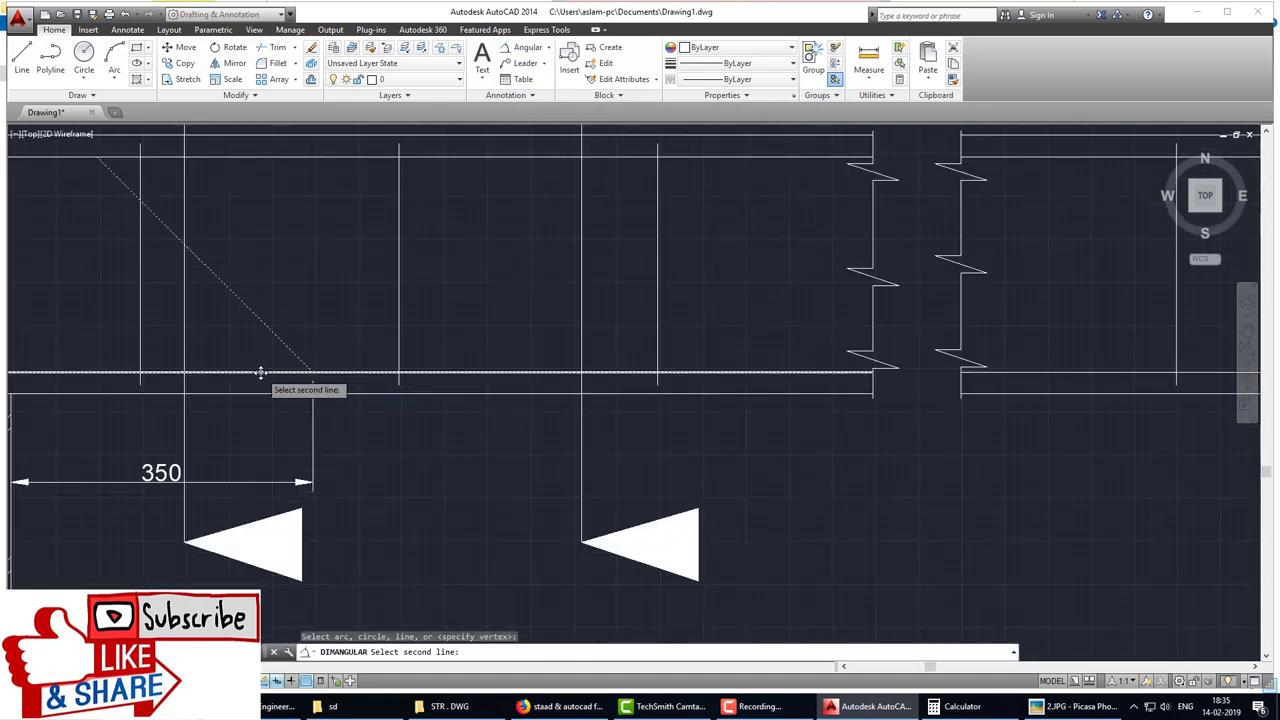
pyautogui.click(260, 372)
pyautogui.click(235, 345)
pyautogui.scroll(-4, 290, 370)
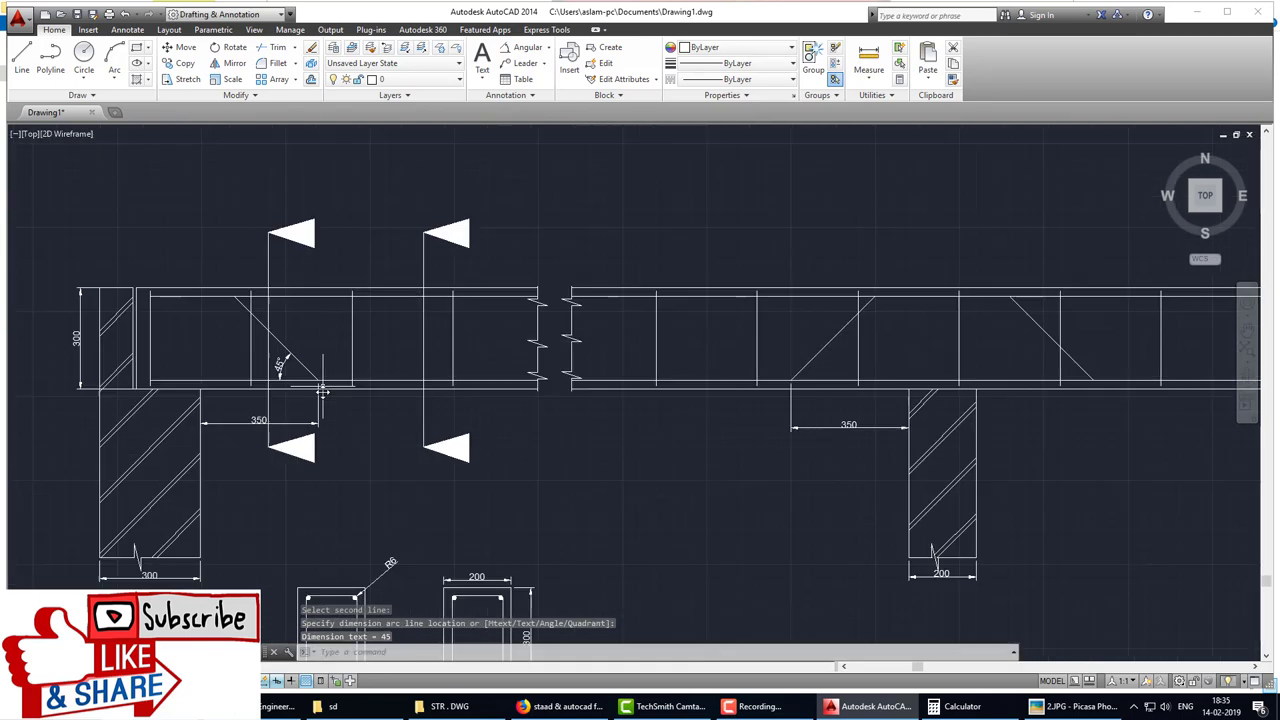
pyautogui.press('Escape')
pyautogui.scroll(-2, 345, 390)
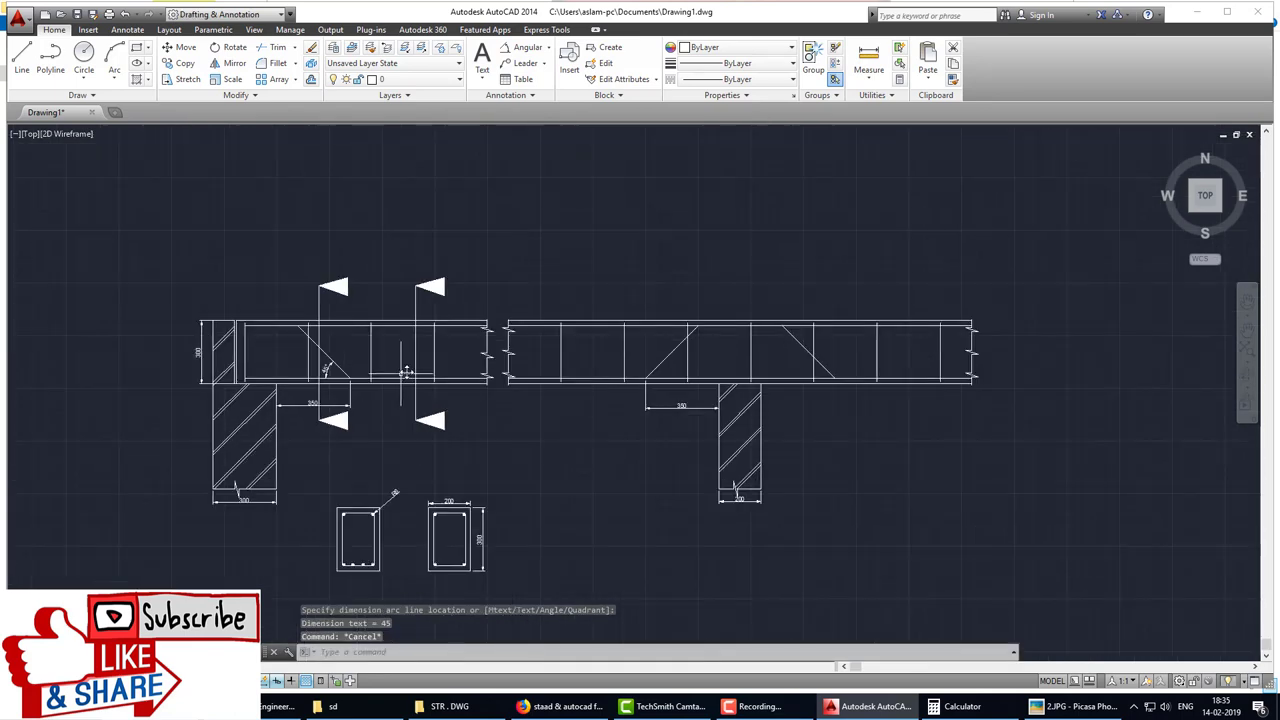
pyautogui.moveTo(351, 386); pyautogui.dragTo(318, 388, button='middle')
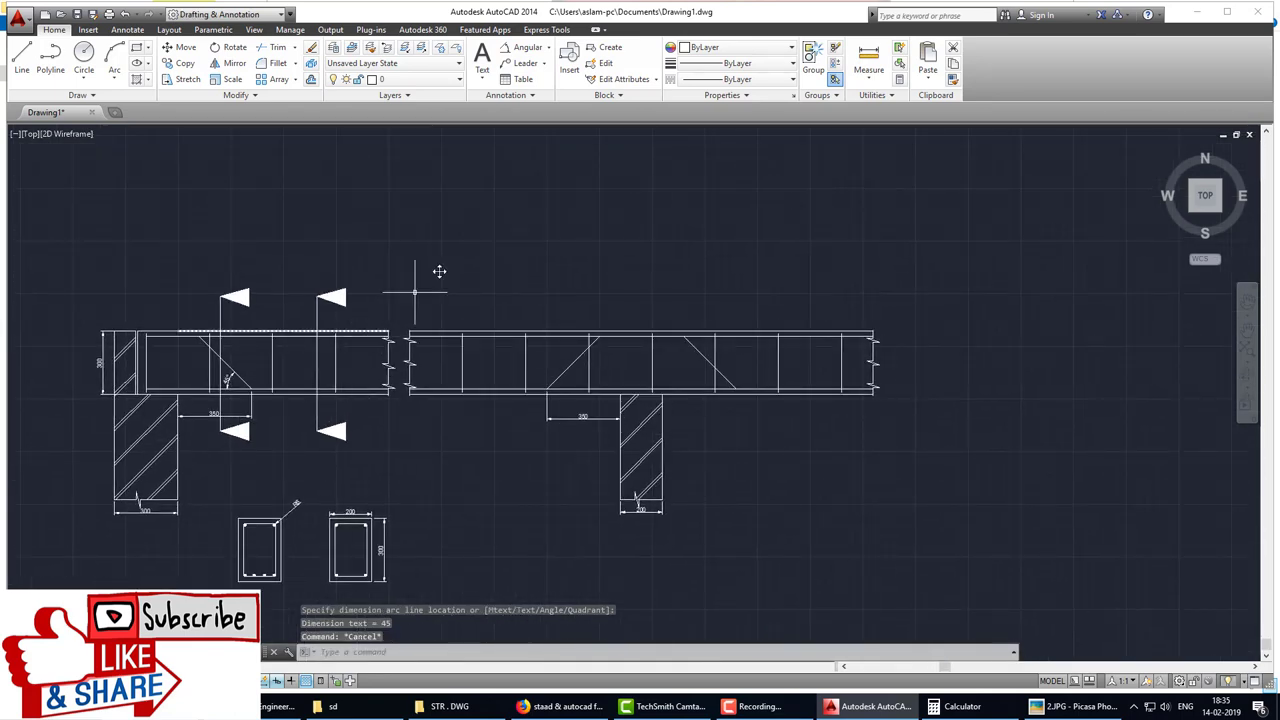
pyautogui.moveTo(434, 274); pyautogui.dragTo(410, 268, button='middle')
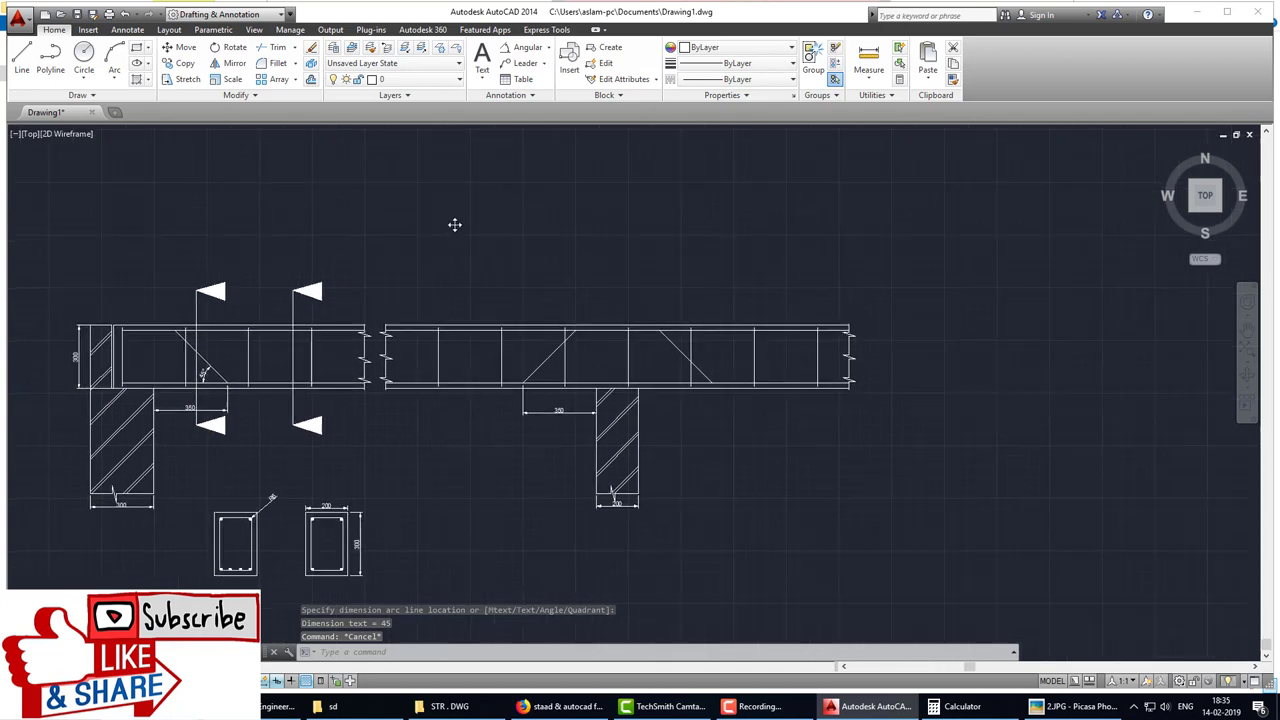
# Step: Create a '12 mm dia' multileader pointing at the leftmost bottom bar of the left cross-section
pyautogui.click(524, 62)
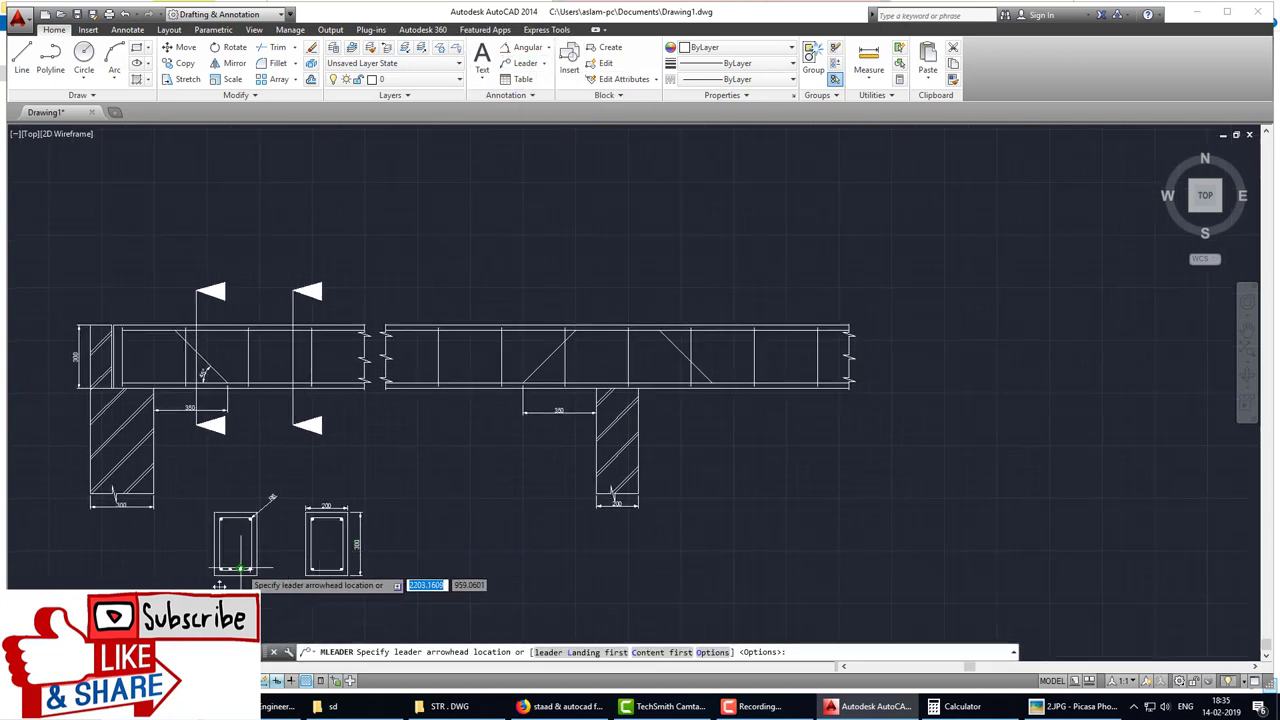
pyautogui.moveTo(215, 614); pyautogui.dragTo(280, 480, button='middle')
pyautogui.scroll(8, 280, 480)
pyautogui.click(387, 223)
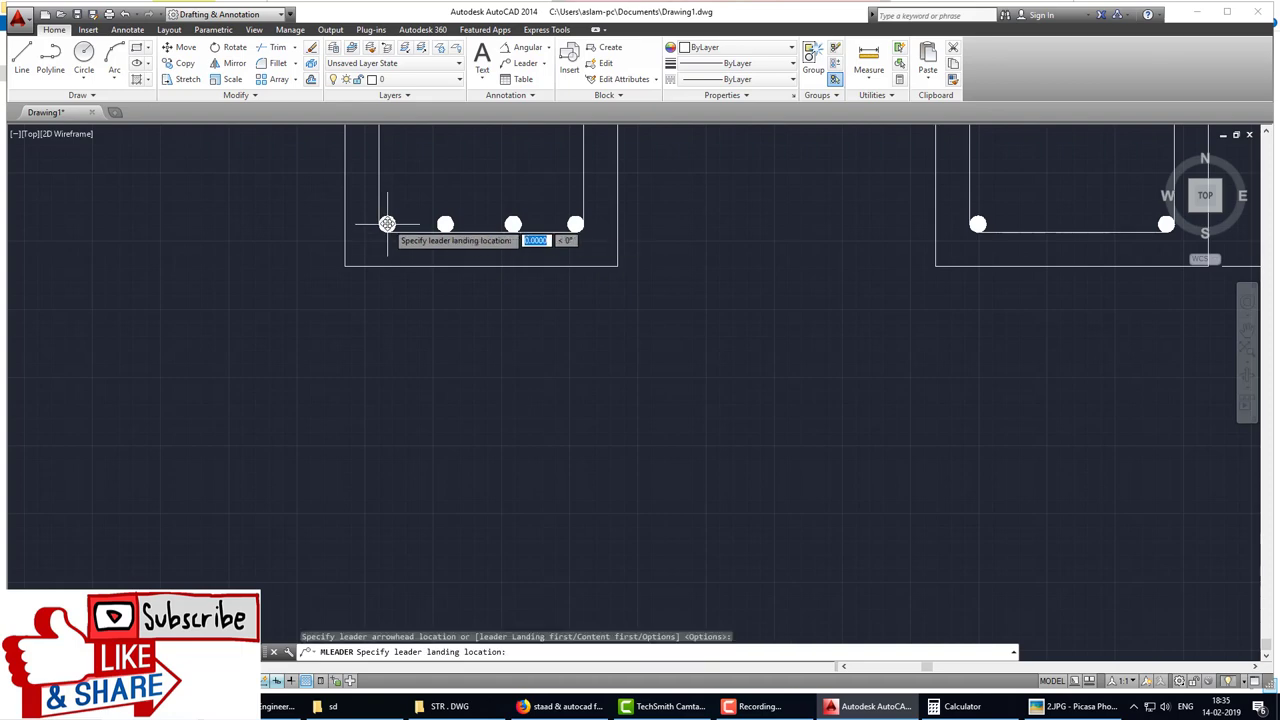
pyautogui.press('F8')
pyautogui.click(470, 436)
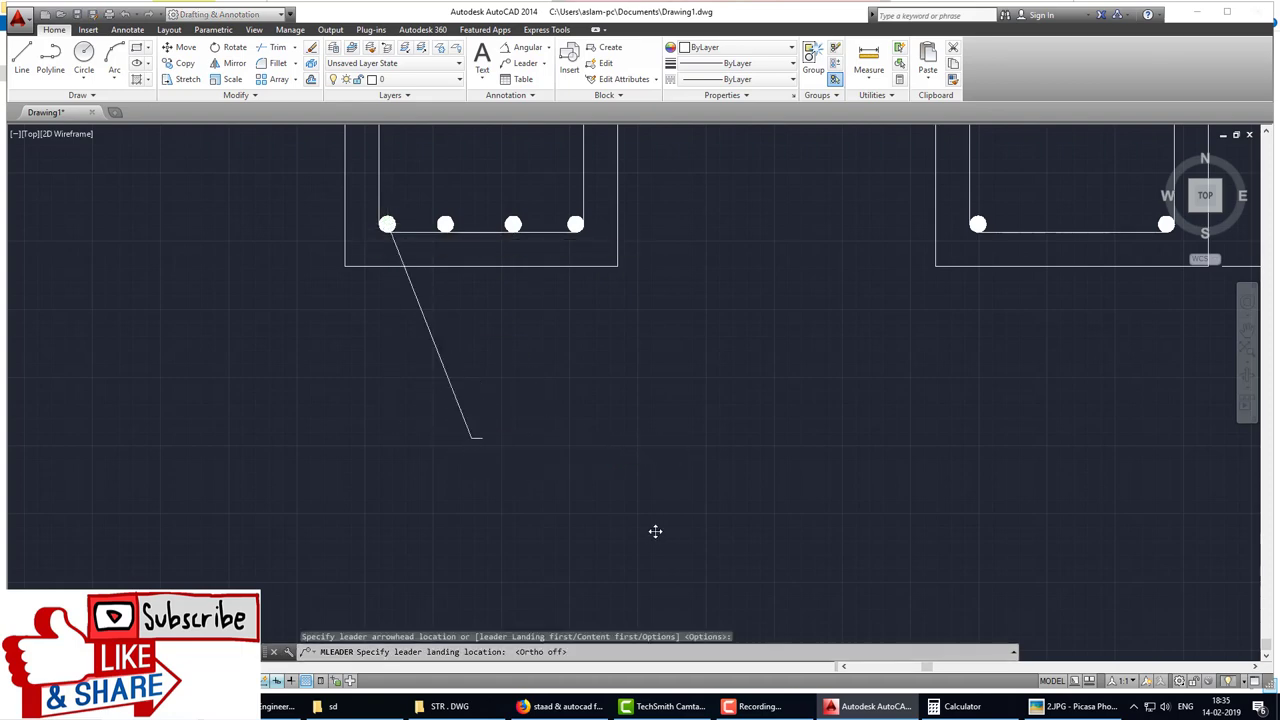
pyautogui.write('mm dia')
pyautogui.click(595, 473)
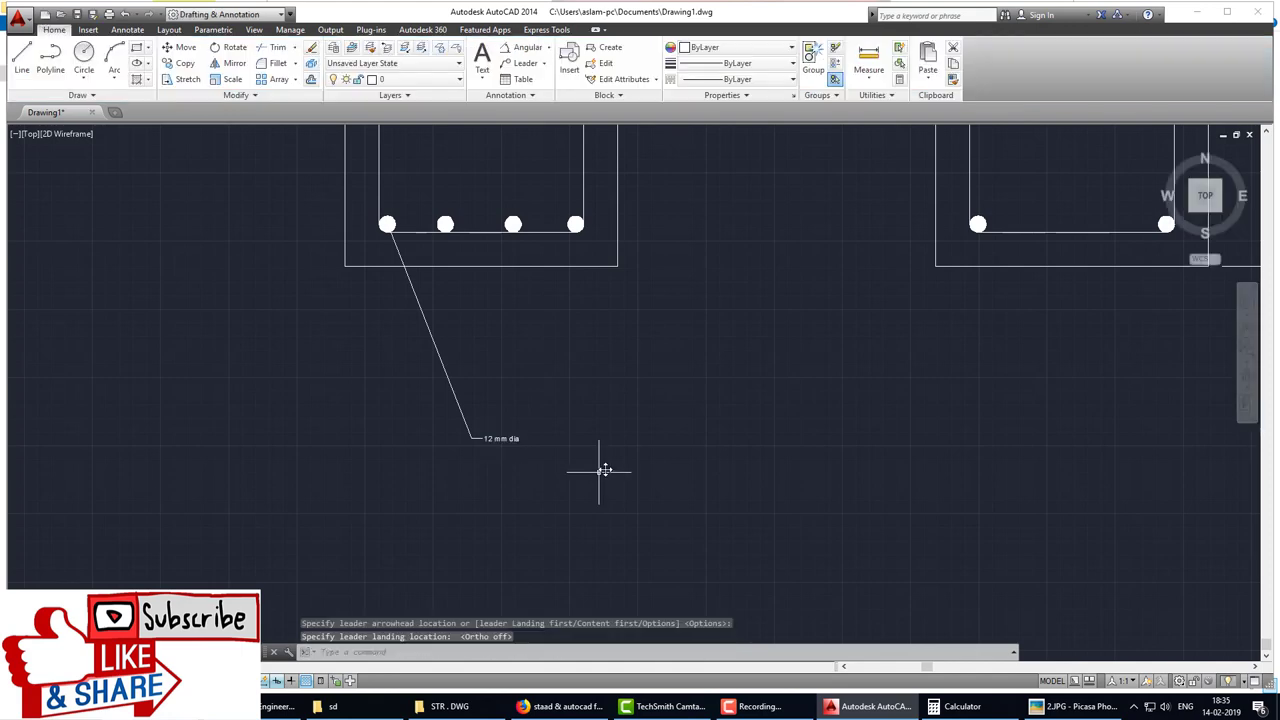
# Step: Add leaders from the '12 mm dia' label to the second, third and fourth bars
pyautogui.click(544, 63)
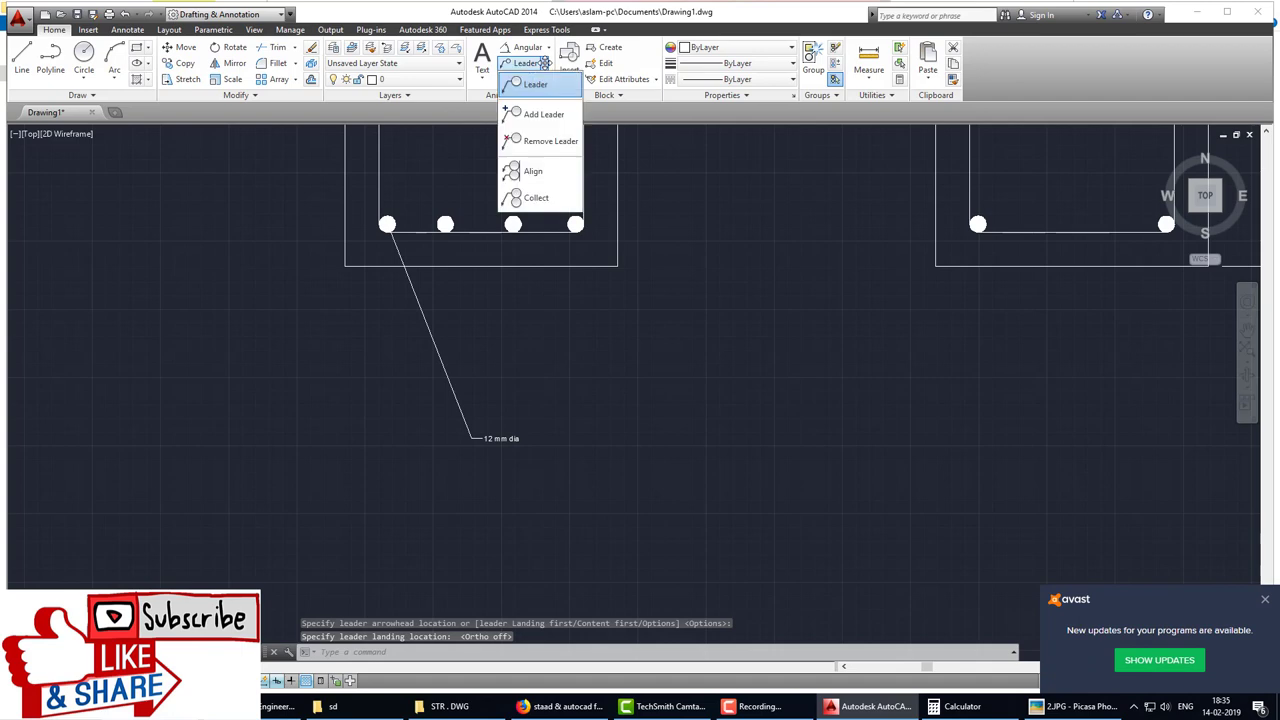
pyautogui.click(549, 113)
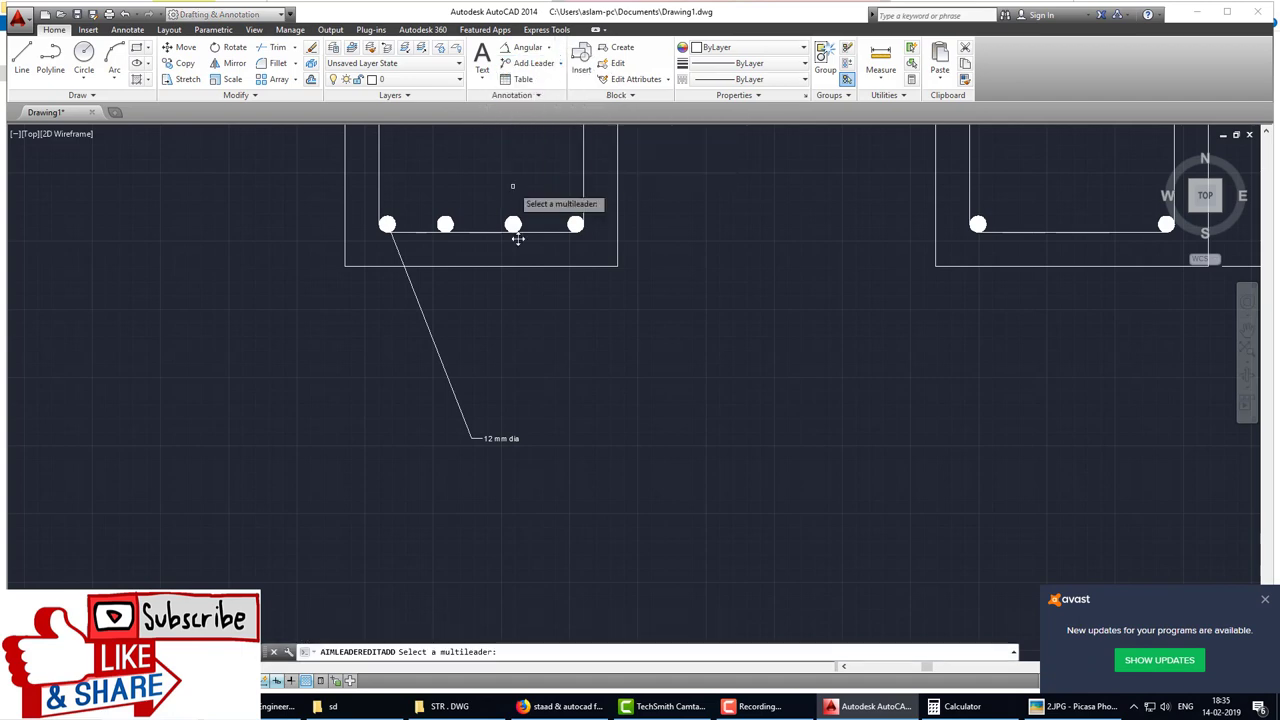
pyautogui.click(444, 360)
pyautogui.click(445, 226)
pyautogui.click(512, 226)
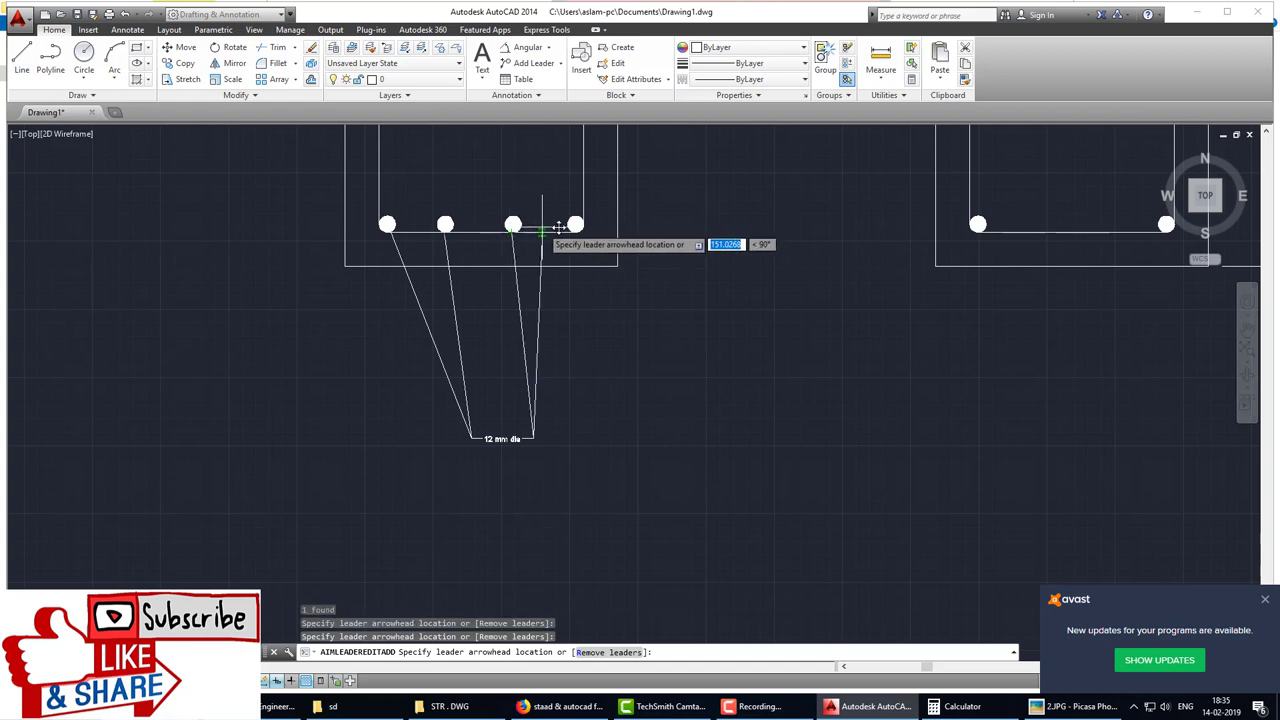
pyautogui.click(574, 224)
pyautogui.press('Escape')
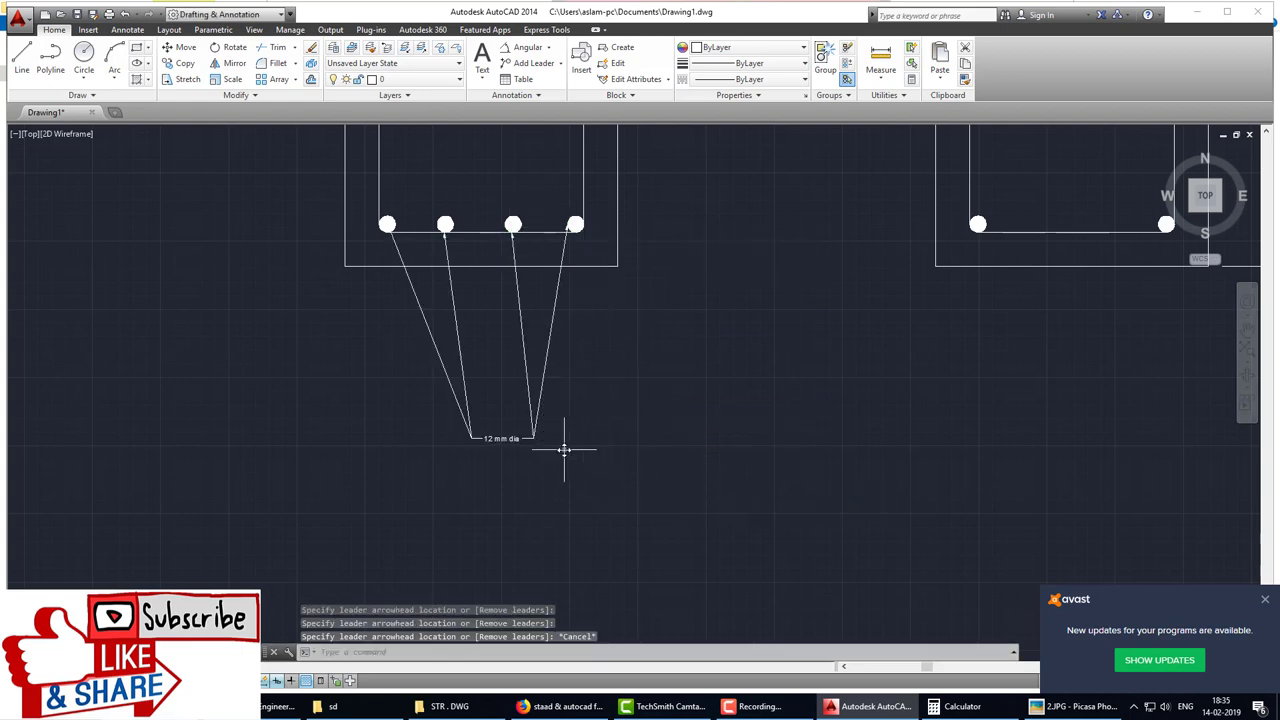
# Step: Set the Standard multileader style's text height to 10
pyautogui.click(560, 63)
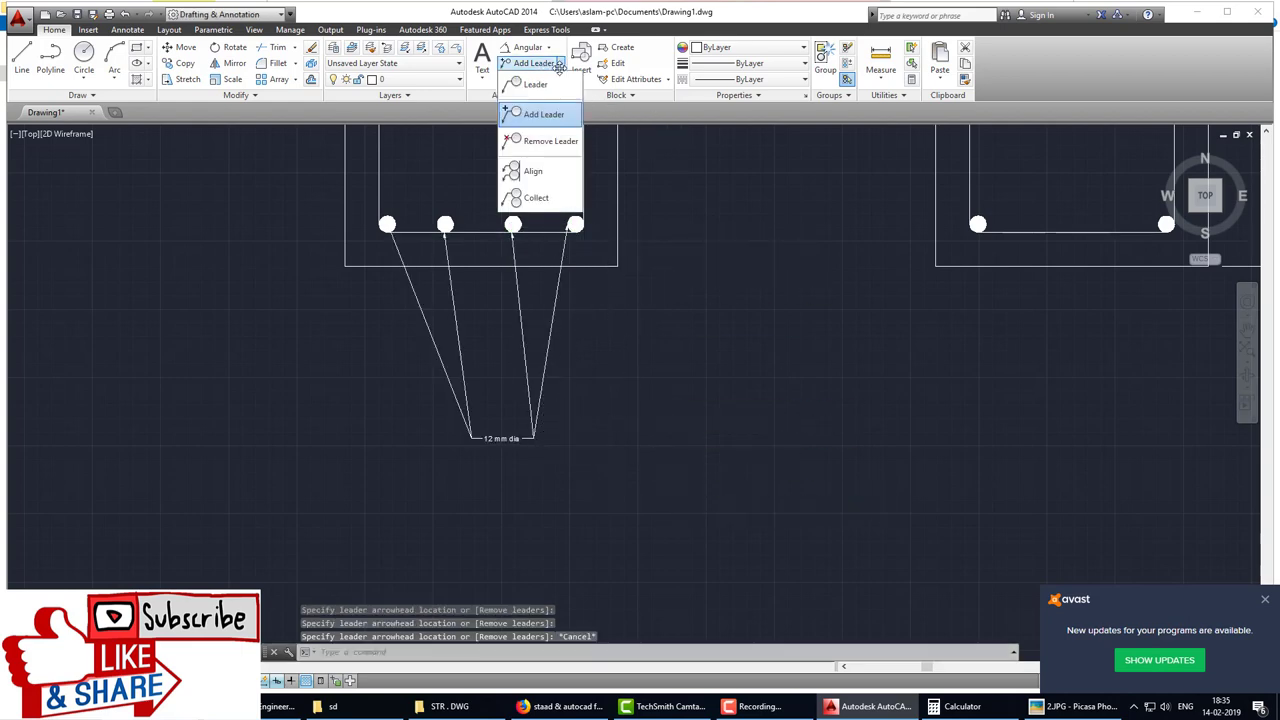
pyautogui.click(558, 85)
pyautogui.click(540, 95)
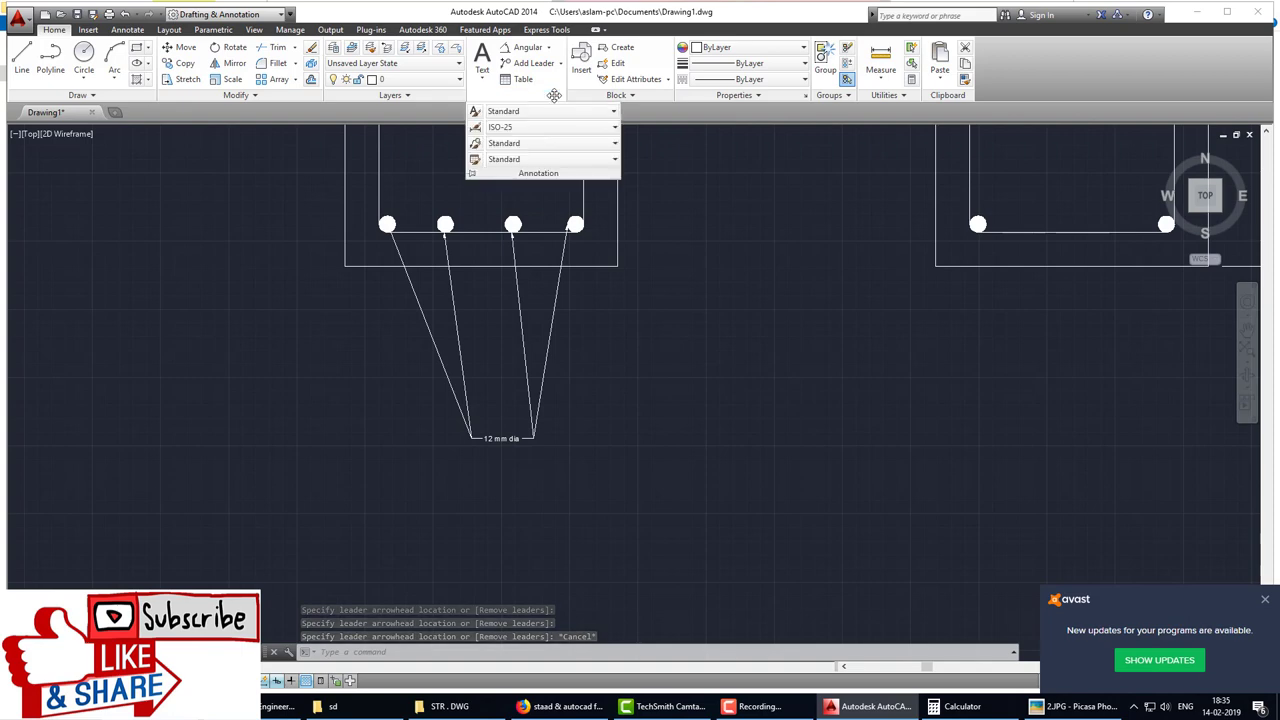
pyautogui.click(475, 143)
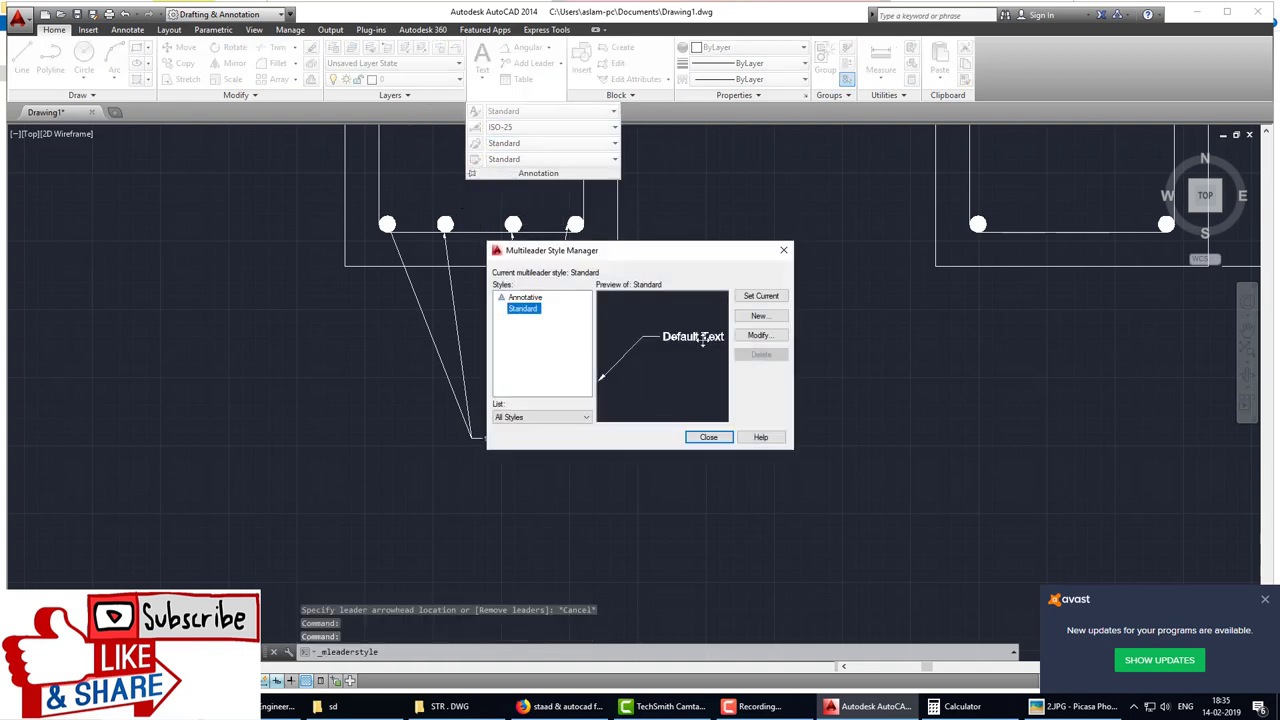
pyautogui.click(759, 335)
pyautogui.doubleClick(590, 337)
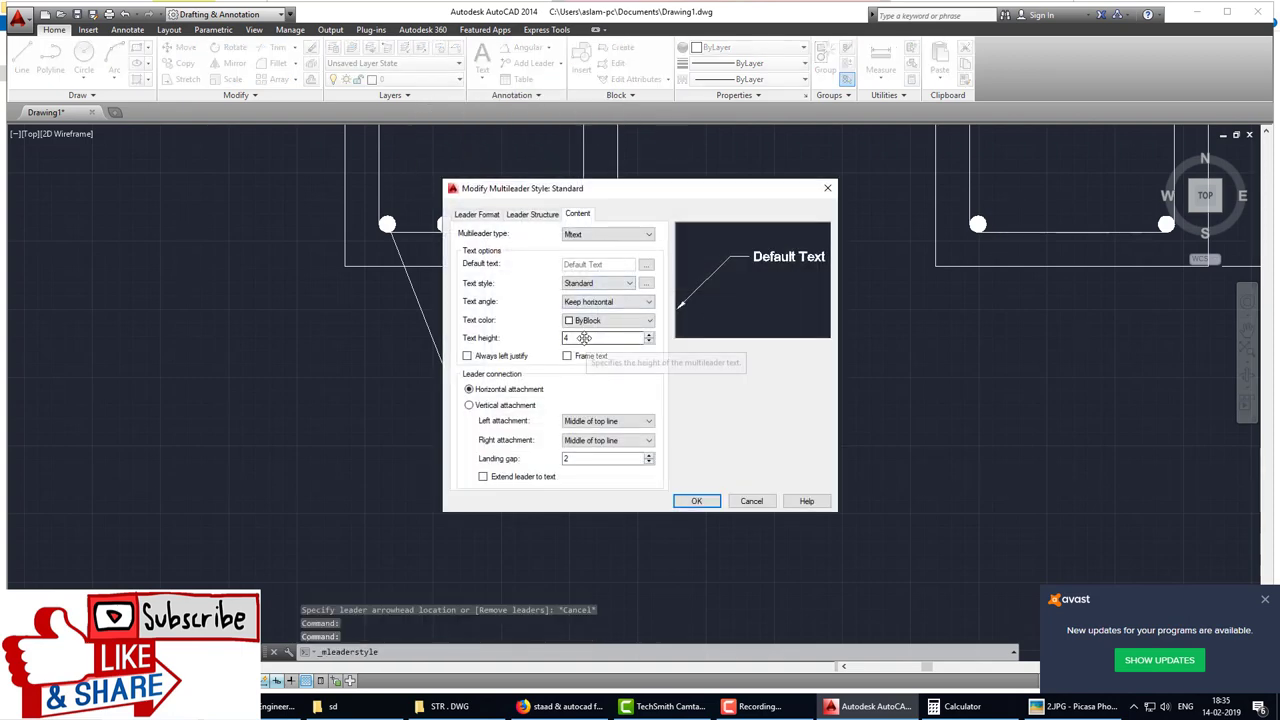
pyautogui.write('10')
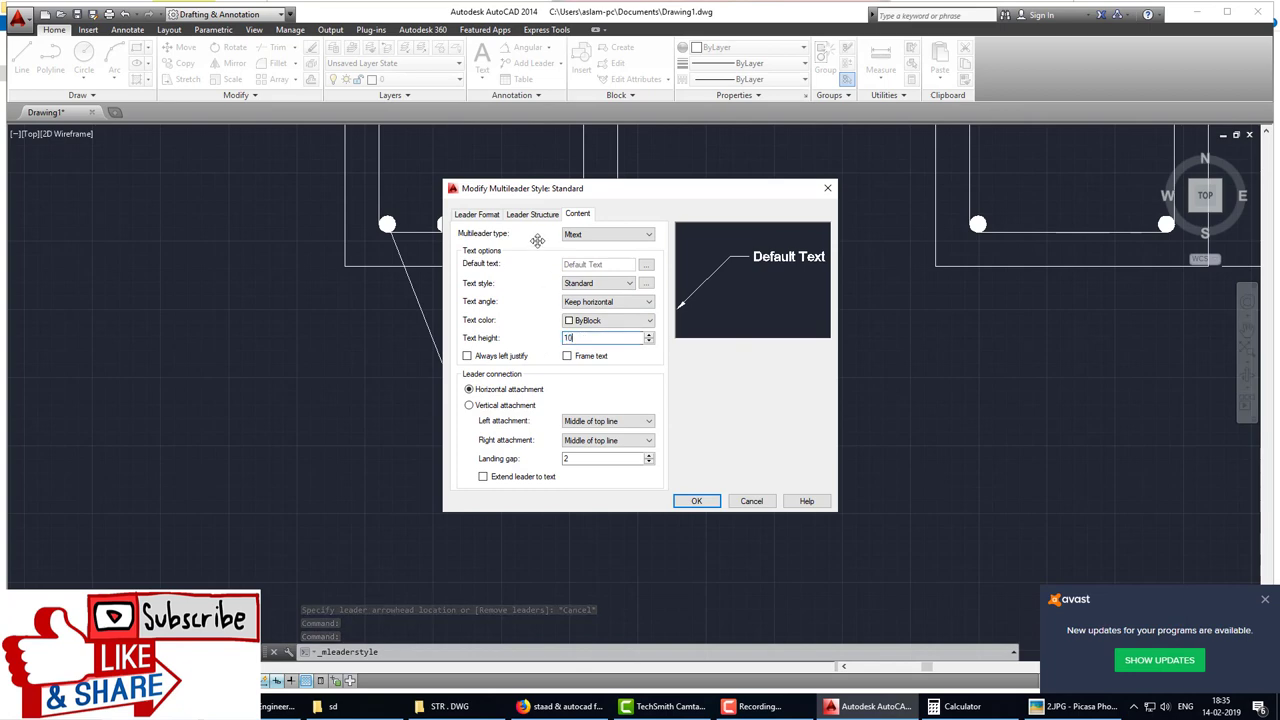
pyautogui.click(517, 216)
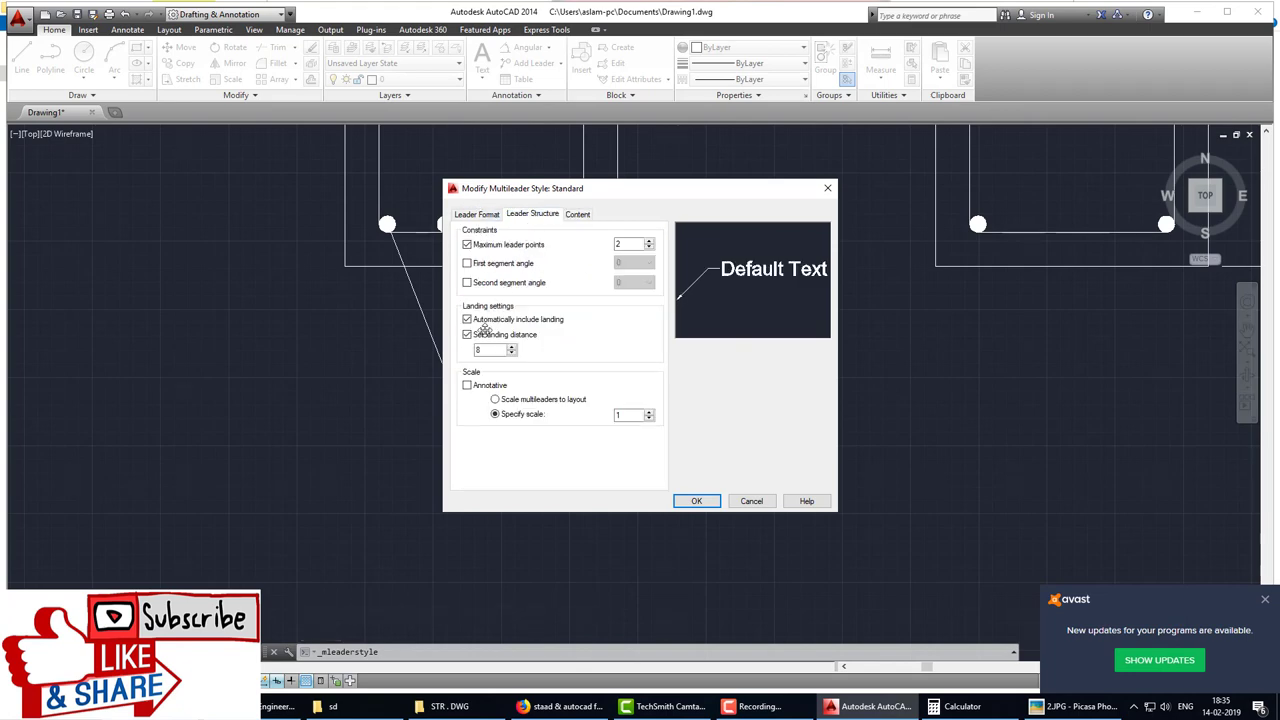
pyautogui.click(478, 214)
pyautogui.write('10')
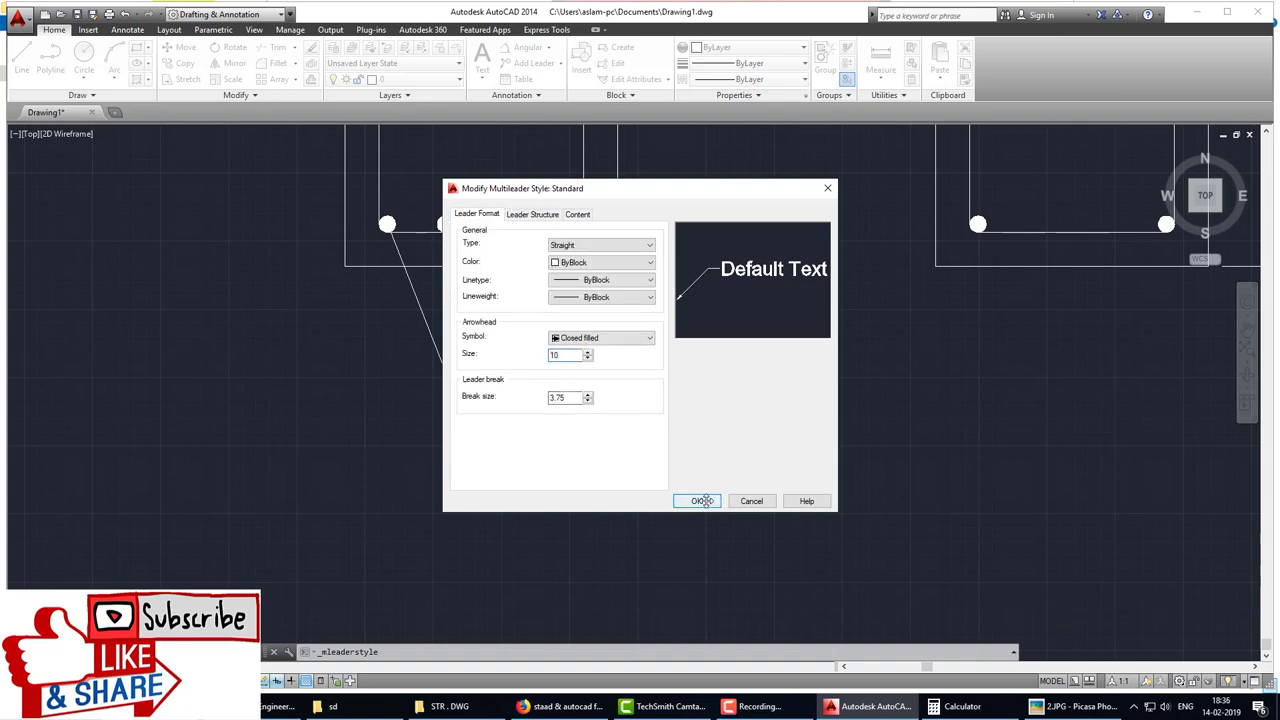
pyautogui.click(712, 501)
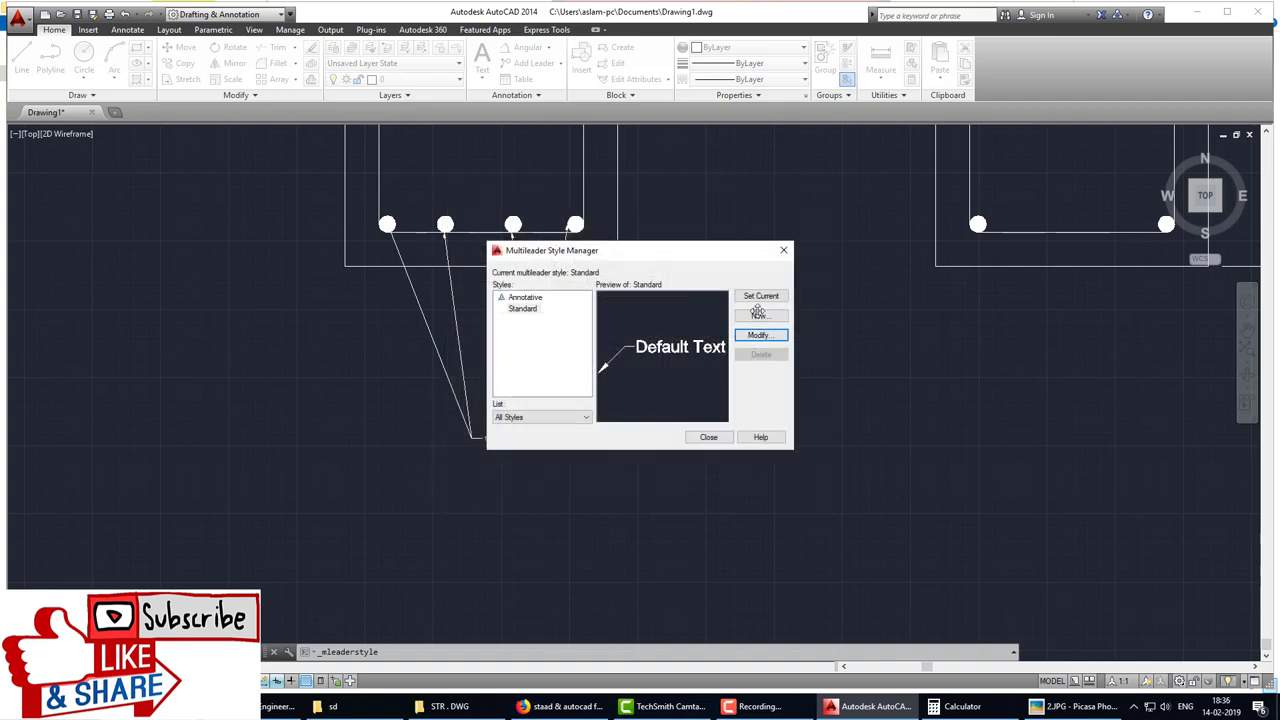
pyautogui.click(708, 437)
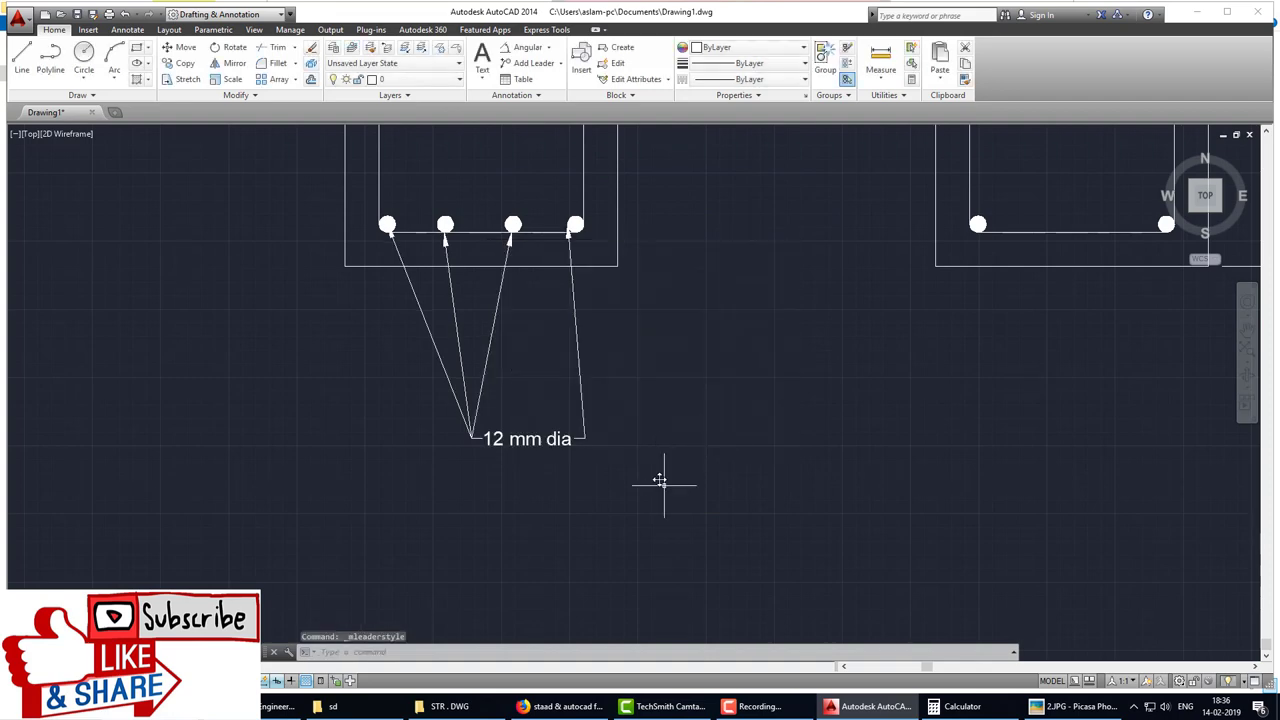
# Step: Place a multiline text box below the right cross-section reading 'BB Section' and save it
pyautogui.scroll(-4, 657, 466)
pyautogui.scroll(-1, 717, 450)
pyautogui.scroll(-2, 571, 486)
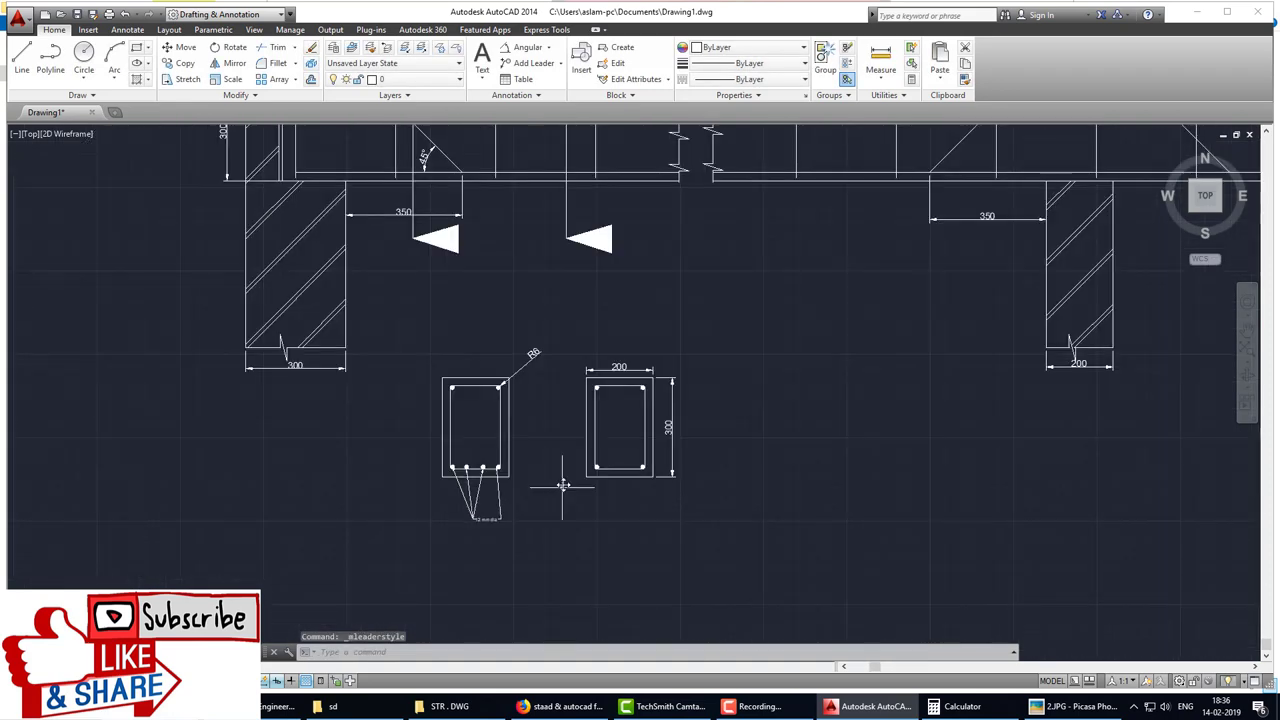
pyautogui.scroll(-2, 566, 486)
pyautogui.scroll(3, 609, 383)
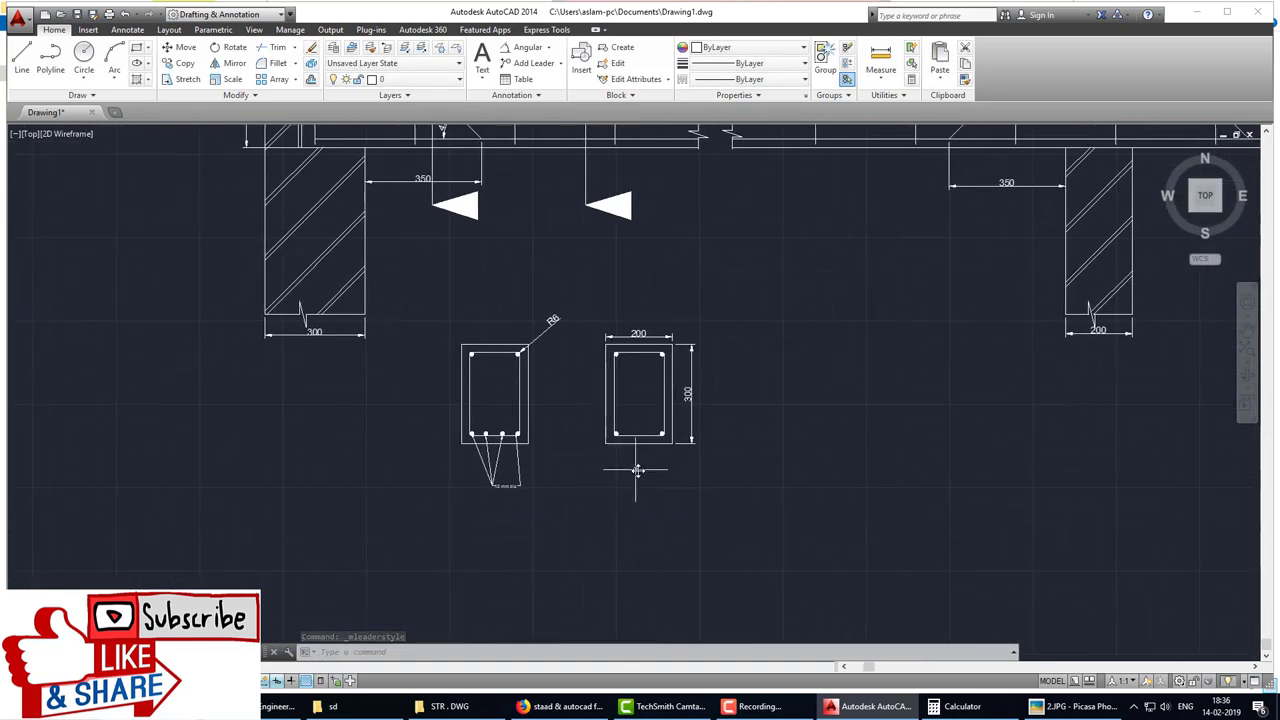
pyautogui.write('mt')
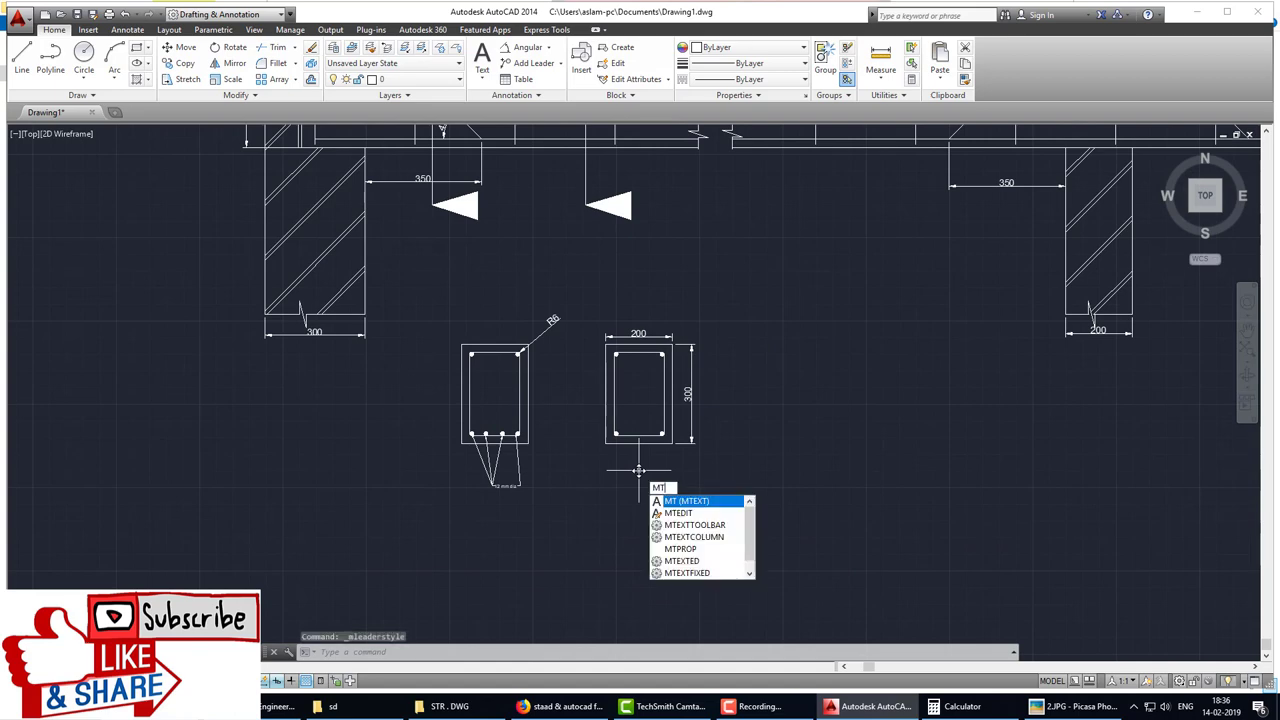
pyautogui.press('Return')
pyautogui.click(621, 478)
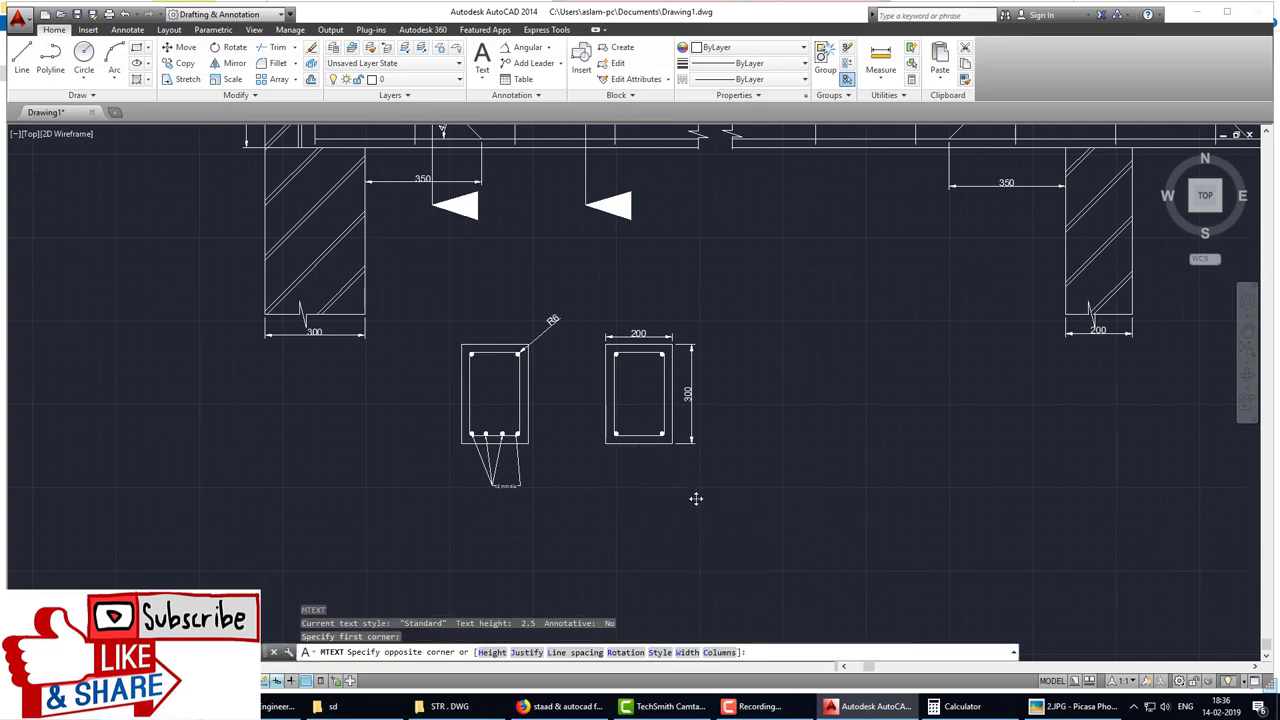
pyautogui.click(697, 503)
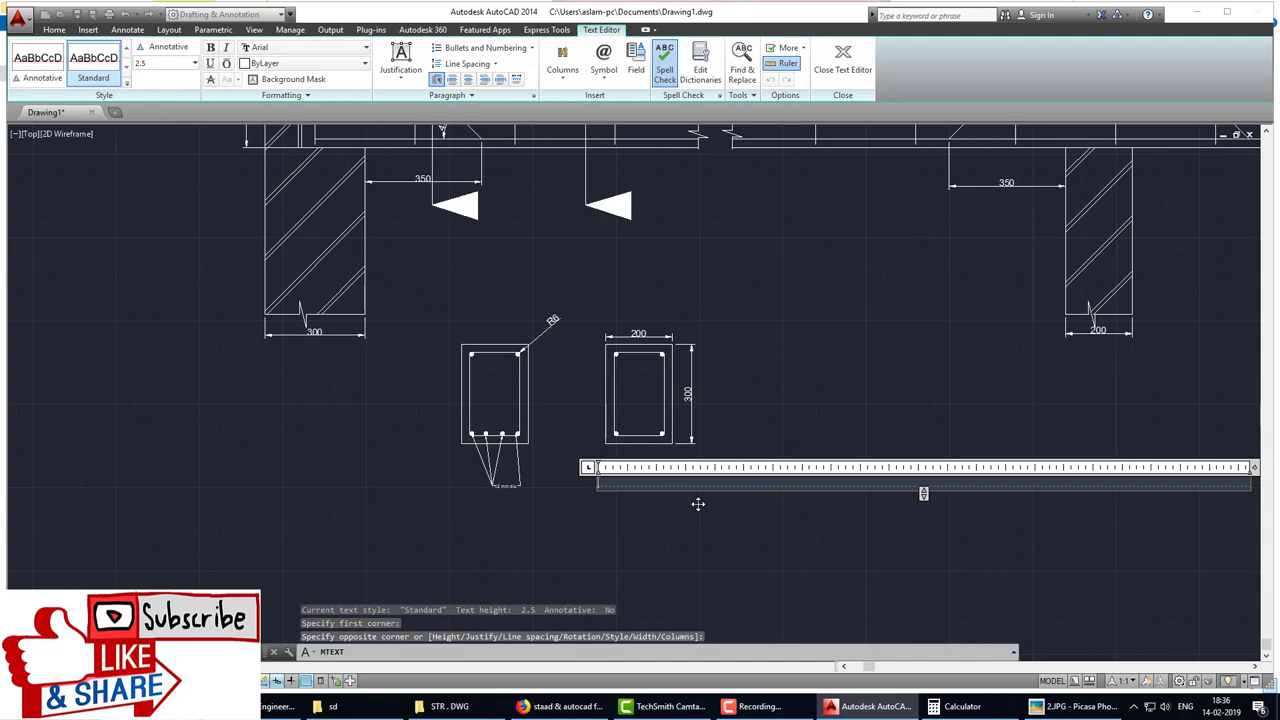
pyautogui.write('BB')
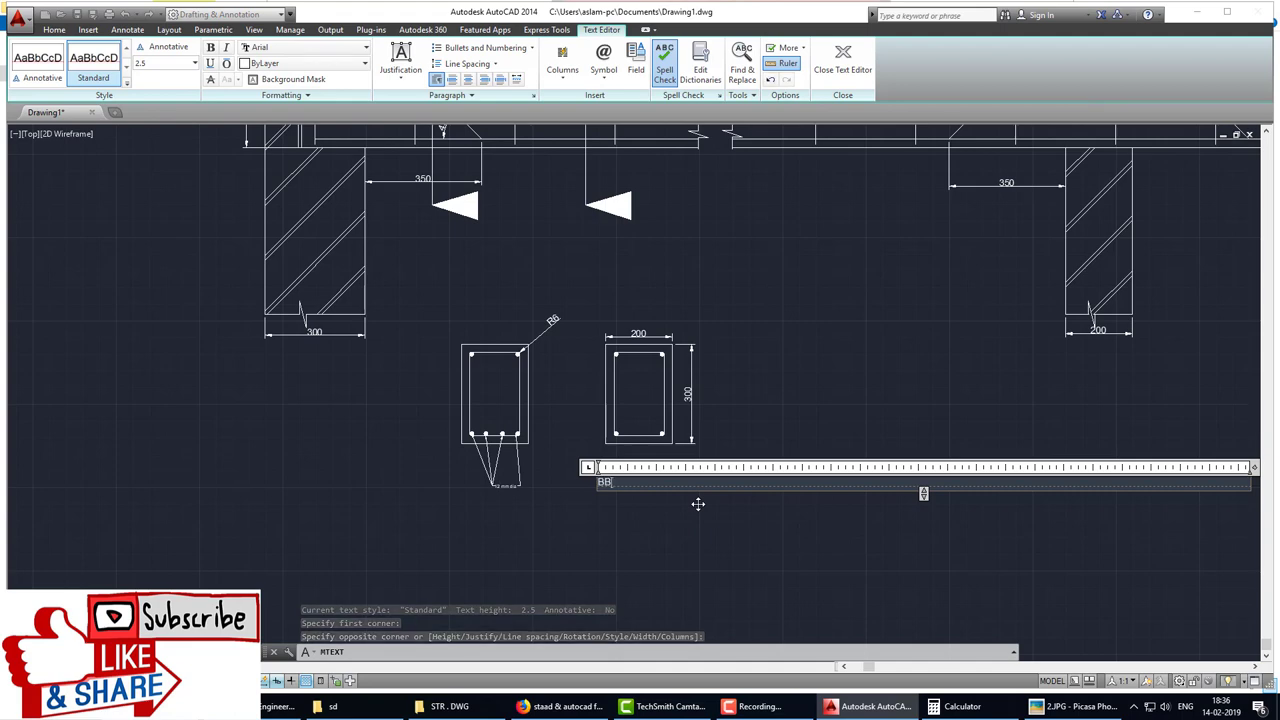
pyautogui.write(' Section')
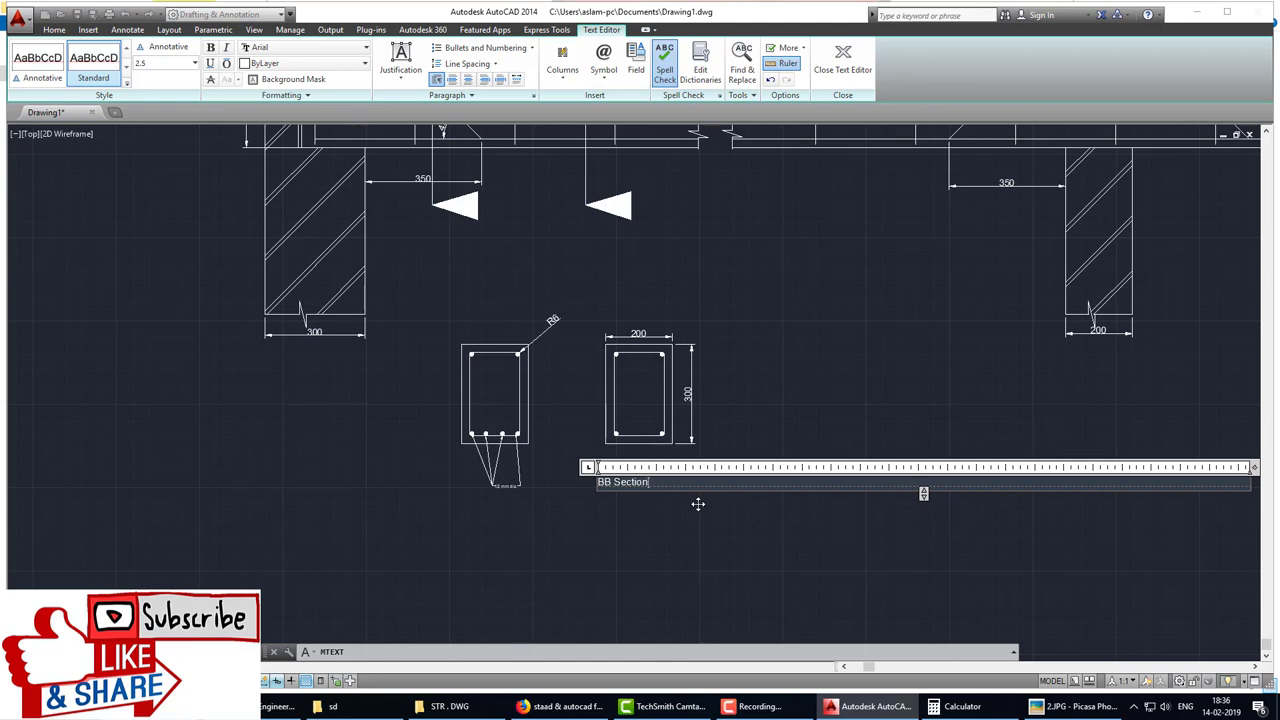
pyautogui.press('Escape')
pyautogui.click(651, 364)
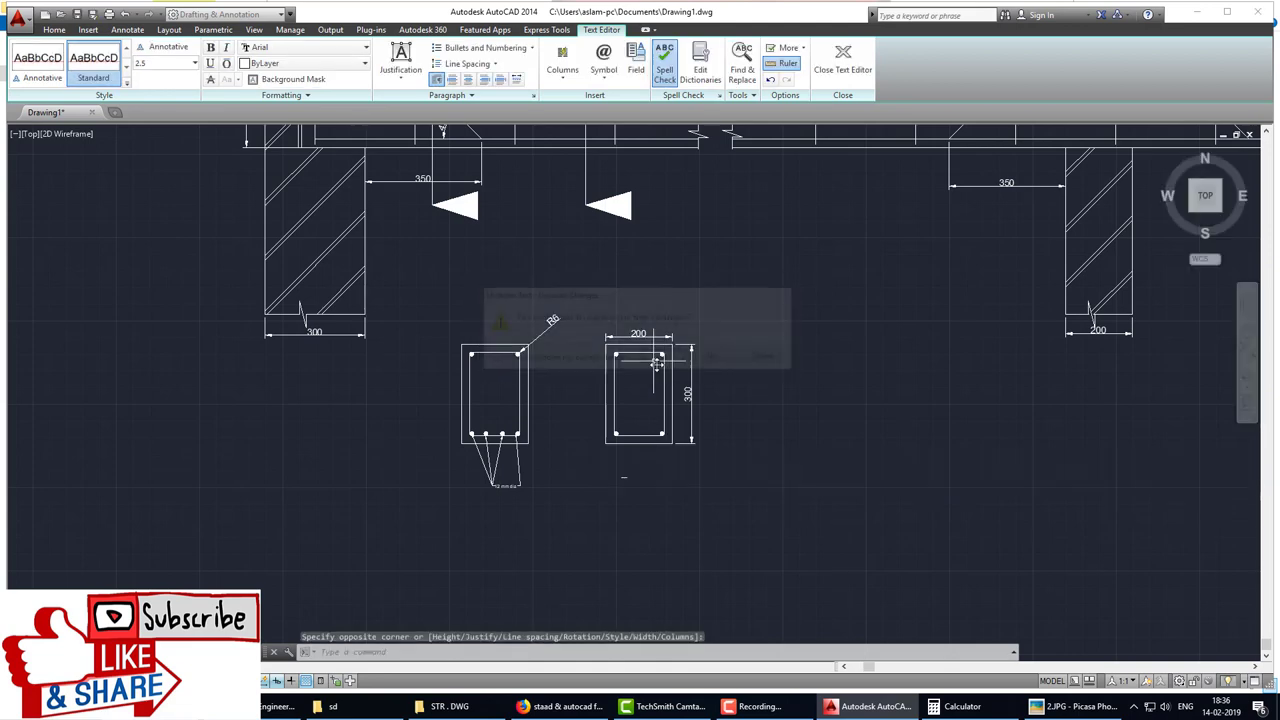
# Step: Reopen the BB Section label, try a text height of 20, then discard the change
pyautogui.scroll(4, 611, 500)
pyautogui.scroll(-1, 619, 490)
pyautogui.scroll(-2, 621, 472)
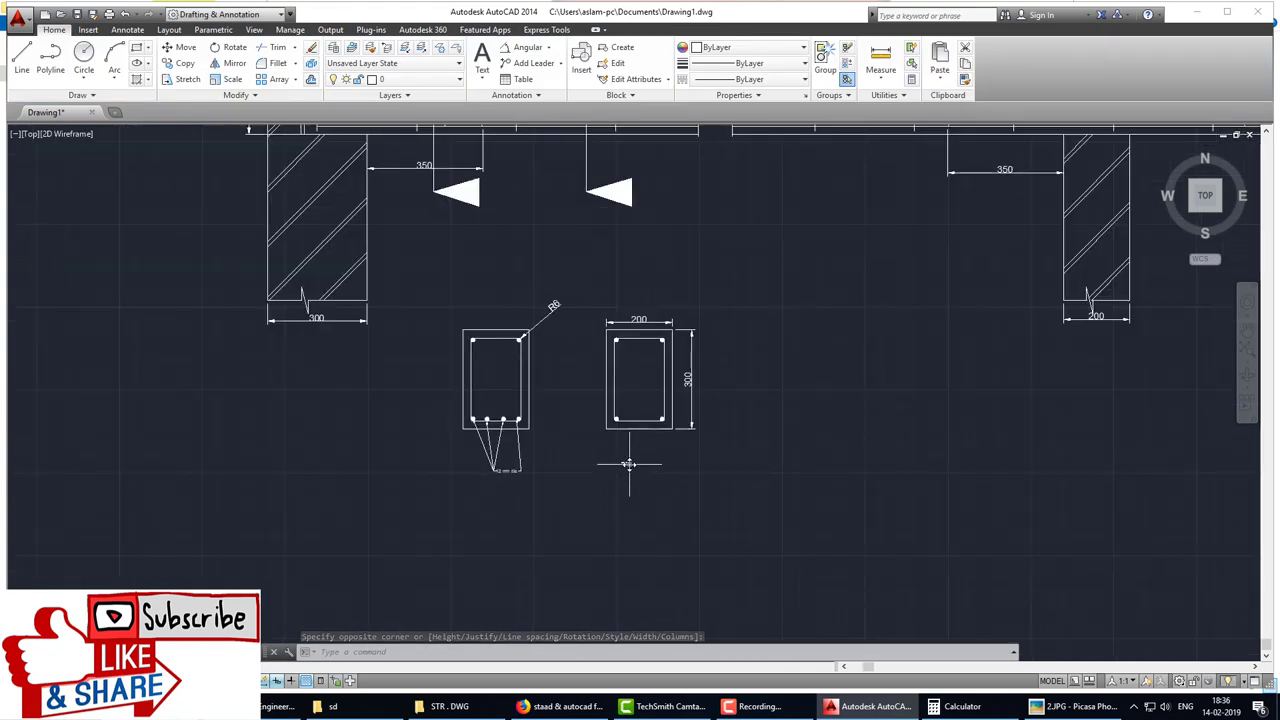
pyautogui.click(625, 464)
pyautogui.write('BB Section')
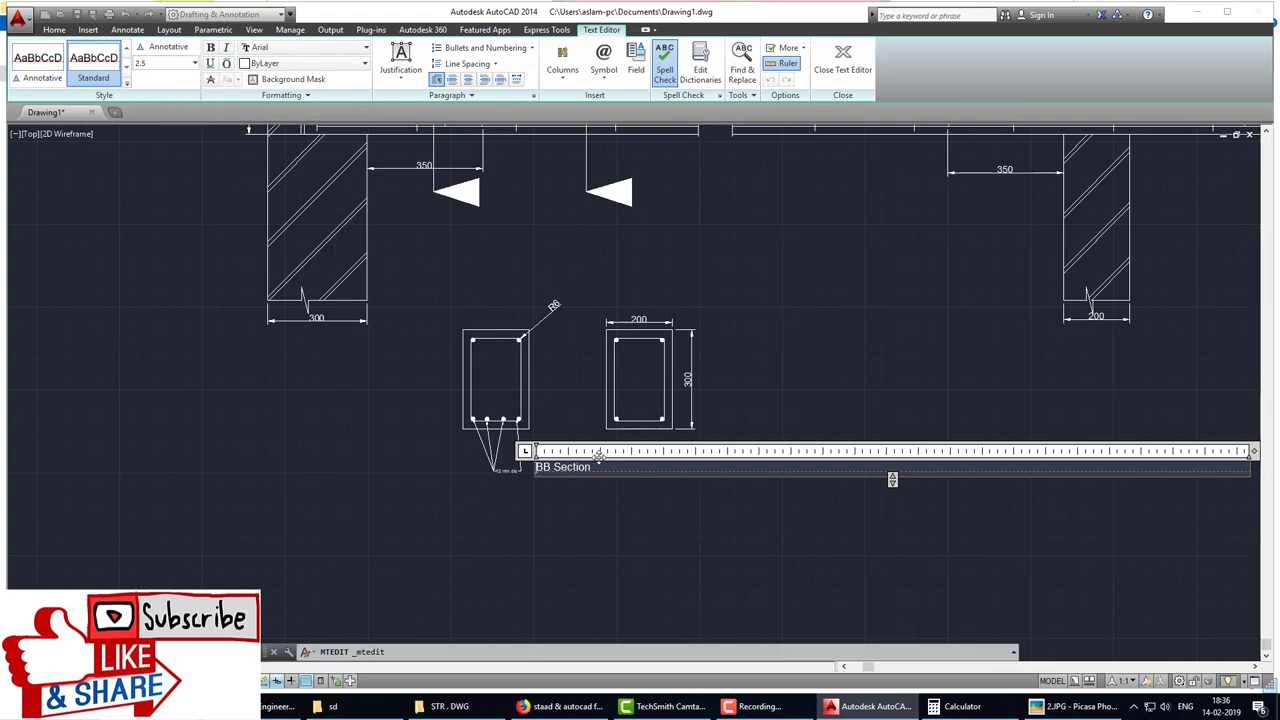
pyautogui.click(162, 63)
pyautogui.write('20')
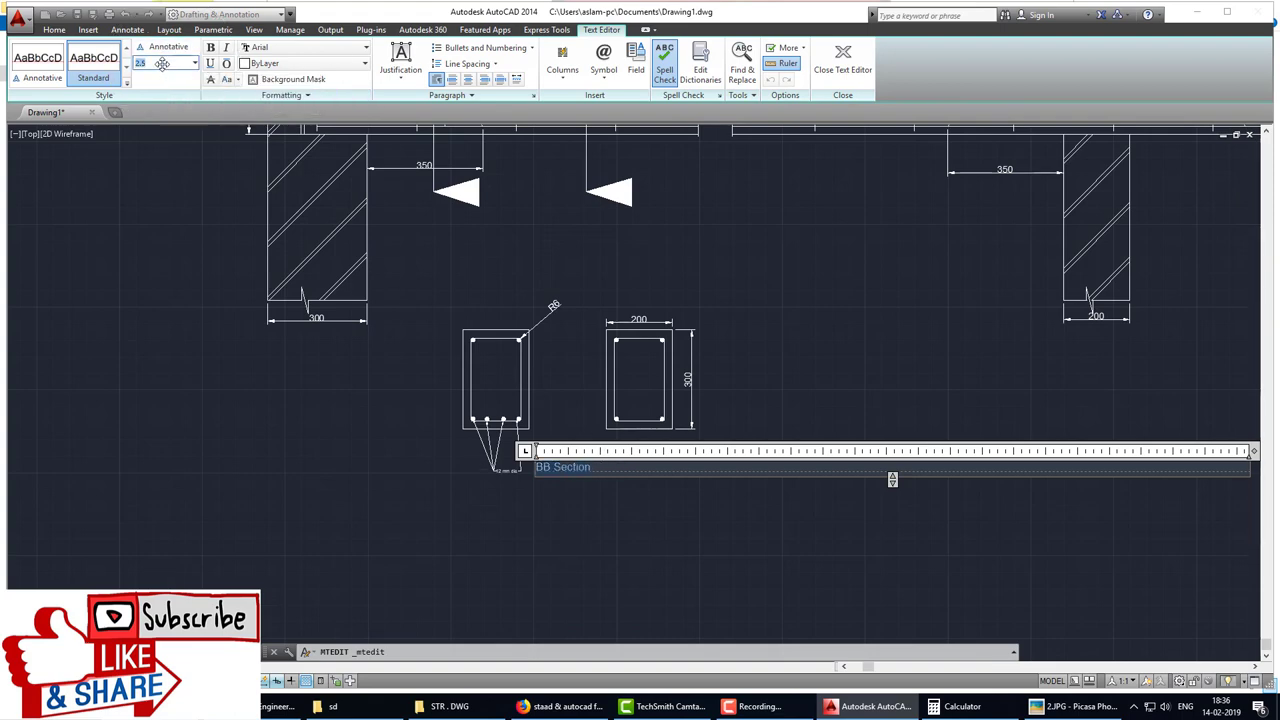
pyautogui.click(714, 469)
pyautogui.press('Return')
pyautogui.press('Escape')
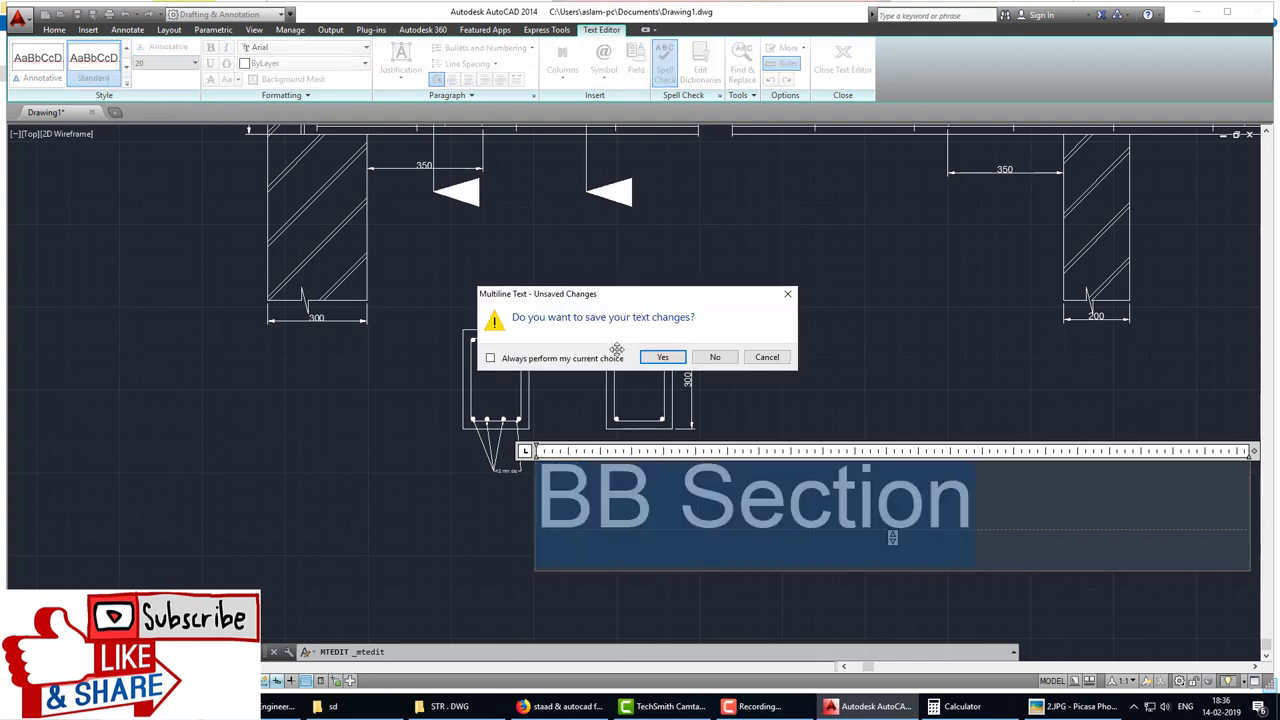
pyautogui.click(657, 359)
# Step: Zoom out to view the BB Section label in the drawing
pyautogui.scroll(-2, 708, 443)
# Step: Scale the BB Section text by a factor of 5
pyautogui.scroll(2, 666, 468)
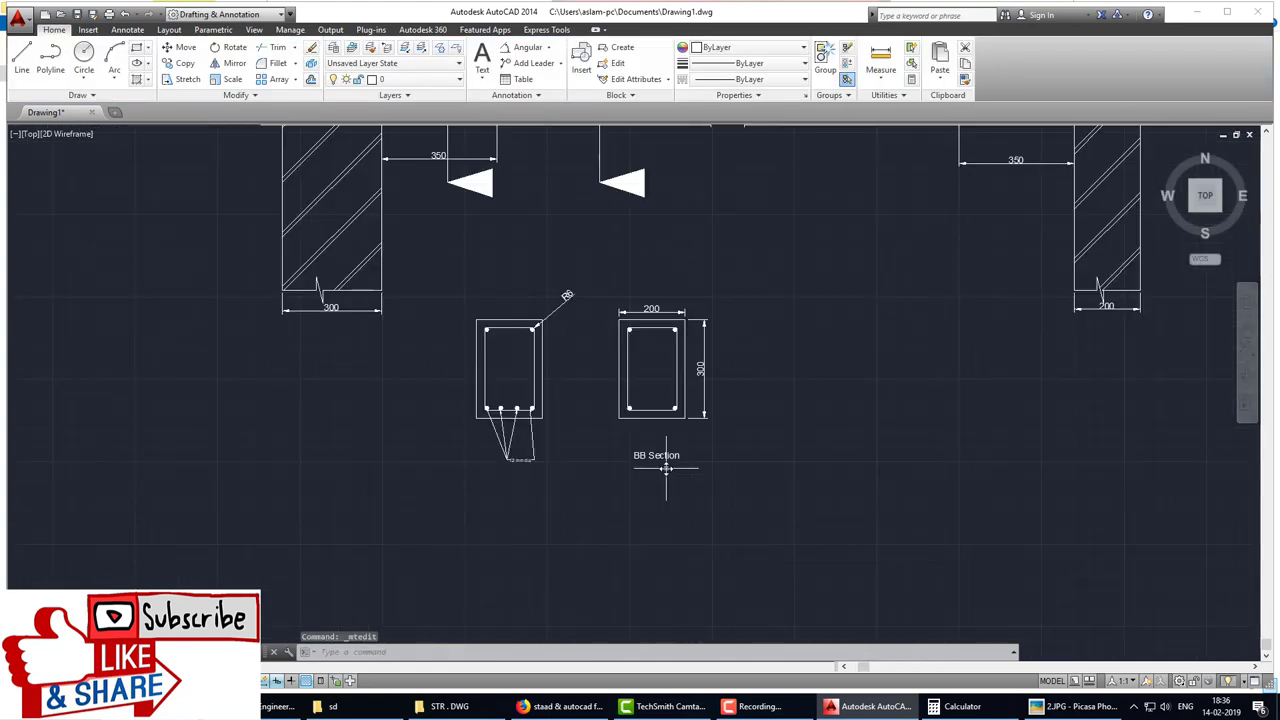
pyautogui.write('c')
pyautogui.press('Return')
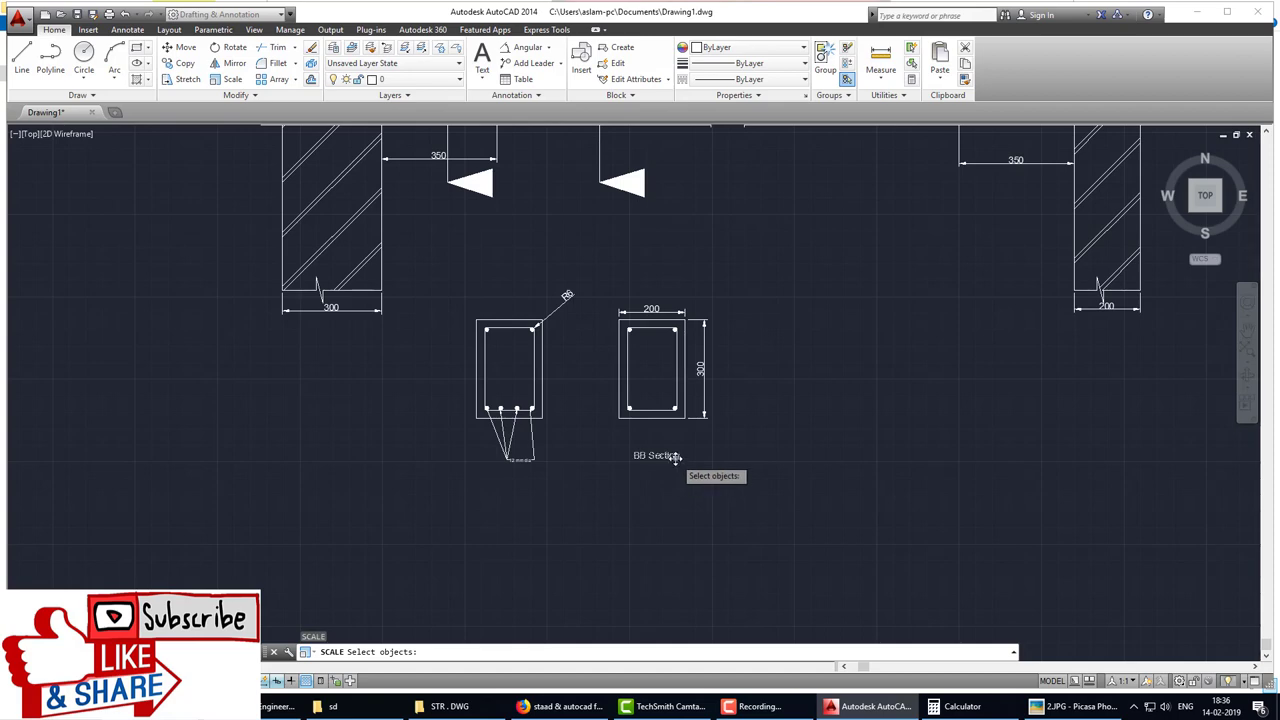
pyautogui.click(665, 457)
pyautogui.press('Return')
pyautogui.click(668, 456)
pyautogui.write('5')
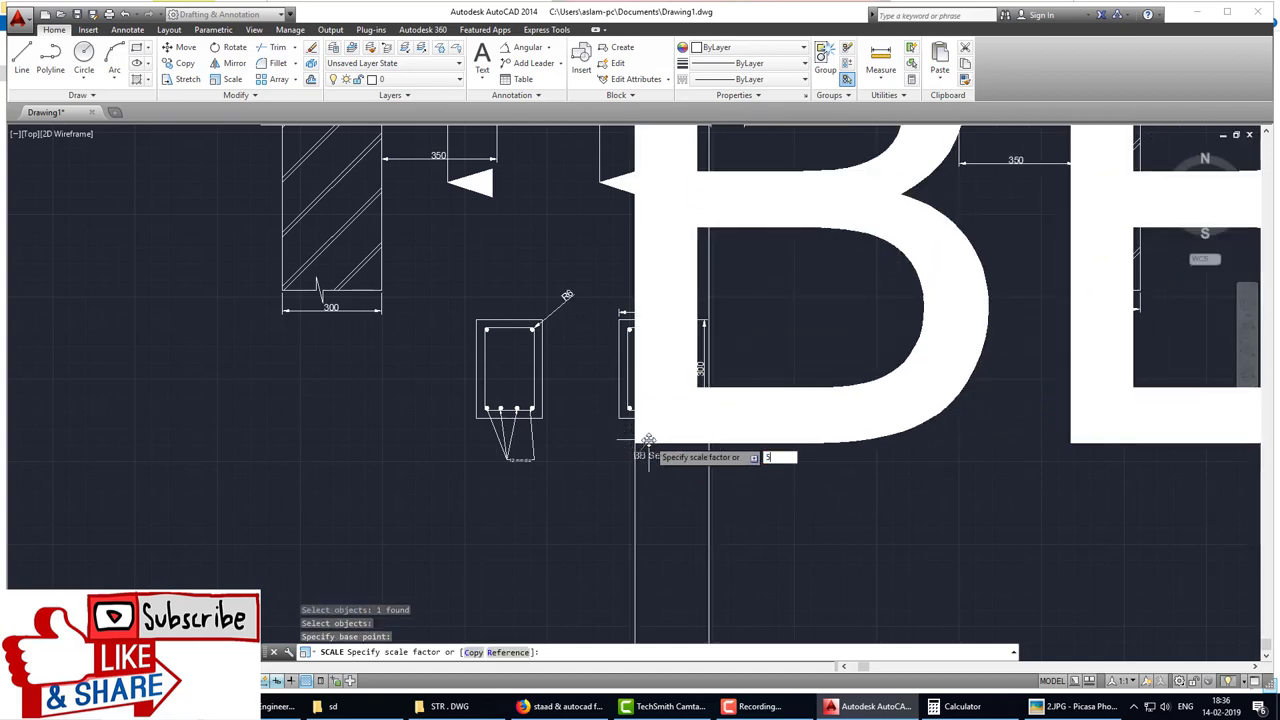
pyautogui.press('Return')
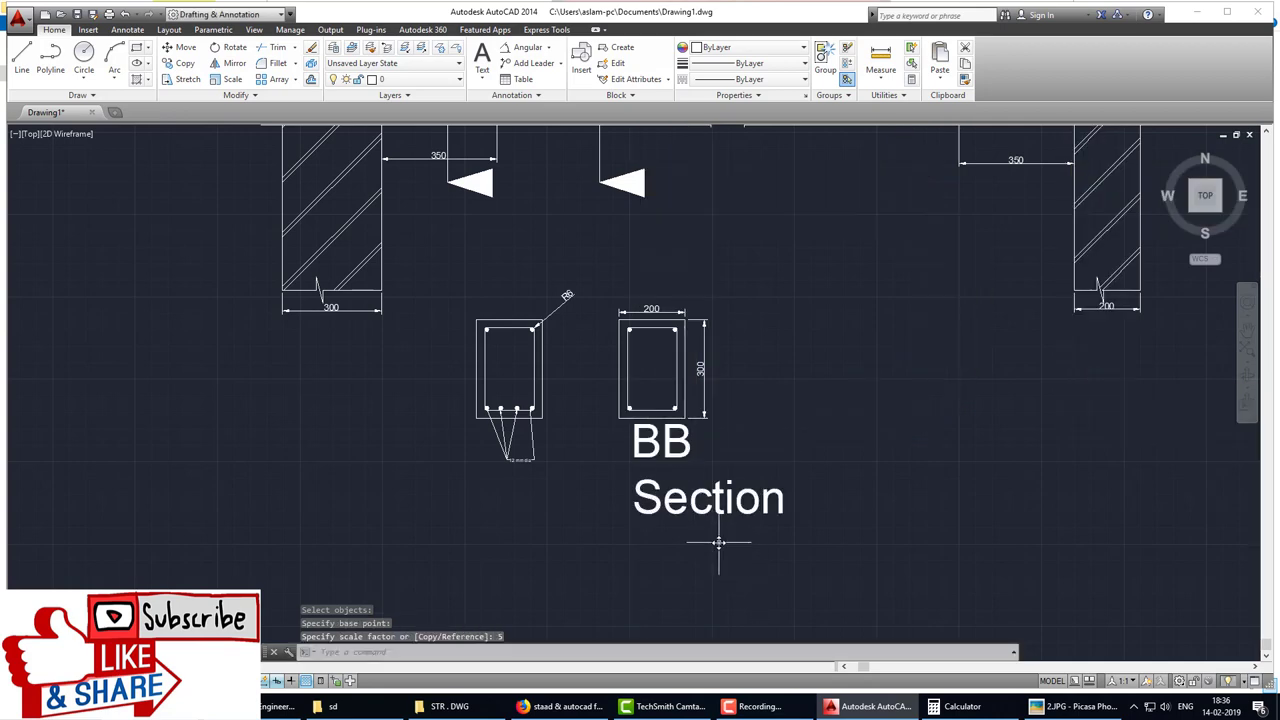
# Step: Widen the BB Section text box so the label fits on one line
pyautogui.scroll(-2, 718, 542)
pyautogui.doubleClick(718, 515)
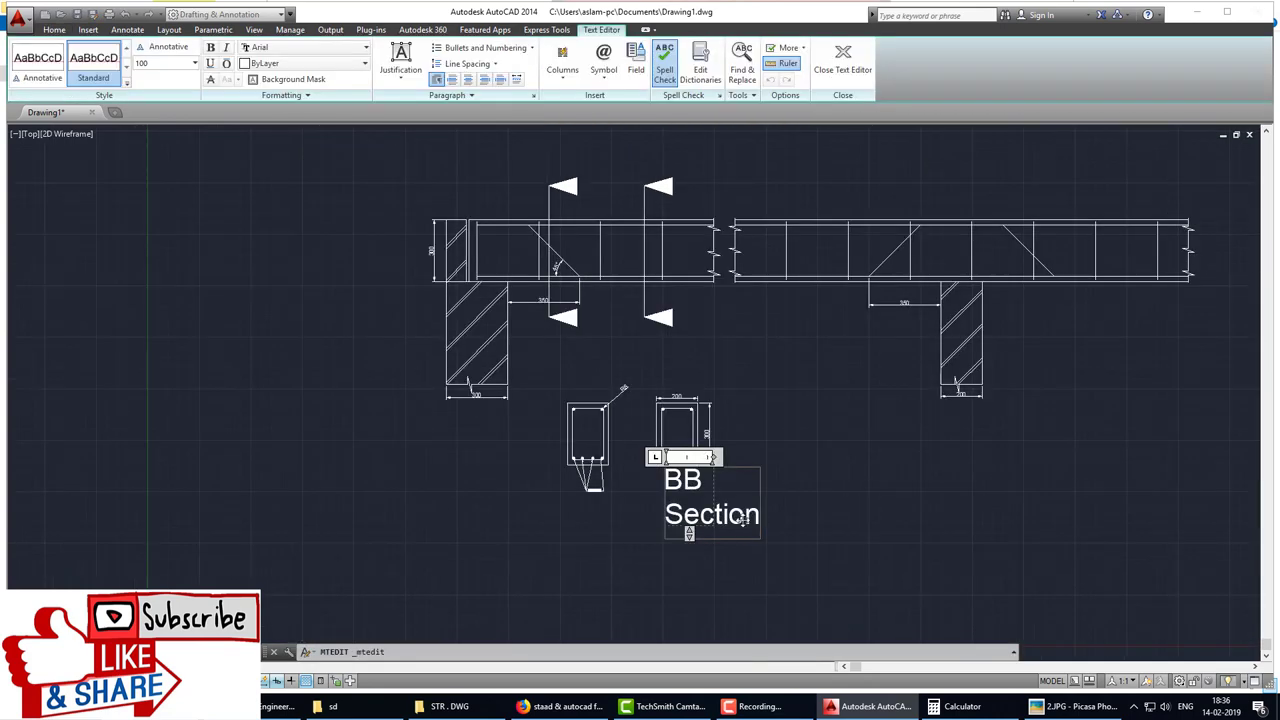
pyautogui.click(757, 543)
pyautogui.click(721, 508)
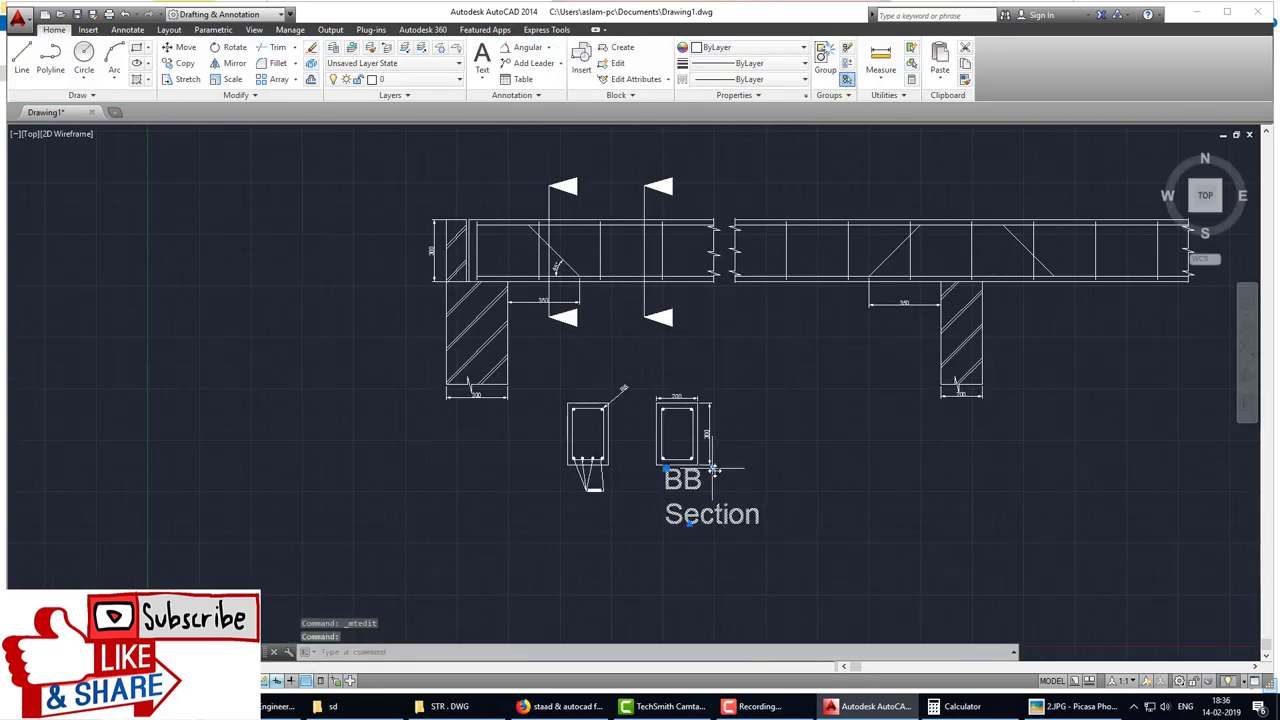
pyautogui.click(710, 468)
pyautogui.click(926, 468)
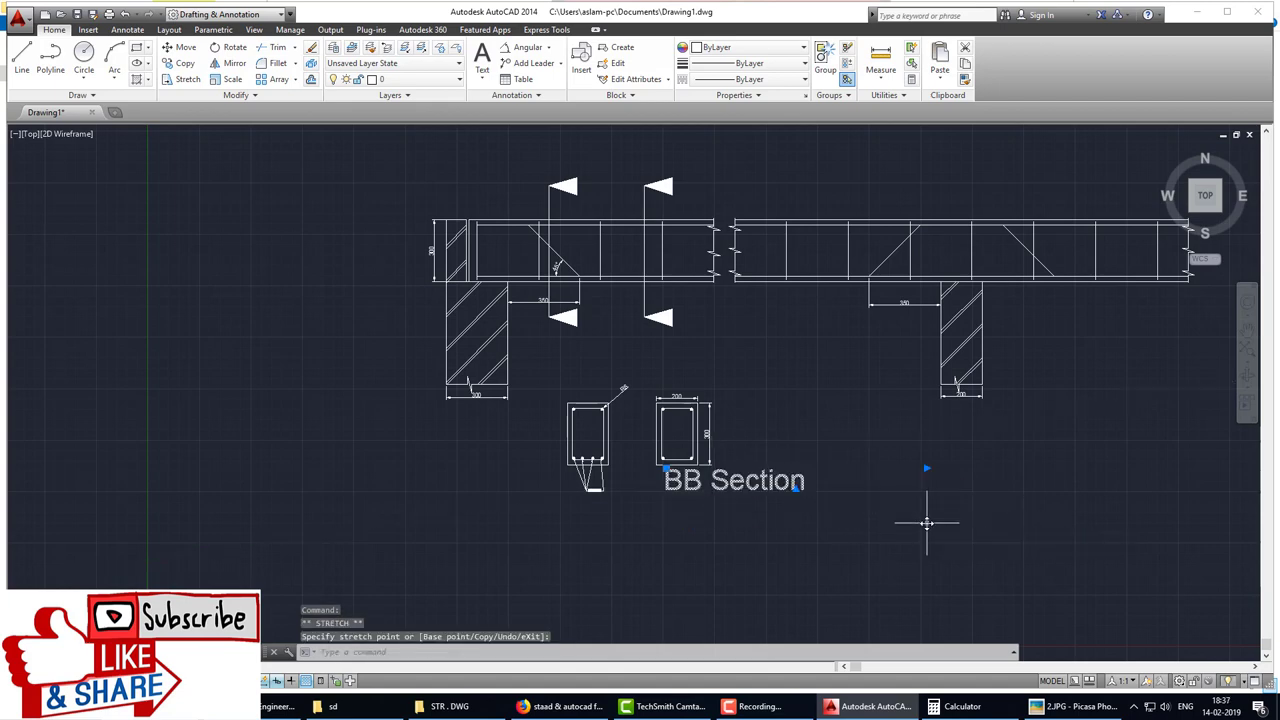
pyautogui.press('Escape')
# Step: Move the BB Section label centred below the cross-sections and bring up the reference beam image
pyautogui.write('m')
pyautogui.press('Return')
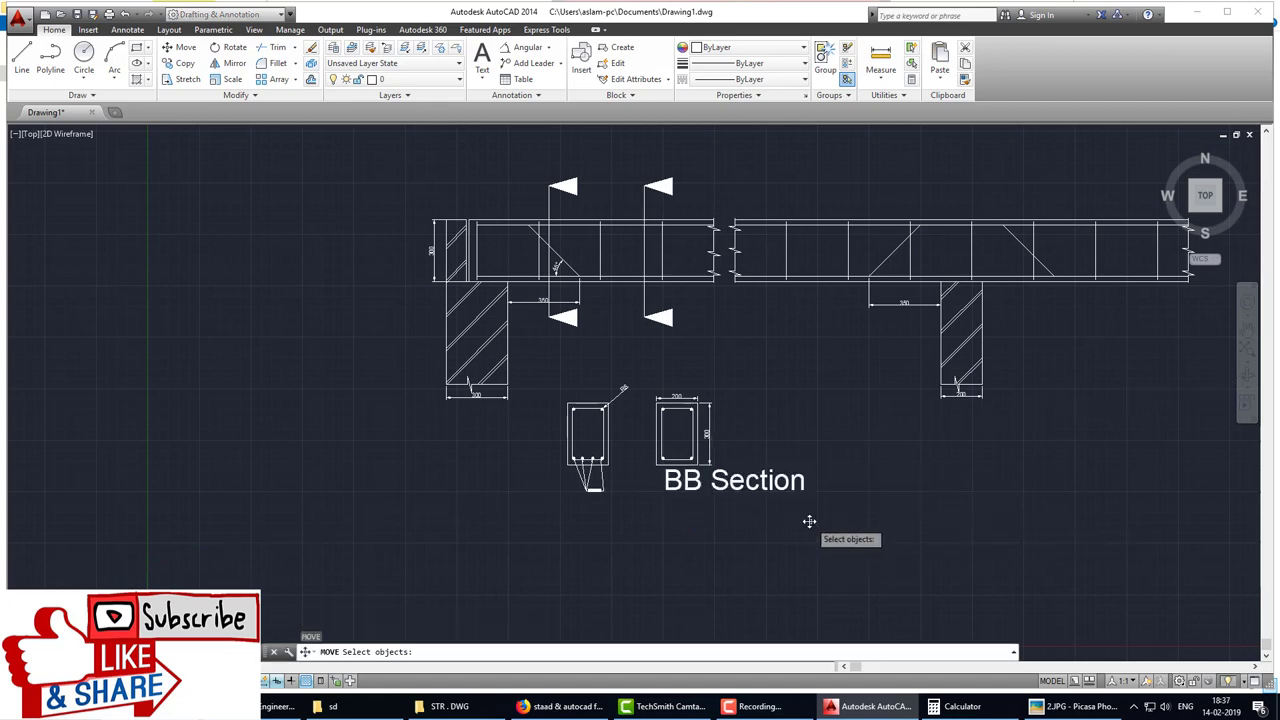
pyautogui.click(870, 527)
pyautogui.click(775, 472)
pyautogui.press('Return')
pyautogui.click(753, 477)
pyautogui.click(694, 524)
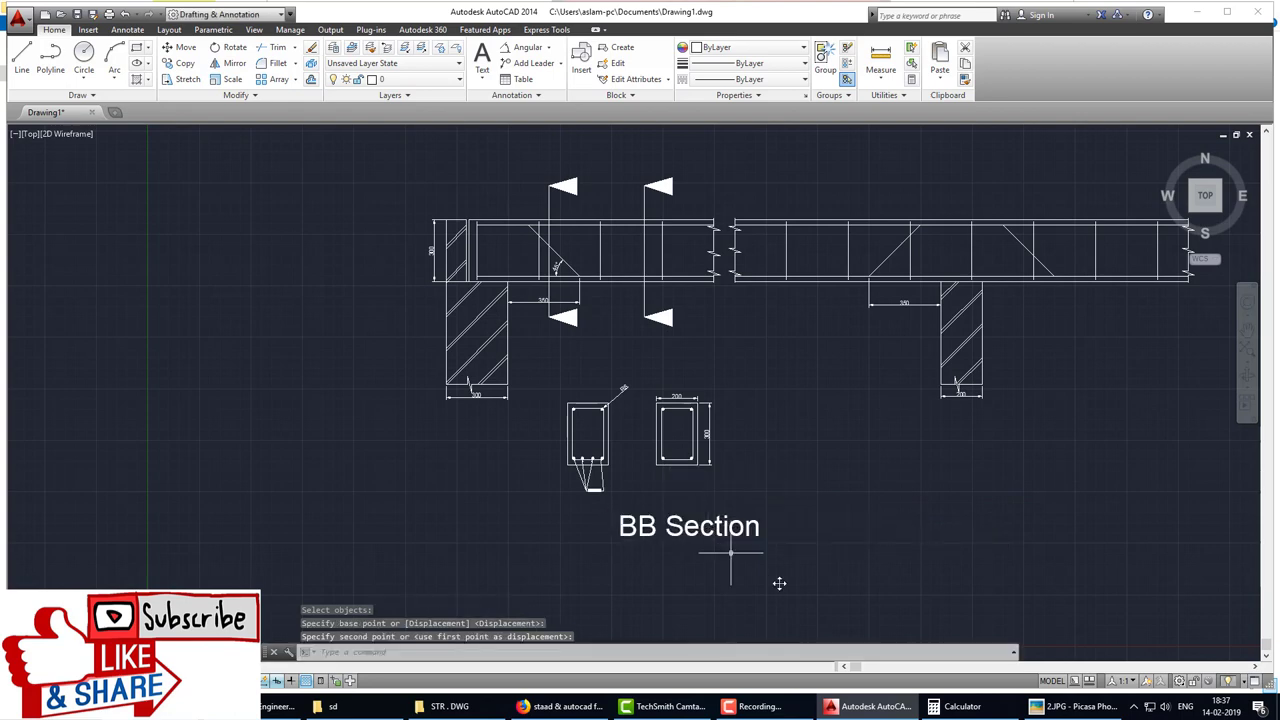
pyautogui.scroll(-3, 763, 530)
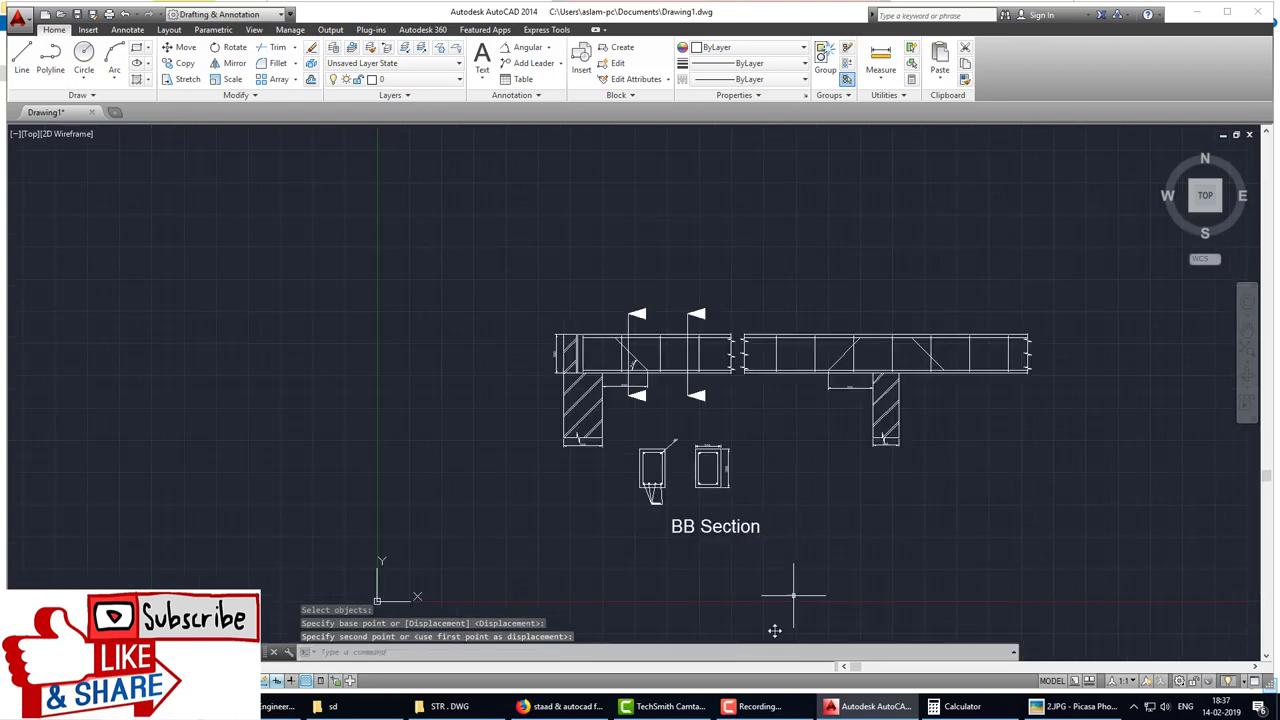
pyautogui.click(1070, 706)
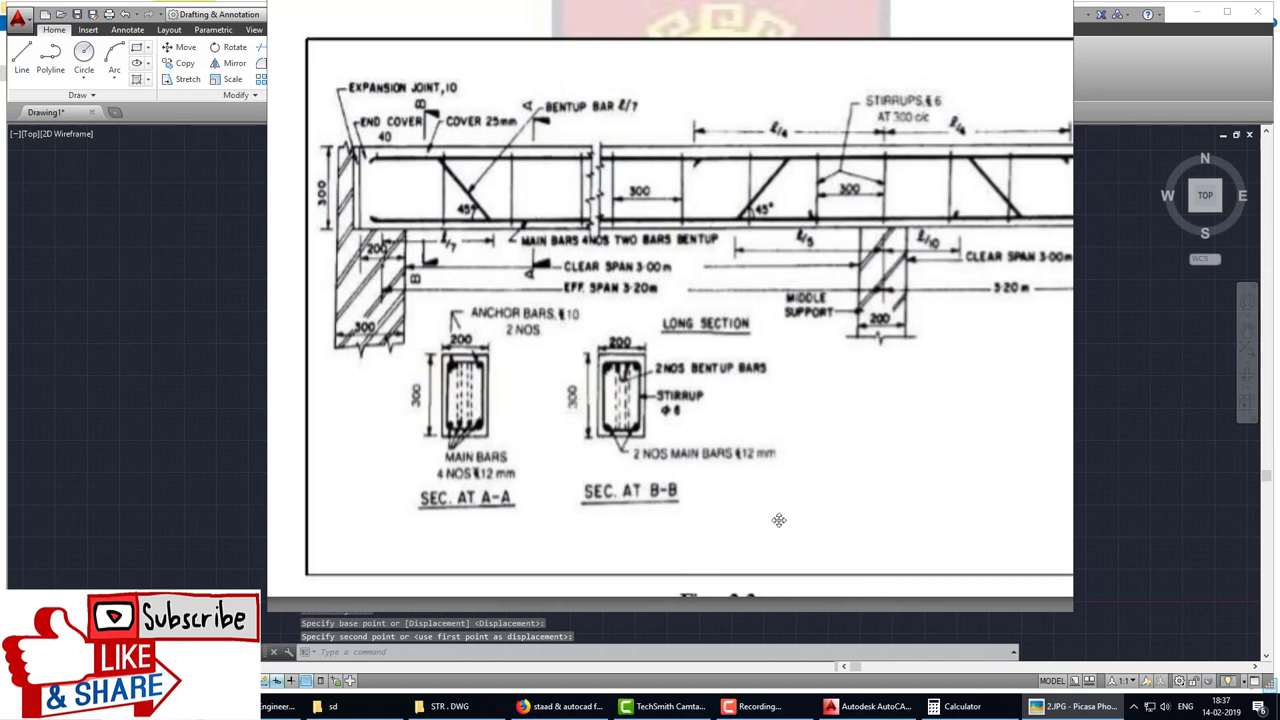
# Step: Close the reference beam image and show the Windows desktop
pyautogui.press('Escape')
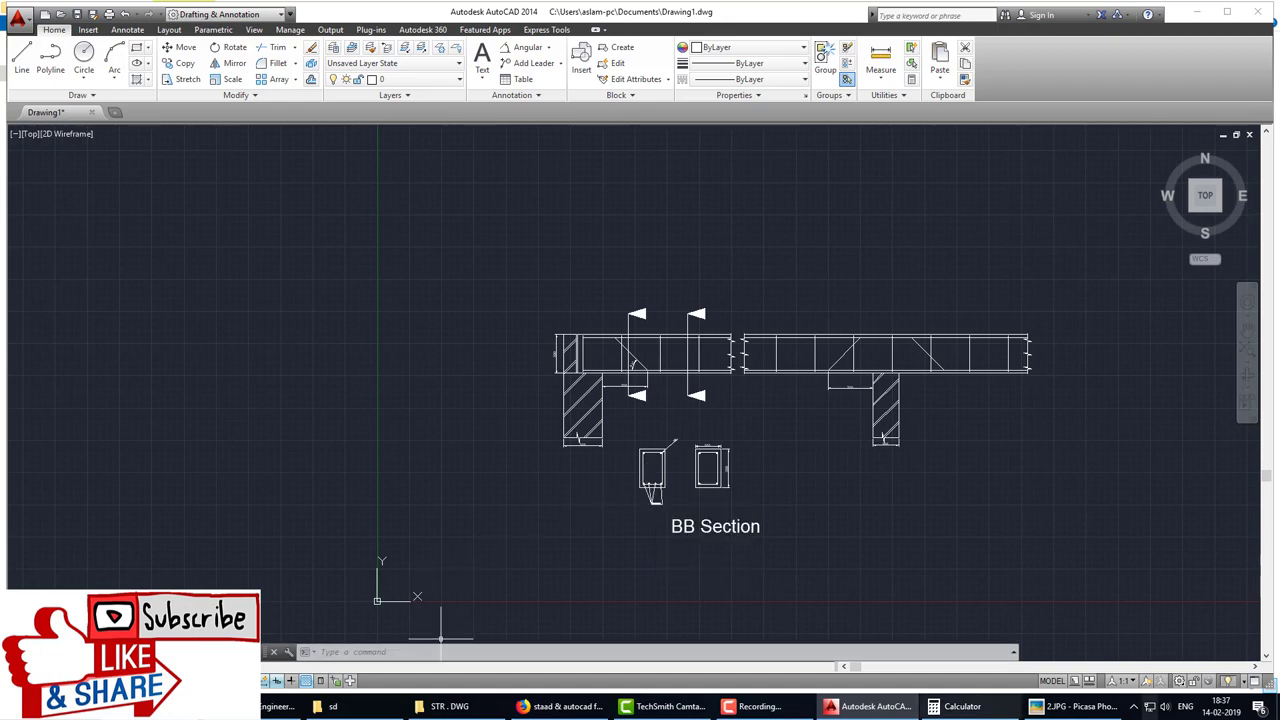
pyautogui.press('super+d')
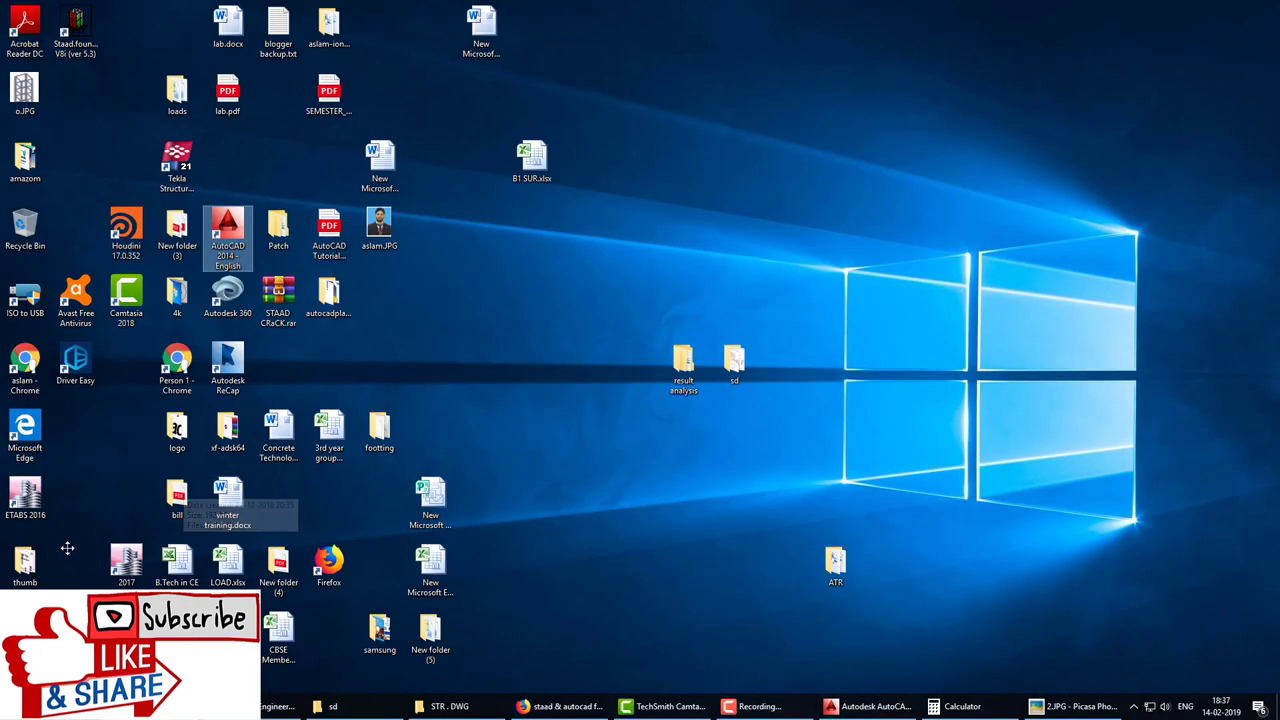
# Step: Open the thumb folder and view the subscribe banner jpeg in Photos
pyautogui.click(26, 561)
pyautogui.doubleClick(26, 561)
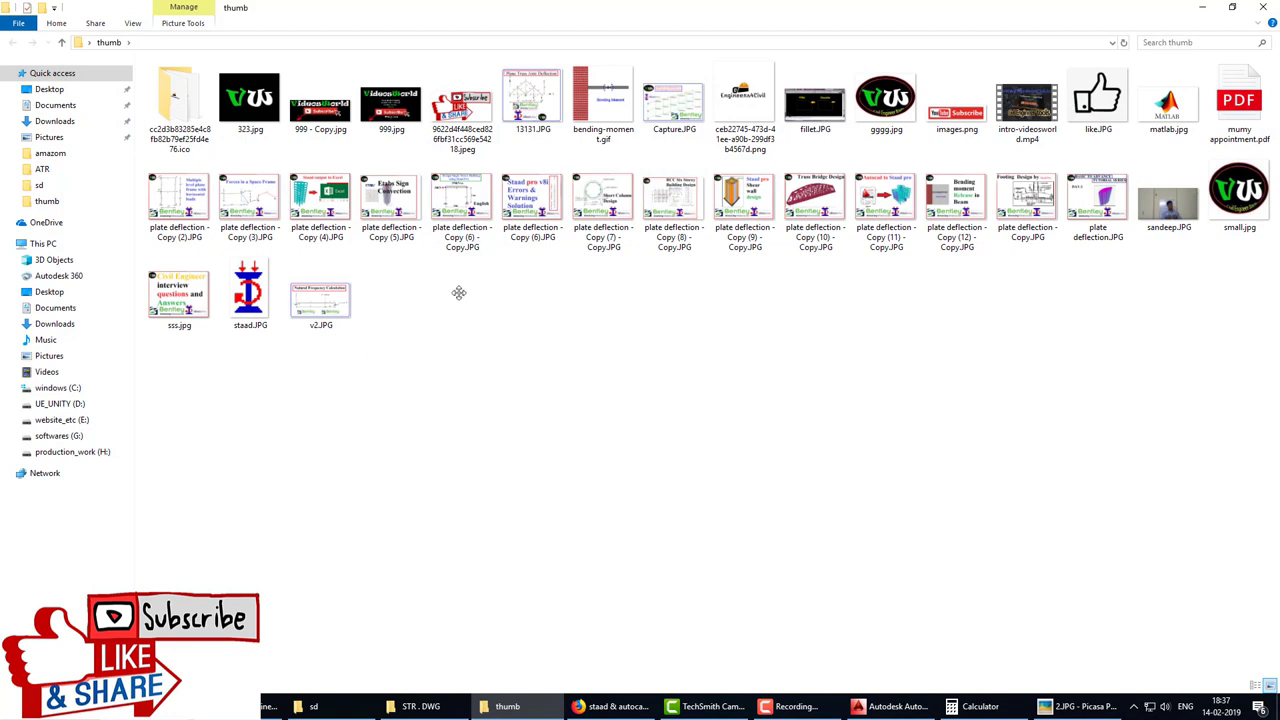
pyautogui.doubleClick(462, 105)
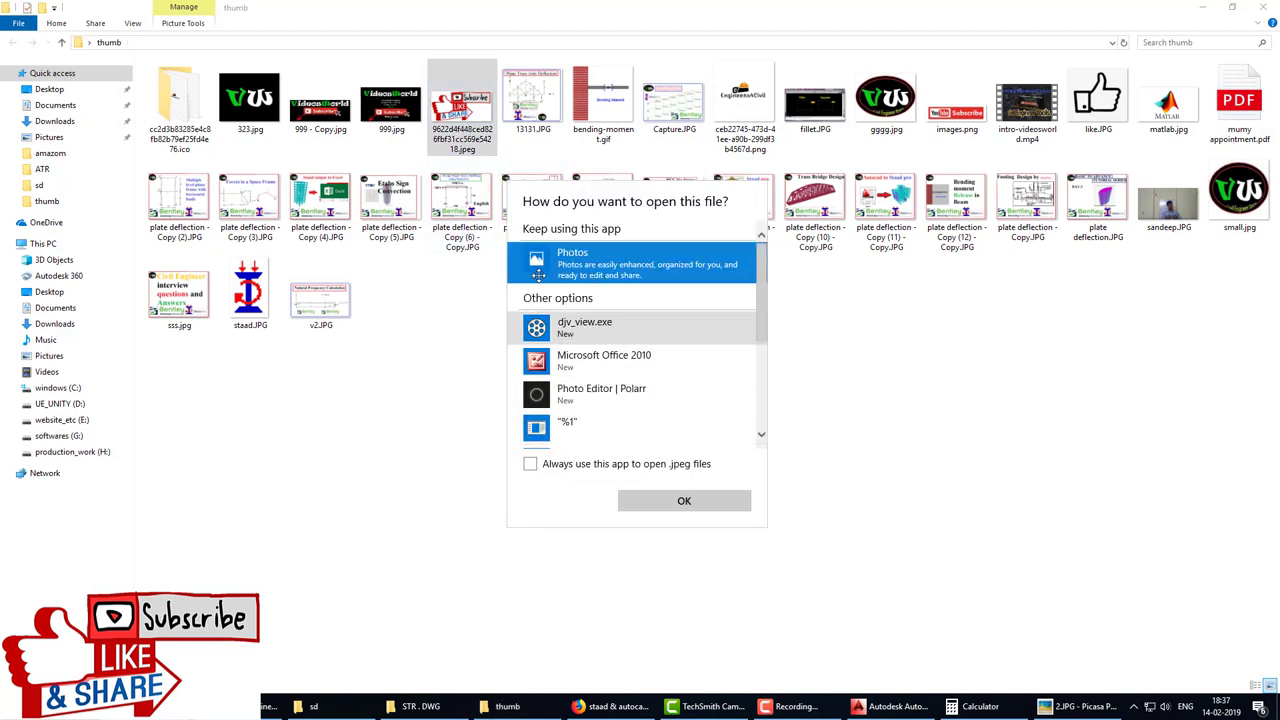
pyautogui.click(668, 499)
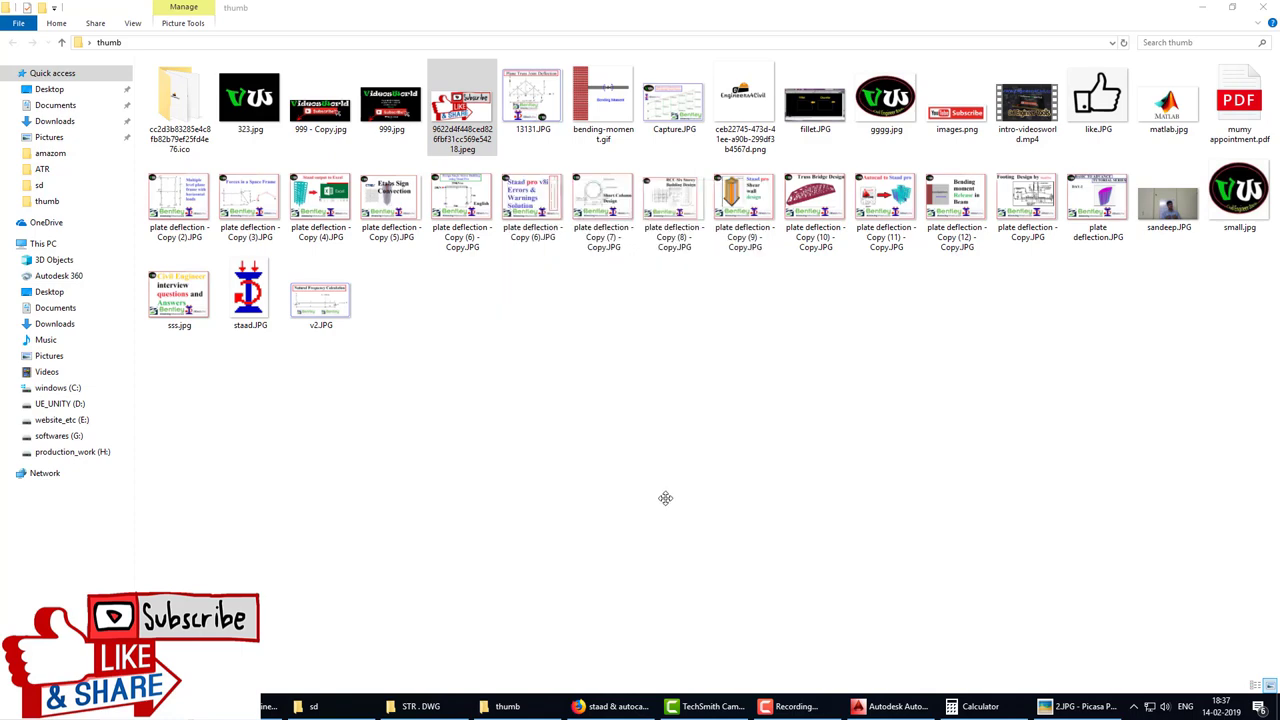